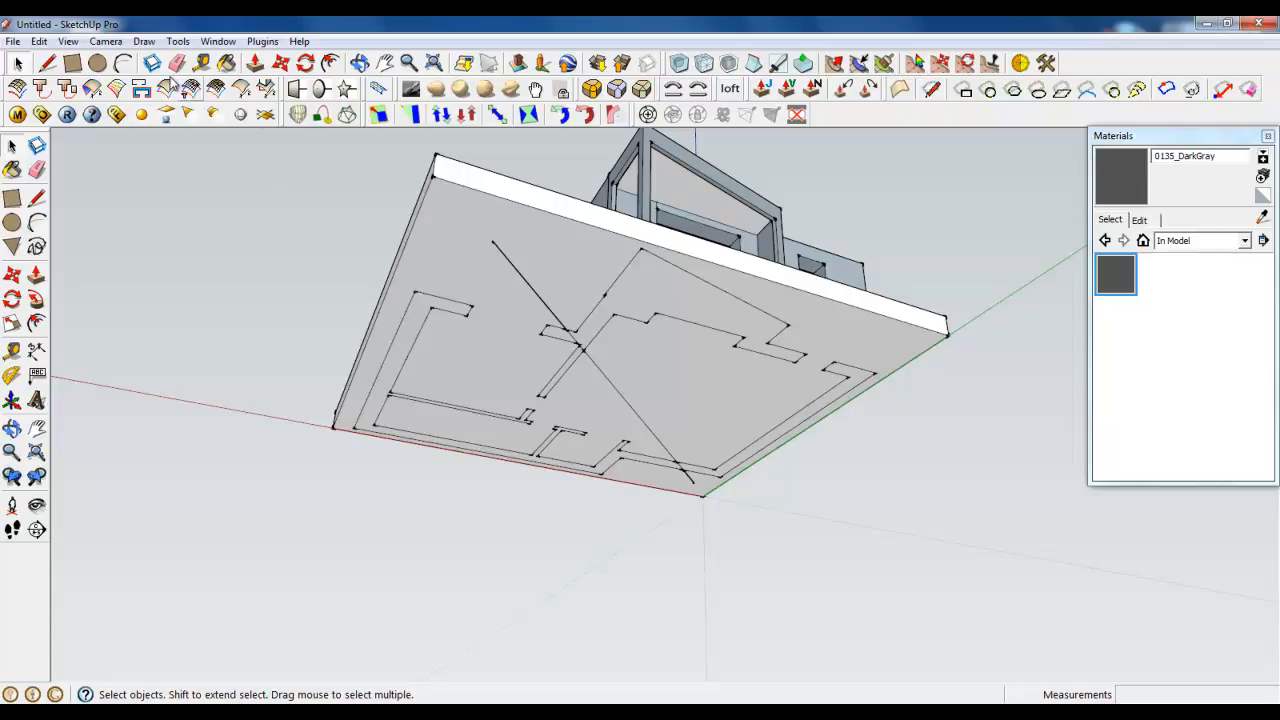
Step: Erase the diagonal line and the wall outlines along the red-axis side of the slab's underside
click(176, 63)
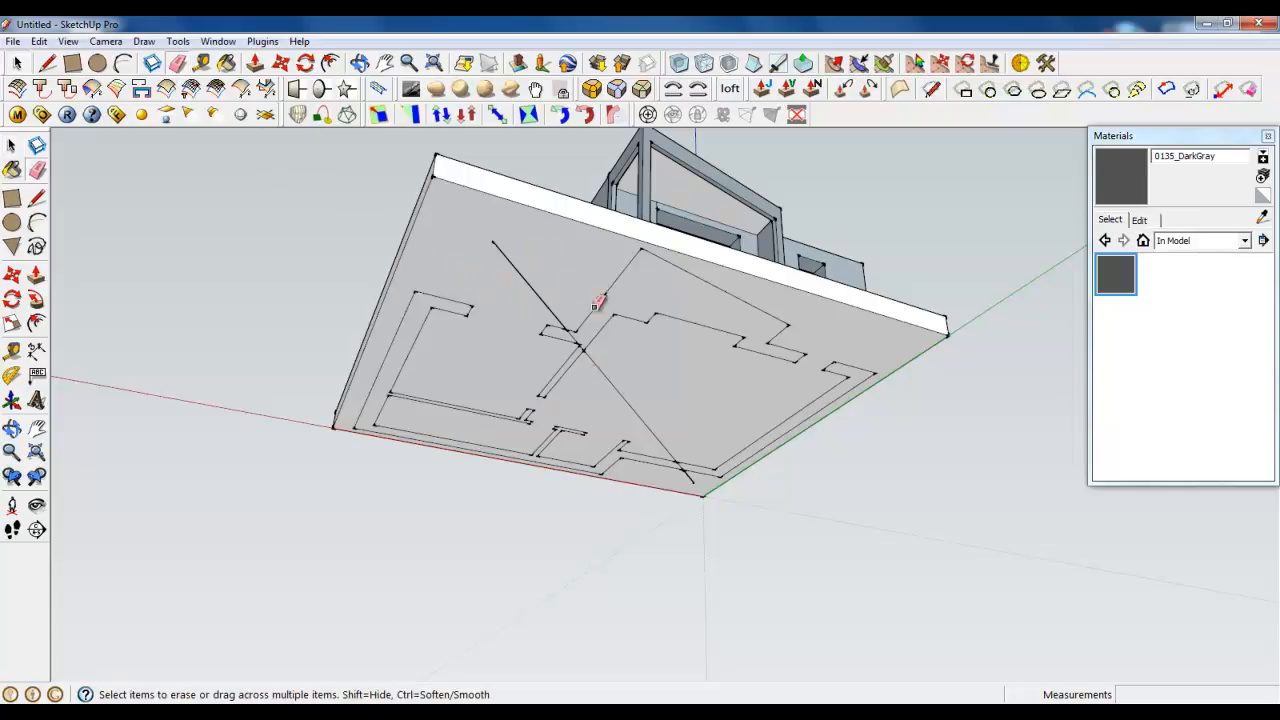
drag(604, 289, 557, 334)
mouse_move(559, 392)
mouse_down()
mouse_move(523, 406)
mouse_move(532, 416)
mouse_up()
drag(455, 310, 403, 310)
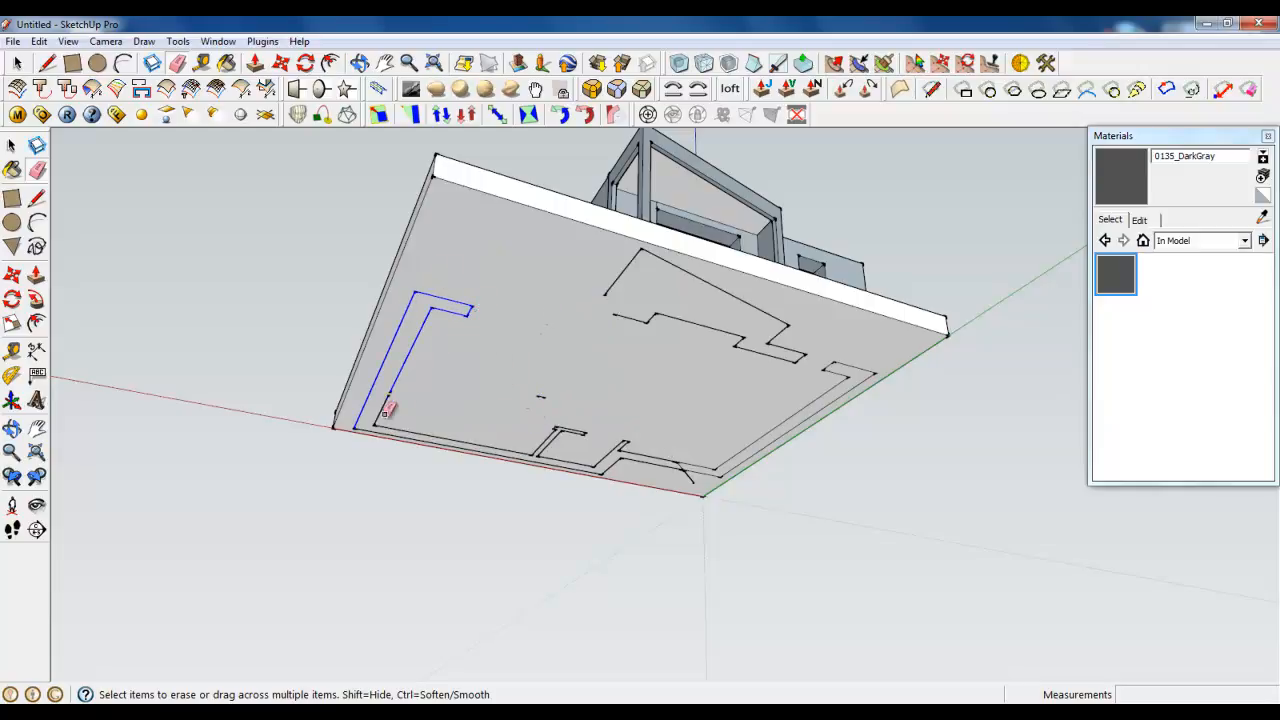
mouse_move(384, 412)
mouse_down()
mouse_move(400, 432)
mouse_move(420, 430)
mouse_up()
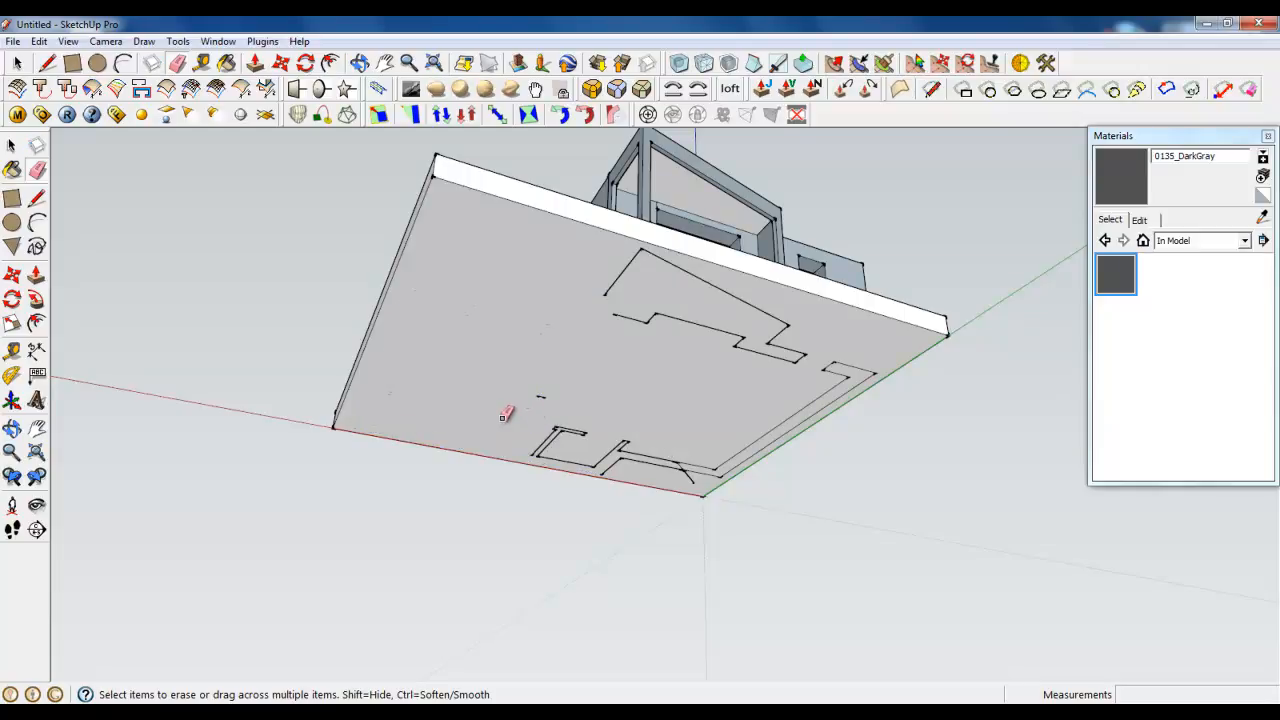
drag(509, 409, 543, 434)
drag(541, 388, 545, 400)
drag(548, 468, 578, 441)
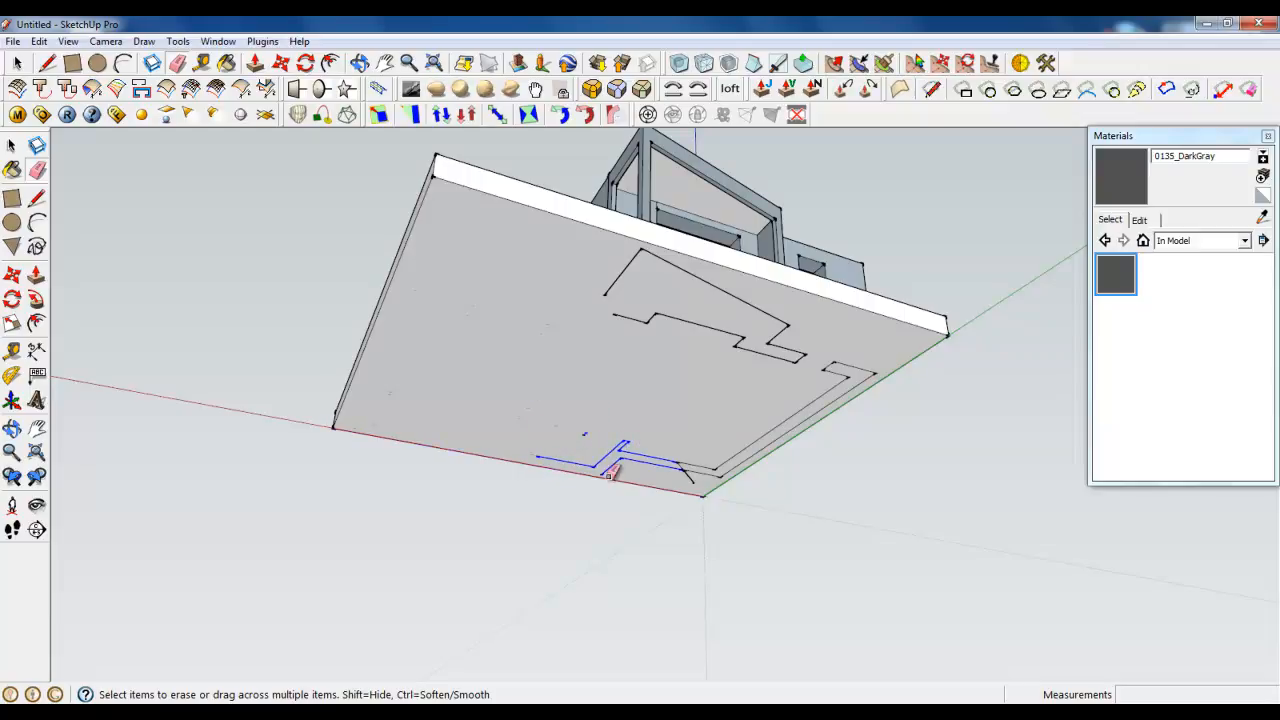
mouse_move(686, 478)
mouse_down()
mouse_move(728, 468)
mouse_move(731, 453)
mouse_up()
key(ctrl+z)
key(ctrl+z)
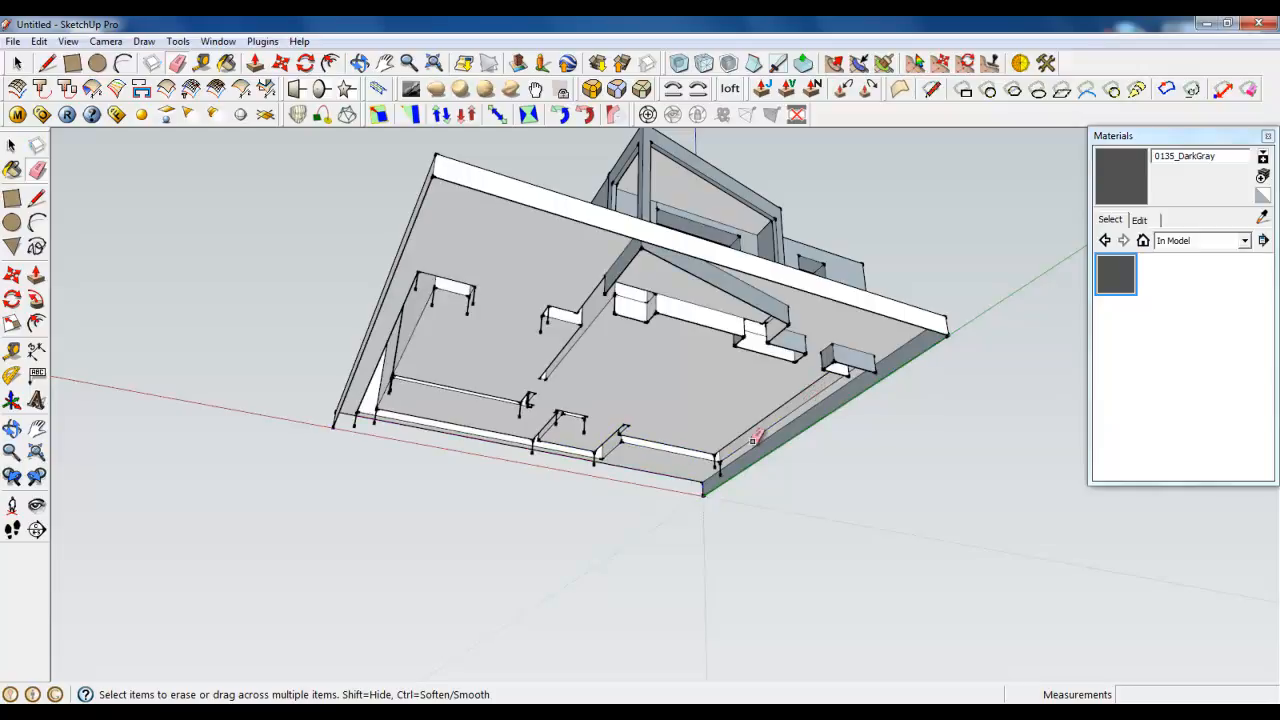
Step: Erase the remaining wall outline edges on the slab's underside, leaving the bottom face and its outer border intact
scroll(749, 449, up, 3)
scroll(749, 449, down, 2)
mouse_move(697, 485)
mouse_down()
mouse_move(578, 441)
mouse_move(540, 467)
mouse_up()
drag(563, 269, 591, 185)
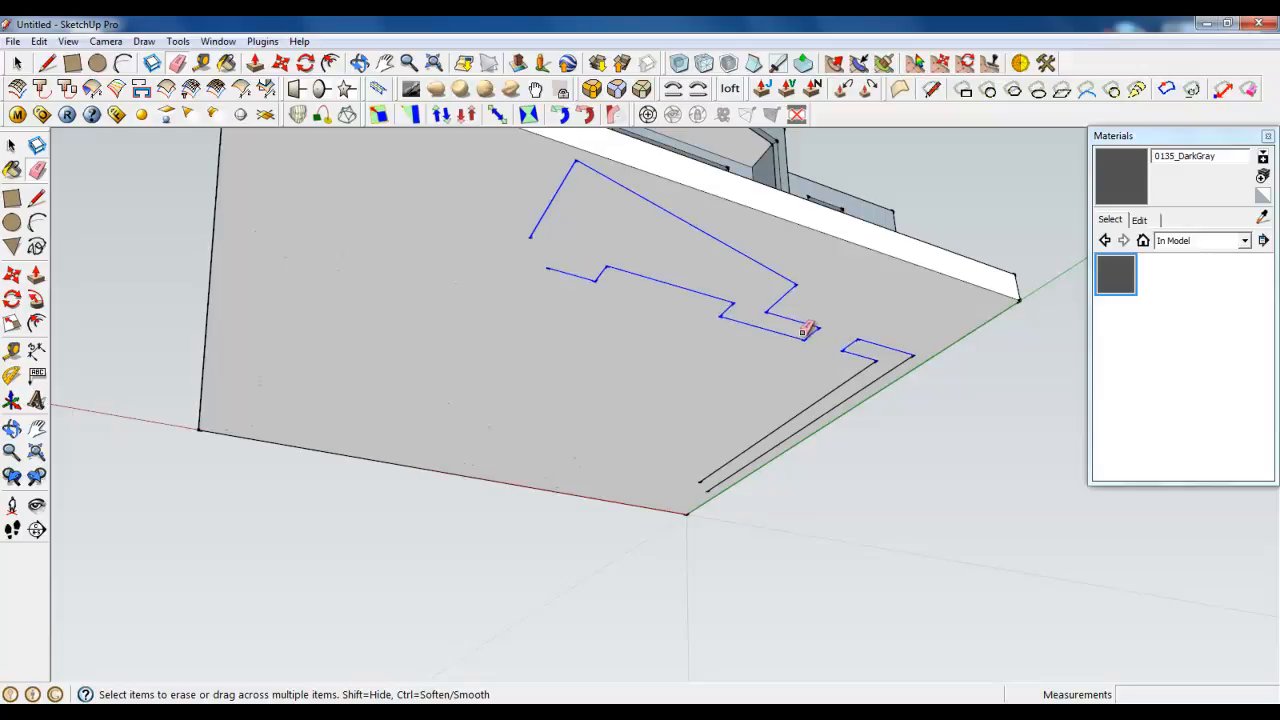
drag(806, 330, 812, 334)
drag(865, 352, 885, 368)
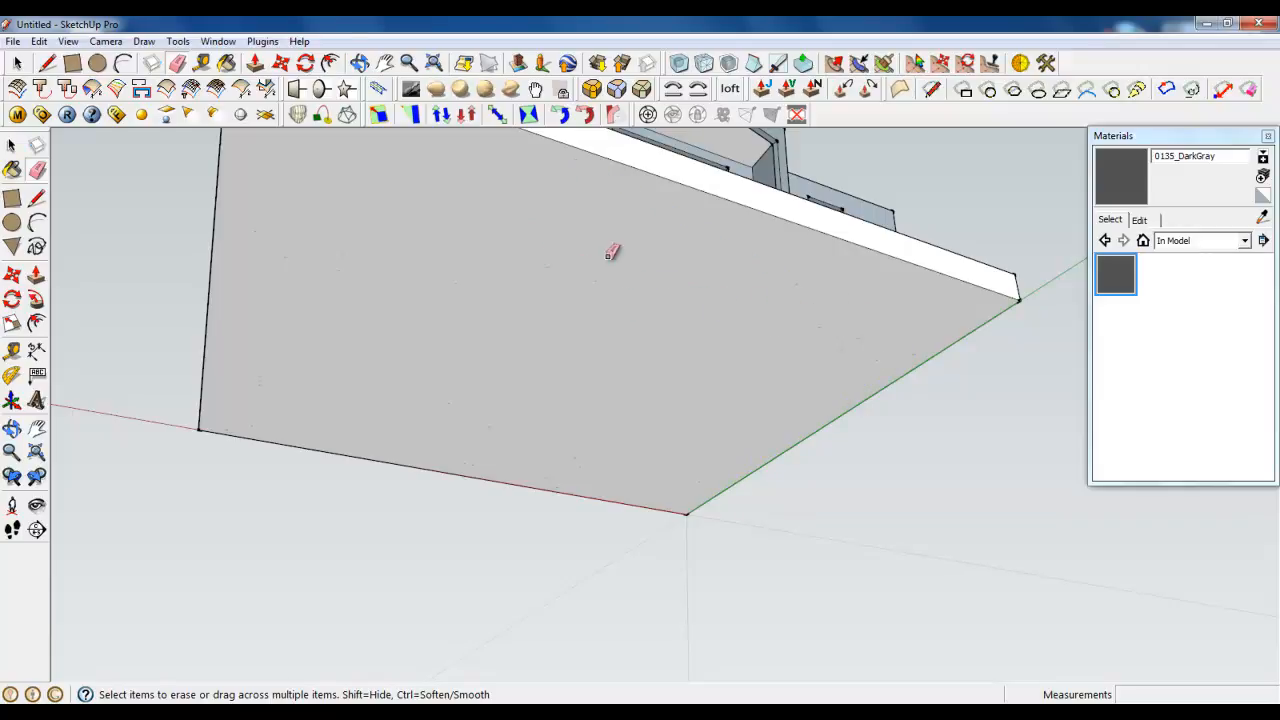
Step: Hide the ceiling group that covers the rooms of the house
middle_drag(612, 253, 686, 551)
click(22, 64)
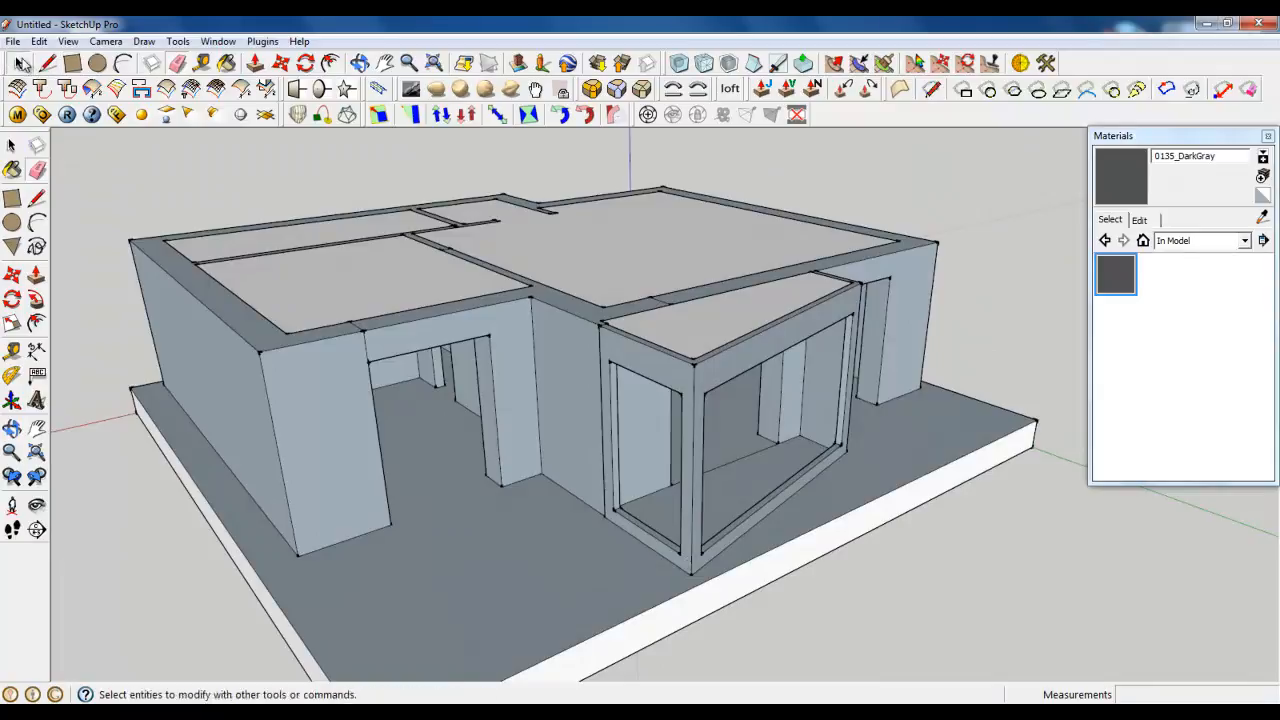
middle_drag(640, 500, 500, 297)
right_click(577, 205)
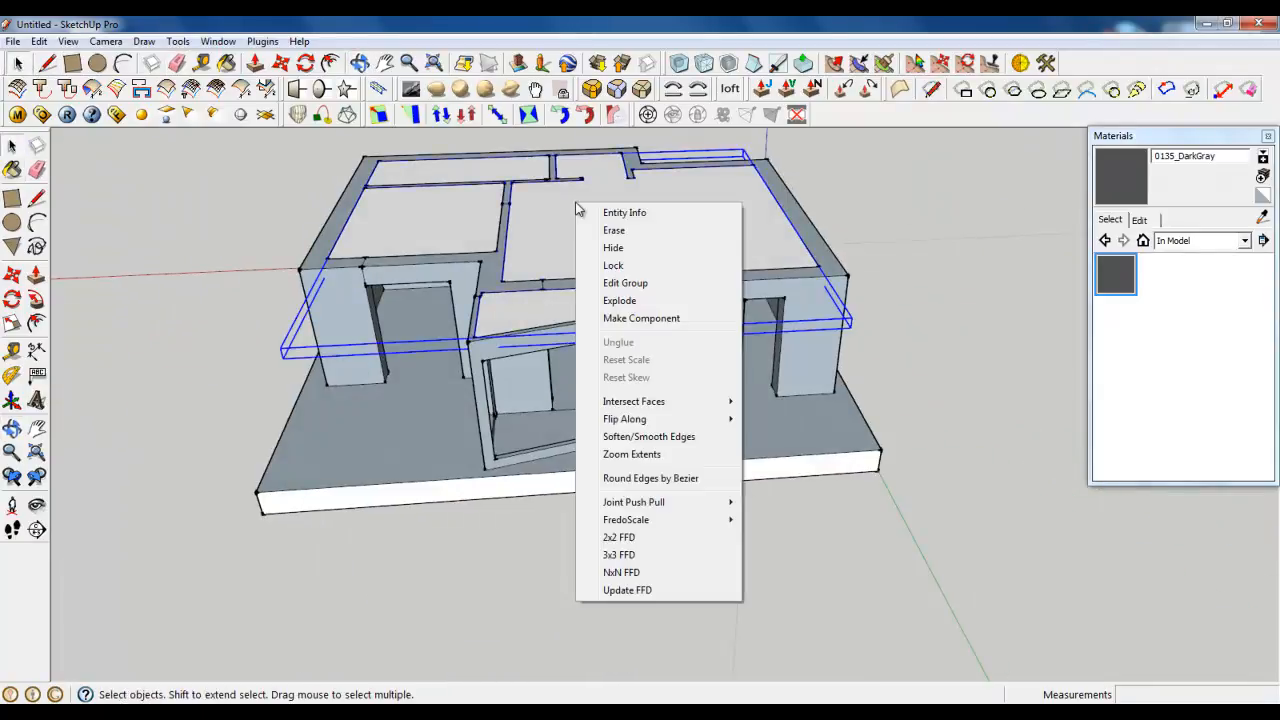
click(612, 248)
Step: Examine the open-topped house from inside and outside, focusing on the doorways, the wide opening and the projecting window frame
scroll(758, 425, down, 3)
middle_drag(758, 425, 400, 458)
scroll(658, 333, up, 5)
scroll(479, 255, up, 4)
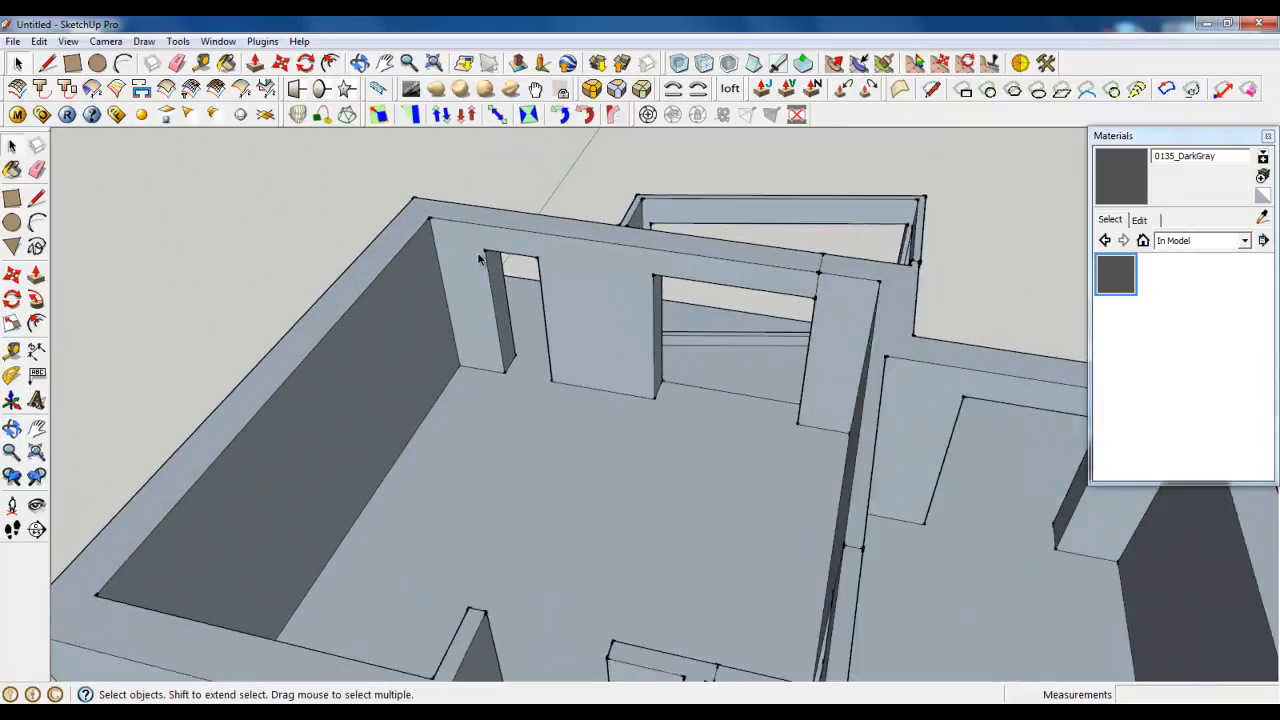
scroll(479, 257, down, 4)
middle_drag(479, 257, 448, 305)
scroll(448, 305, up, 4)
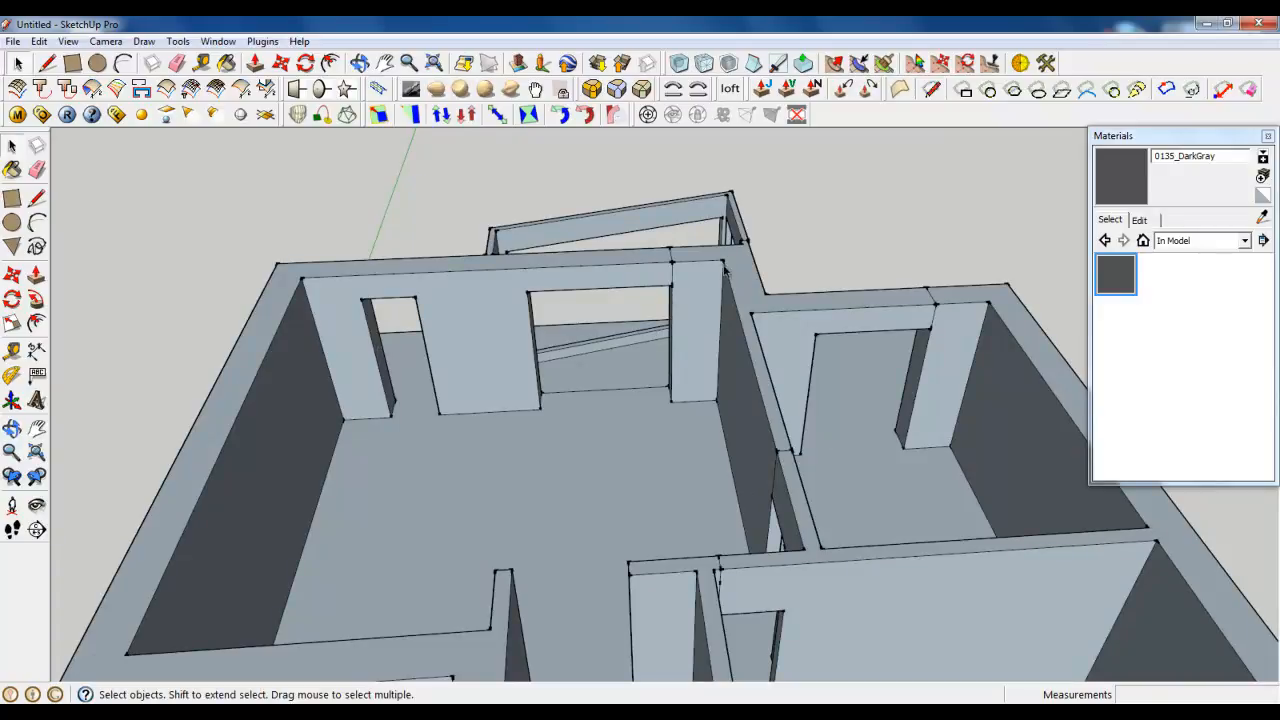
scroll(860, 395, down, 3)
scroll(758, 337, up, 4)
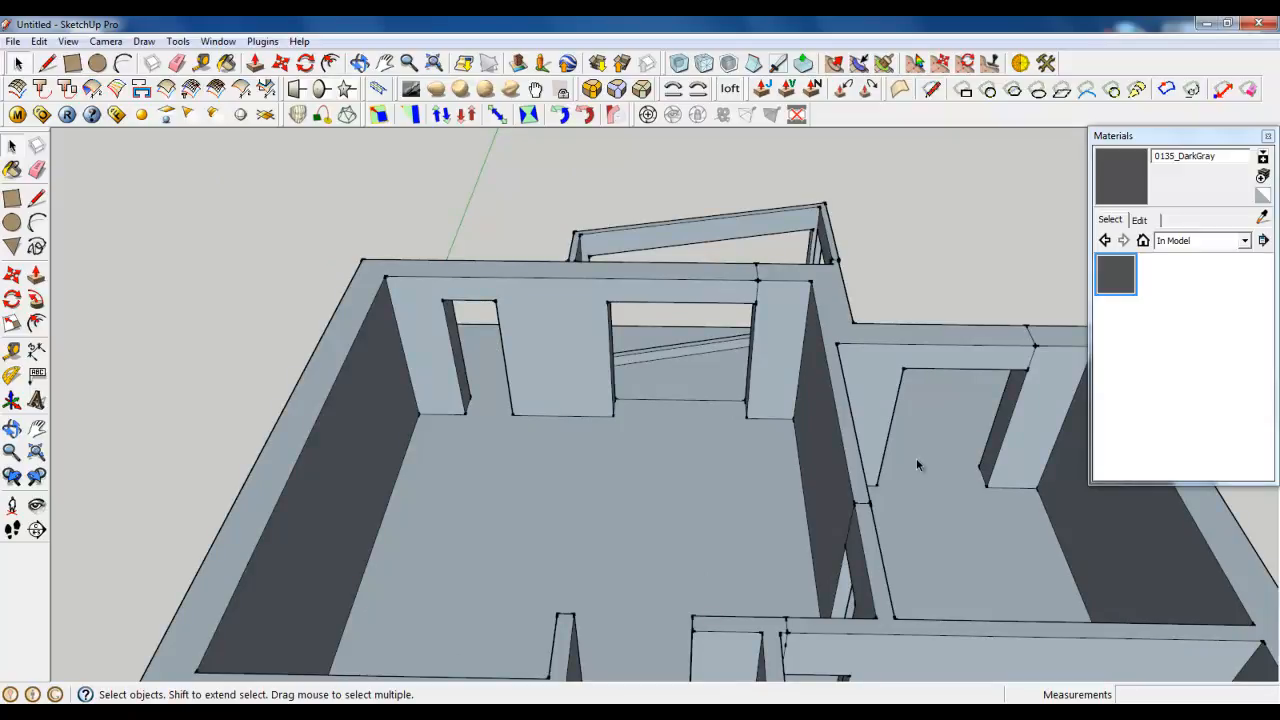
scroll(916, 458, down, 4)
scroll(886, 461, up, 4)
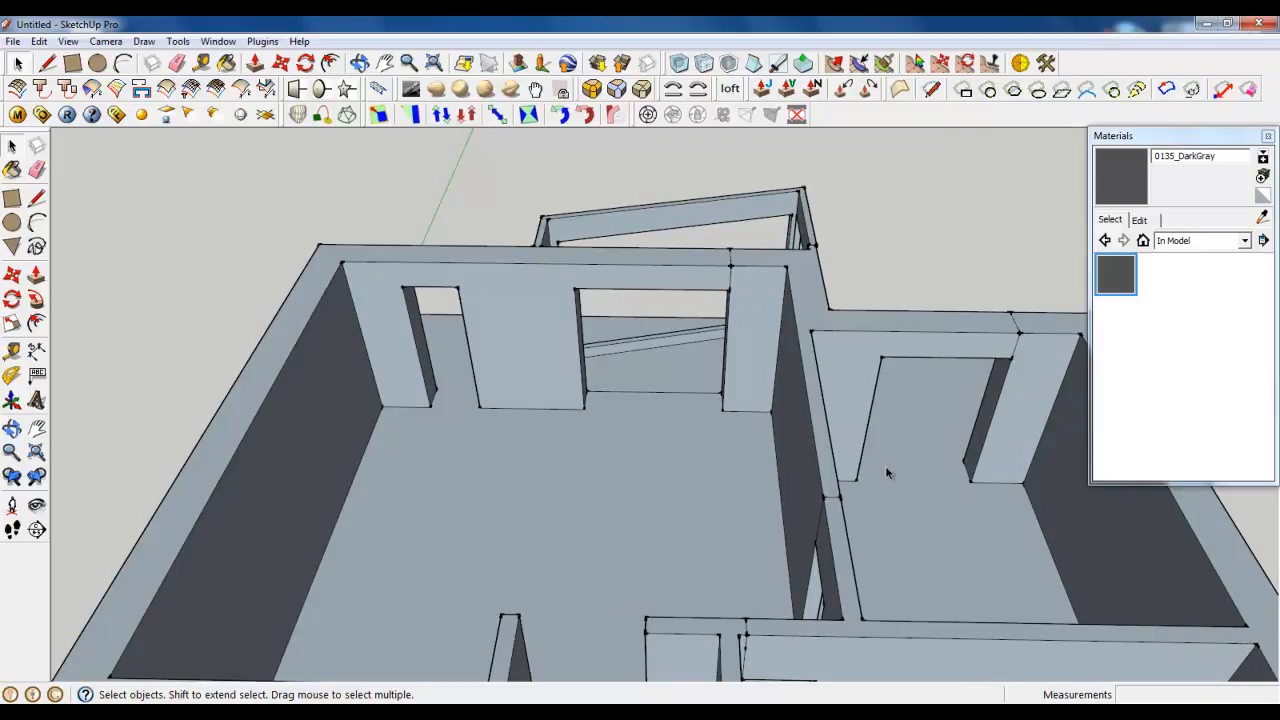
middle_drag(886, 472, 872, 437)
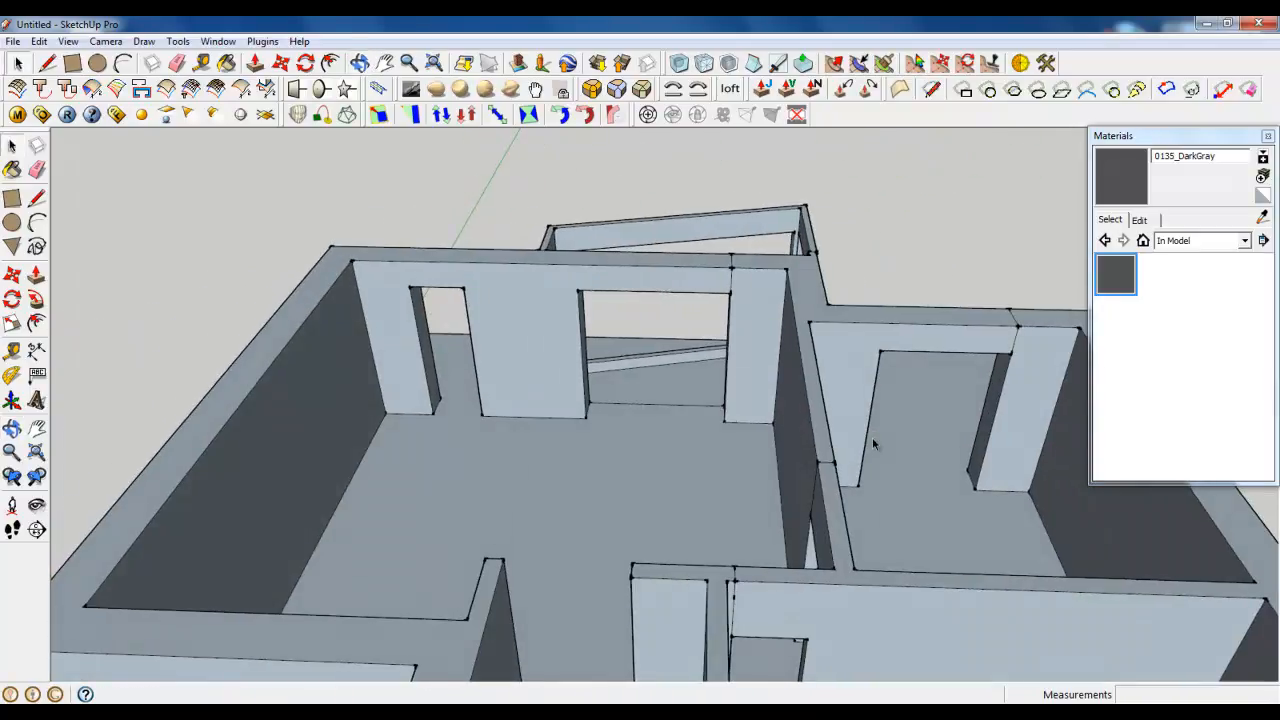
middle_drag(623, 409, 615, 412)
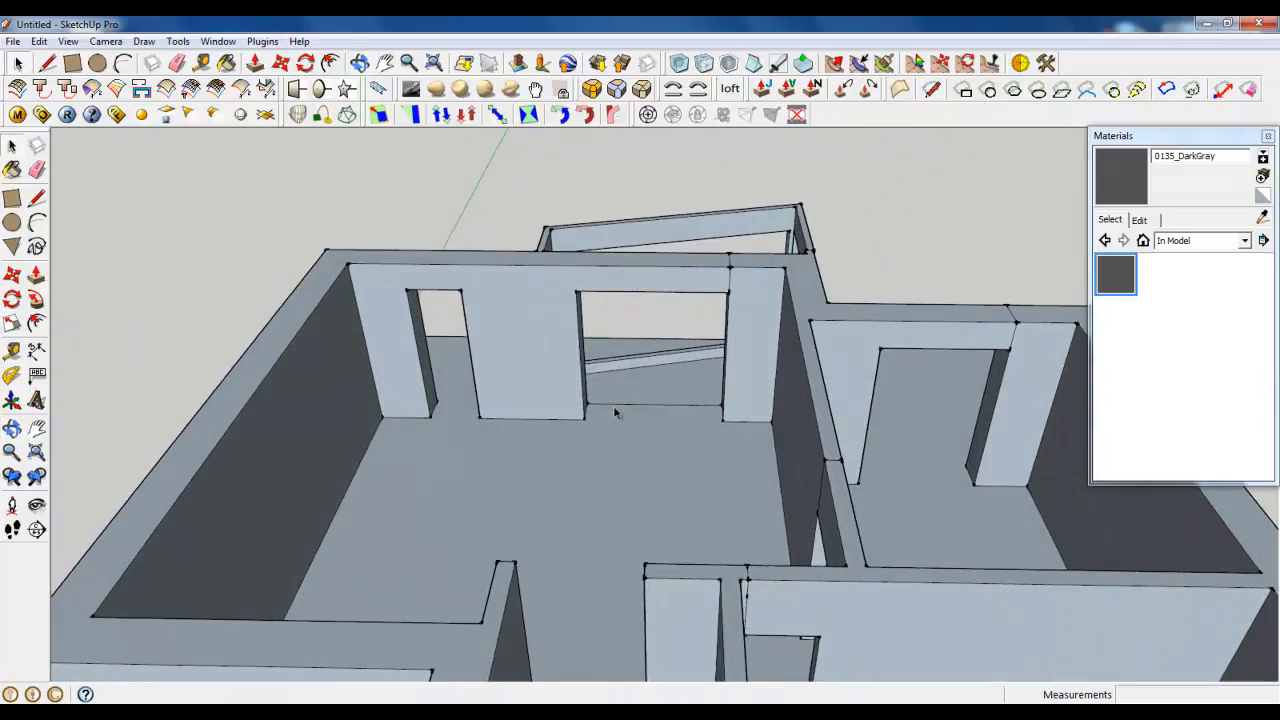
scroll(531, 415, down, 2)
scroll(531, 415, up, 2)
middle_drag(531, 415, 850, 425)
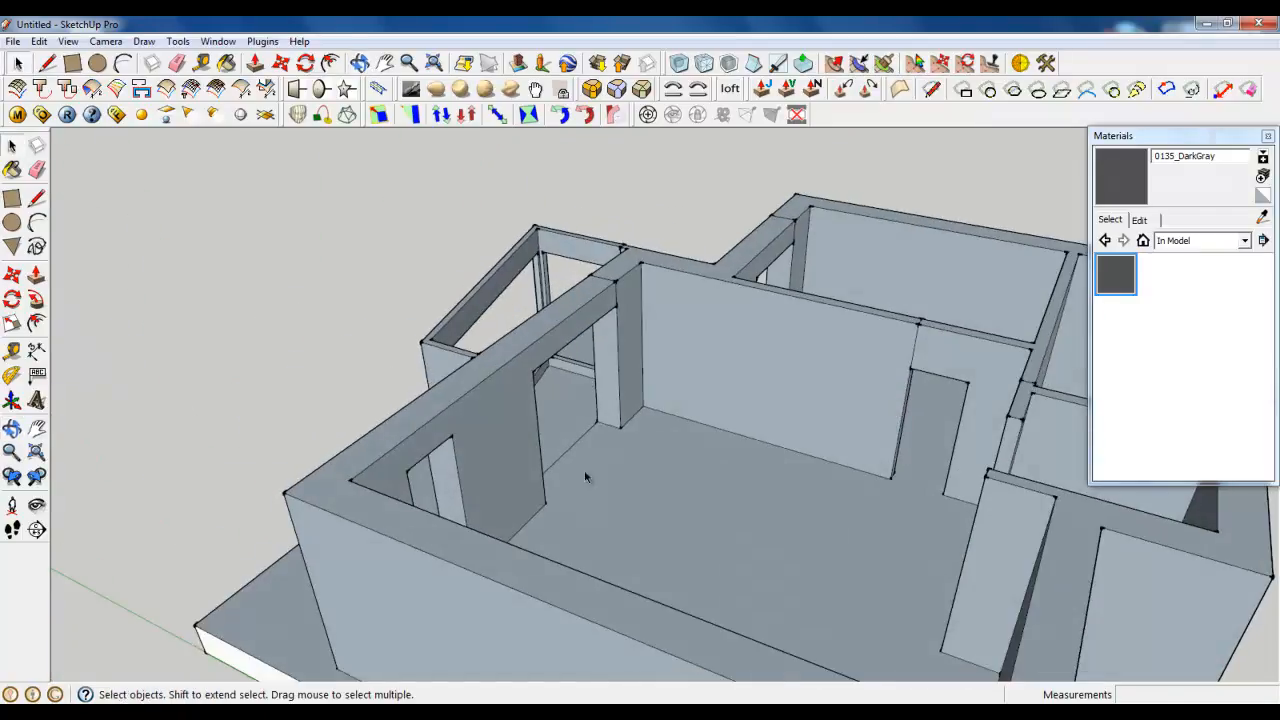
middle_drag(585, 476, 757, 437)
middle_drag(606, 454, 863, 469)
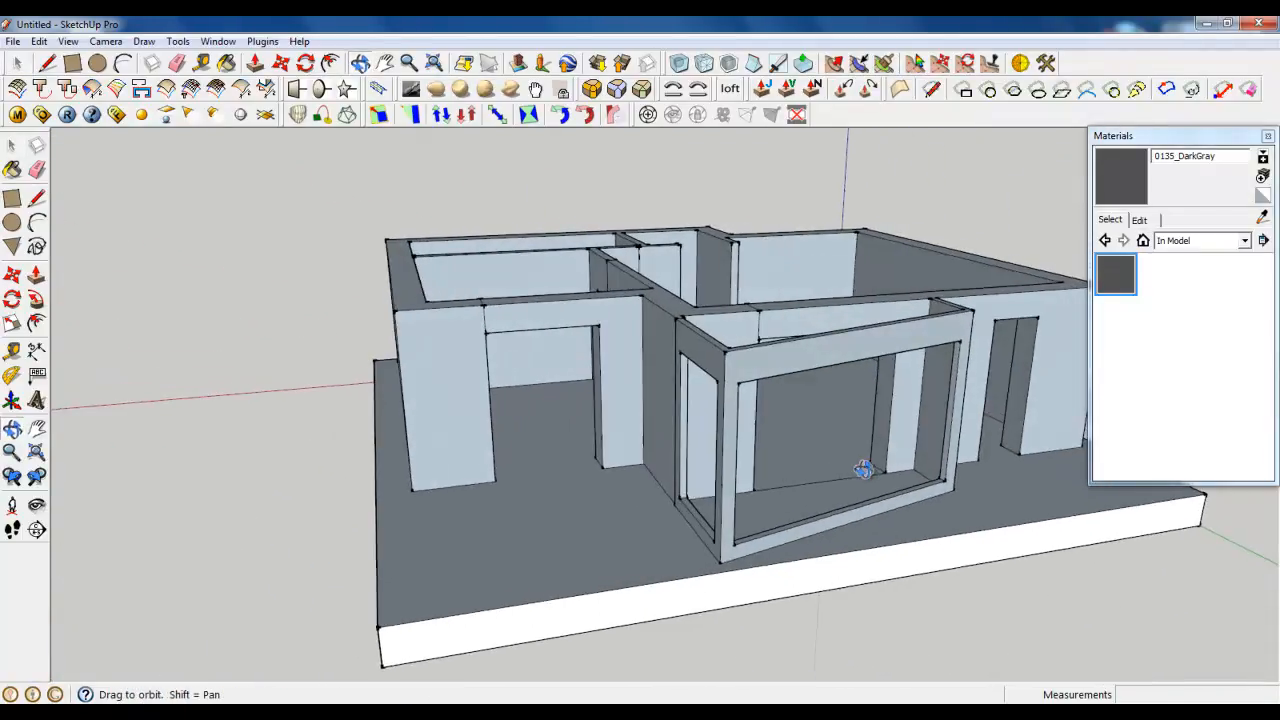
middle_drag(571, 457, 891, 459)
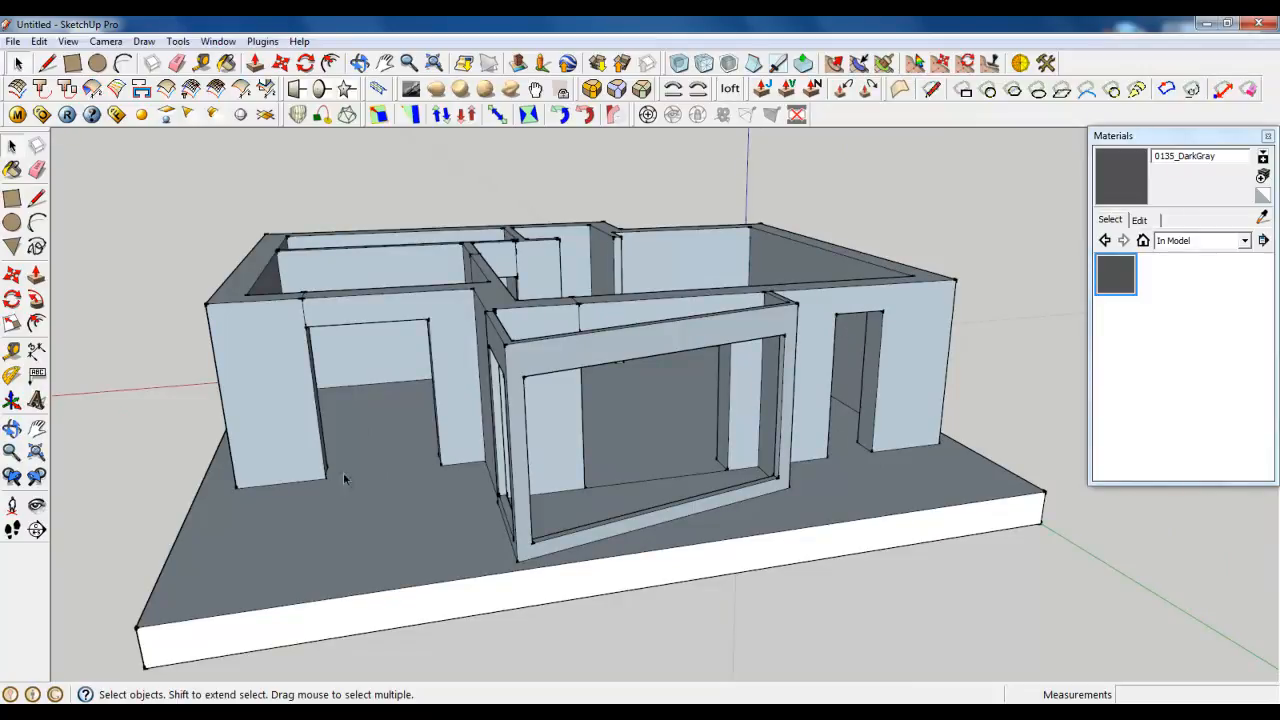
middle_drag(695, 380, 971, 449)
scroll(738, 262, up, 3)
scroll(738, 262, up, 2)
scroll(717, 536, down, 2)
scroll(615, 283, up, 1)
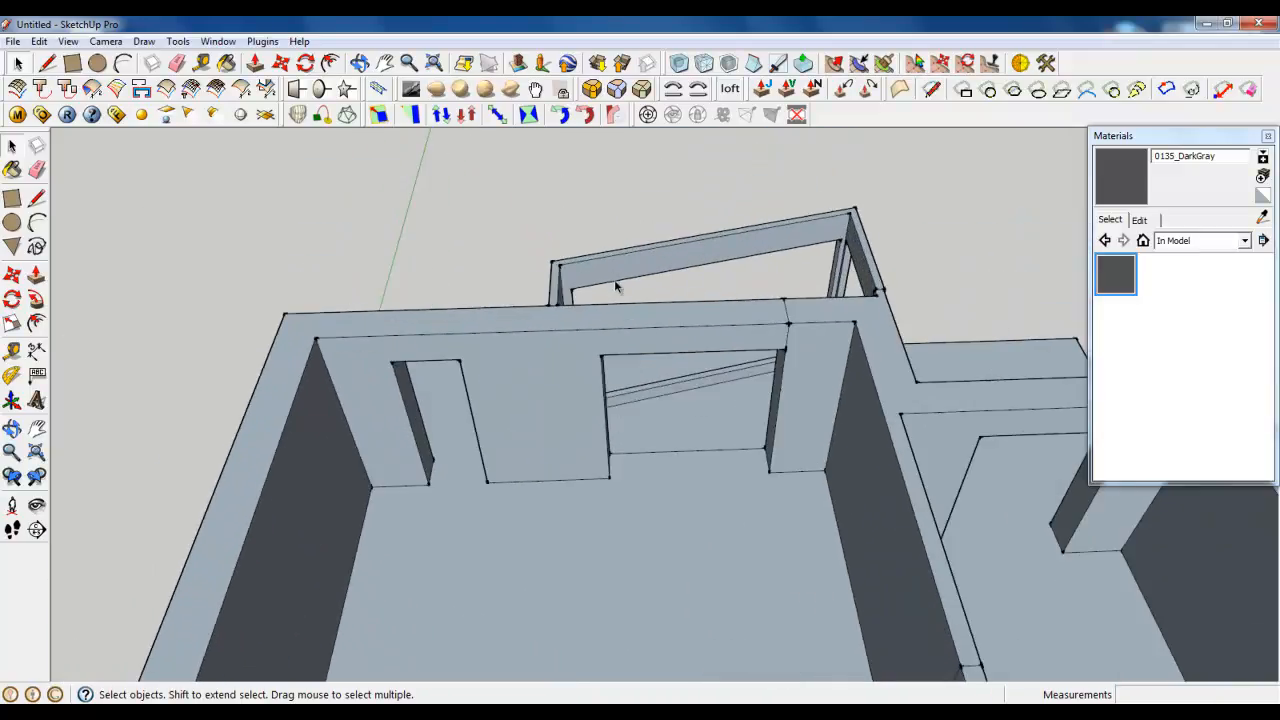
scroll(694, 391, up, 1)
middle_drag(694, 391, 671, 329)
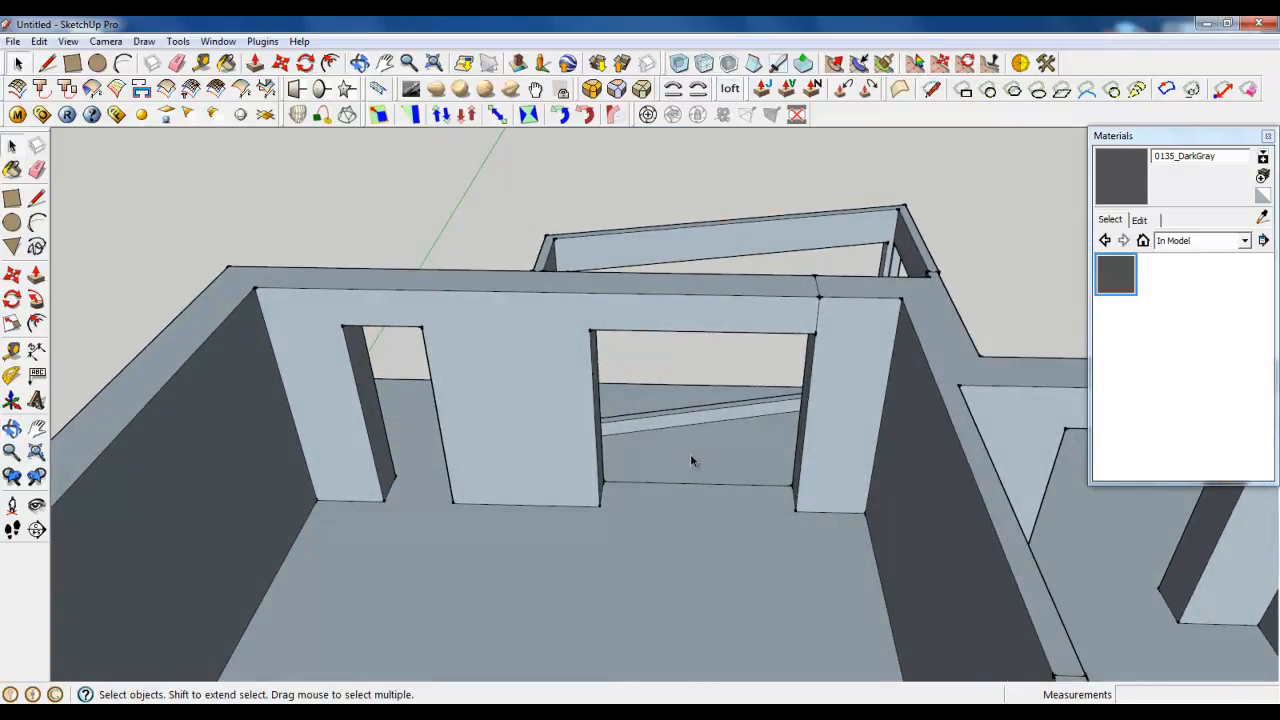
middle_drag(690, 453, 695, 283)
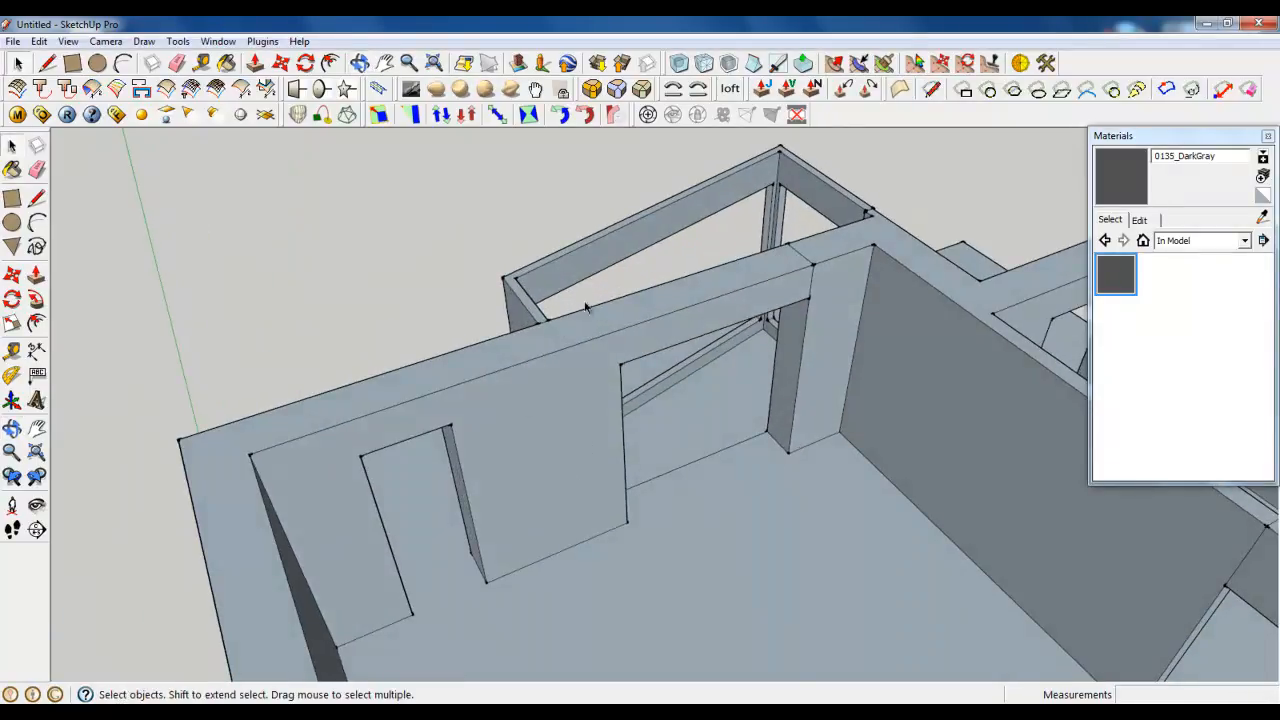
scroll(506, 214, down, 2)
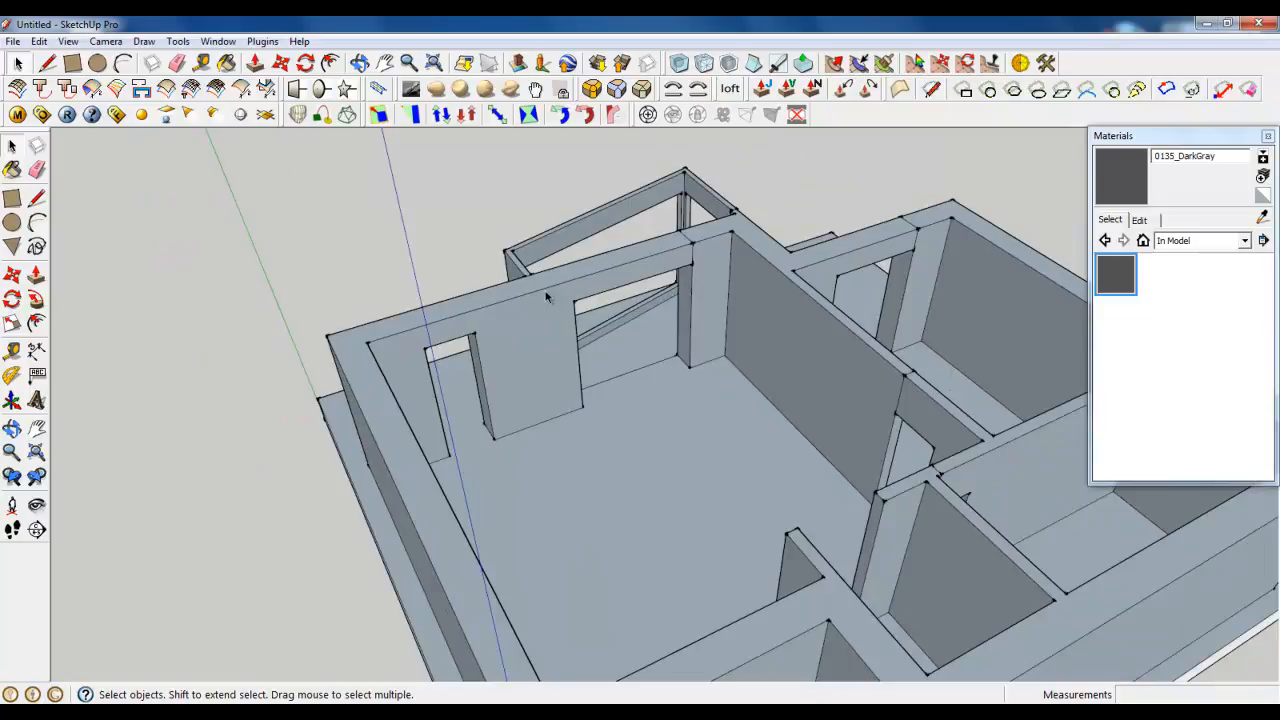
Step: Draw a line across the floor of the narrow outer-wall doorway between the midpoints of the two jambs' bottom edges
click(47, 63)
middle_drag(821, 454, 523, 509)
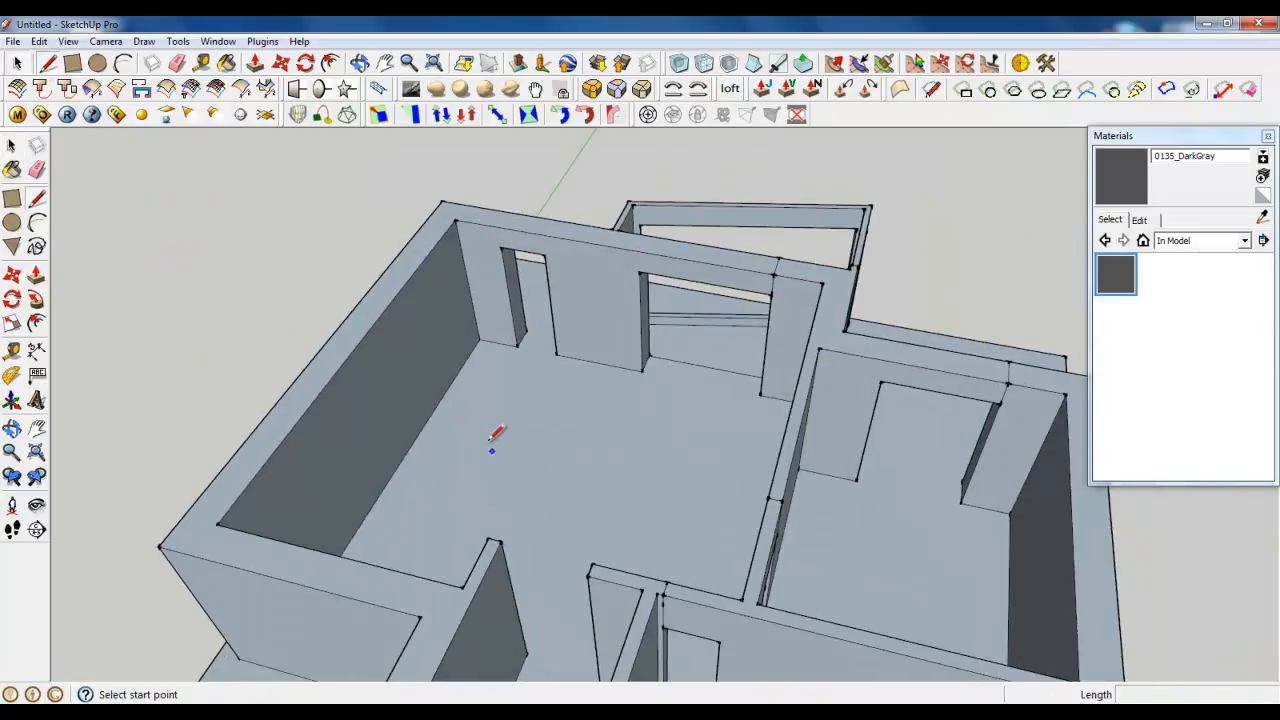
scroll(481, 355, up, 3)
middle_drag(518, 214, 609, 340)
scroll(523, 354, up, 2)
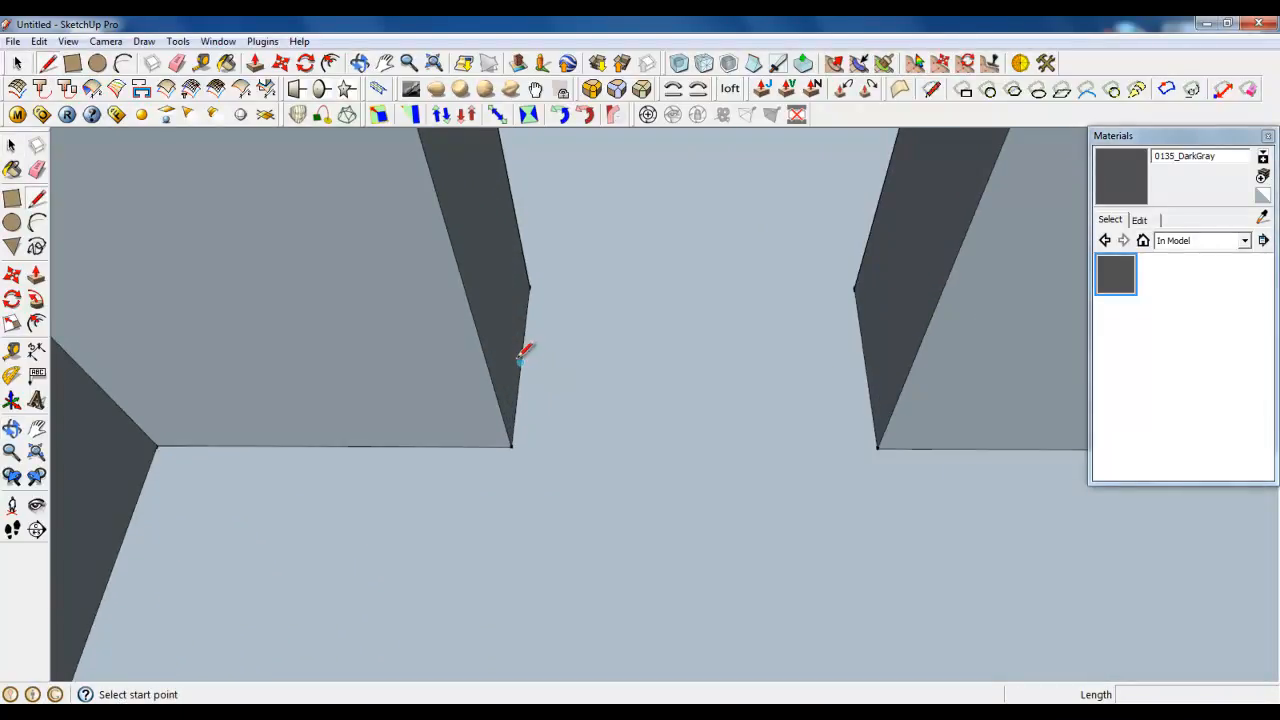
click(519, 362)
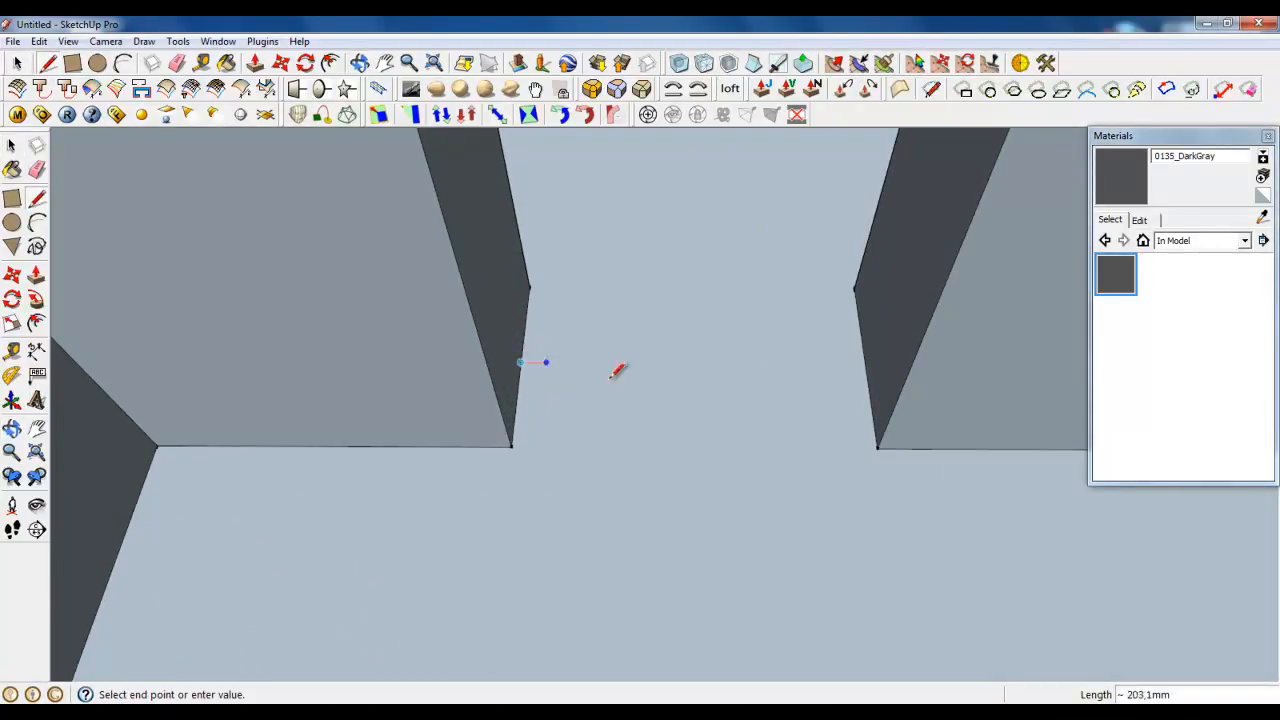
click(859, 362)
Step: Draw a 60 mm line from the threshold line's end along the jamb's bottom edge, towards the outside
middle_drag(843, 400, 794, 360)
scroll(857, 428, up, 2)
click(841, 429)
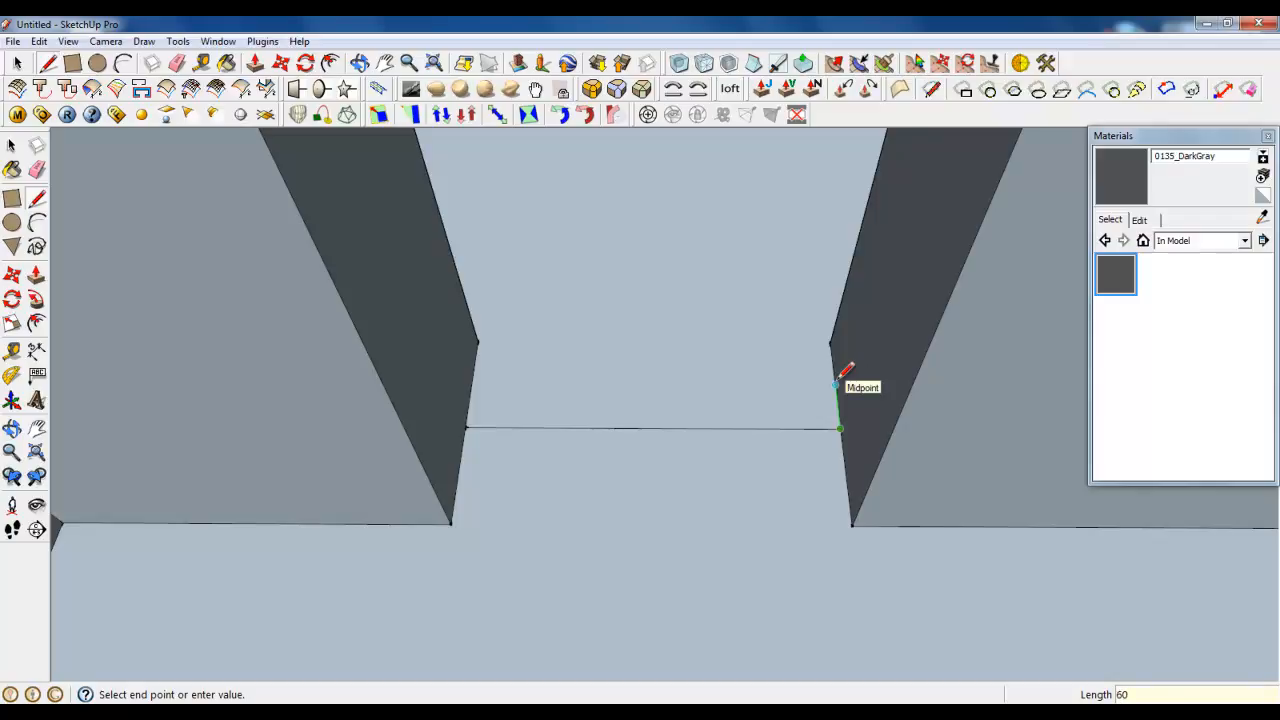
key(Return)
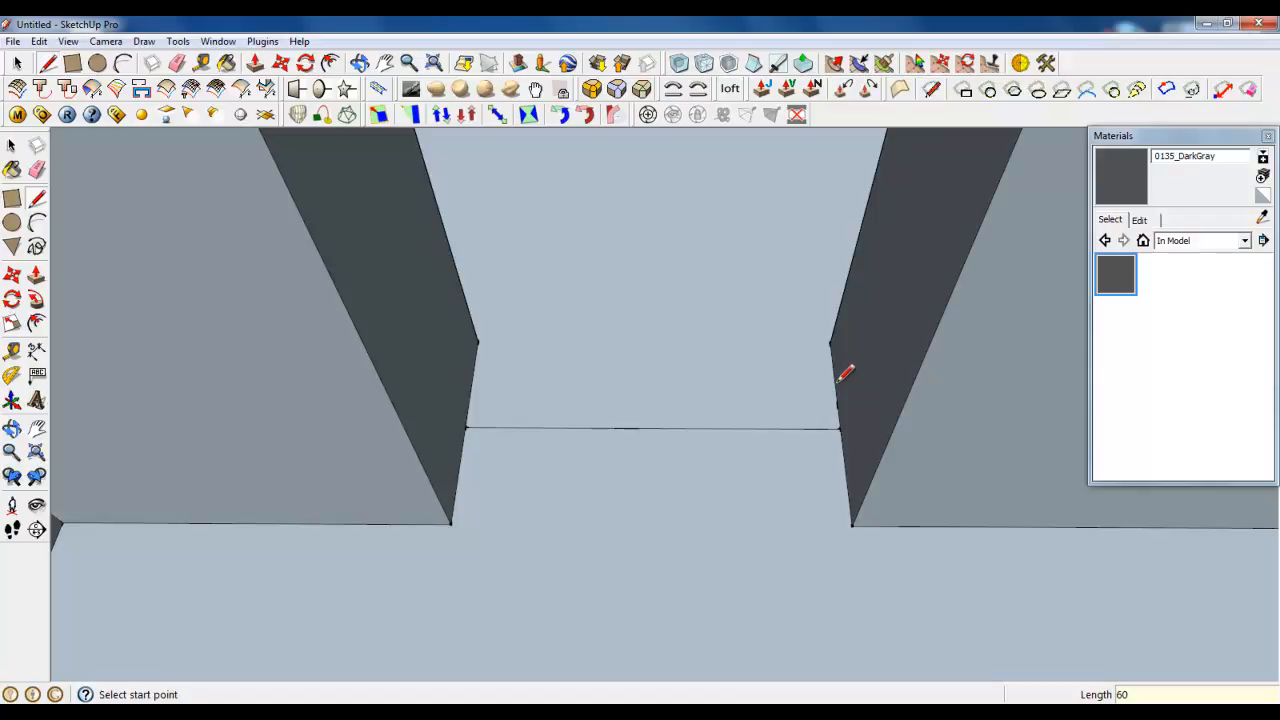
click(837, 405)
click(470, 404)
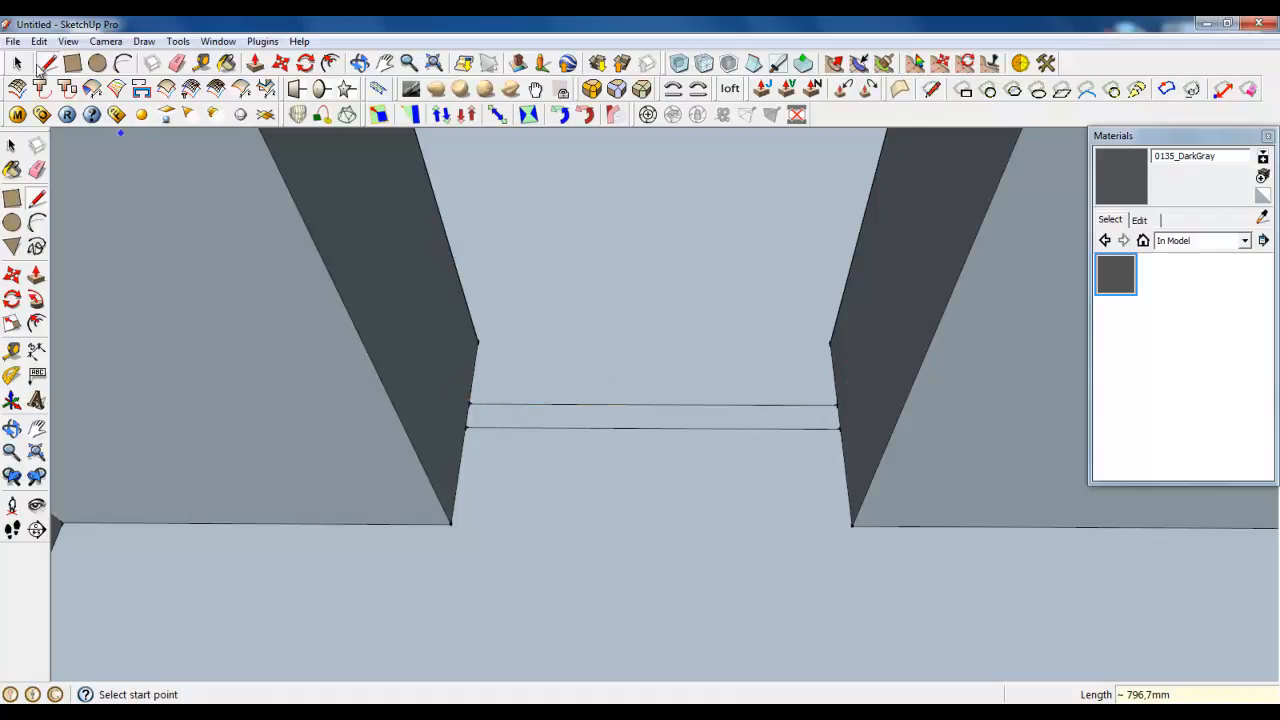
key(ctrl+z)
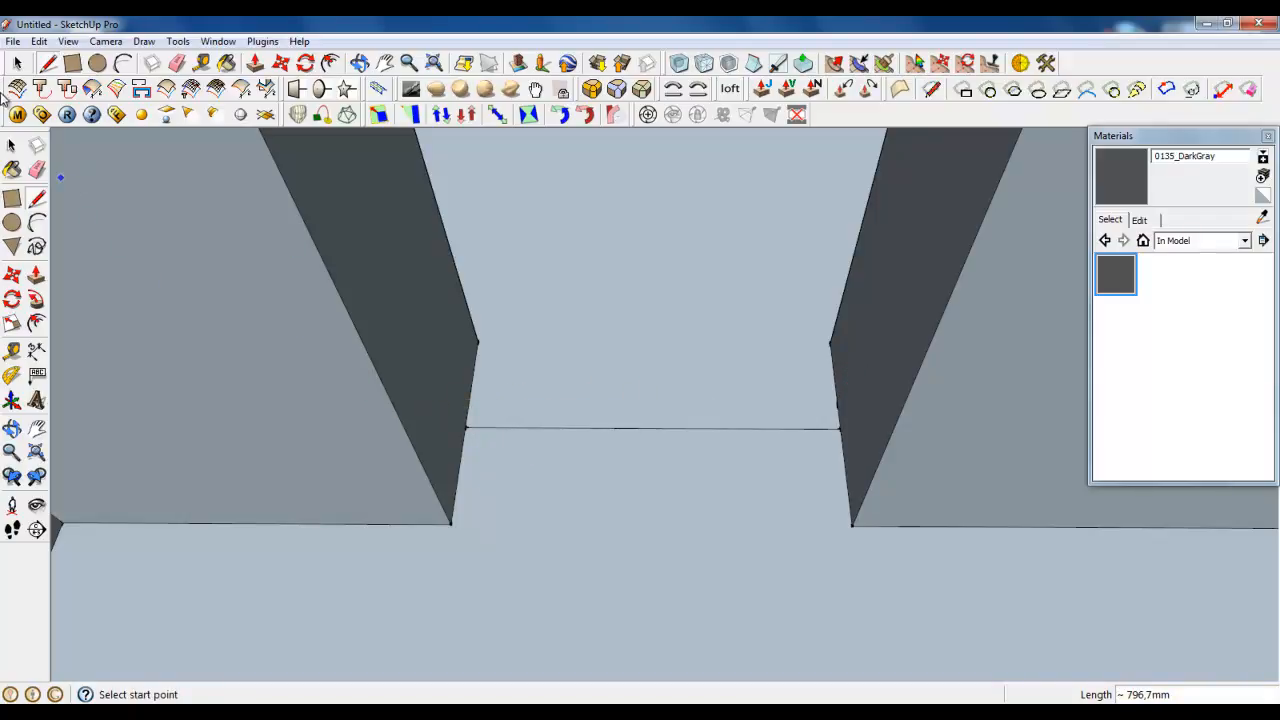
Step: Draw a parallel line across the doorway from the end of the 60 mm segment to the opposite jamb, closing a narrow strip
click(837, 405)
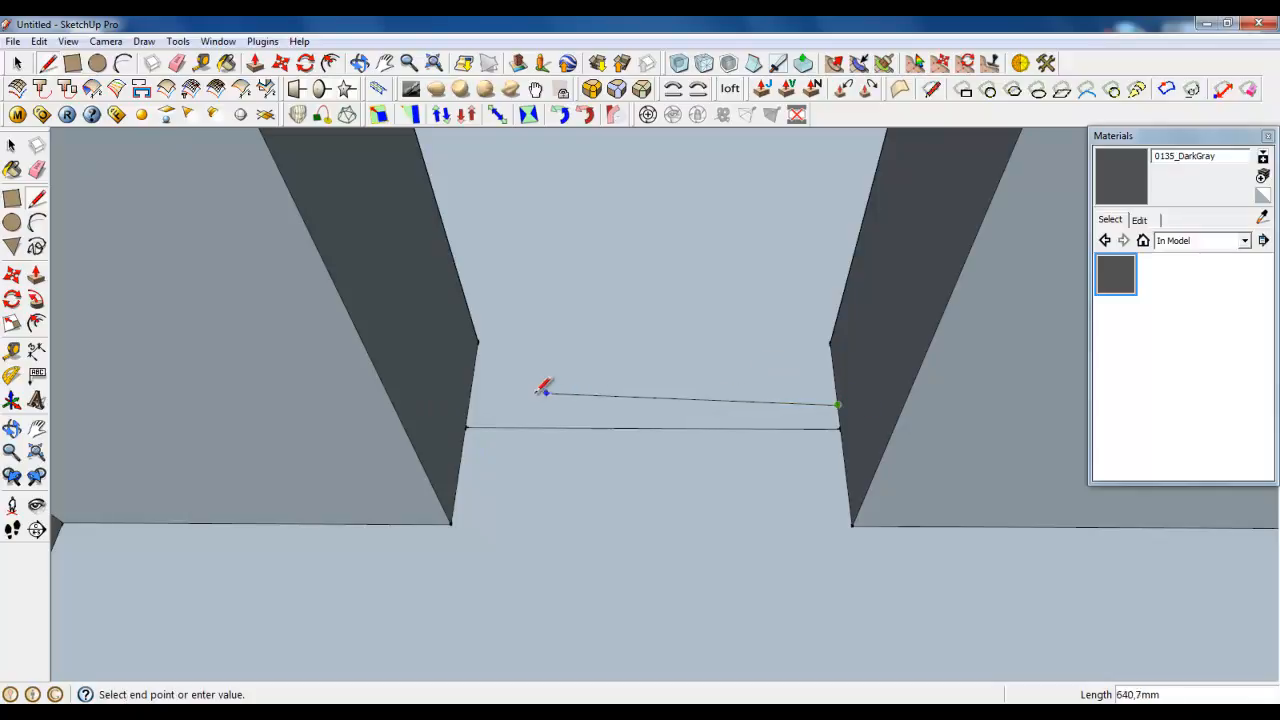
click(470, 404)
key(space)
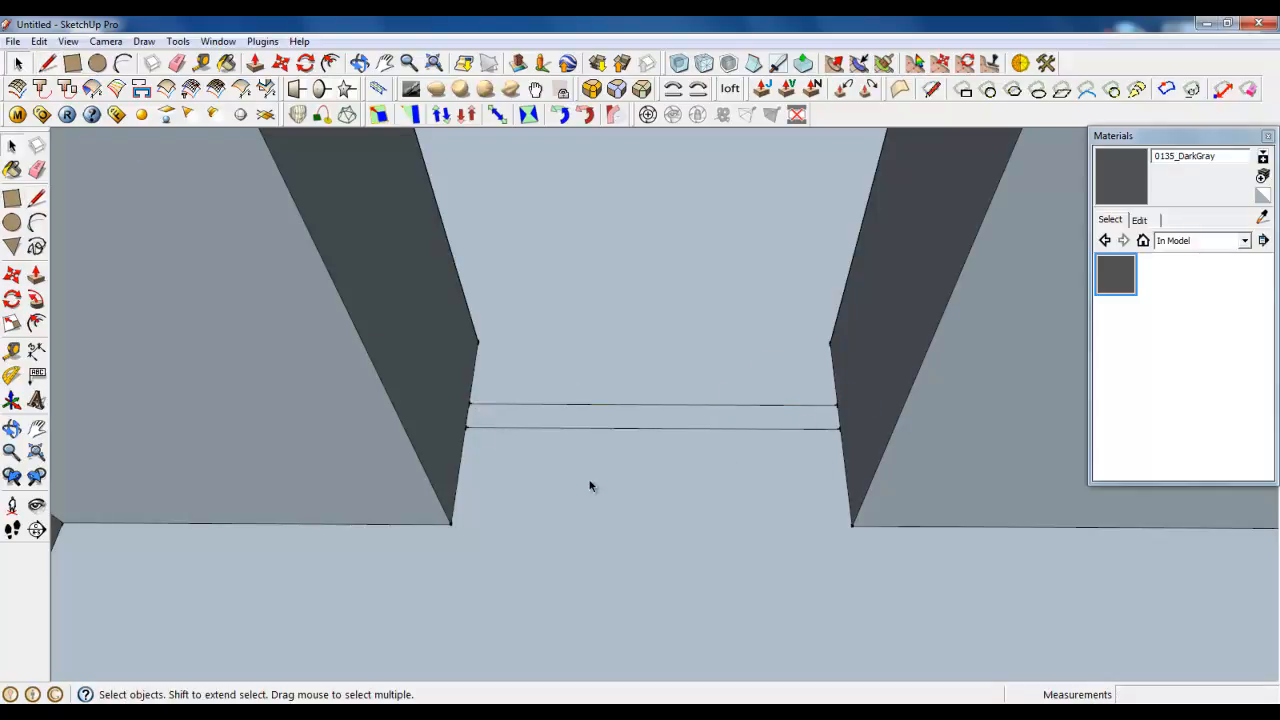
Step: Make a group from the narrow threshold strip and its bounding edges
scroll(590, 486, up, 1)
click(597, 402)
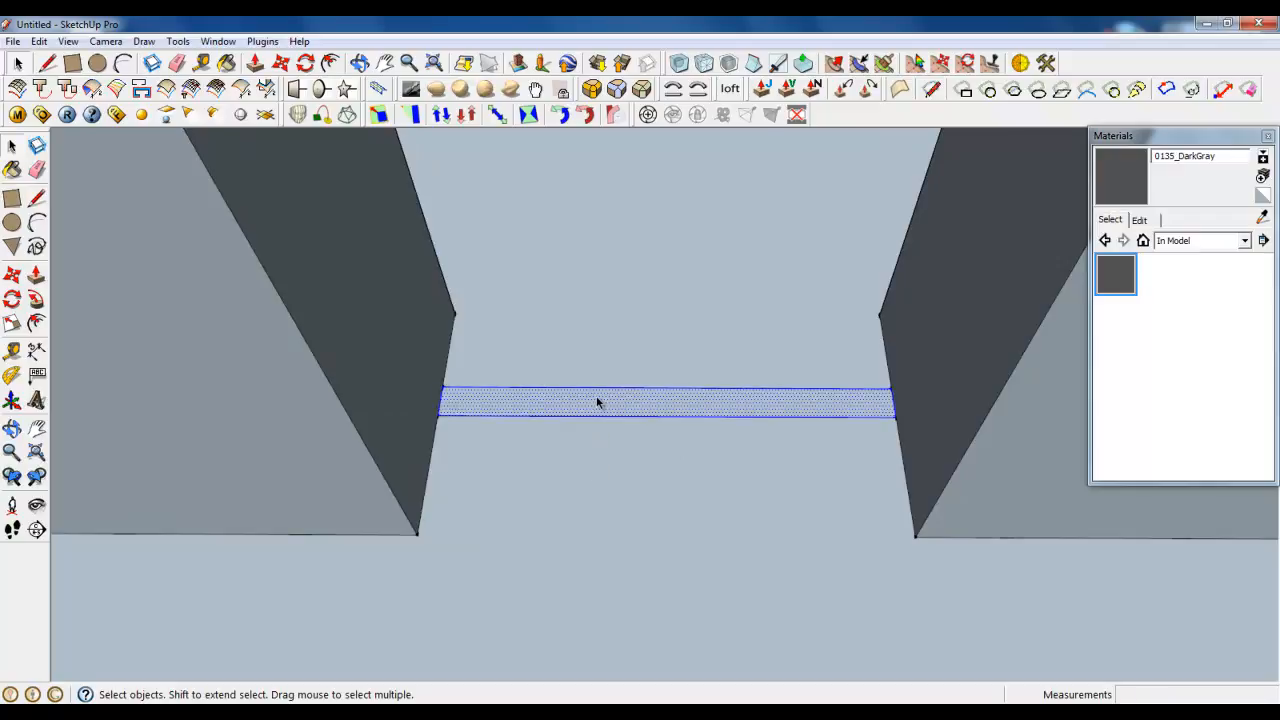
right_click(597, 402)
click(649, 174)
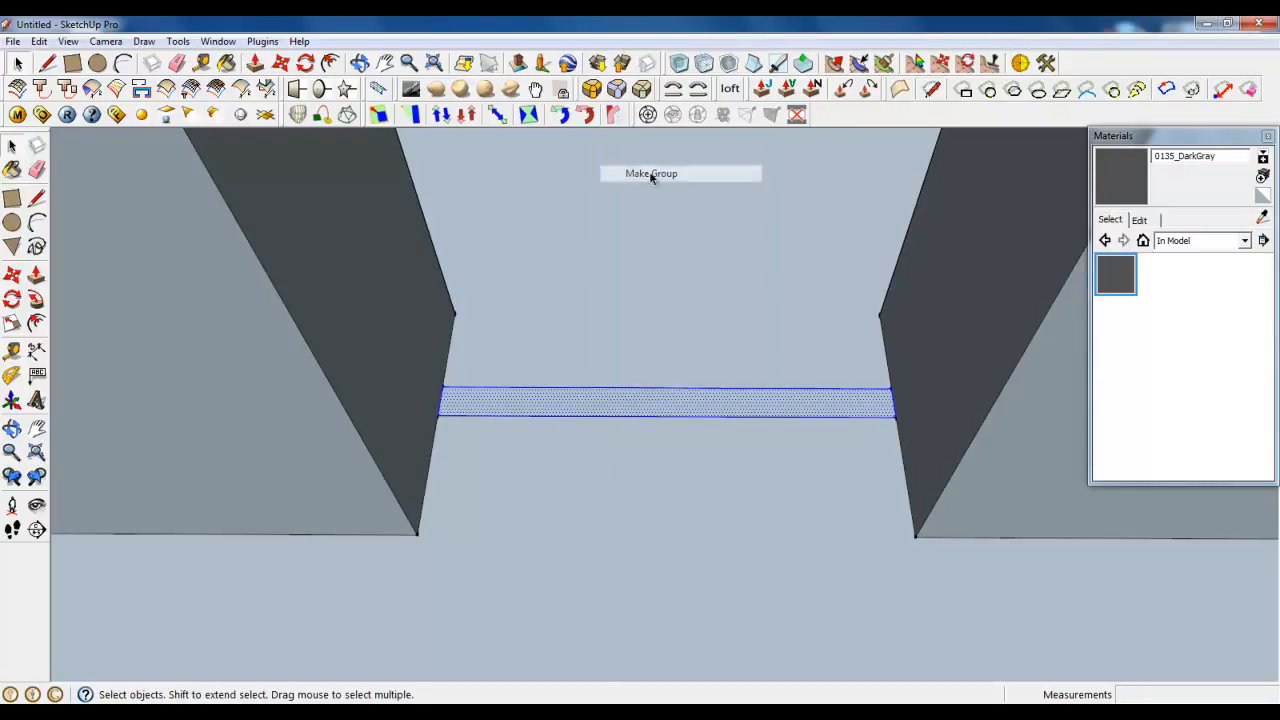
Step: Open the threshold strip group and push/pull its face up 2300 mm to the doorway's head, filling the opening with a slab
click(566, 404)
middle_drag(566, 404, 468, 413)
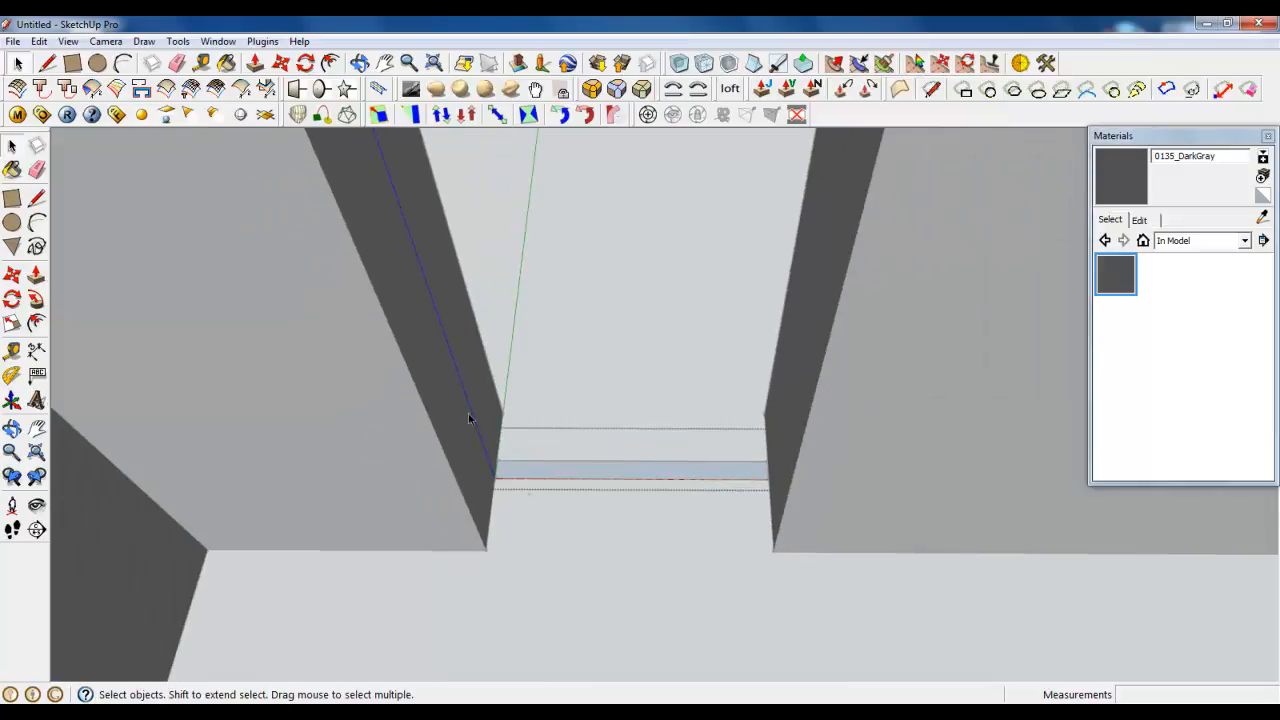
click(256, 63)
click(523, 477)
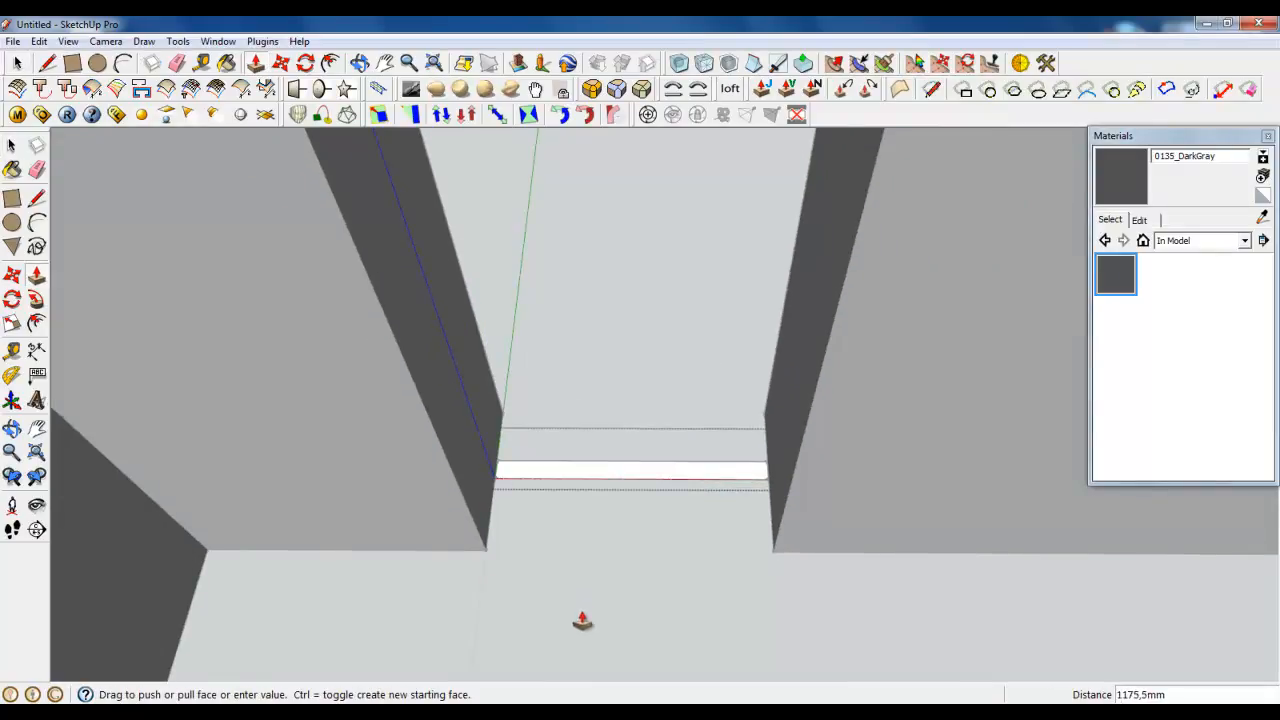
scroll(577, 625, down, 3)
scroll(486, 303, up, 3)
middle_drag(468, 554, 426, 303)
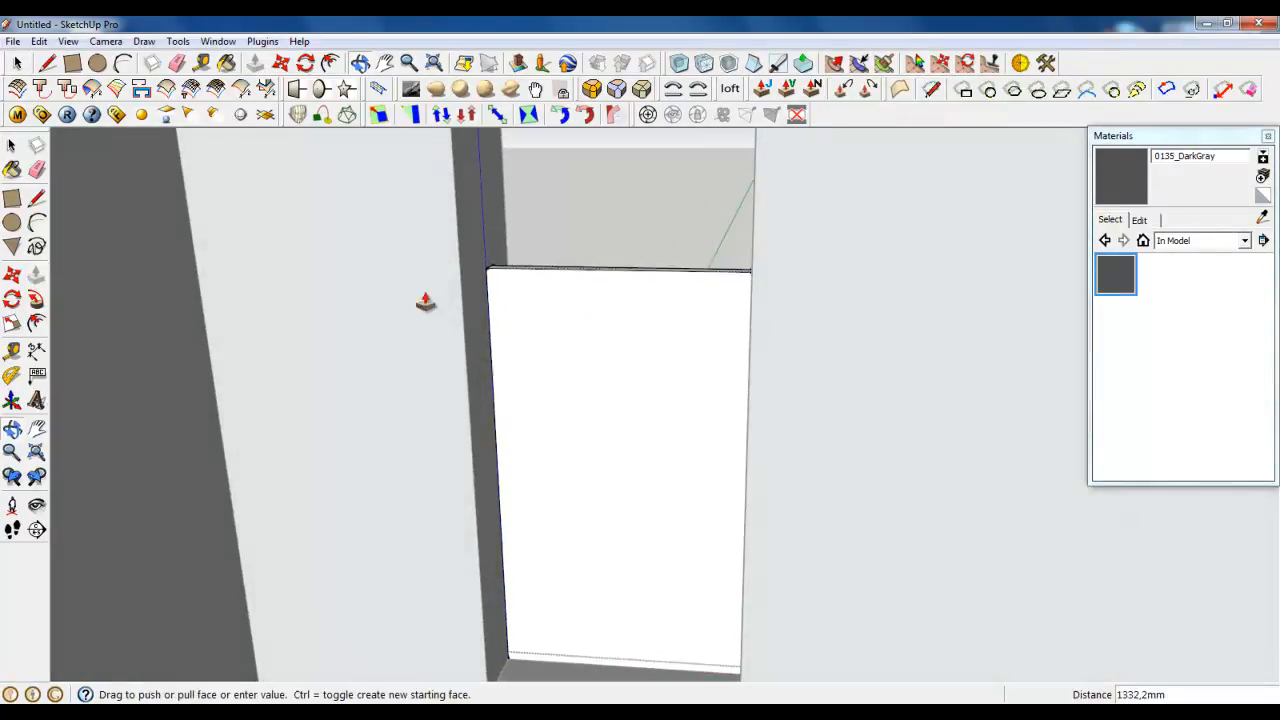
scroll(530, 487, down, 3)
scroll(503, 194, up, 4)
middle_drag(514, 334, 525, 214)
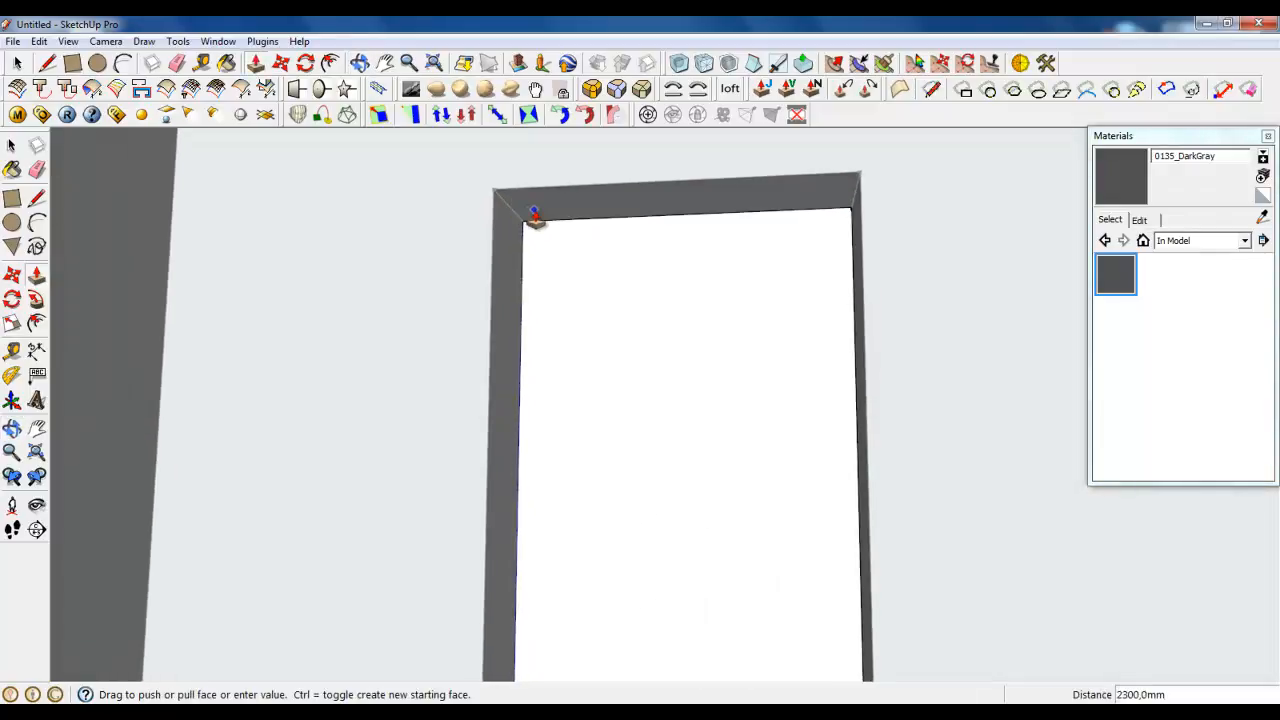
click(632, 203)
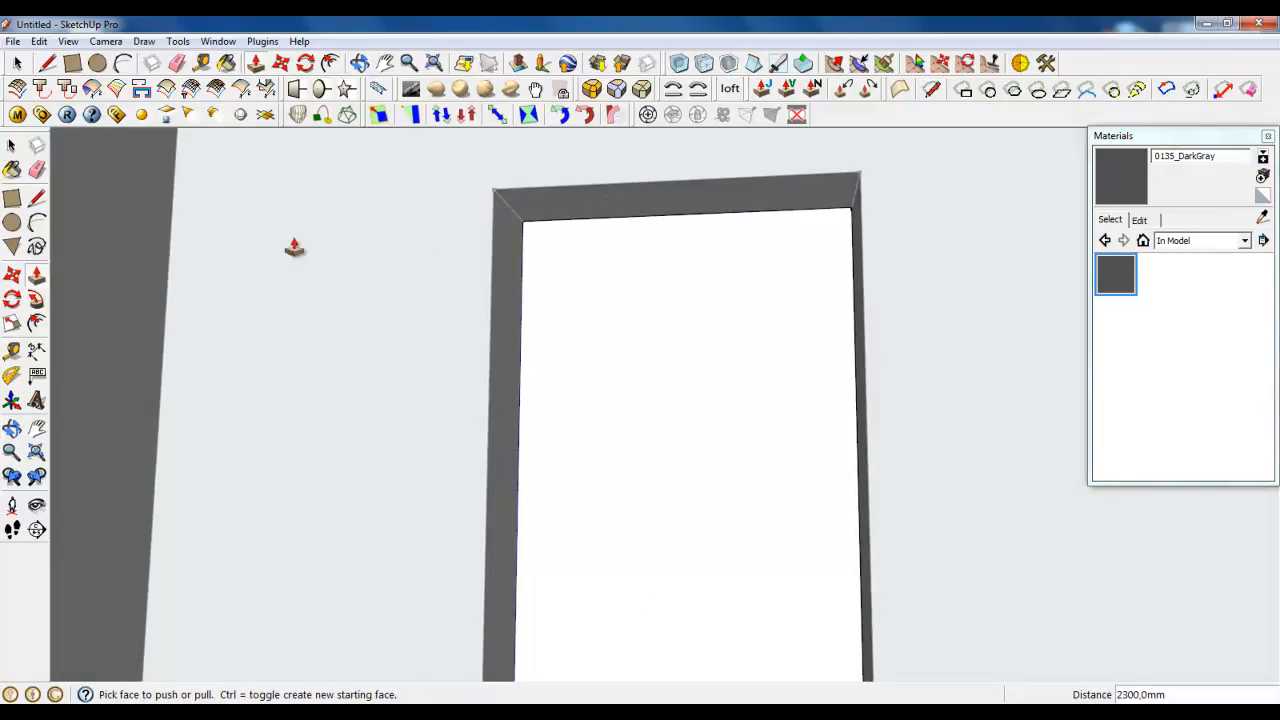
Step: Offset the outline of the door slab's large face 60 mm inwards
click(22, 64)
middle_drag(314, 141, 387, 238)
scroll(390, 238, down, 1)
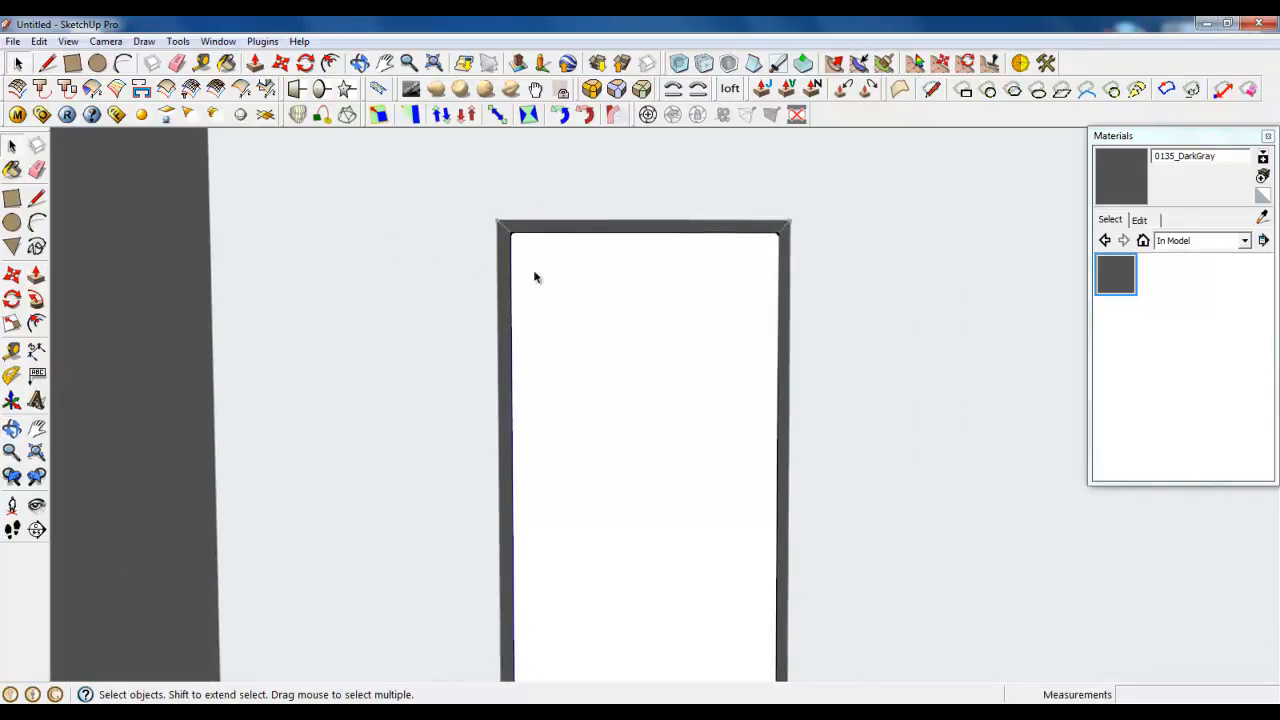
scroll(372, 135, down, 1)
scroll(365, 135, down, 1)
click(517, 318)
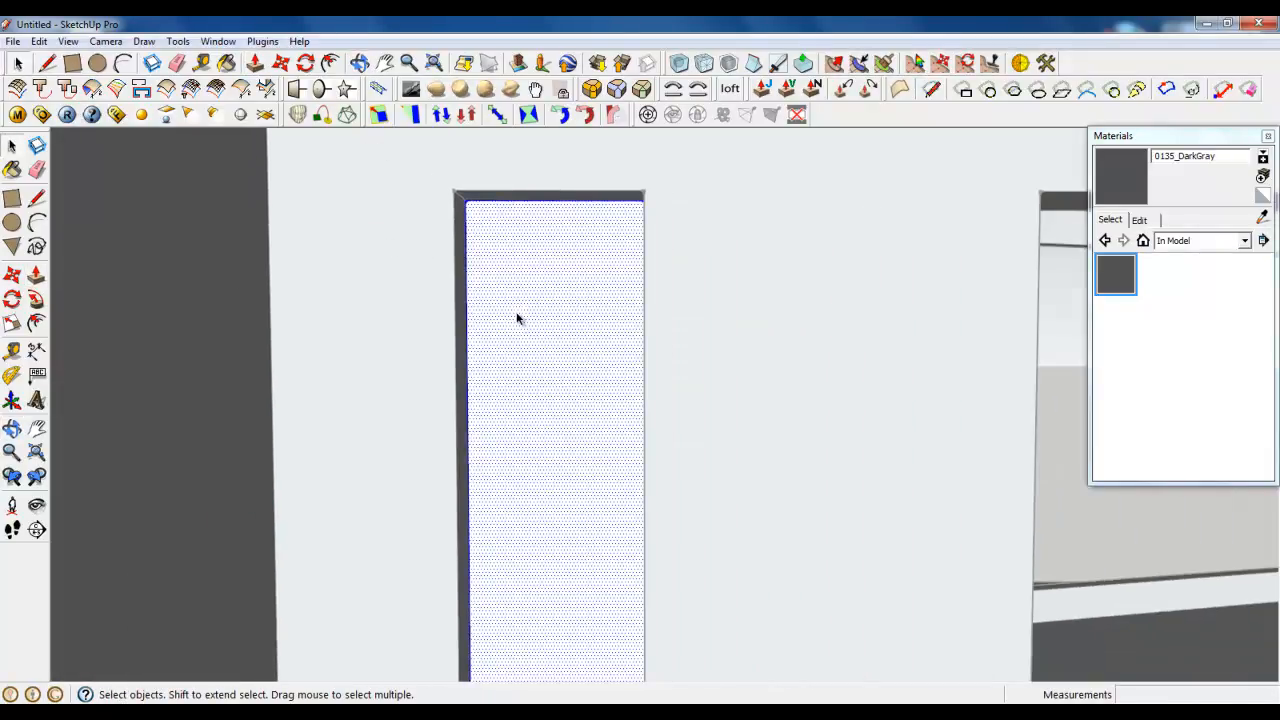
middle_drag(580, 249, 560, 400)
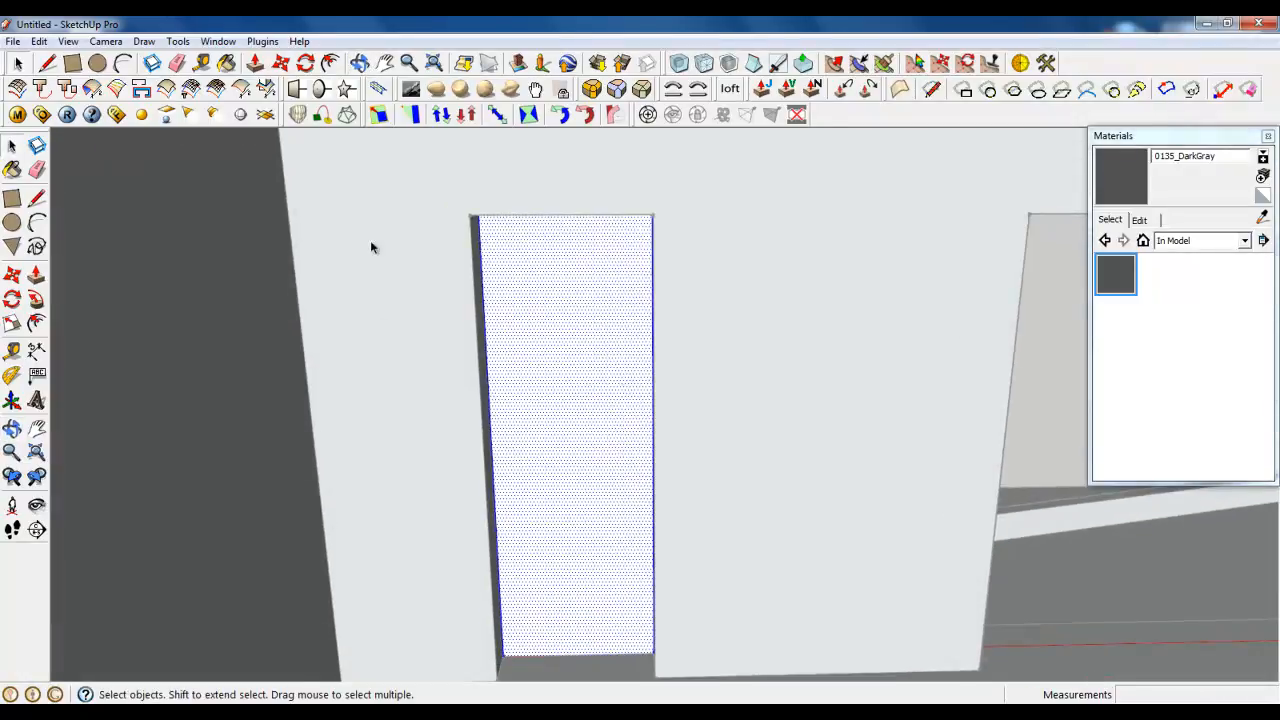
middle_drag(370, 247, 411, 397)
click(330, 63)
scroll(500, 210, up, 3)
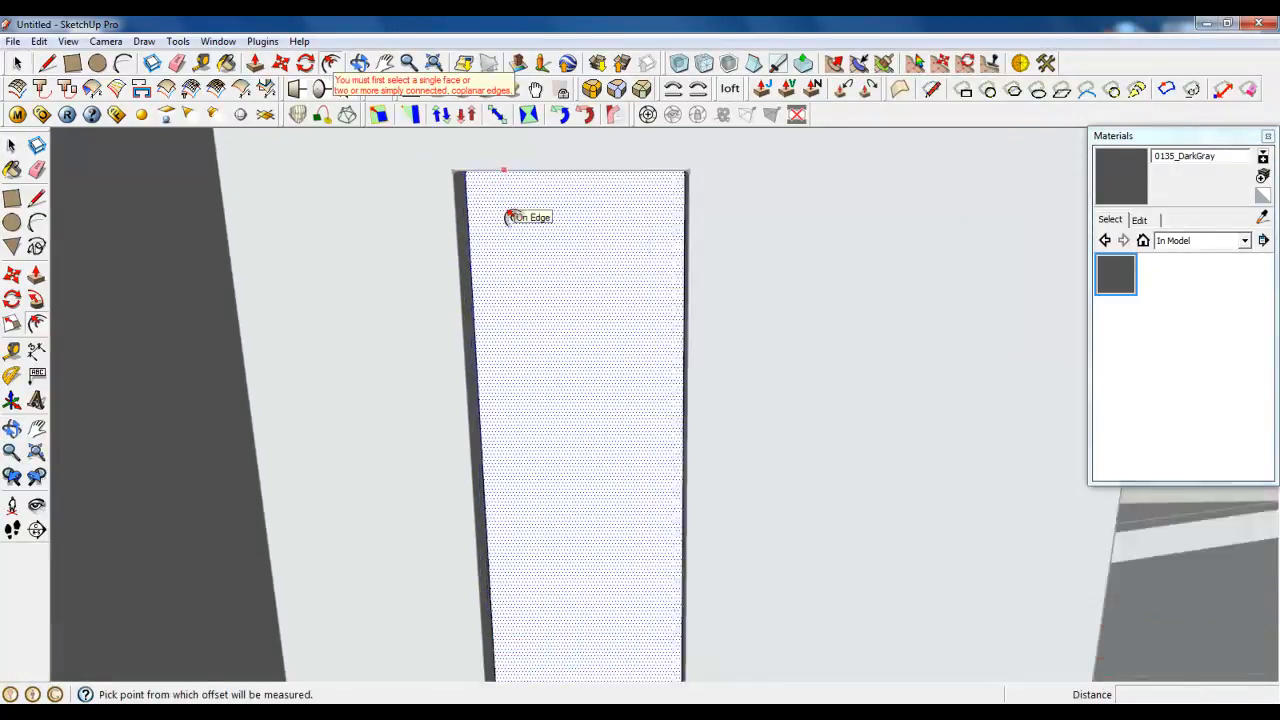
middle_drag(505, 214, 497, 190)
click(497, 190)
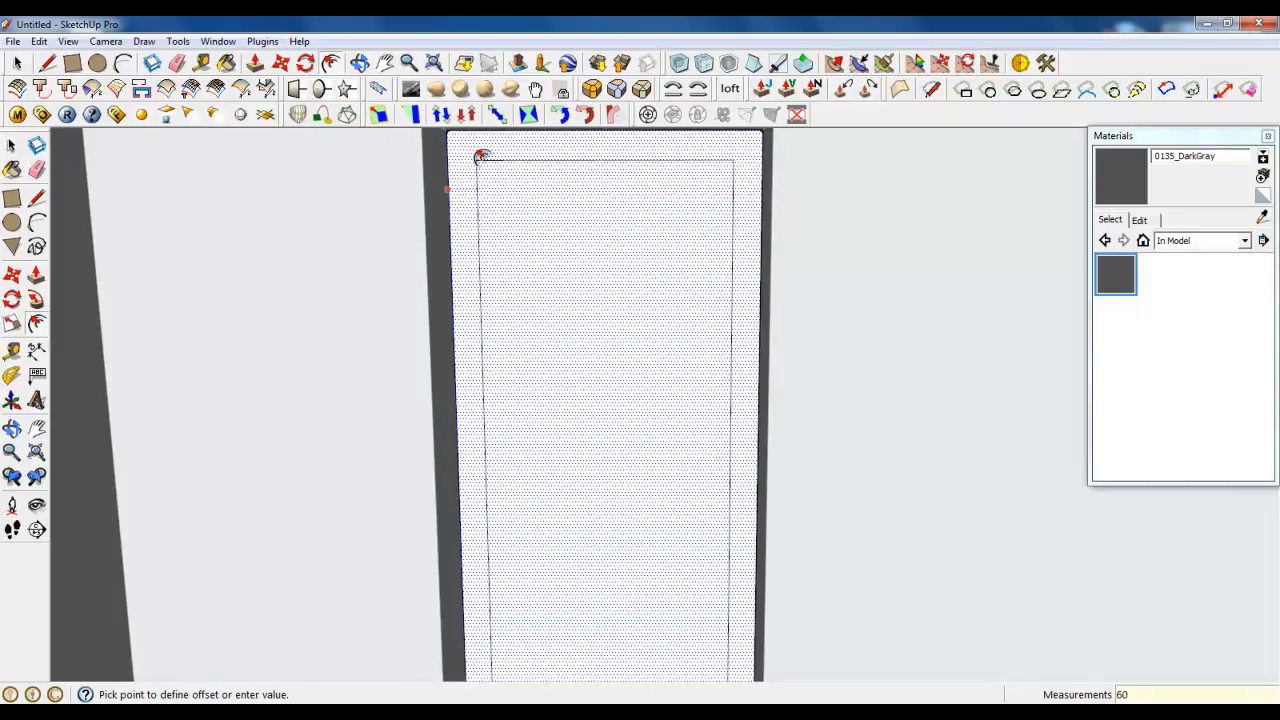
key(Return)
Step: Push the inner panel face back 60 mm through the slab's thickness, leaving an open door frame
click(252, 66)
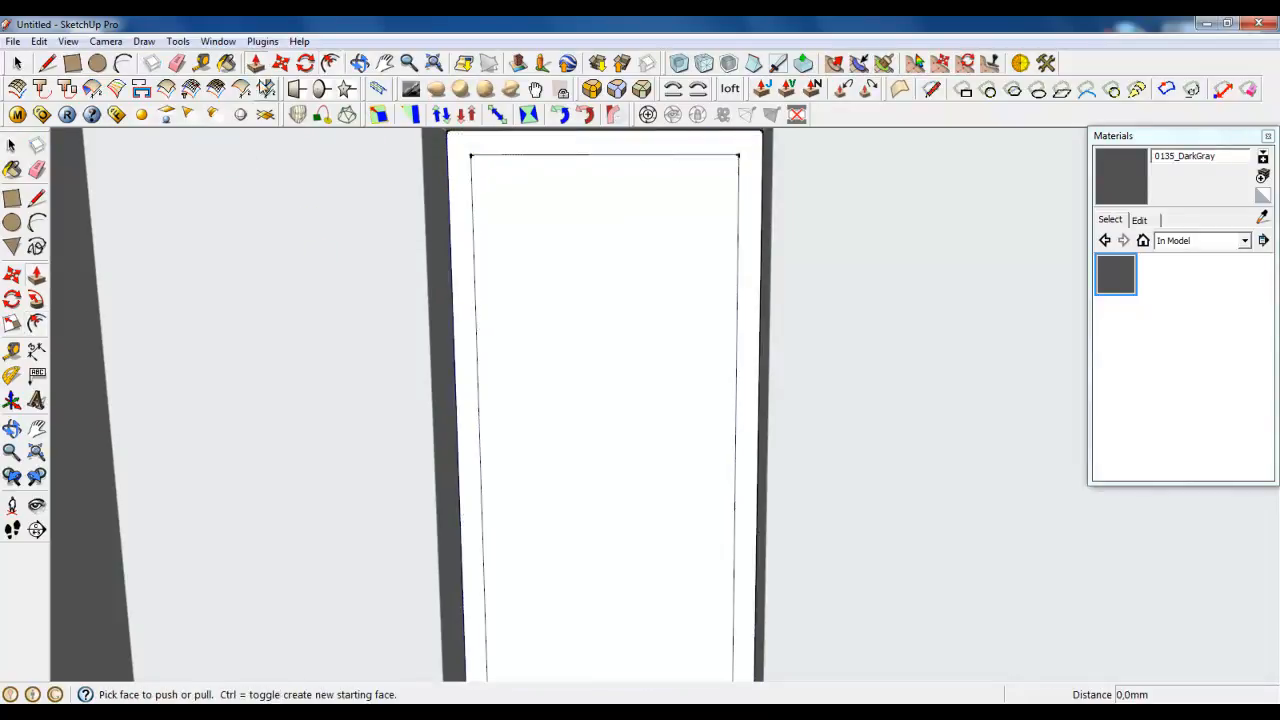
middle_drag(404, 358, 325, 383)
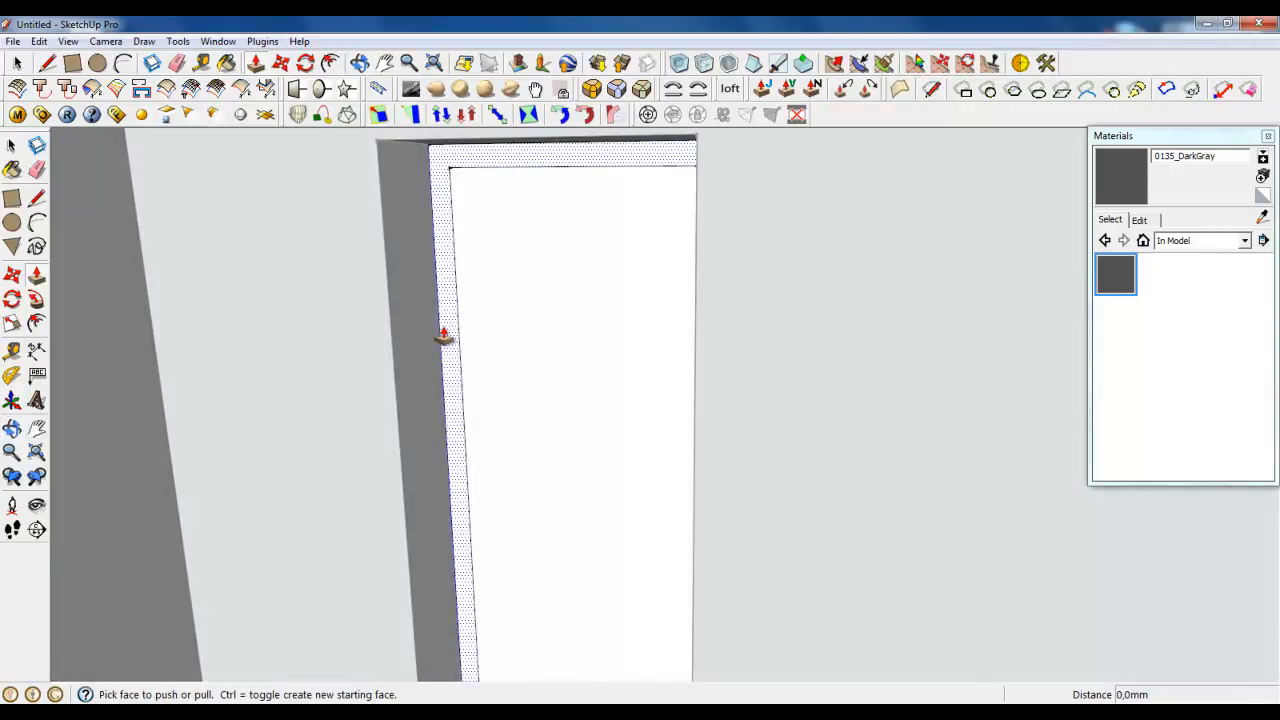
click(466, 250)
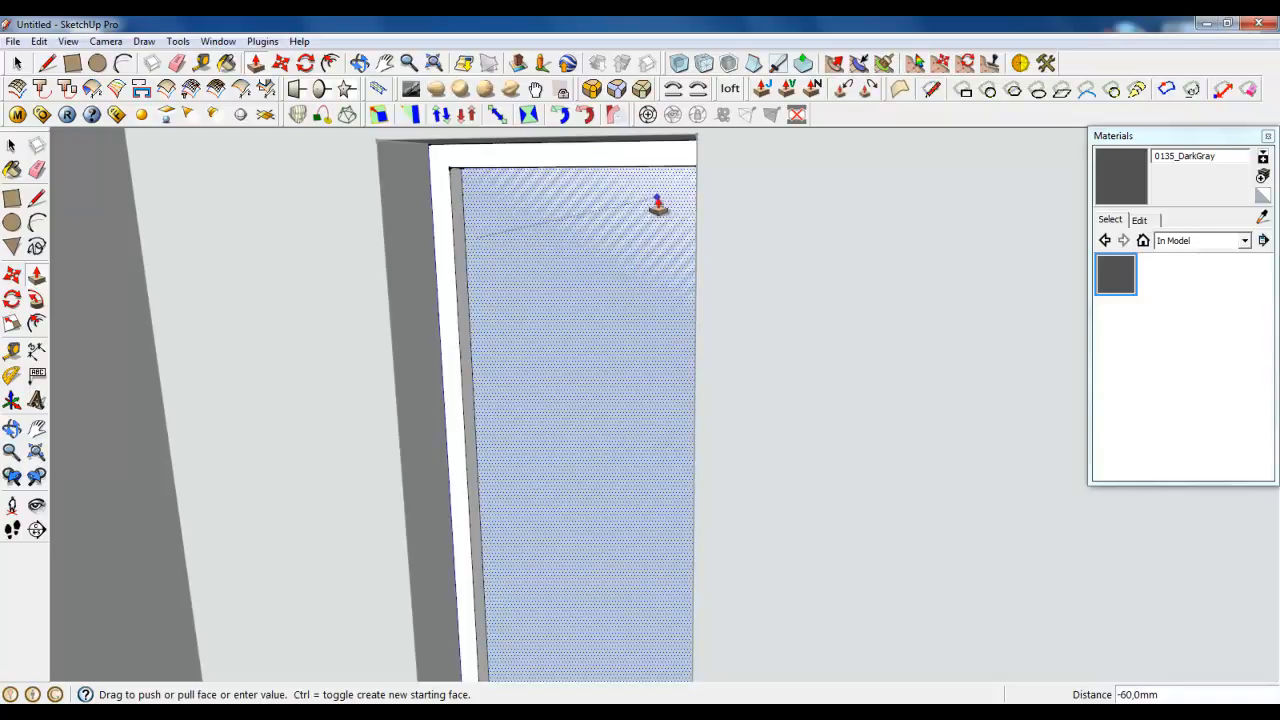
middle_drag(646, 277, 680, 291)
middle_drag(672, 440, 463, 351)
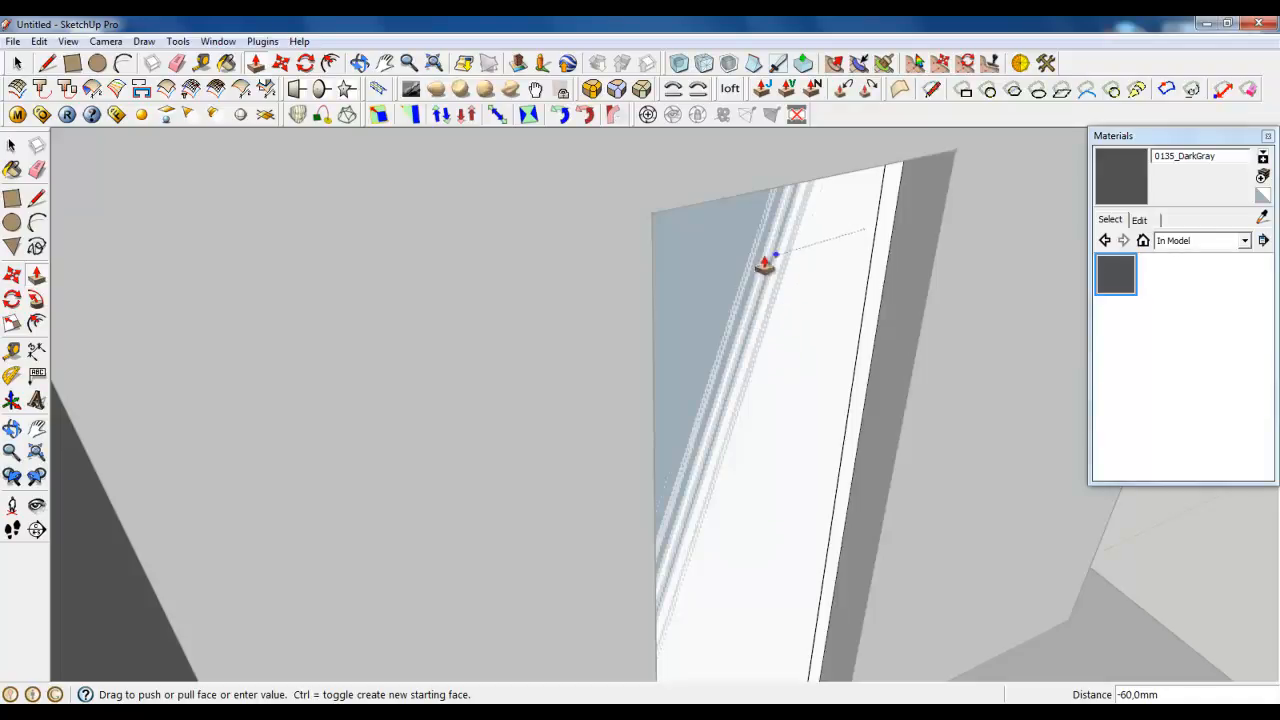
click(751, 288)
mouse_move(751, 288)
middle_down()
mouse_move(471, 389)
mouse_move(483, 254)
mouse_move(660, 277)
mouse_move(763, 321)
mouse_move(740, 310)
middle_up()
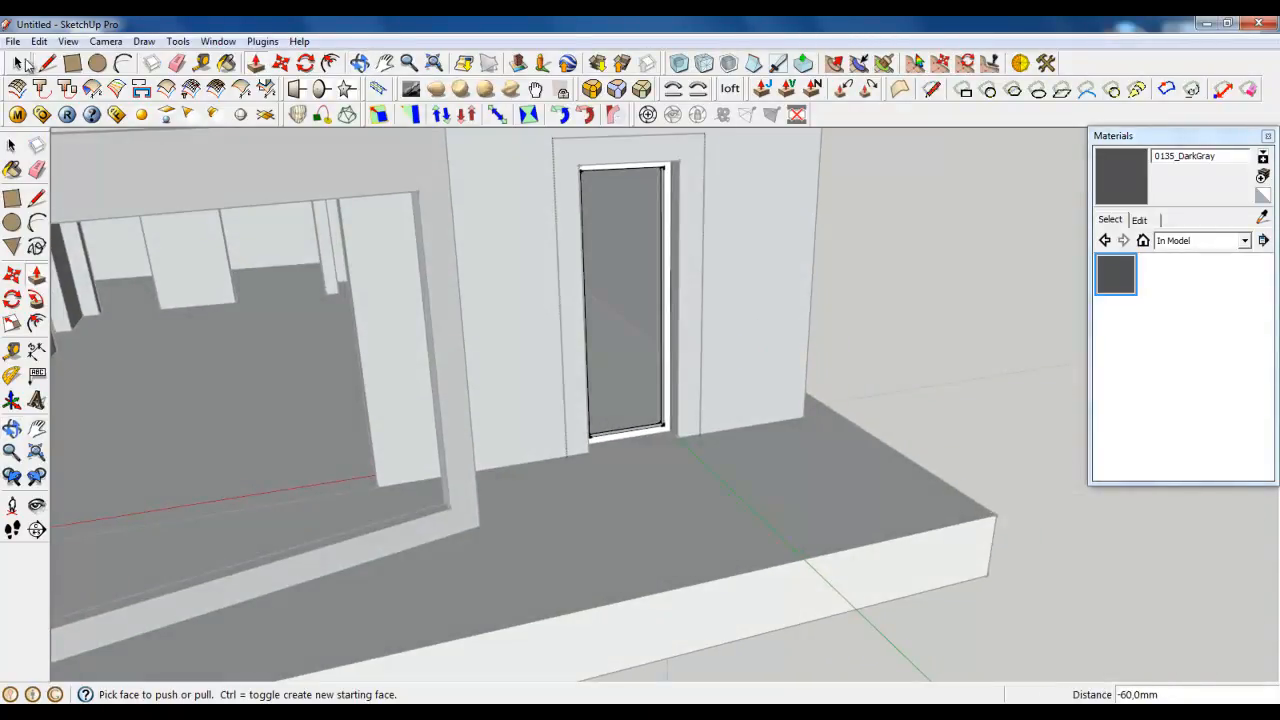
Step: Close the door frame group
click(24, 63)
right_click(697, 237)
click(716, 240)
Step: Draw a line along the top of the frame's bottom rail between the midpoints of its two end edges
scroll(655, 428, up, 3)
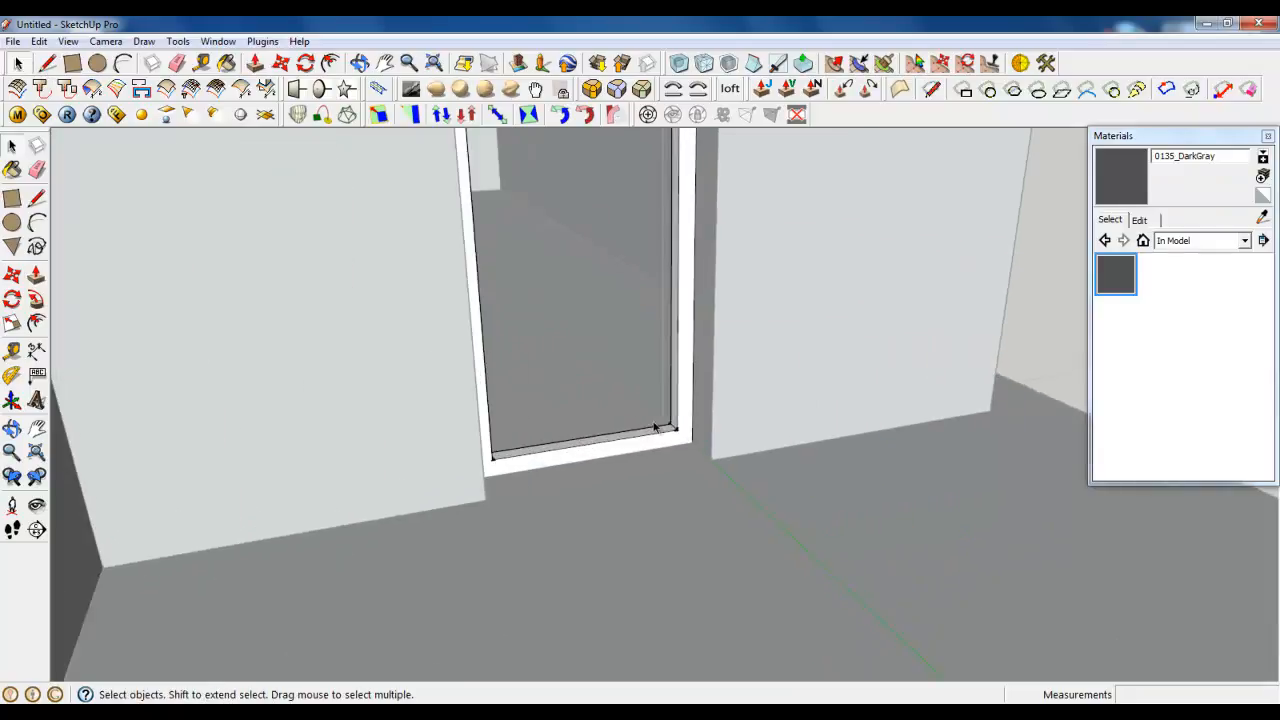
scroll(655, 426, up, 5)
middle_drag(674, 440, 646, 470)
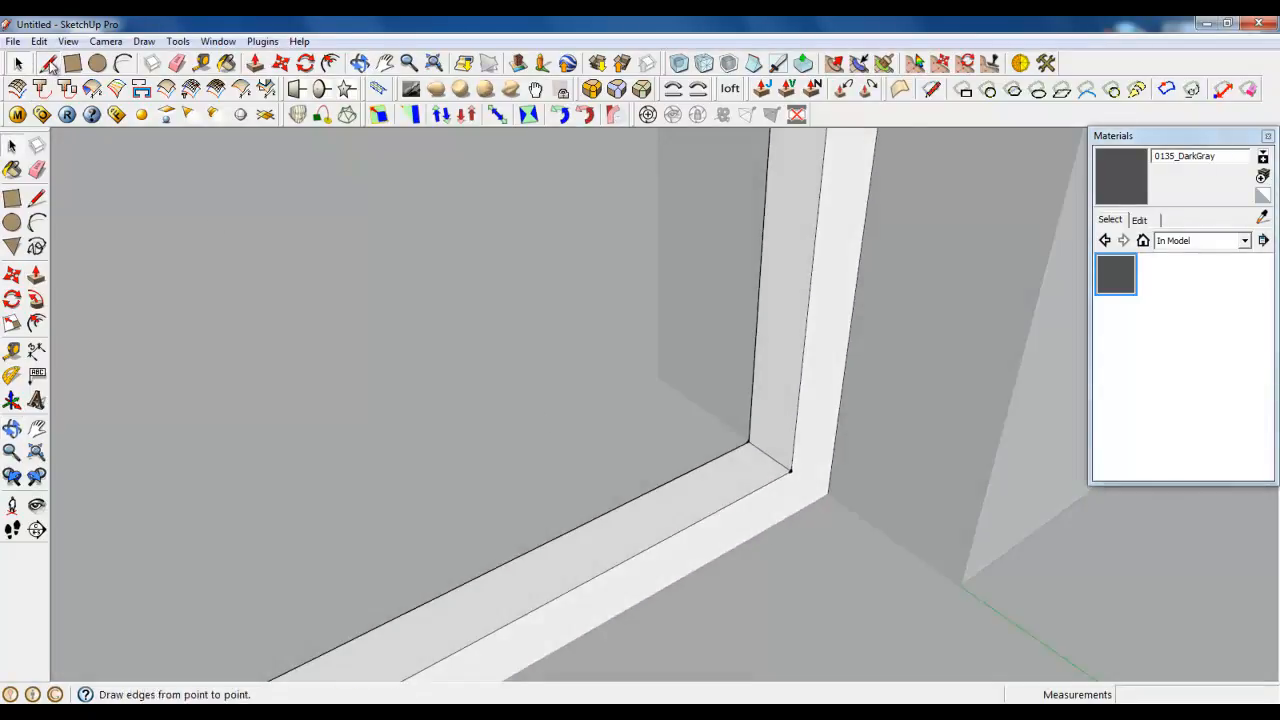
click(48, 63)
scroll(766, 445, up, 4)
click(763, 450)
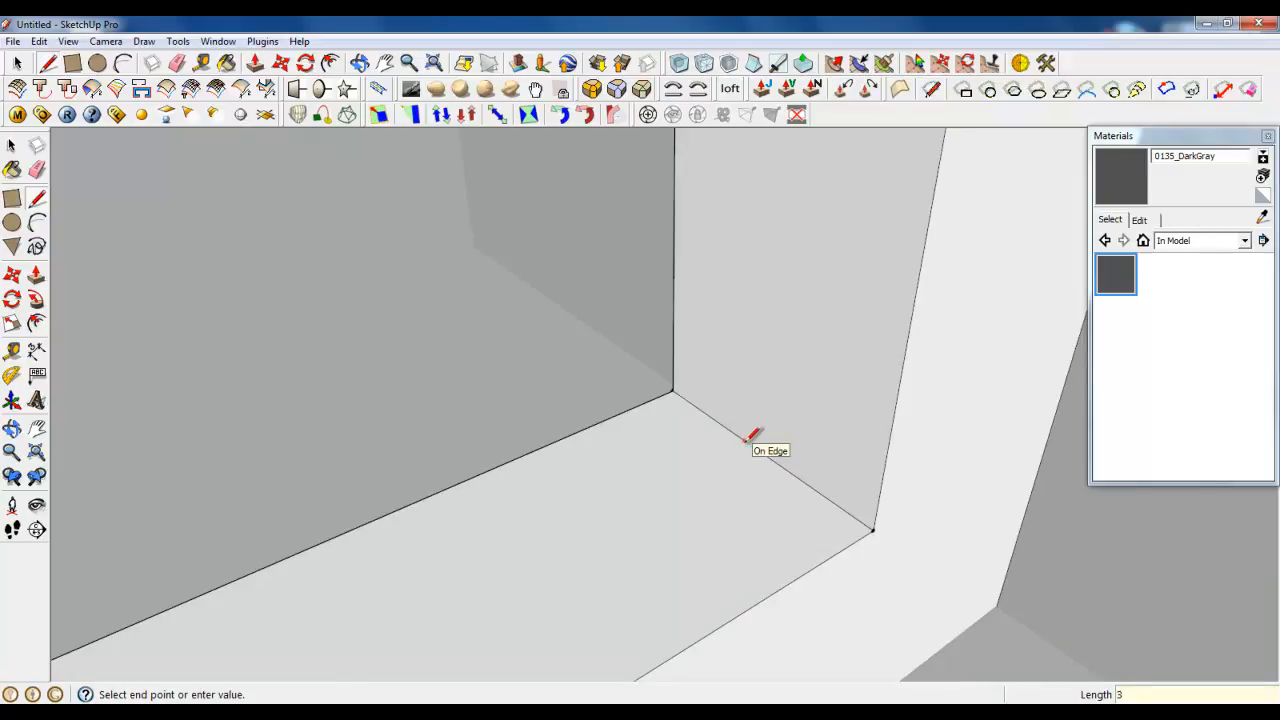
key(Escape)
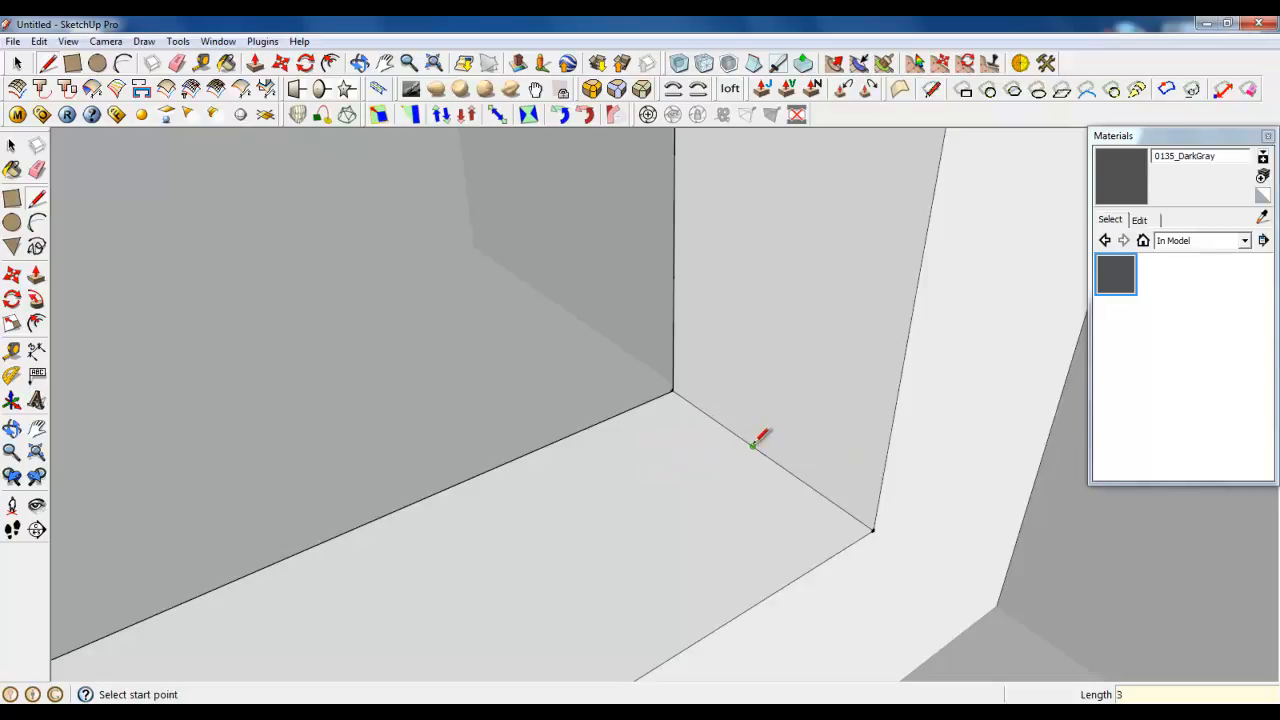
click(753, 445)
scroll(903, 447, down, 4)
middle_drag(730, 548, 977, 491)
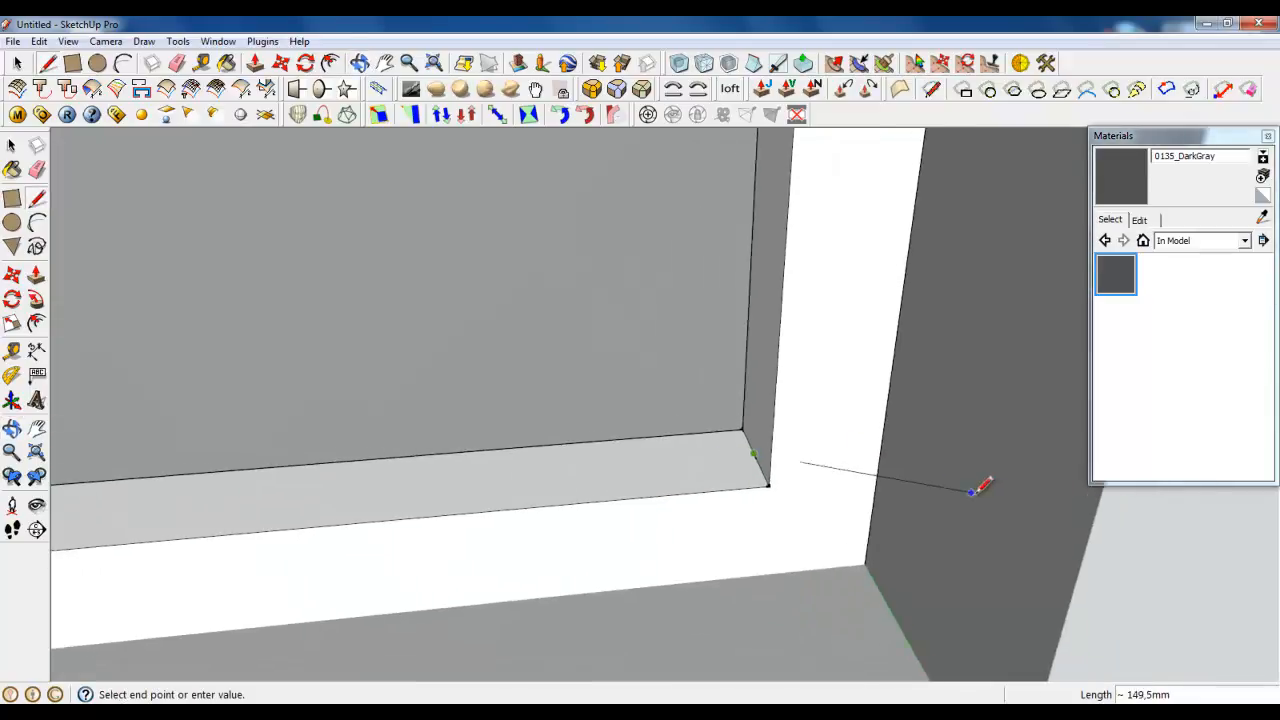
scroll(985, 495, down, 2)
click(117, 539)
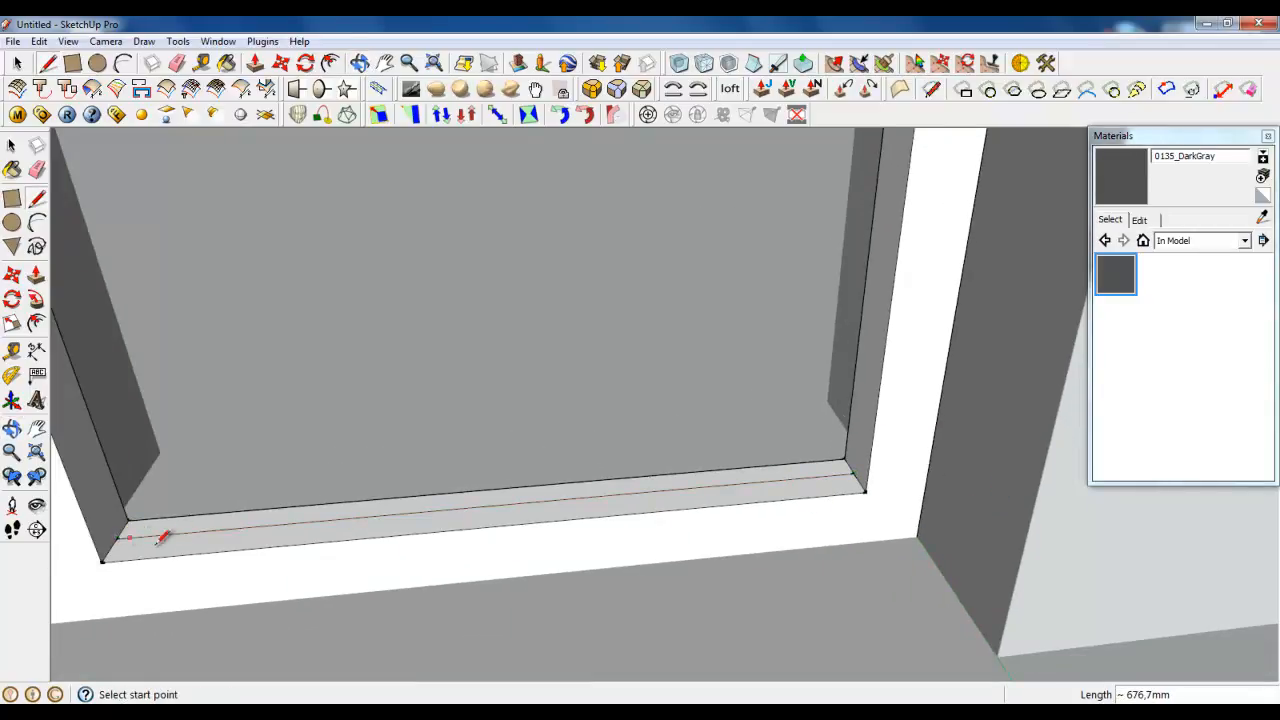
Step: Draw a second line parallel and very close to the rail's centre line, closing a thin strip across the frame
scroll(955, 430, up, 3)
scroll(682, 562, up, 3)
click(902, 428)
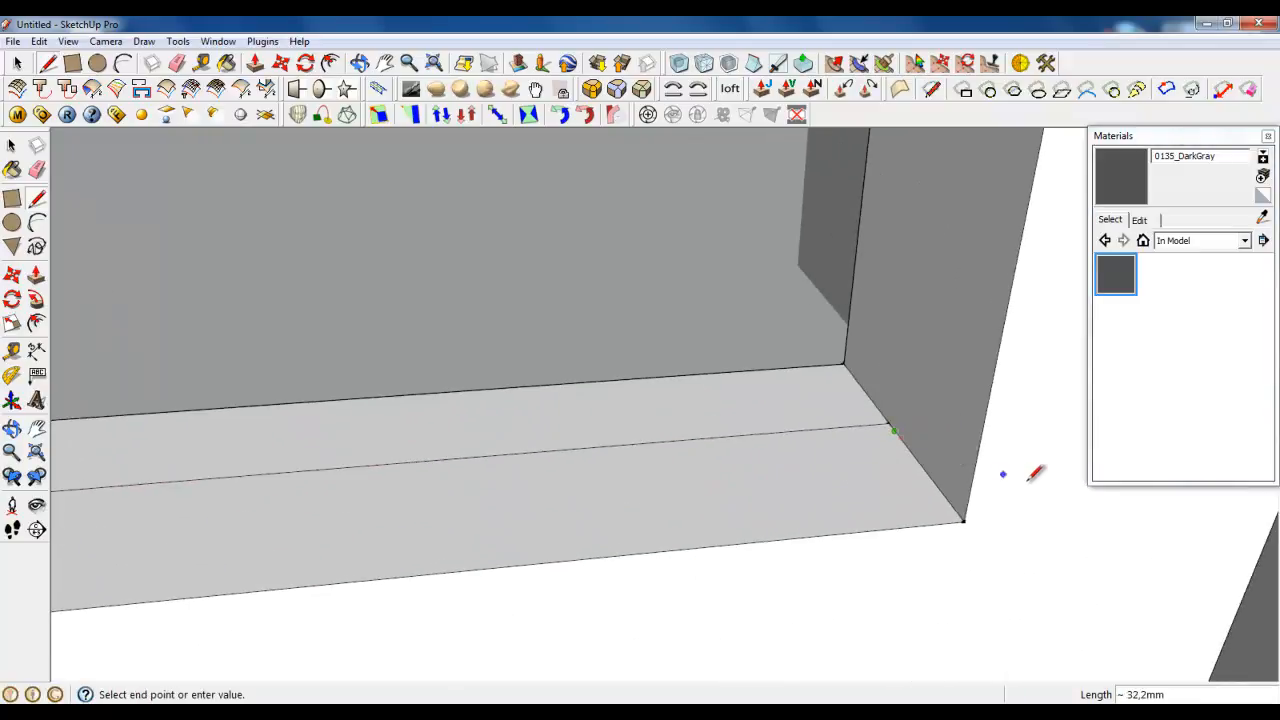
scroll(1045, 480, down, 5)
scroll(265, 537, up, 4)
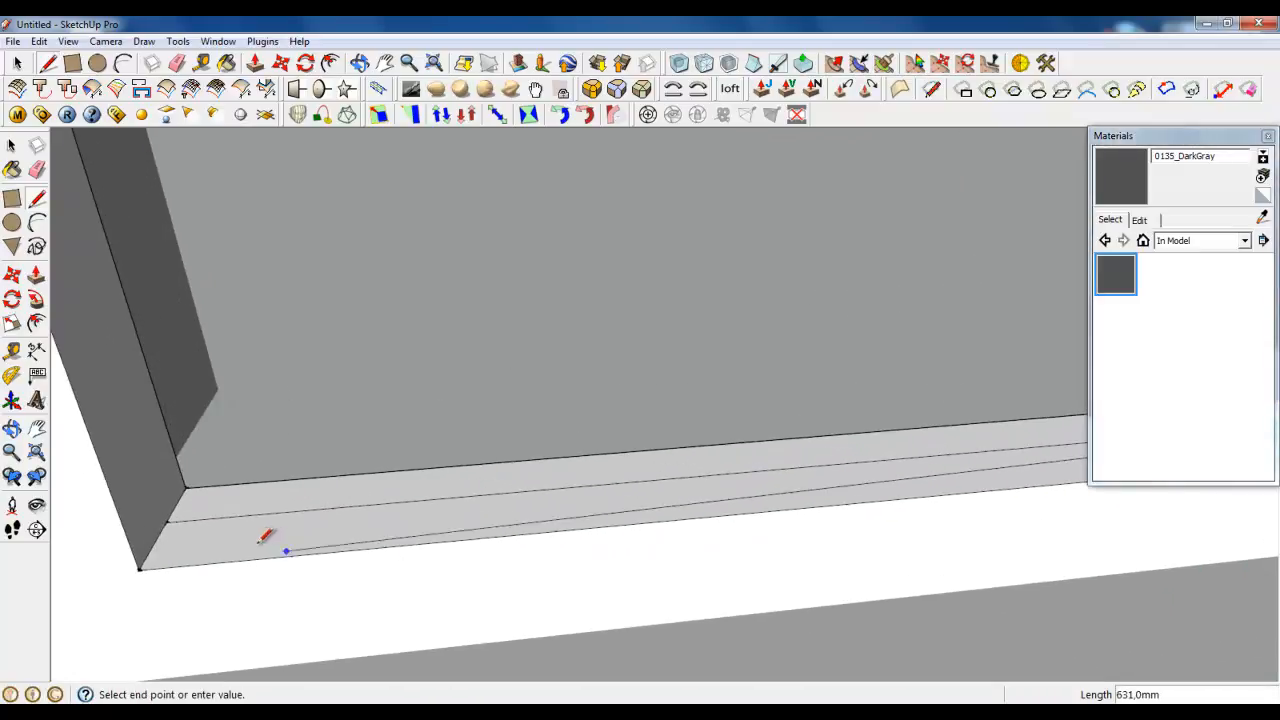
click(178, 529)
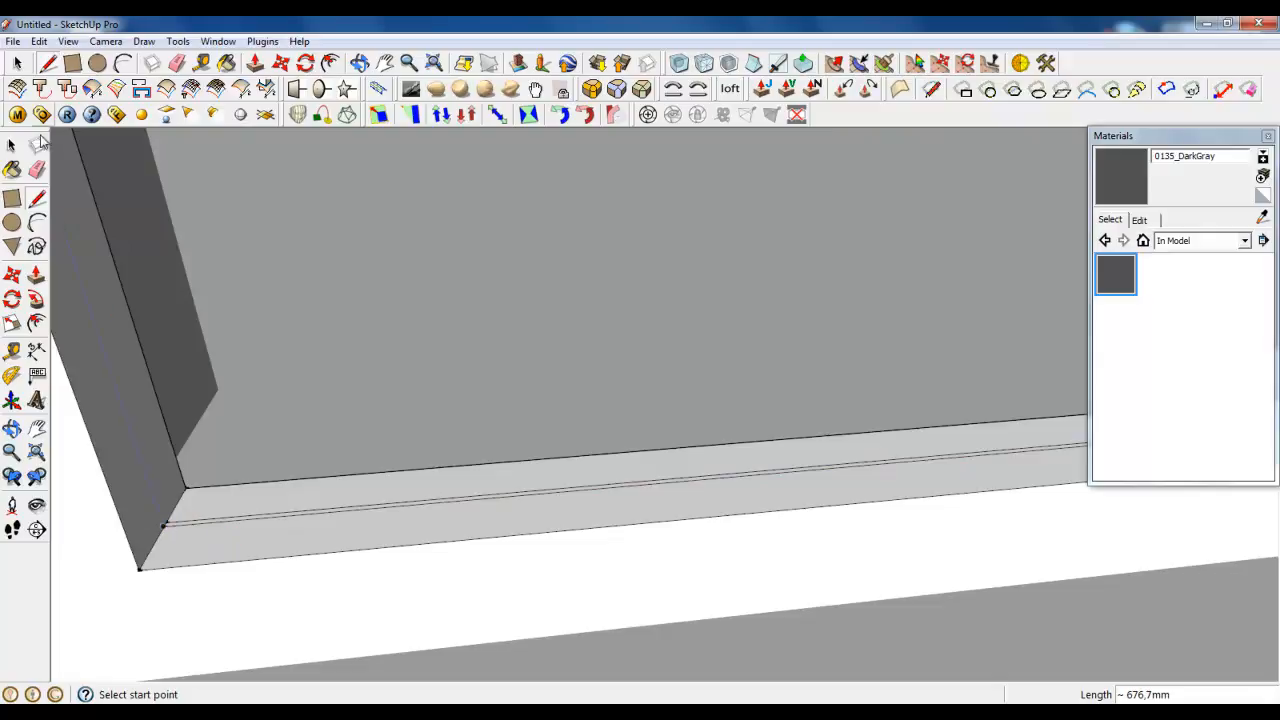
Step: Make a group from the thin strip and its bounding edges on the bottom rail
key(space)
scroll(138, 452, up, 4)
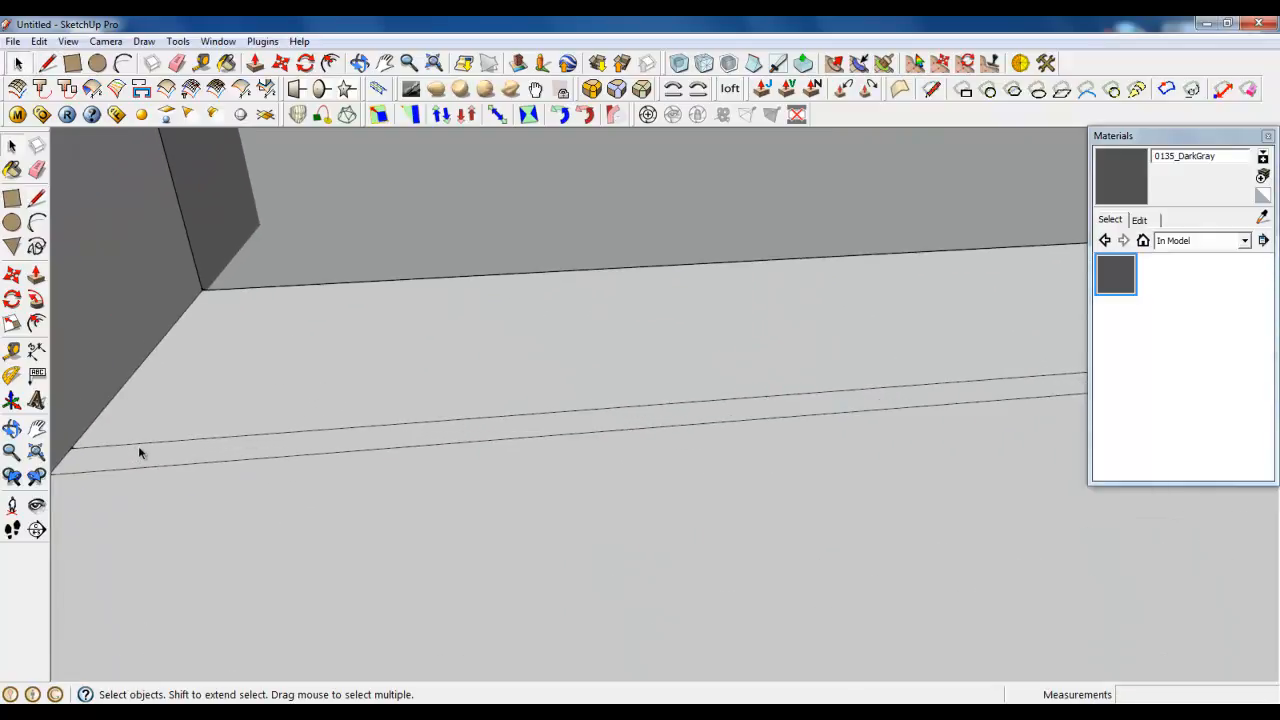
right_click(138, 445)
click(214, 228)
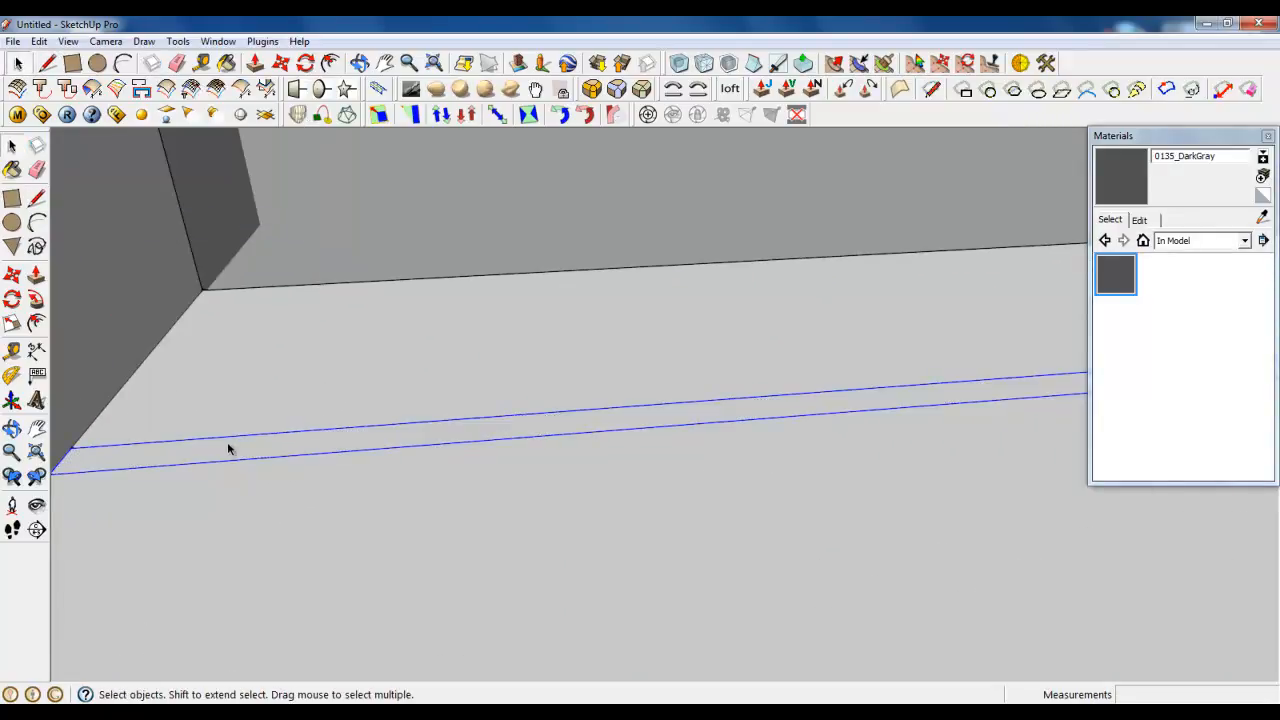
Step: Open the thin strip's group and push/pull its face up 2180 mm to the underside of the frame's top rail
double_click(228, 449)
click(255, 62)
scroll(383, 648, up, 2)
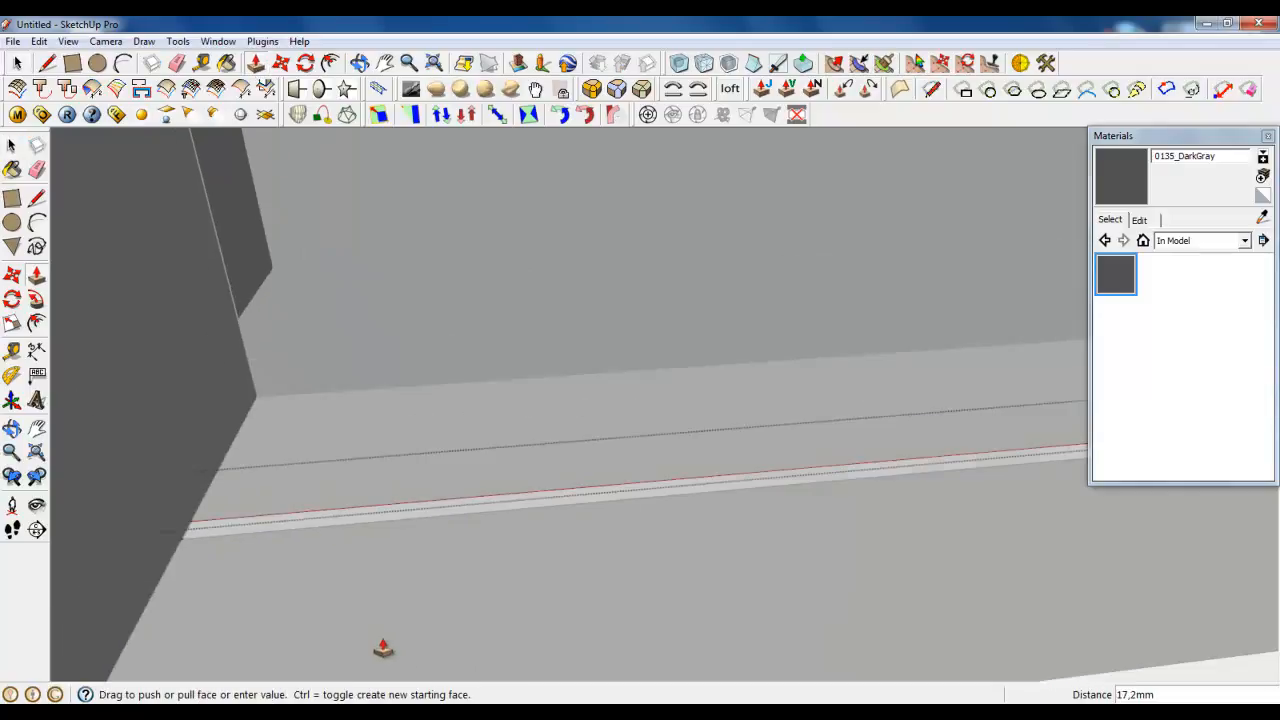
scroll(383, 648, down, 6)
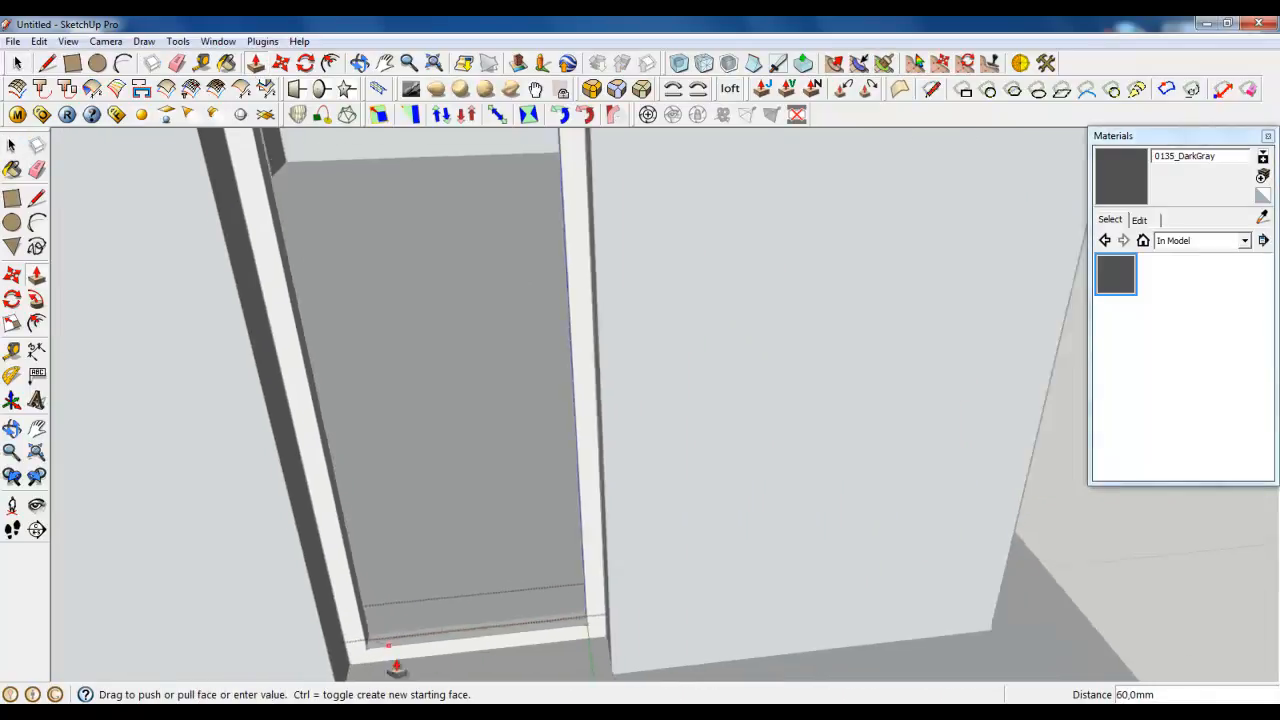
scroll(397, 668, down, 4)
scroll(277, 283, up, 6)
middle_drag(426, 546, 369, 351)
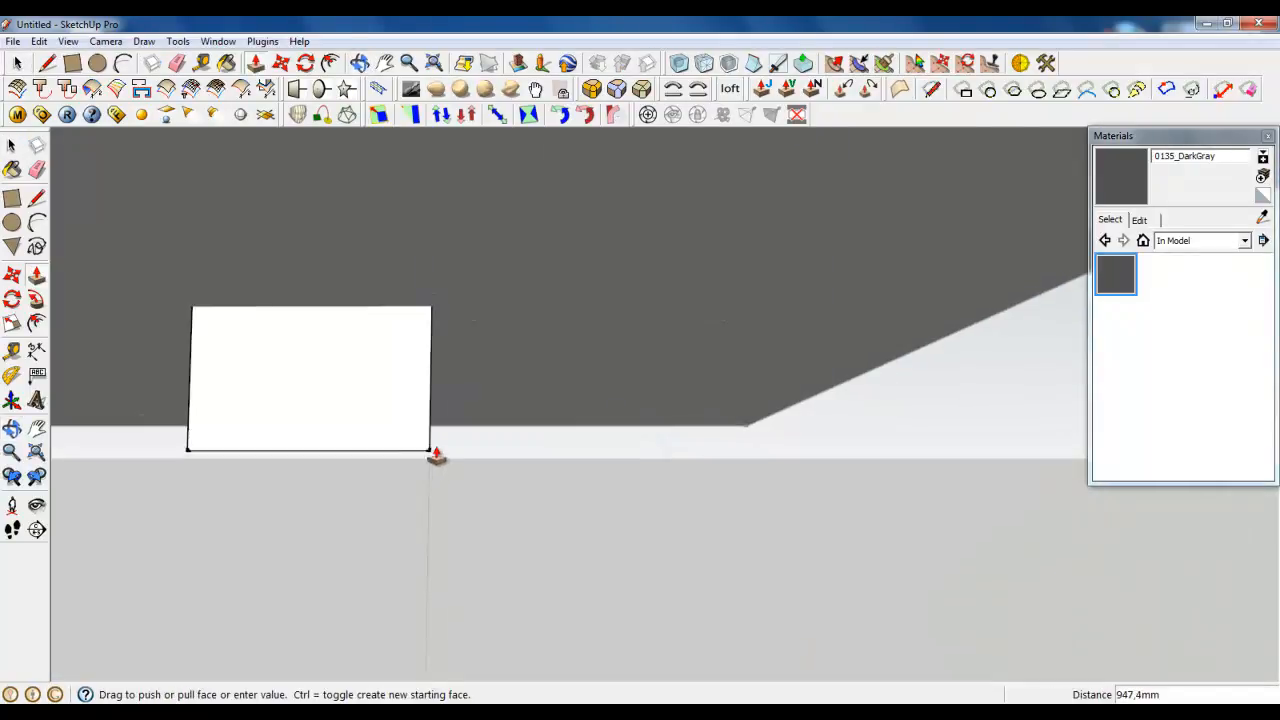
middle_drag(531, 354, 490, 160)
scroll(617, 632, down, 2)
scroll(730, 632, down, 6)
scroll(597, 380, up, 8)
scroll(580, 434, up, 5)
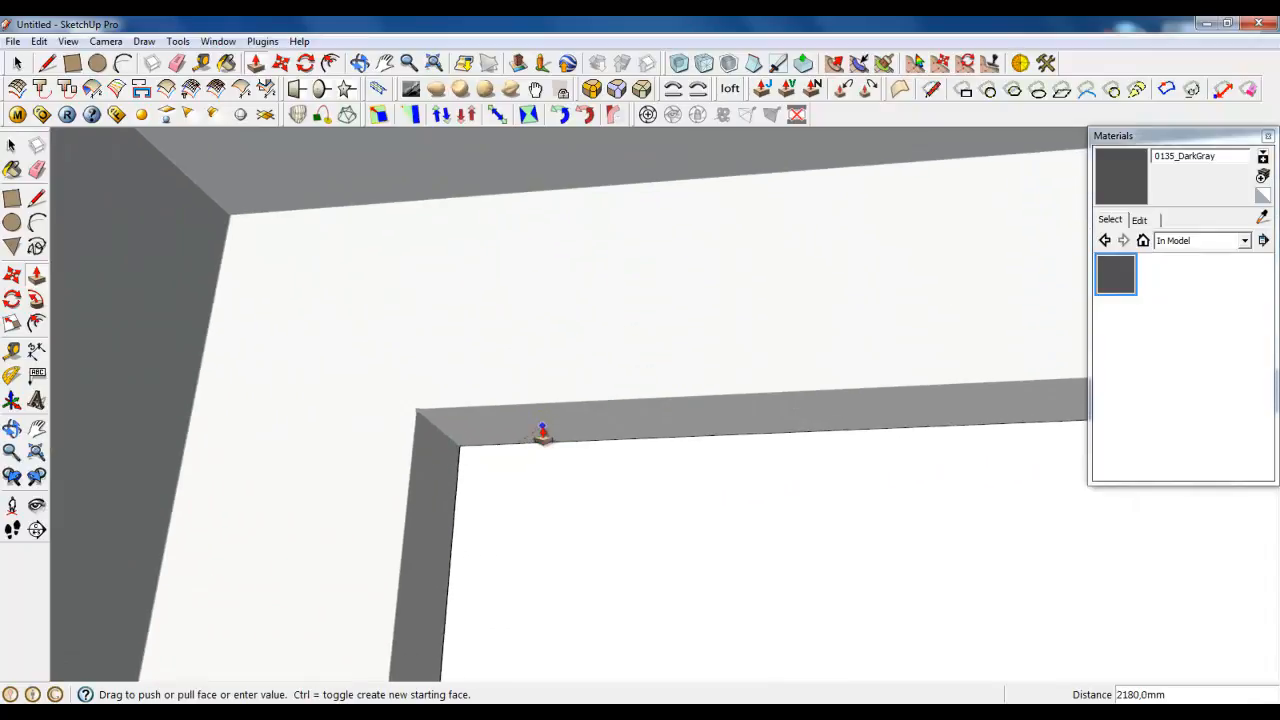
click(543, 435)
Step: Select the thin pane's front face together with its bounding edges inside the pane's group
click(17, 63)
scroll(278, 276, down, 2)
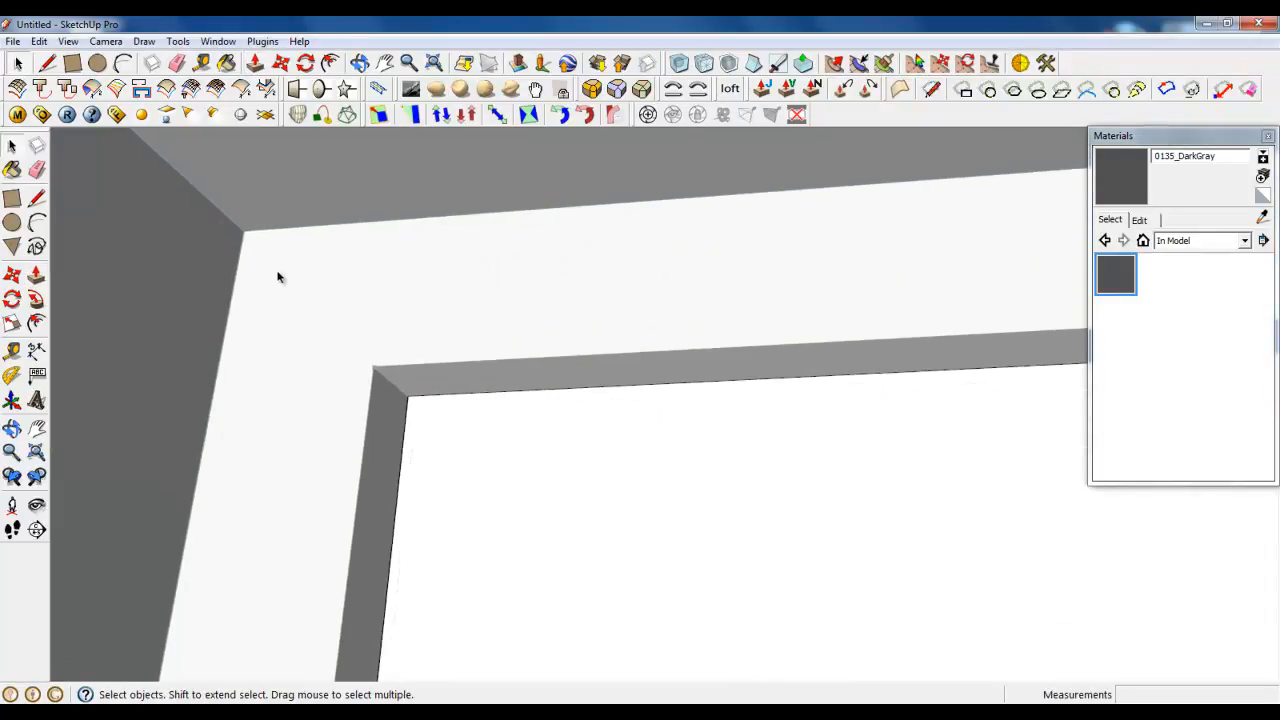
scroll(278, 276, down, 1)
click(535, 440)
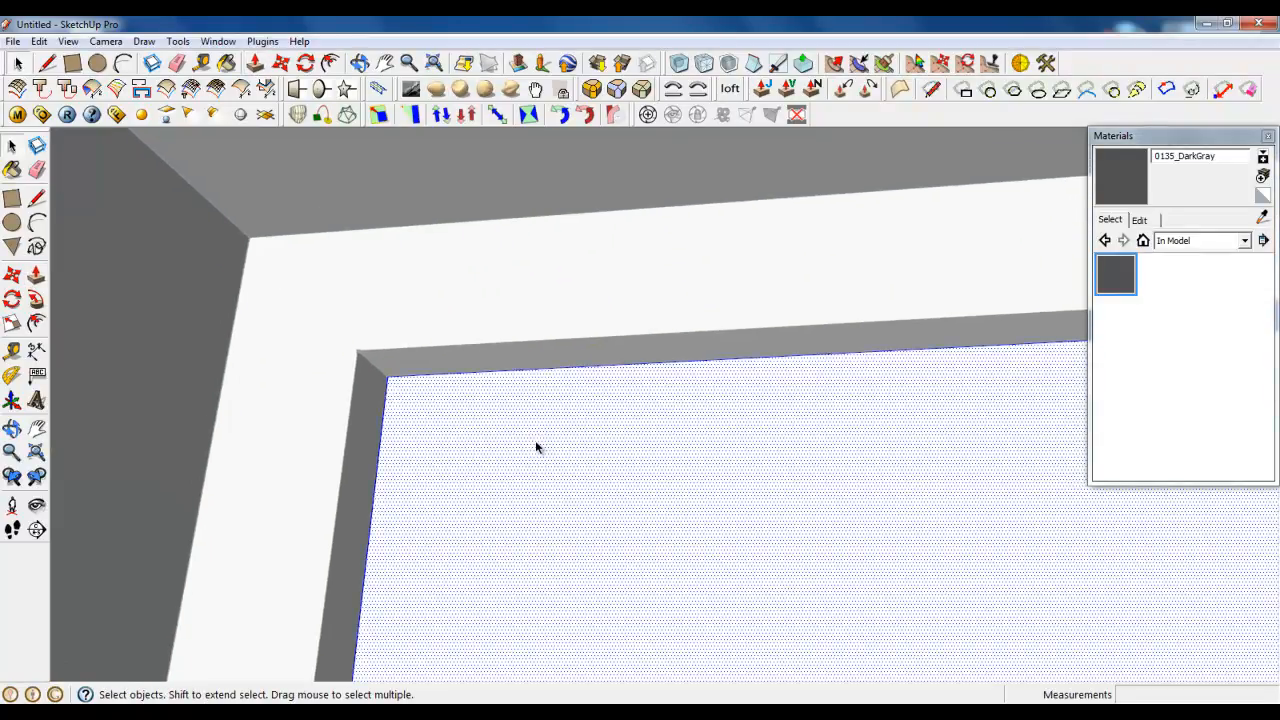
mouse_move(391, 306)
middle_down()
mouse_move(463, 405)
mouse_move(354, 317)
mouse_move(403, 349)
mouse_move(366, 314)
mouse_move(390, 305)
middle_up()
middle_drag(390, 323, 415, 330)
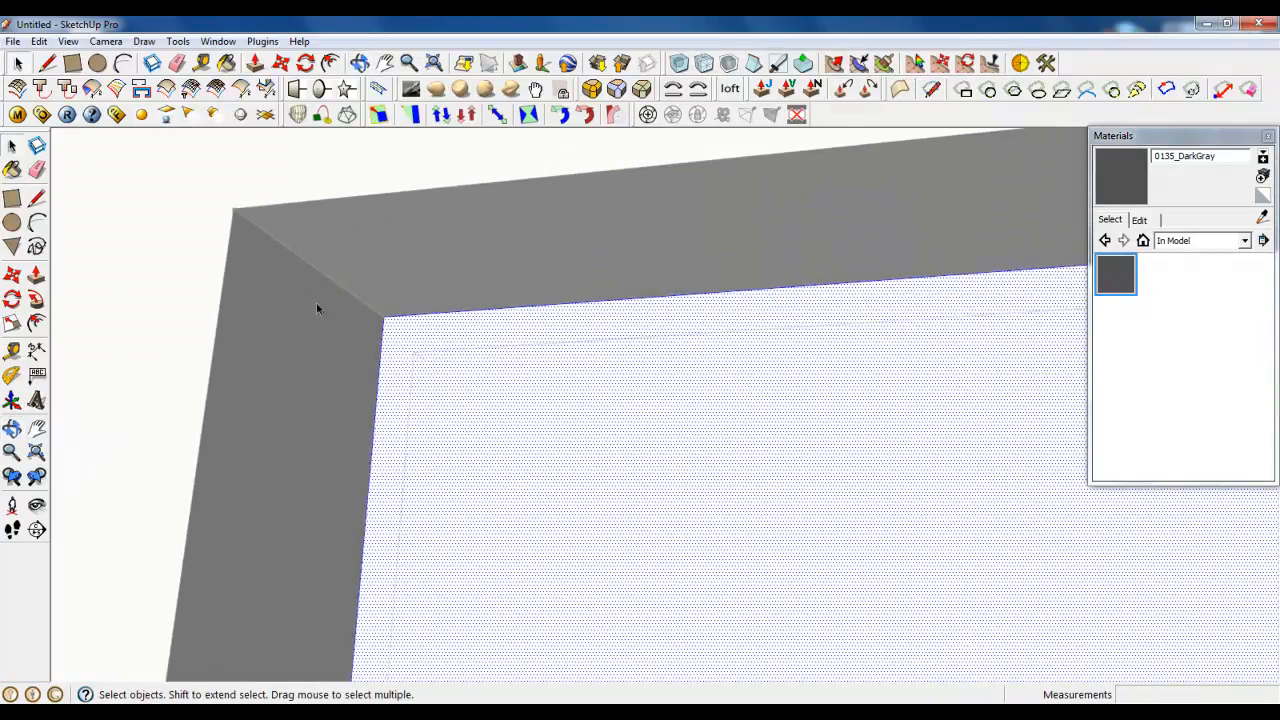
Step: Draw a small triangle where the pane's upper corner meets the frame, about 2.2 mm deep with a diagonal about 3.9 mm long
click(46, 63)
scroll(428, 368, up, 2)
middle_drag(374, 343, 243, 328)
scroll(243, 330, up, 1)
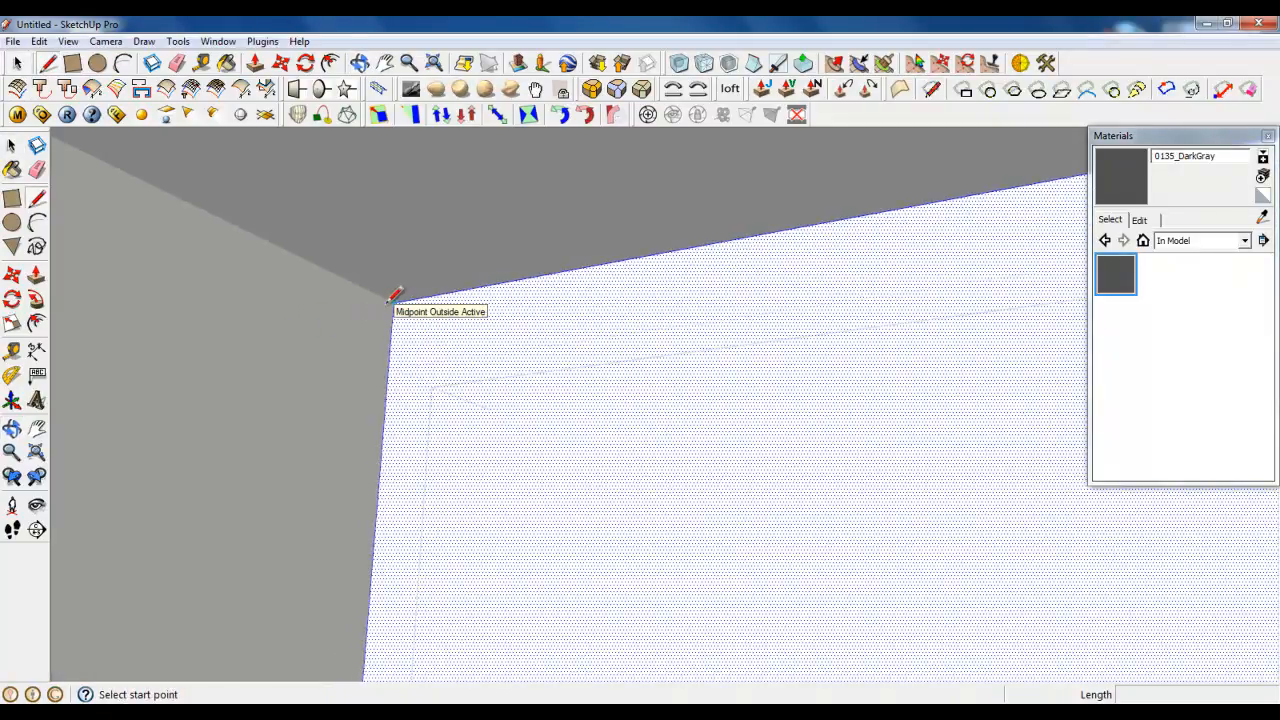
middle_drag(395, 296, 320, 357)
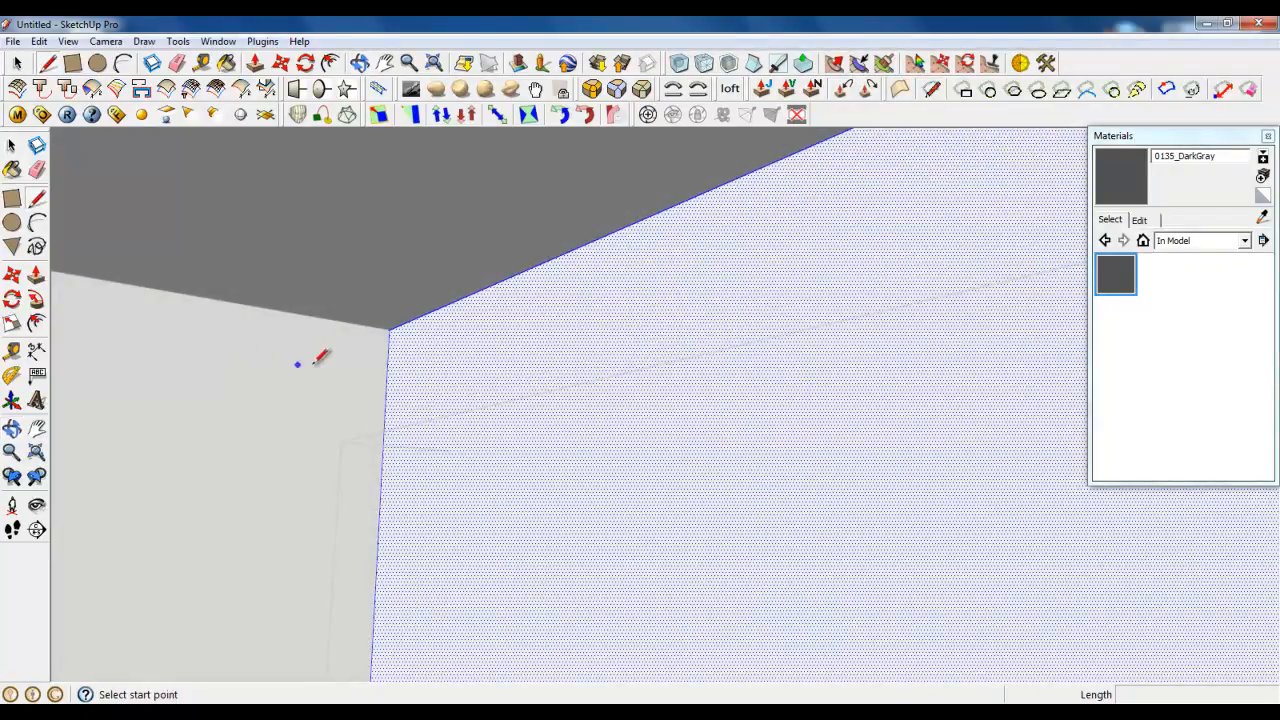
click(363, 324)
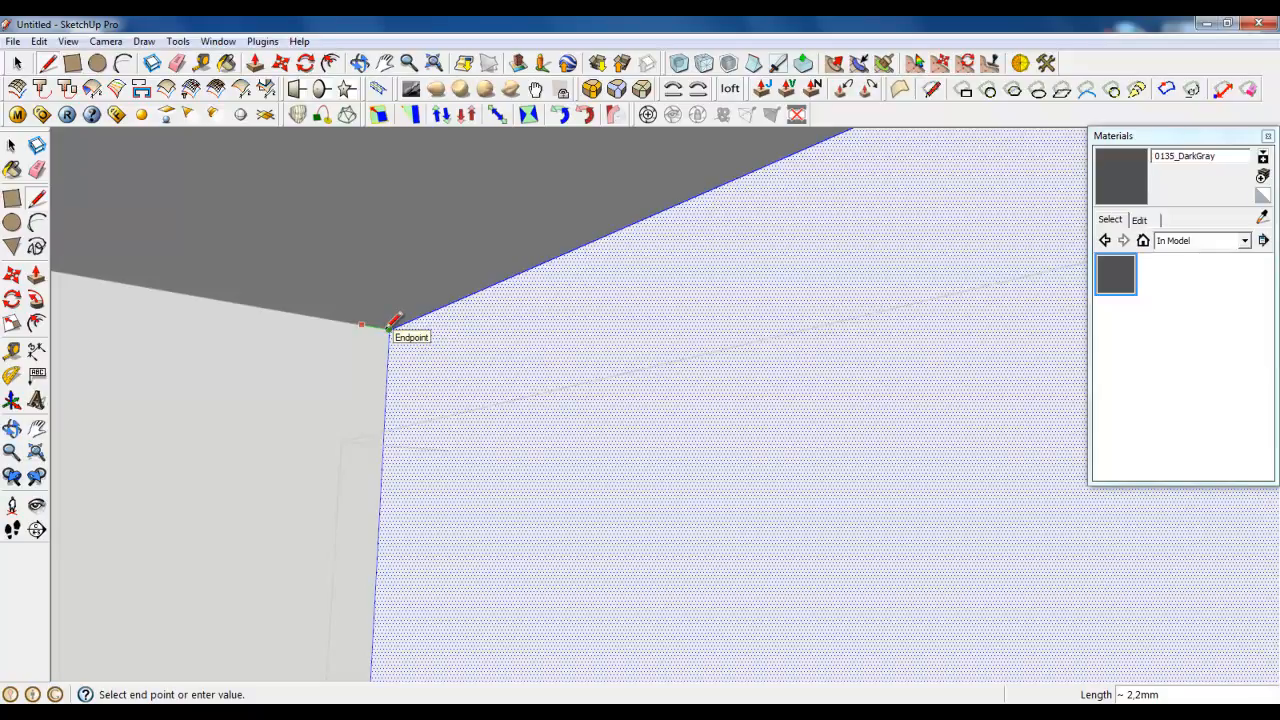
click(389, 325)
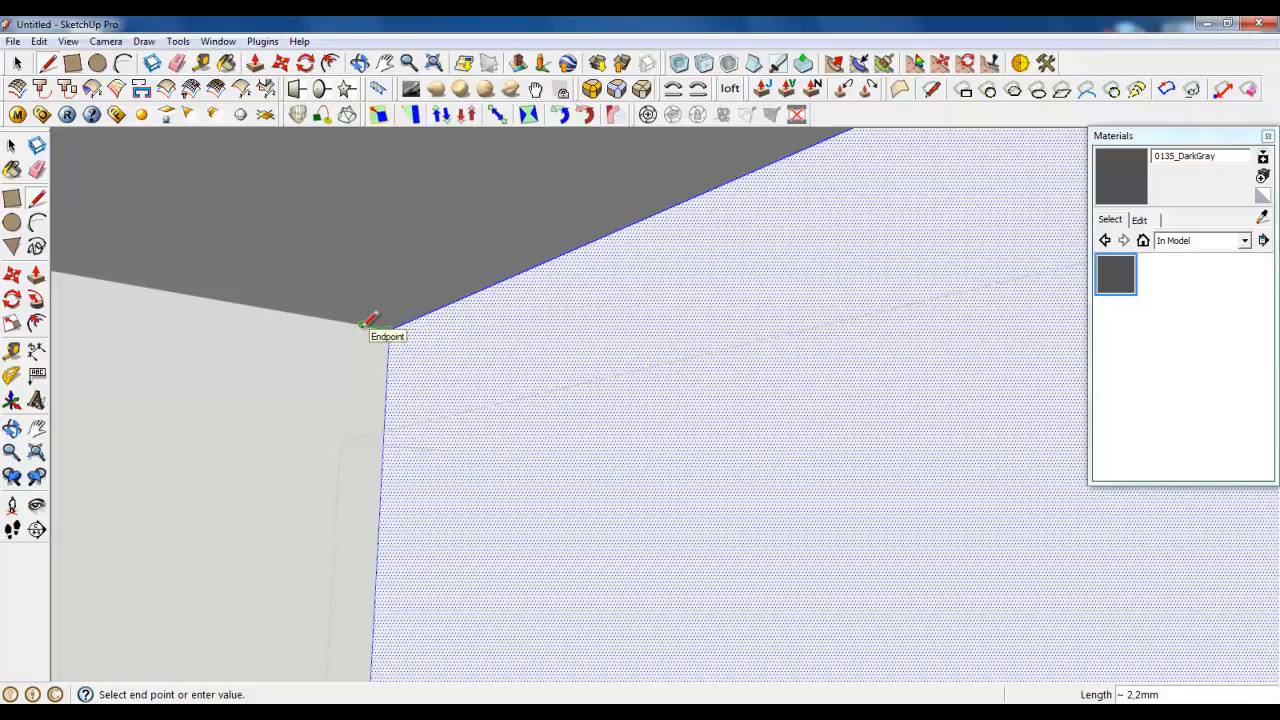
click(364, 323)
click(362, 324)
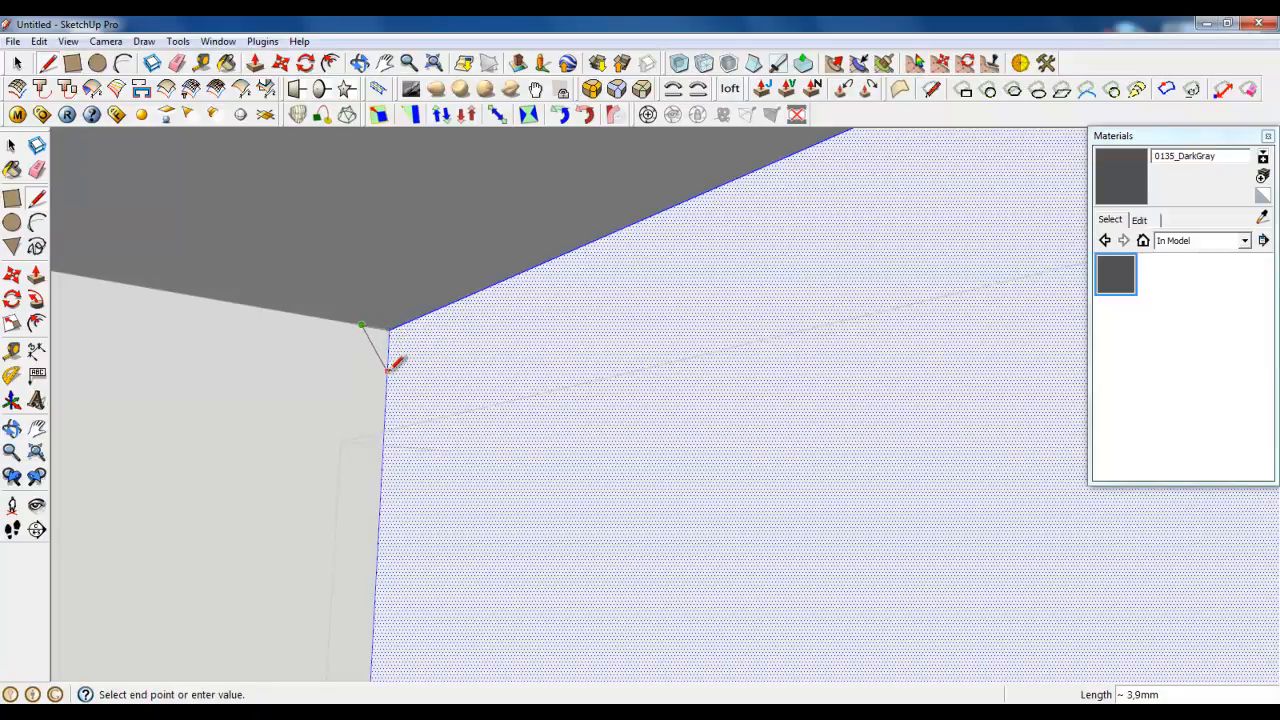
click(387, 363)
key(space)
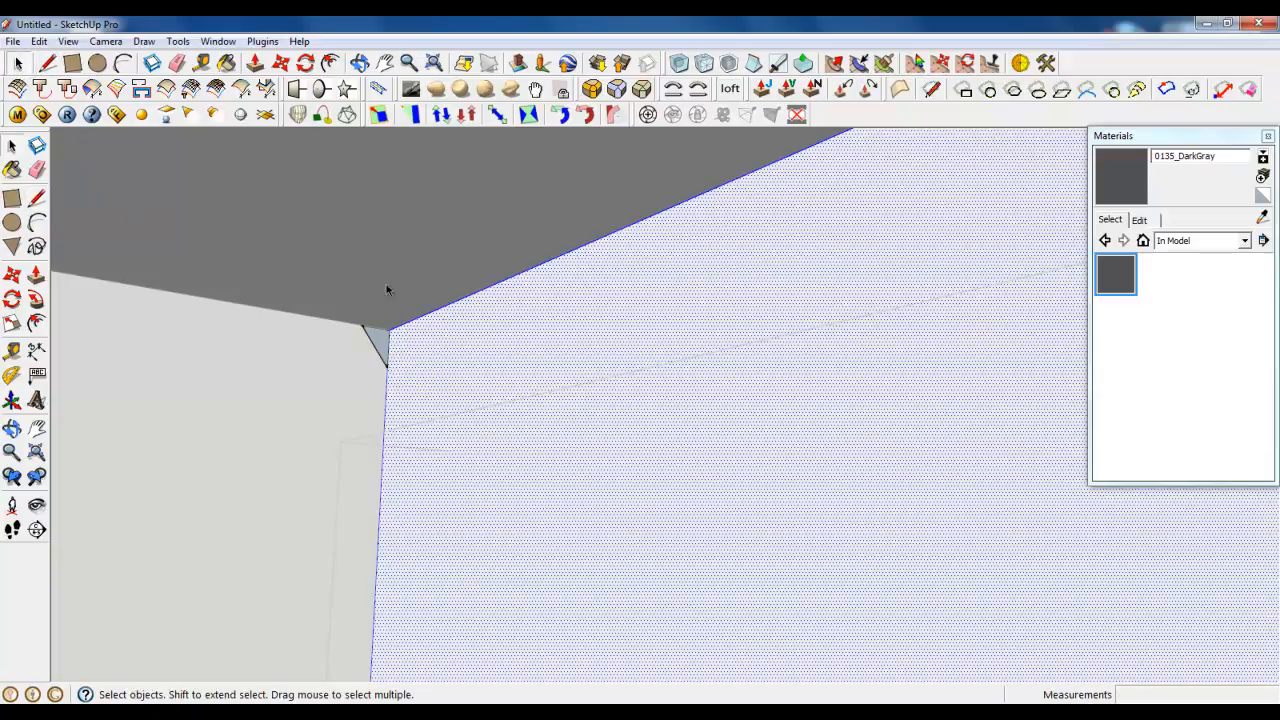
Step: Examine the selected pane and its small corner triangle from several sides of the frame
middle_drag(433, 324, 622, 647)
scroll(486, 309, down, 6)
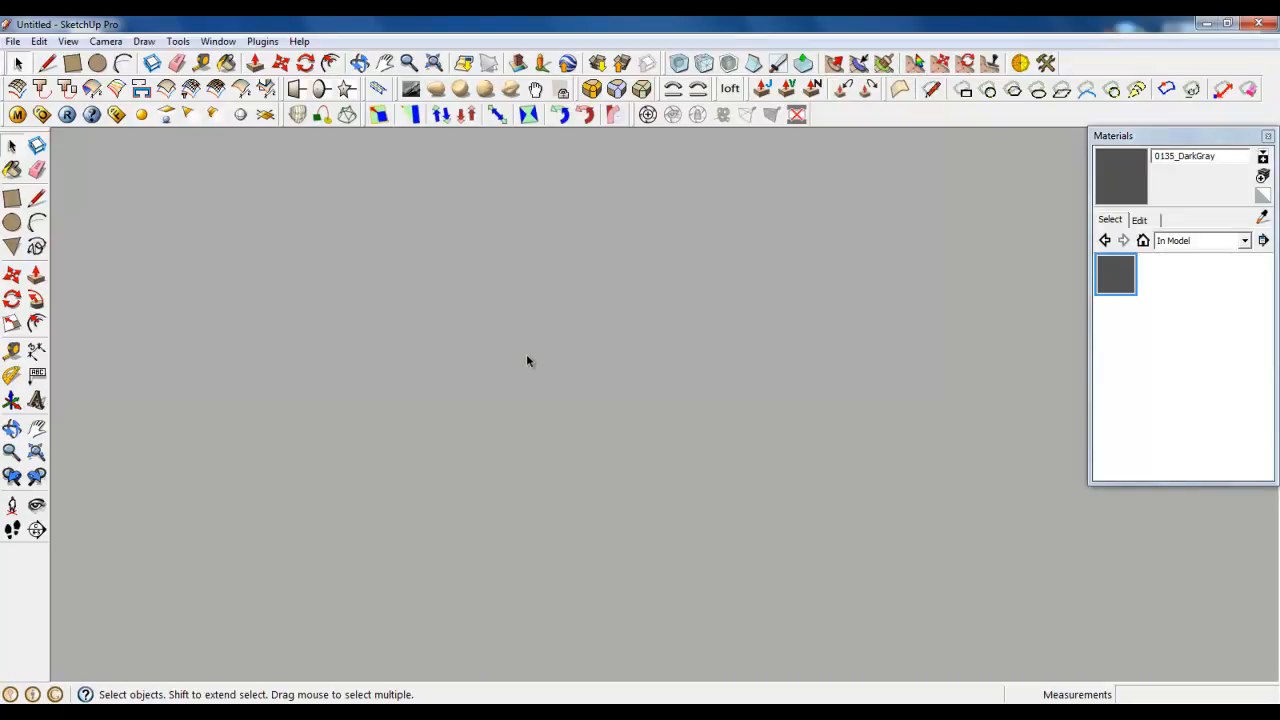
scroll(482, 324, up, 8)
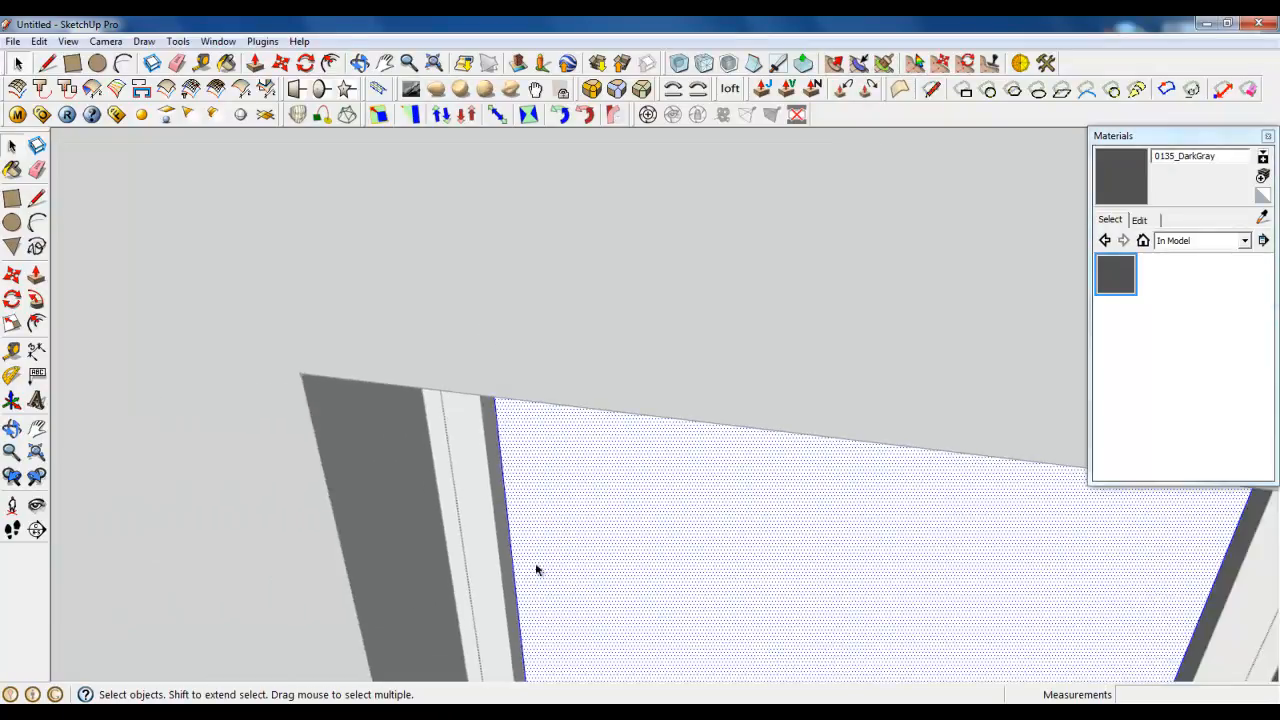
scroll(469, 358, down, 7)
middle_drag(564, 348, 456, 372)
scroll(456, 372, up, 8)
scroll(476, 346, up, 4)
middle_drag(540, 466, 549, 300)
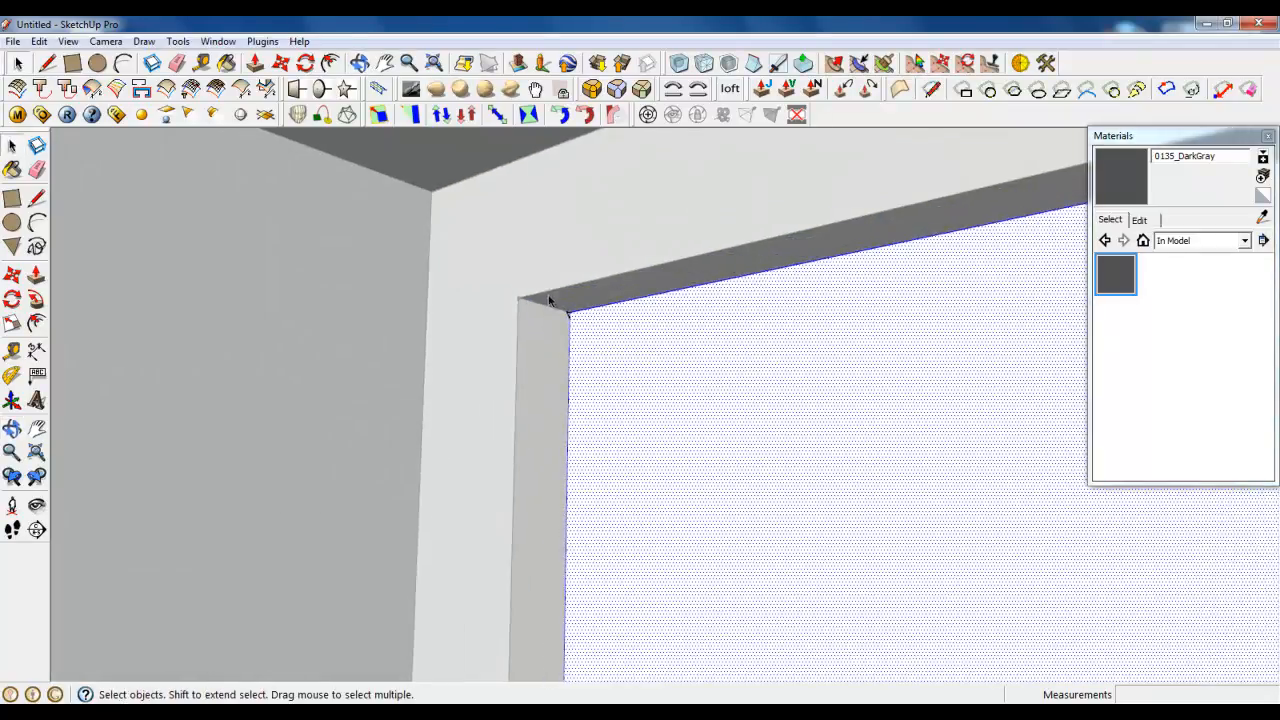
scroll(566, 314, up, 8)
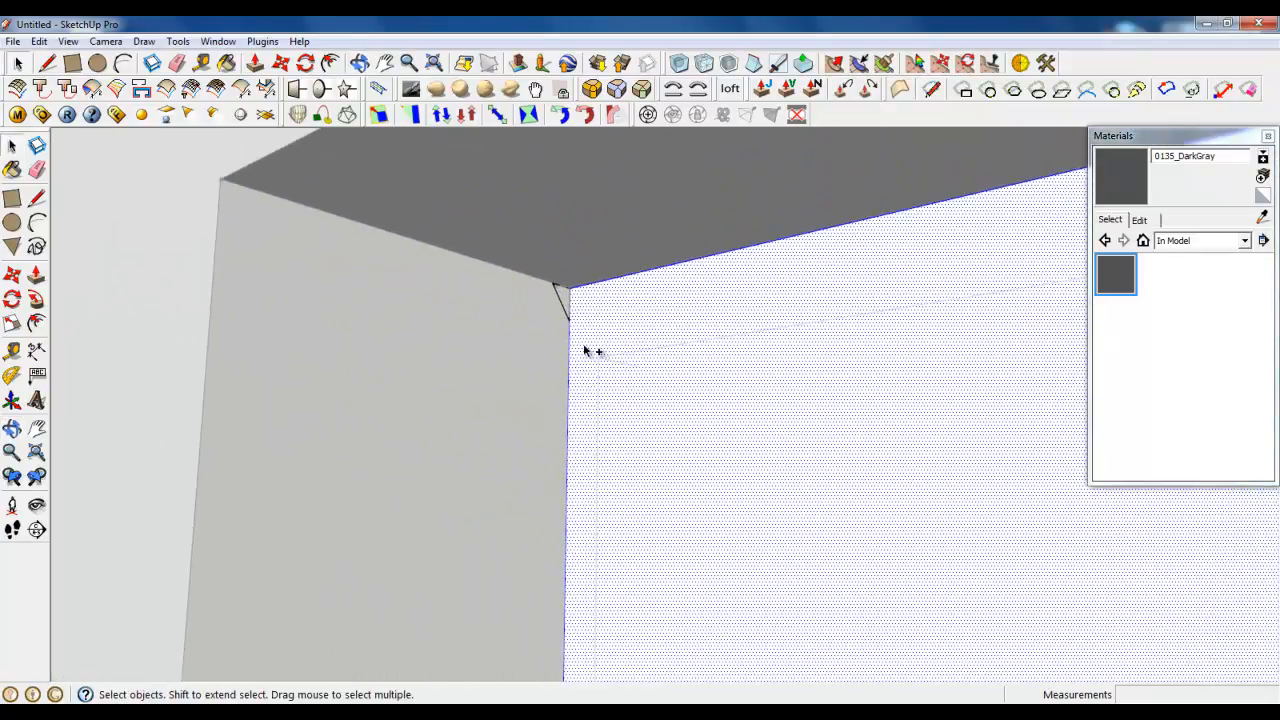
Step: Draw a triangular profile at the pane's upper right corner, with a 2 mm side along the frame edge and a diagonal about 2.8 mm long
middle_drag(577, 344, 265, 387)
middle_drag(733, 336, 689, 342)
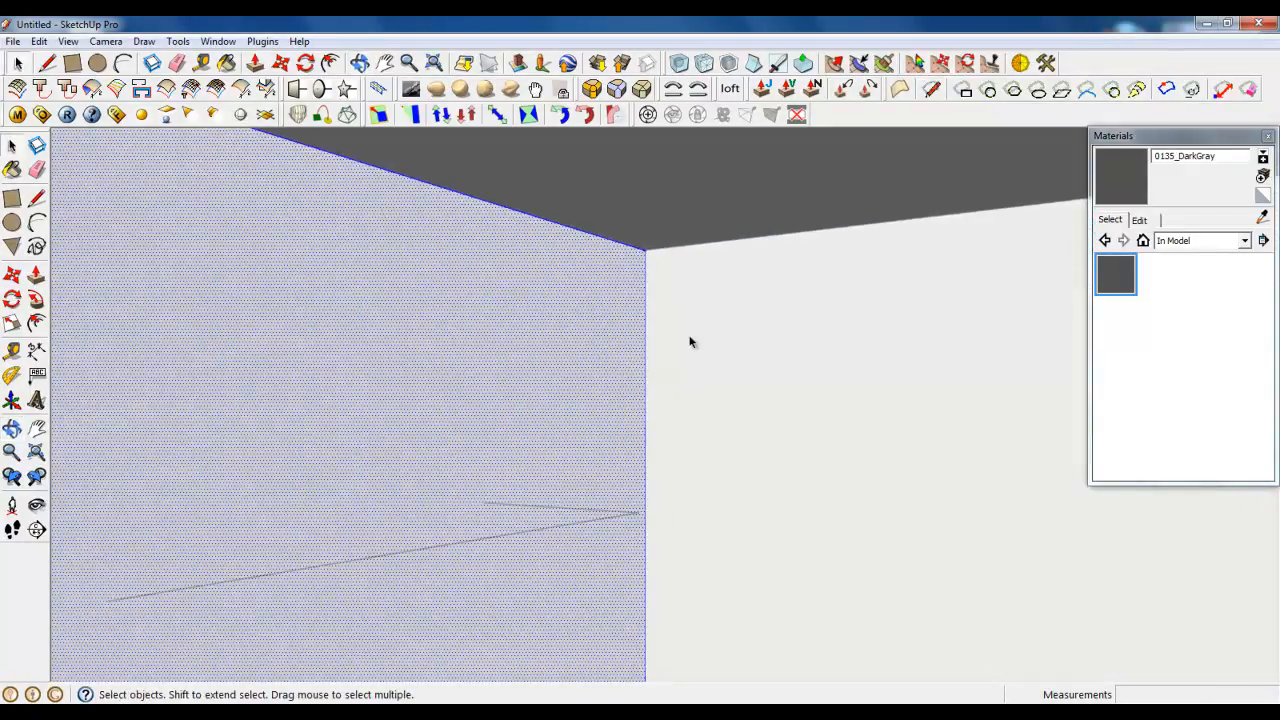
click(47, 62)
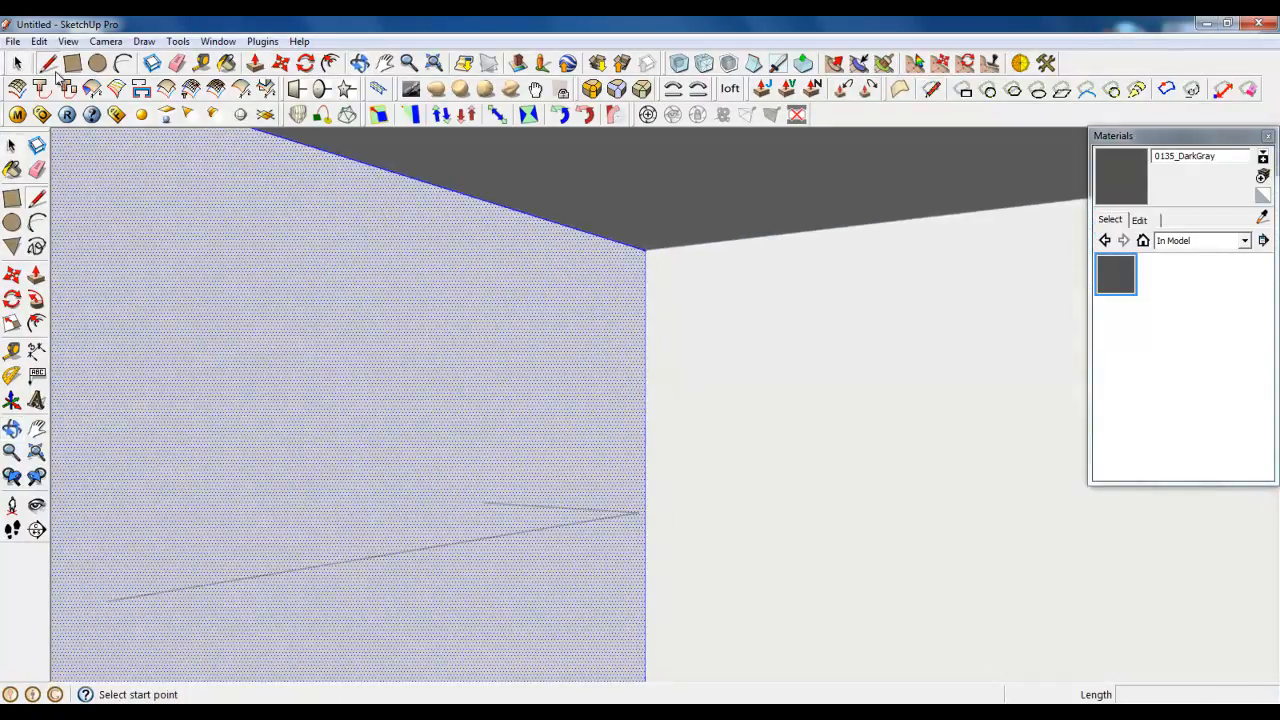
click(645, 247)
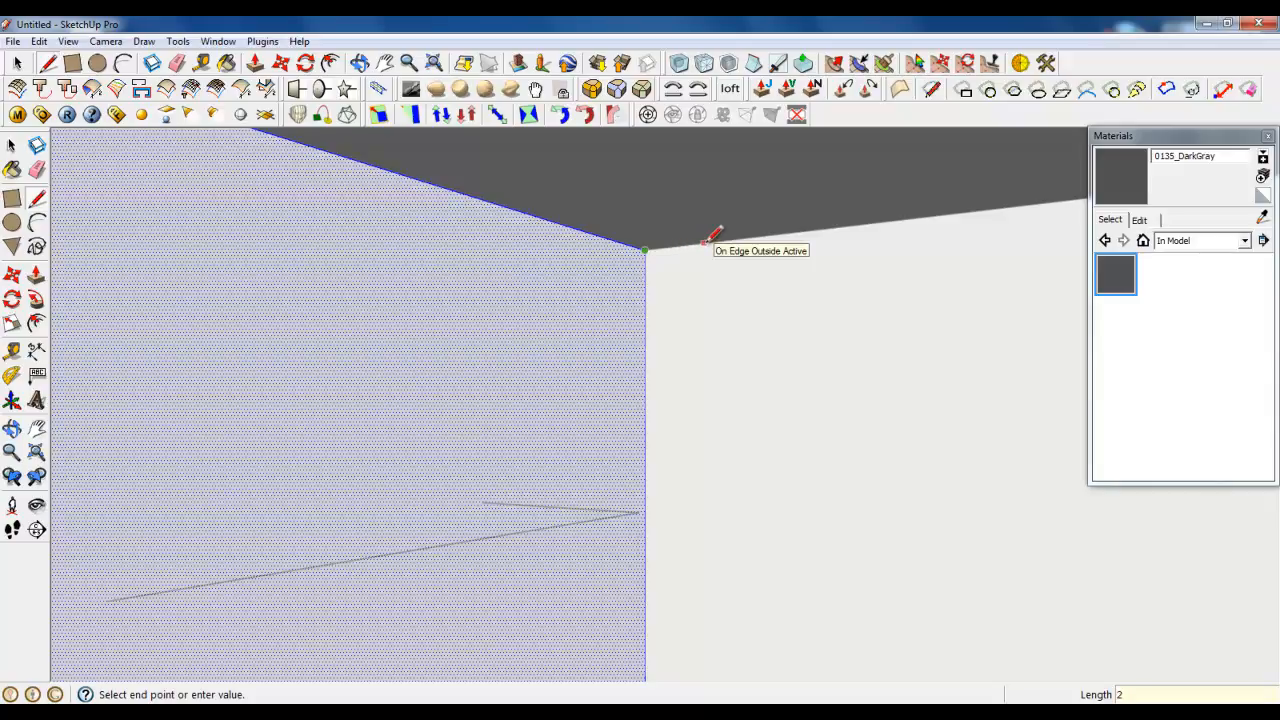
click(698, 243)
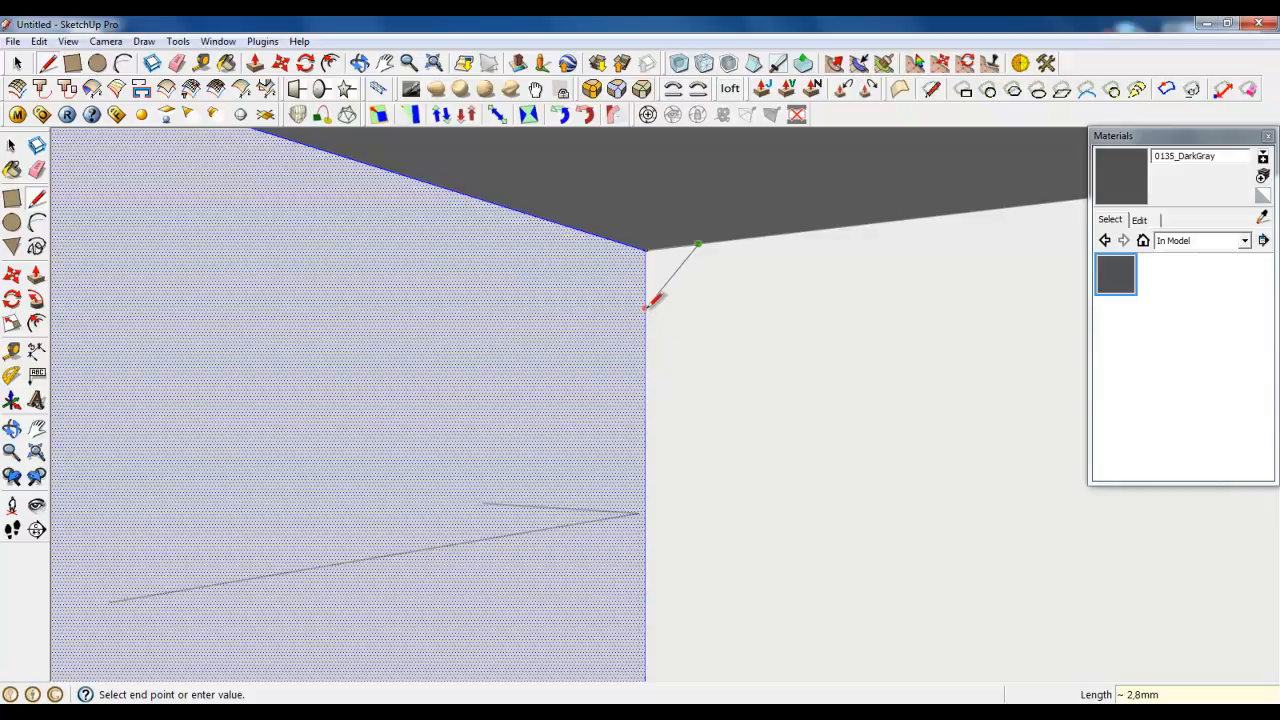
click(646, 306)
middle_drag(646, 306, 586, 340)
Step: Deselect the pane's face, keep its edges as the path, and sweep the triangular profile around them with Follow Me
click(18, 64)
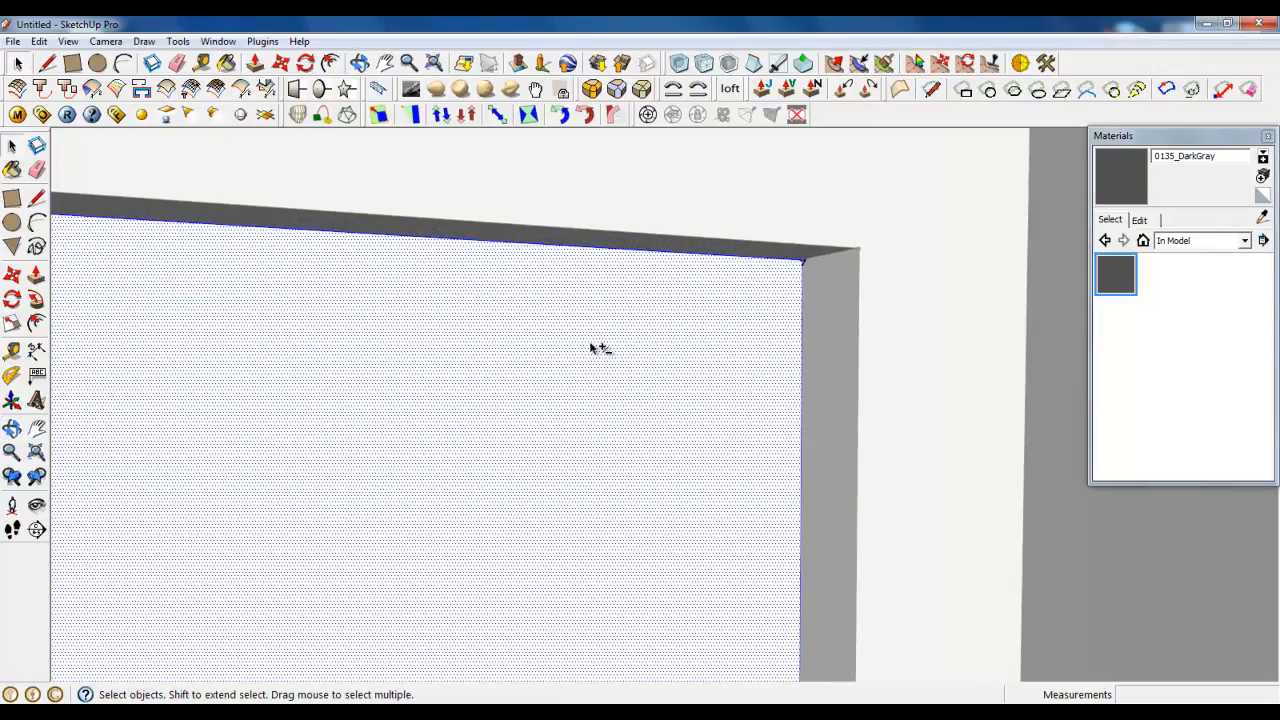
shift+scroll(669, 304, up, 3)
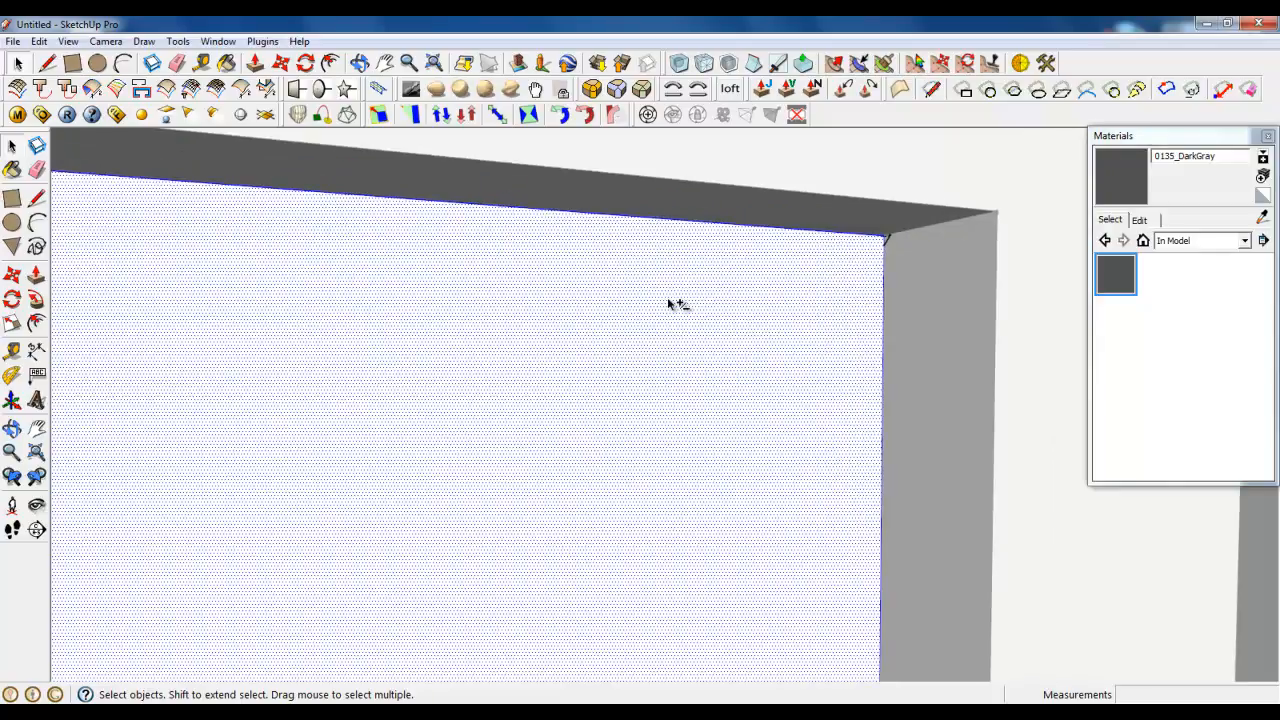
shift+click(669, 304)
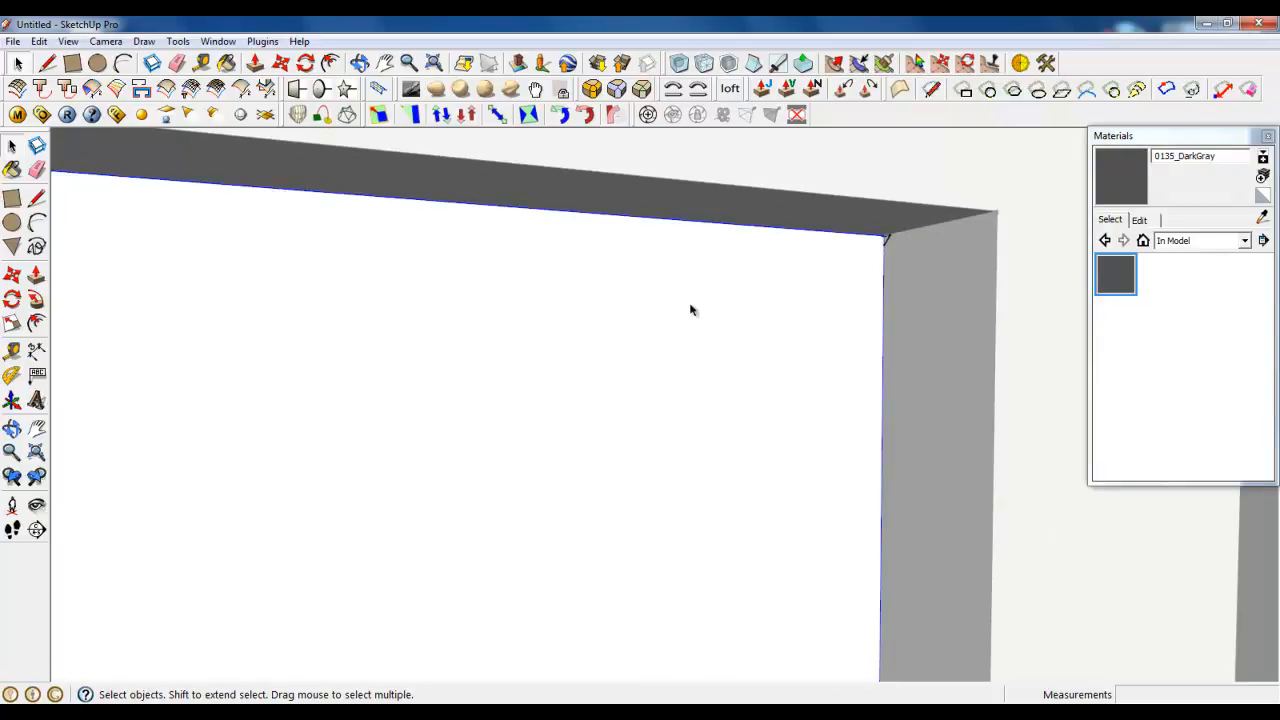
middle_drag(690, 310, 742, 280)
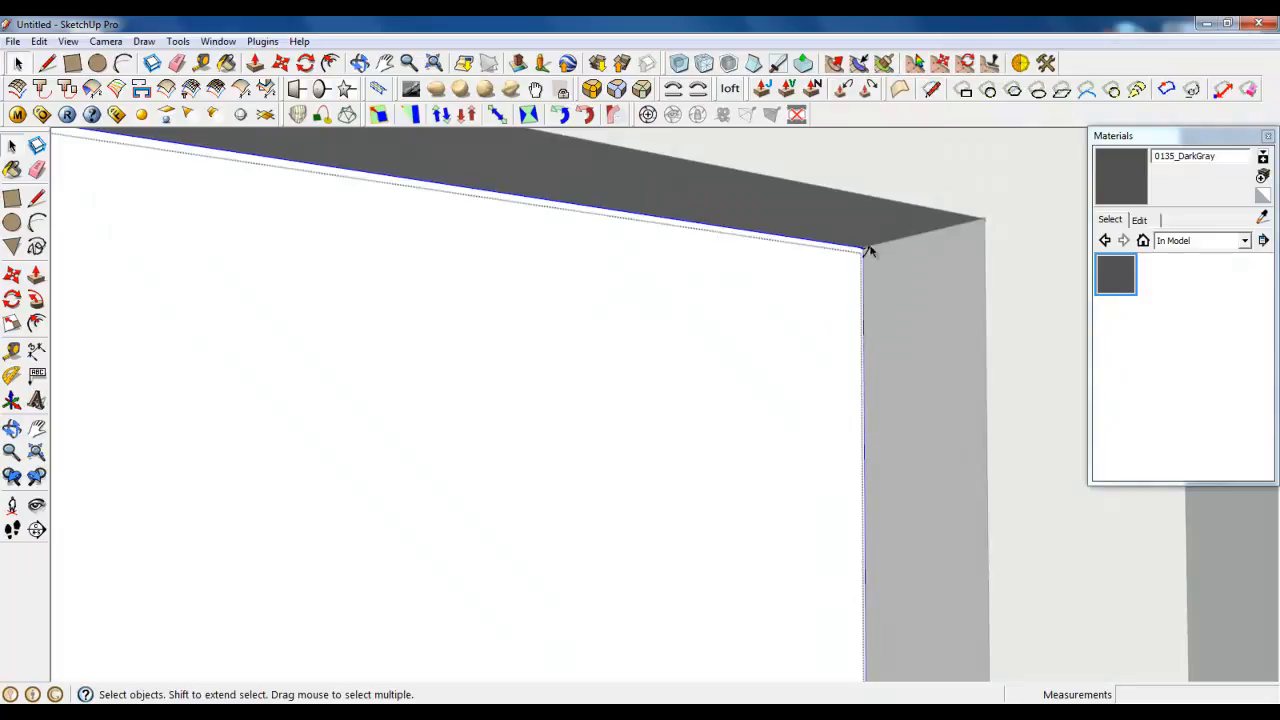
middle_drag(598, 186, 894, 256)
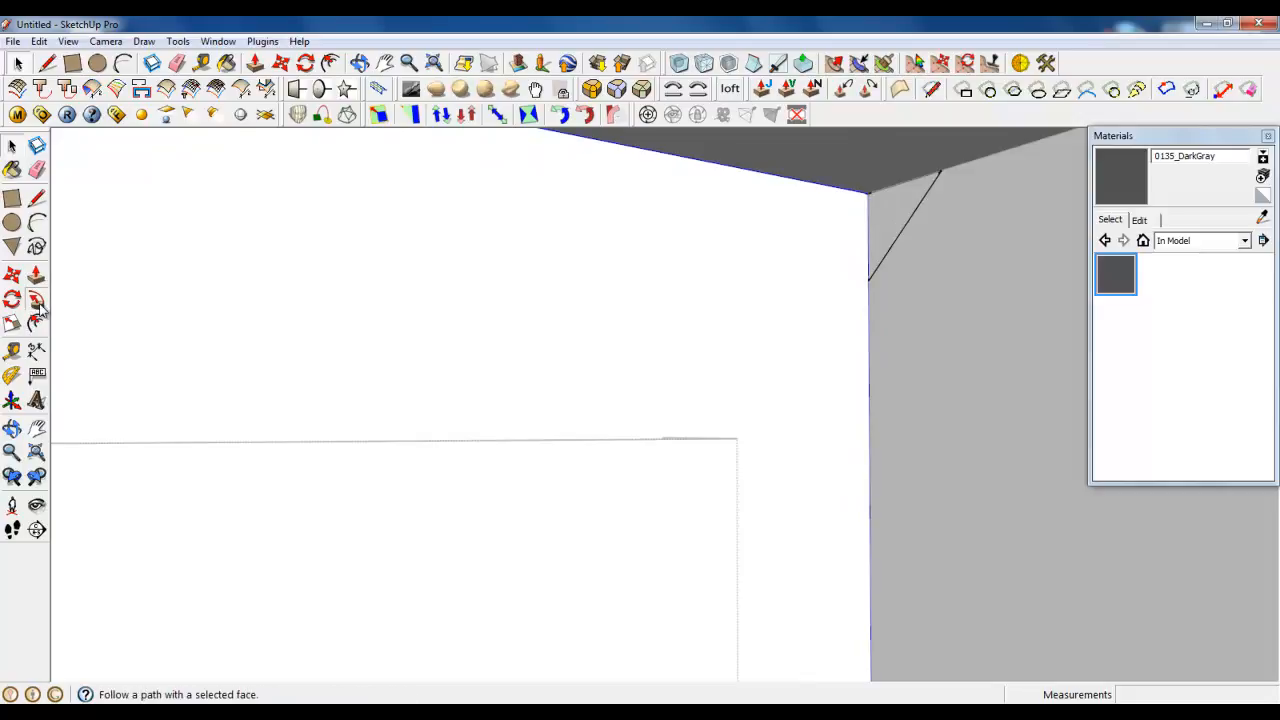
key(p)
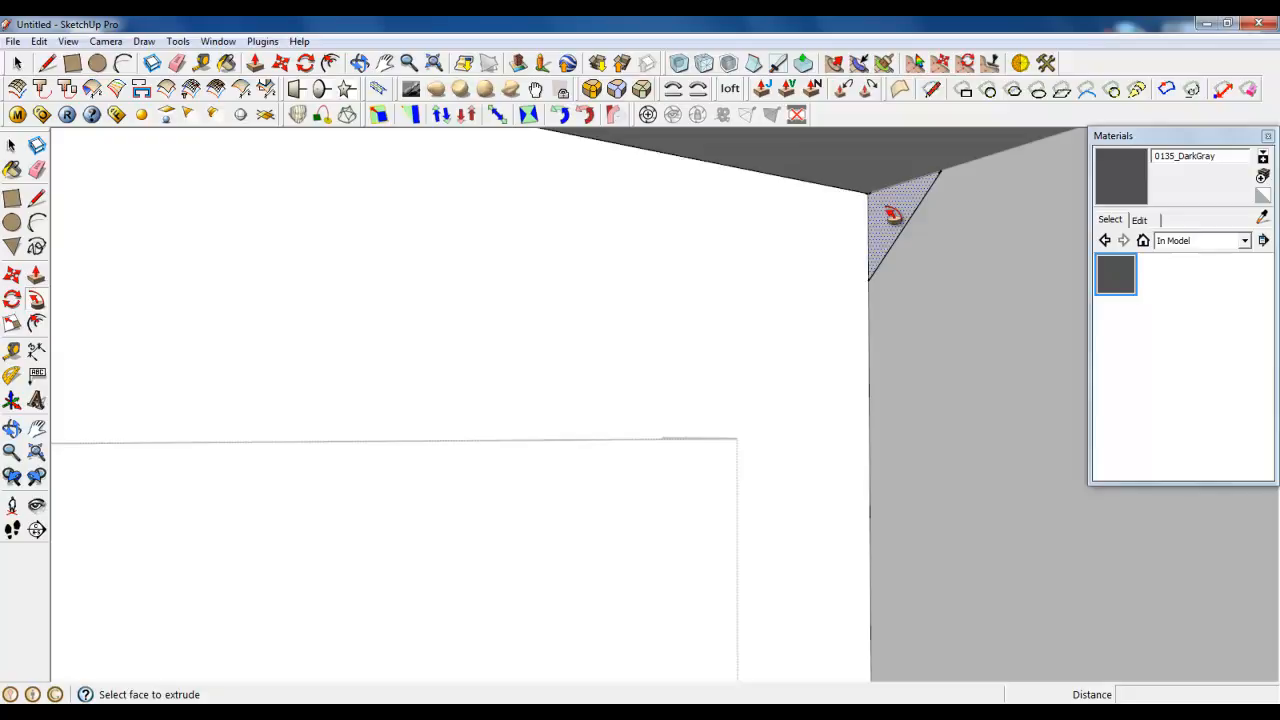
middle_drag(892, 214, 563, 209)
key(space)
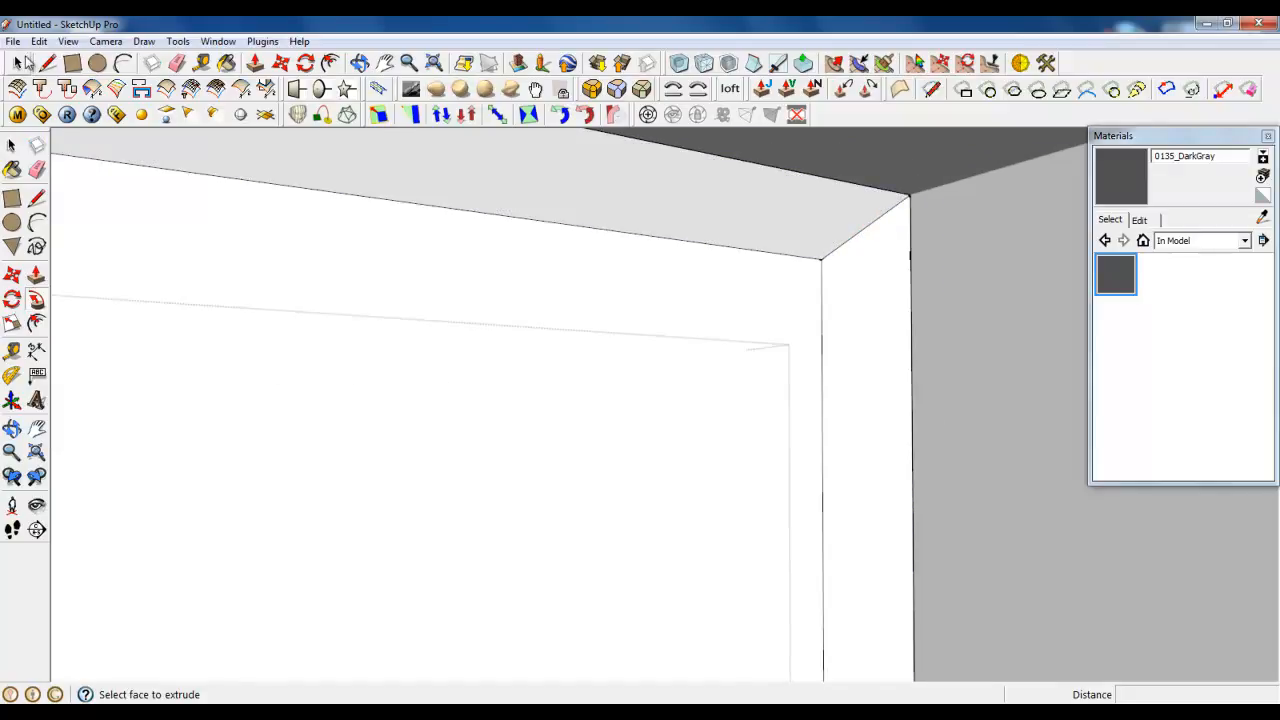
Step: Close the pane's group and view its beaded upper corner
middle_drag(466, 237, 649, 217)
right_click(766, 216)
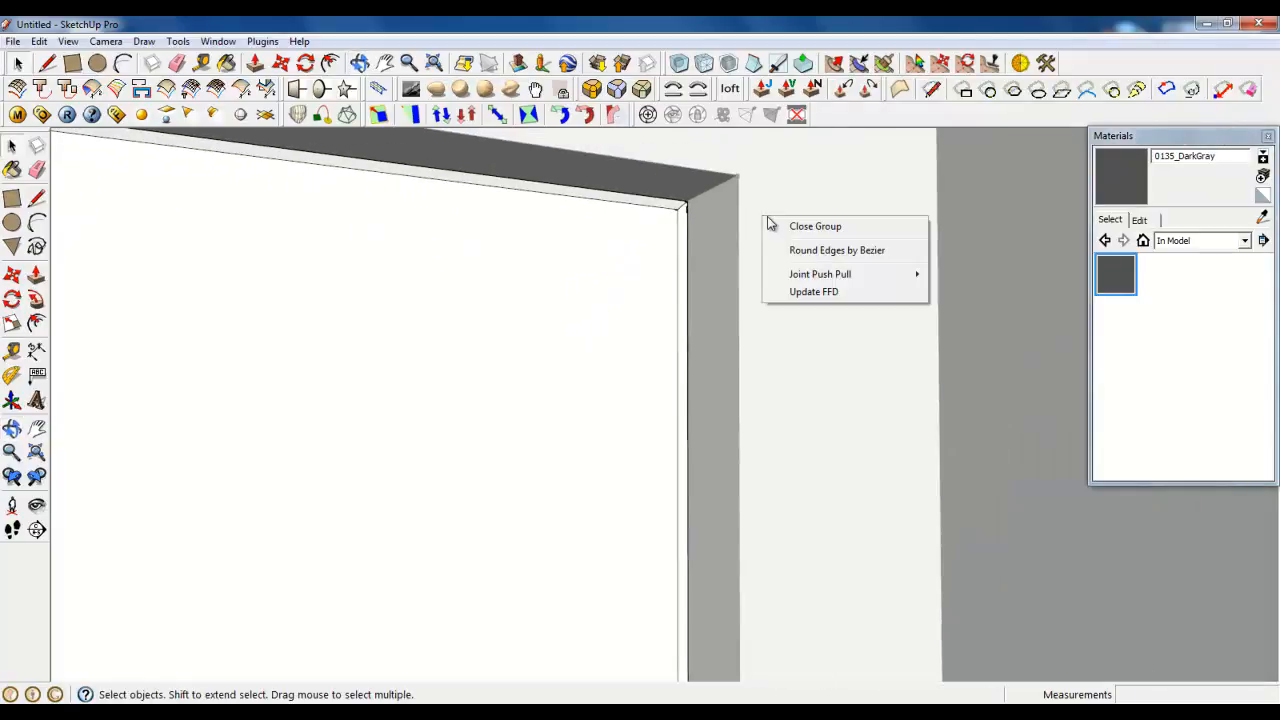
click(800, 225)
middle_drag(760, 218, 708, 189)
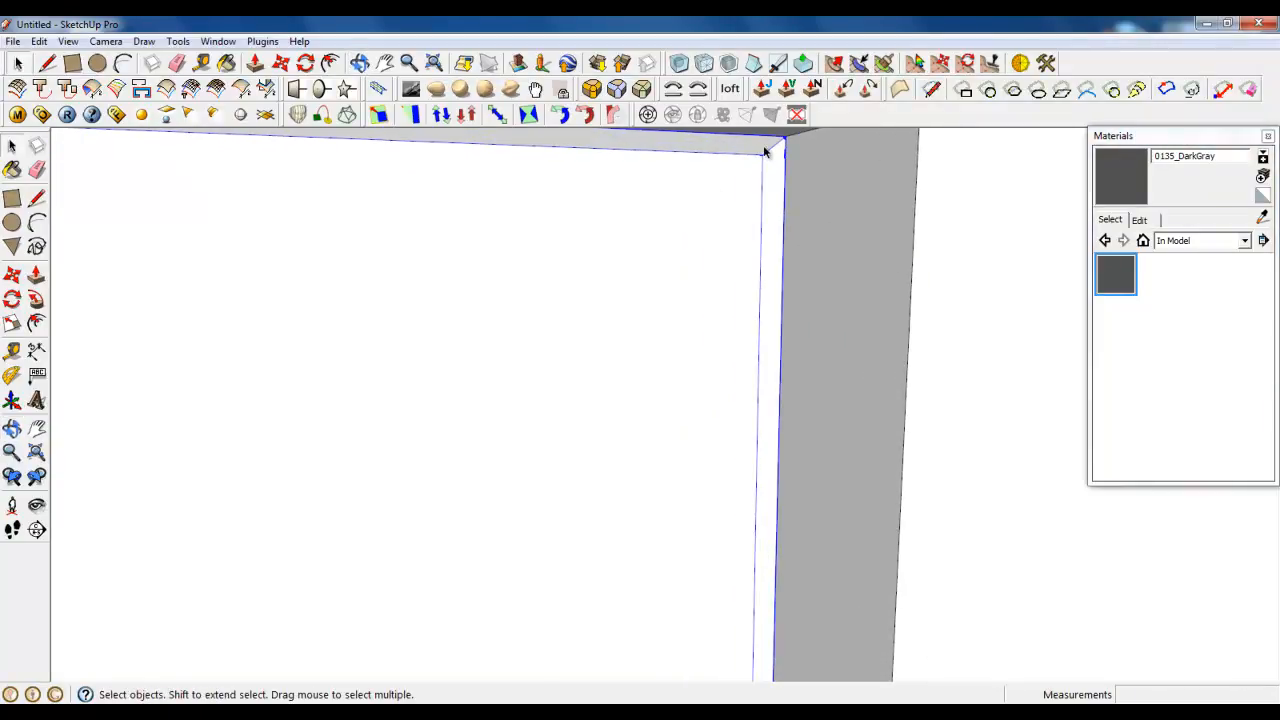
Step: Open the door frame's group and draw a mitre line about 84.9 mm long between the inner and outer upper left corners
middle_drag(781, 155, 470, 155)
scroll(758, 254, down, 3)
scroll(452, 178, up, 4)
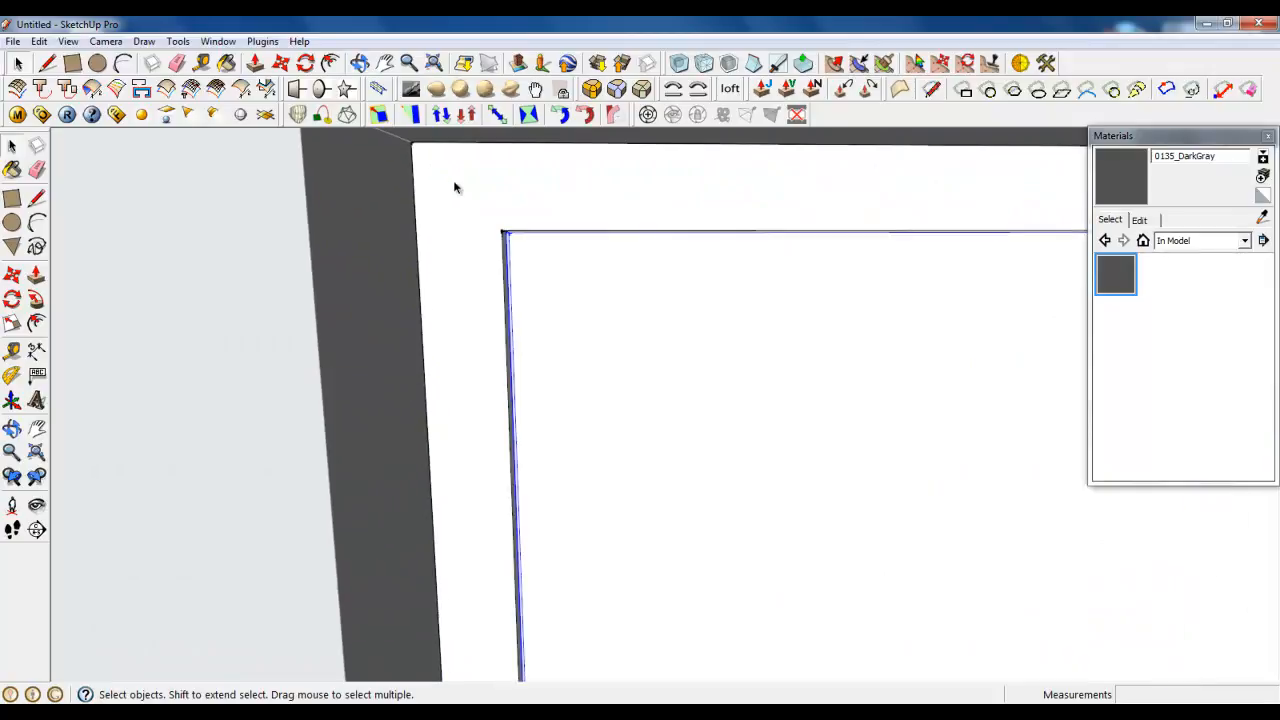
scroll(459, 160, down, 8)
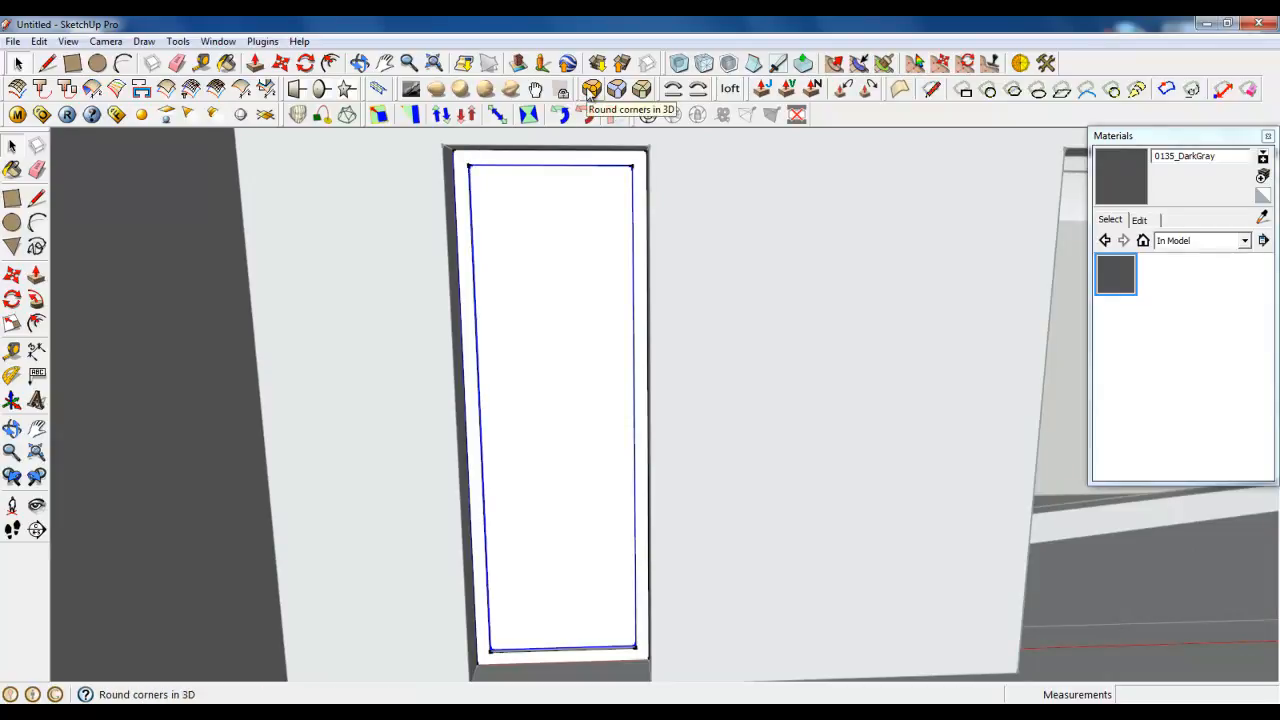
scroll(473, 150, up, 2)
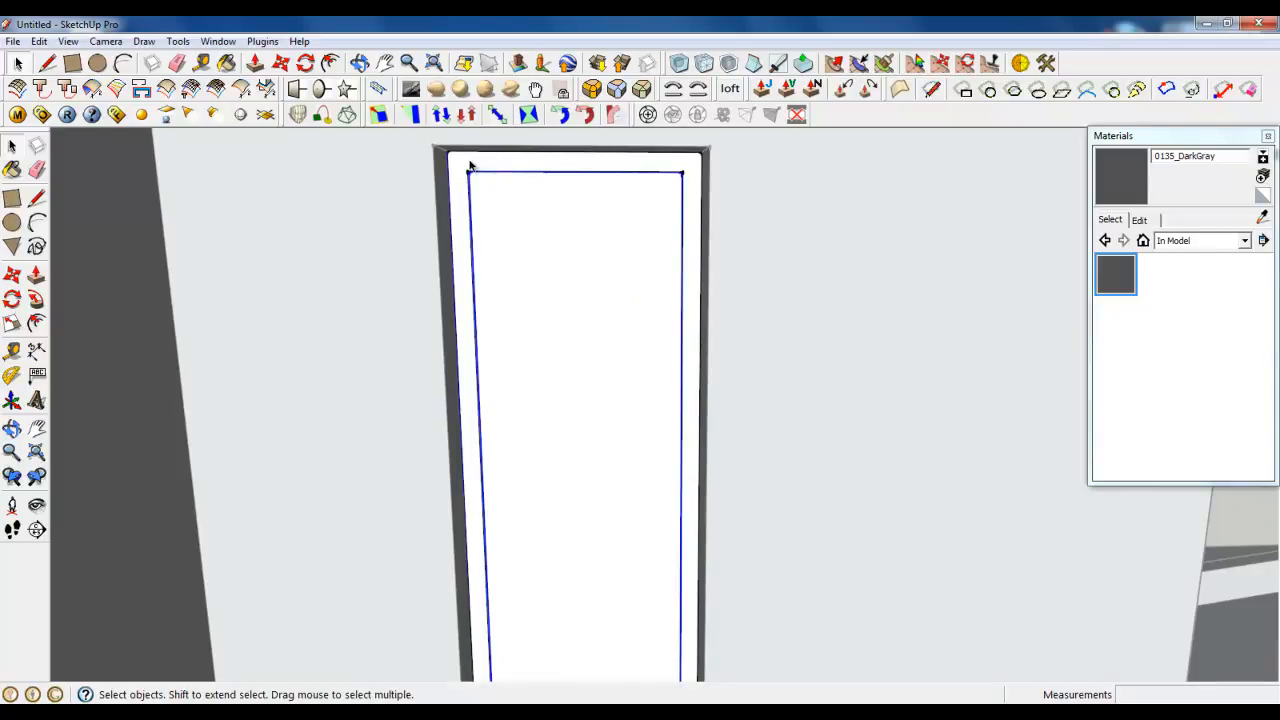
click(470, 165)
scroll(470, 165, up, 3)
key(l)
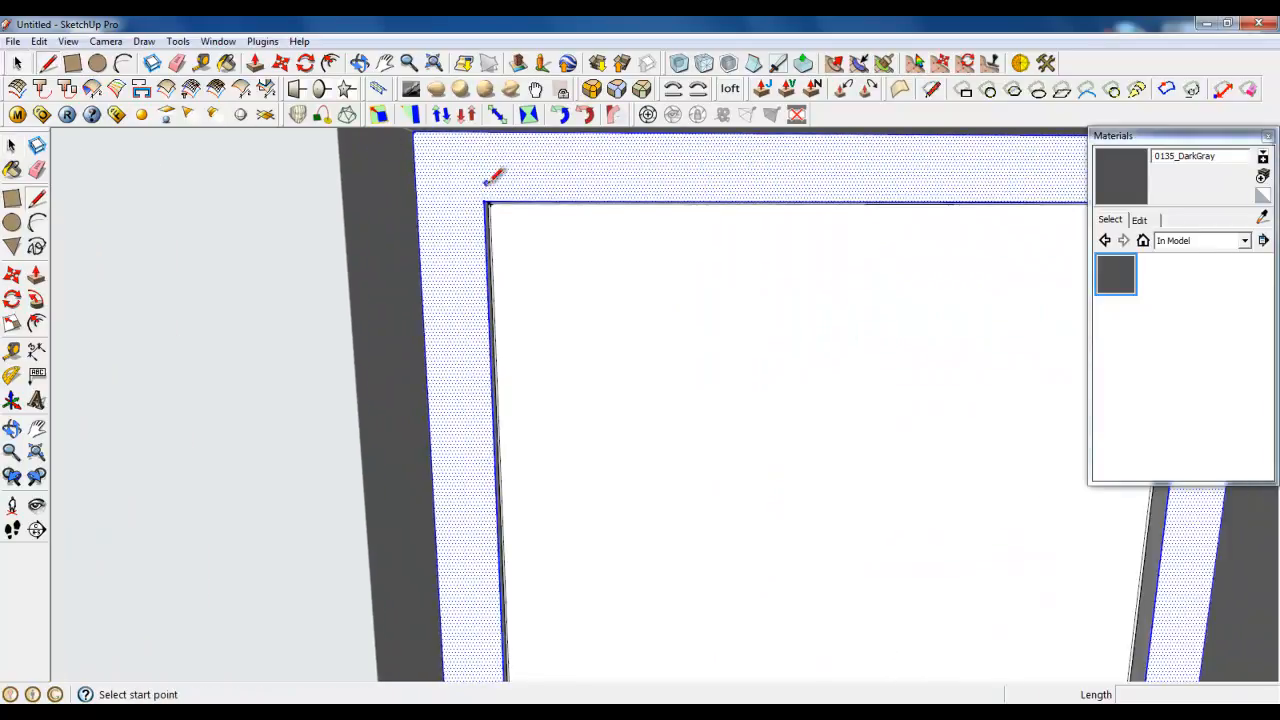
click(487, 202)
middle_drag(472, 245, 437, 177)
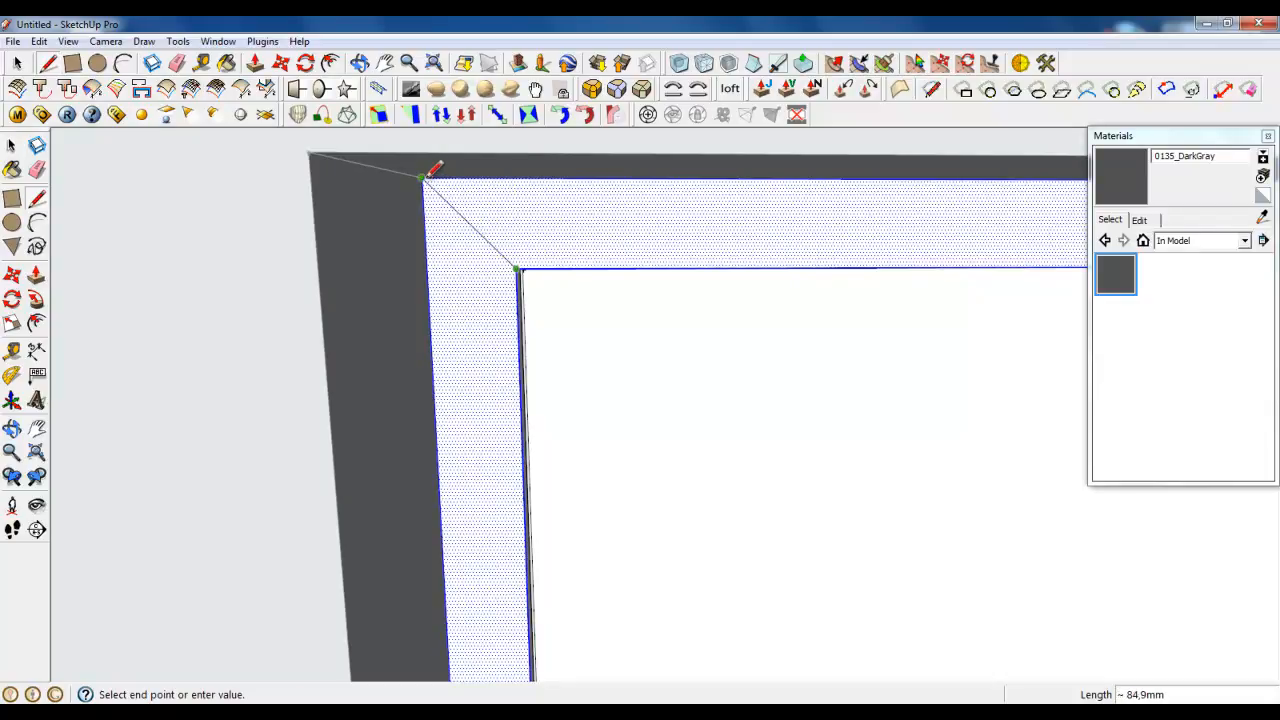
click(422, 178)
Step: Draw a mitre line about 84.9 mm long from the inner to the outer upper right corner of the frame
scroll(222, 185, down, 3)
middle_drag(760, 240, 666, 240)
scroll(697, 226, up, 3)
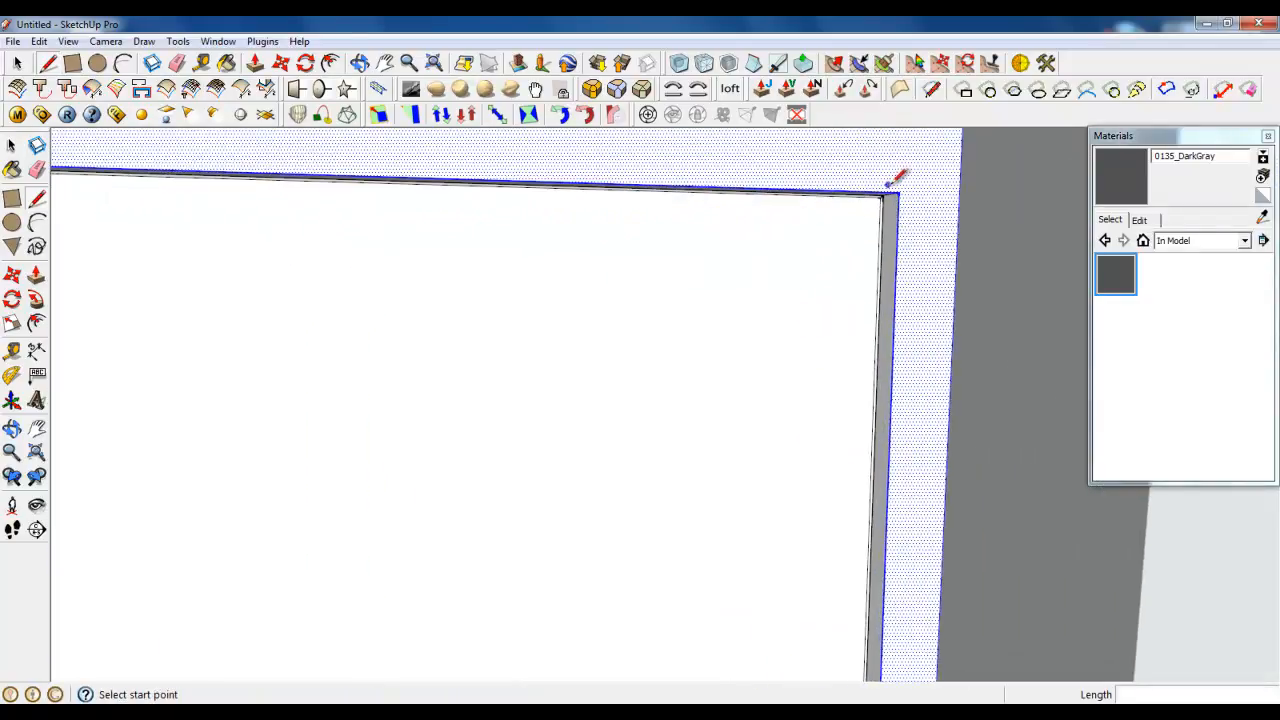
click(898, 193)
scroll(898, 195, down, 2)
click(912, 178)
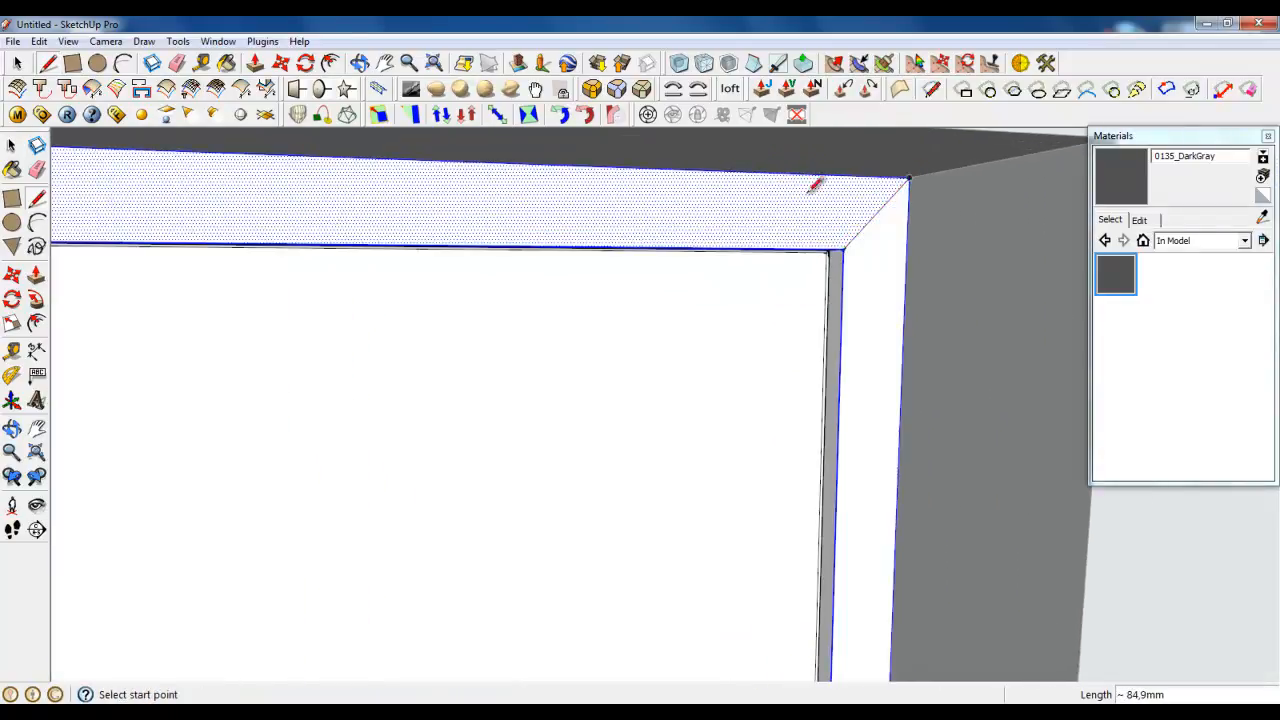
Step: Draw a mitre line from the inner to the outer lower left corner of the door frame
scroll(666, 158, down, 3)
scroll(656, 170, down, 4)
middle_drag(656, 258, 686, 538)
scroll(671, 597, up, 4)
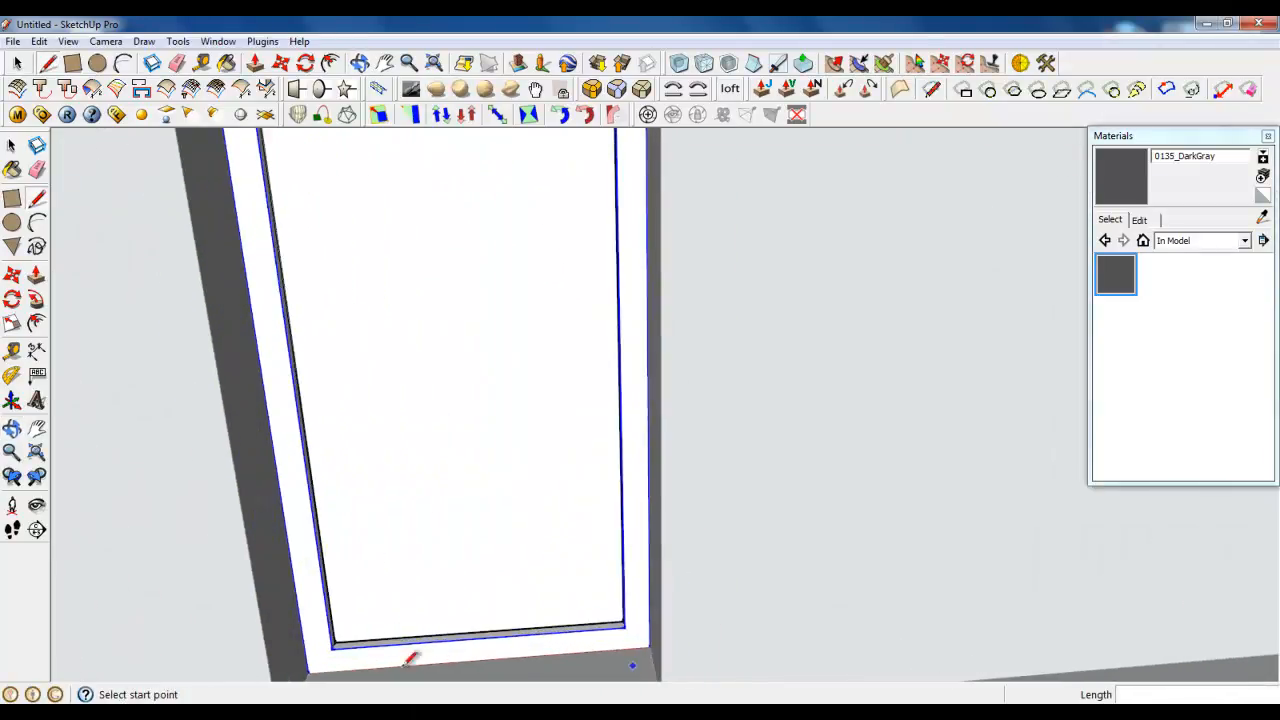
scroll(340, 650, down, 2)
scroll(318, 664, up, 3)
scroll(318, 664, up, 2)
click(338, 560)
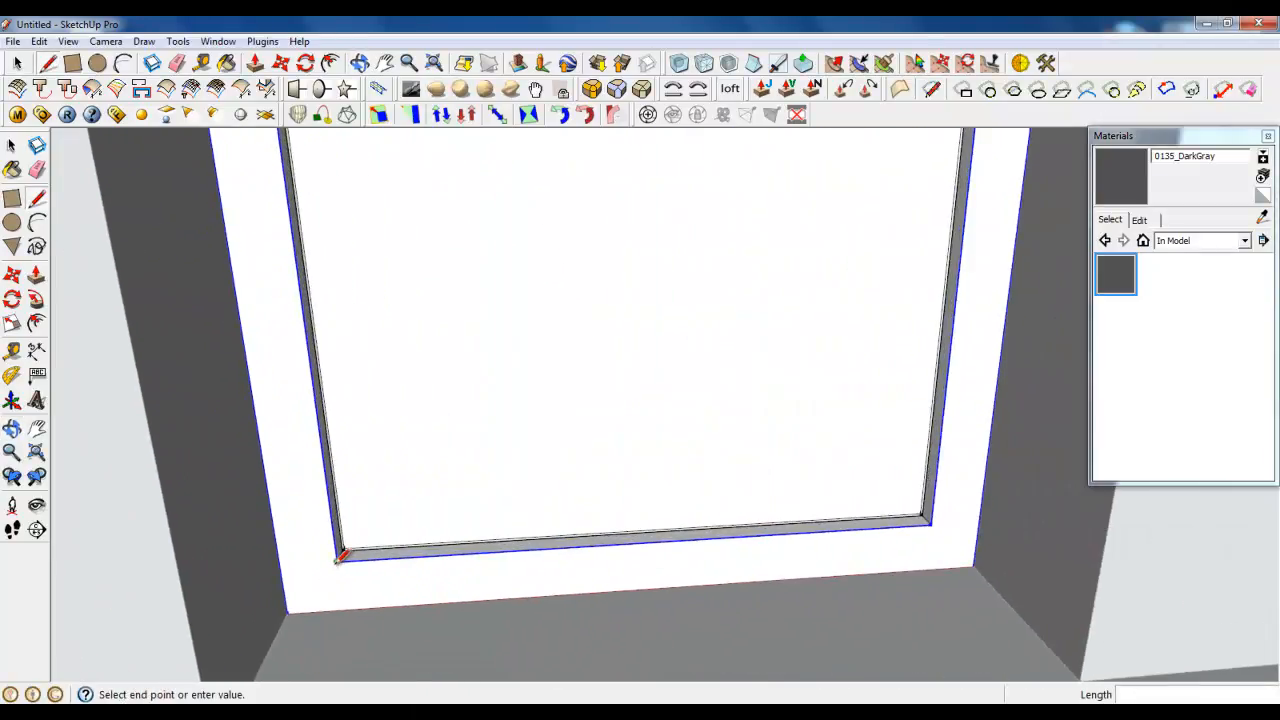
click(288, 610)
Step: Draw a mitre line from the inner to the outer lower right corner of the frame
click(930, 520)
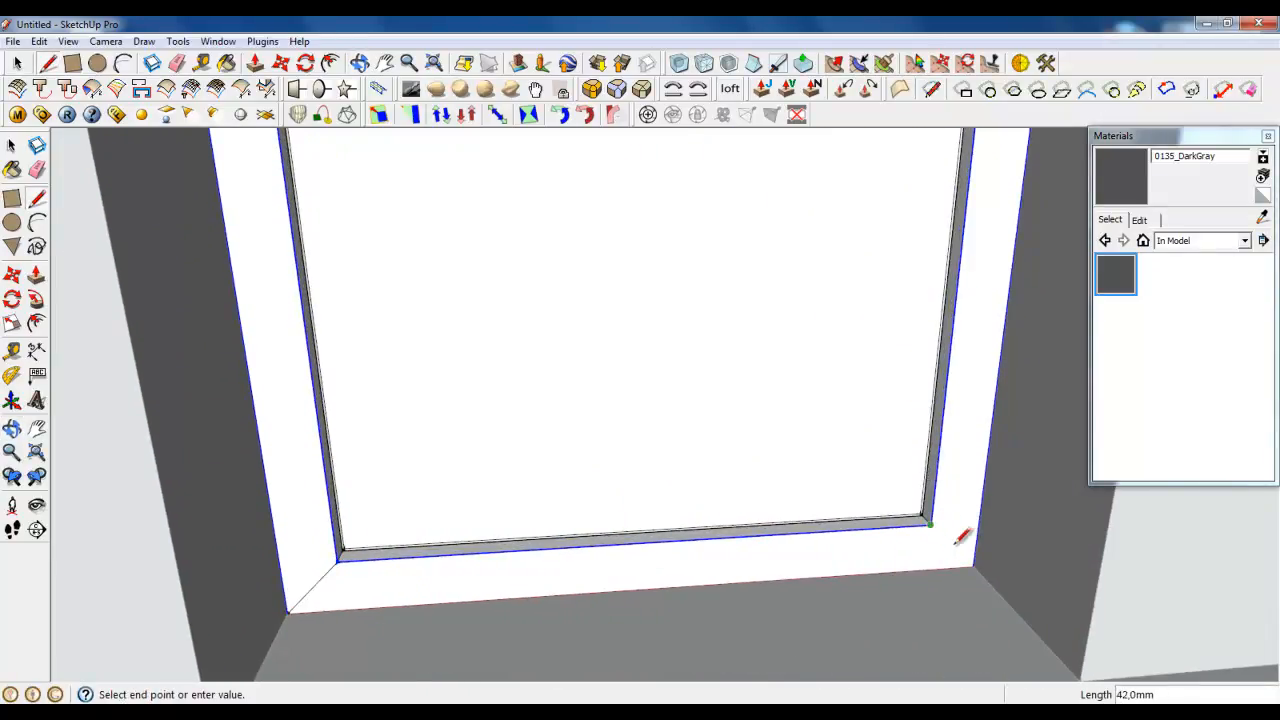
click(973, 566)
click(14, 66)
scroll(466, 420, down, 2)
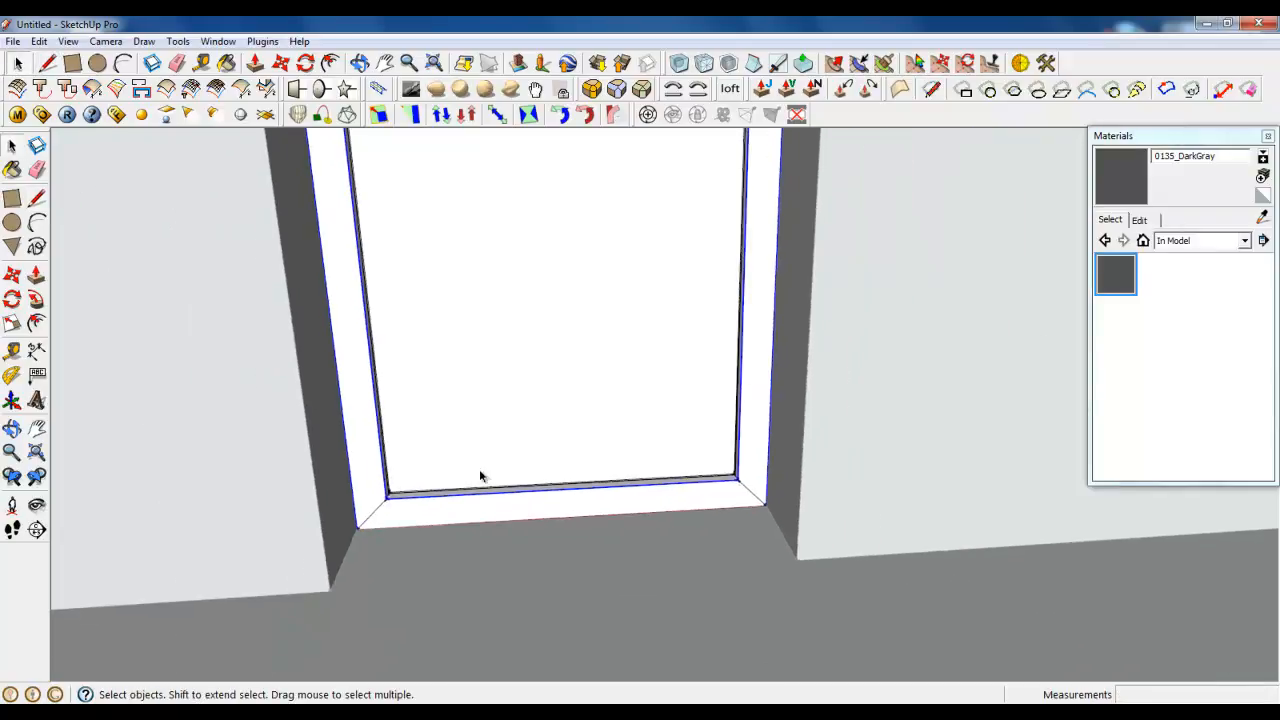
middle_drag(479, 469, 286, 546)
scroll(264, 566, up, 1)
scroll(443, 597, down, 2)
middle_drag(443, 597, 411, 569)
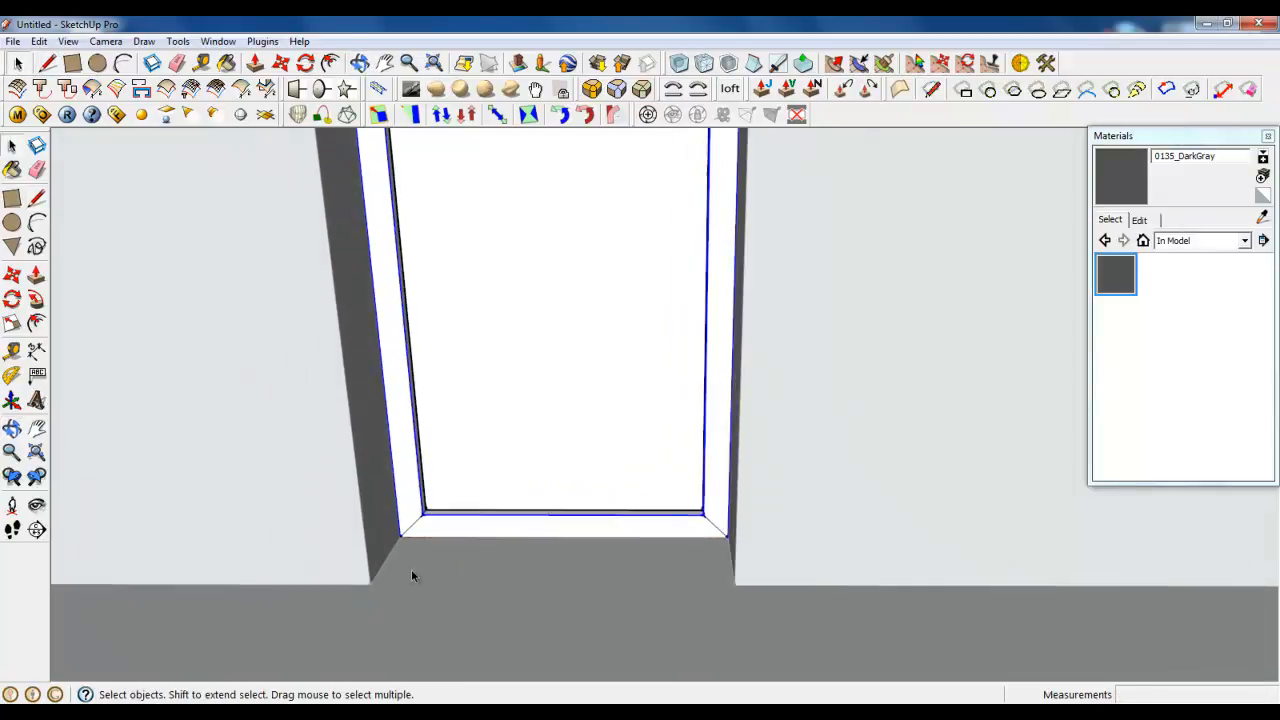
scroll(486, 611, down, 2)
scroll(496, 619, down, 2)
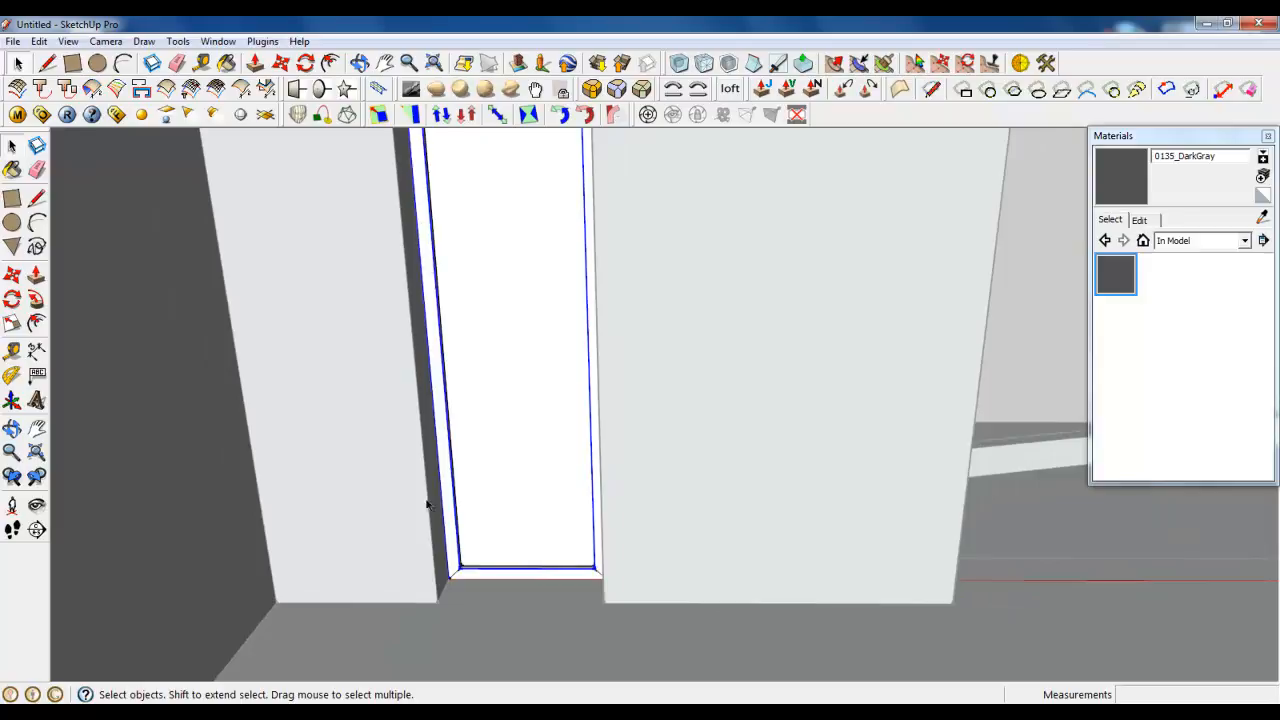
click(445, 410)
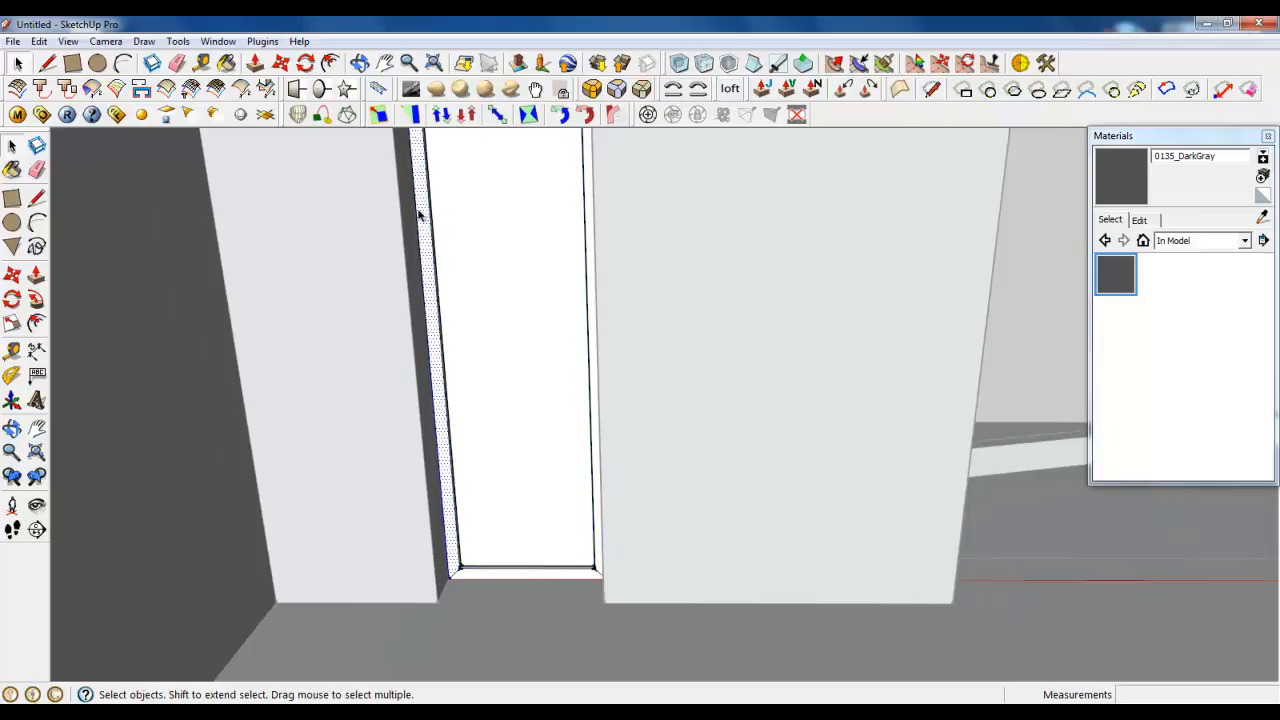
middle_drag(455, 483, 469, 571)
click(470, 548)
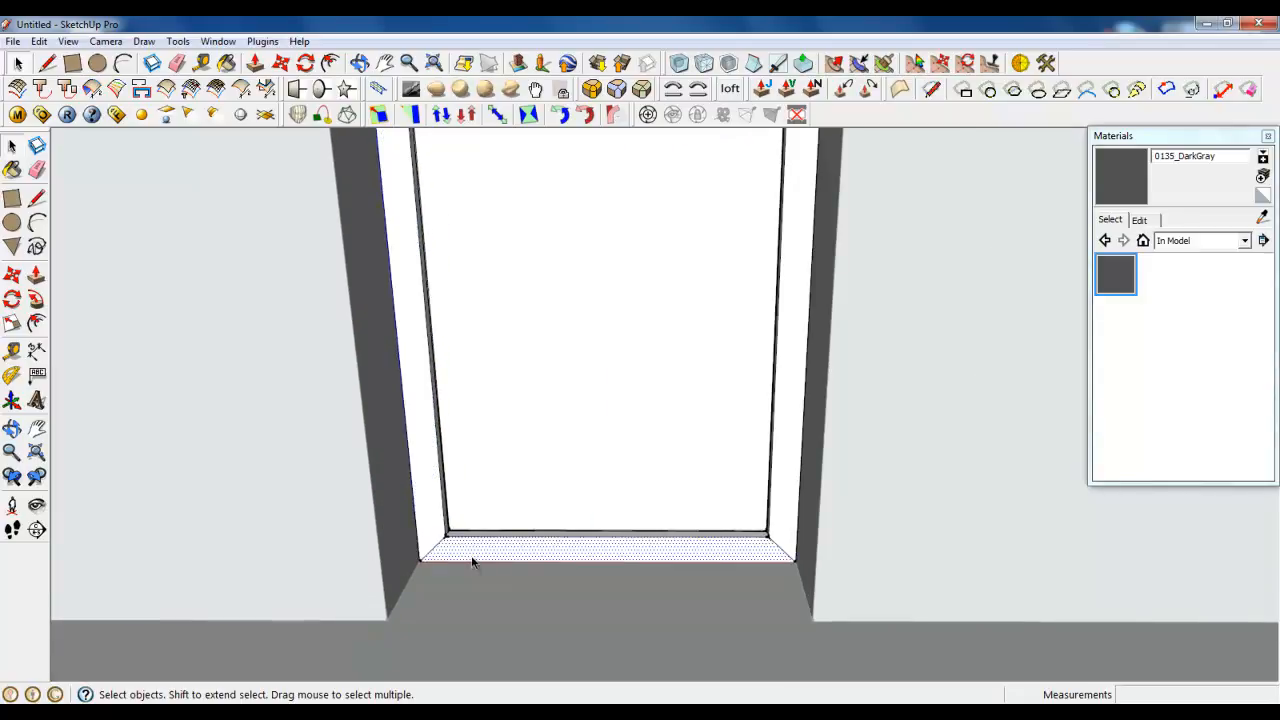
scroll(471, 558, up, 2)
scroll(565, 566, down, 2)
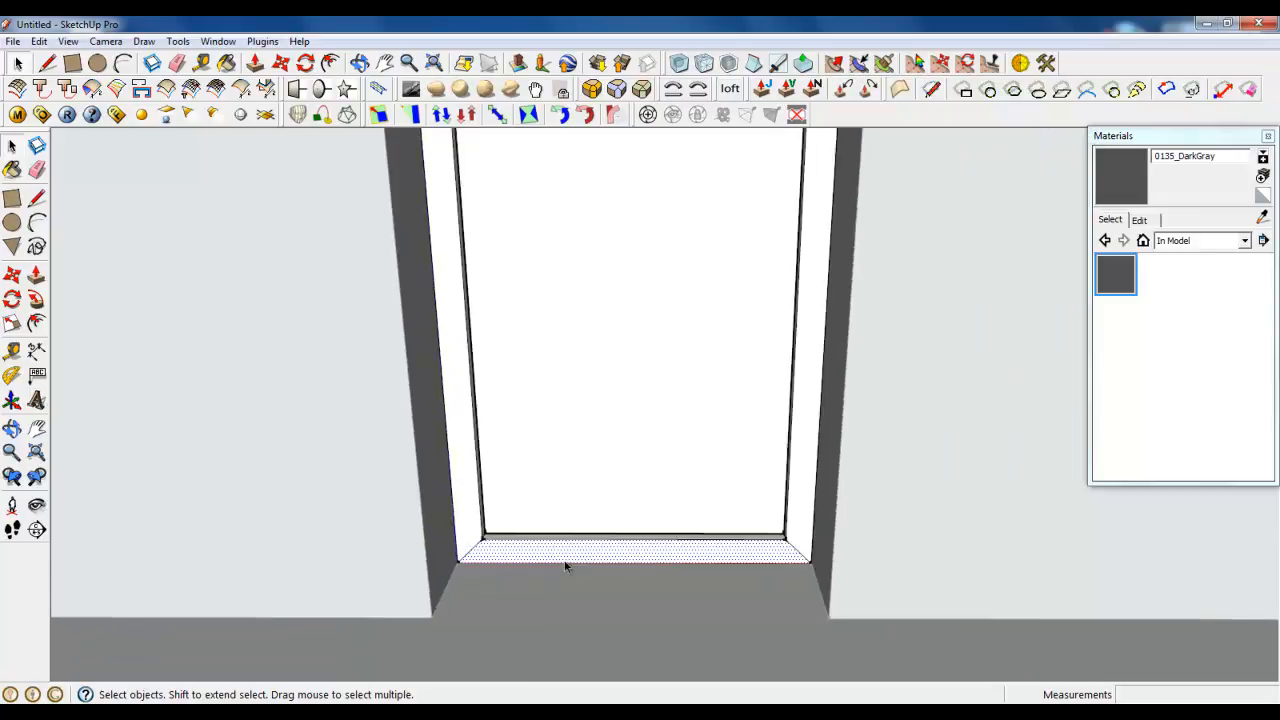
scroll(499, 560, up, 3)
right_click(485, 556)
click(422, 476)
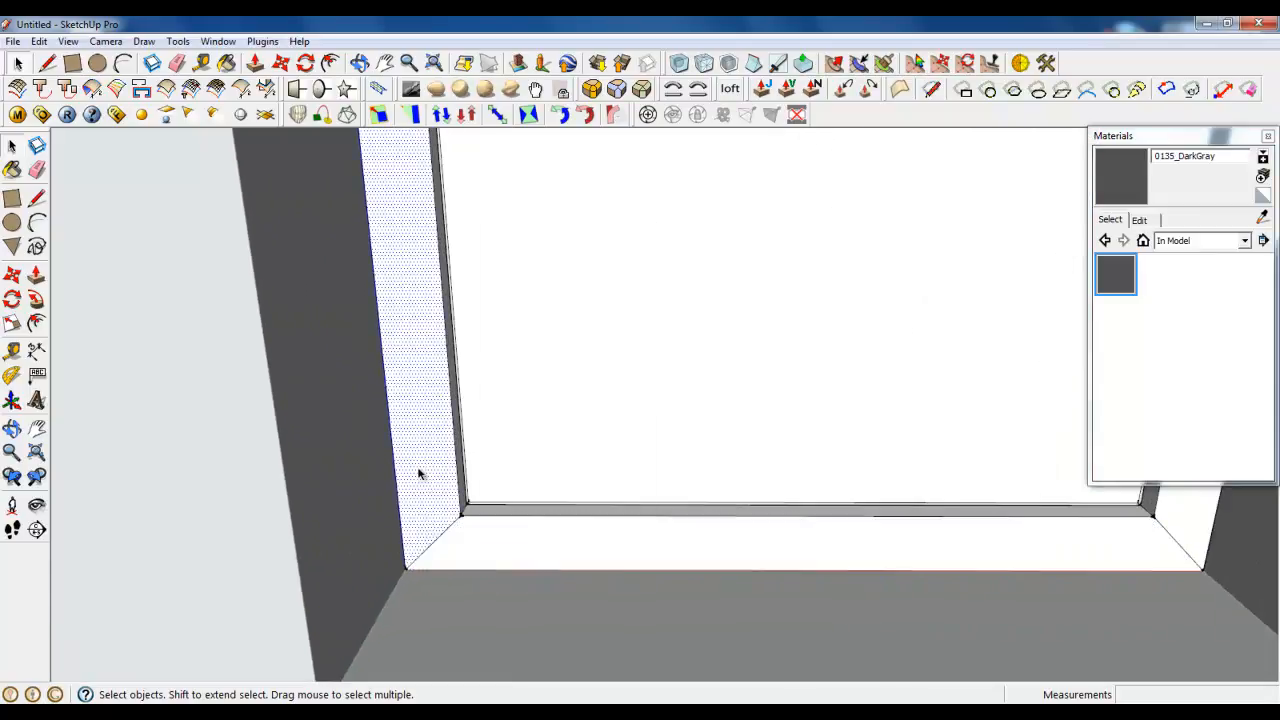
click(478, 555)
scroll(487, 584, down, 3)
click(463, 562)
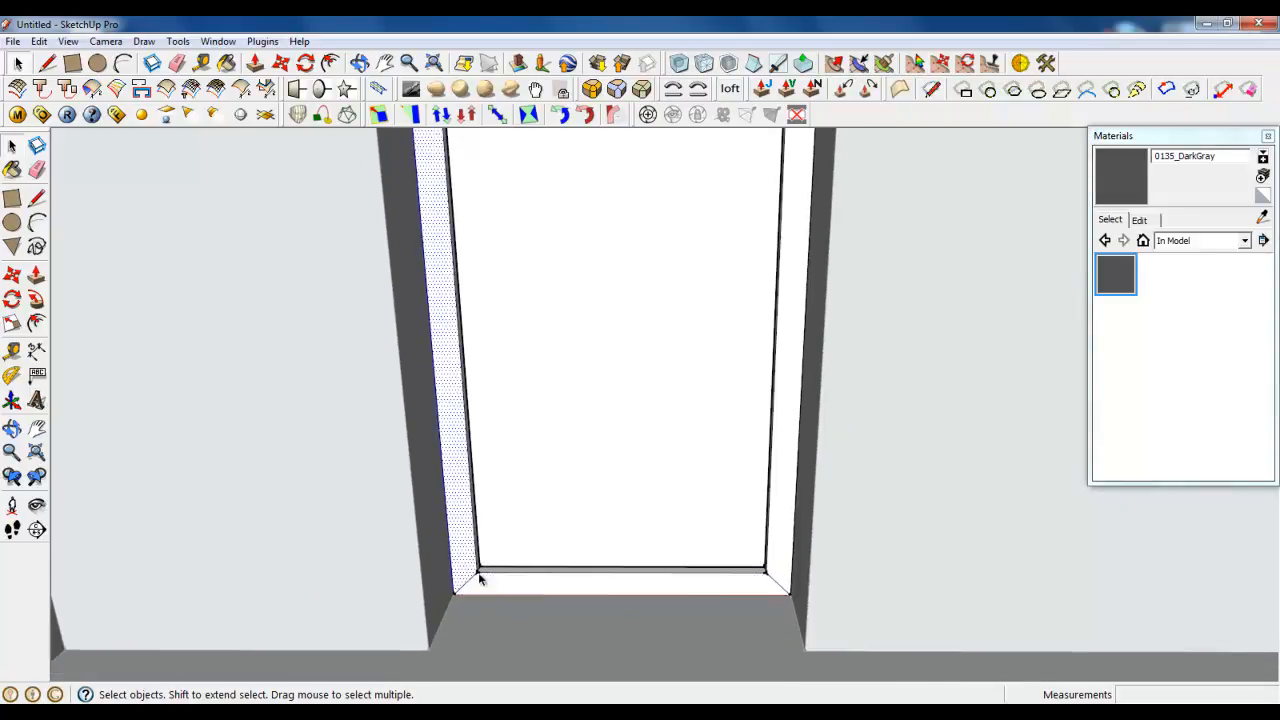
click(480, 580)
scroll(505, 630, down, 3)
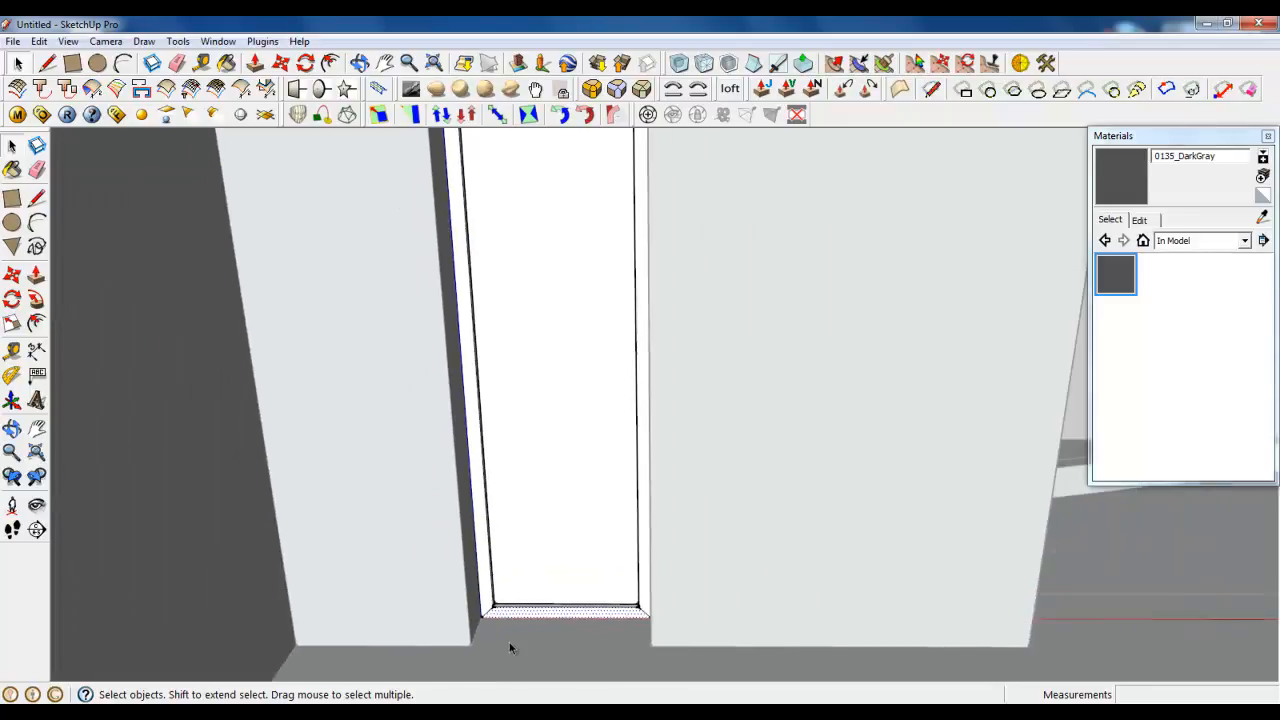
scroll(501, 640, up, 5)
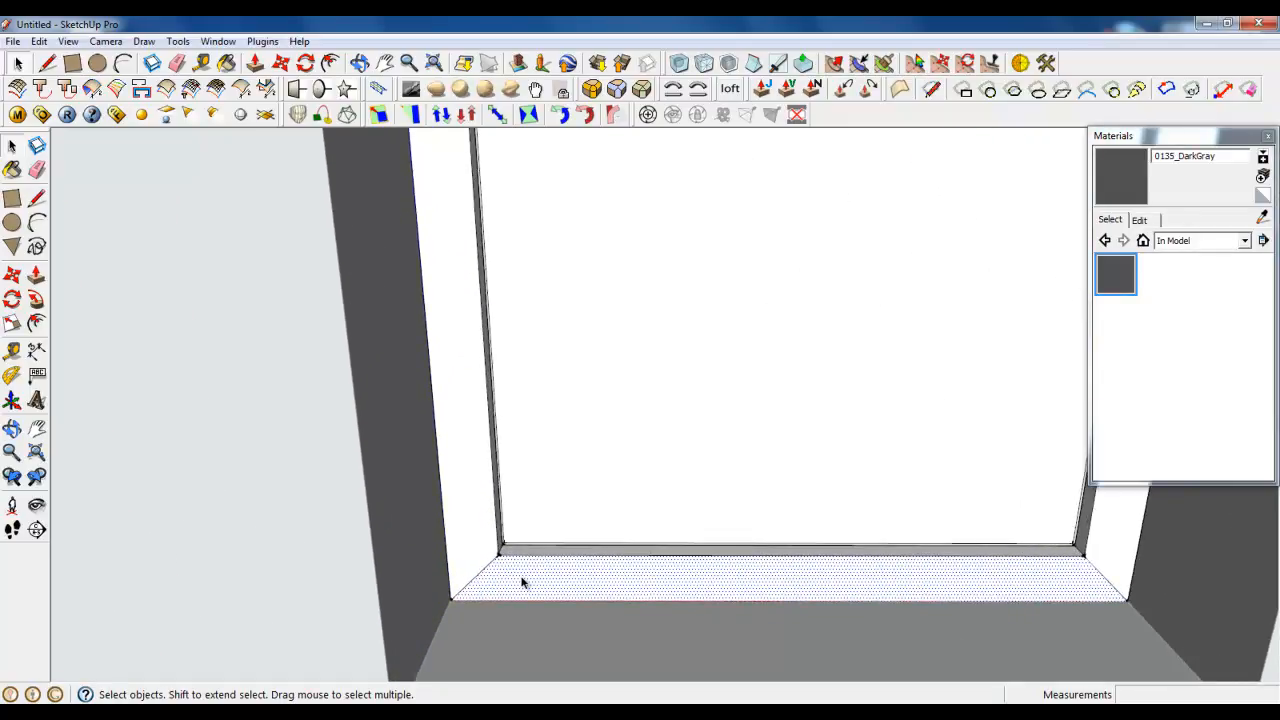
scroll(495, 548, up, 2)
Step: Select the frame's inner left, bottom and right front edges together
click(502, 540)
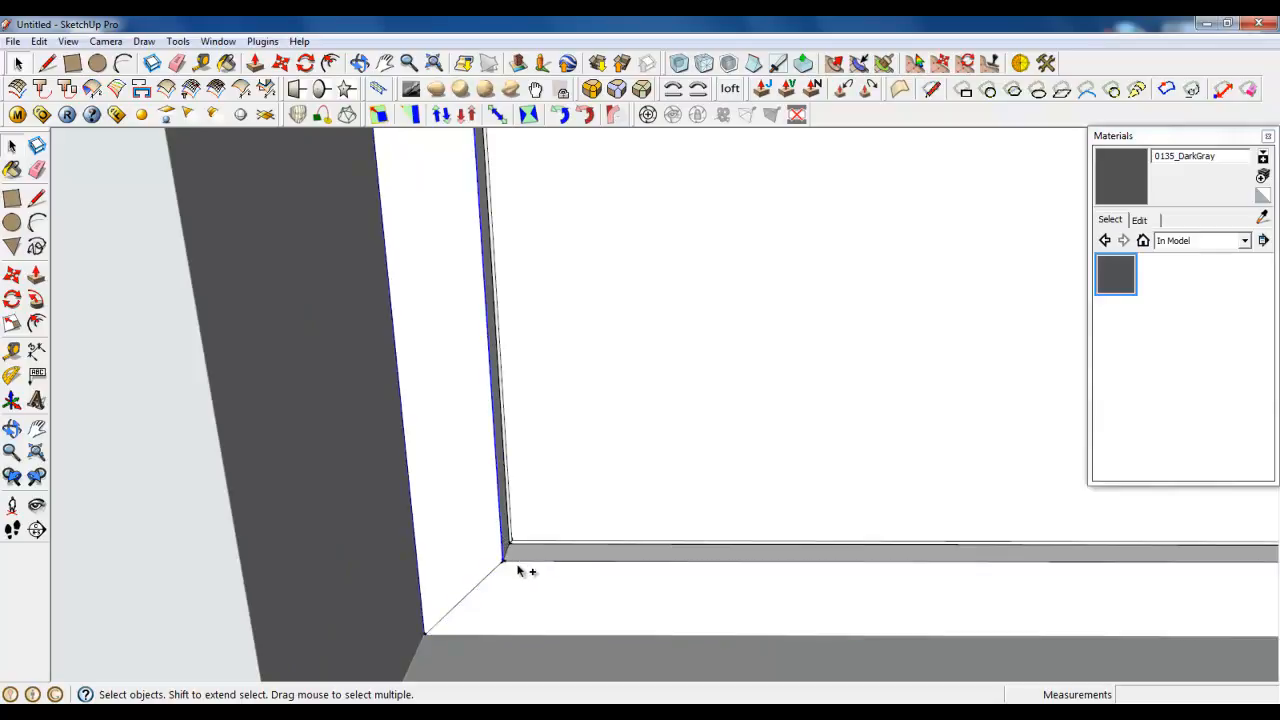
shift+click(513, 561)
scroll(385, 560, down, 5)
middle_drag(566, 625, 612, 628)
scroll(722, 585, up, 6)
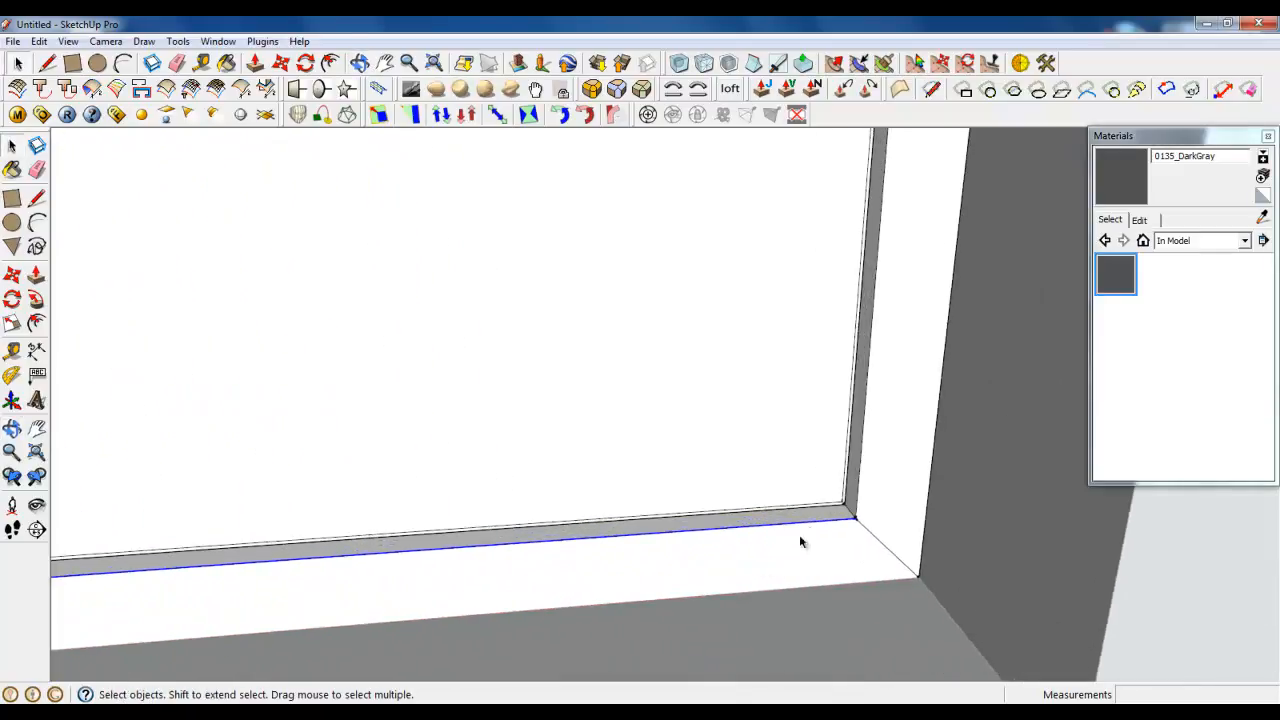
shift+click(875, 508)
scroll(806, 598, down, 3)
scroll(633, 630, down, 7)
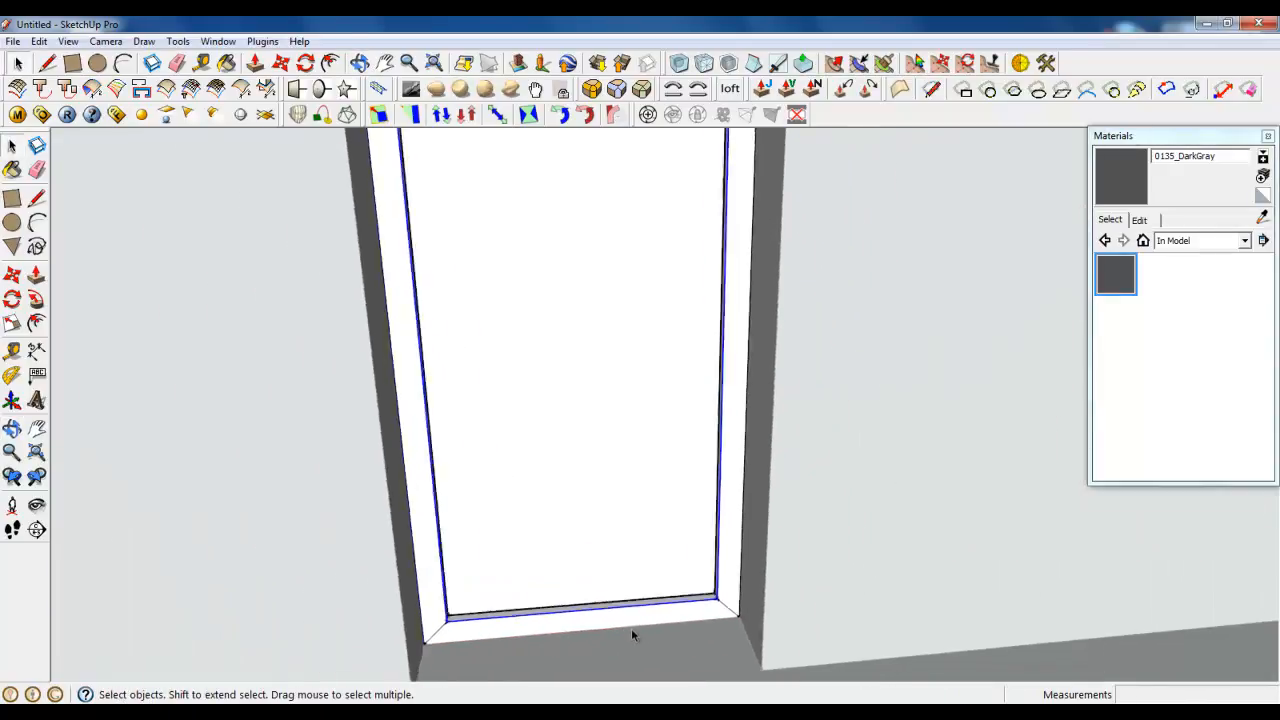
Step: Add the frame's inner top edge to the selection and remove the top rail's face from it
scroll(608, 282, up, 6)
middle_drag(474, 460, 540, 277)
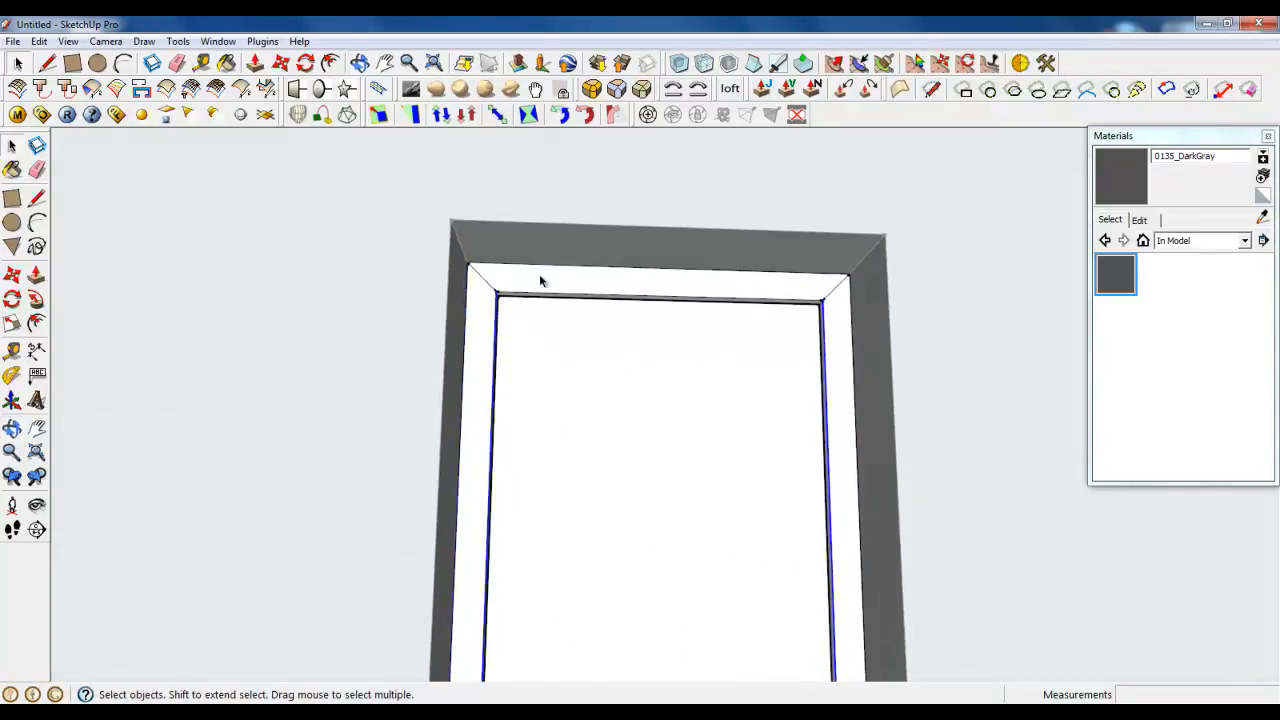
scroll(492, 306, up, 4)
shift+click(487, 319)
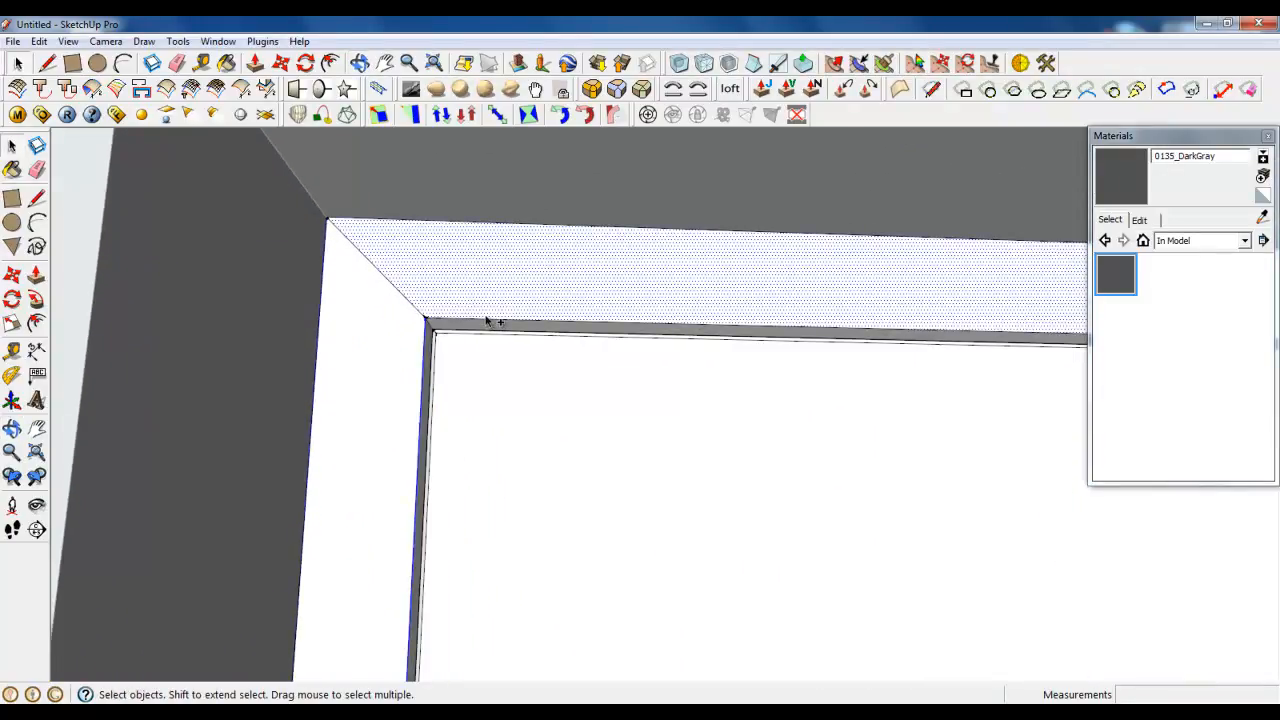
shift+click(480, 322)
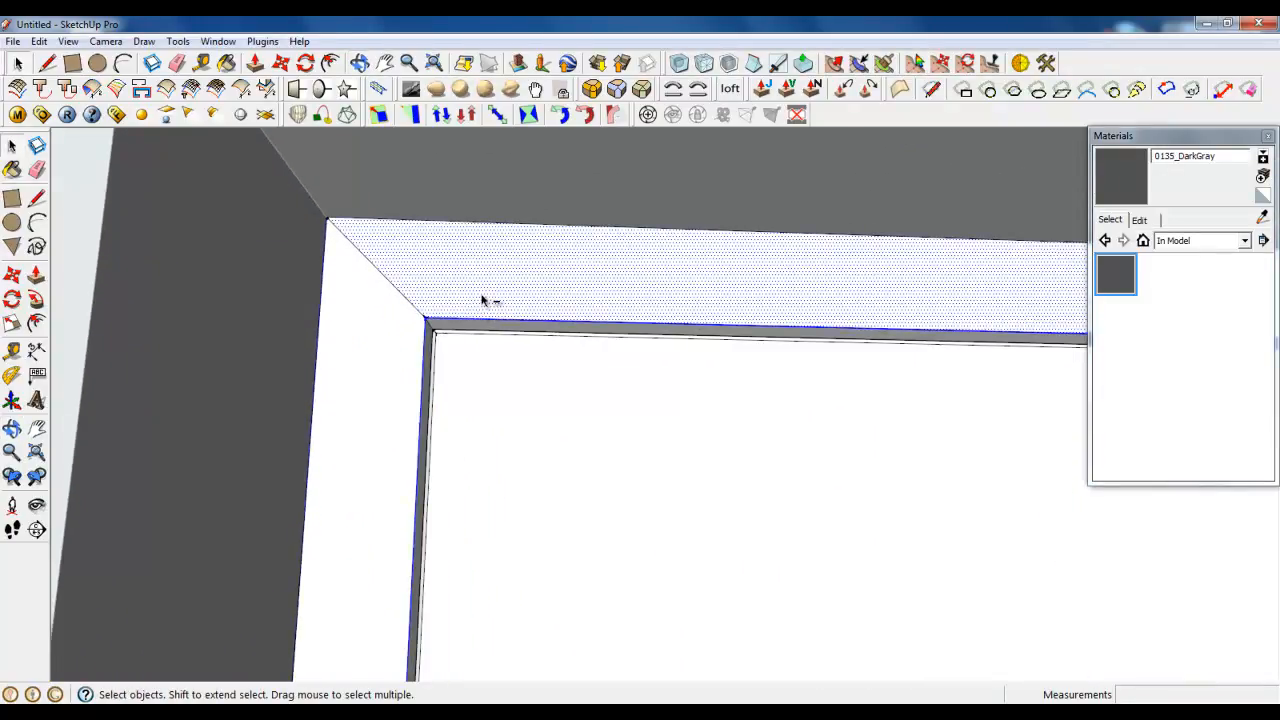
ctrl+shift+click(481, 300)
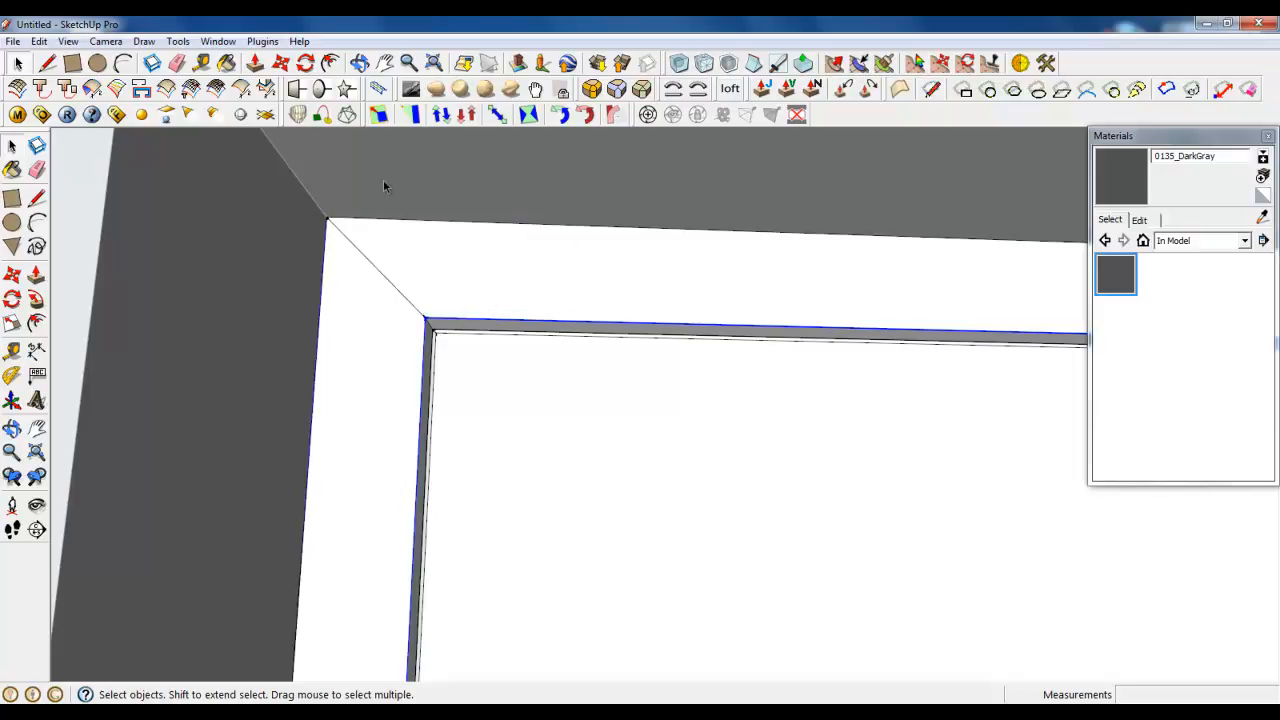
Step: Round the selected inner frame edges with Round Corner, using a 4,6 mm offset and 5 segments
click(591, 90)
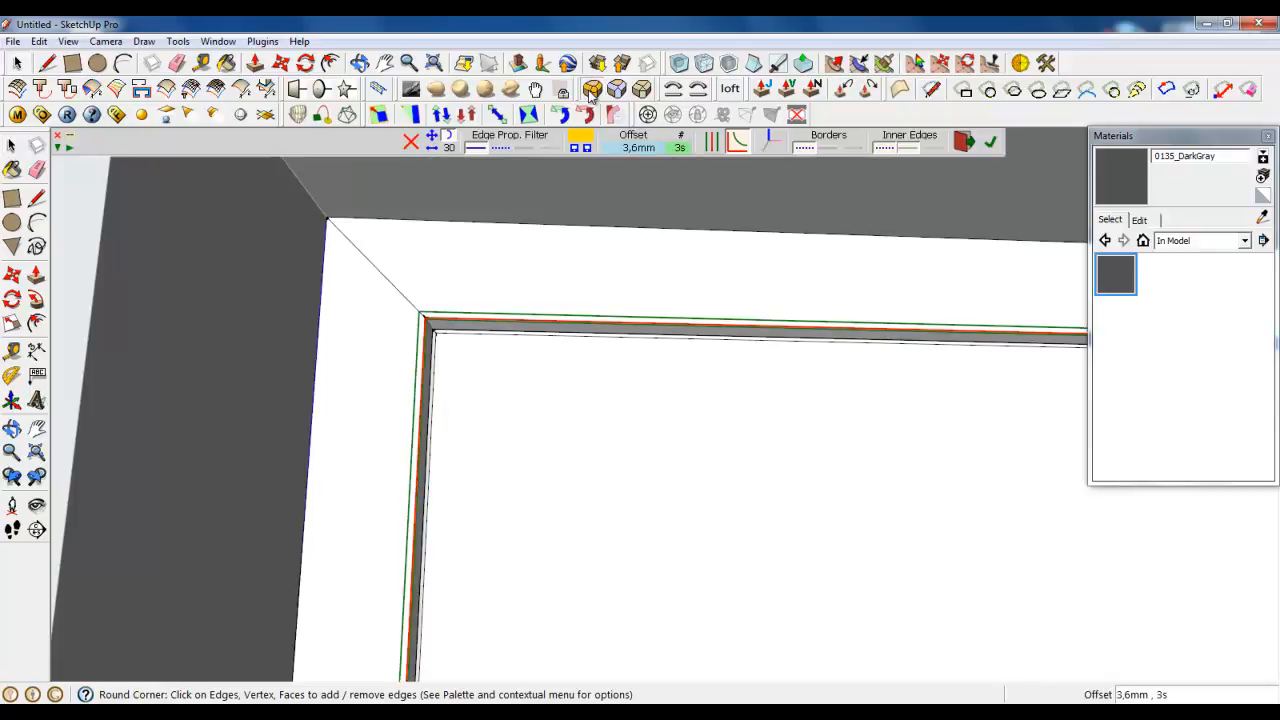
click(628, 152)
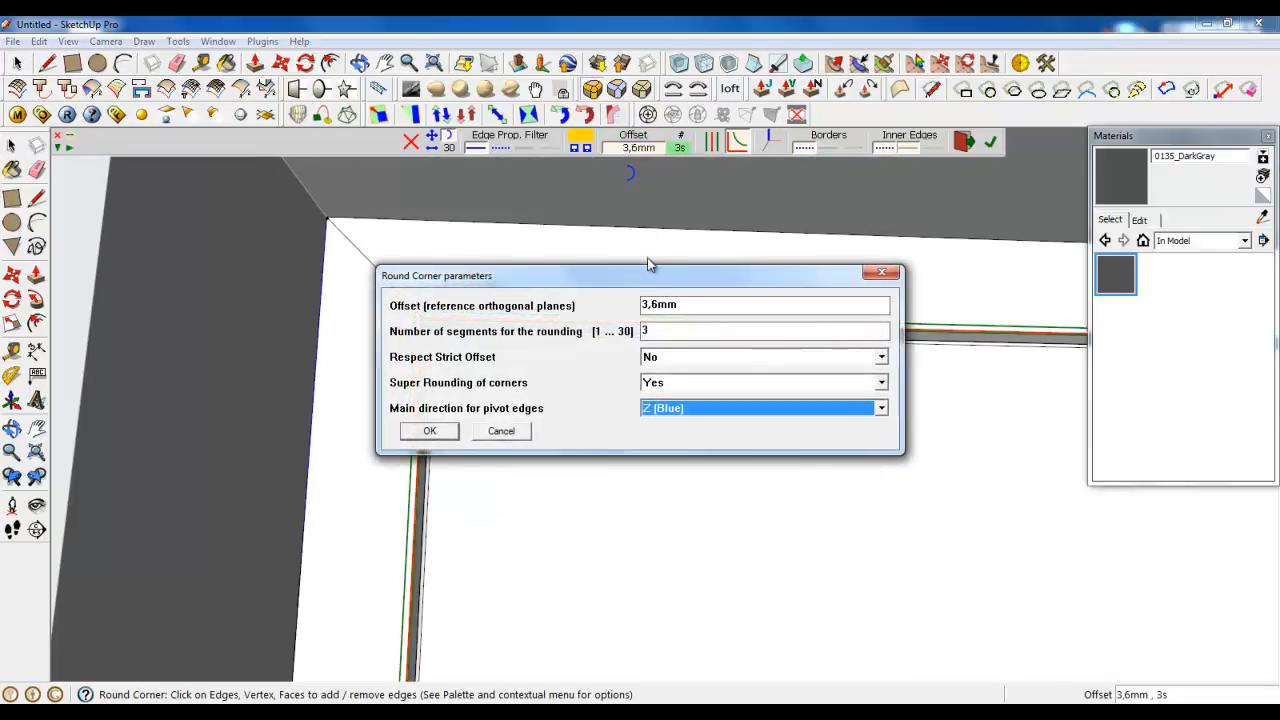
drag(645, 265, 851, 361)
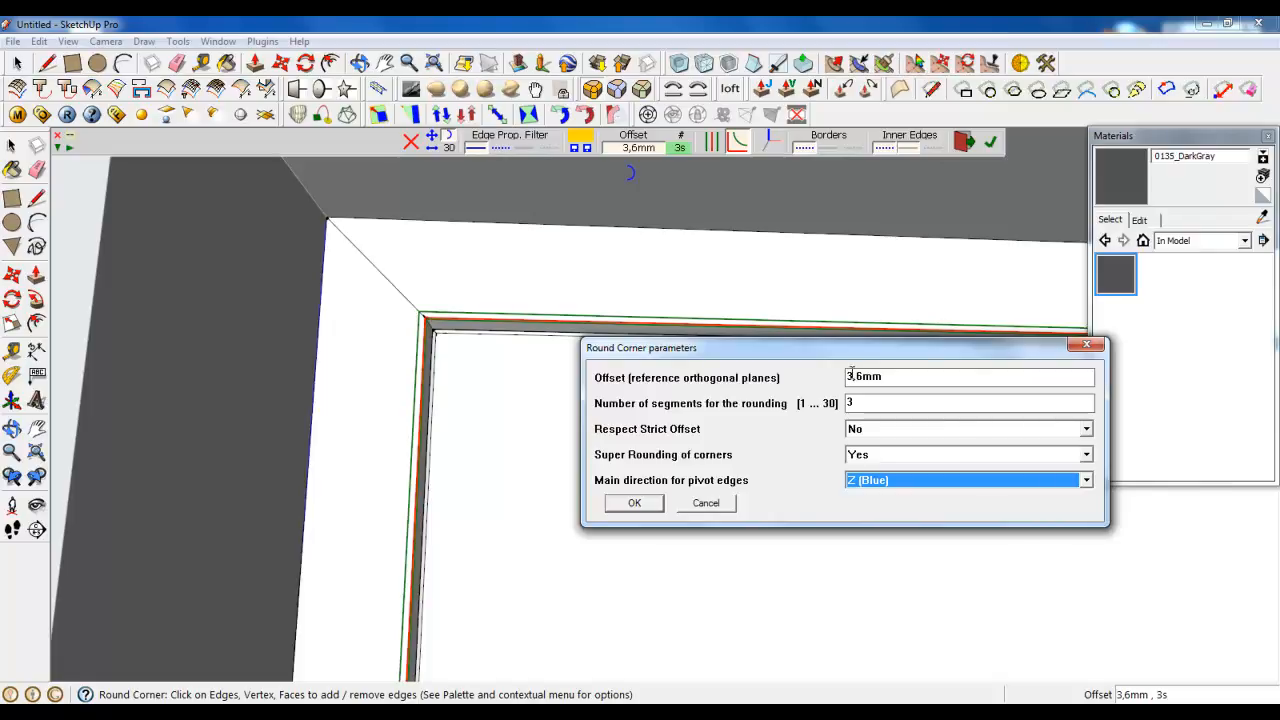
drag(847, 376, 853, 377)
text(4)
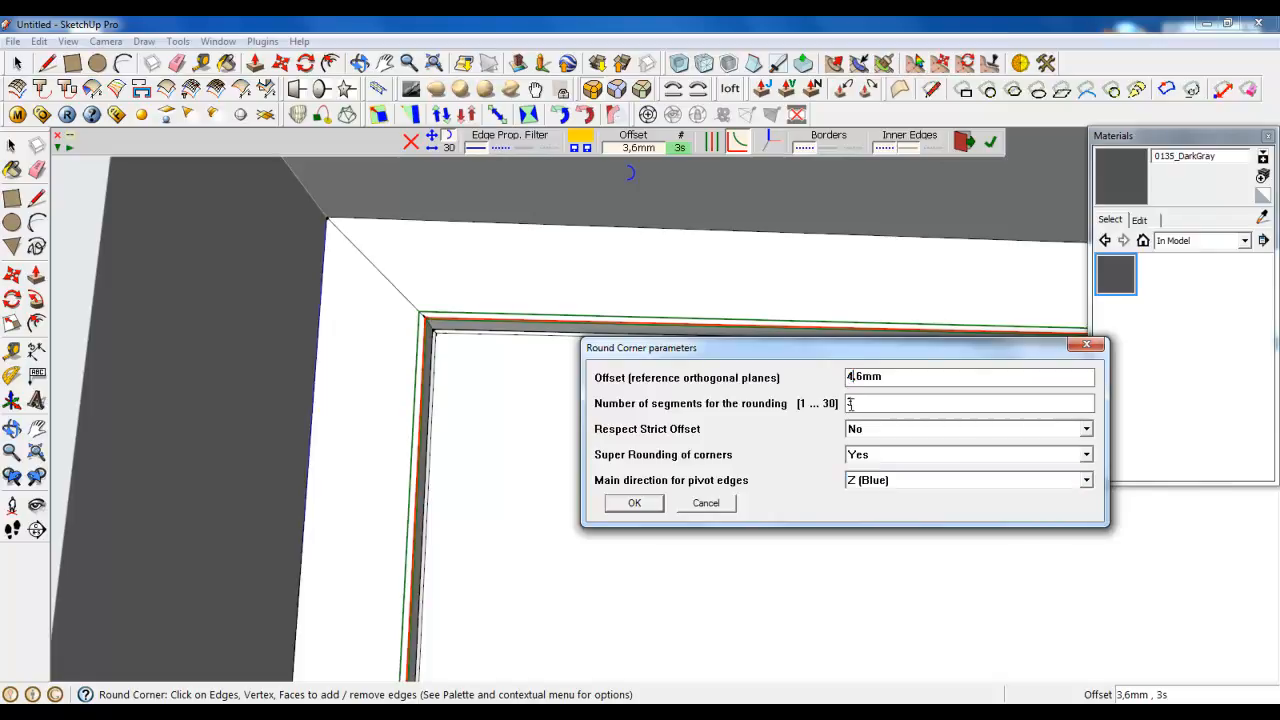
key(Tab)
click(651, 505)
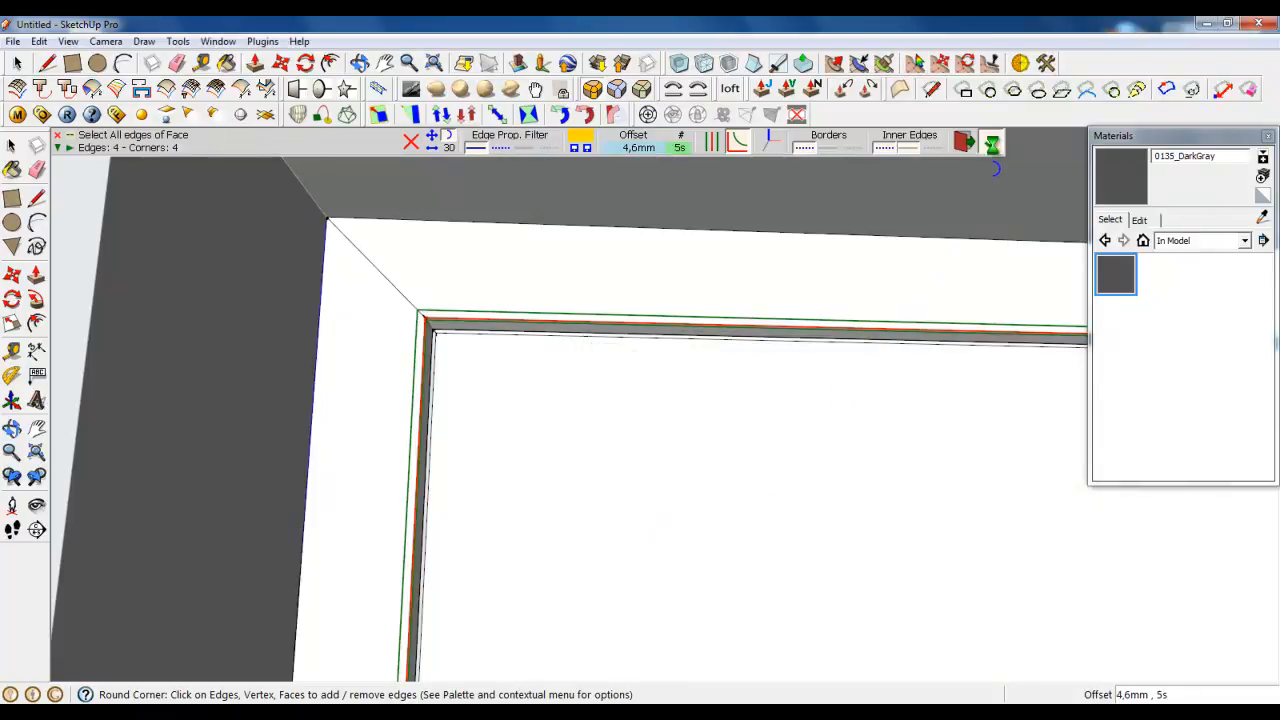
click(20, 63)
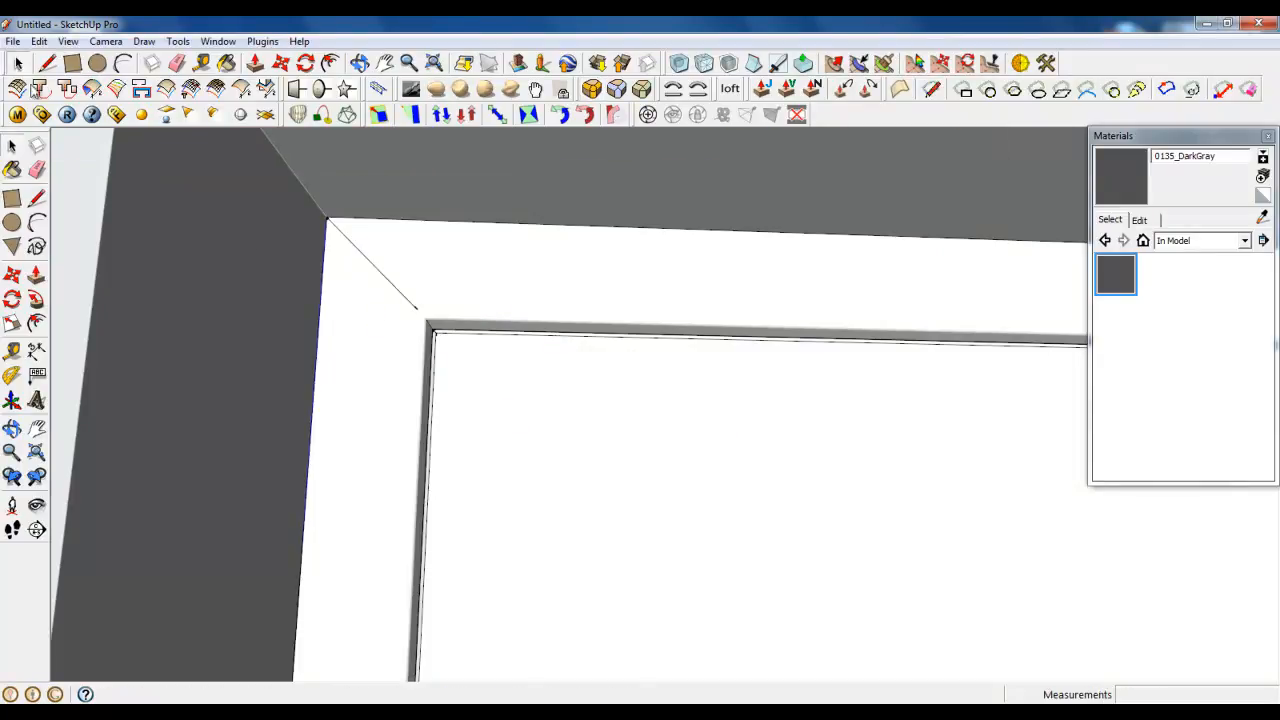
Step: Turn on hidden geometry to examine the rounding at the frame's upper left inner corner, and turn it off again
middle_drag(620, 410, 258, 273)
click(68, 41)
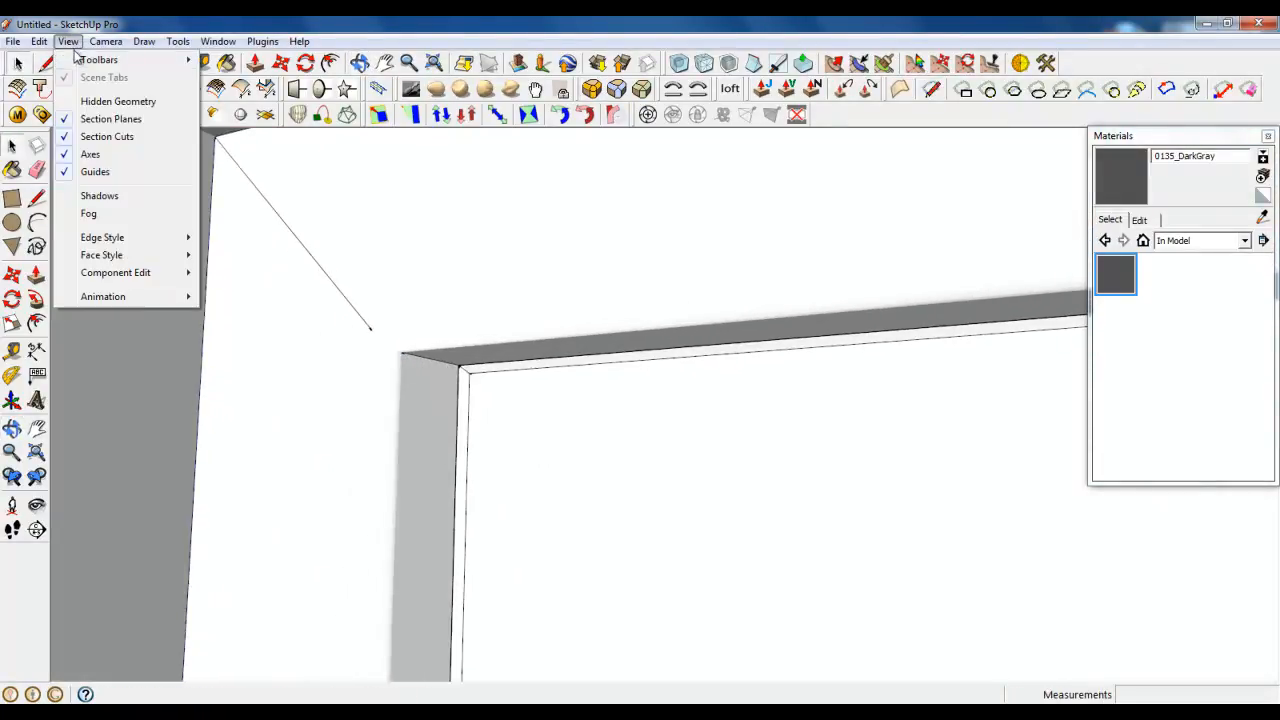
click(92, 102)
middle_drag(149, 171, 374, 446)
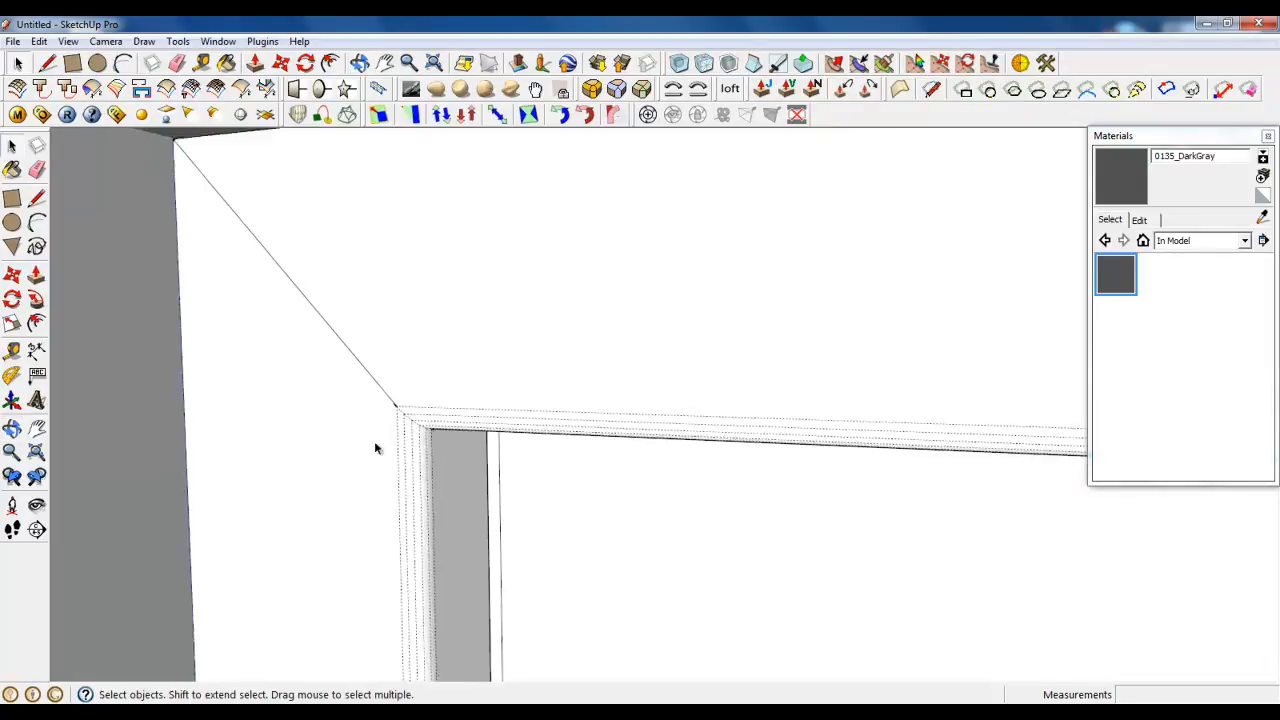
scroll(355, 405, down, 2)
scroll(355, 405, down, 6)
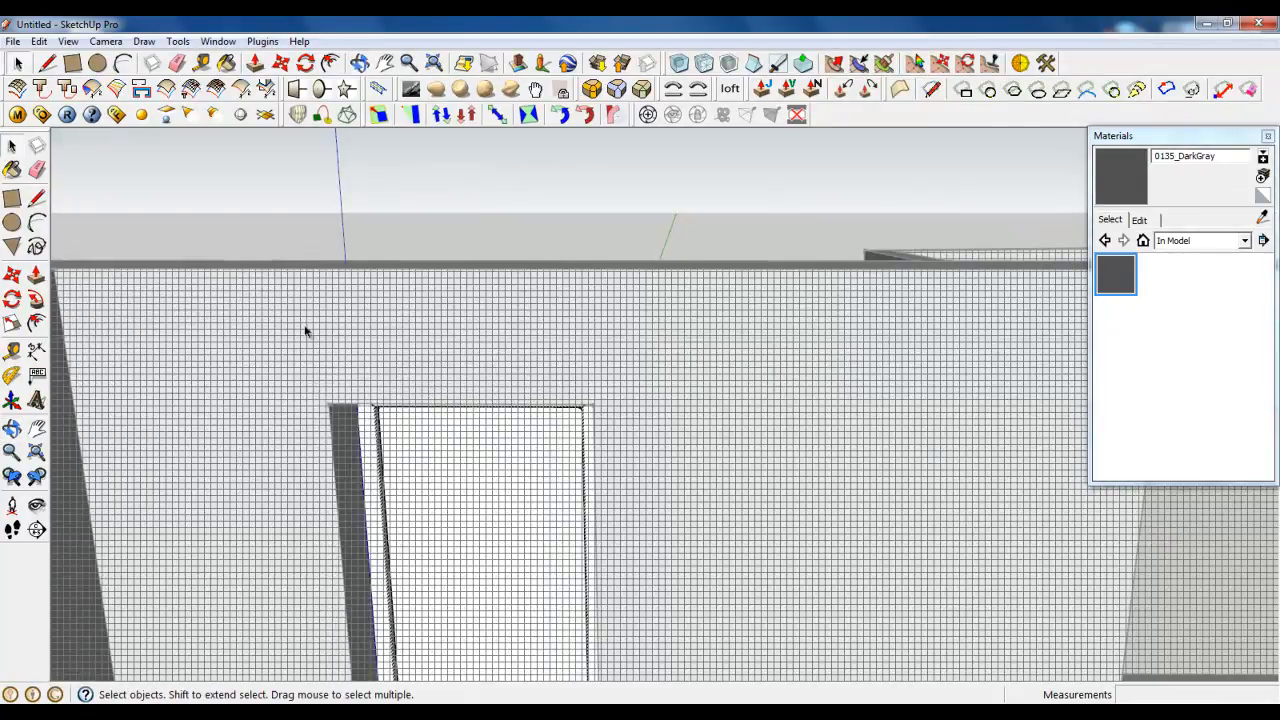
click(68, 41)
click(88, 102)
Step: Leave the door frame's group and open the house walls for editing near the doorway of the adjacent room
middle_drag(200, 250, 300, 403)
scroll(300, 403, down, 3)
middle_drag(229, 363, 370, 490)
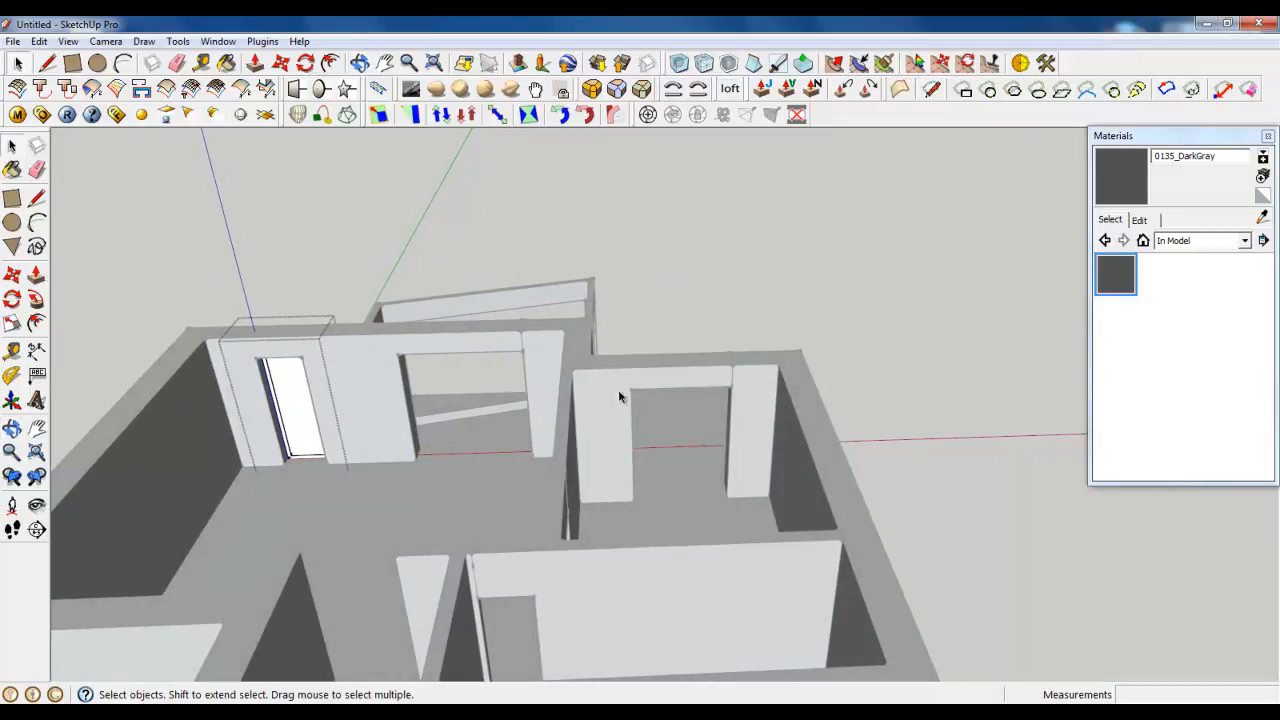
right_click(663, 483)
click(669, 494)
scroll(669, 495, up, 6)
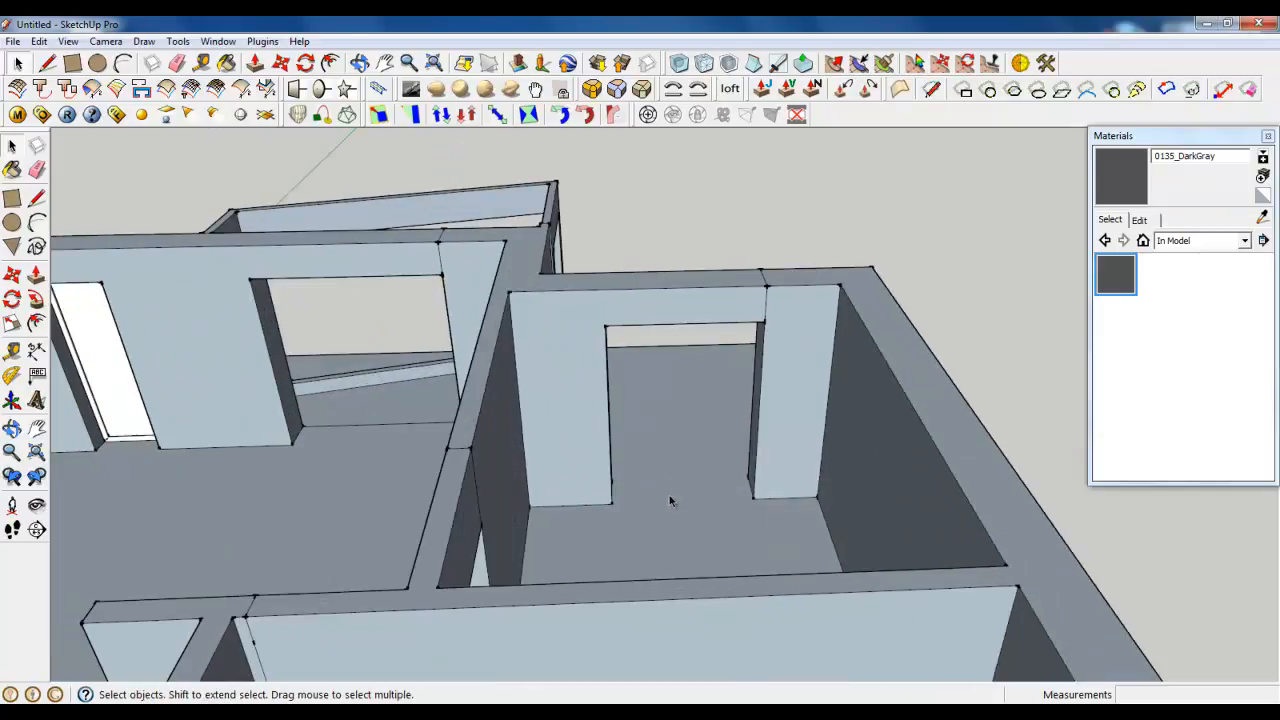
scroll(697, 506, down, 5)
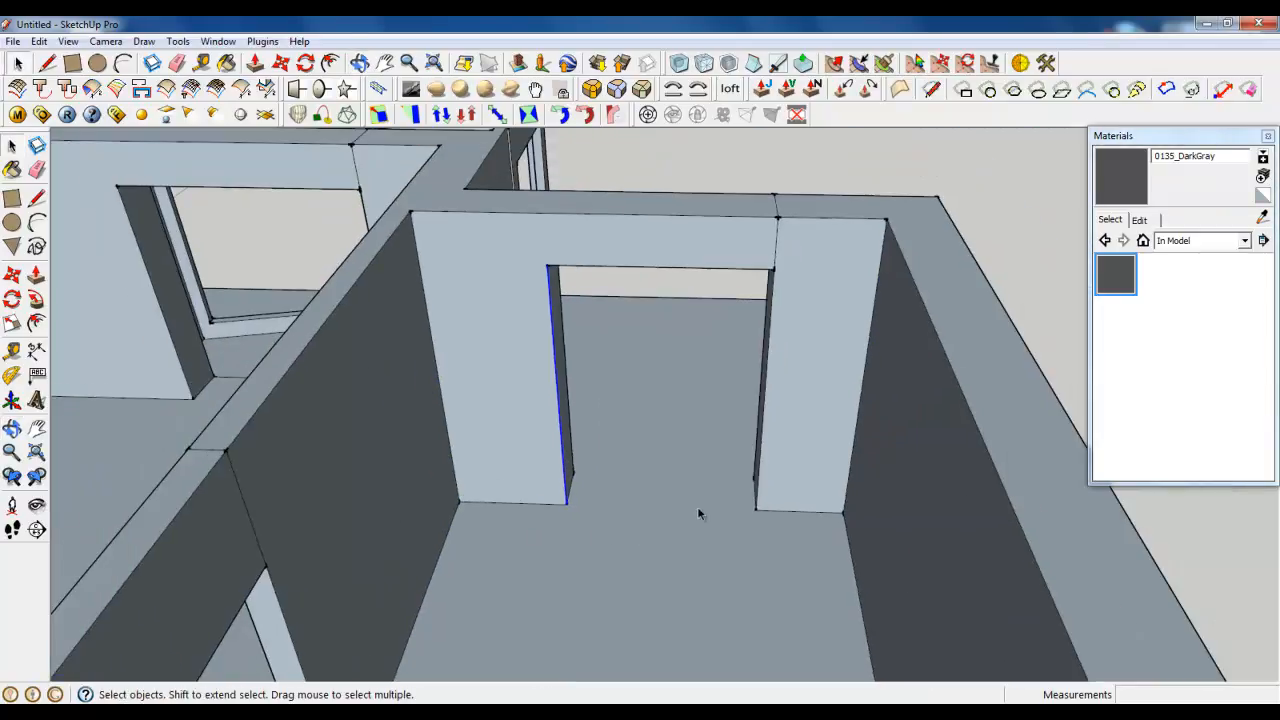
scroll(698, 506, up, 5)
Step: Draw a line up the doorway's left jamb edge from the floor, 500 mm long, and continue it across the jamb's depth
click(72, 63)
scroll(566, 443, up, 3)
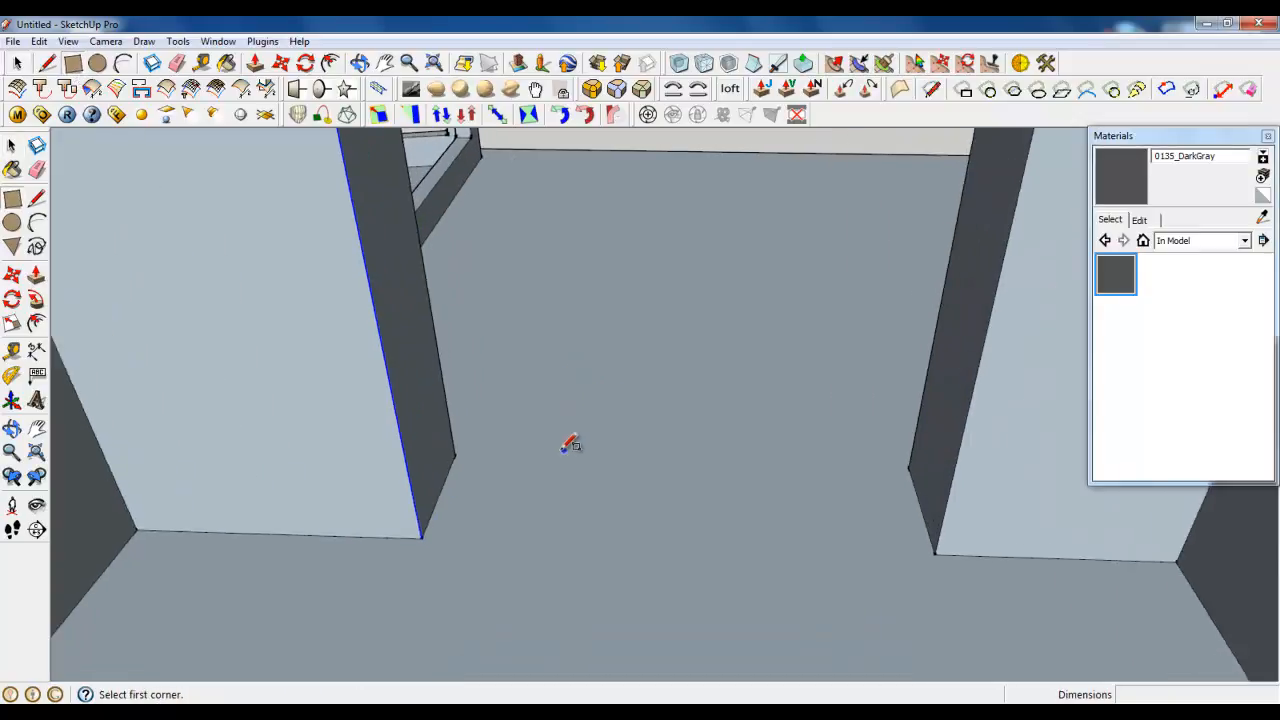
click(48, 64)
click(404, 548)
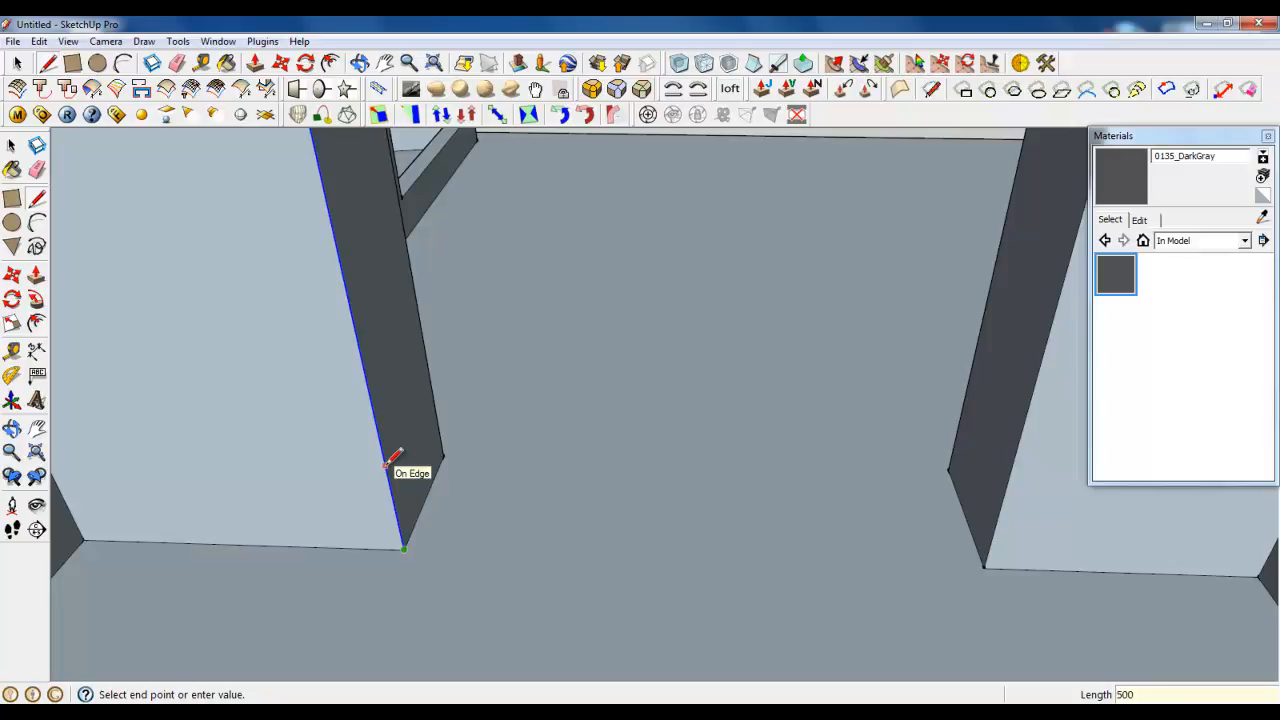
text(500)
key(Return)
click(372, 405)
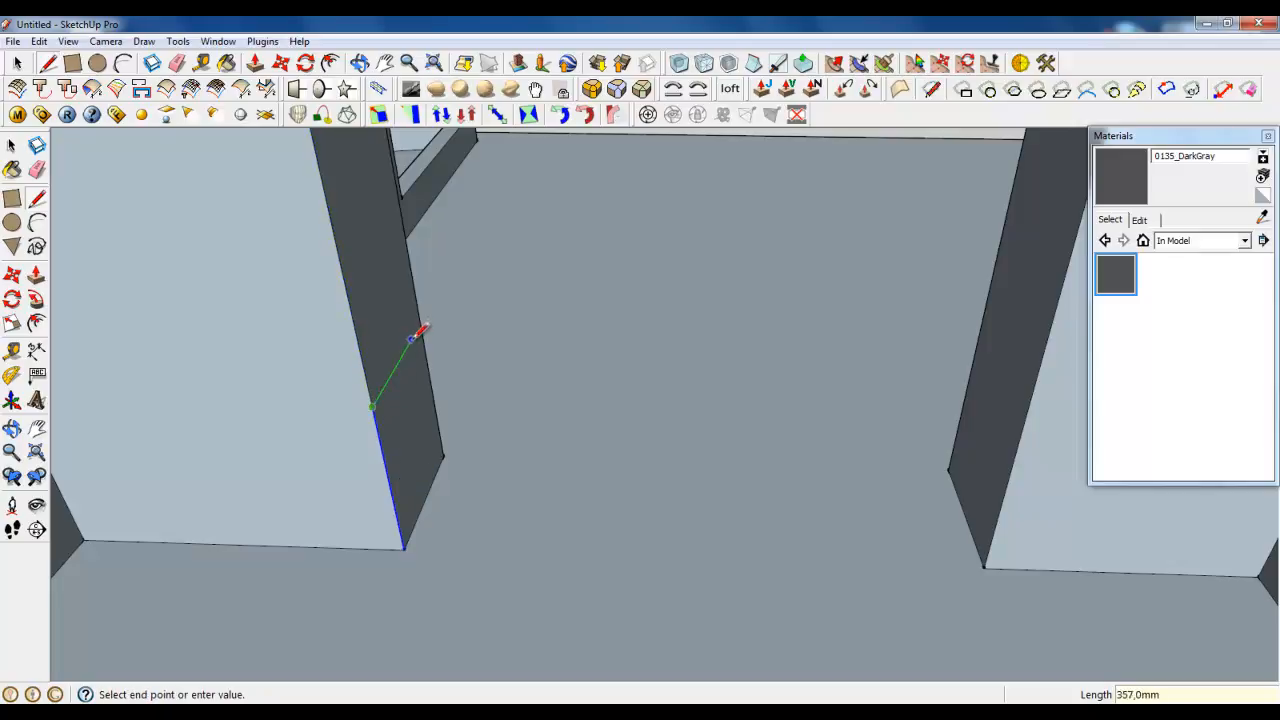
click(425, 320)
Step: Try to extrude the lower part of the left jamb across the opening to the opposite jamb with Push/Pull
click(255, 63)
click(437, 443)
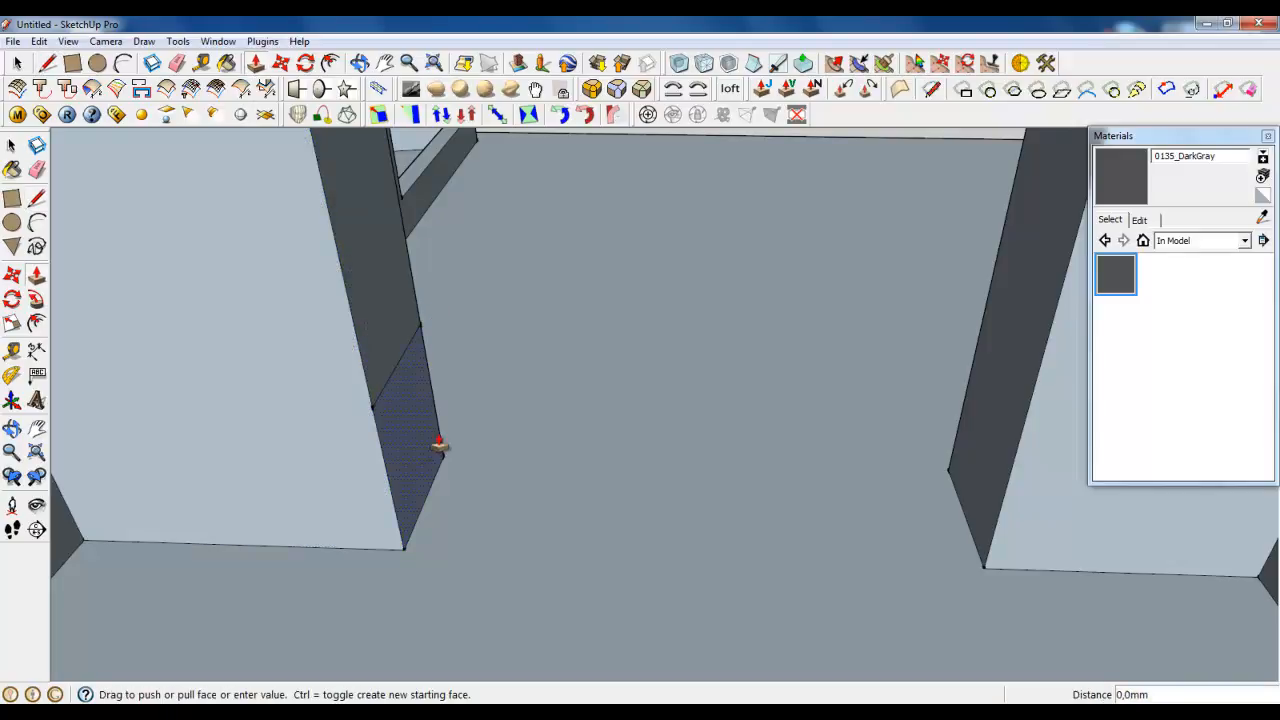
click(1023, 386)
scroll(900, 503, down, 10)
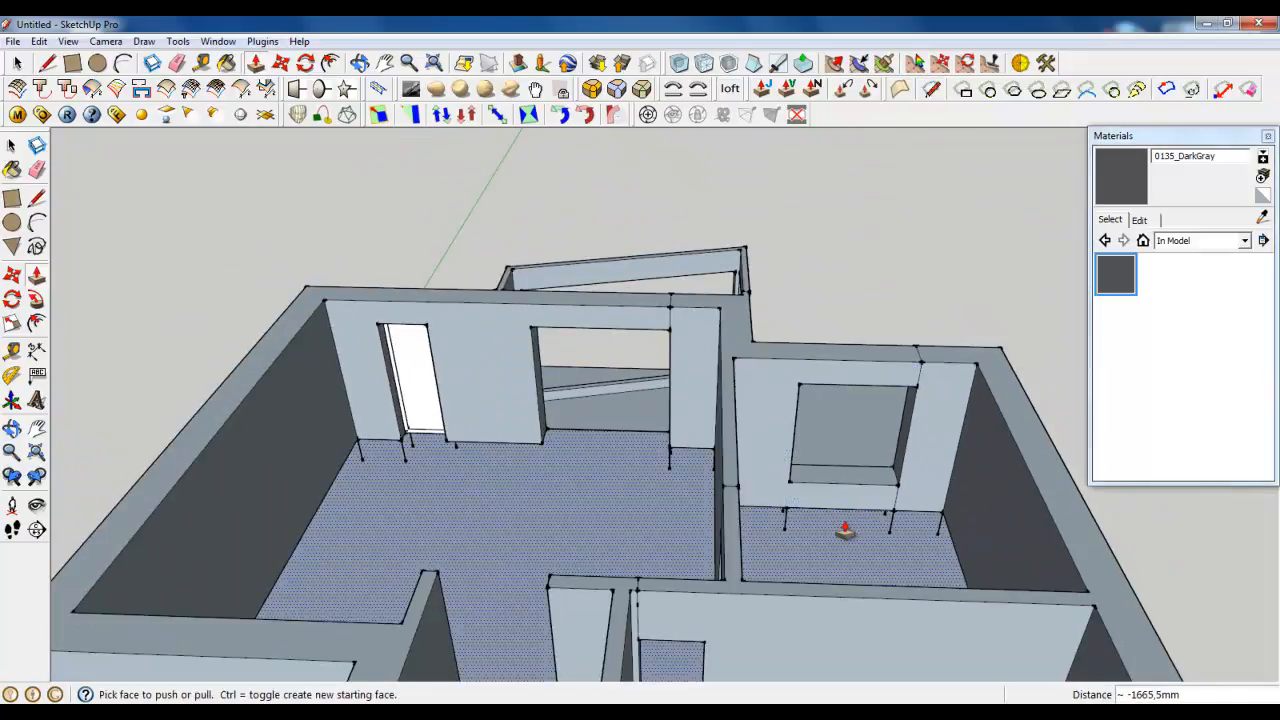
middle_drag(845, 530, 398, 426)
scroll(840, 522, up, 8)
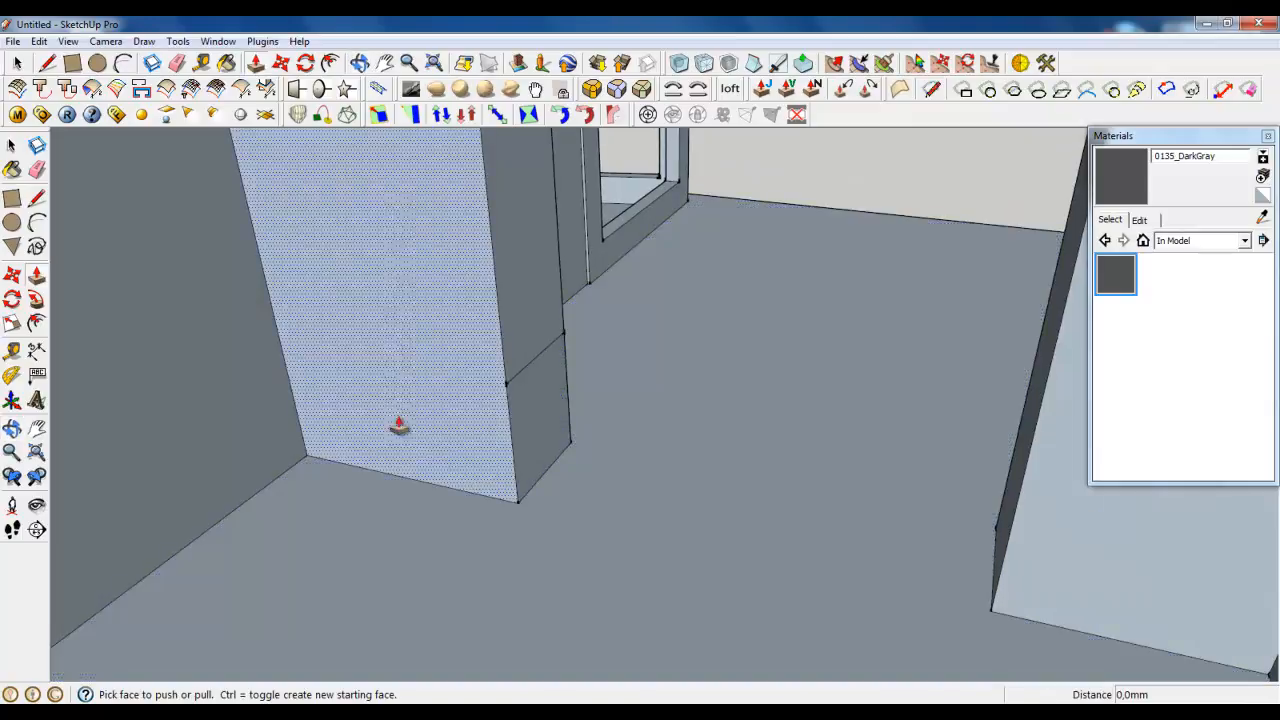
Step: Draw a line along the floor between the doorway's front jamb corners and erase the face filling the opening
key(l)
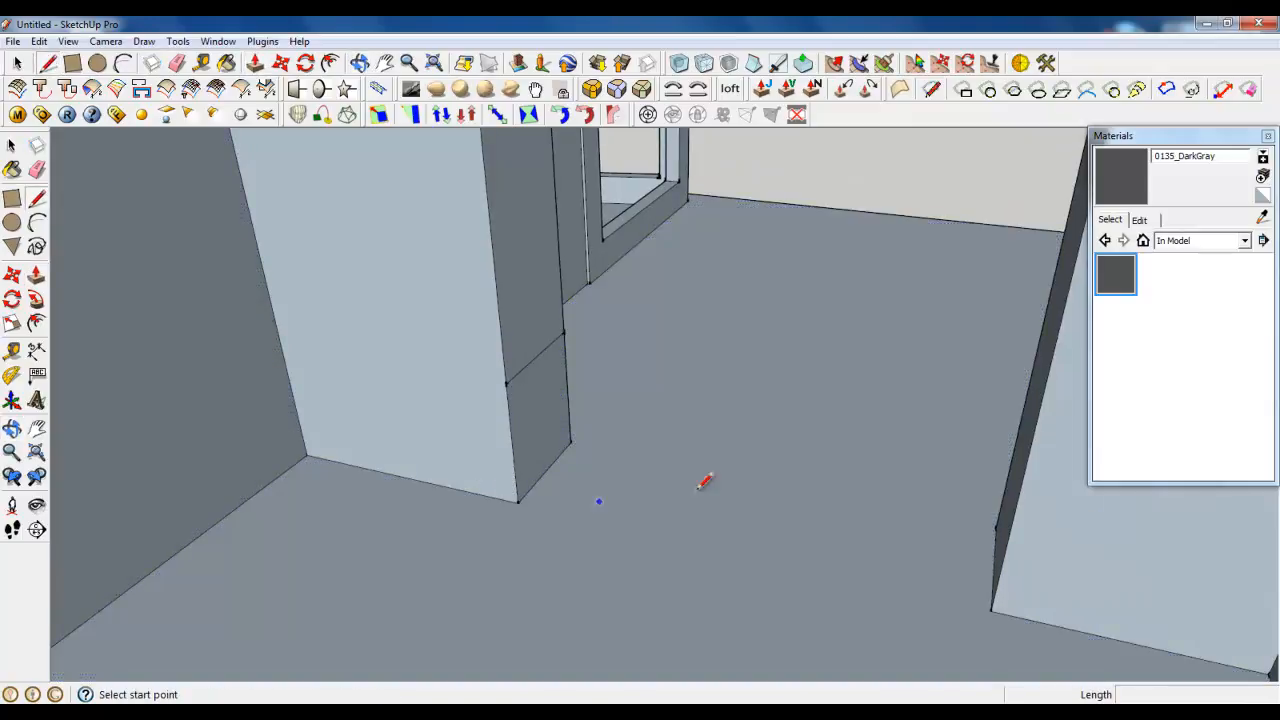
click(520, 500)
click(992, 607)
right_click(927, 522)
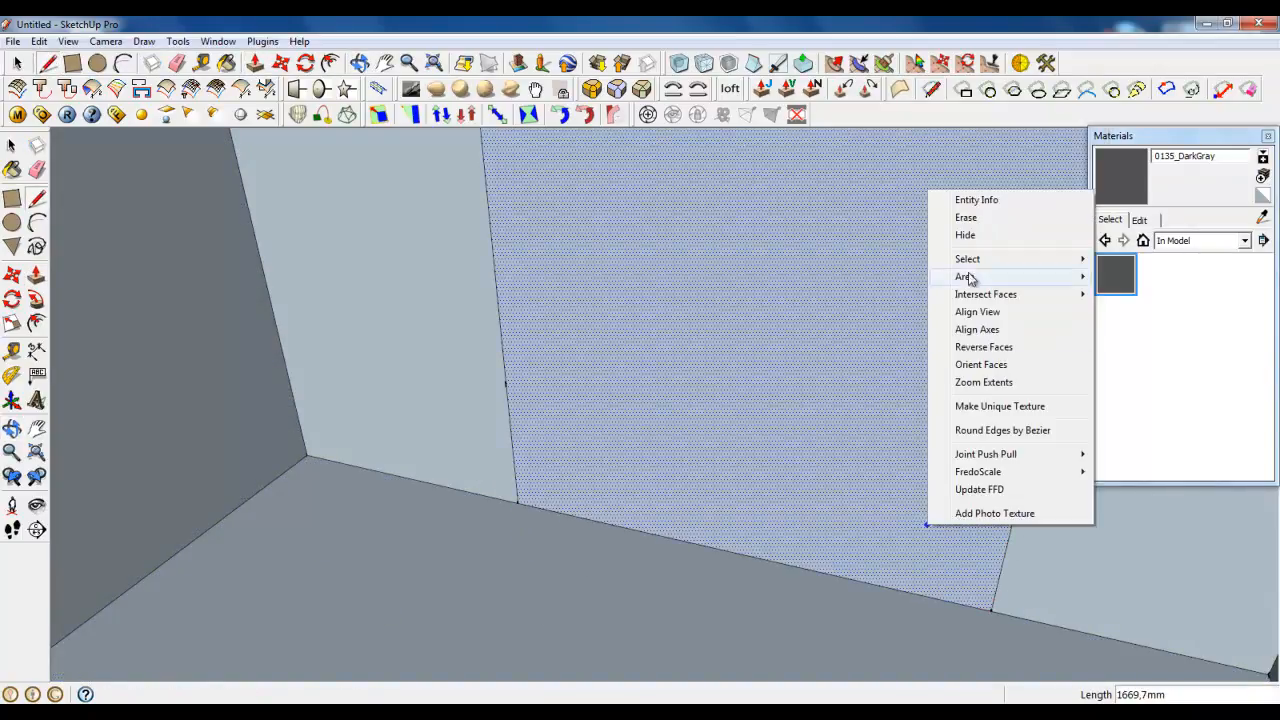
click(966, 217)
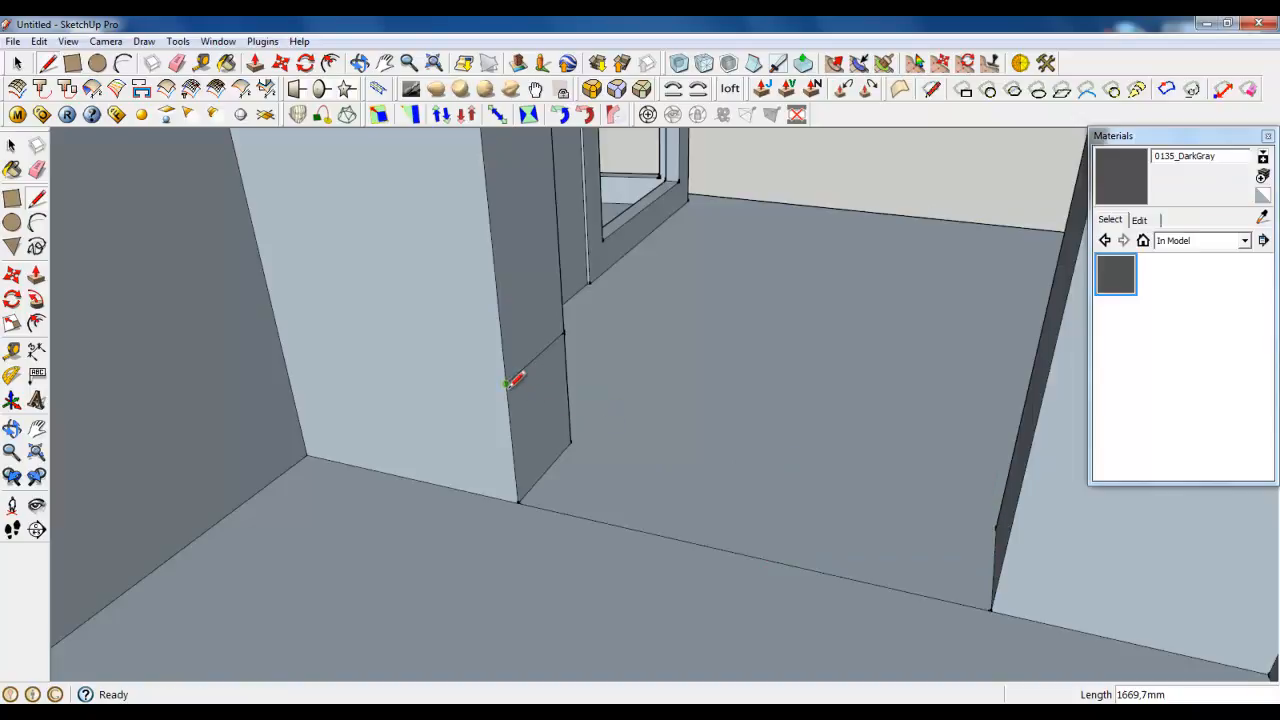
Step: Draw a line across the opening from the 500 mm mark to the opposite jamb and erase the face above it
click(507, 384)
click(1022, 477)
right_click(968, 393)
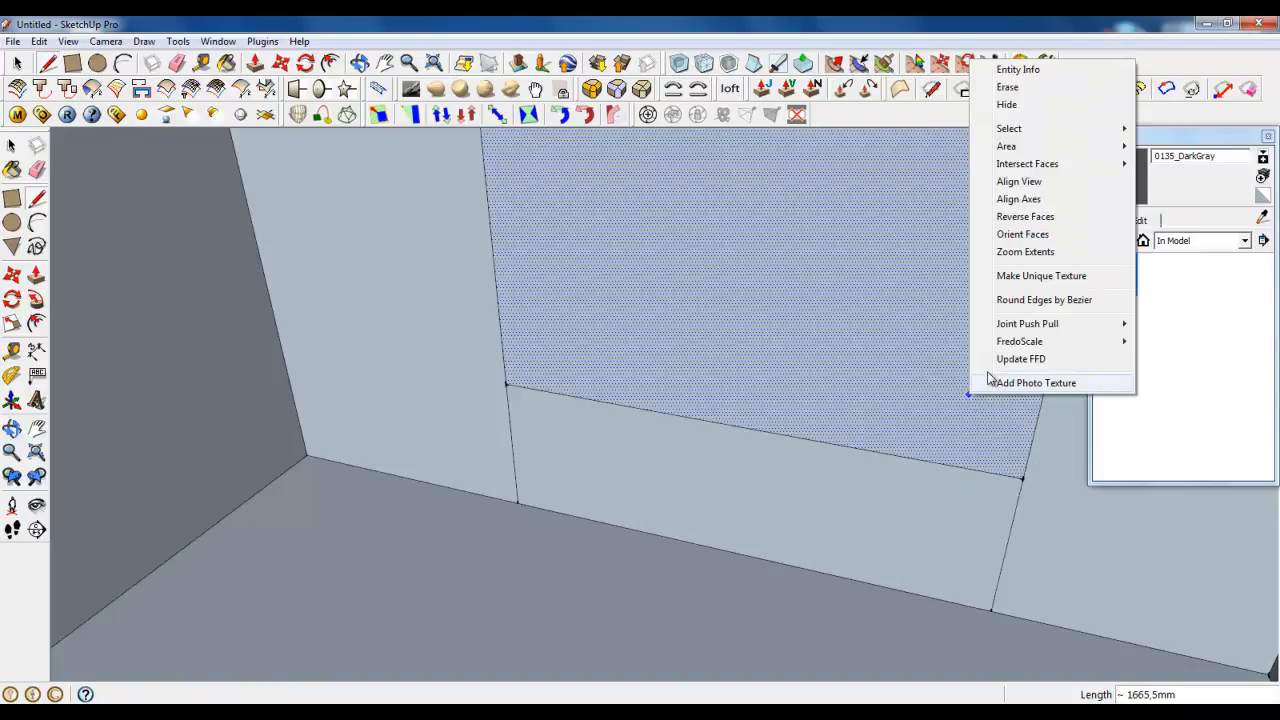
click(1006, 88)
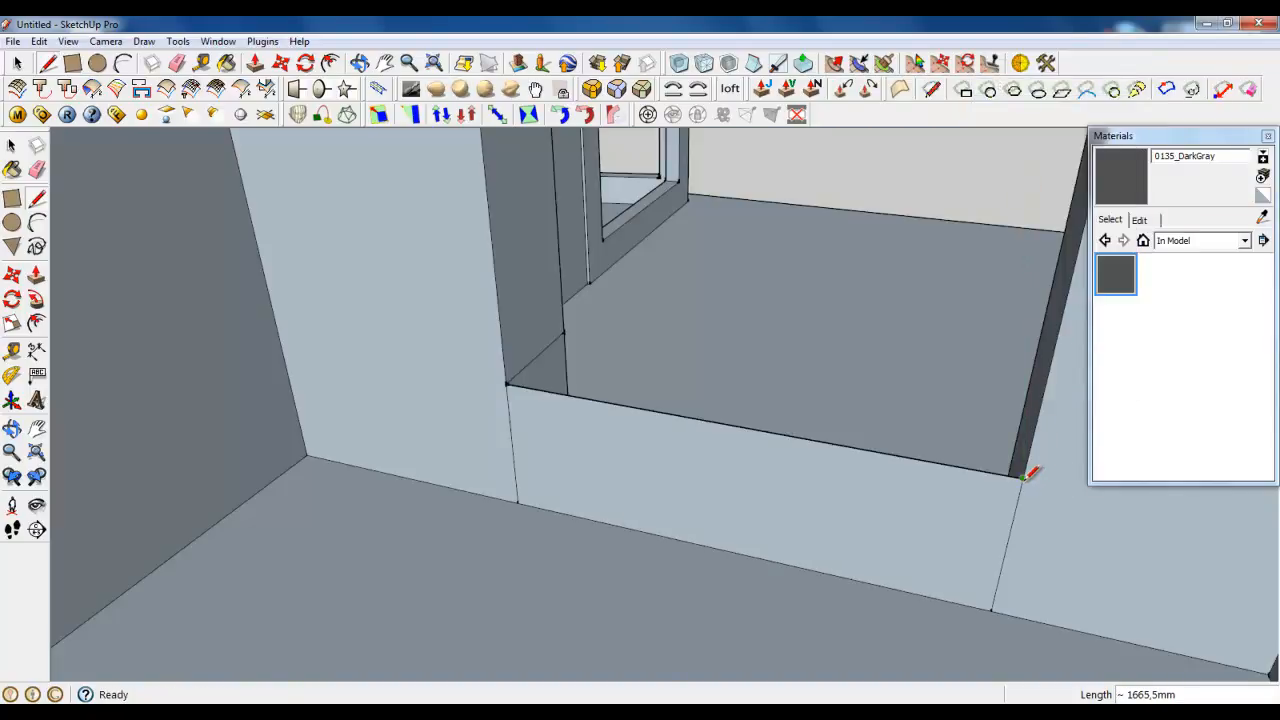
Step: Close the parapet's top with a line between the rear jamb edges and erase the face filling the opening above
click(1024, 404)
click(565, 325)
right_click(608, 312)
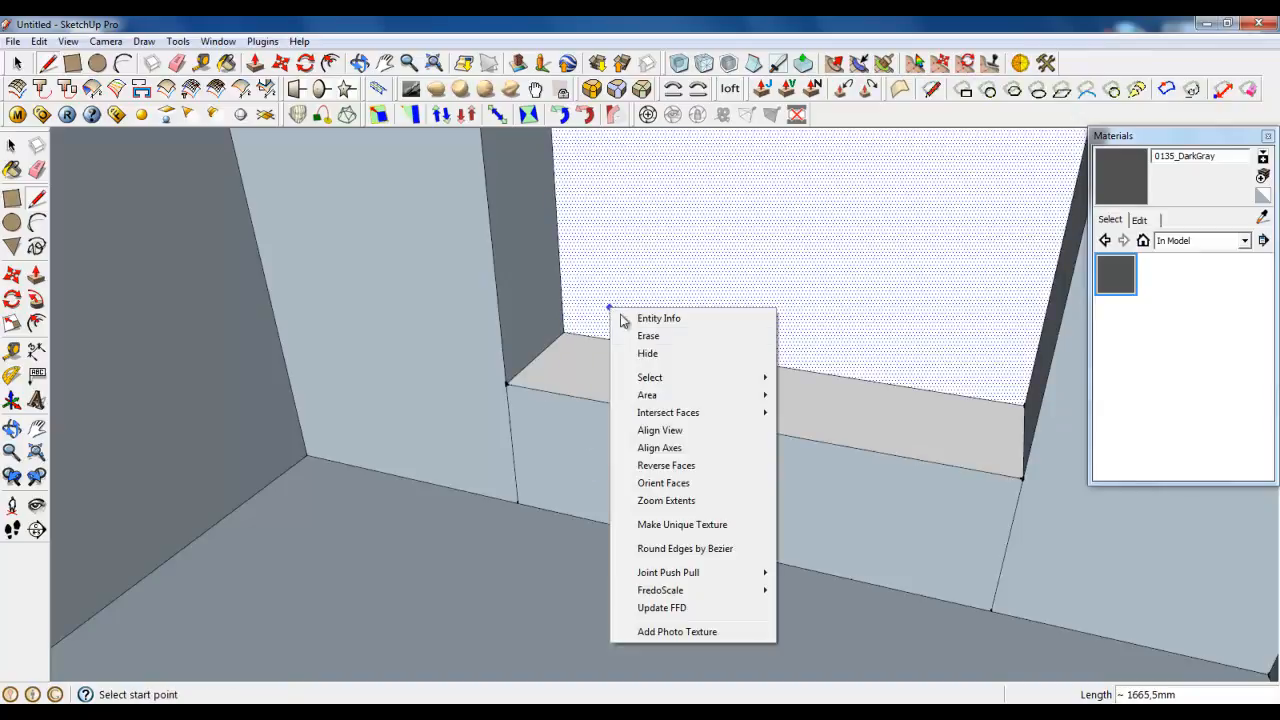
click(645, 345)
mouse_move(651, 434)
middle_down()
mouse_move(745, 553)
mouse_move(672, 370)
middle_up()
scroll(740, 545, down, 4)
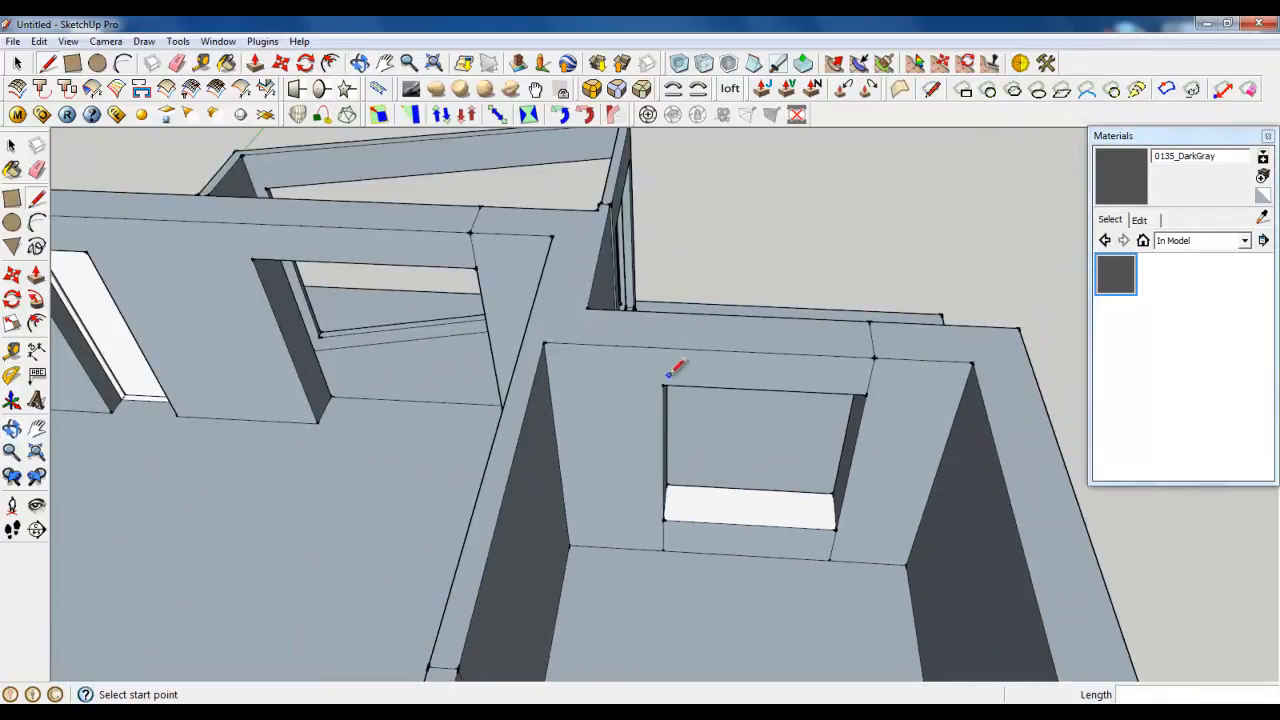
scroll(910, 444, down, 5)
scroll(703, 523, up, 3)
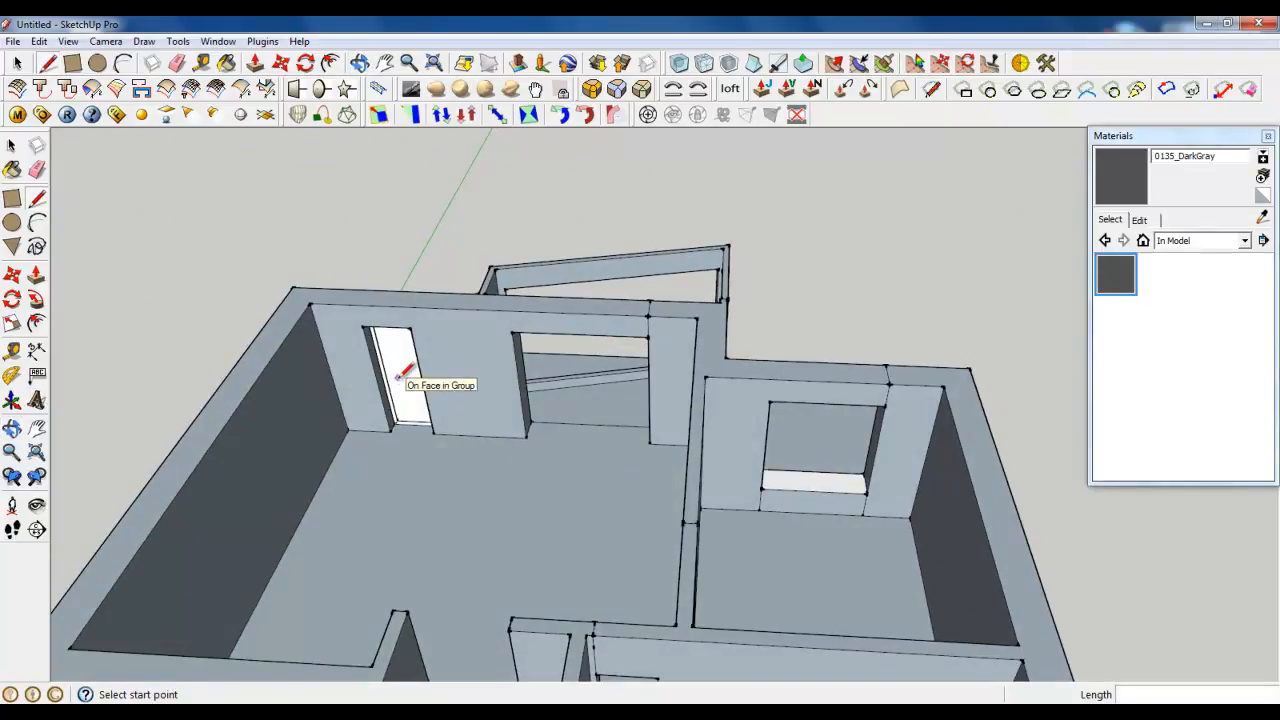
Step: Draw a line across the wide doorway's floor, from the middle of one jamb's base to the opposite jamb
key(space)
mouse_move(347, 449)
middle_down()
mouse_move(677, 514)
mouse_move(640, 494)
mouse_move(537, 487)
mouse_move(764, 339)
middle_up()
scroll(622, 232, up, 3)
scroll(660, 380, up, 3)
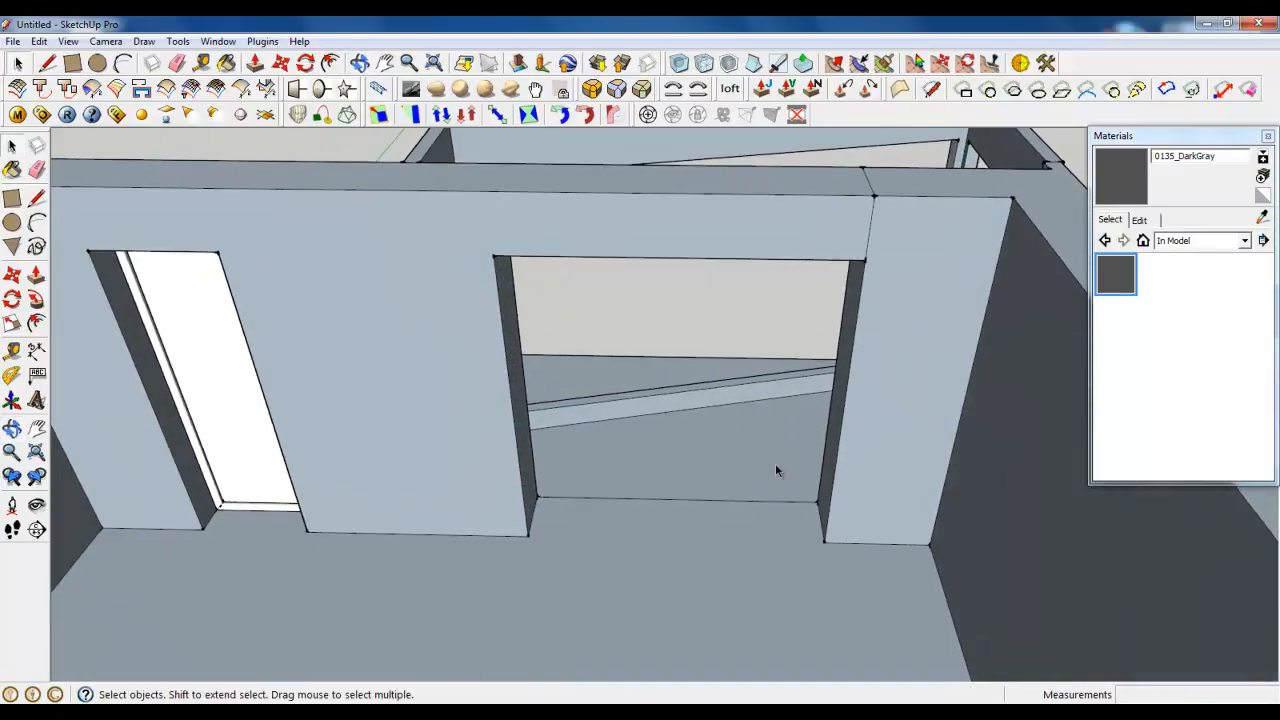
click(47, 63)
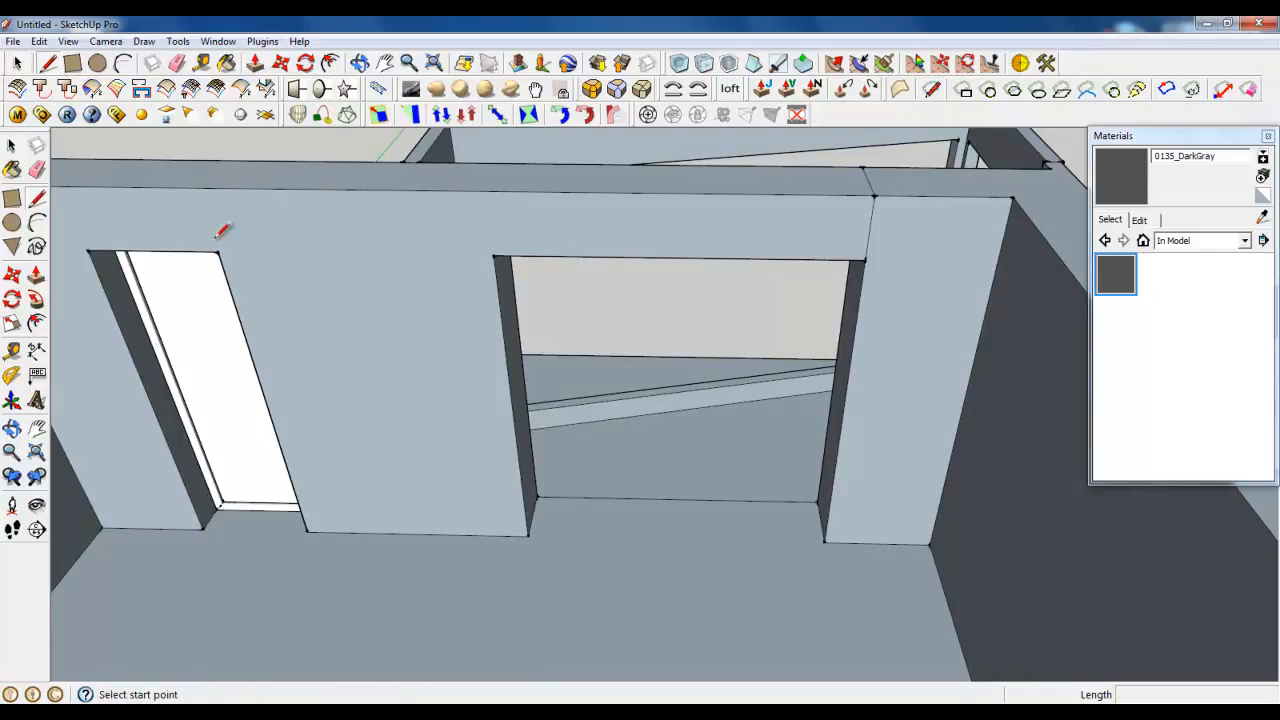
scroll(760, 536, up, 5)
middle_drag(566, 526, 560, 522)
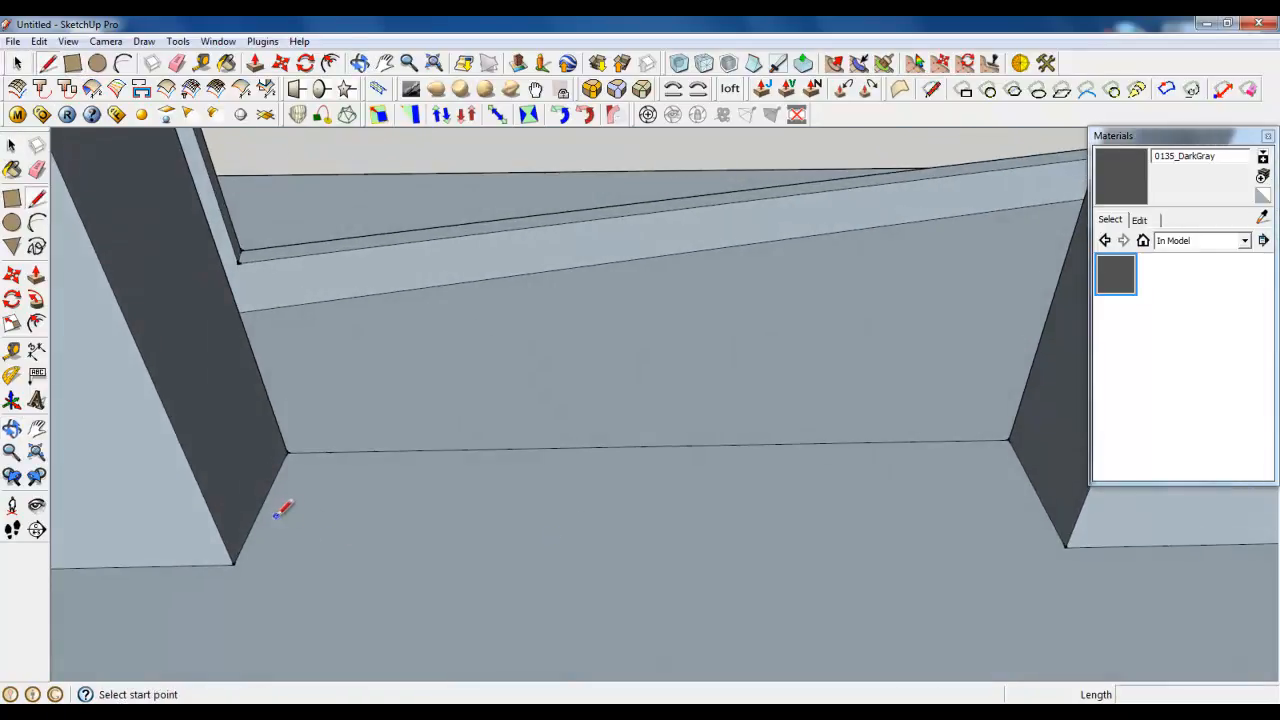
click(262, 504)
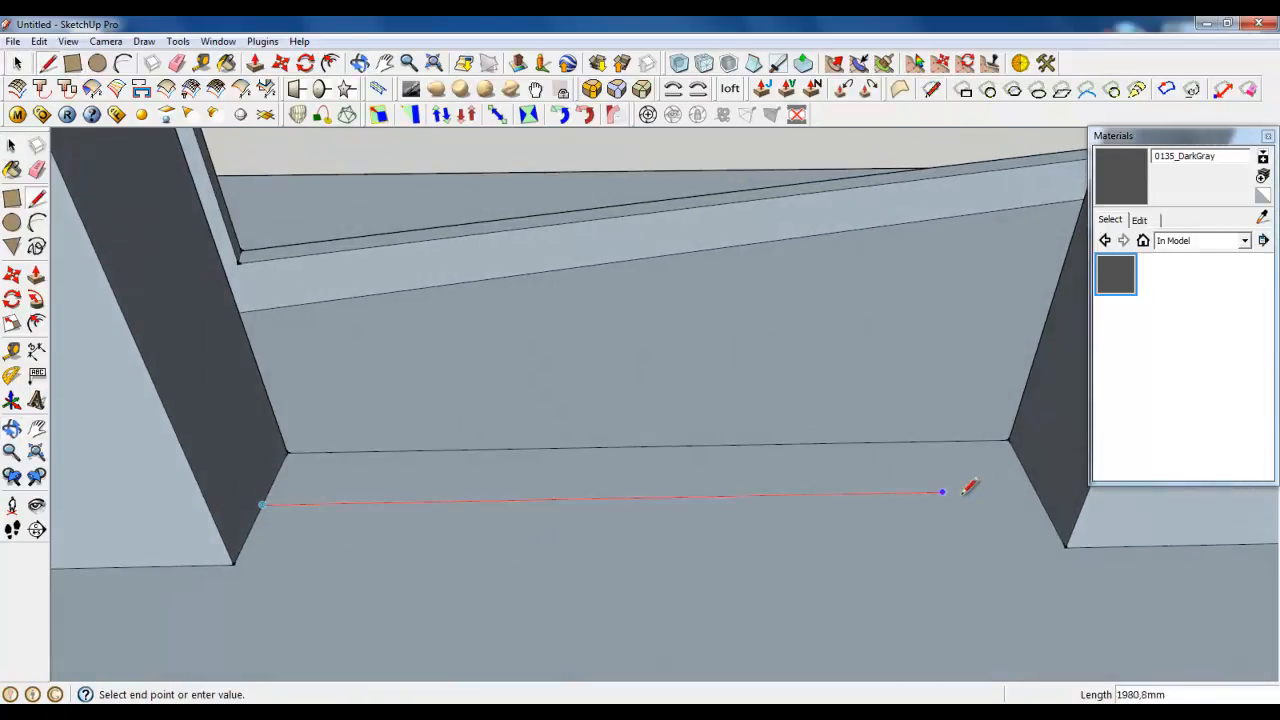
click(1034, 489)
Step: Draw a second parallel line across the wide doorway's floor to form a narrow strip for the door frame
scroll(1020, 493, down, 2)
scroll(466, 505, up, 6)
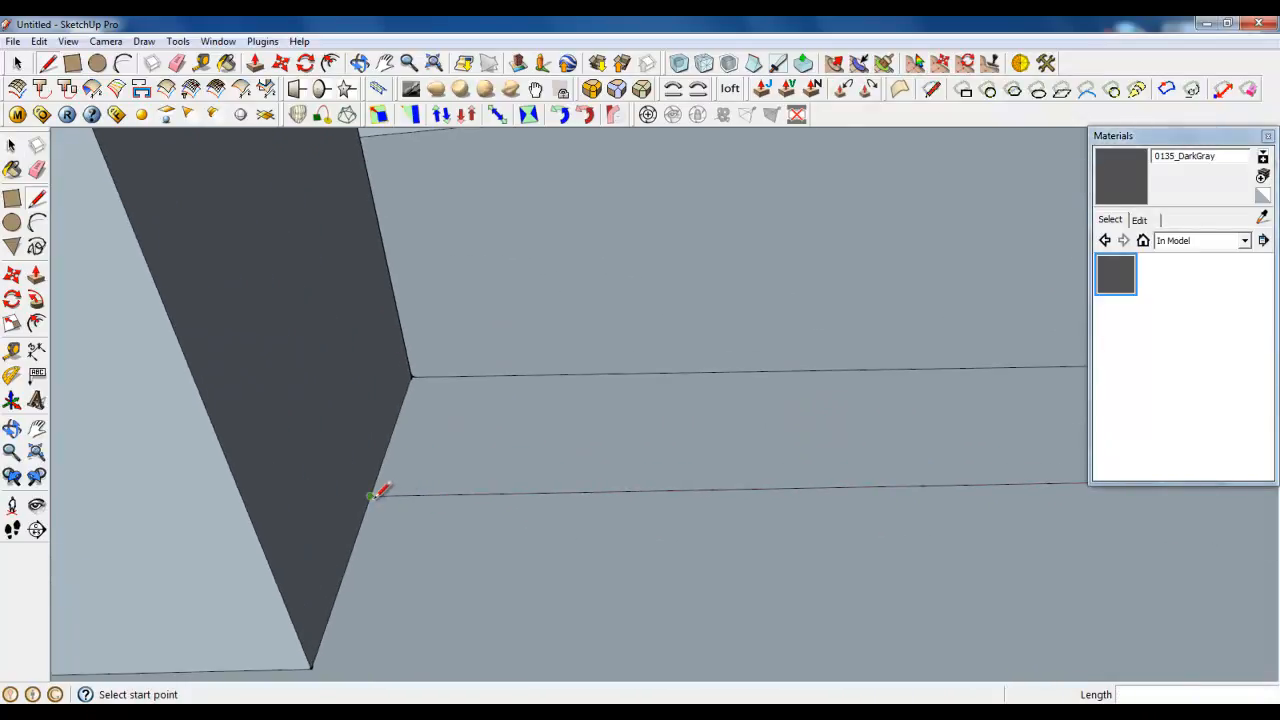
click(370, 495)
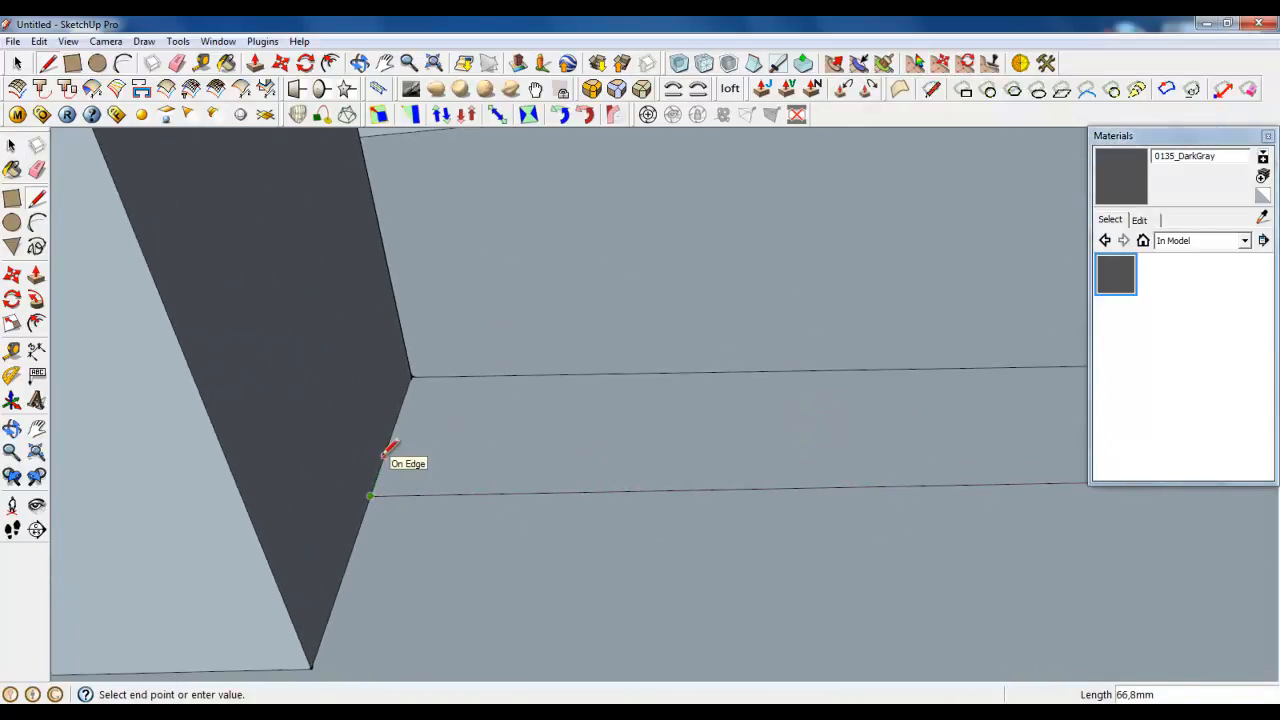
key(Return)
click(383, 458)
scroll(326, 550, down, 5)
middle_drag(328, 548, 491, 600)
click(984, 464)
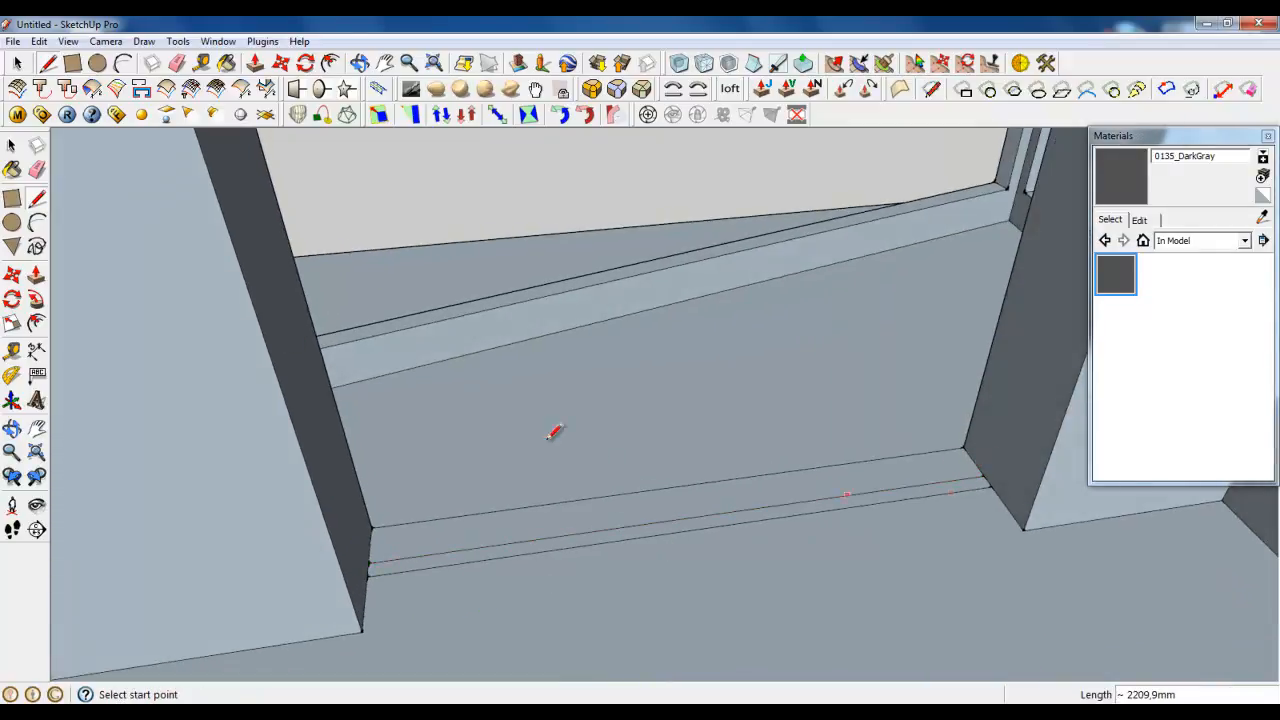
Step: Make the narrow floor strip and its edges a group and open the group for editing
click(19, 63)
scroll(467, 549, up, 3)
right_click(473, 581)
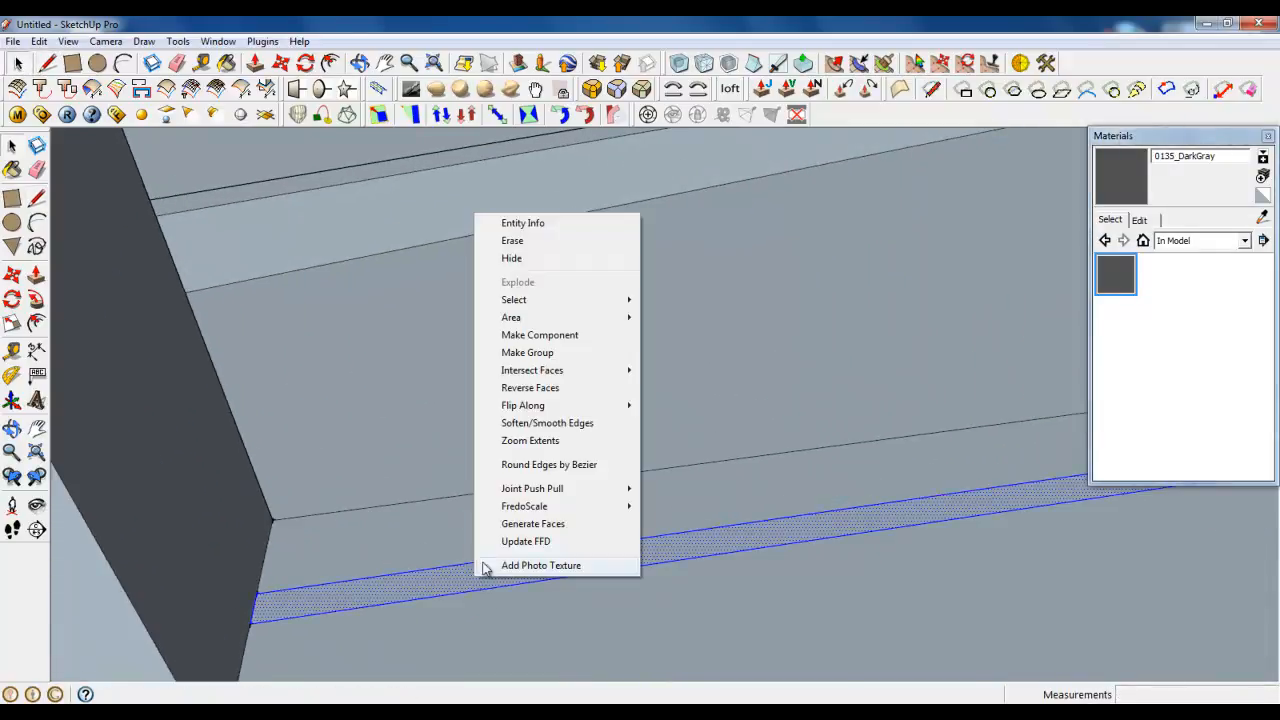
click(527, 352)
double_click(535, 570)
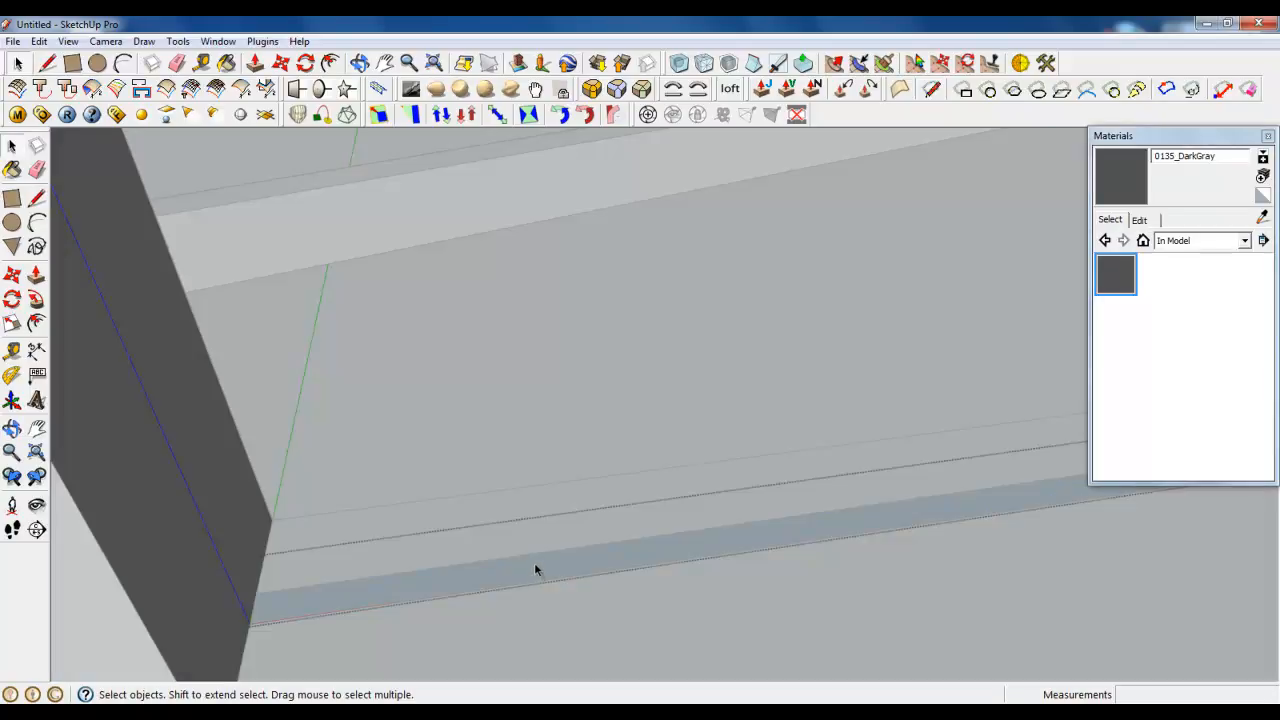
Step: Extrude the strip upward 2300 mm to the head of the doorway with Push/Pull
click(255, 63)
click(429, 586)
scroll(446, 666, down, 5)
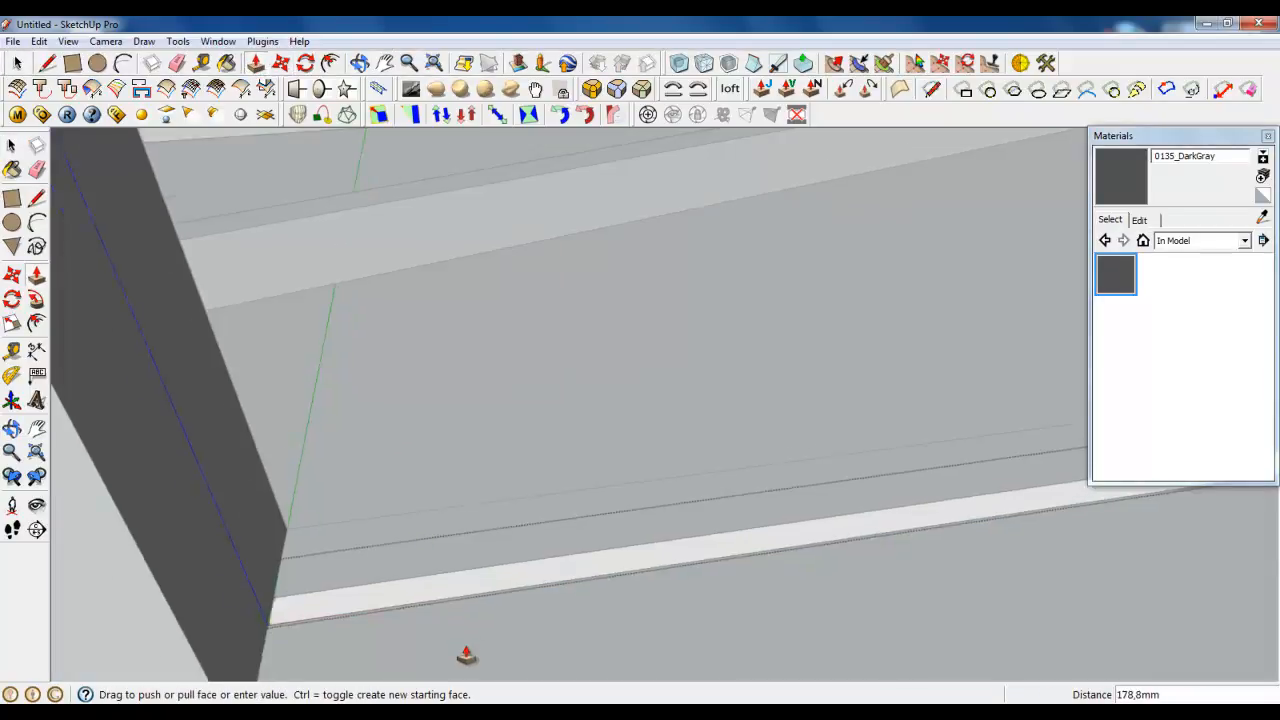
click(343, 403)
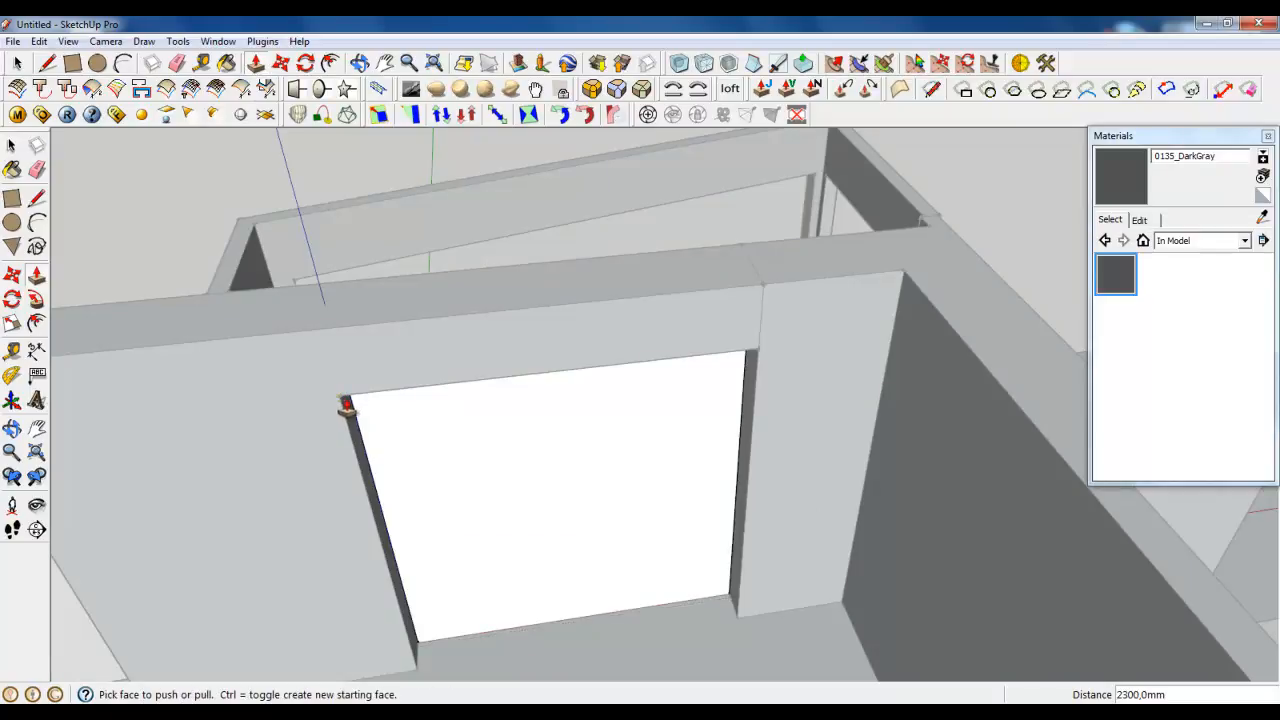
Step: Offset the door panel's front face outline inward to define the frame's border
middle_drag(343, 405, 412, 432)
click(331, 63)
click(520, 330)
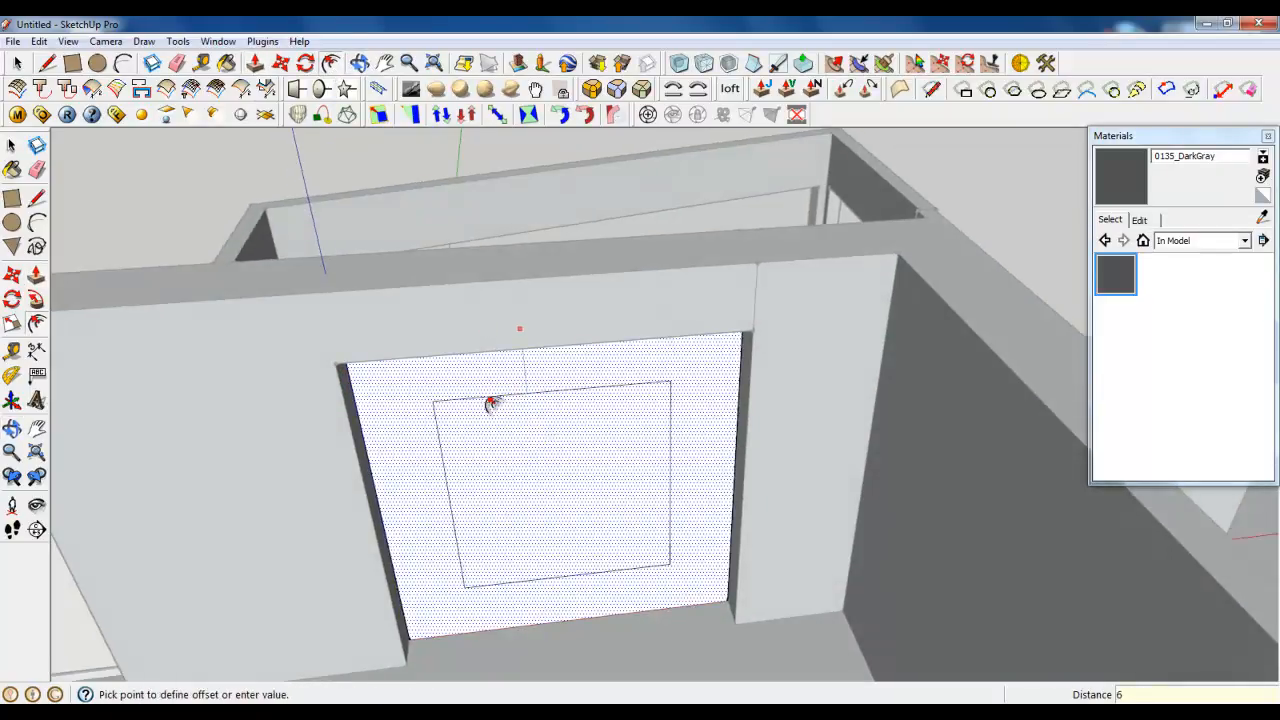
key(Return)
Step: Push the inner face back 60 mm through the panel to open up the frame
click(255, 63)
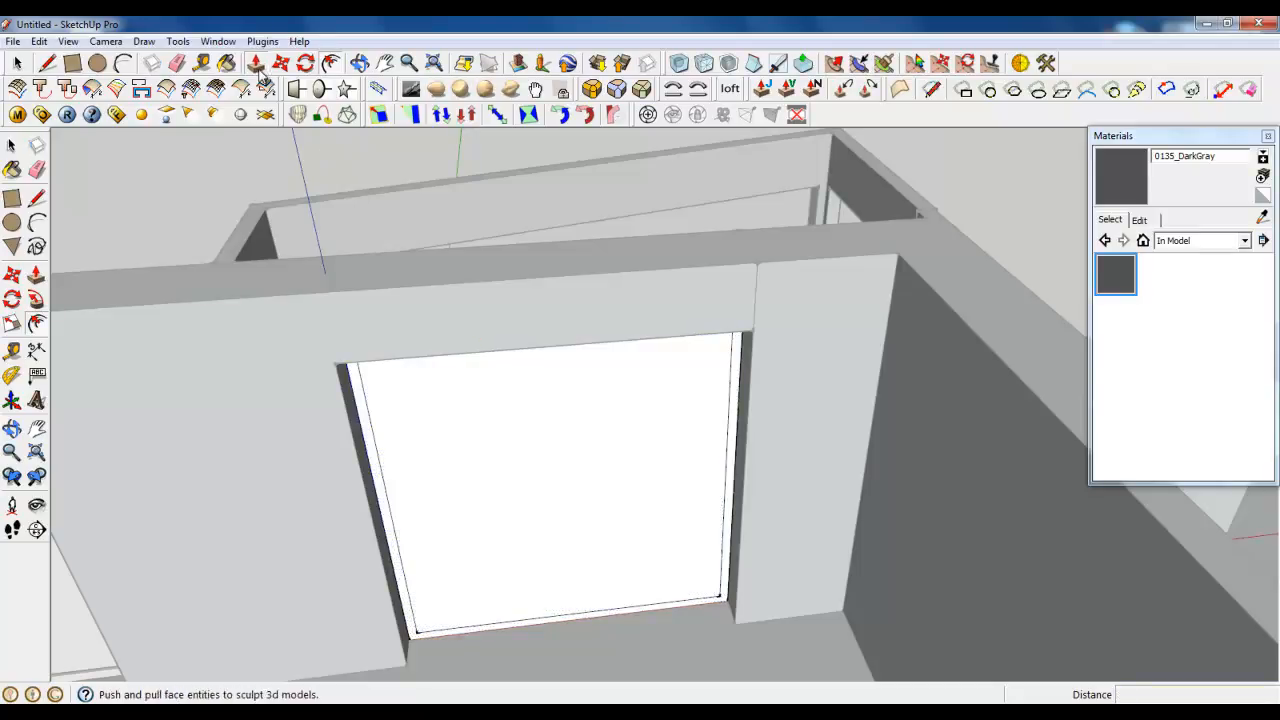
click(528, 557)
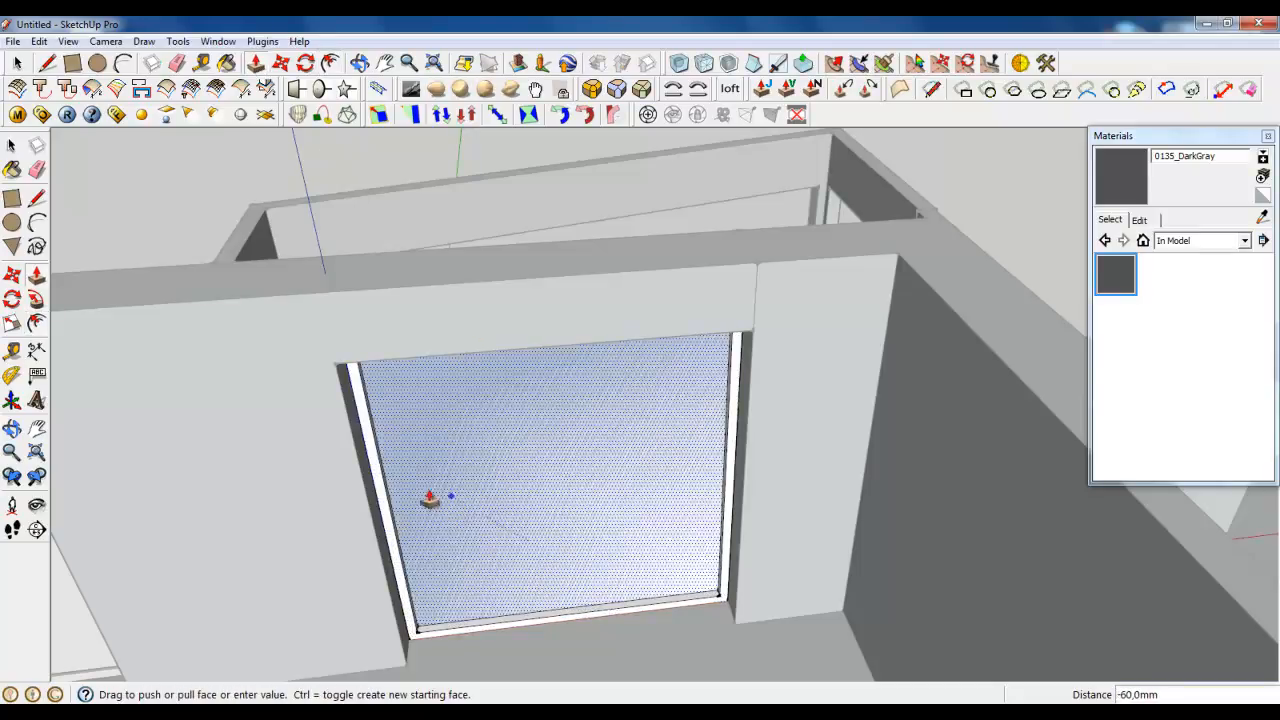
middle_drag(450, 355, 1083, 466)
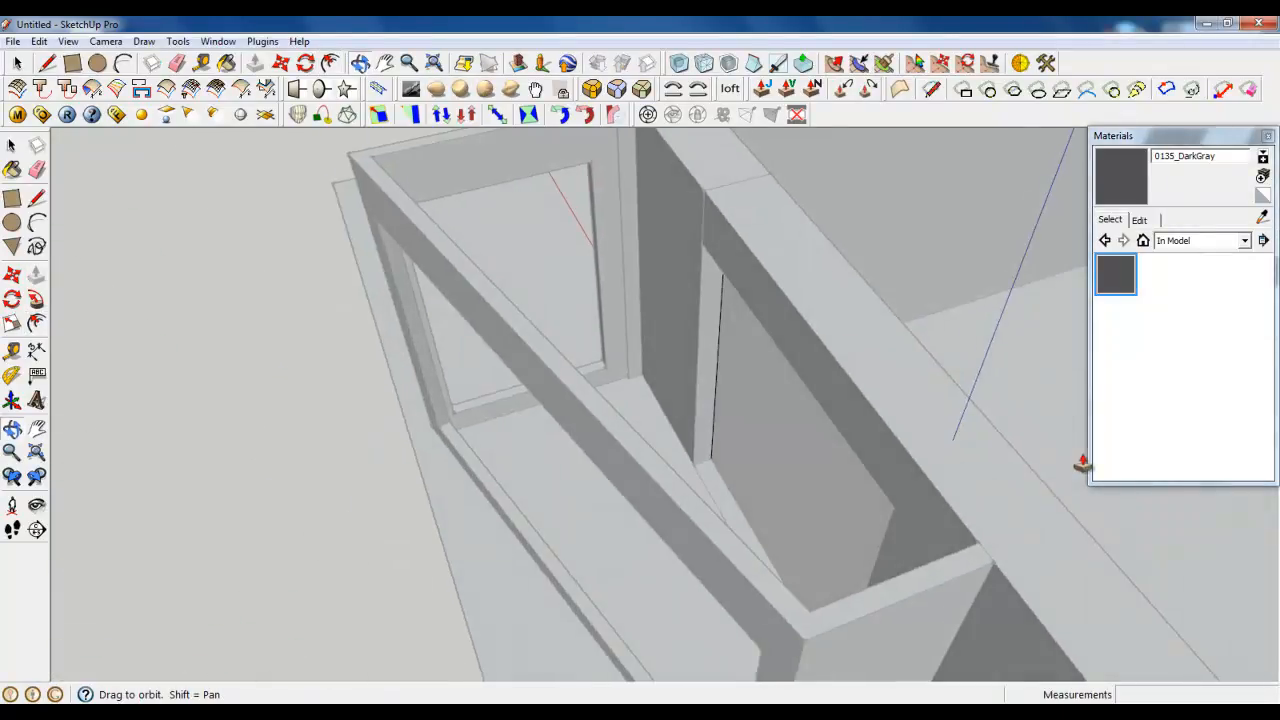
click(796, 455)
middle_drag(796, 455, 556, 543)
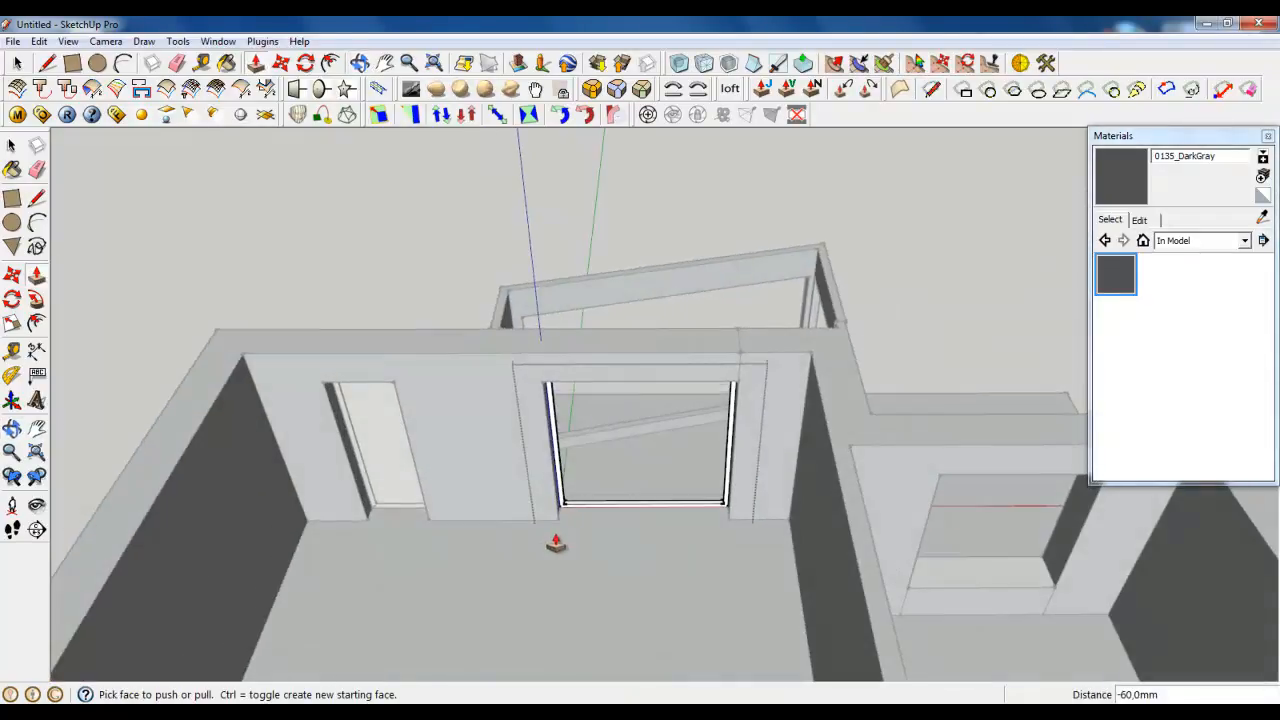
Step: Divide the frame's bottom inner front edge into 3 equal segments
click(19, 64)
scroll(636, 493, up, 6)
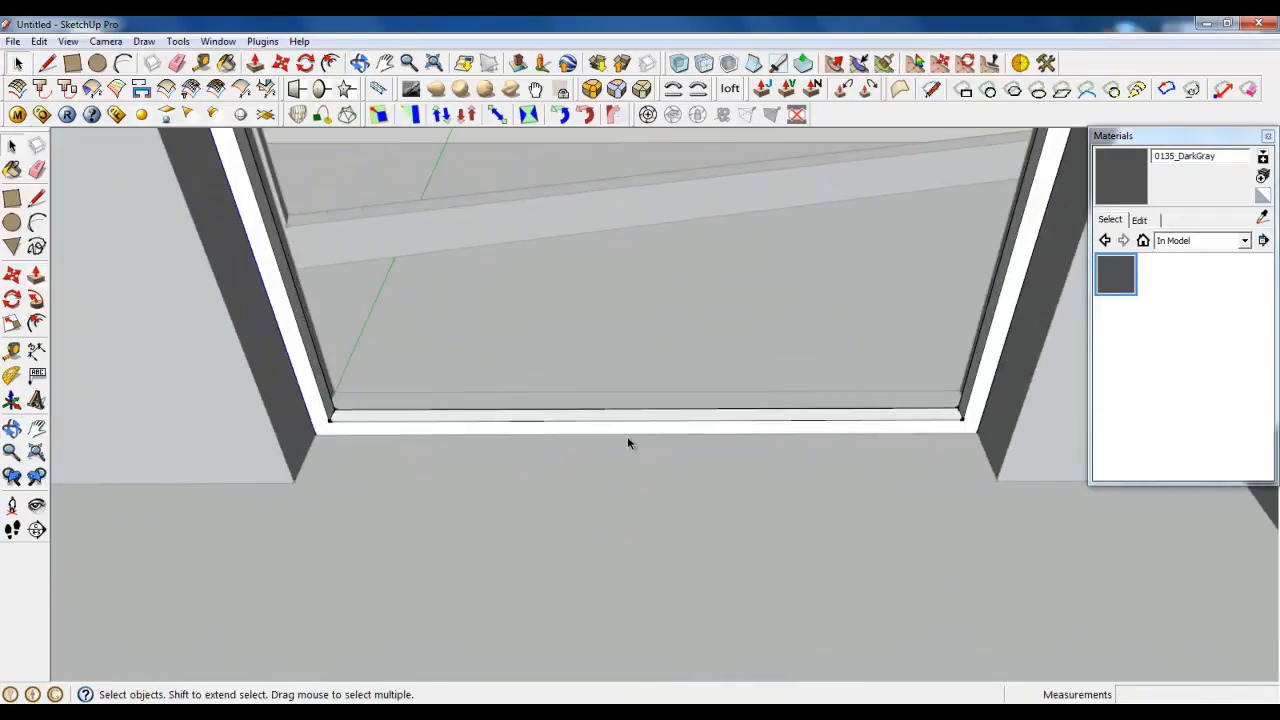
click(626, 418)
right_click(626, 419)
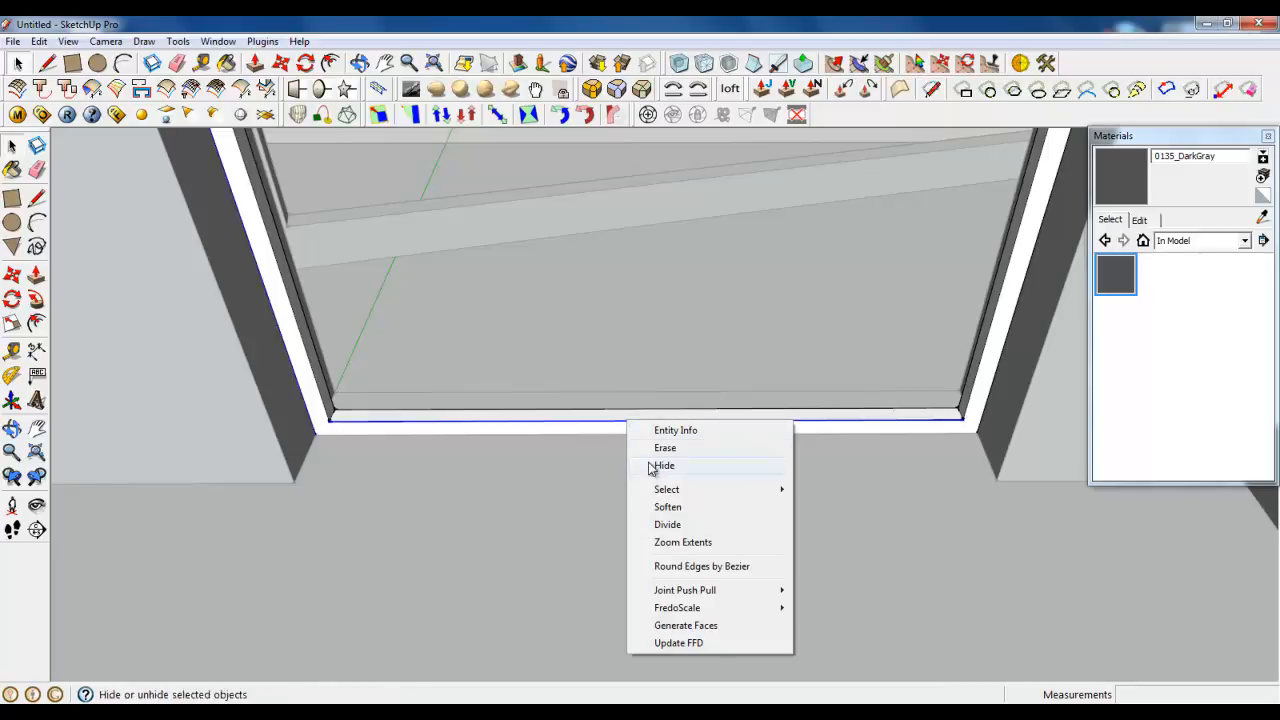
click(665, 525)
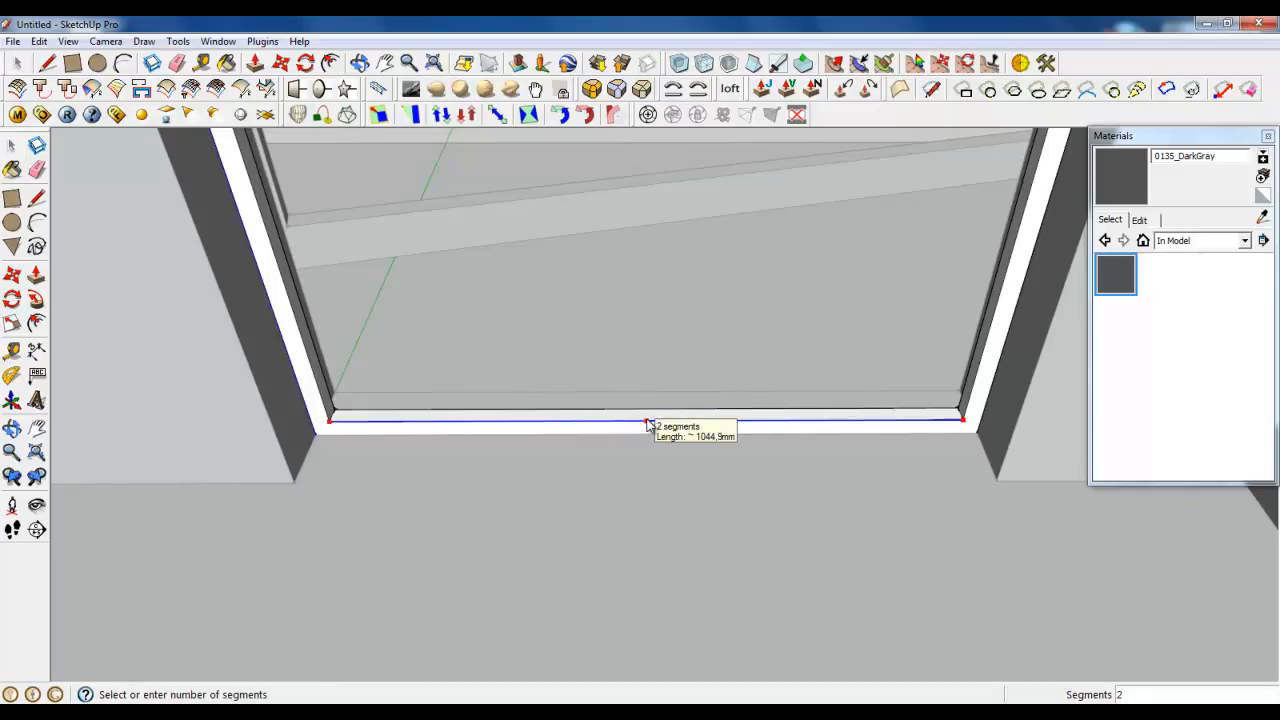
click(743, 423)
Step: Draw a line across the depth of the frame's bottom member at the left division point
scroll(640, 542, down, 3)
middle_drag(573, 532, 644, 531)
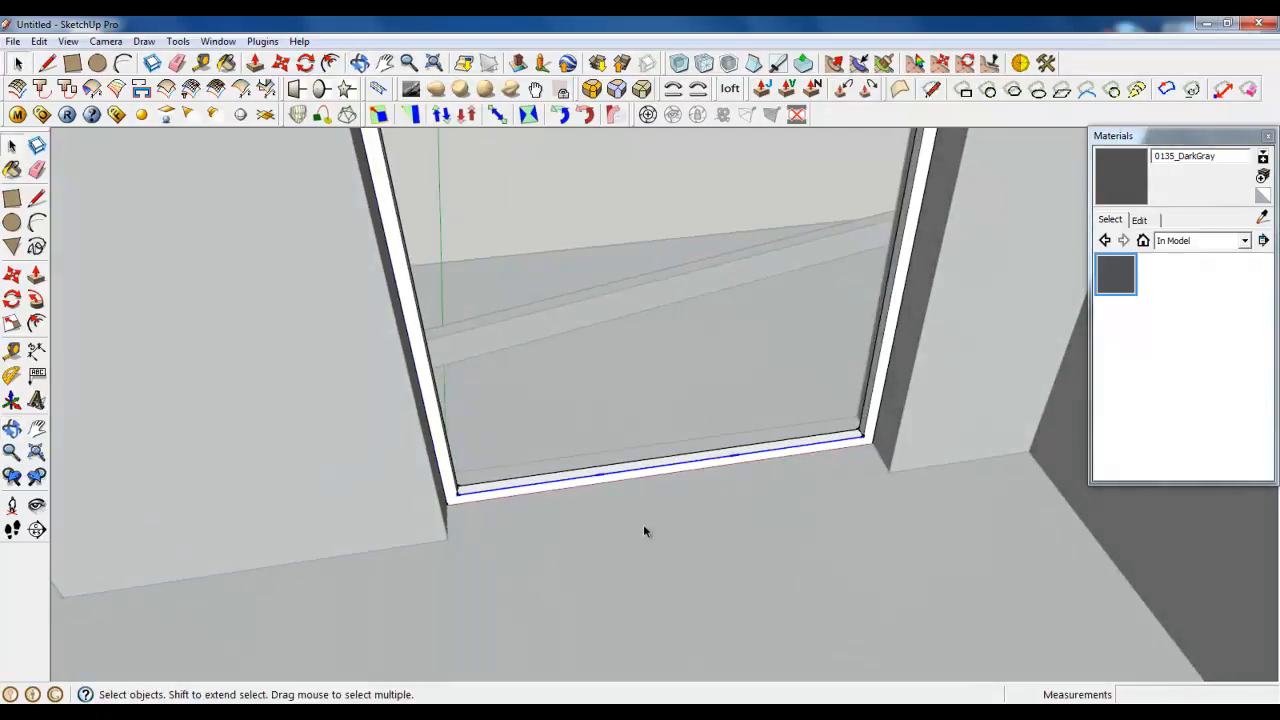
click(47, 62)
scroll(608, 470, up, 5)
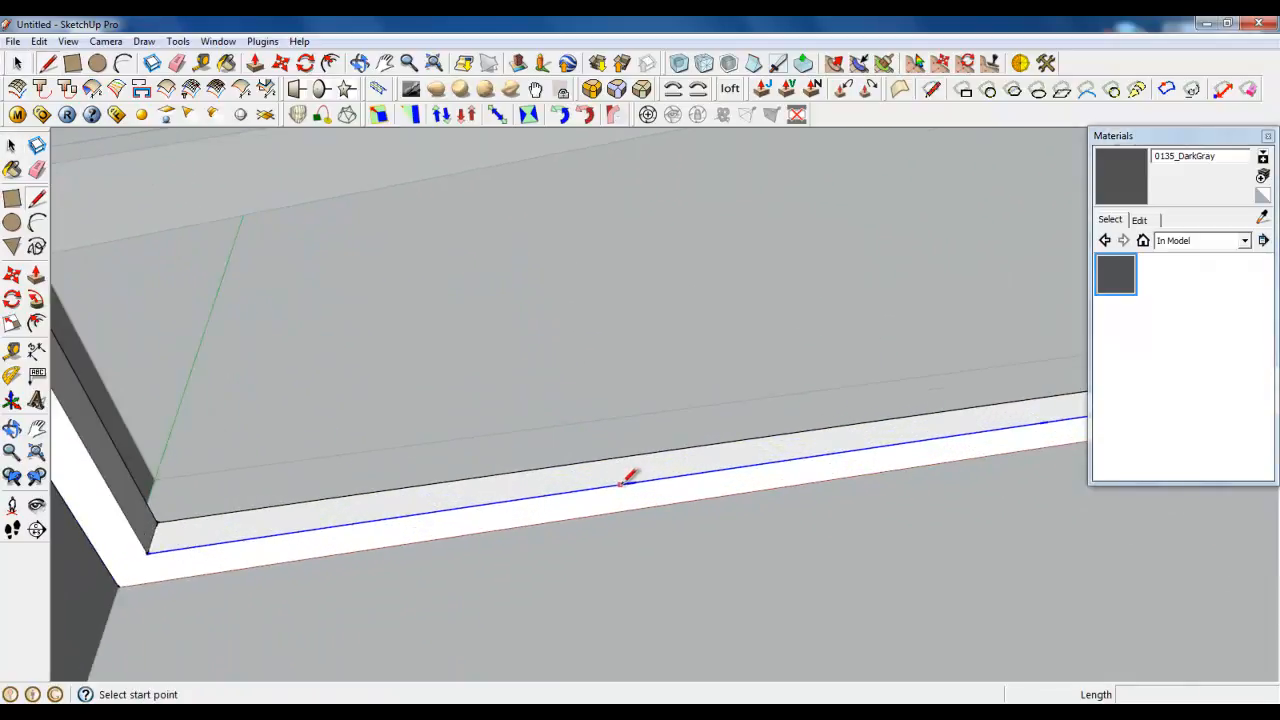
click(630, 482)
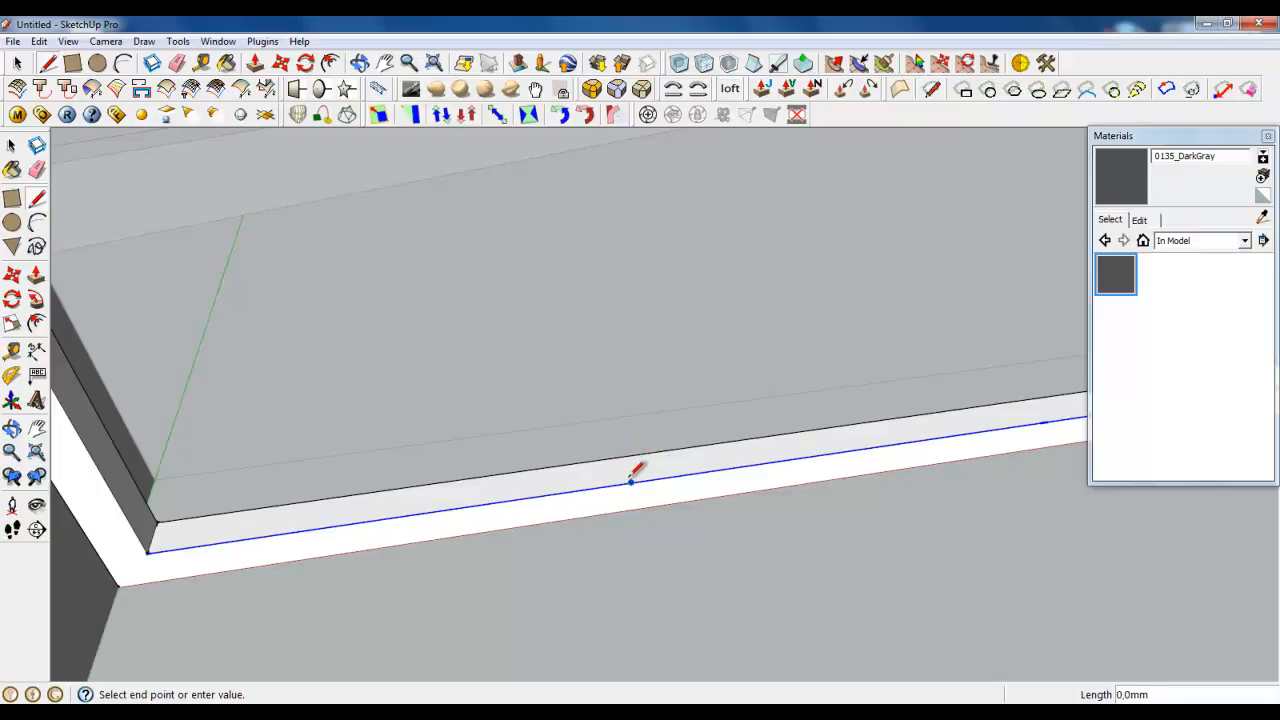
click(630, 455)
Step: Mark off 60 mm along the bottom member's front edge from the cross line and erase the face that fills the frame opening
middle_drag(629, 457, 540, 432)
scroll(540, 432, up, 1)
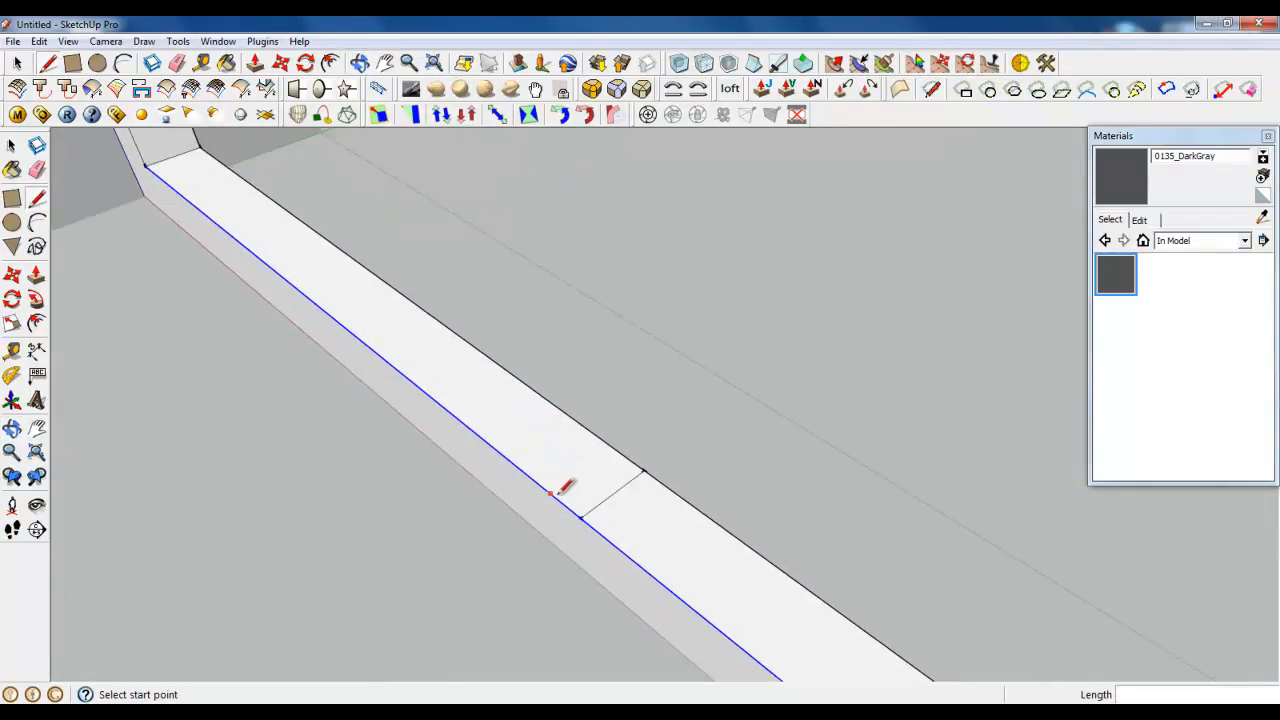
click(579, 516)
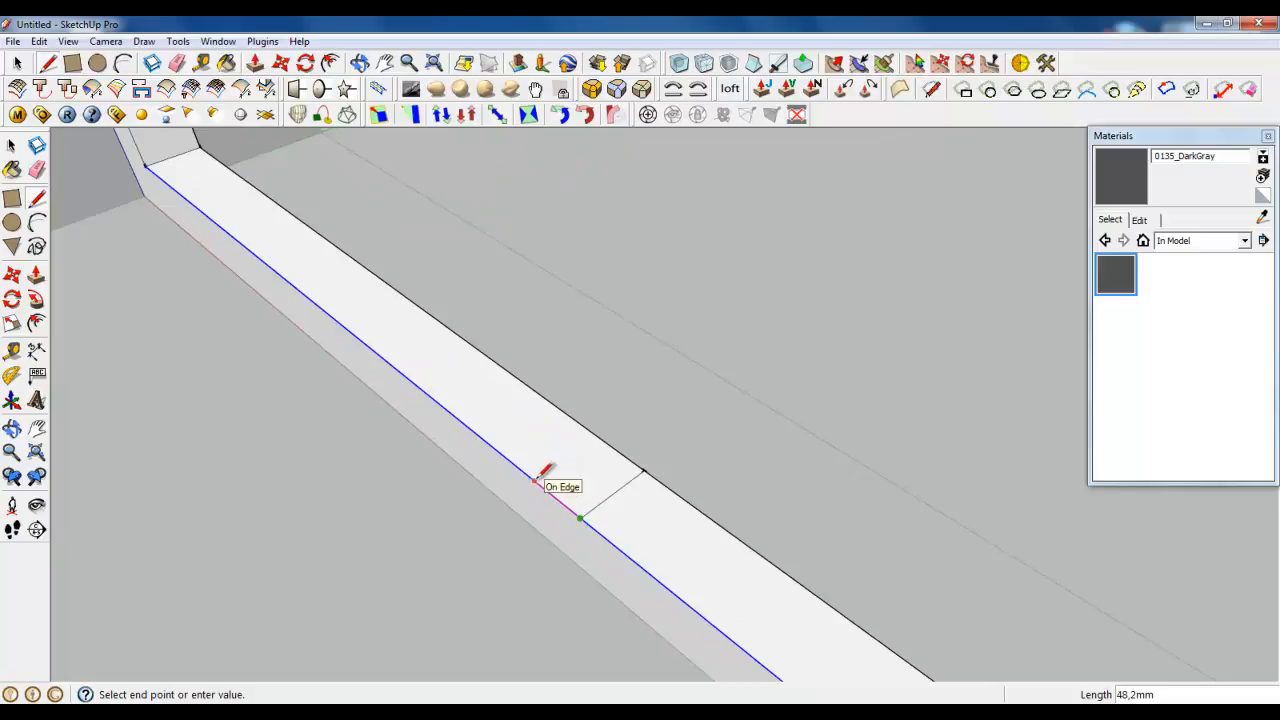
click(535, 480)
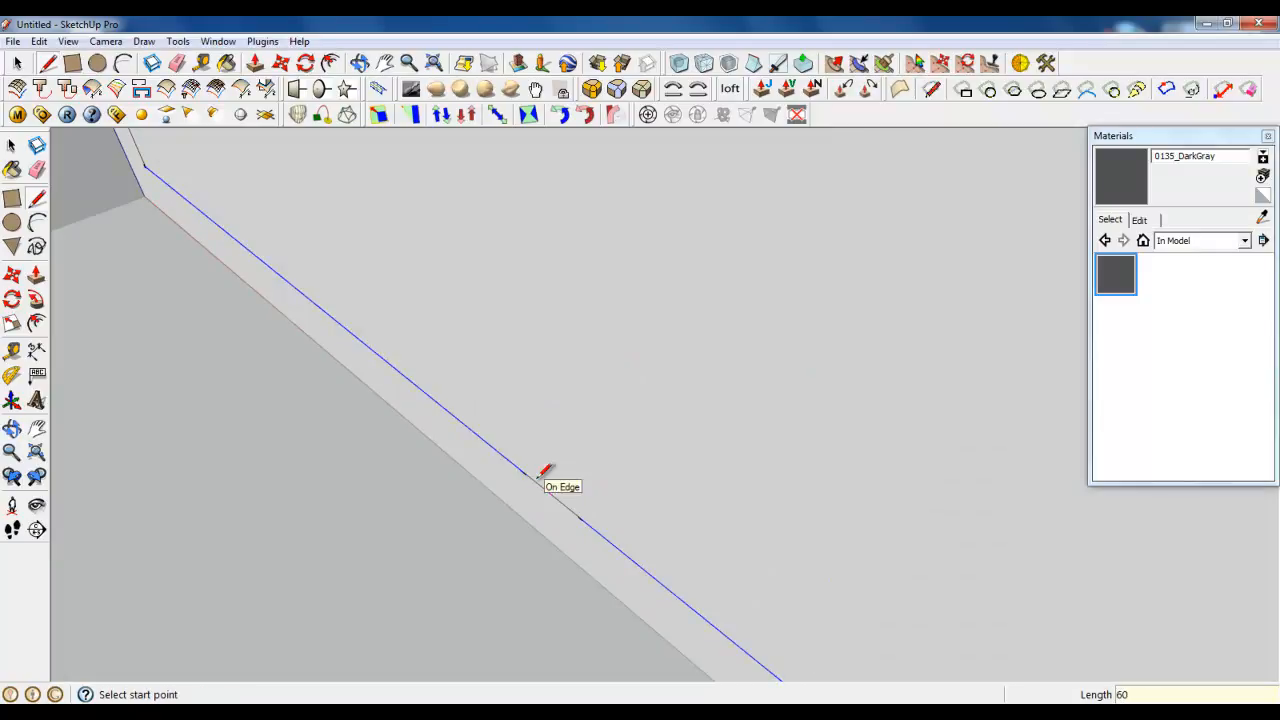
right_click(526, 309)
click(560, 344)
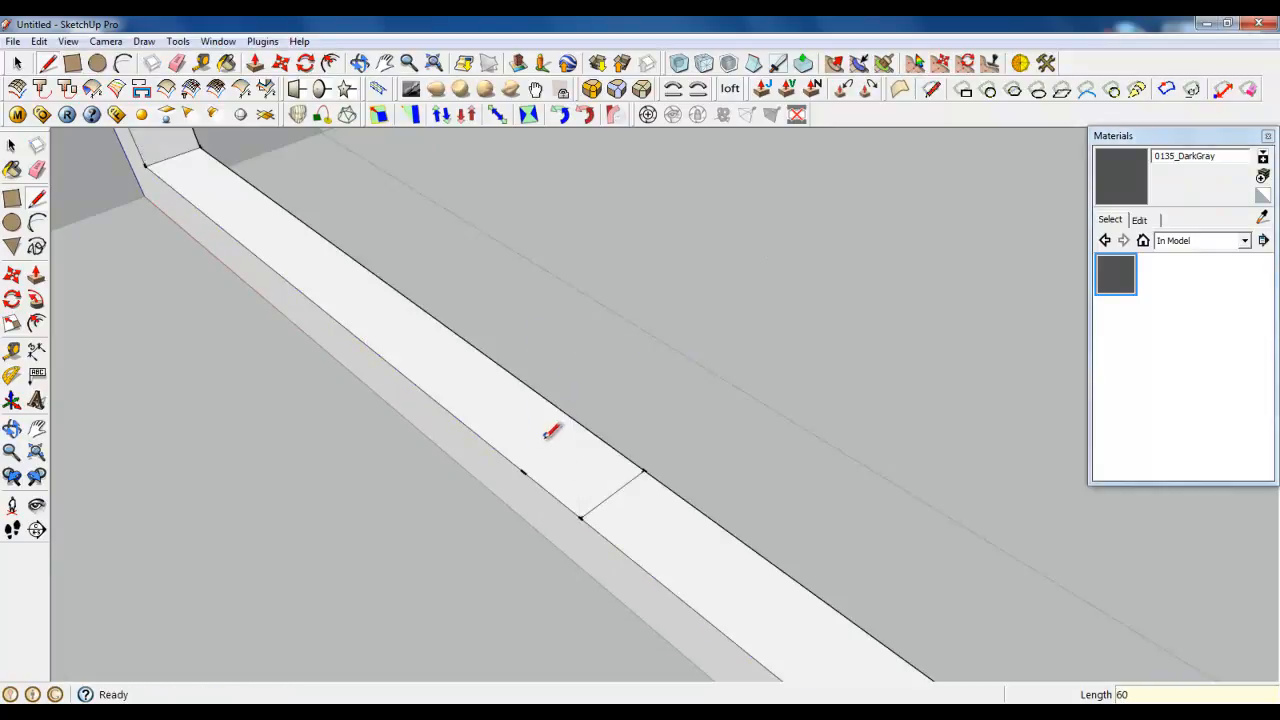
Step: Draw a second line across the bottom member at the 60 mm mark to close the square mullion footprint
click(523, 470)
click(588, 428)
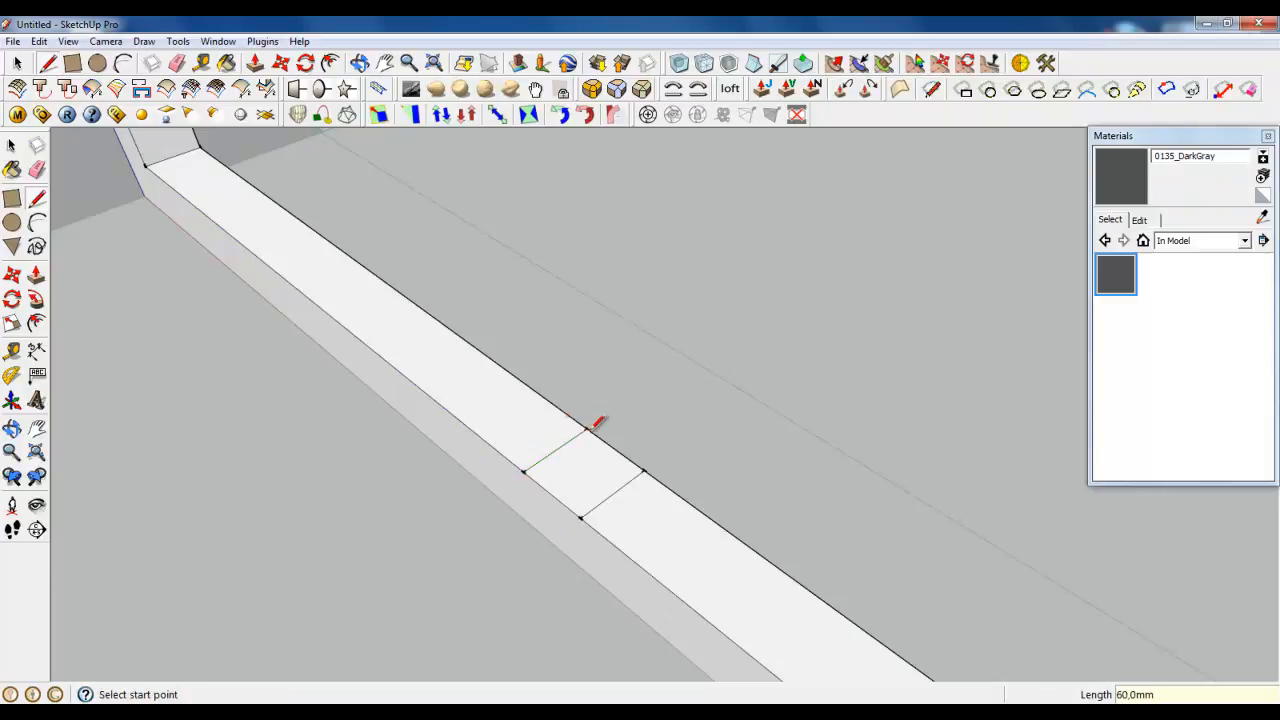
click(257, 64)
key(space)
Step: Copy the square mullion footprint along the bottom member to the second division point
click(560, 472)
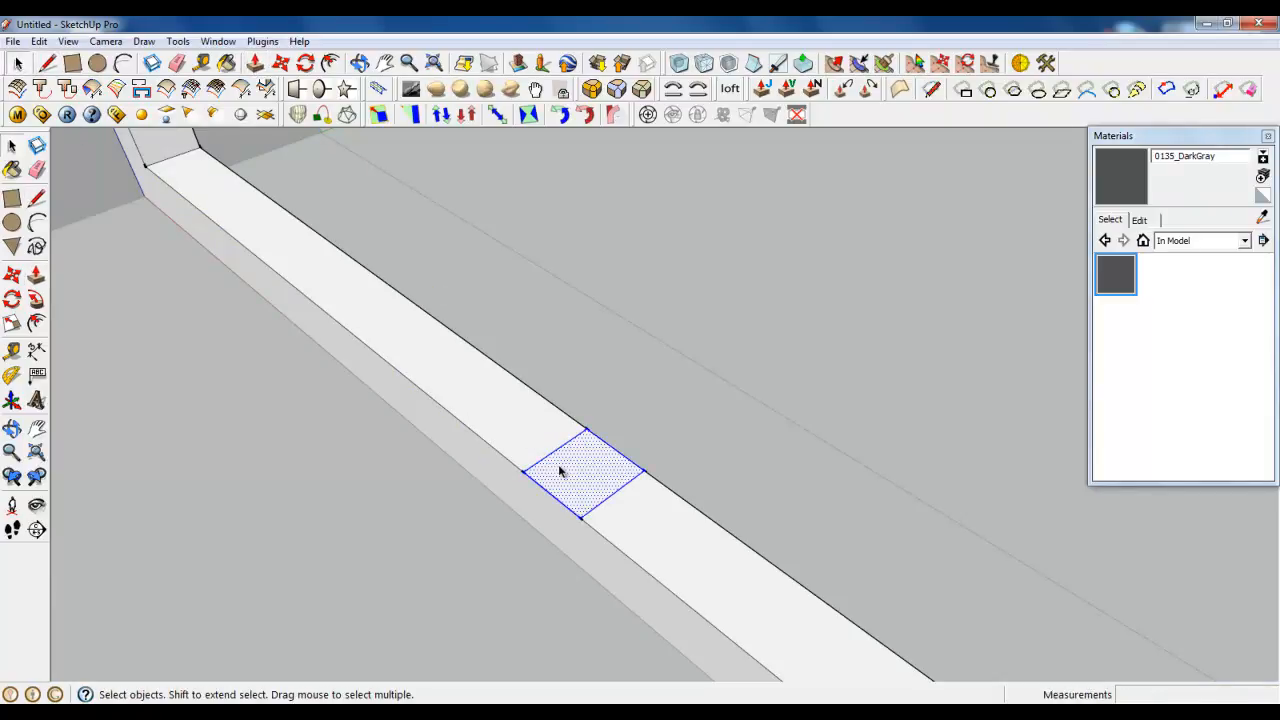
click(281, 63)
click(523, 471)
scroll(452, 334, down, 3)
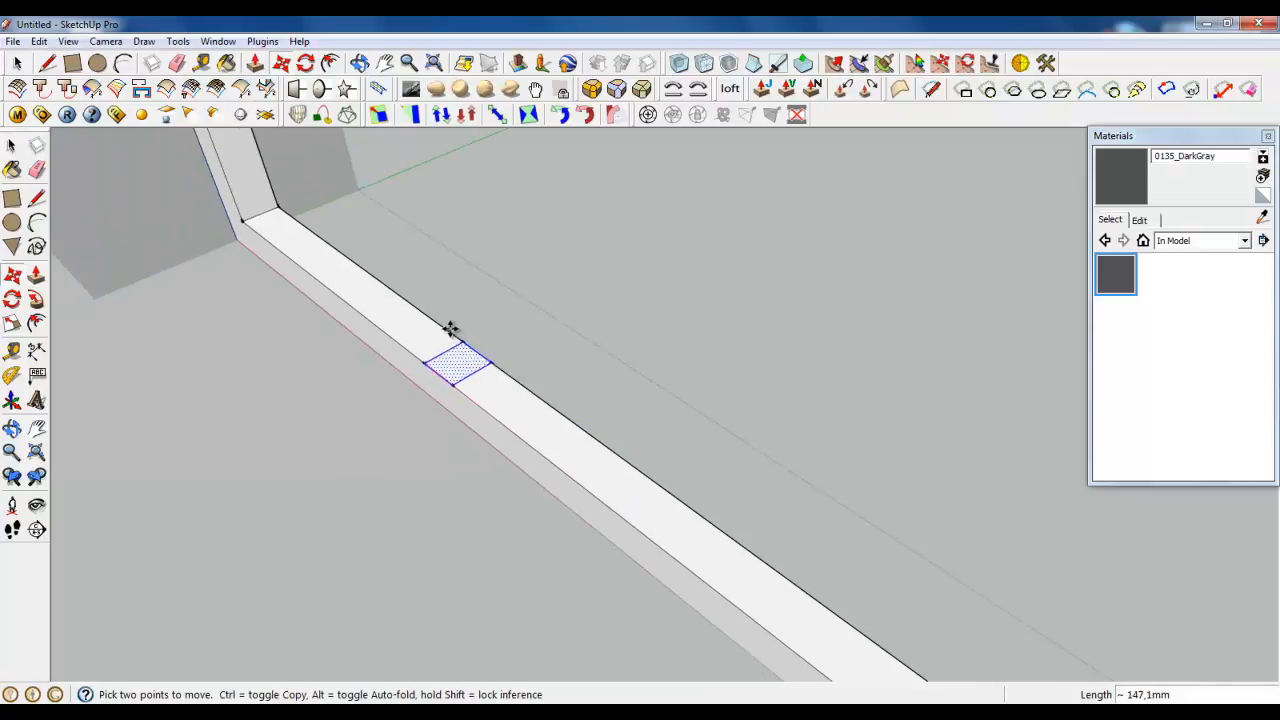
key(ctrl)
scroll(556, 422, down, 2)
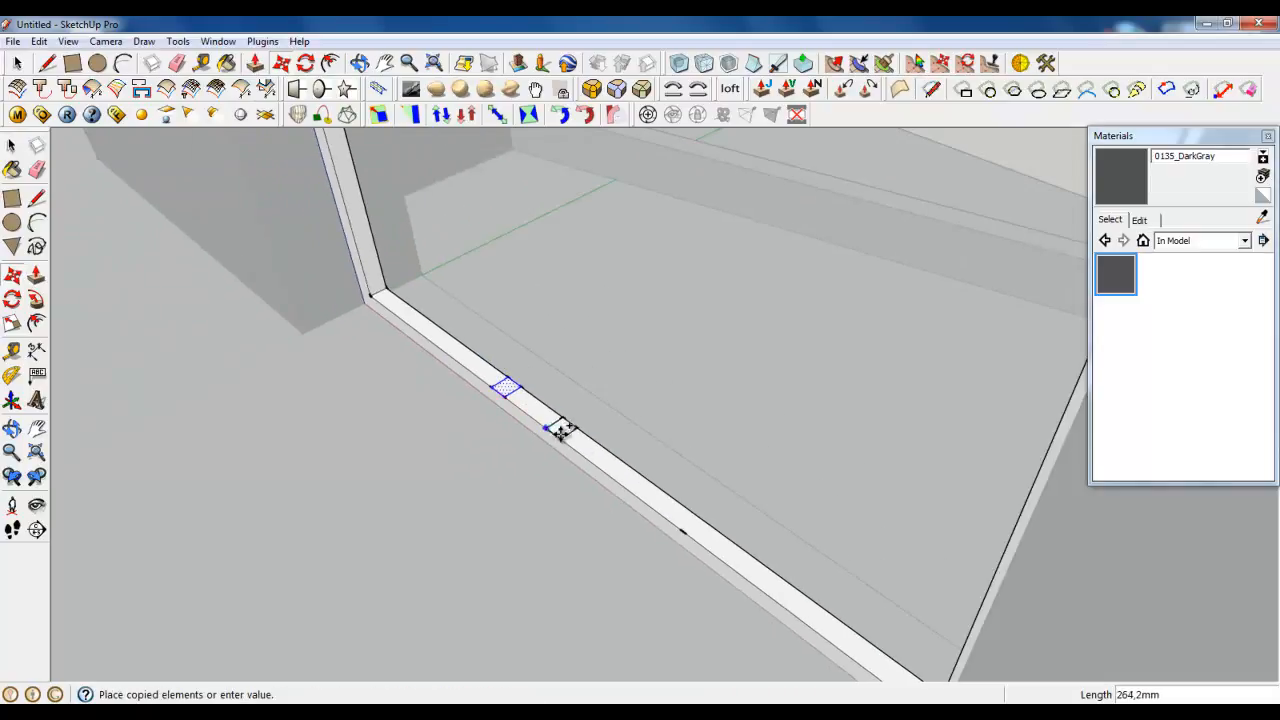
click(694, 526)
middle_drag(563, 446, 328, 396)
click(255, 63)
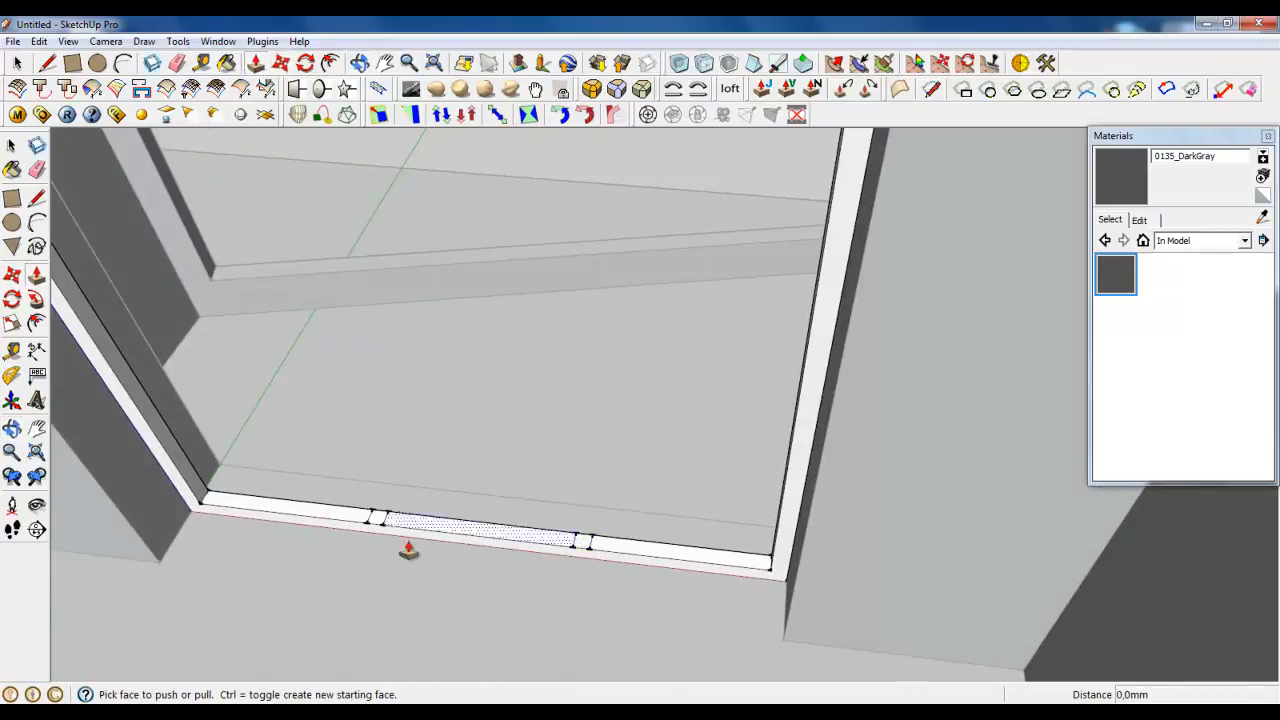
click(375, 522)
scroll(505, 640, down, 1)
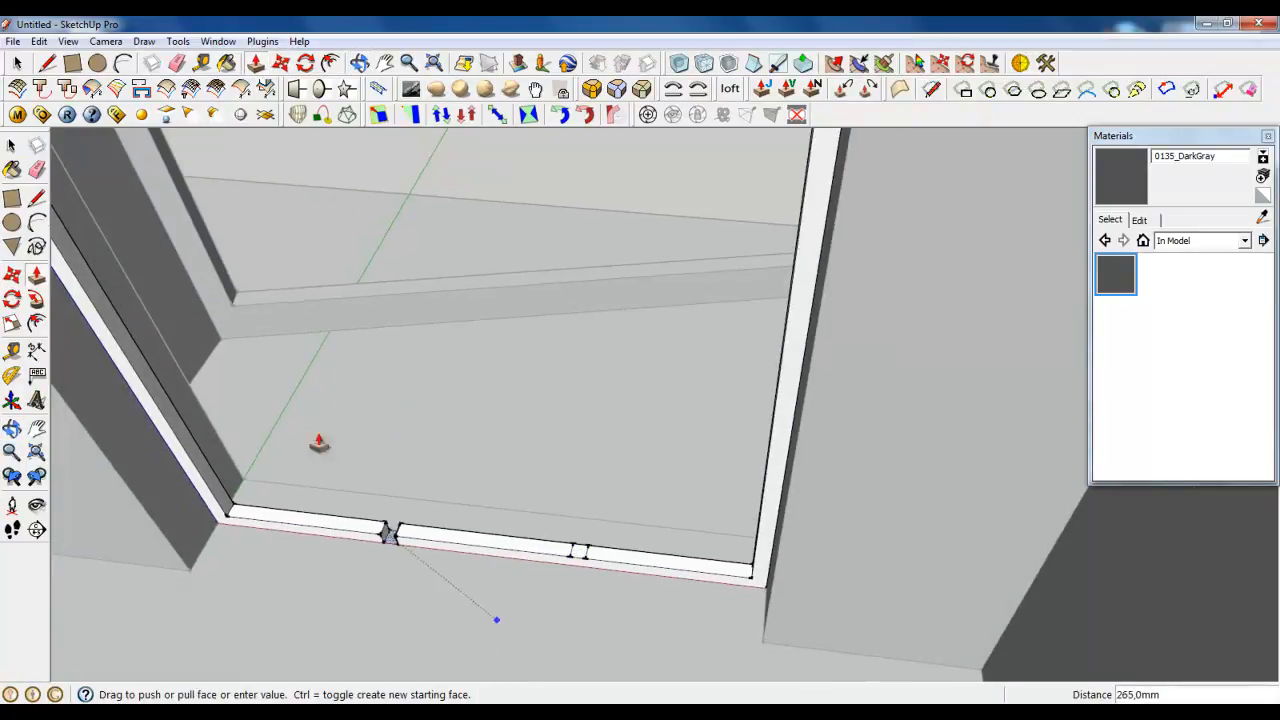
click(17, 63)
Step: Try to extrude the left mullion footprint up to the head of the doorway with Push/Pull
scroll(382, 517, up, 3)
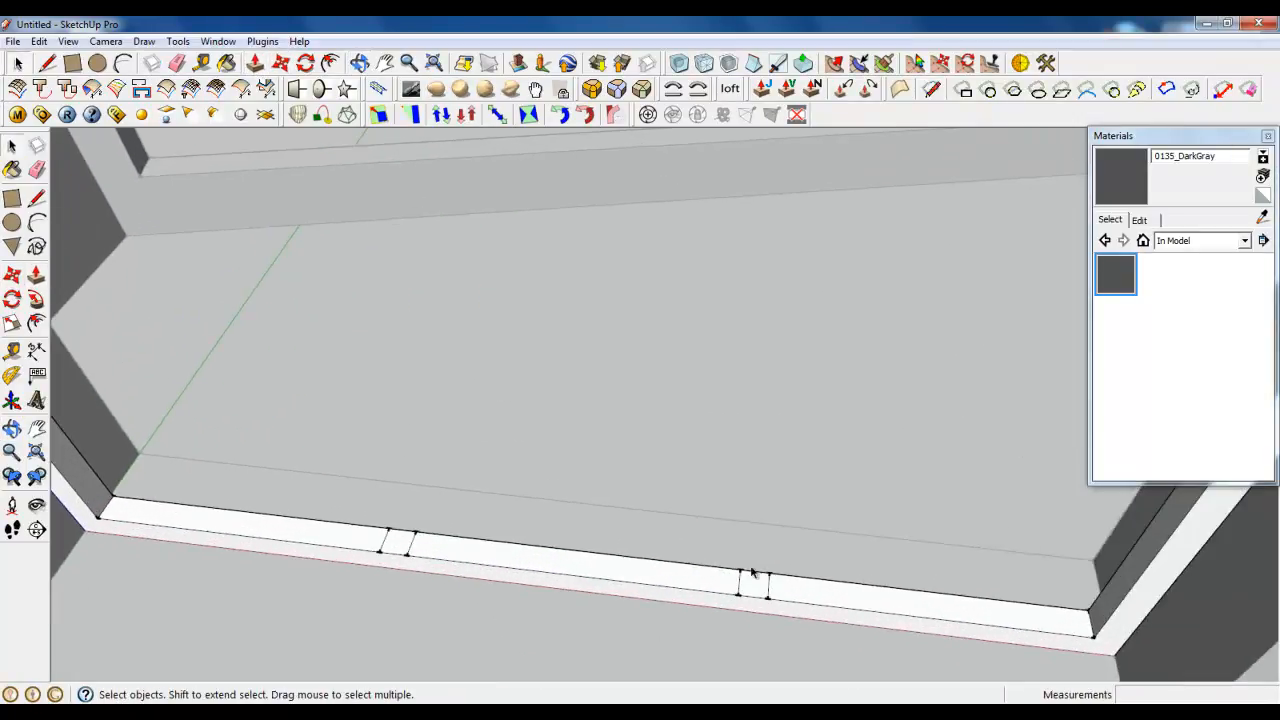
scroll(770, 572, down, 2)
key(p)
click(536, 556)
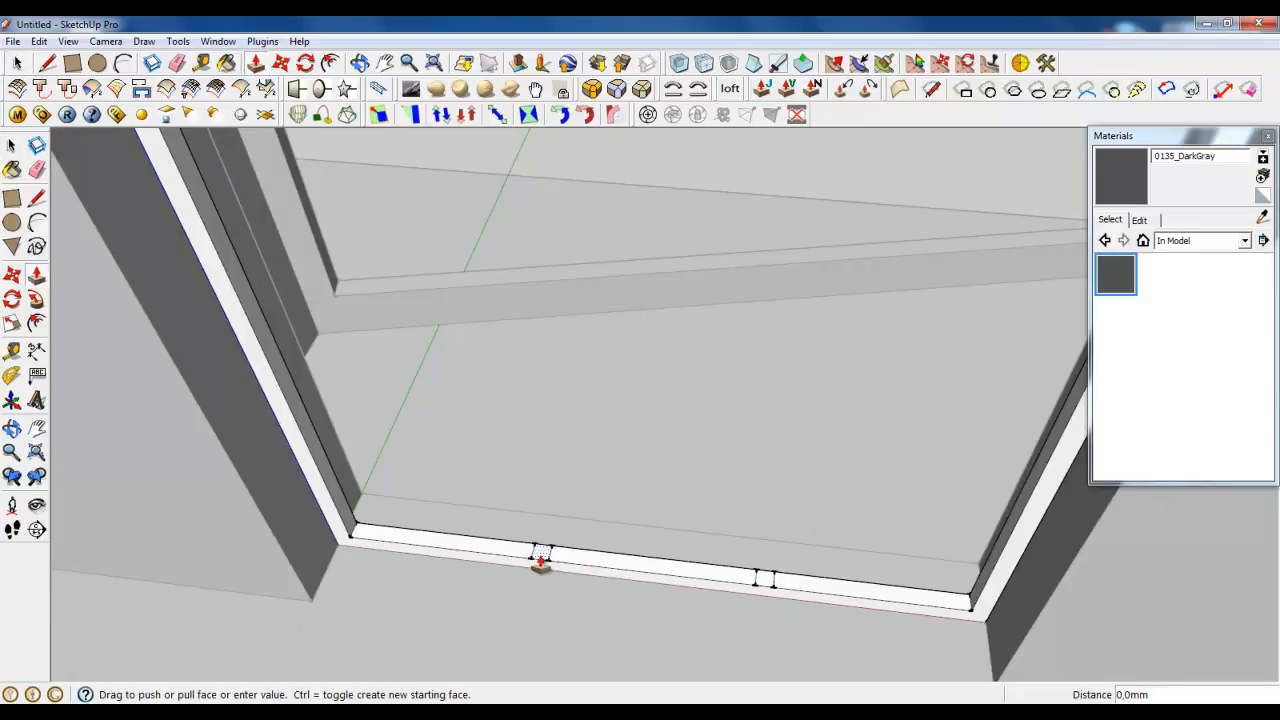
scroll(536, 556, down, 3)
scroll(490, 222, up, 2)
middle_drag(489, 222, 496, 118)
click(493, 321)
middle_drag(493, 321, 480, 391)
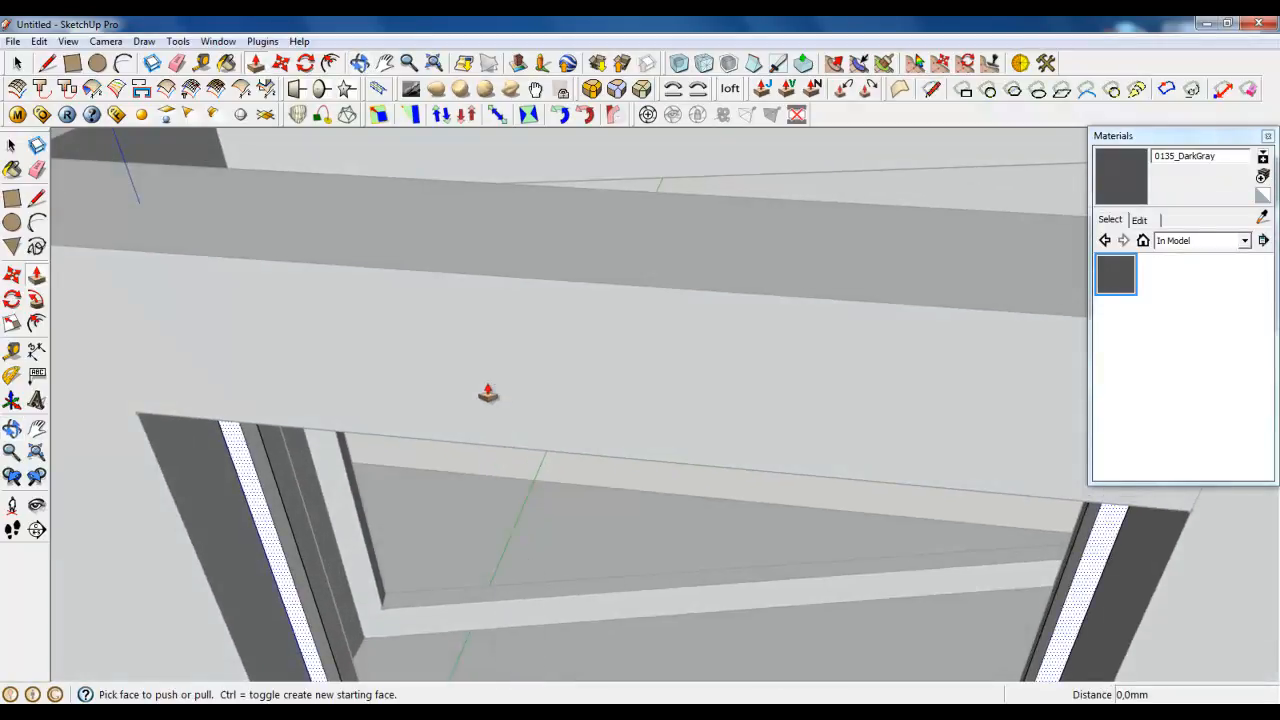
scroll(531, 506, down, 3)
scroll(561, 690, up, 2)
key(space)
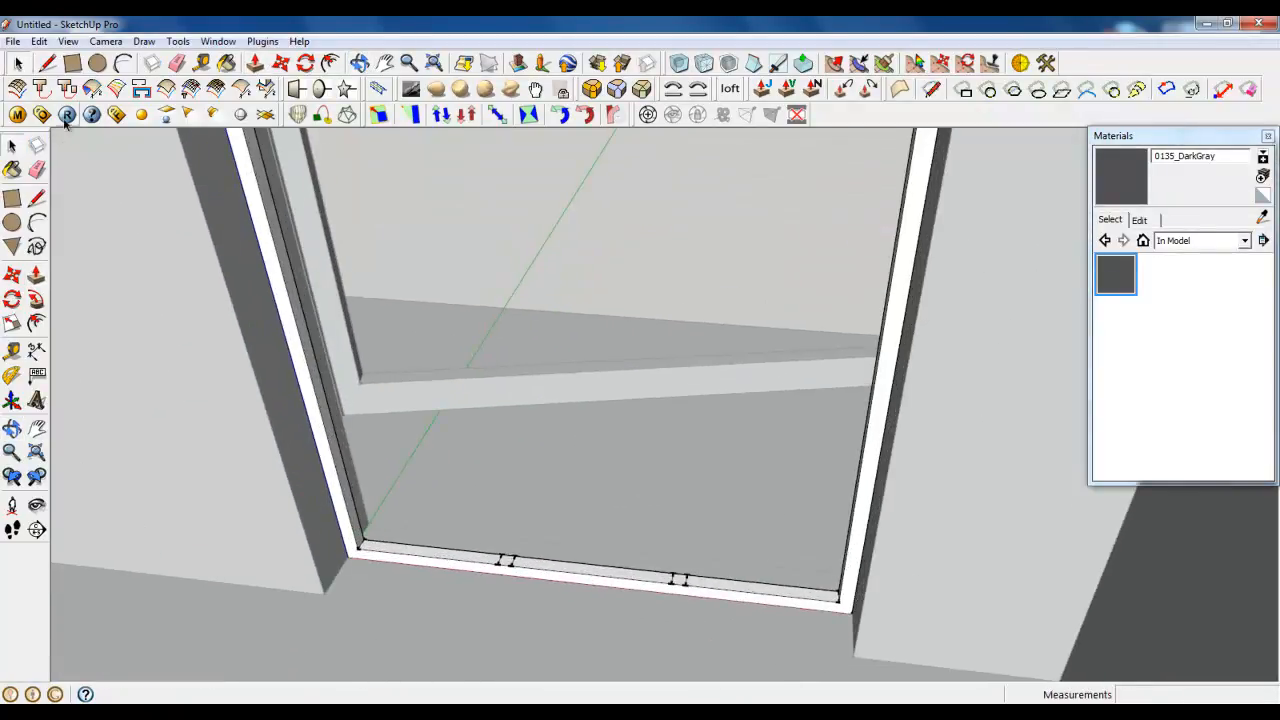
Step: Extrude both mullion footprints together about 2181 mm up to the frame's top member with Joint Push Pull
scroll(523, 553, up, 3)
click(480, 575)
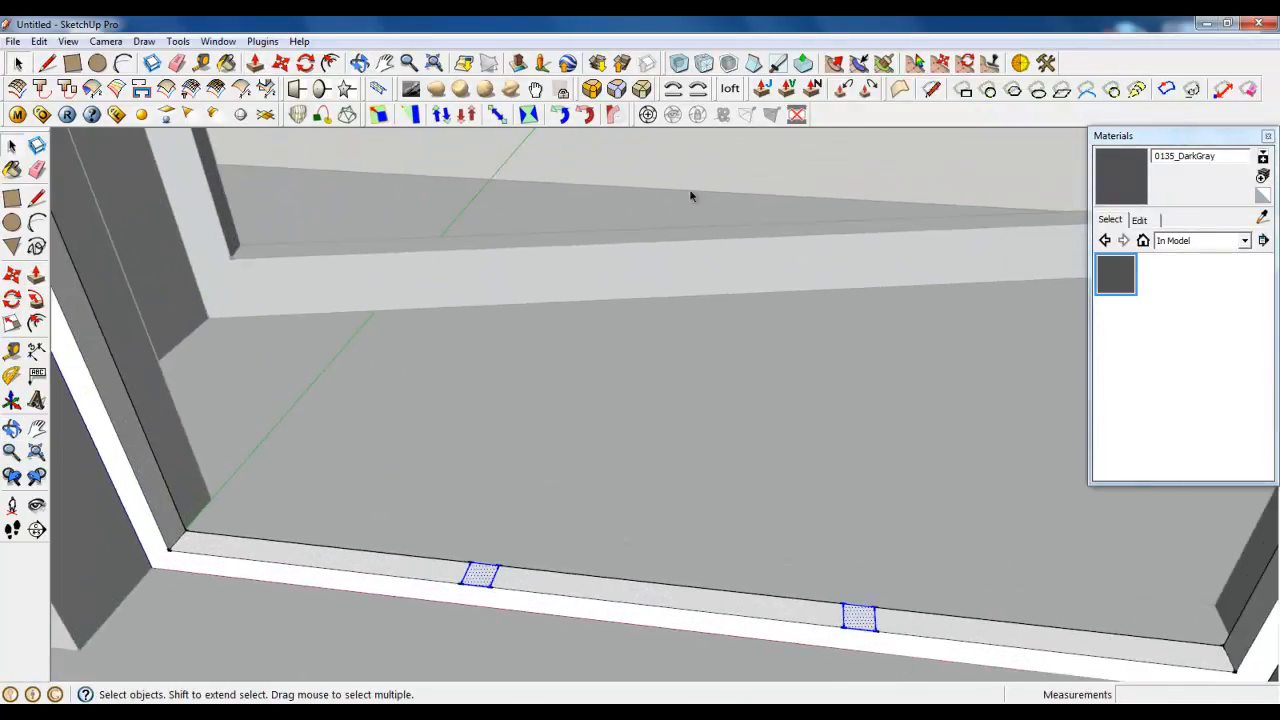
click(762, 90)
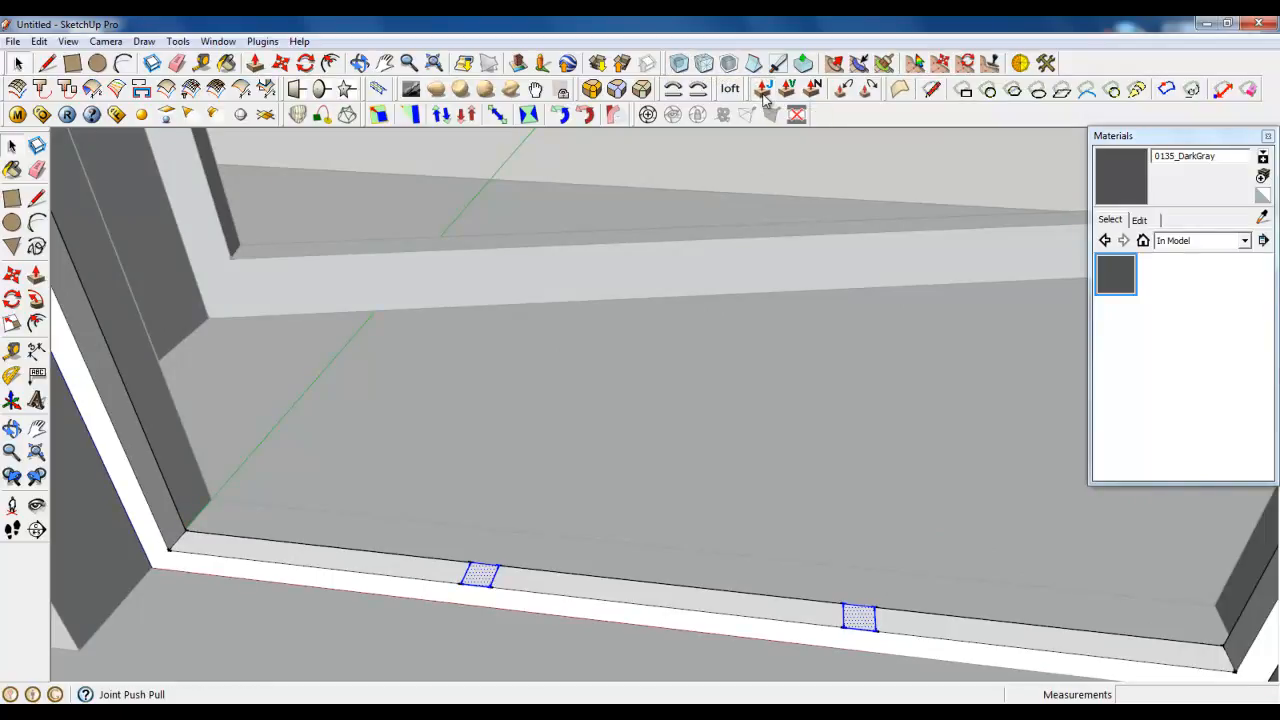
click(487, 580)
scroll(480, 545, down, 4)
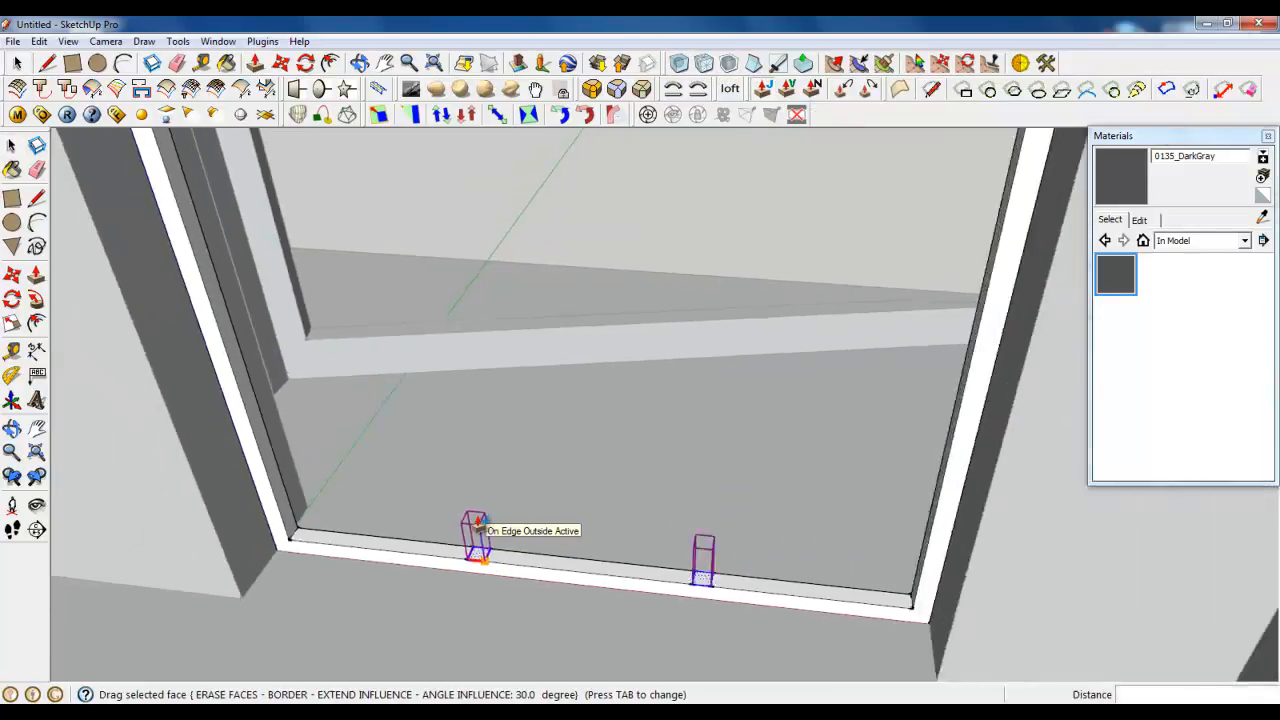
scroll(420, 174, up, 5)
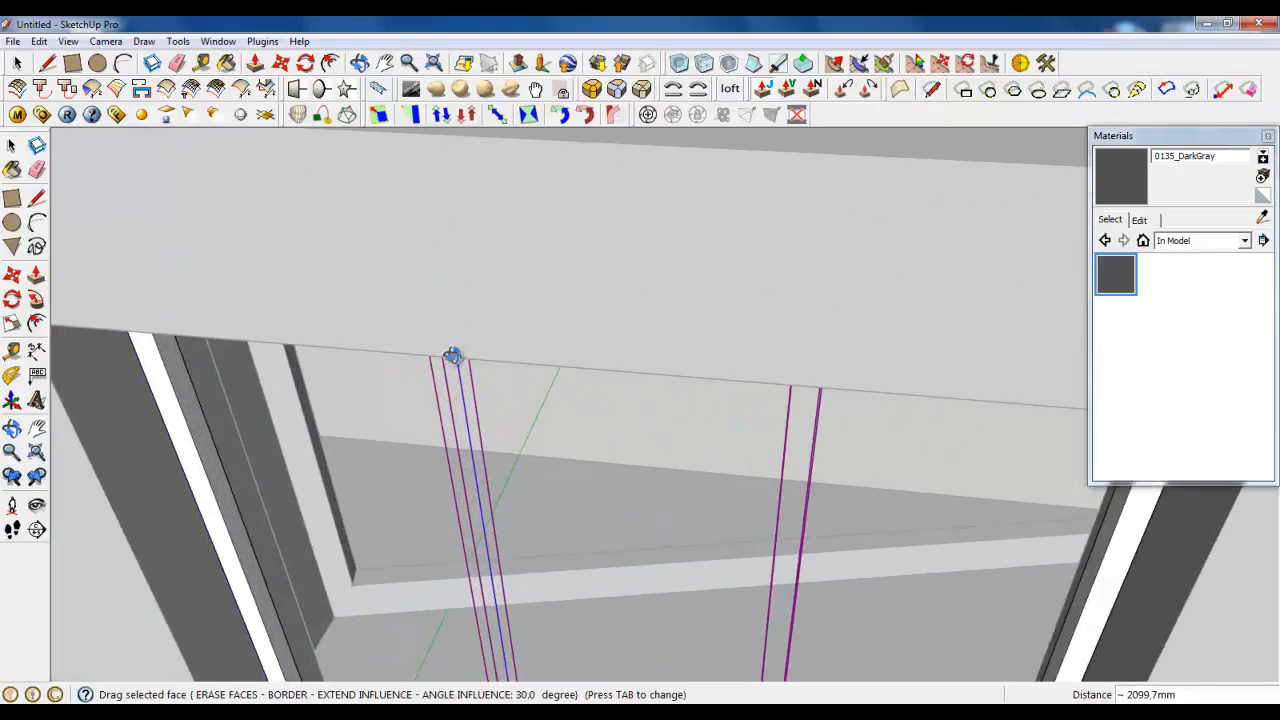
middle_drag(453, 354, 436, 171)
click(453, 343)
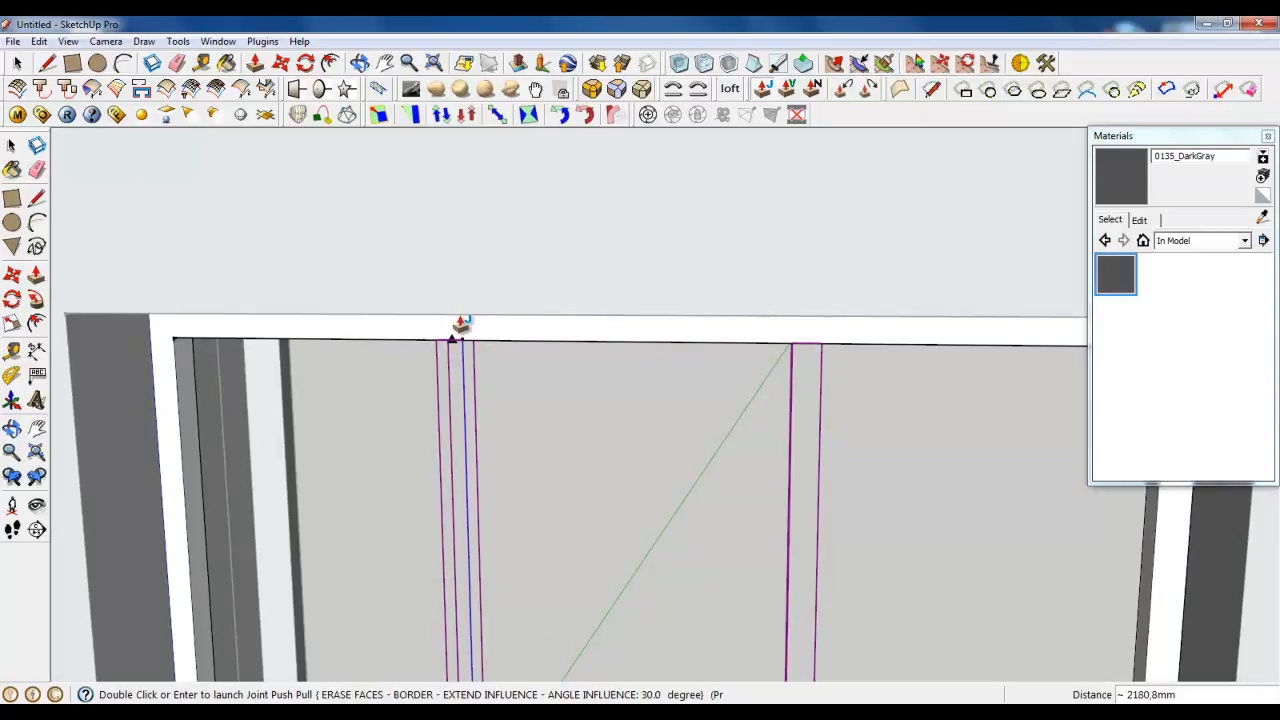
double_click(453, 340)
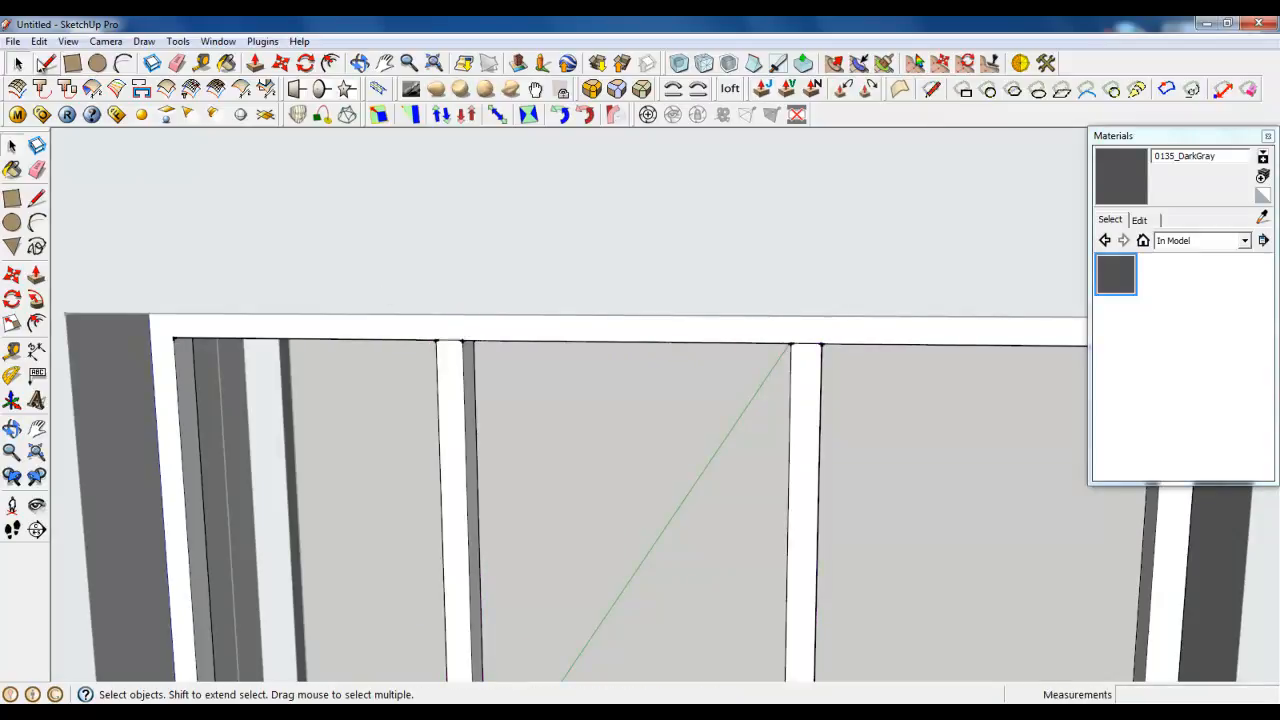
Step: Mark off 1900 mm up the right jamb's inner front edge from its bottom corner and erase the face that fills the right bay
middle_drag(339, 183, 580, 343)
scroll(539, 294, down, 6)
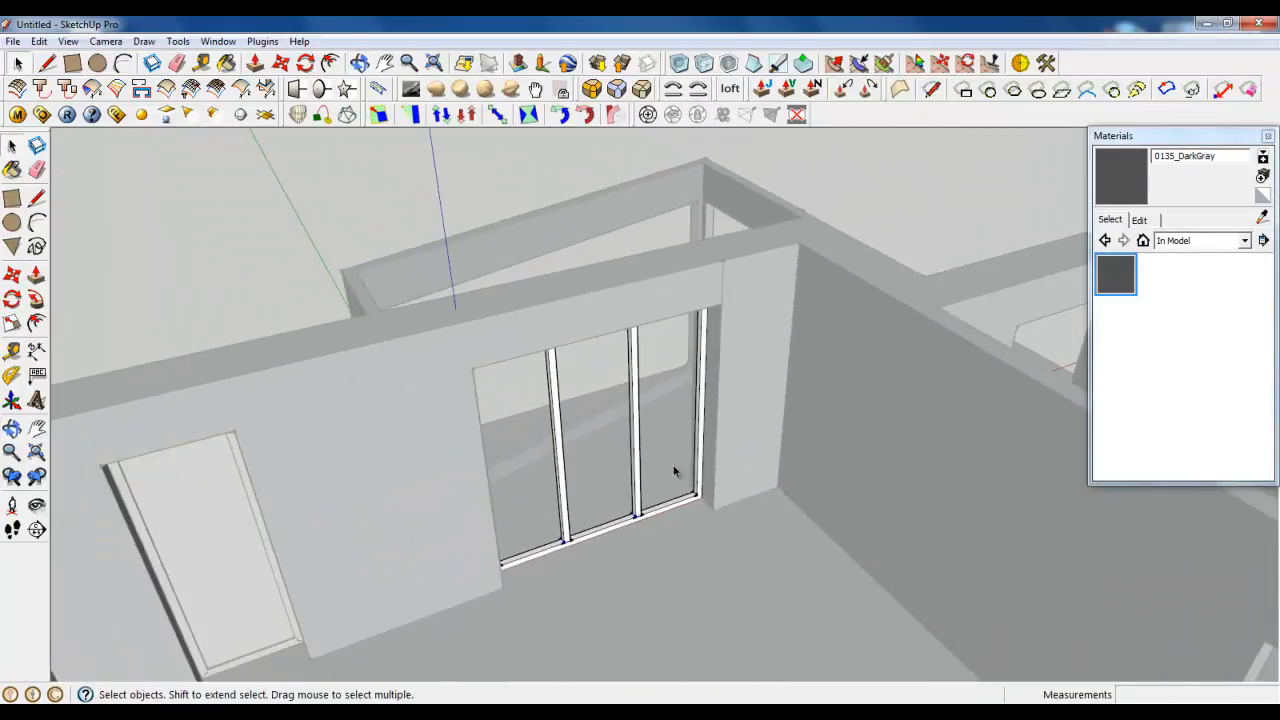
middle_drag(676, 472, 534, 528)
scroll(523, 520, up, 3)
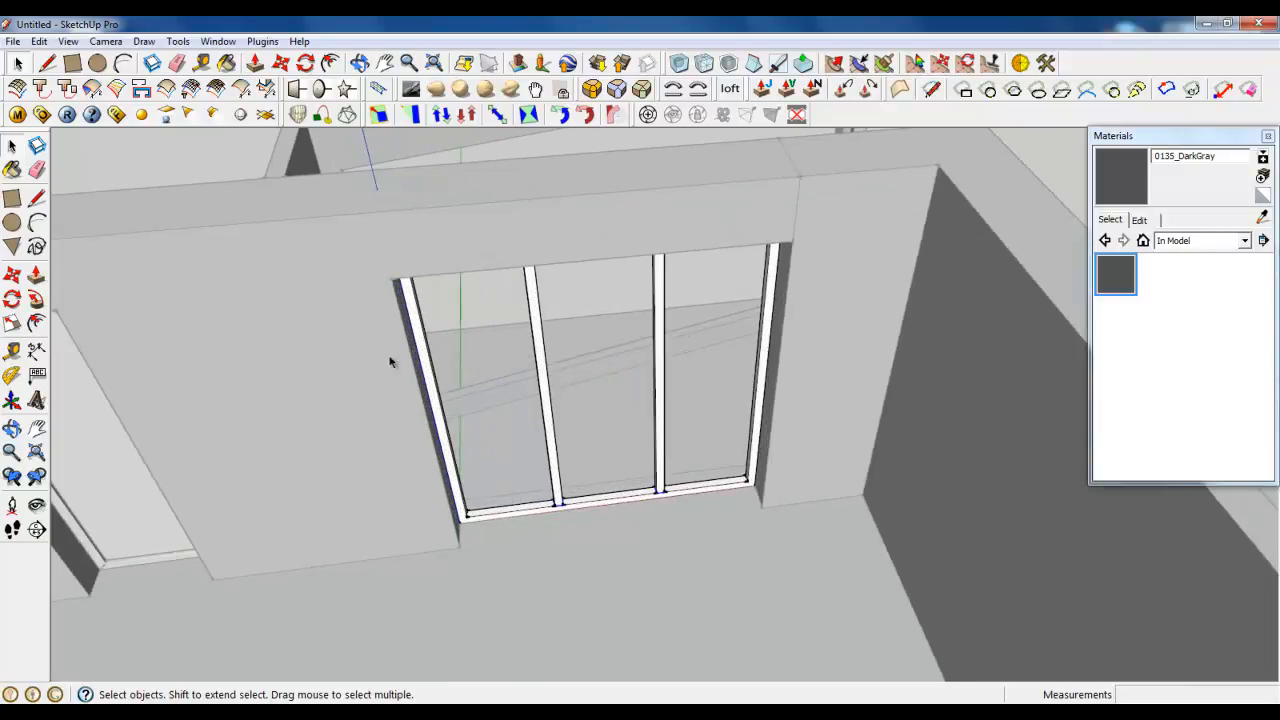
middle_drag(390, 362, 460, 385)
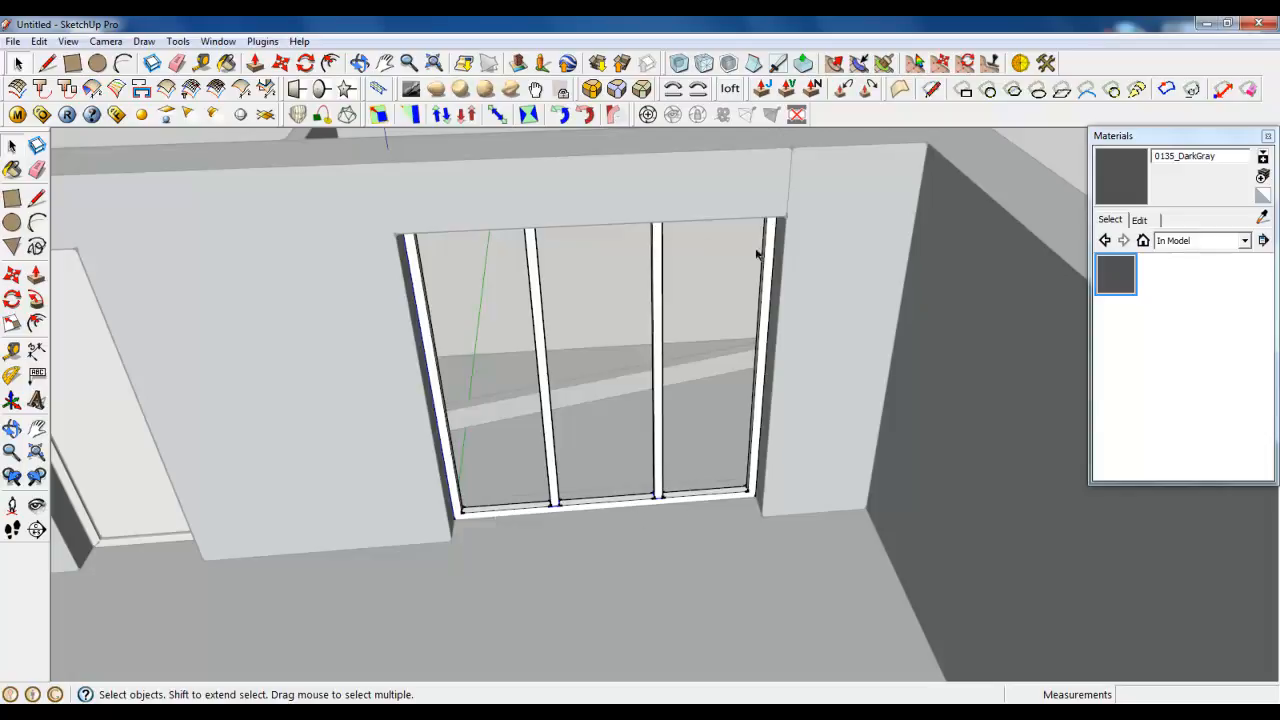
scroll(773, 262, up, 2)
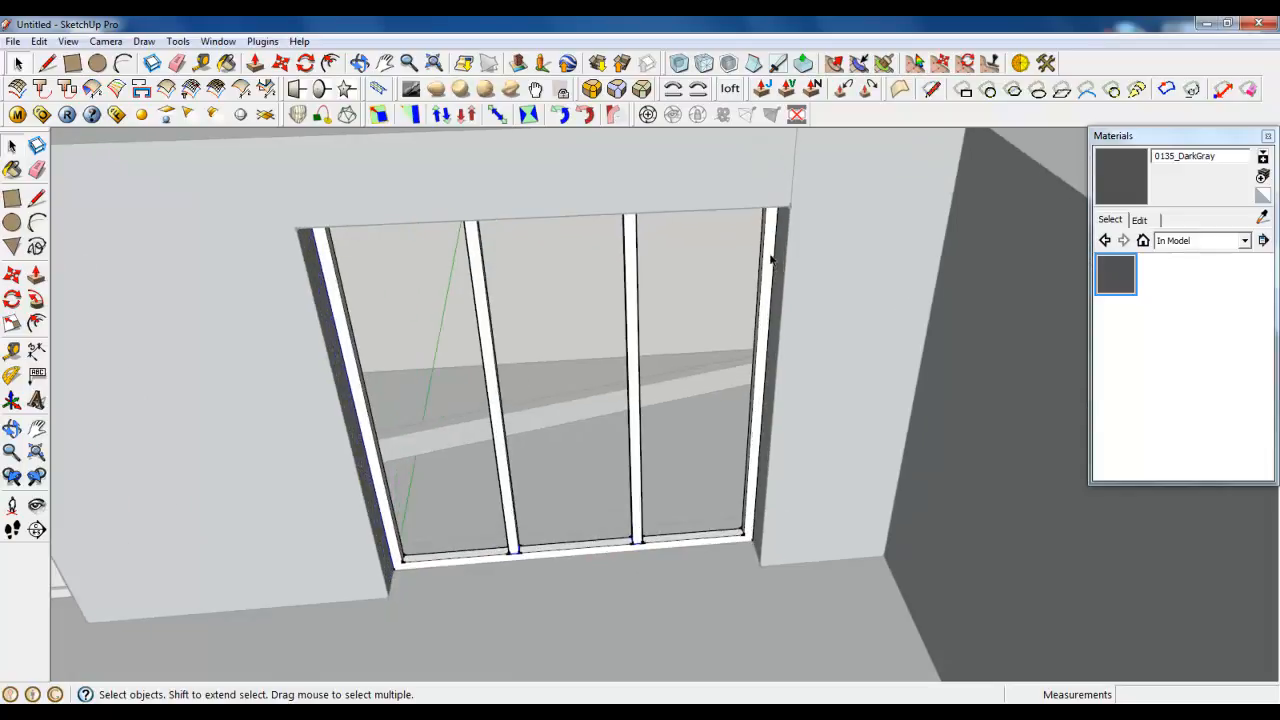
click(46, 64)
scroll(680, 508, up, 2)
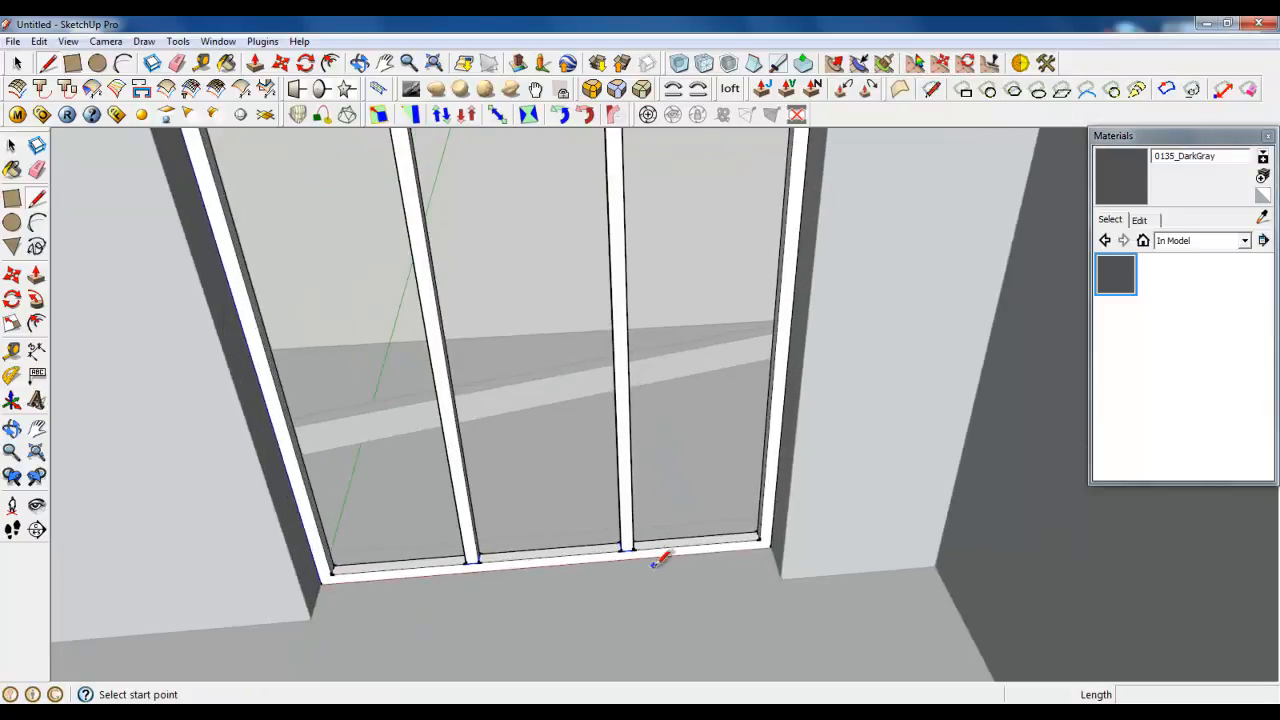
middle_drag(654, 566, 734, 570)
scroll(700, 570, down, 3)
scroll(729, 505, up, 2)
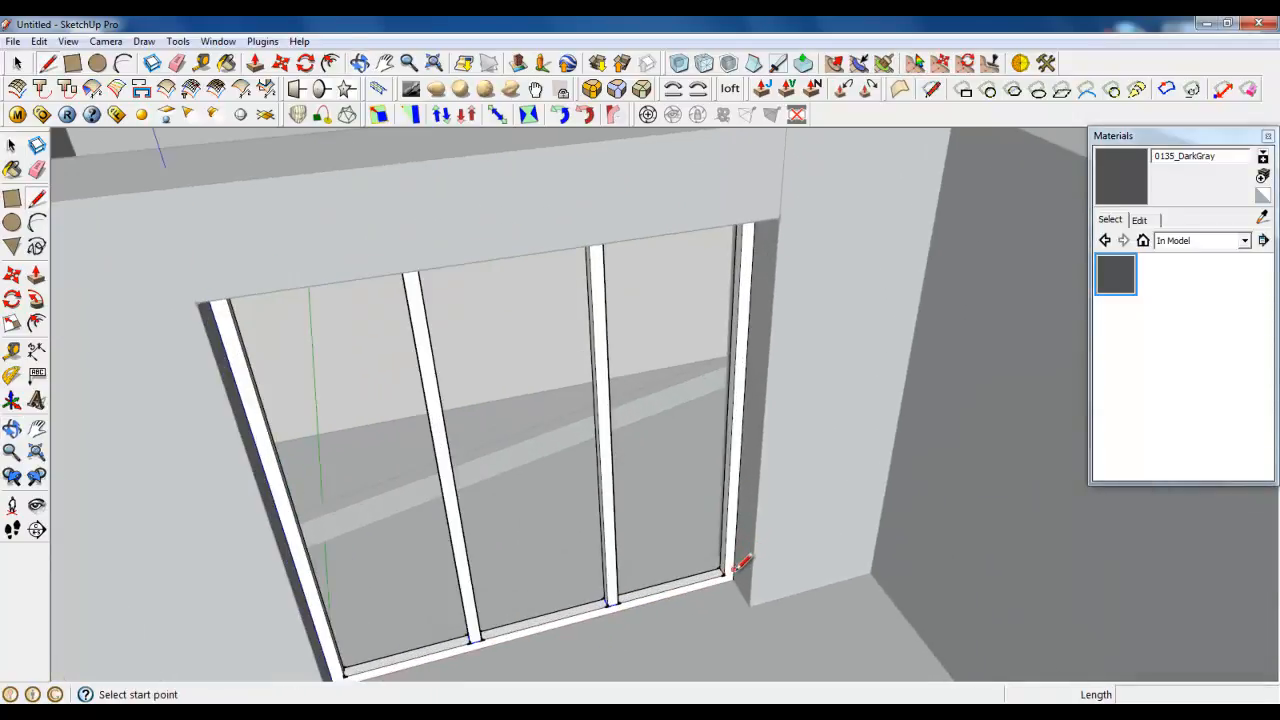
scroll(737, 570, up, 2)
click(721, 575)
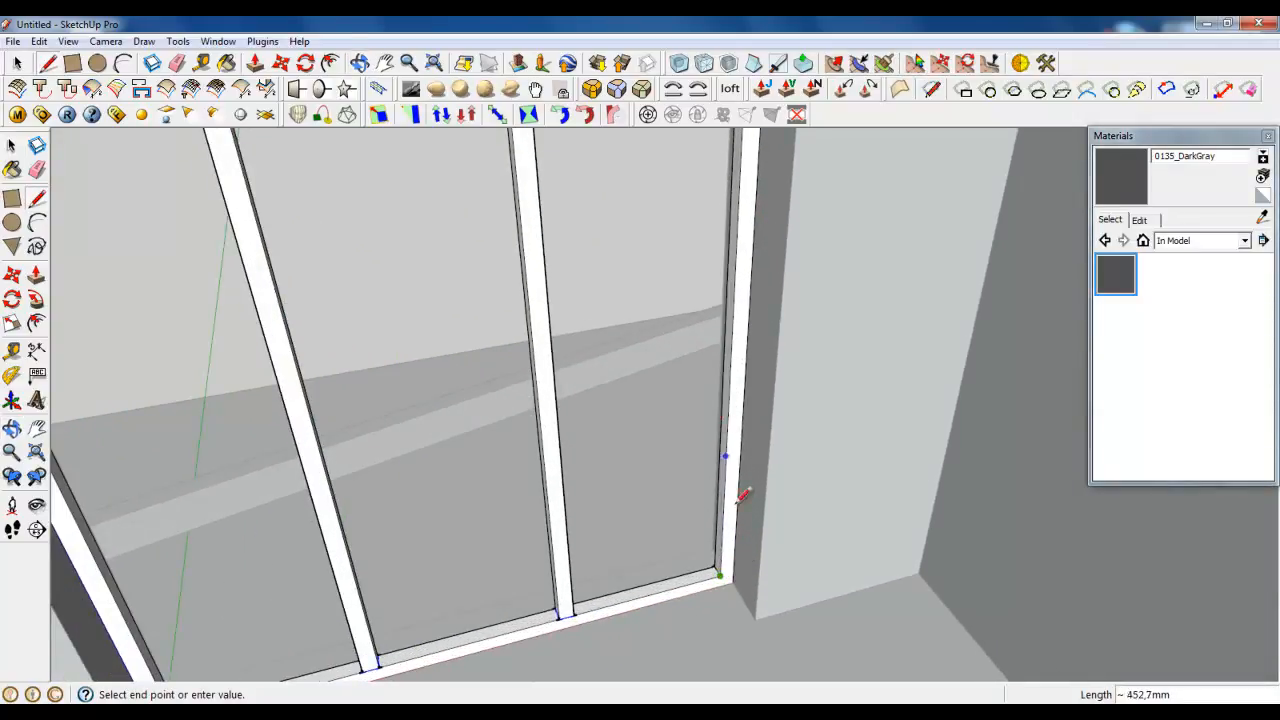
scroll(743, 494, down, 2)
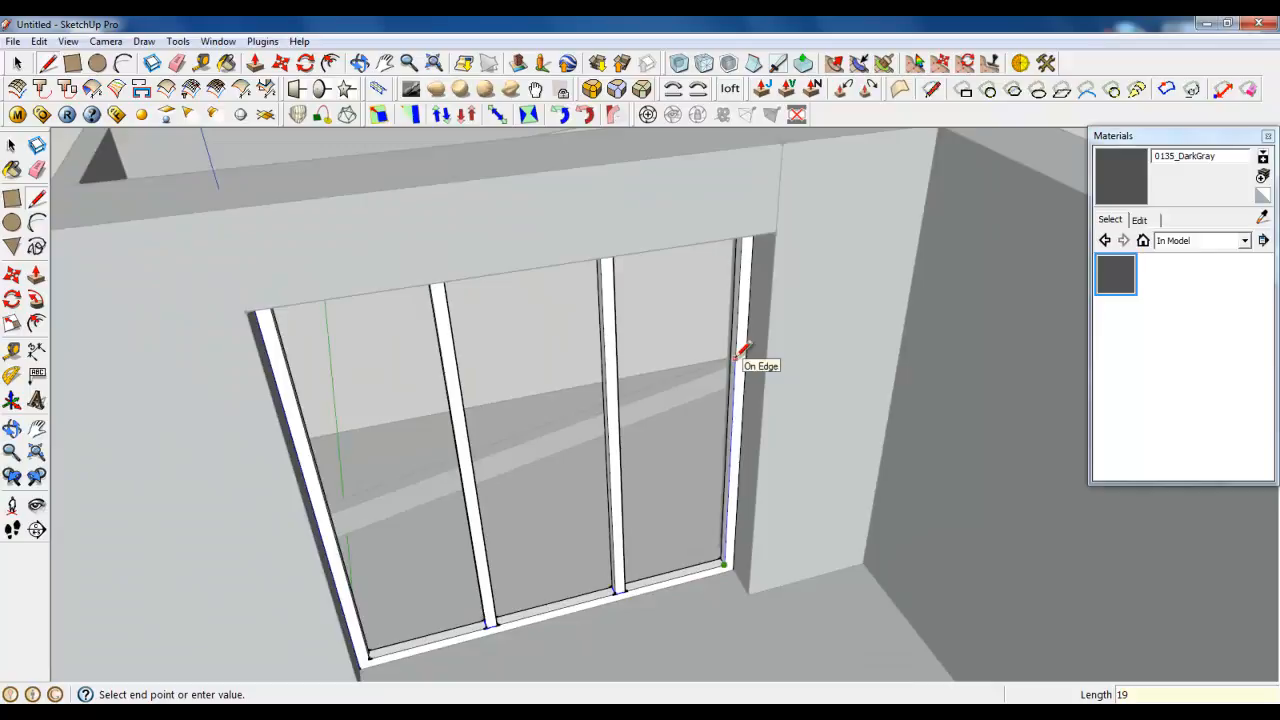
key(Return)
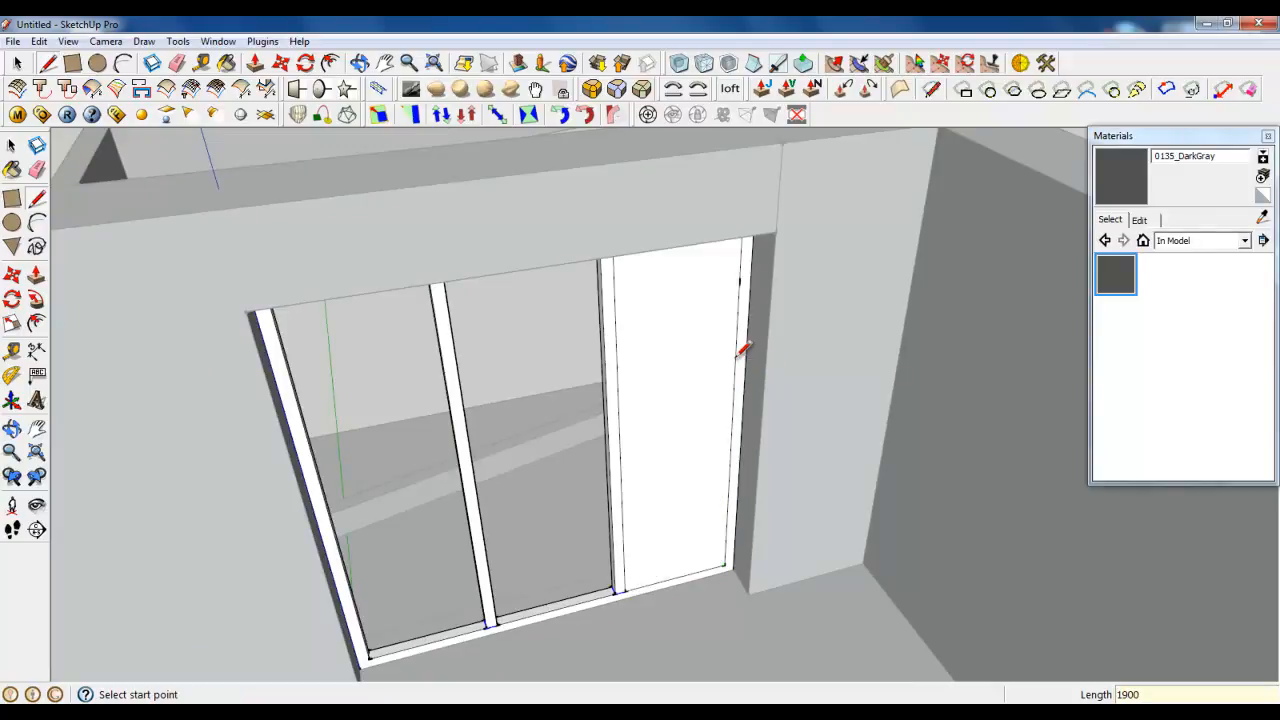
right_click(693, 313)
click(736, 343)
Step: Outline a 60 mm high crossbar profile on the right jamb's inner face, starting from the 1900 mm mark and spanning its full depth
scroll(744, 278, up, 2)
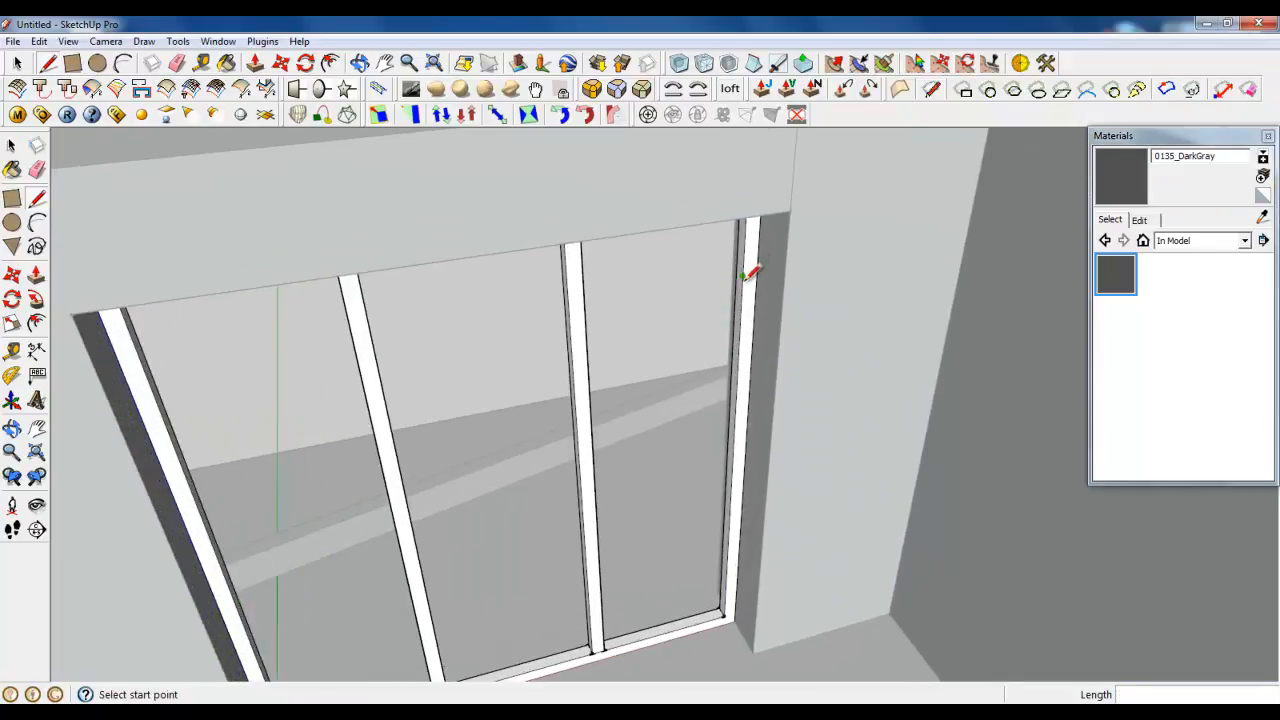
click(745, 277)
click(737, 266)
scroll(743, 264, up, 3)
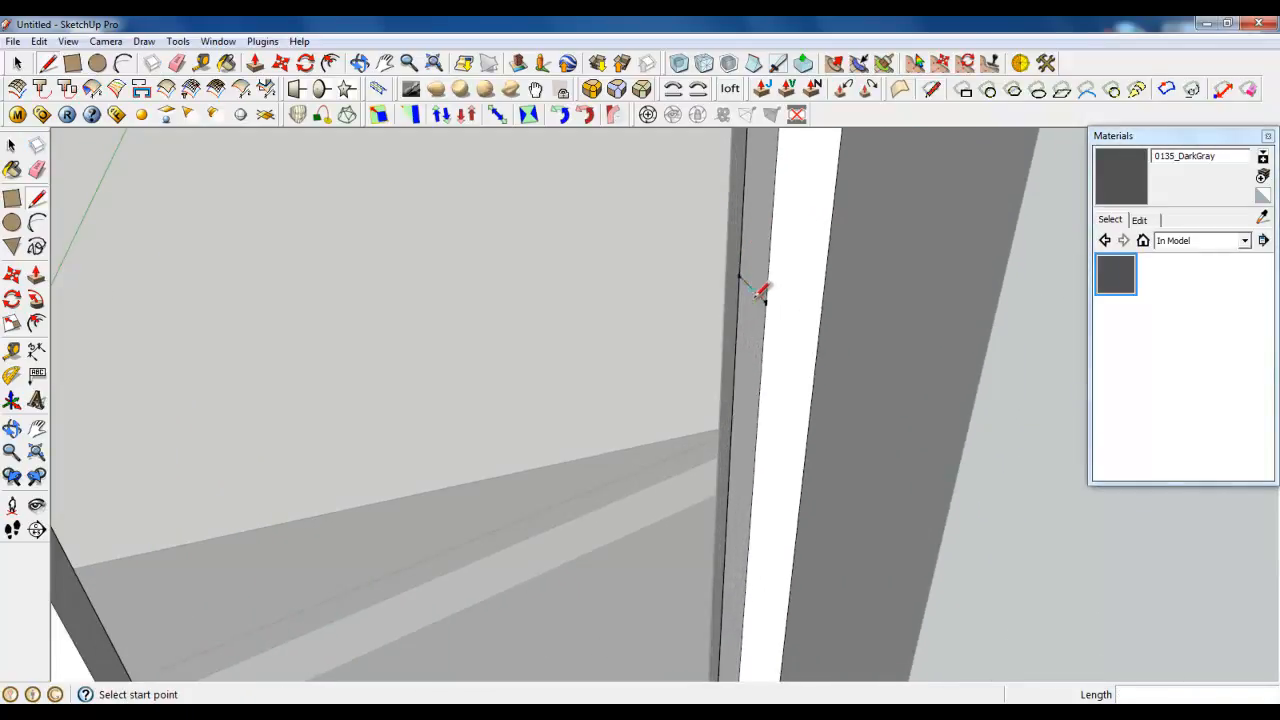
click(765, 300)
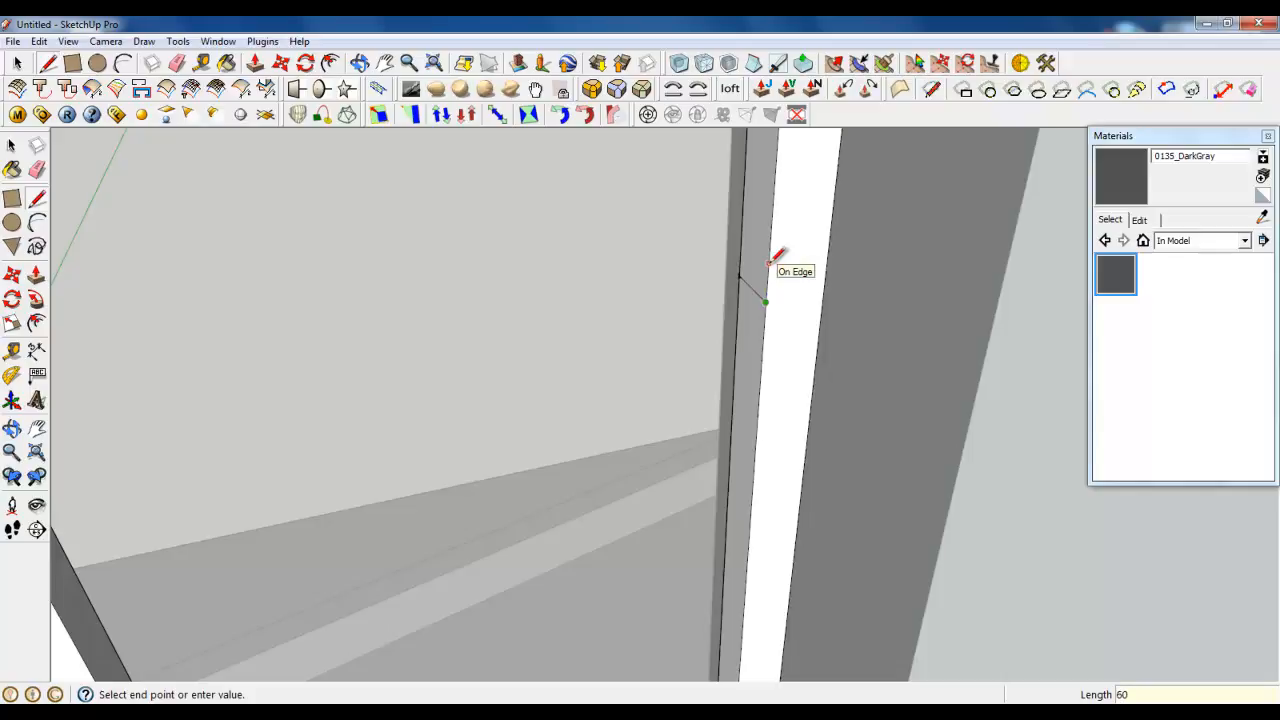
key(Return)
right_click(745, 234)
click(762, 265)
click(770, 241)
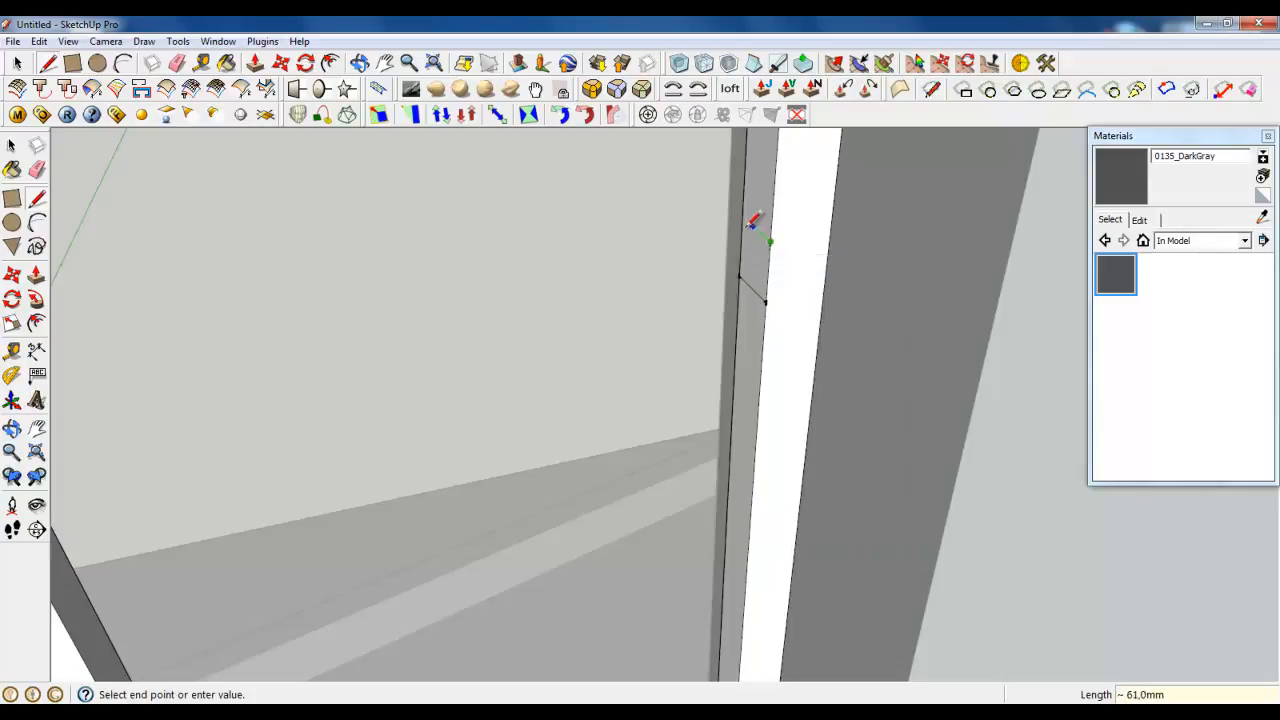
text(60)
key(Return)
Step: Try to extrude the crossbar profile from the right jamb across to the neighbouring mullion with Push/Pull
click(255, 63)
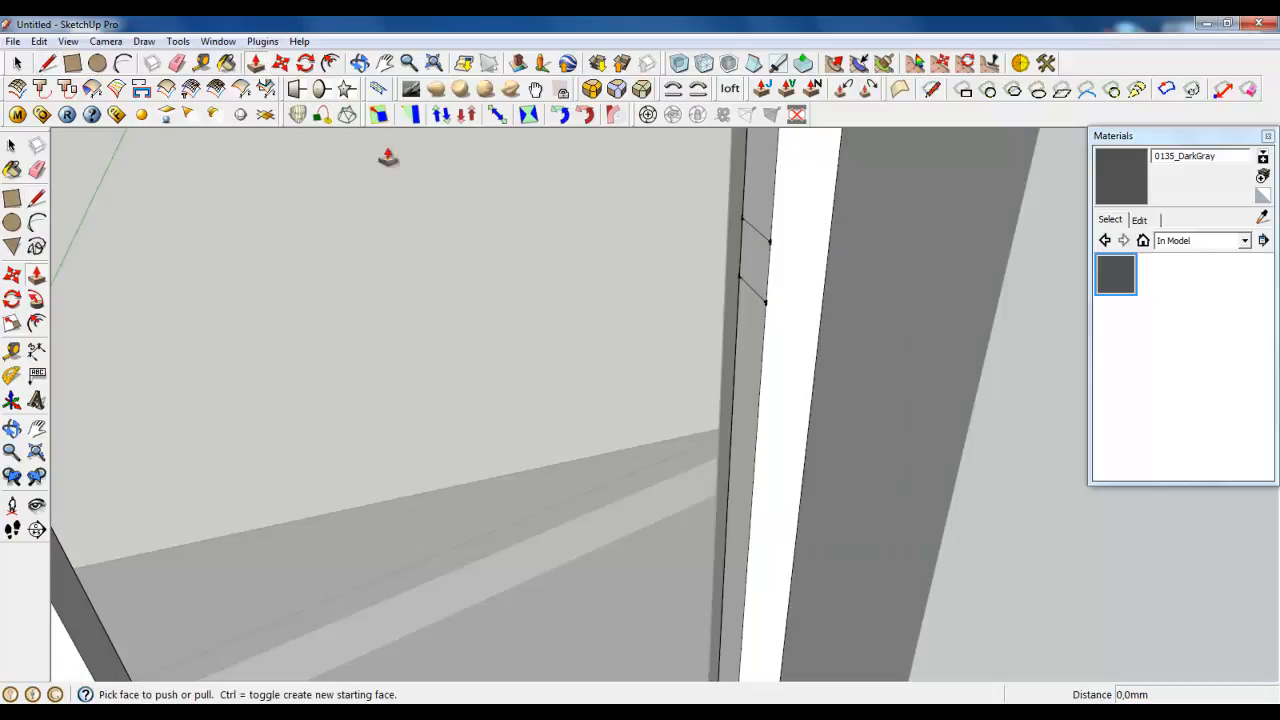
click(746, 272)
scroll(876, 350, down, 3)
click(514, 366)
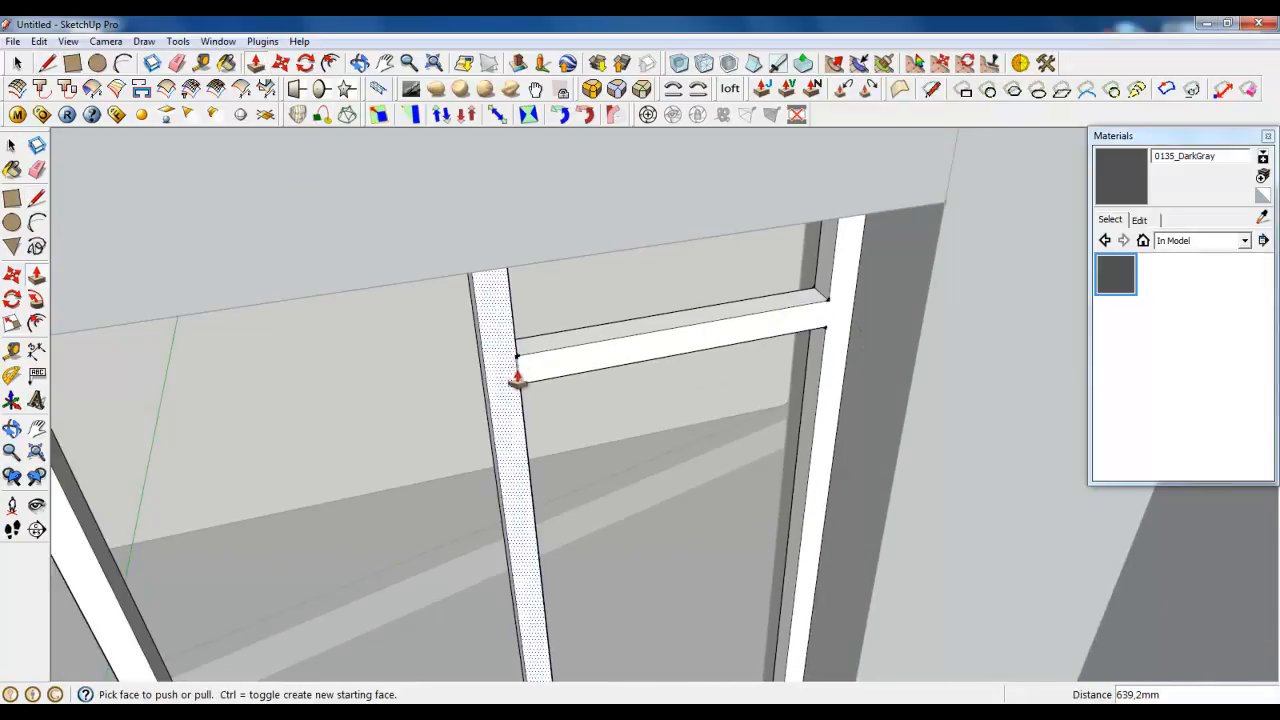
scroll(531, 372, up, 5)
key(ctrl+z)
Step: Extrude the crossbar profile about 637 mm to the right mullion's side and erase the edge where their front faces meet
middle_drag(531, 386, 672, 379)
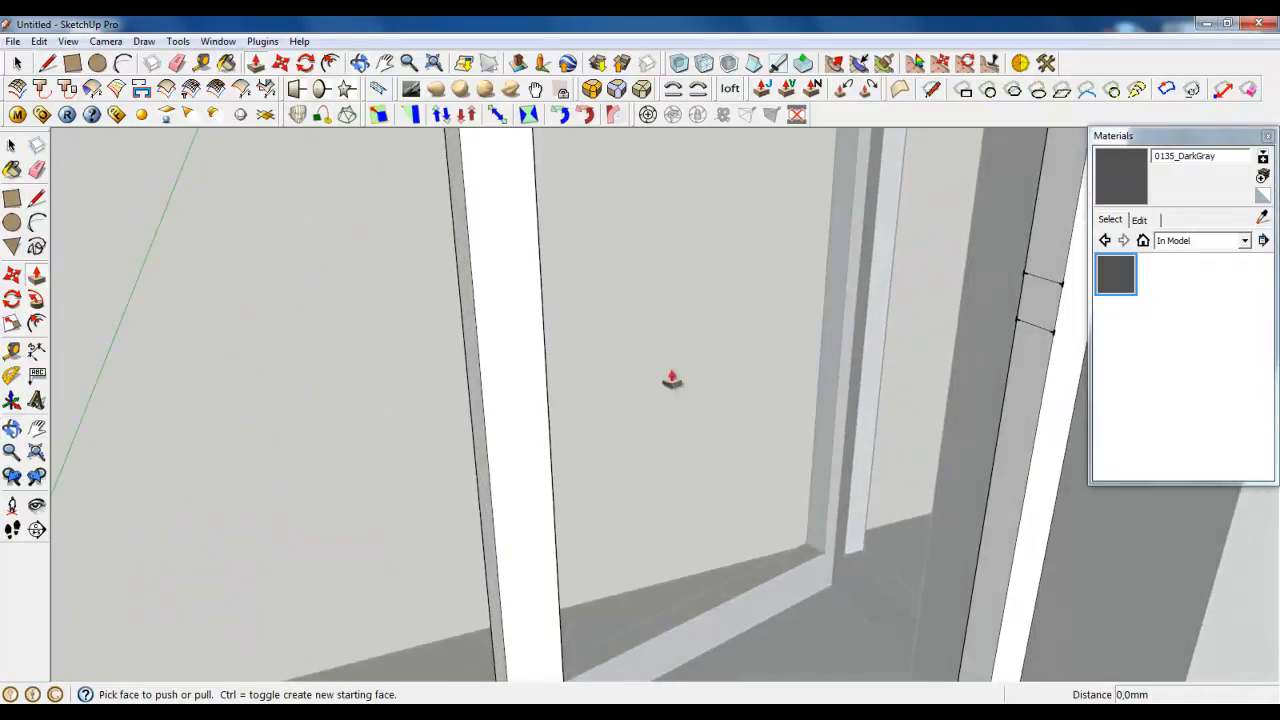
click(1031, 316)
click(543, 336)
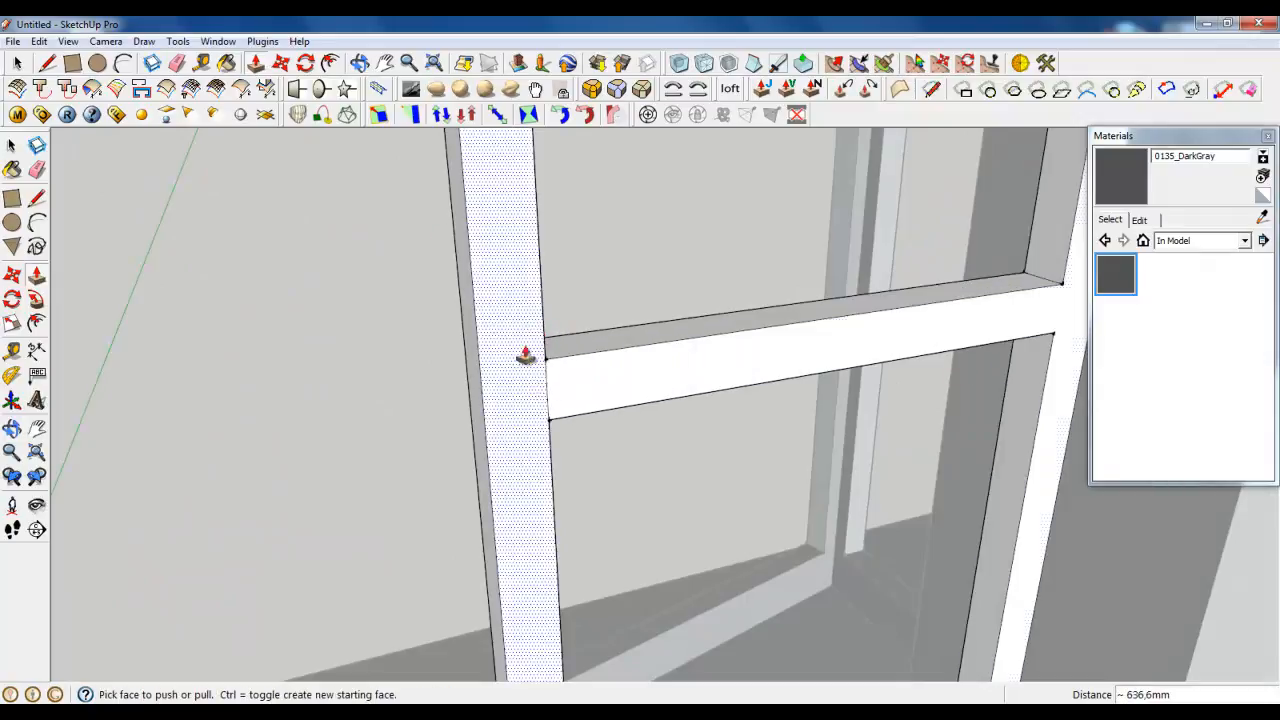
click(177, 63)
click(543, 383)
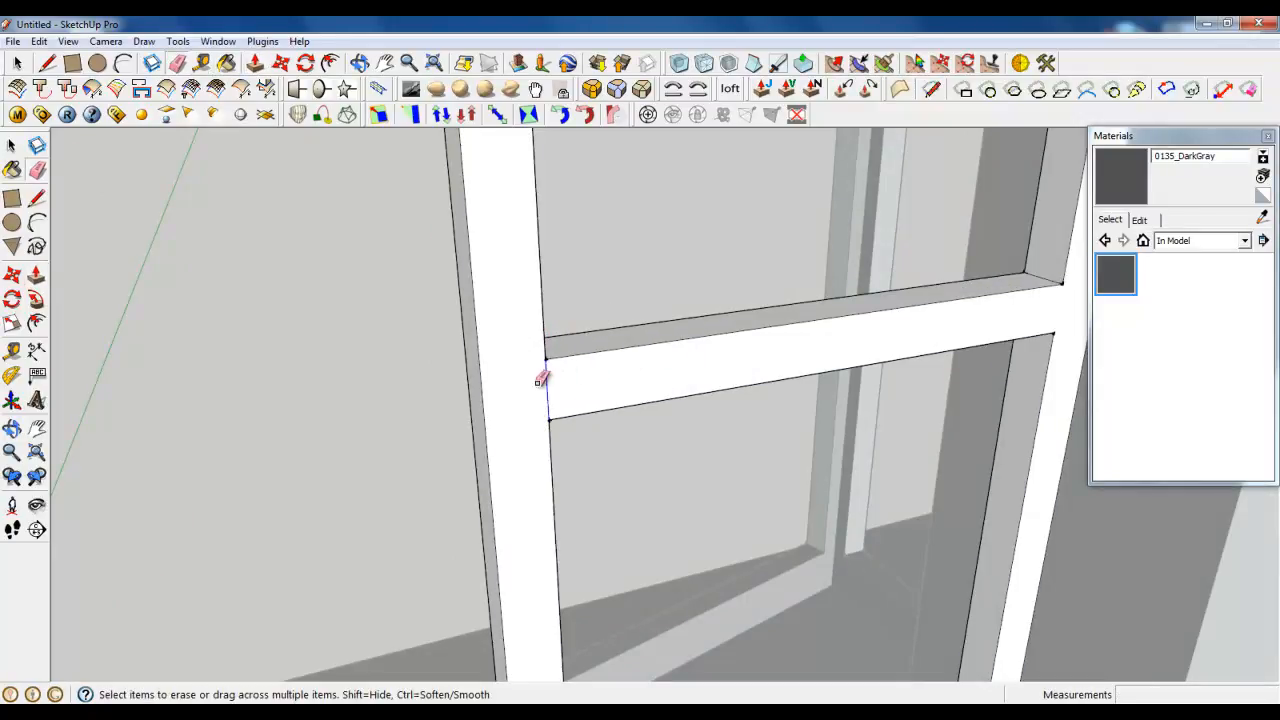
Step: Draw a thin rectangle, about 3 mm by 637 mm, along the left bay's bottom member, starting at the midpoint of its short edge
scroll(520, 420, down, 5)
scroll(616, 362, down, 4)
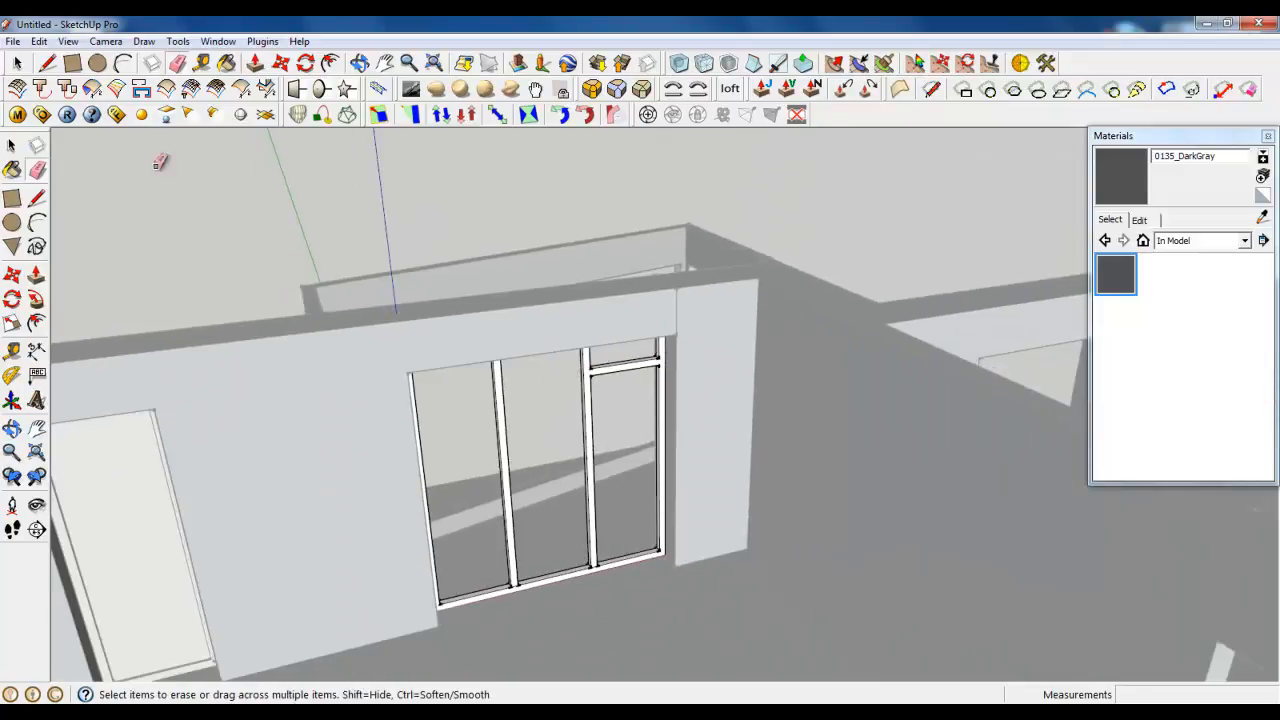
click(17, 63)
scroll(648, 400, down, 3)
middle_drag(654, 471, 511, 580)
scroll(514, 500, up, 3)
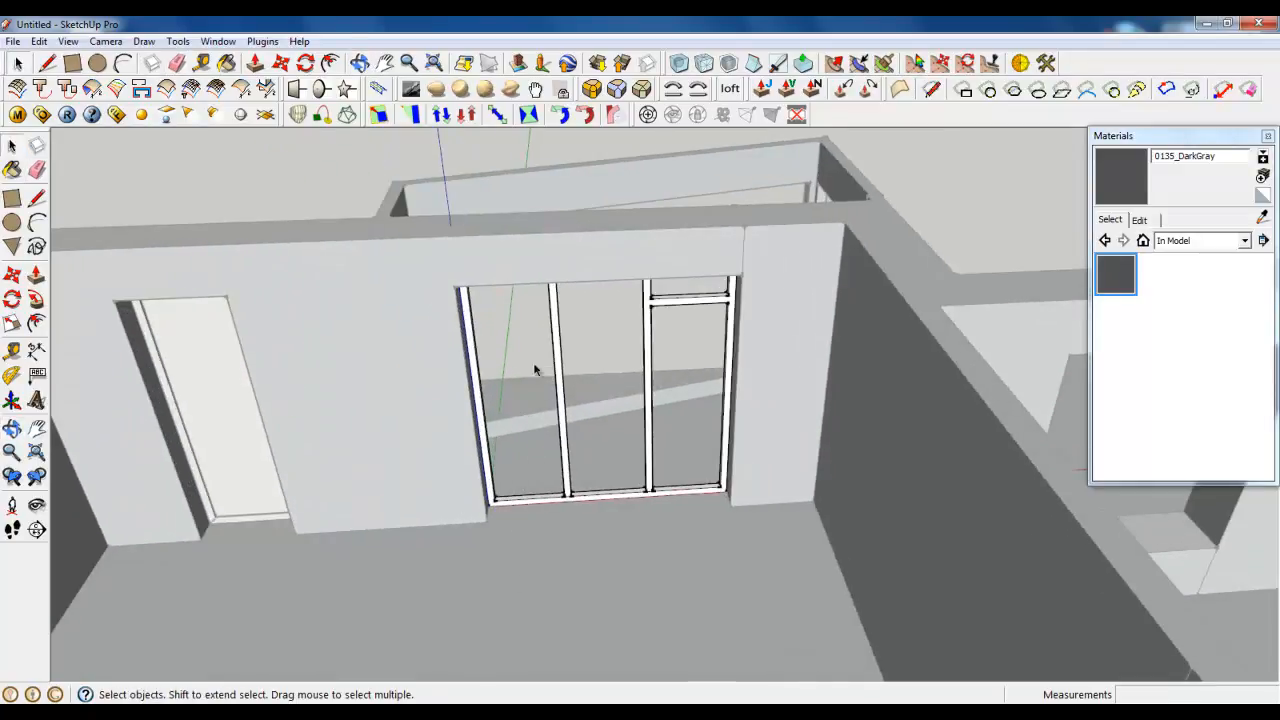
scroll(534, 508, up, 6)
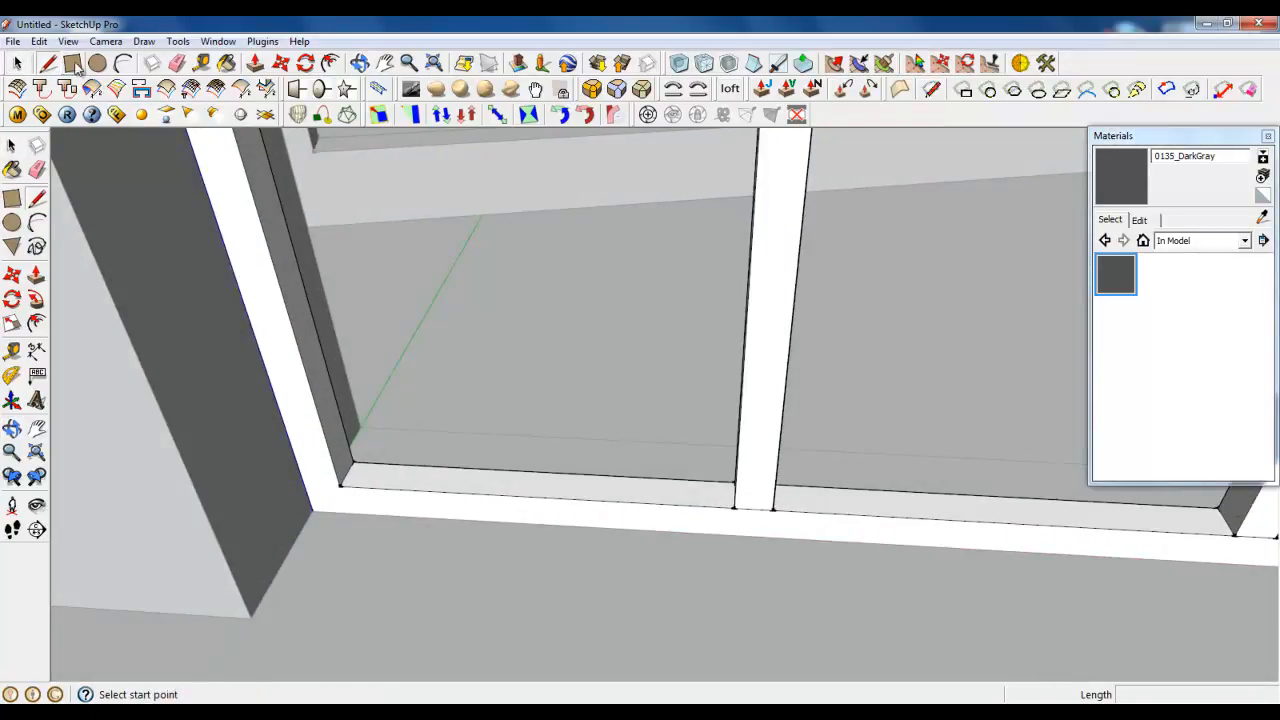
click(73, 64)
scroll(560, 590, down, 10)
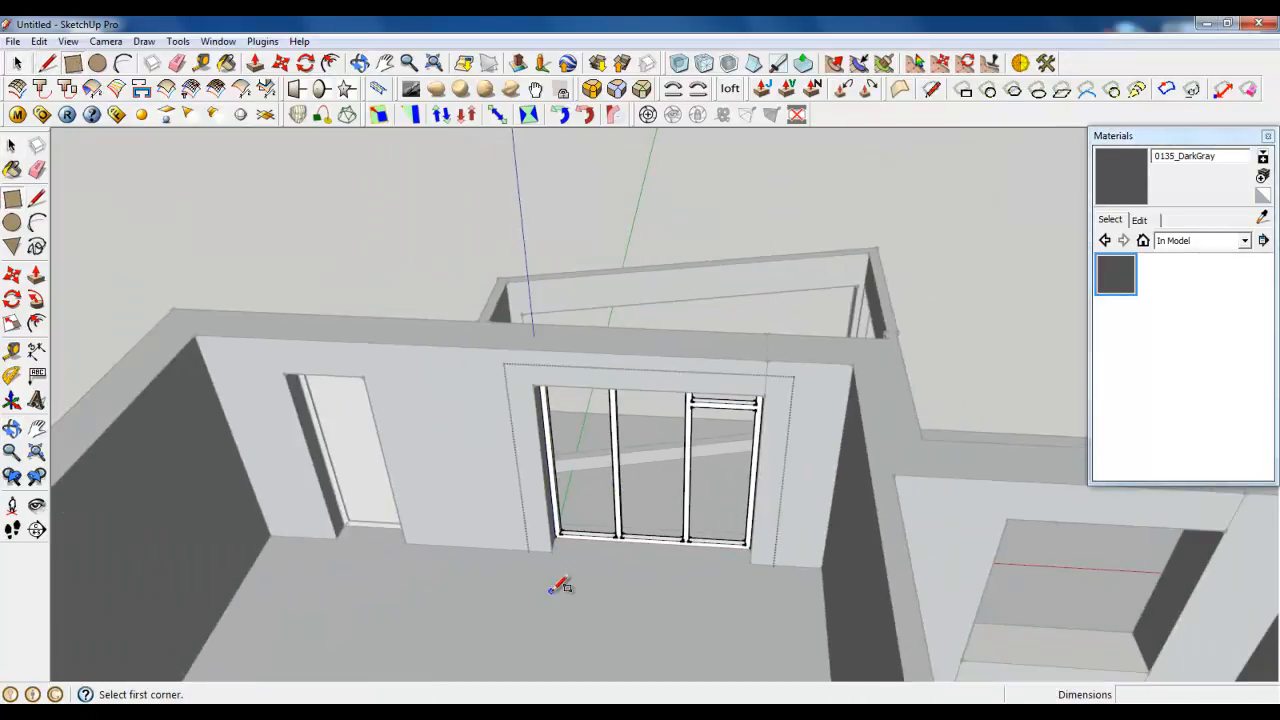
scroll(560, 585, up, 3)
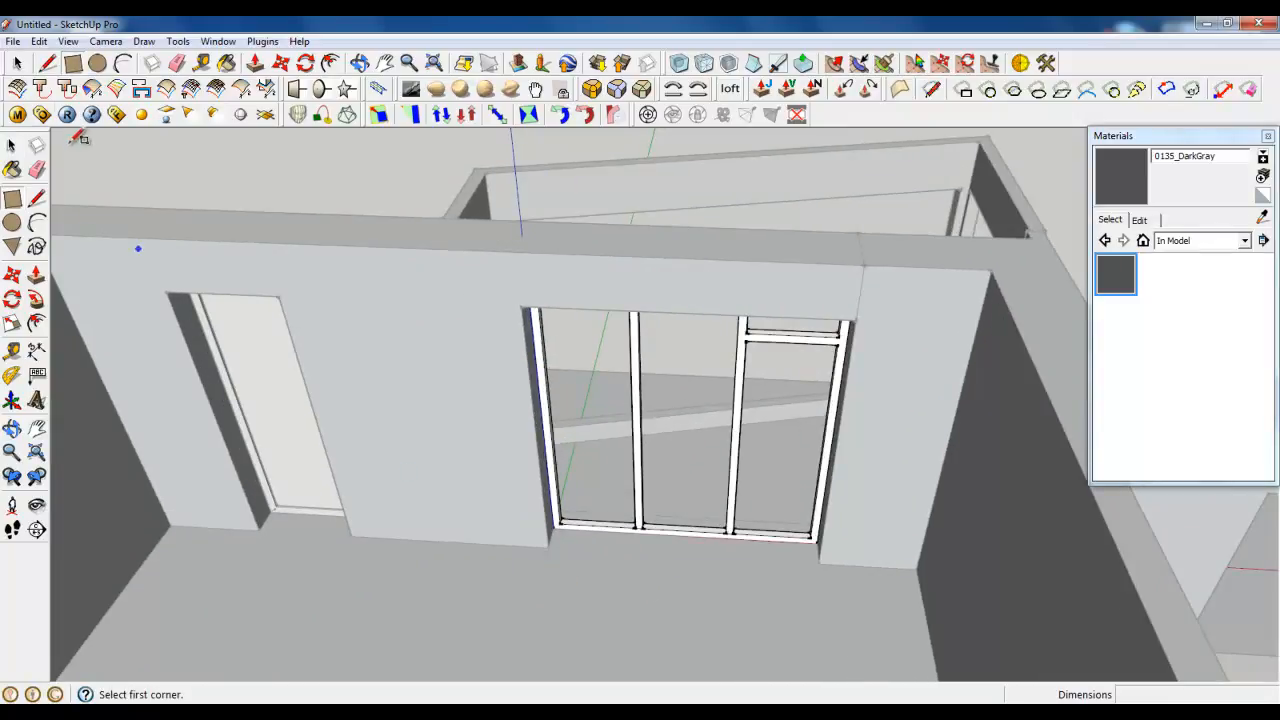
scroll(646, 558, up, 6)
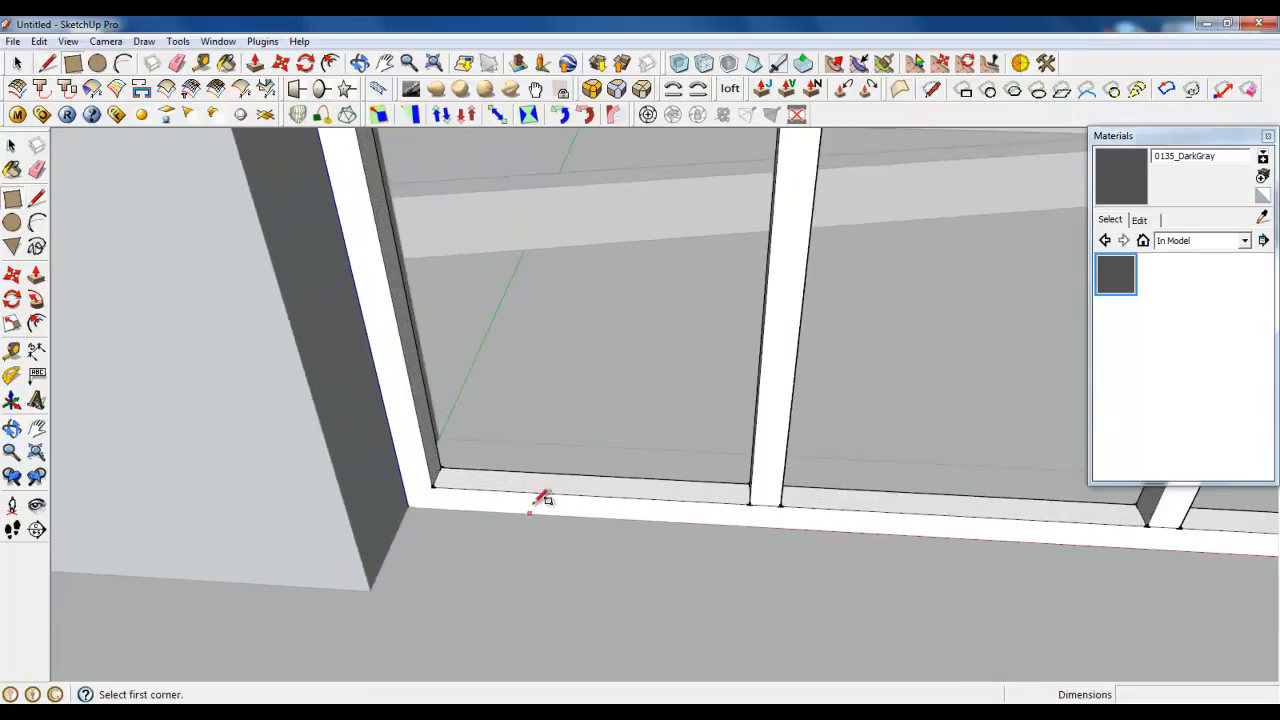
middle_drag(537, 500, 543, 551)
middle_drag(414, 549, 327, 516)
scroll(300, 512, up, 2)
scroll(272, 512, up, 3)
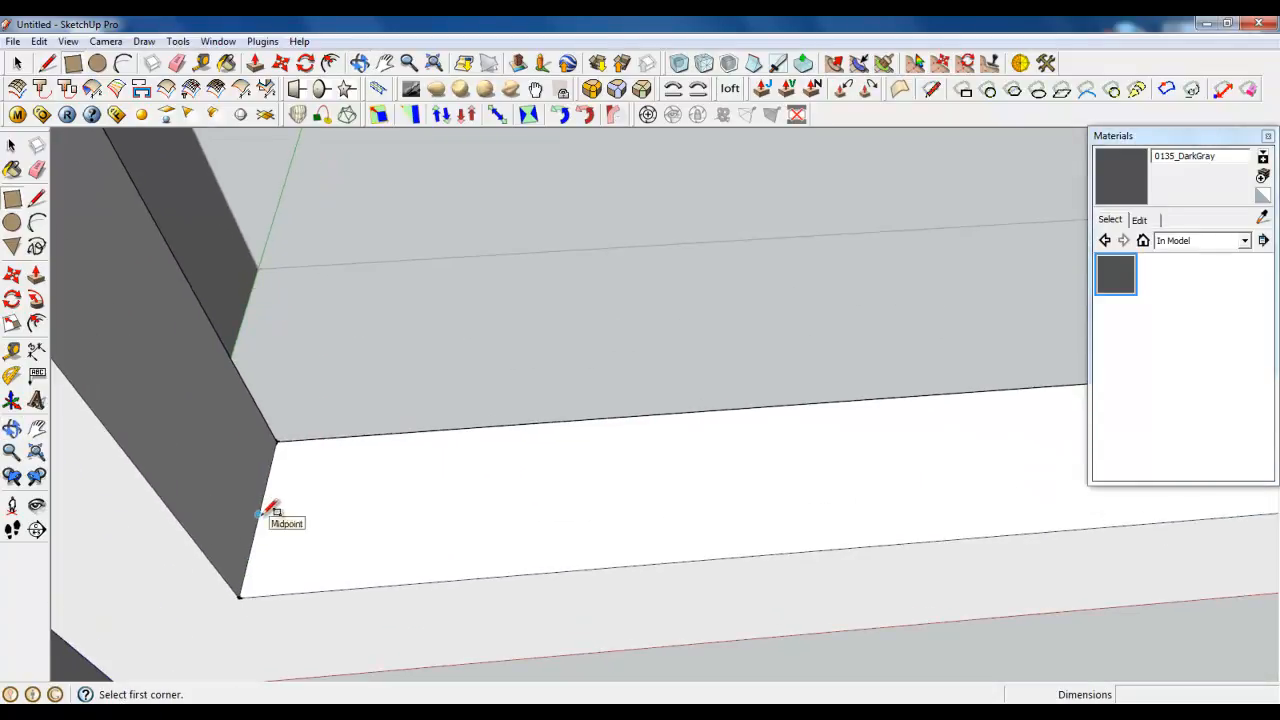
click(260, 511)
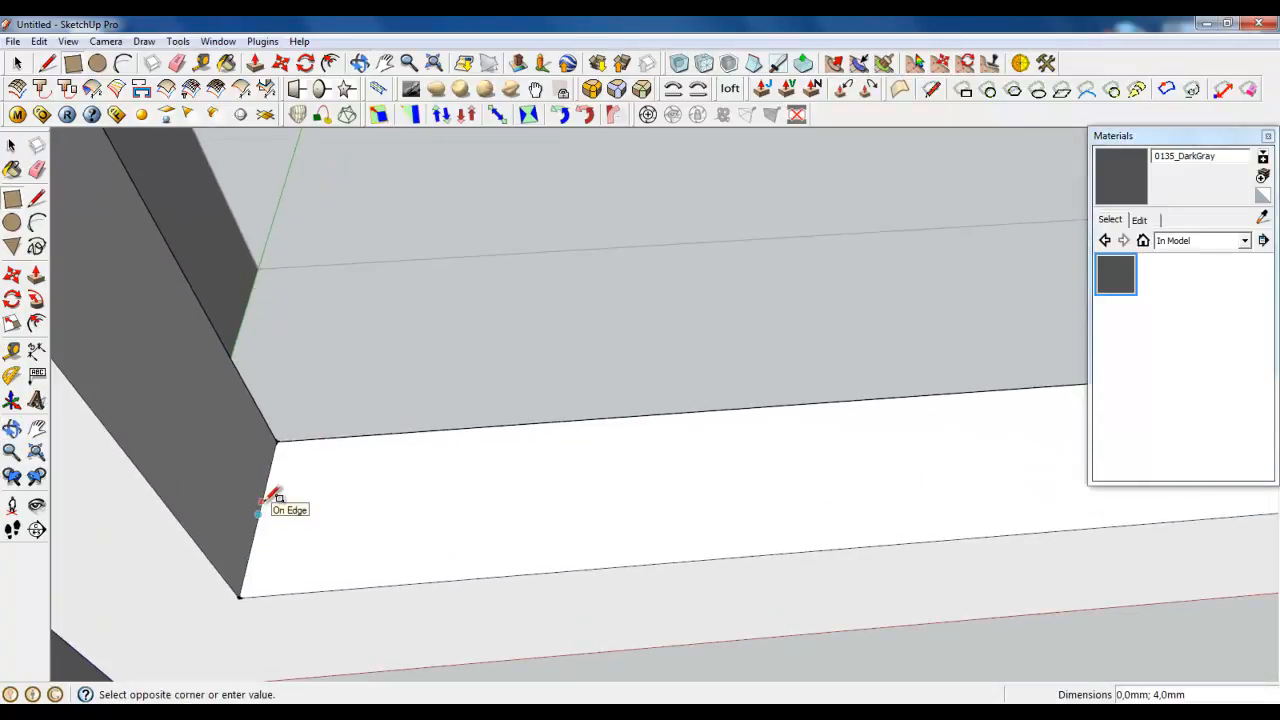
scroll(208, 580, down, 4)
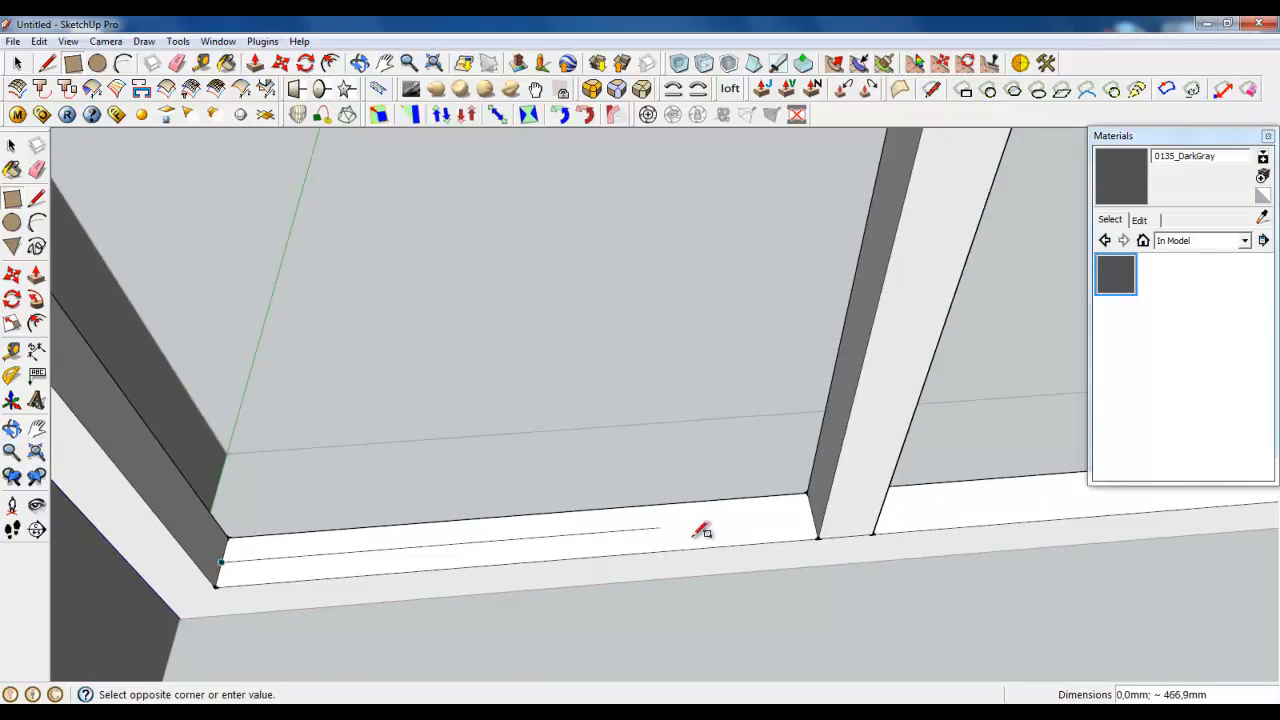
scroll(722, 519, up, 3)
scroll(895, 497, up, 2)
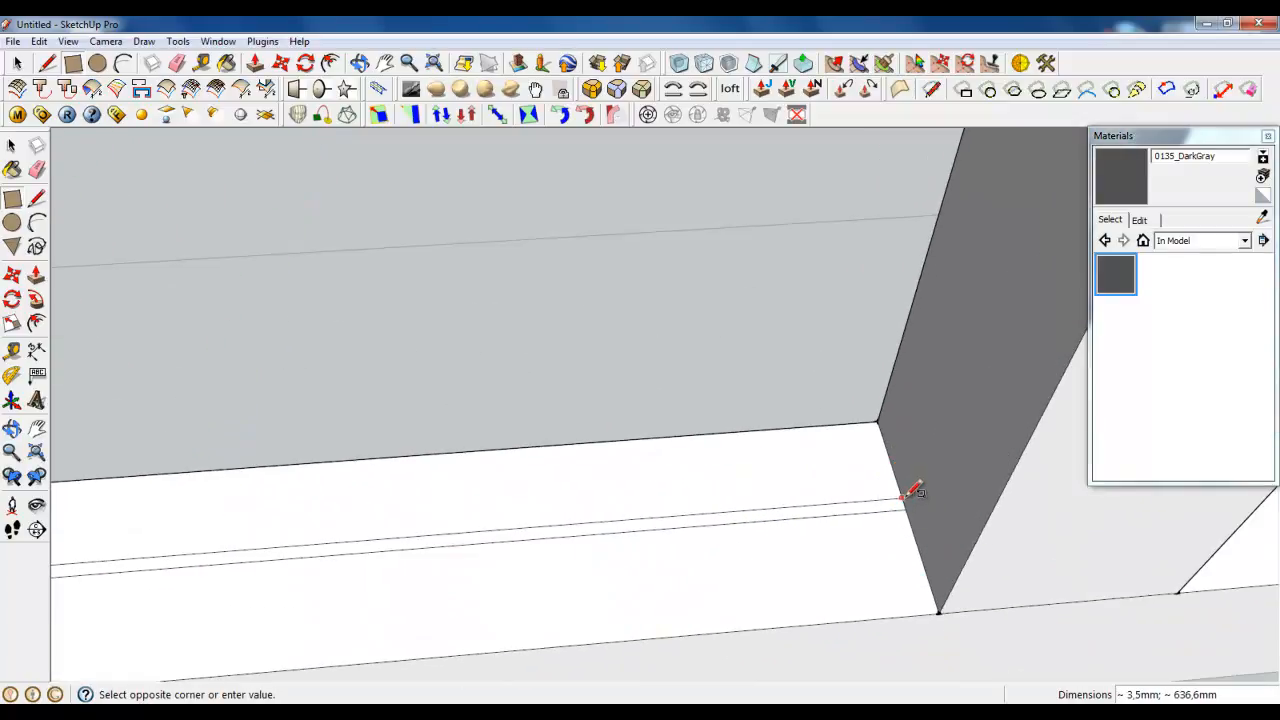
scroll(914, 500, up, 2)
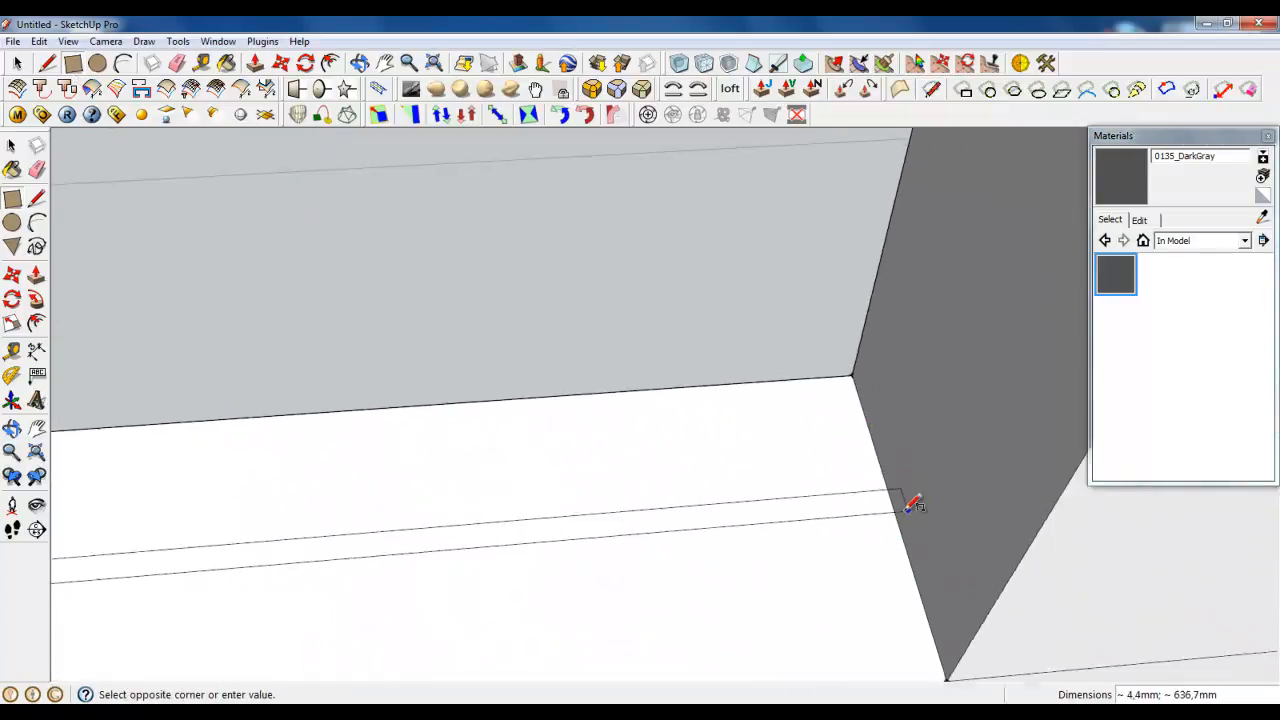
scroll(897, 503, up, 1)
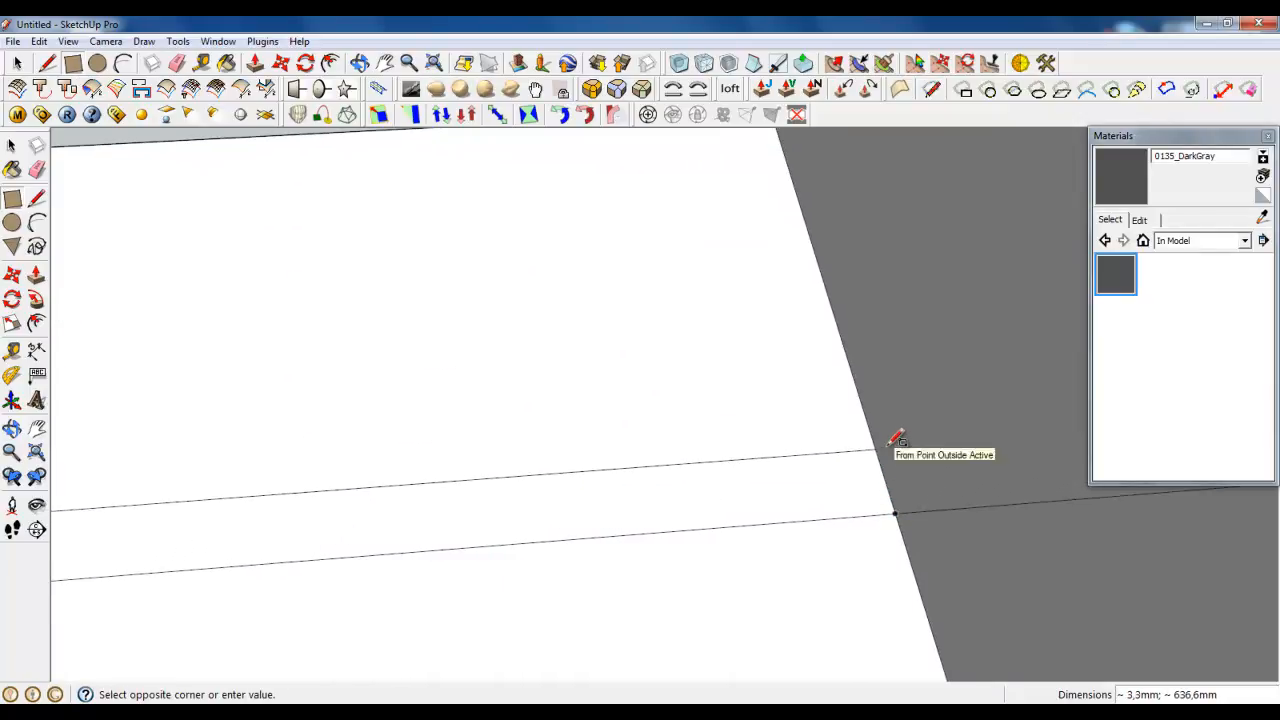
click(878, 456)
Step: Make a group from the thin rectangle in the left bay and open it for editing
key(space)
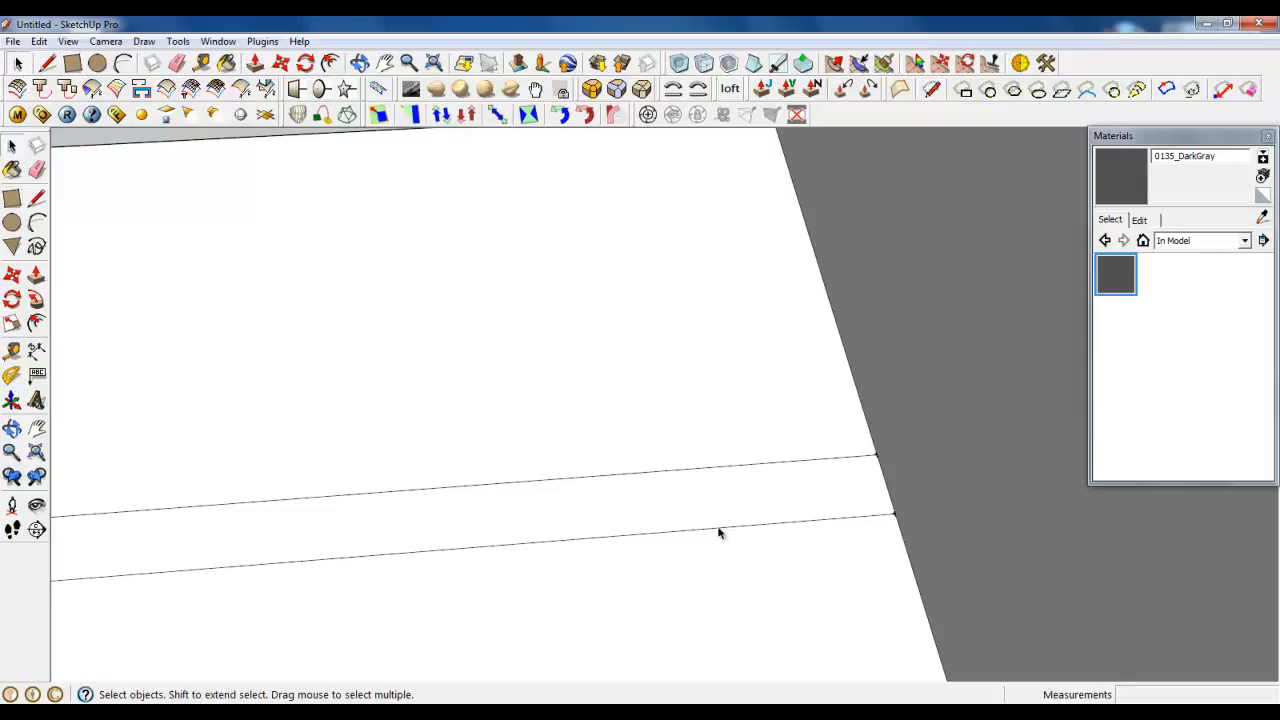
double_click(708, 520)
right_click(709, 494)
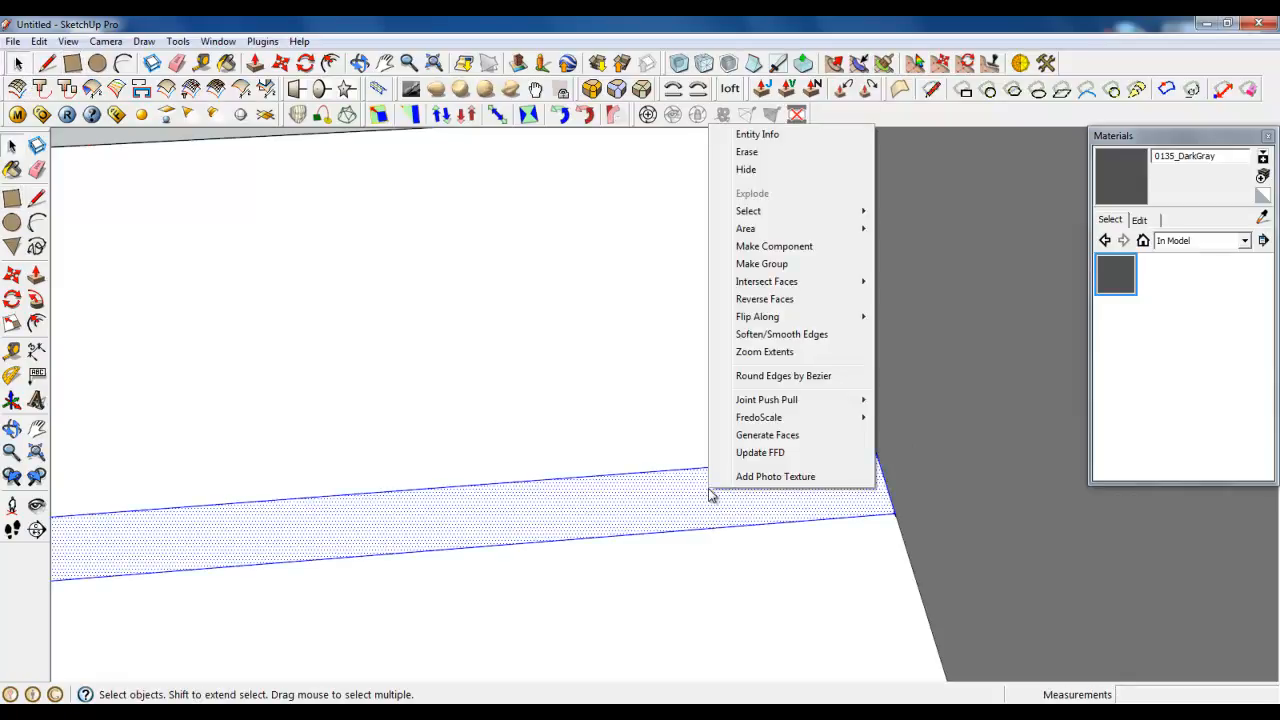
click(762, 263)
double_click(794, 489)
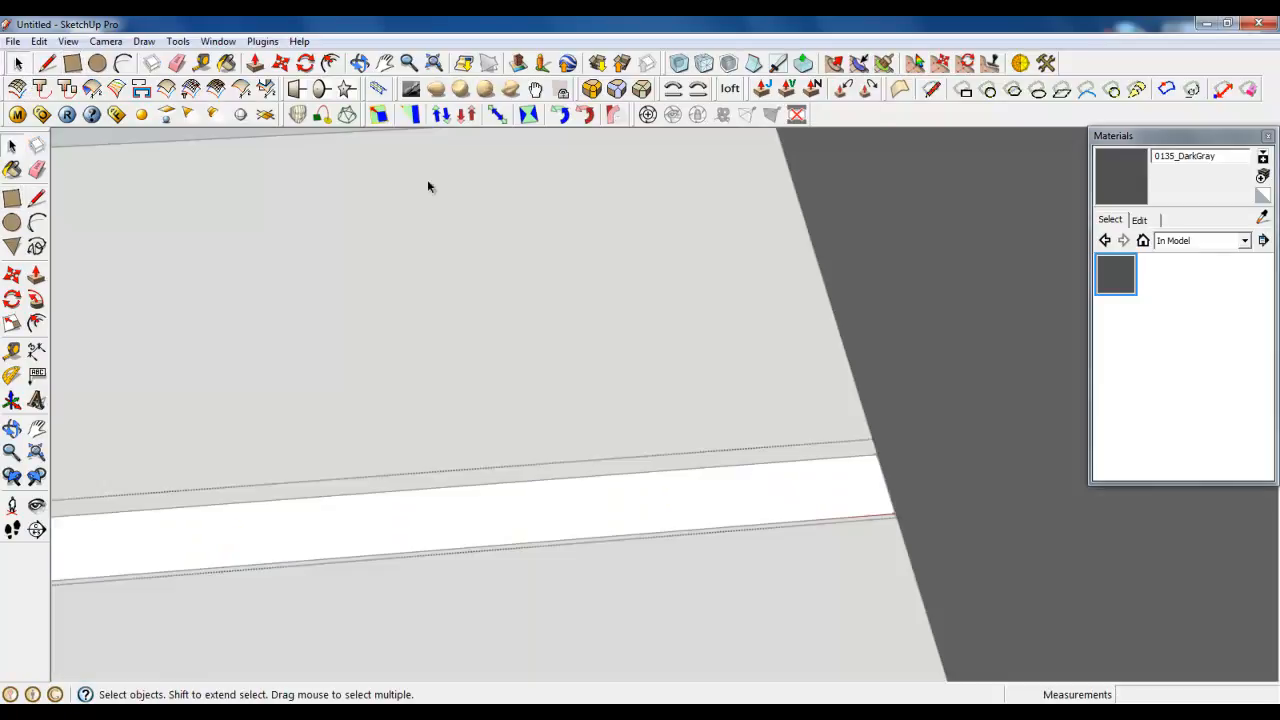
Step: Extrude the glass strip 2180 mm up to the underside of the frame's top member with Push/Pull
click(258, 65)
click(562, 502)
scroll(680, 450, down, 5)
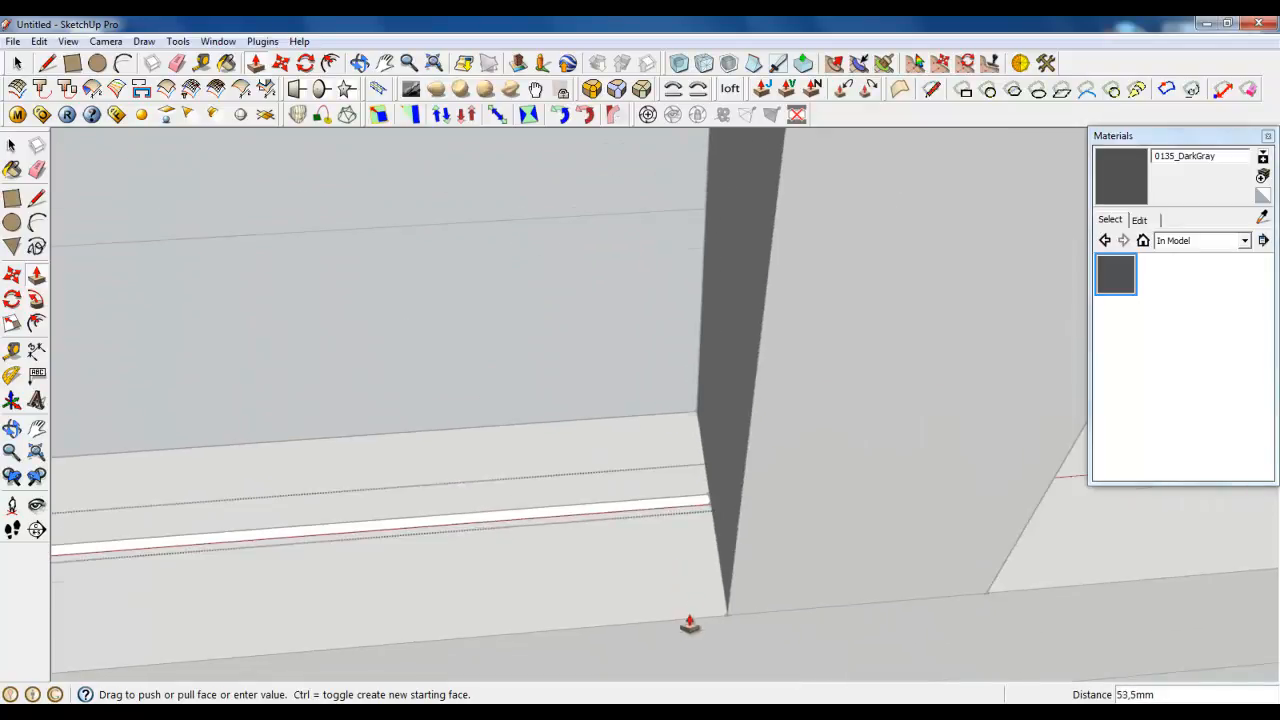
scroll(681, 650, down, 10)
scroll(680, 264, up, 3)
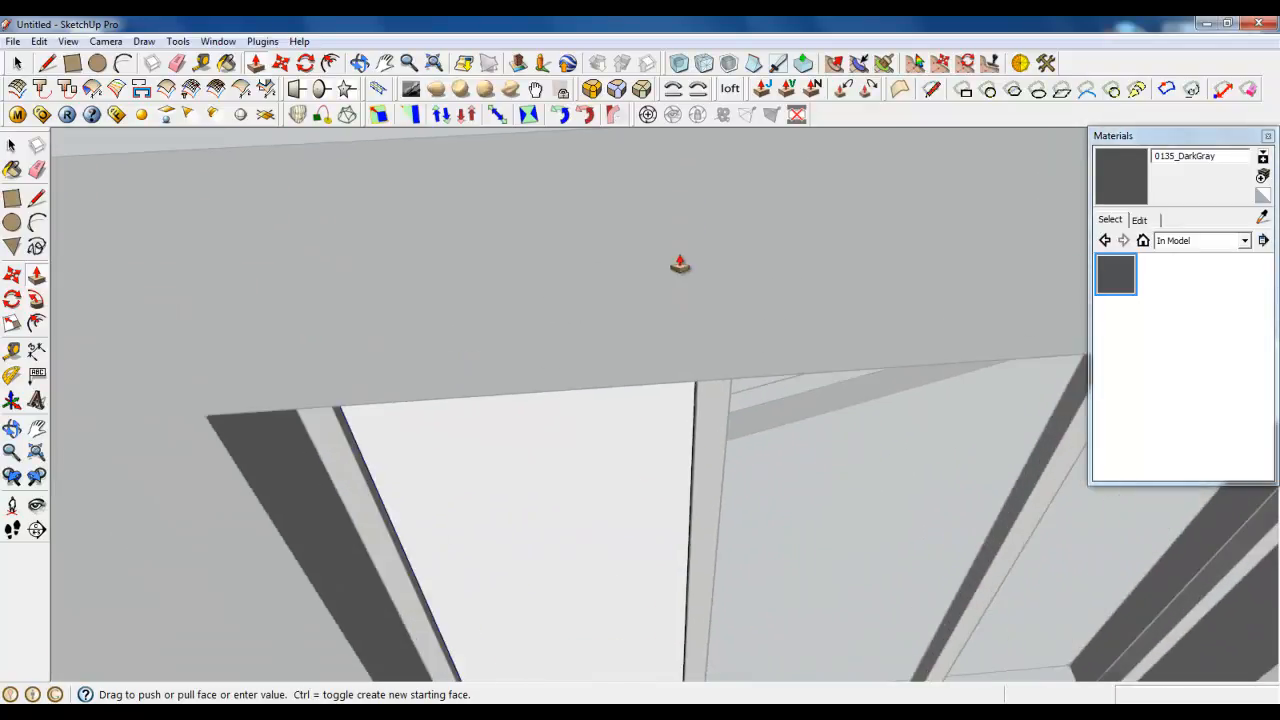
middle_drag(690, 440, 729, 186)
scroll(683, 560, down, 2)
scroll(686, 137, up, 2)
scroll(672, 268, up, 1)
scroll(668, 250, up, 4)
scroll(697, 240, up, 3)
click(697, 279)
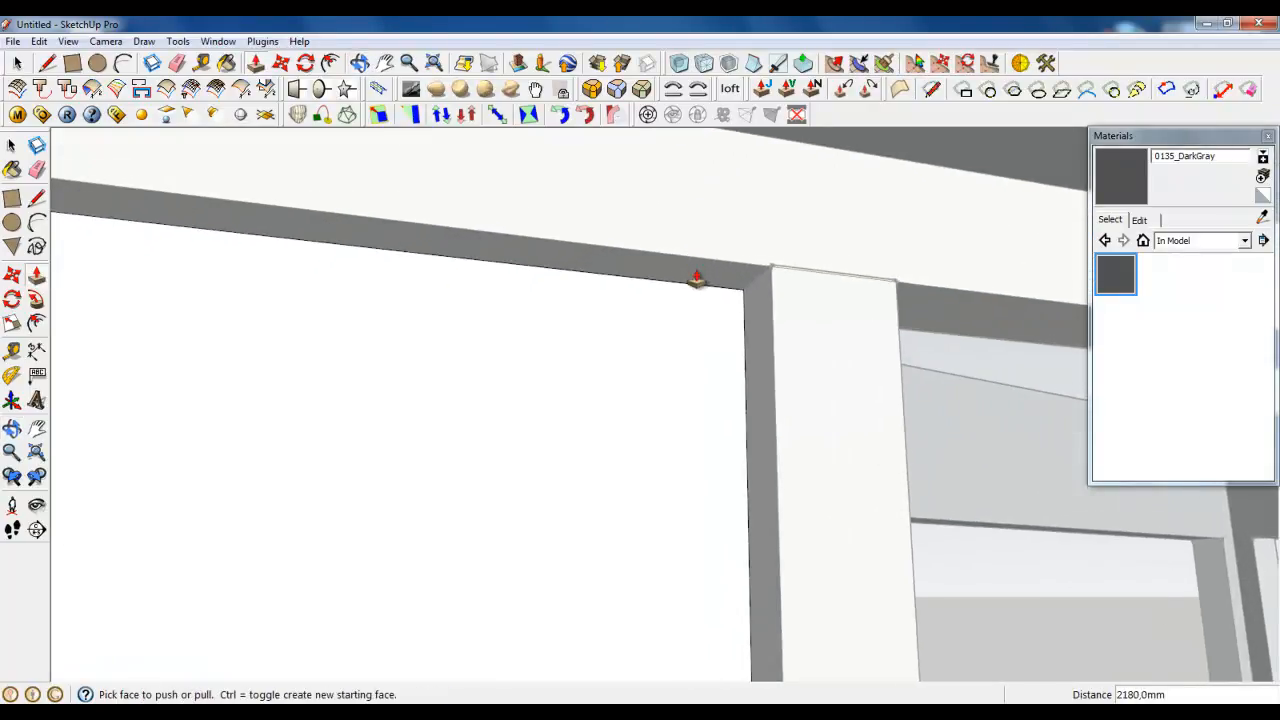
Step: Draw a small triangular bead profile with a 2 mm top side at the pane's upper corner against the mullion
click(15, 66)
middle_drag(411, 397, 650, 400)
scroll(622, 320, up, 4)
click(46, 62)
middle_drag(500, 250, 625, 302)
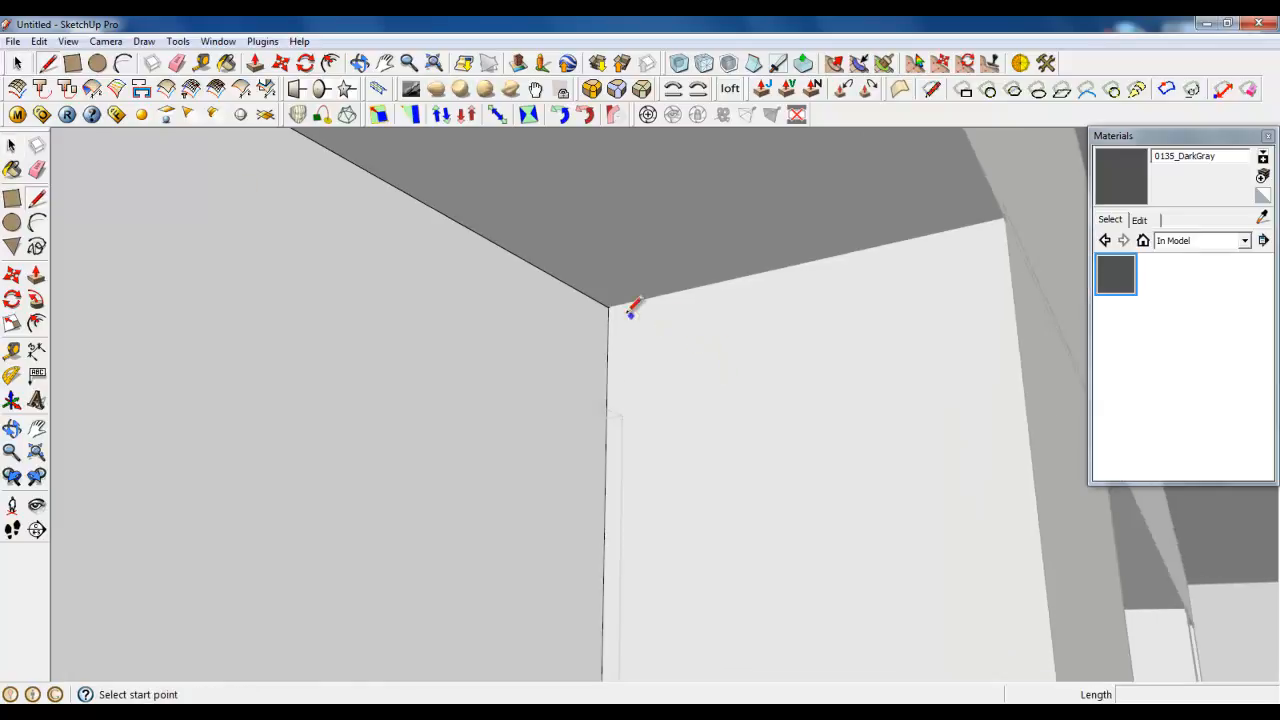
click(610, 306)
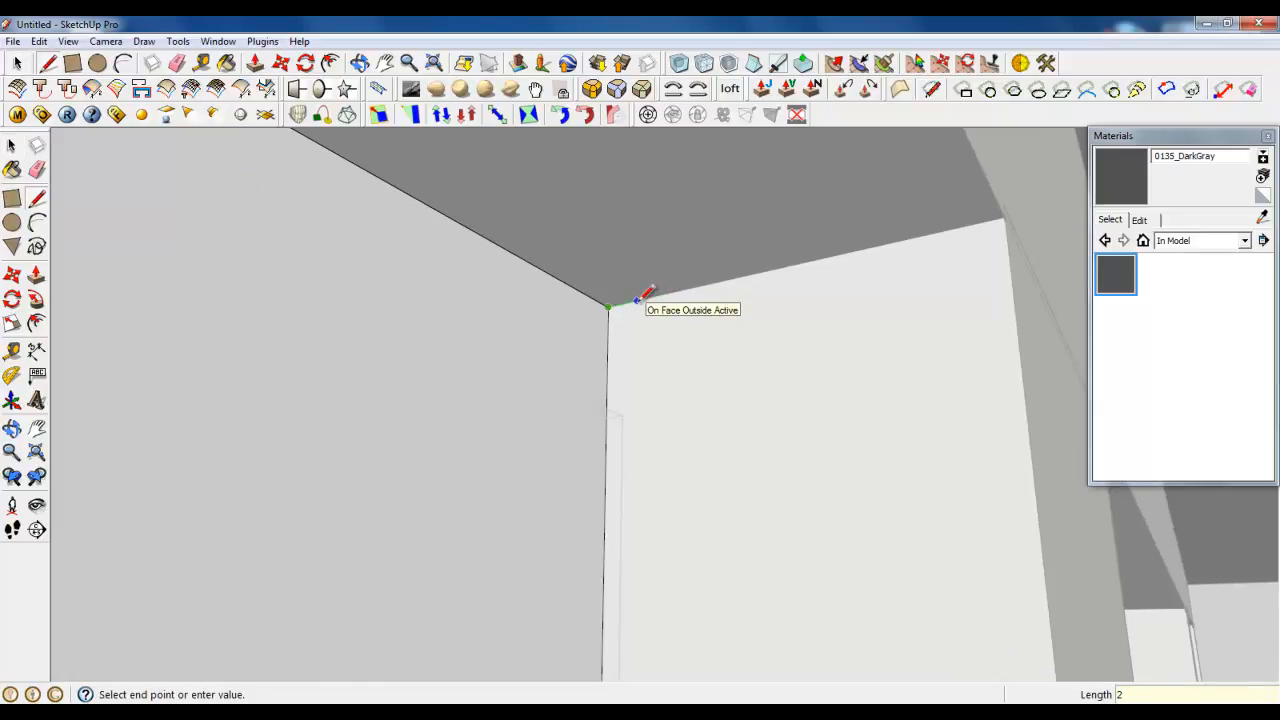
key(Return)
scroll(617, 317, up, 2)
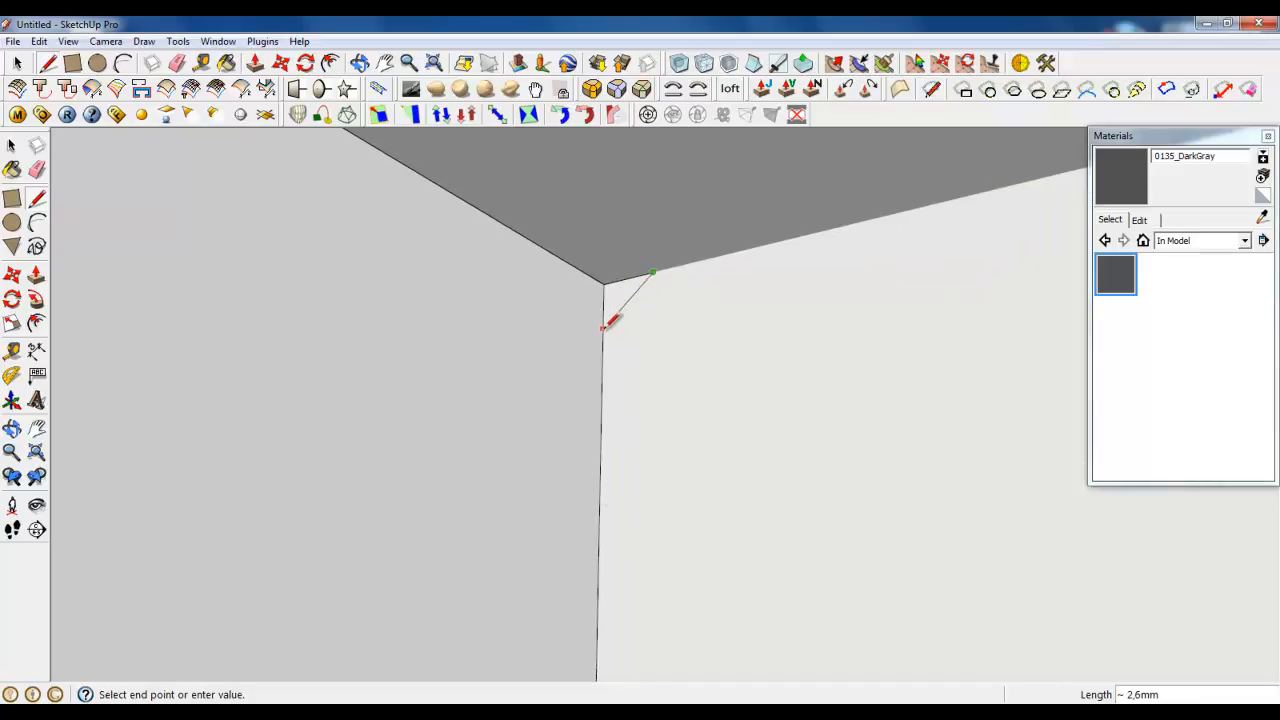
click(604, 326)
Step: Select the border edges of the pane's face as the path and sweep the triangular profile around them with Follow Me
click(17, 63)
scroll(557, 418, down, 2)
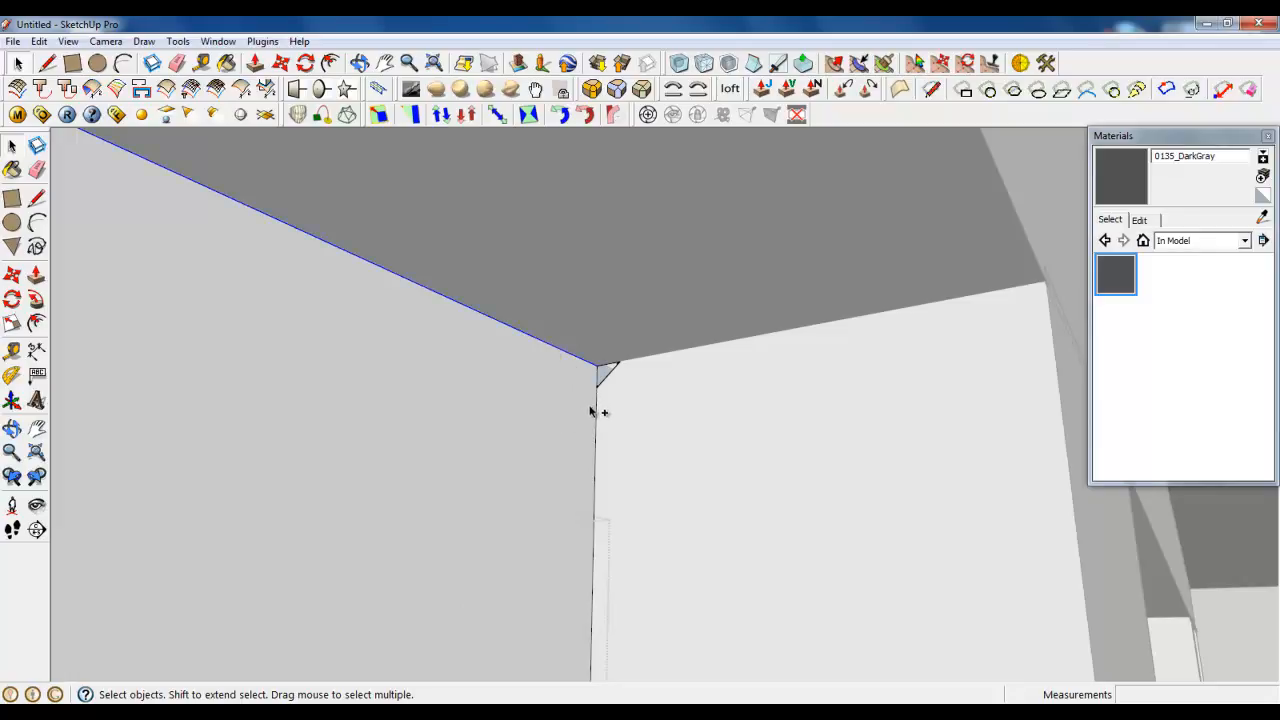
click(524, 393)
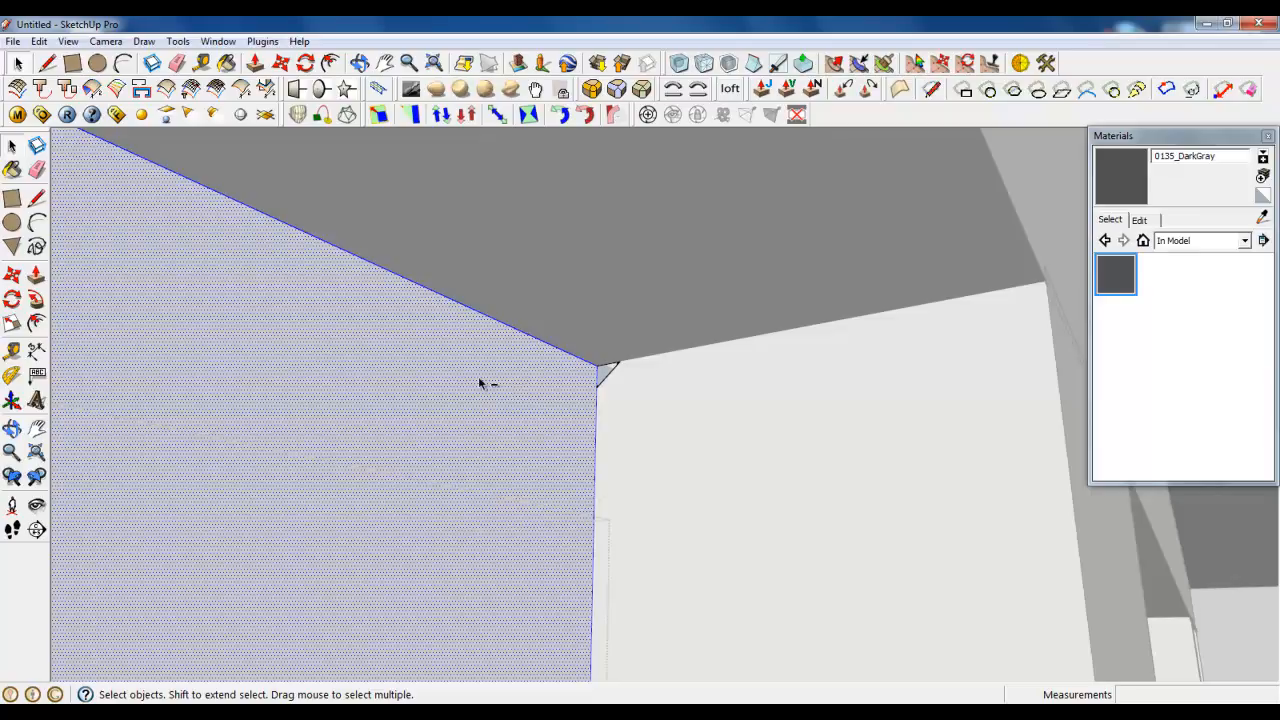
shift+click(478, 376)
scroll(546, 409, up, 3)
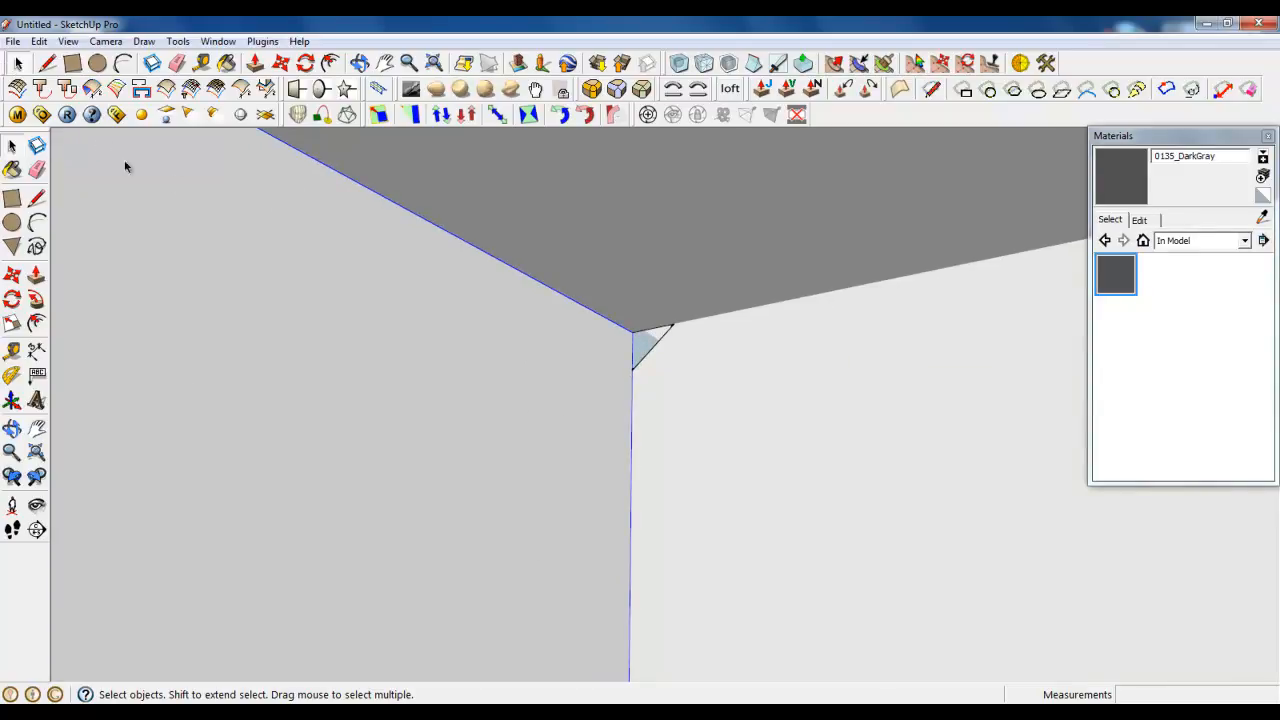
click(37, 303)
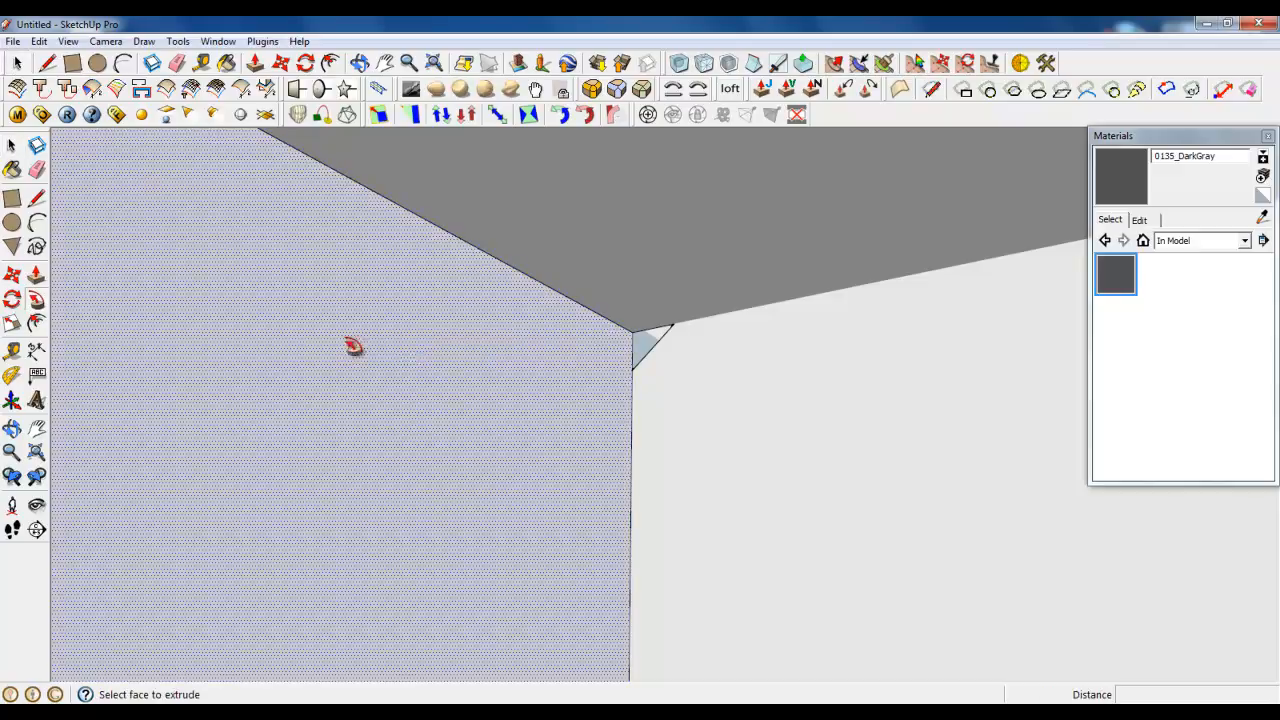
click(650, 340)
click(16, 63)
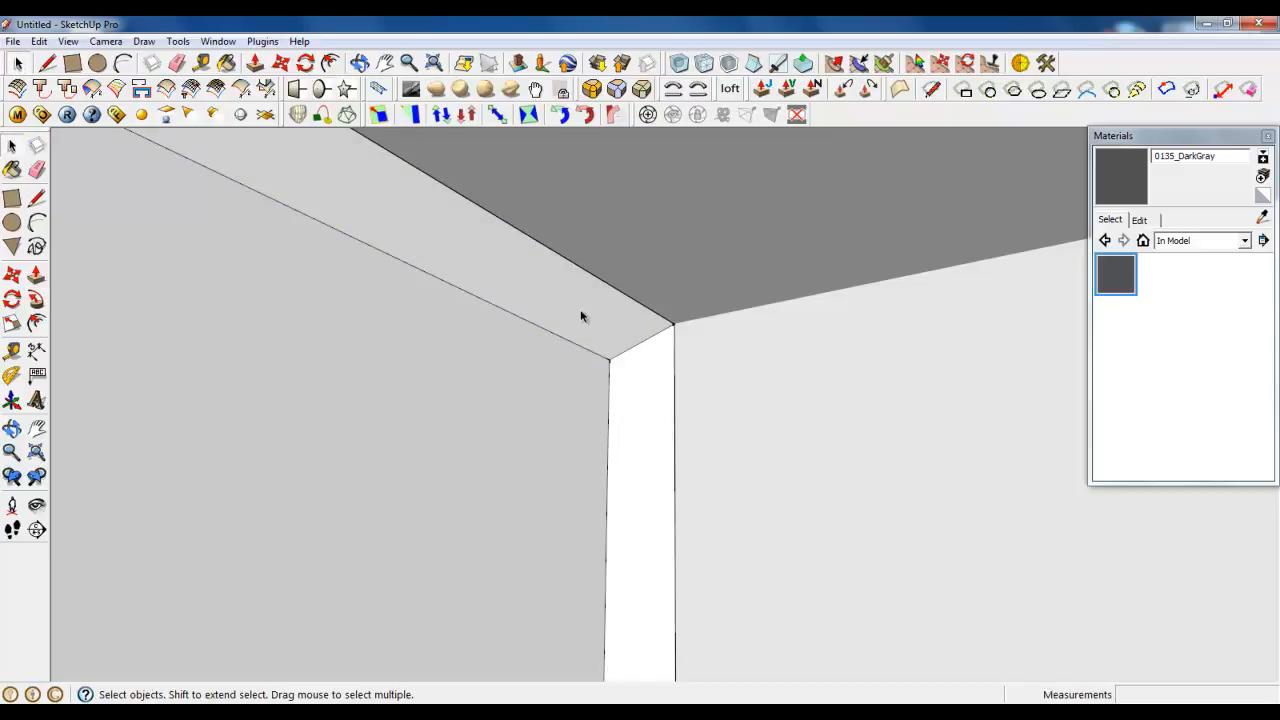
Step: Copy the beaded glass pane from the first bay into the middle bay, aligning its upper corner with the frame opening
middle_drag(583, 317, 503, 297)
scroll(504, 298, down, 3)
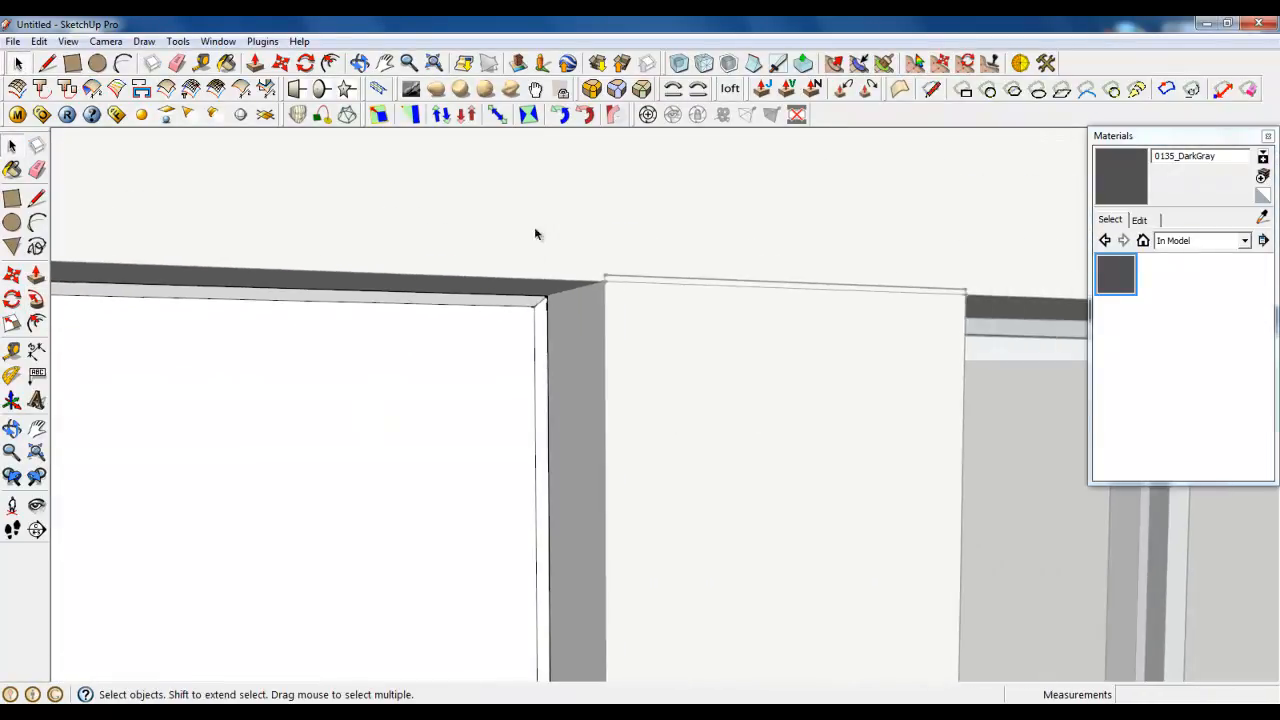
scroll(603, 234, down, 3)
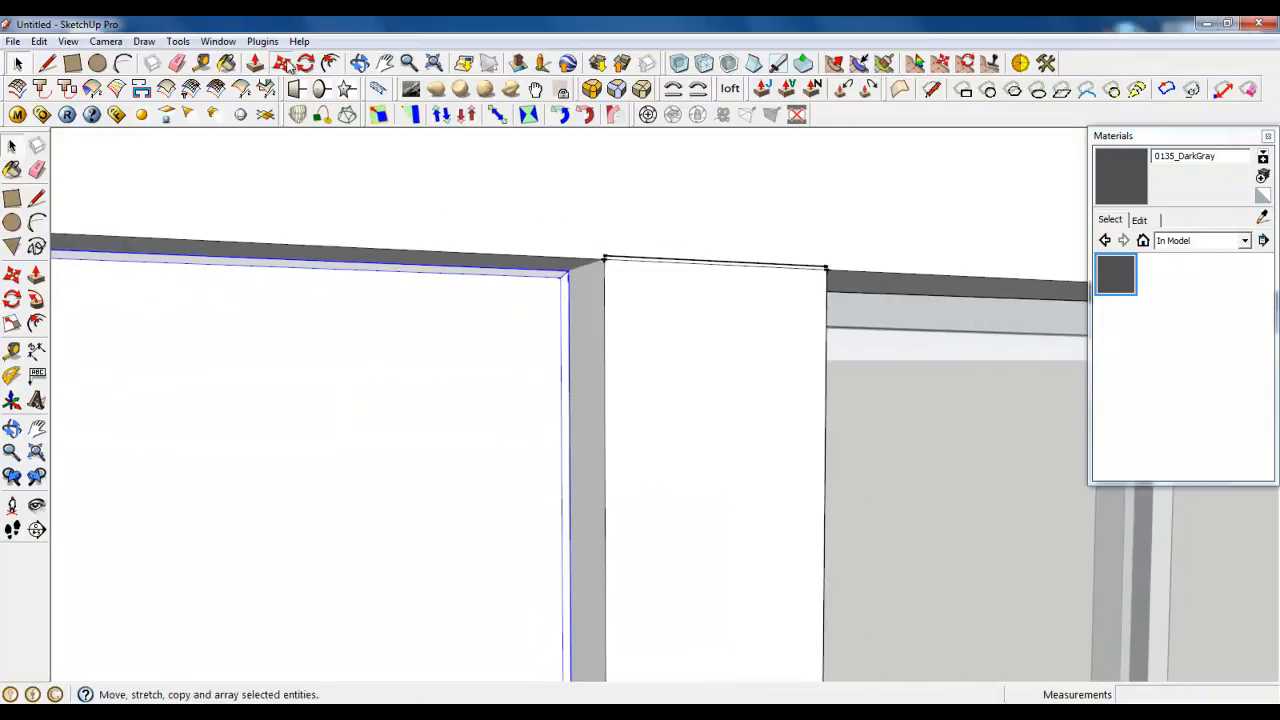
click(255, 63)
scroll(565, 275, up, 2)
click(575, 271)
key(ctrl)
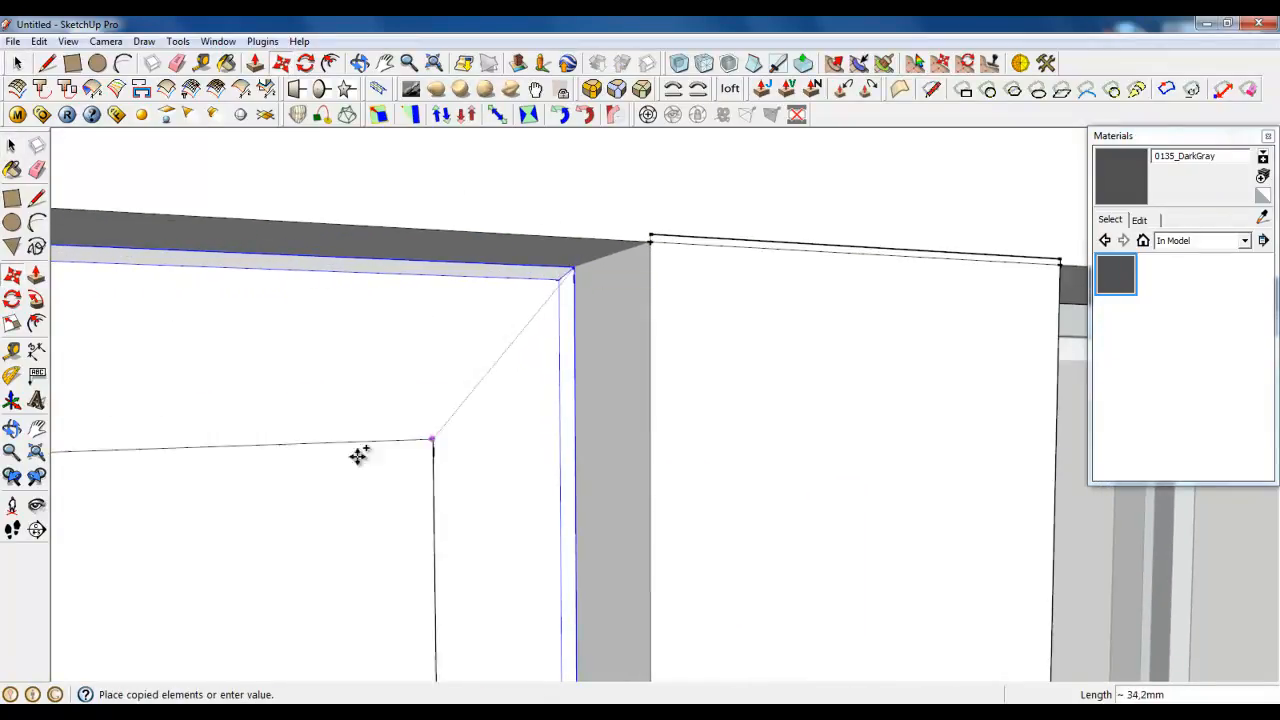
scroll(151, 486, down, 4)
scroll(195, 383, down, 2)
scroll(195, 383, down, 2)
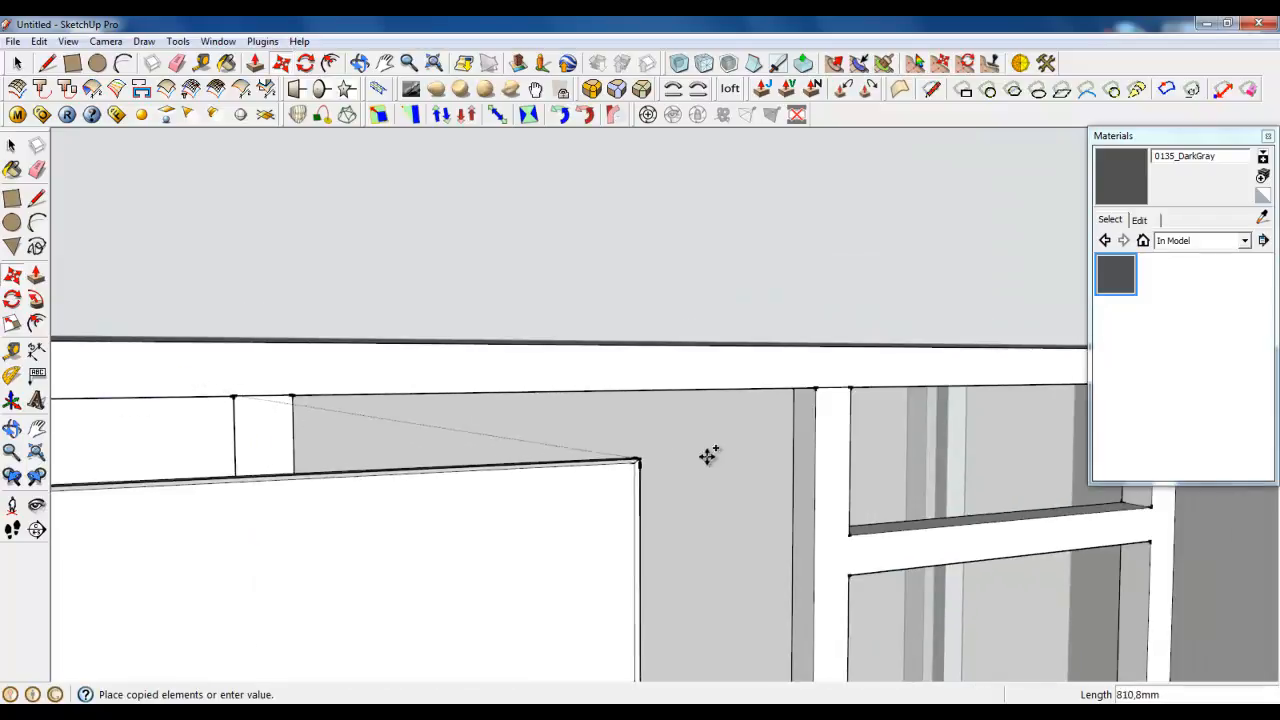
scroll(817, 389, up, 6)
middle_drag(798, 392, 789, 357)
click(797, 360)
scroll(800, 361, down, 5)
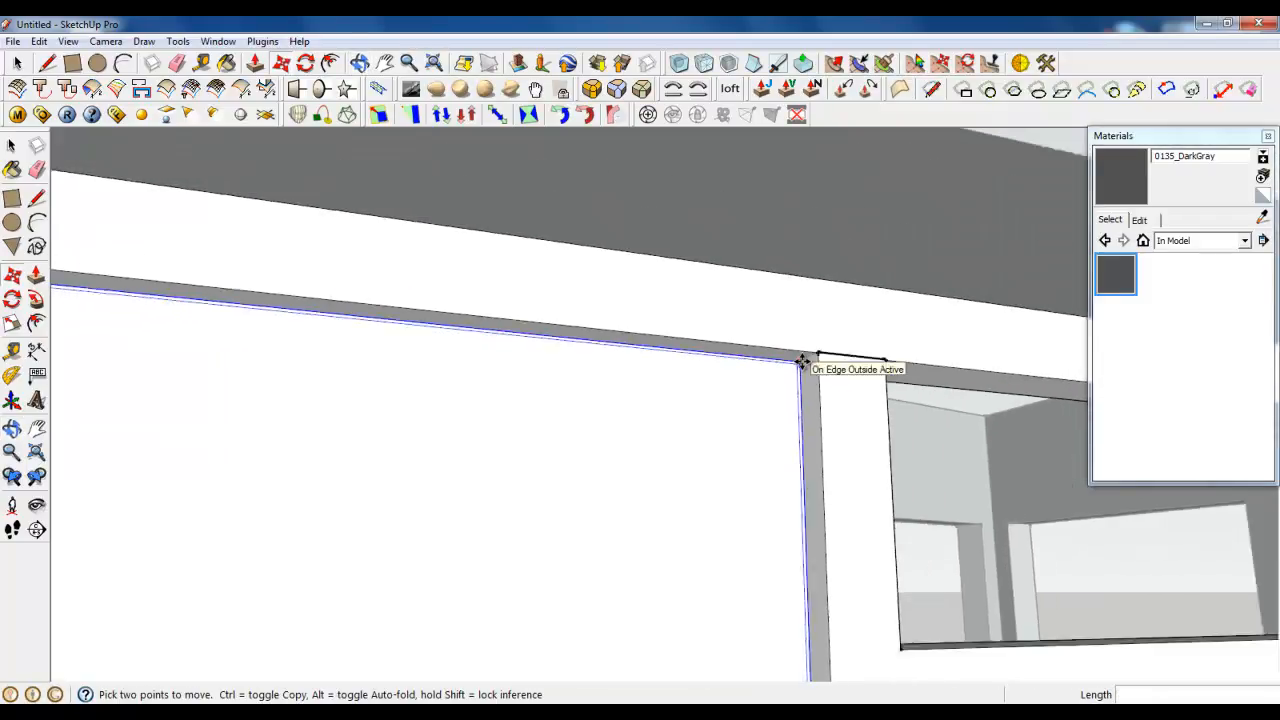
Step: Scale the copied pane sideways so its edge meets the mullion between the first and middle bays
scroll(97, 454, up, 1)
middle_drag(392, 309, 380, 494)
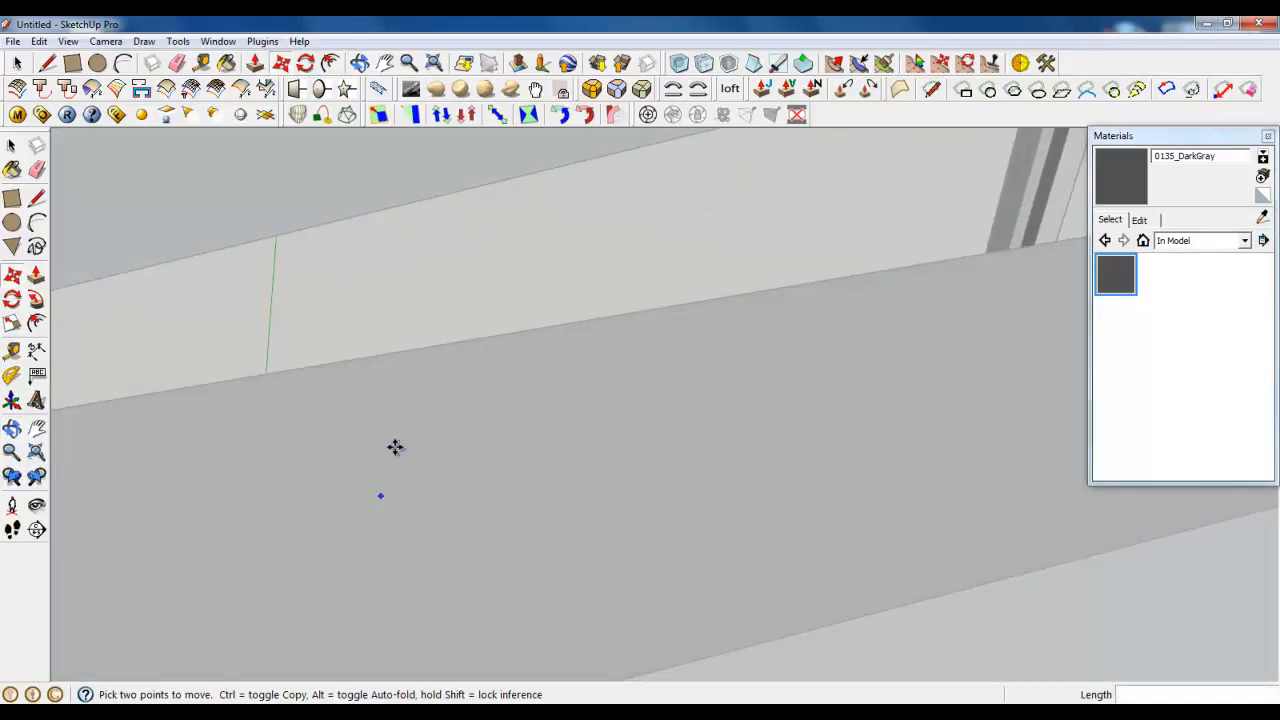
scroll(394, 446, down, 1)
scroll(586, 432, down, 5)
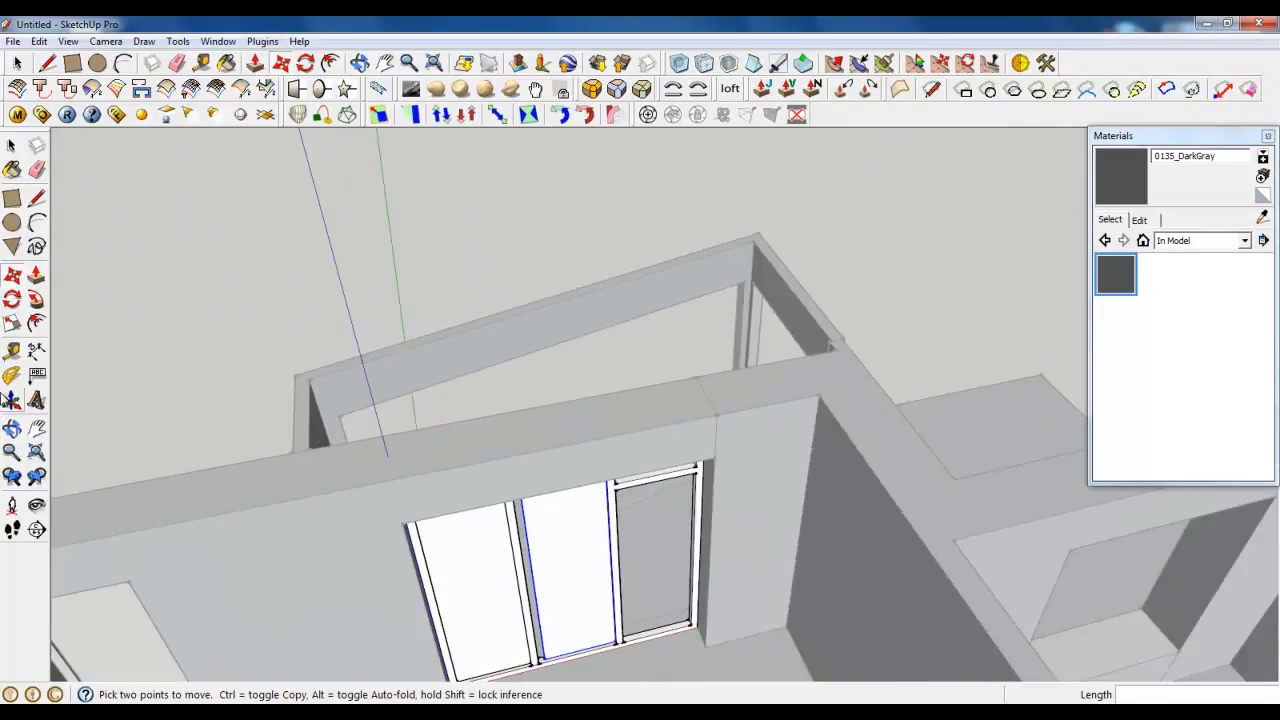
click(12, 323)
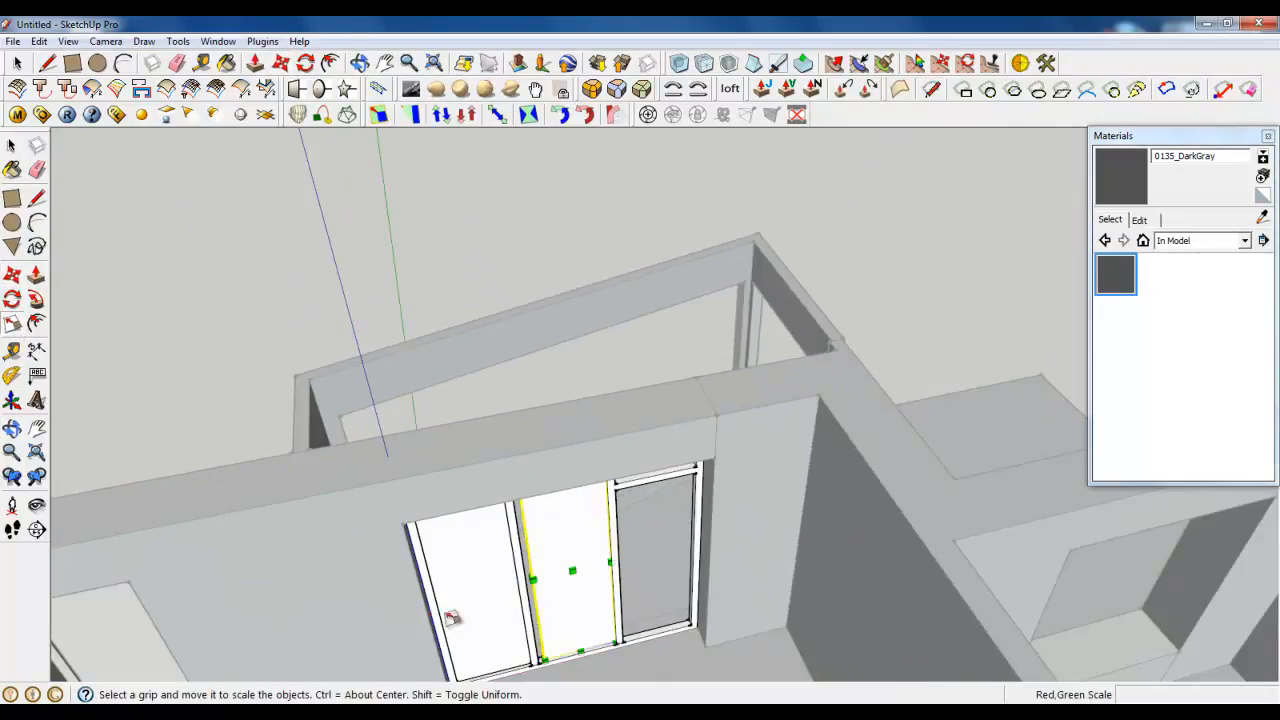
scroll(451, 611, up, 10)
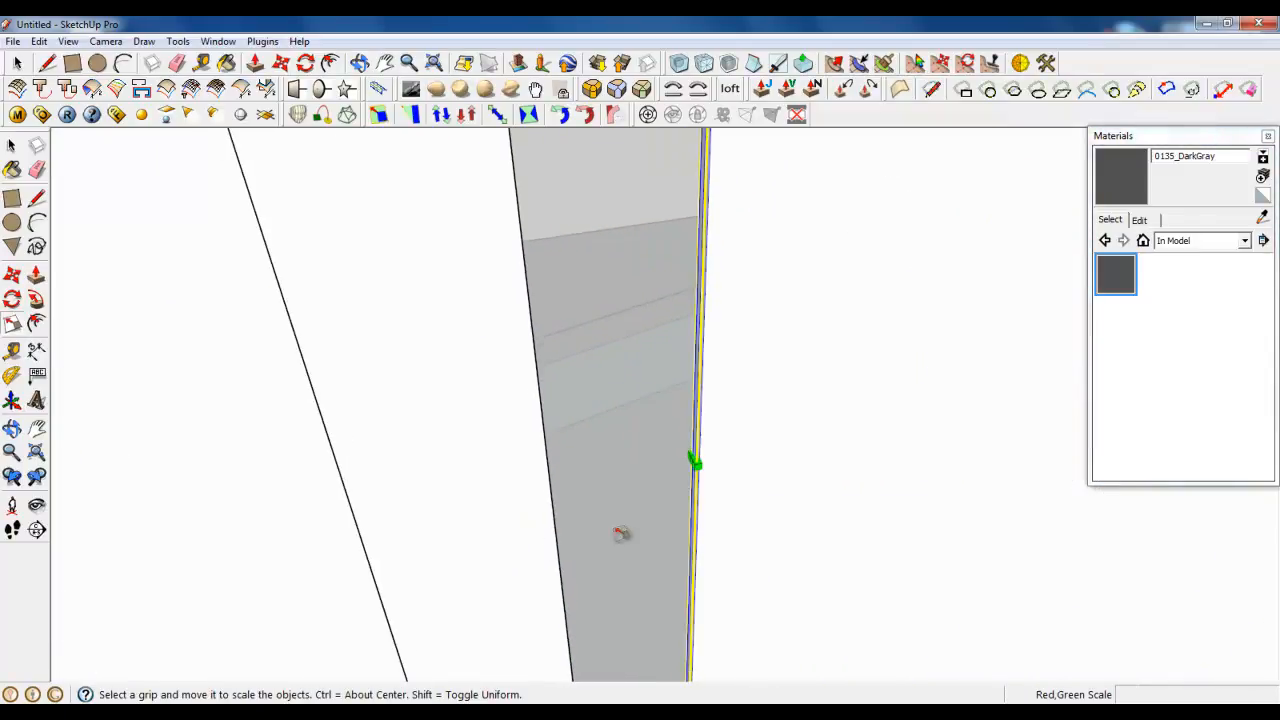
scroll(669, 463, up, 3)
scroll(689, 457, down, 3)
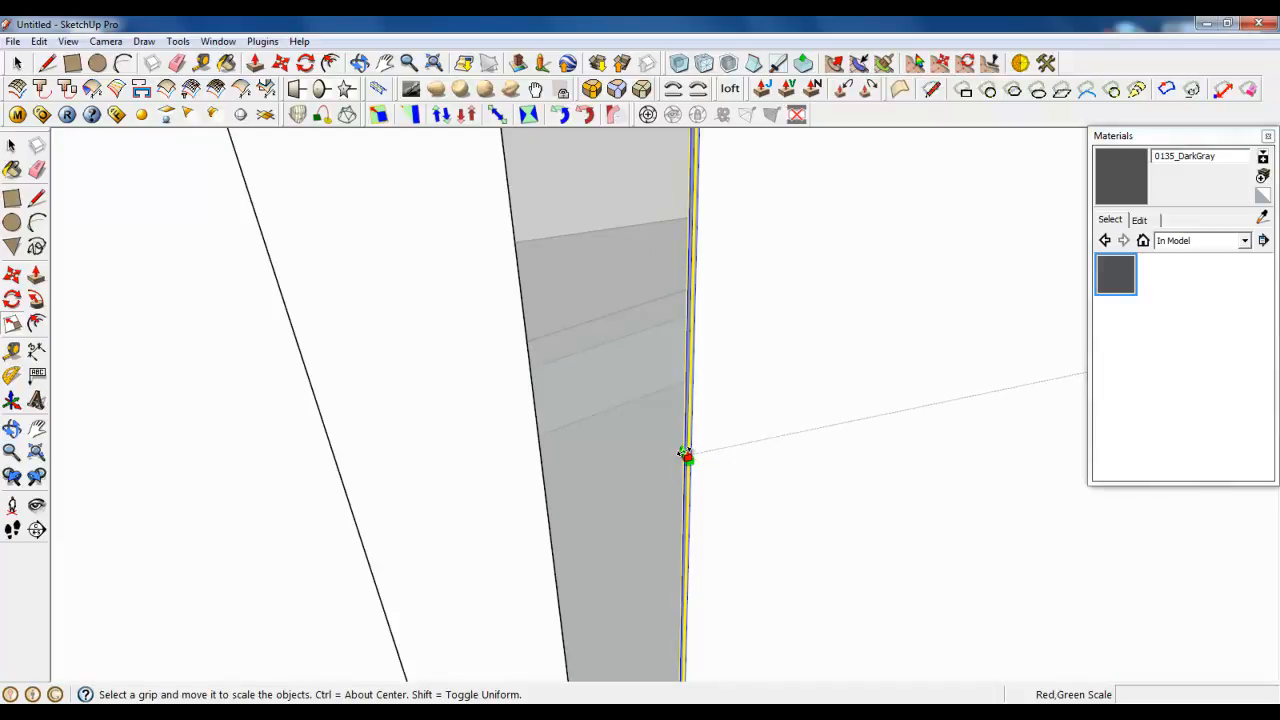
drag(685, 455, 531, 484)
key(space)
scroll(466, 423, down, 4)
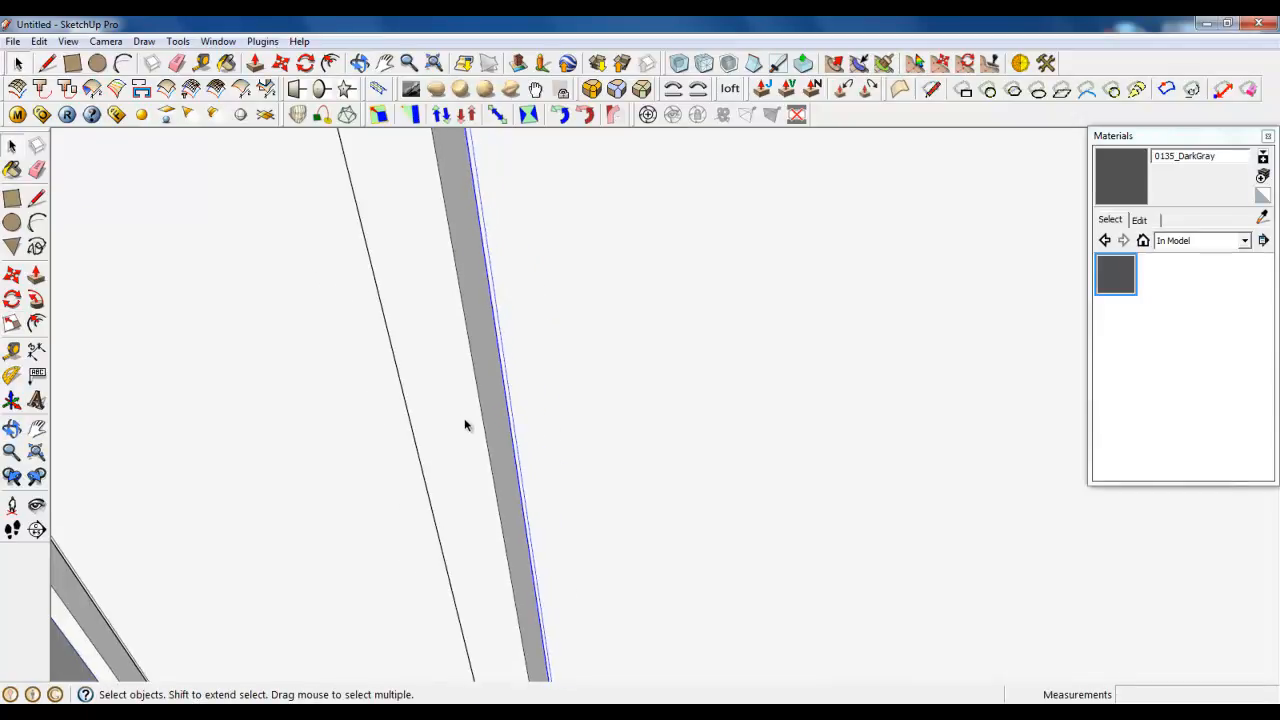
Step: Draw a rectangle about 1984 by 731 mm over the narrow bay's lower opening, overlapping the crossbar and surrounding frame
scroll(474, 458, down, 5)
middle_drag(474, 458, 737, 277)
scroll(754, 246, up, 4)
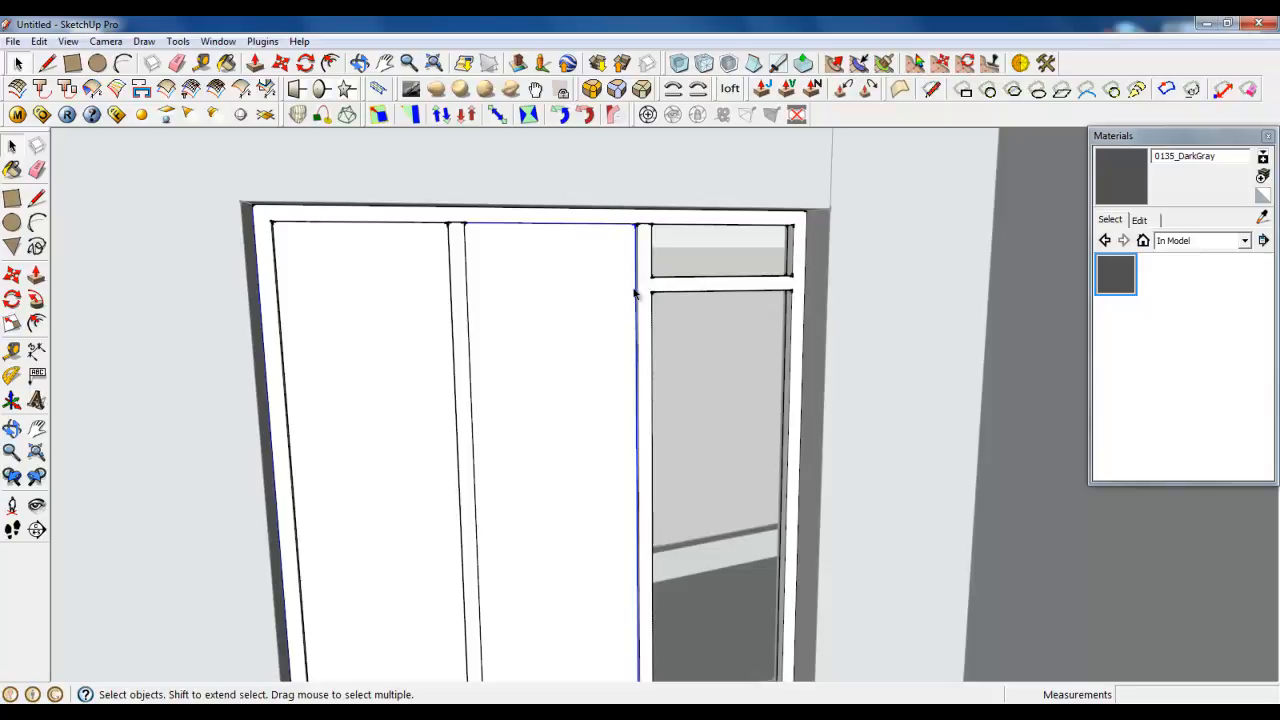
middle_drag(582, 281, 591, 386)
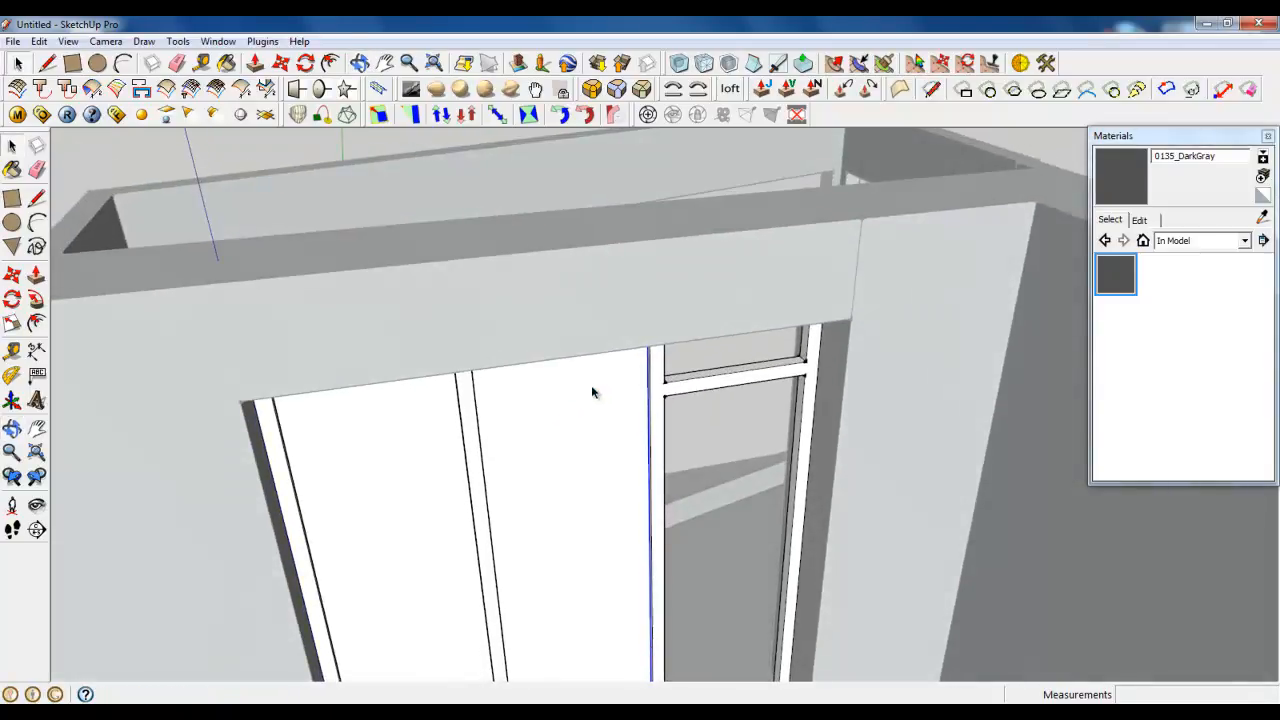
scroll(597, 364, down, 3)
scroll(657, 561, up, 2)
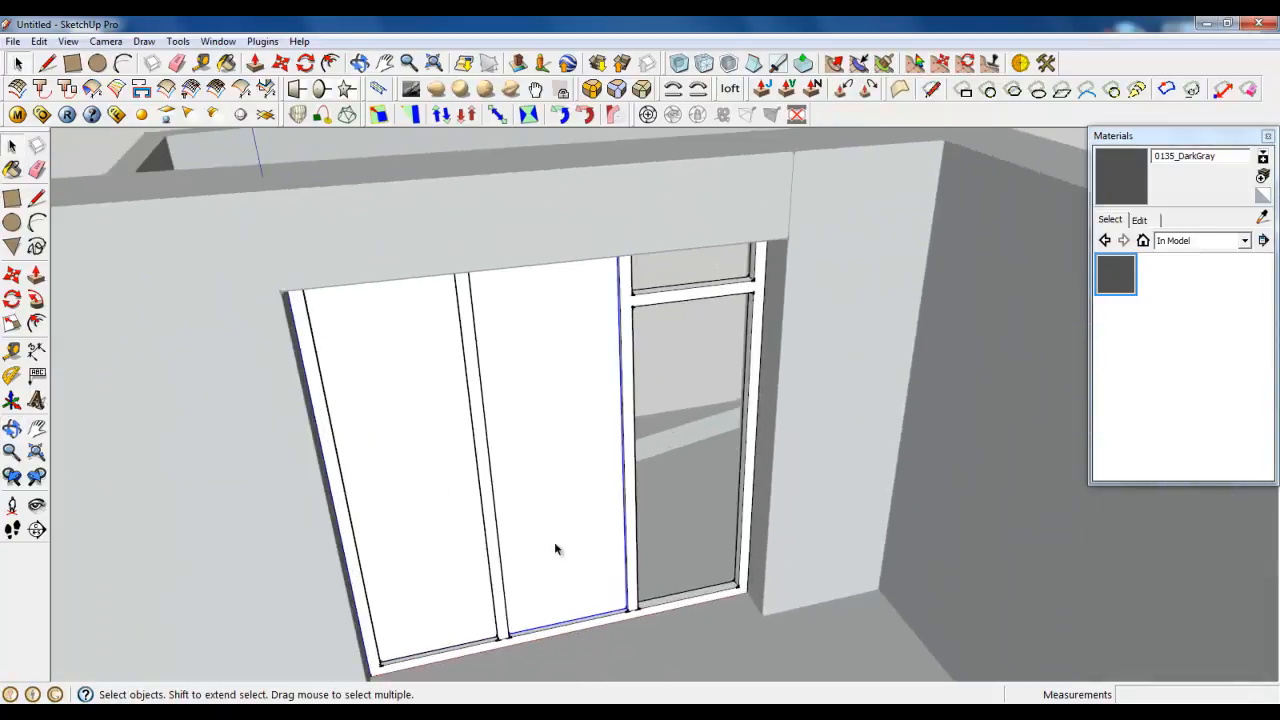
click(72, 63)
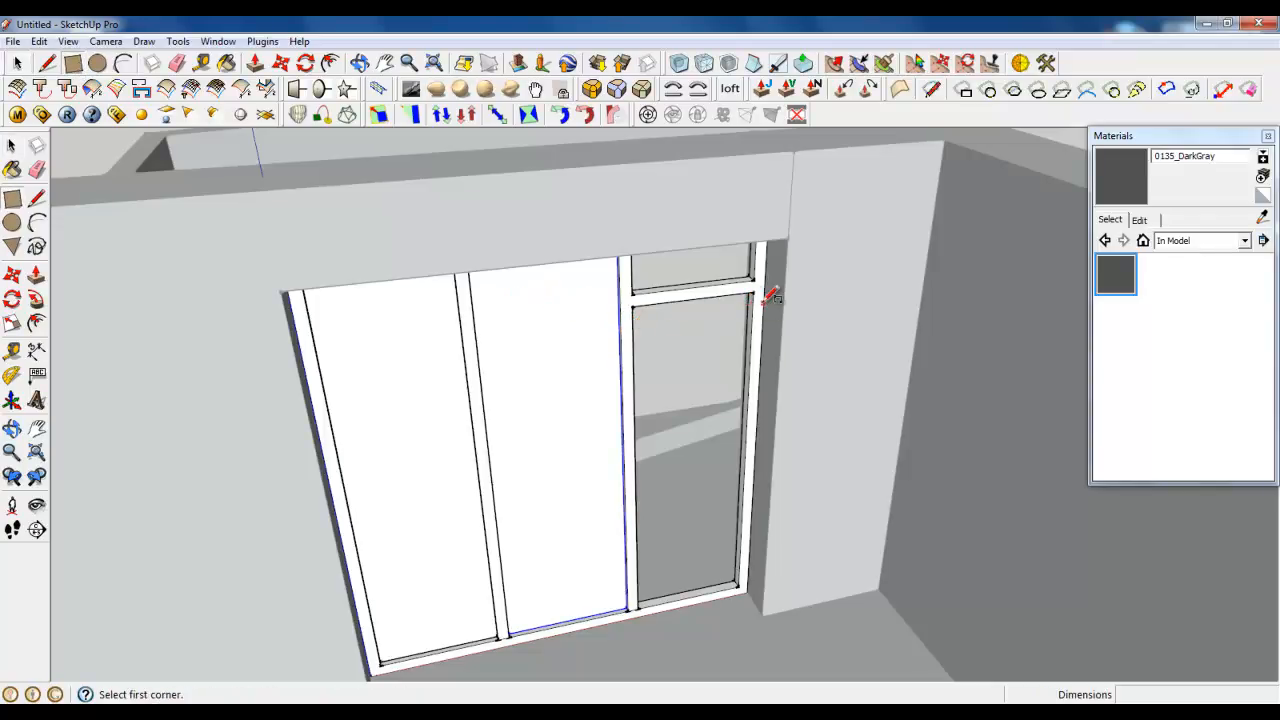
scroll(772, 296, up, 2)
scroll(770, 233, down, 1)
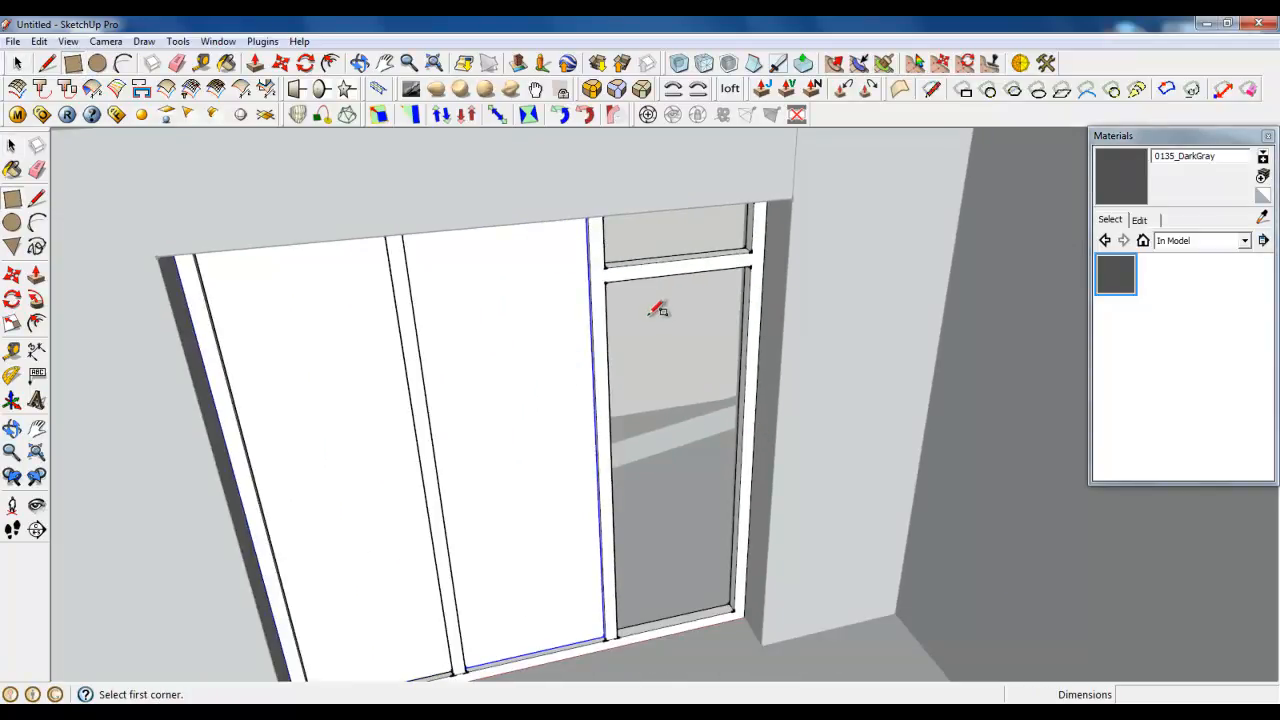
scroll(686, 268, up, 4)
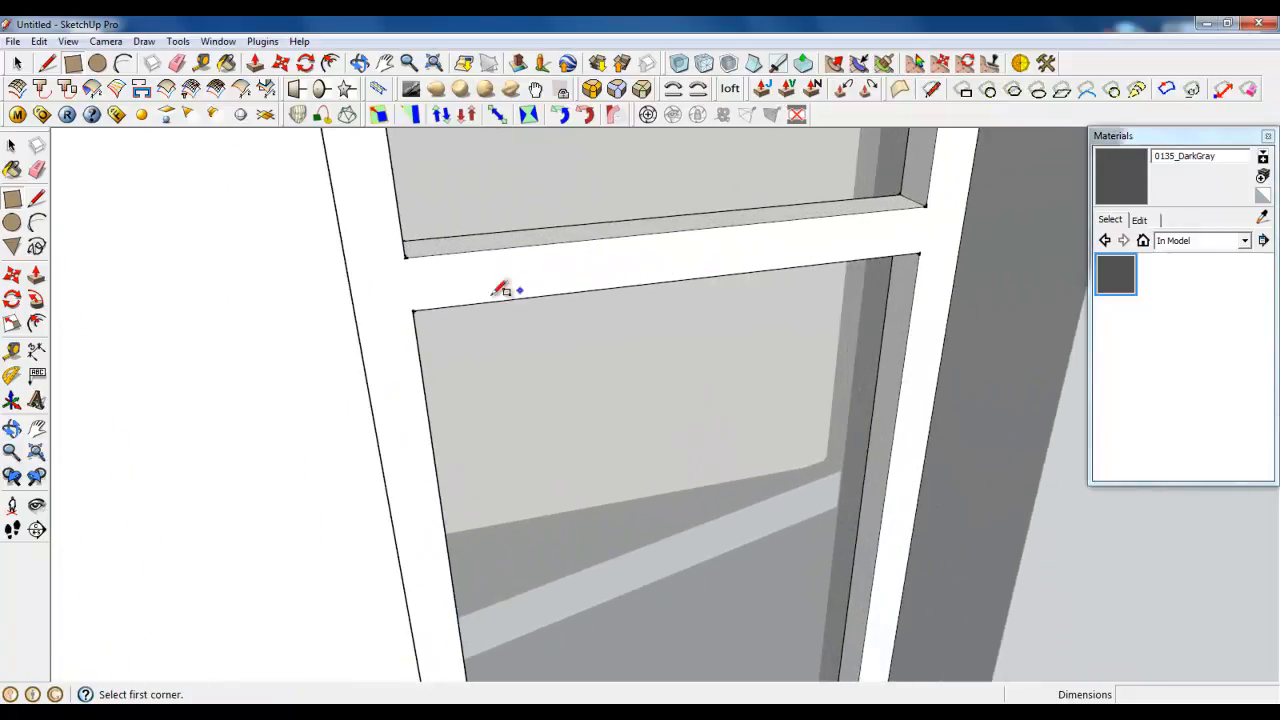
scroll(413, 290, up, 1)
scroll(405, 288, up, 1)
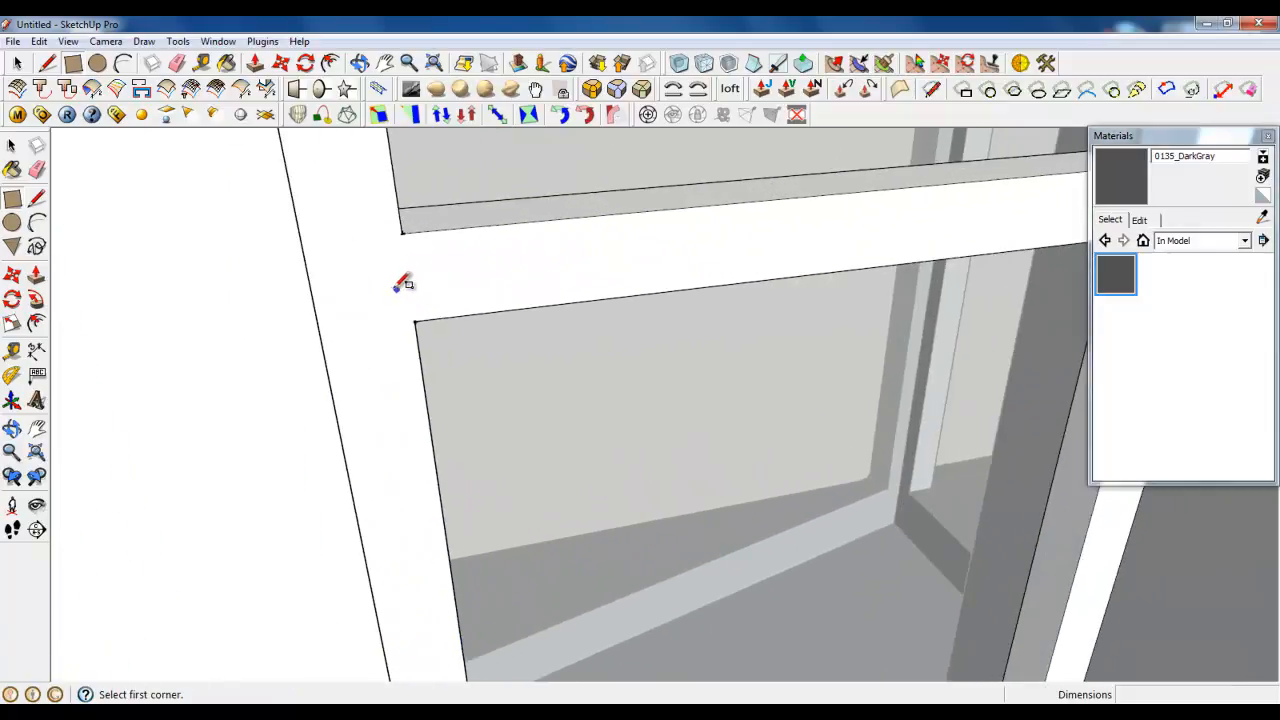
click(328, 270)
scroll(330, 240, down, 5)
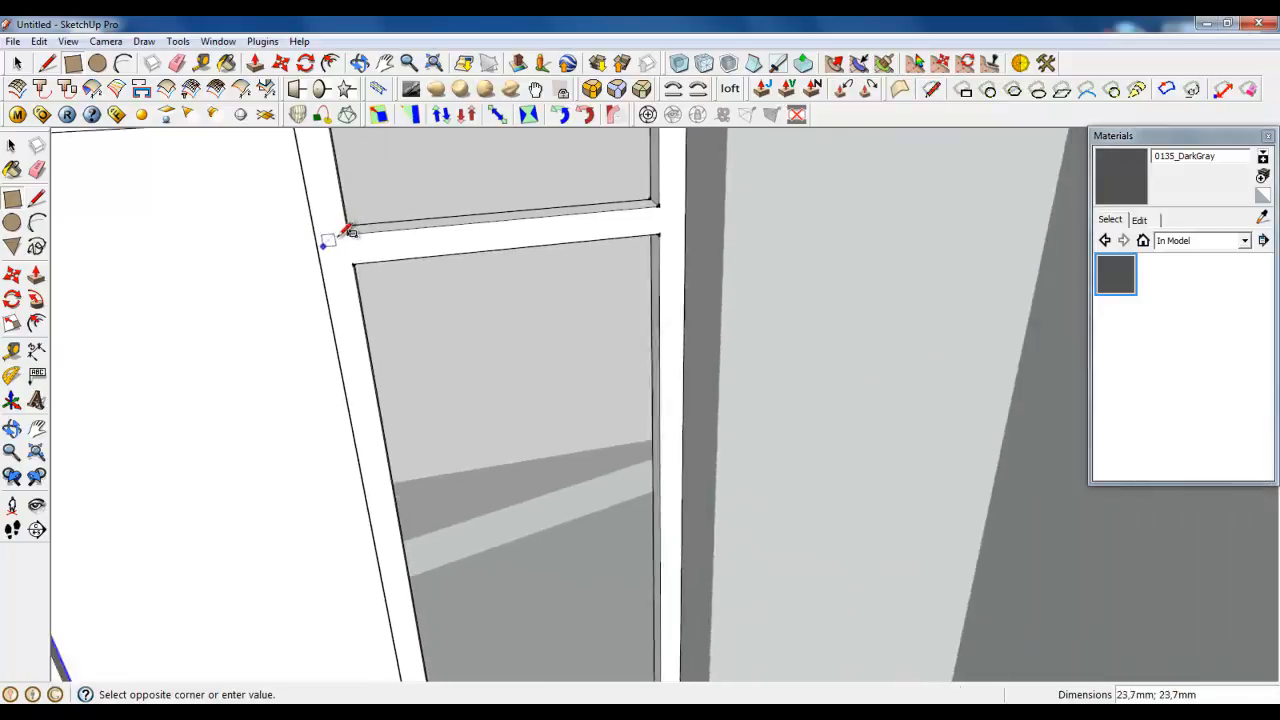
scroll(530, 240, down, 2)
scroll(540, 470, up, 5)
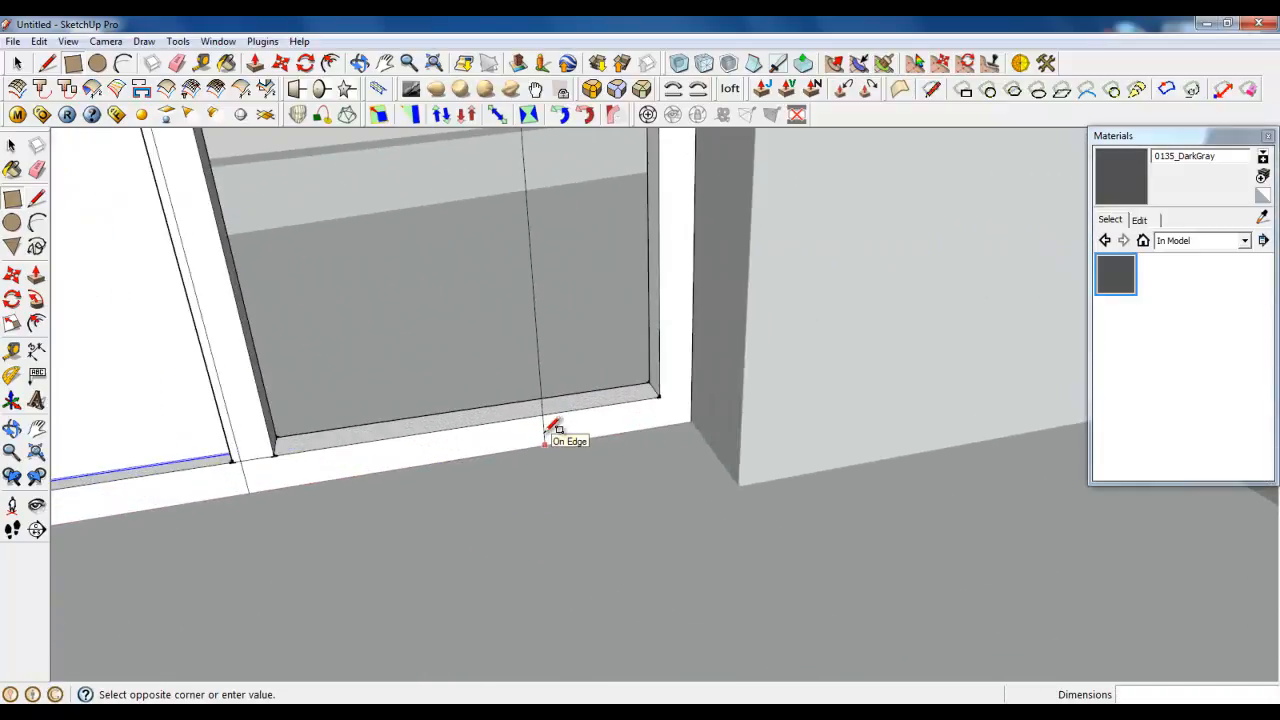
scroll(660, 410, up, 2)
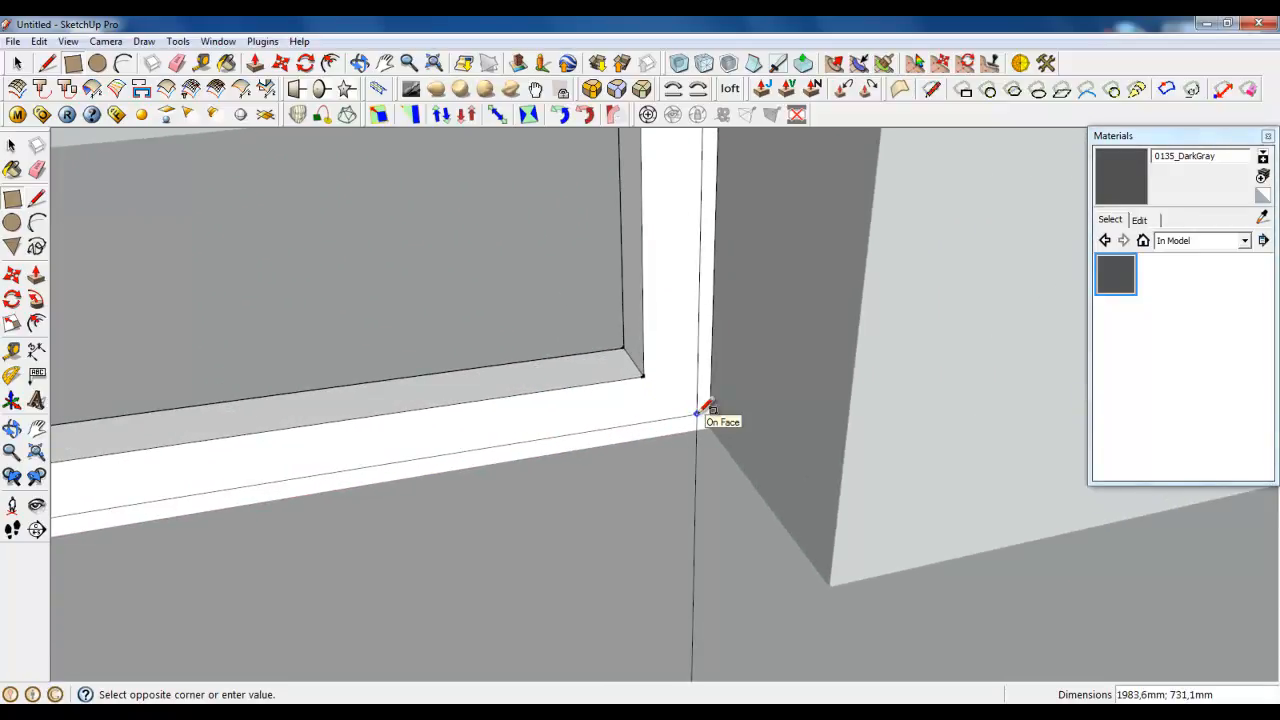
click(705, 410)
scroll(482, 384, down, 2)
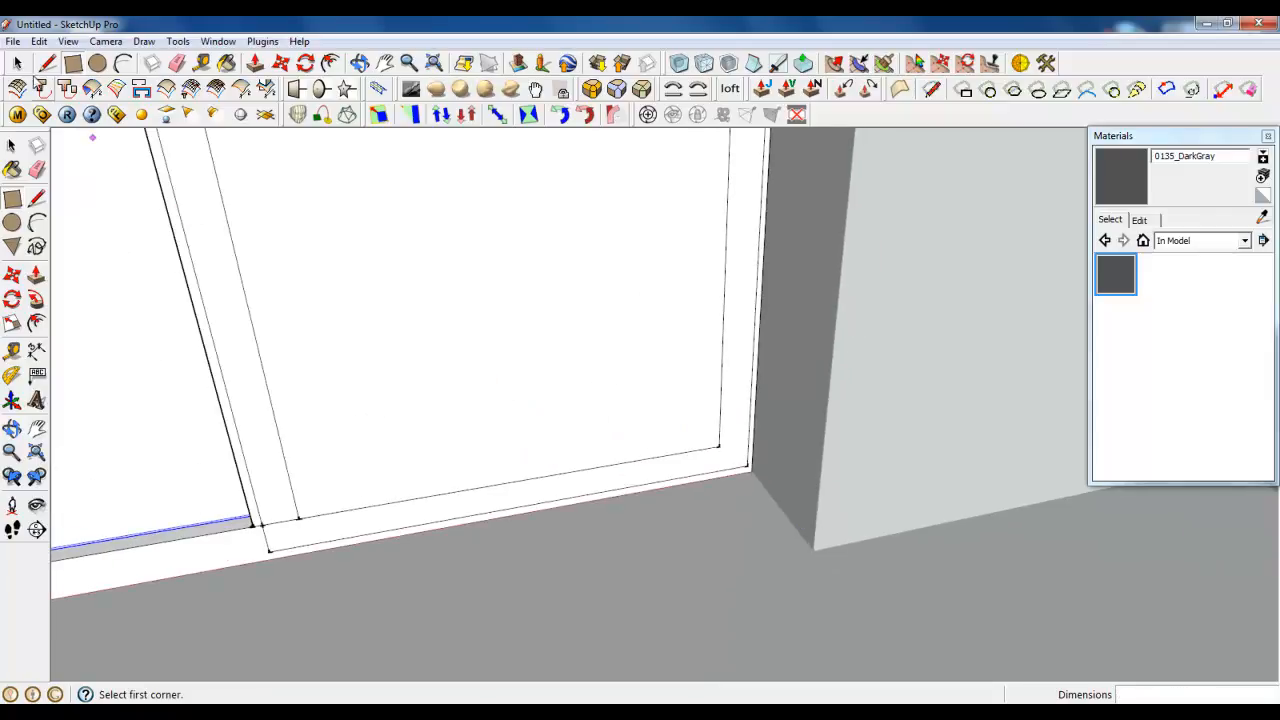
Step: Select the new rectangle over the narrow bay with its edges and make it a group
key(space)
scroll(614, 634, down, 3)
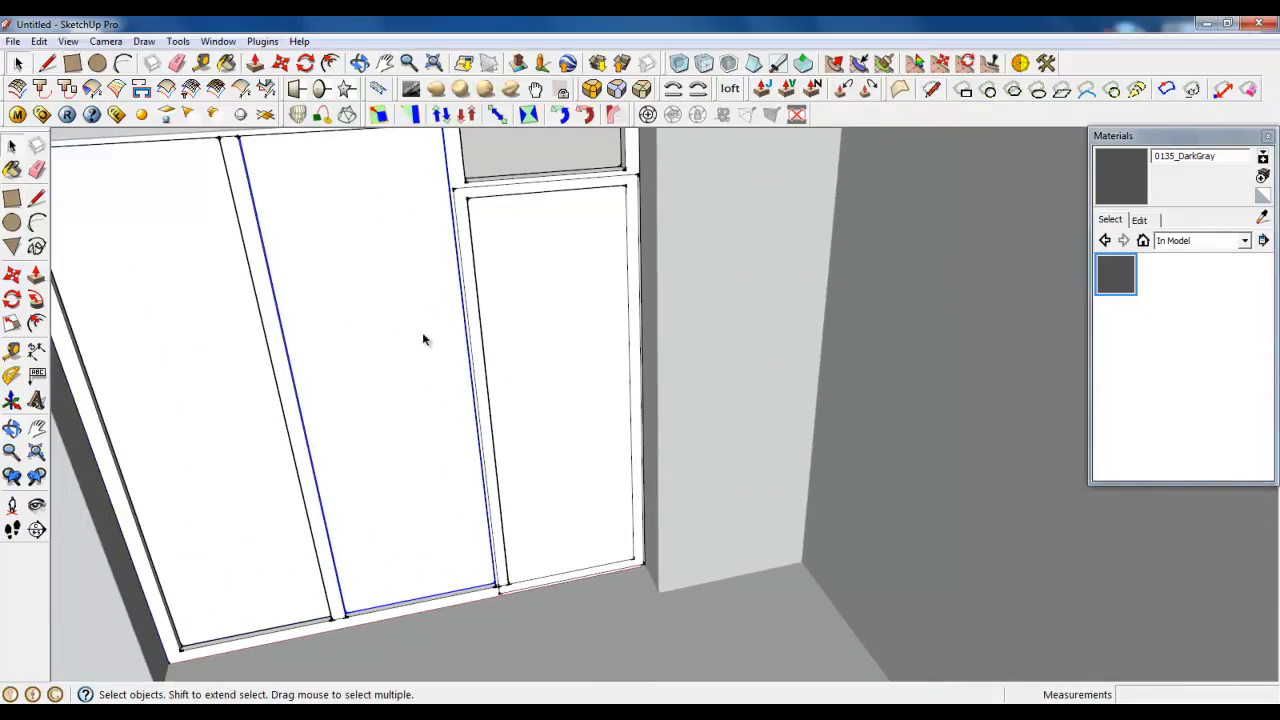
click(486, 228)
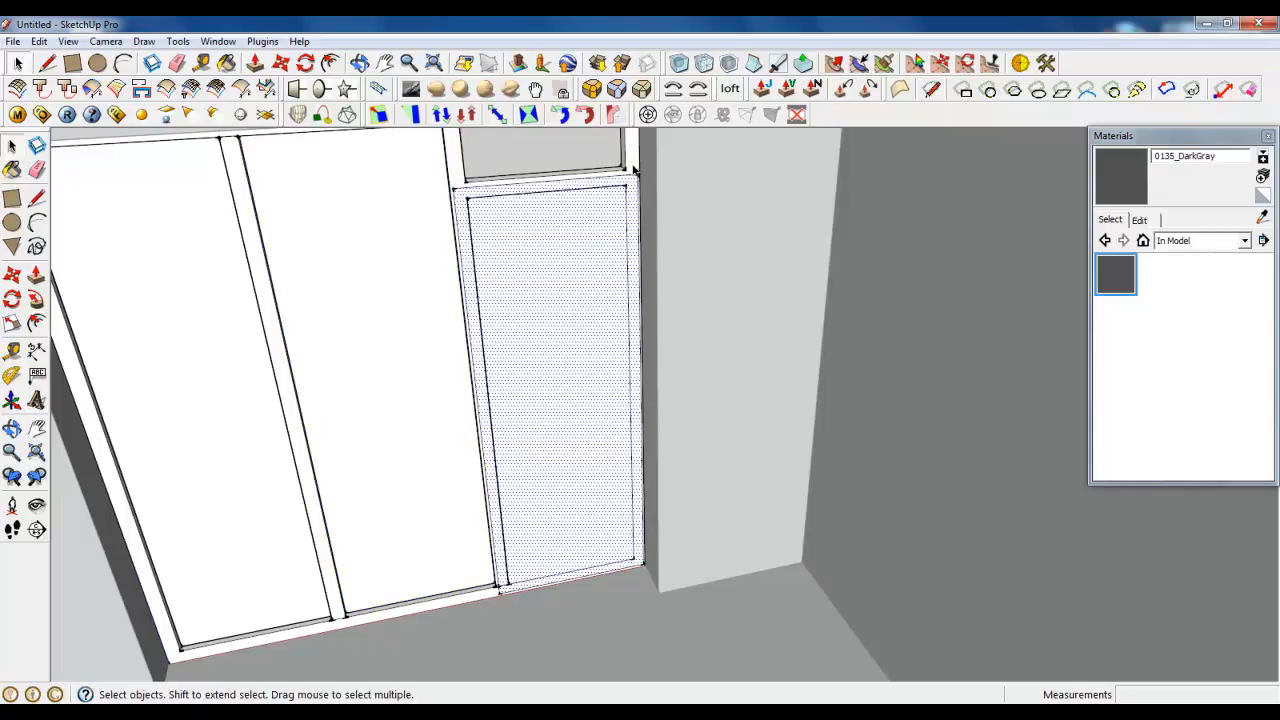
scroll(743, 538, down, 5)
scroll(584, 337, up, 8)
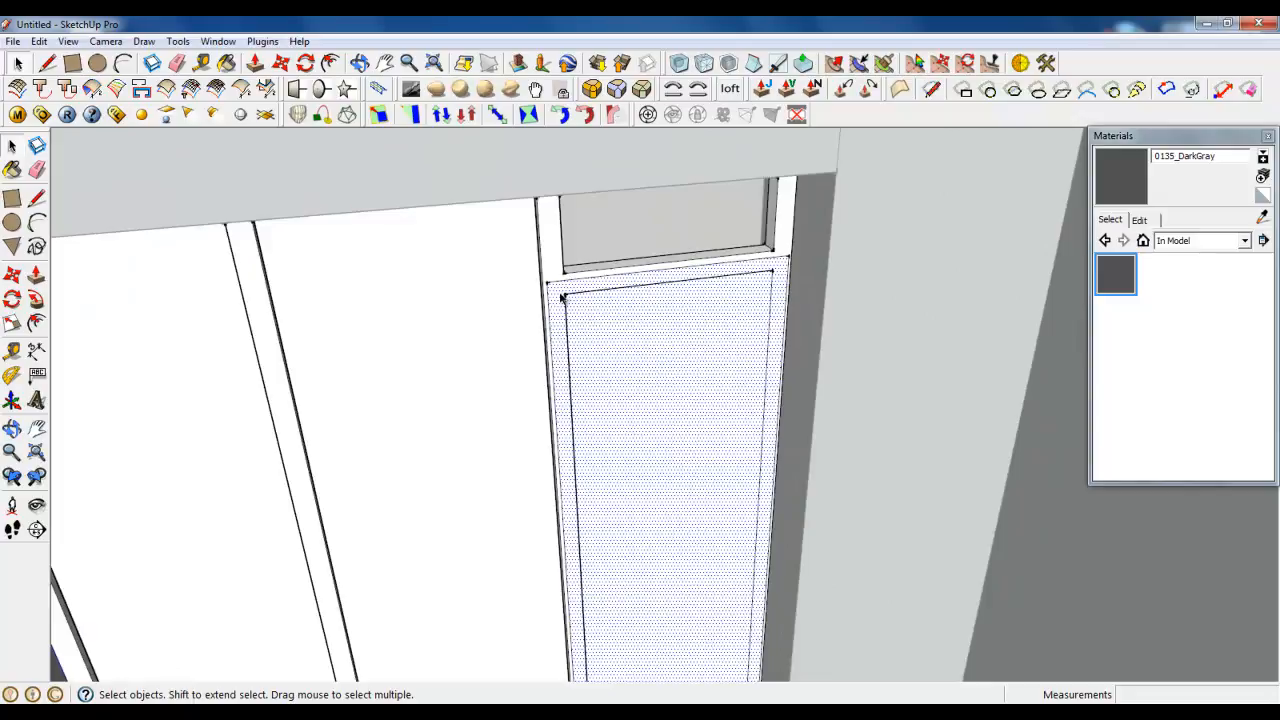
double_click(561, 297)
right_click(561, 297)
click(608, 433)
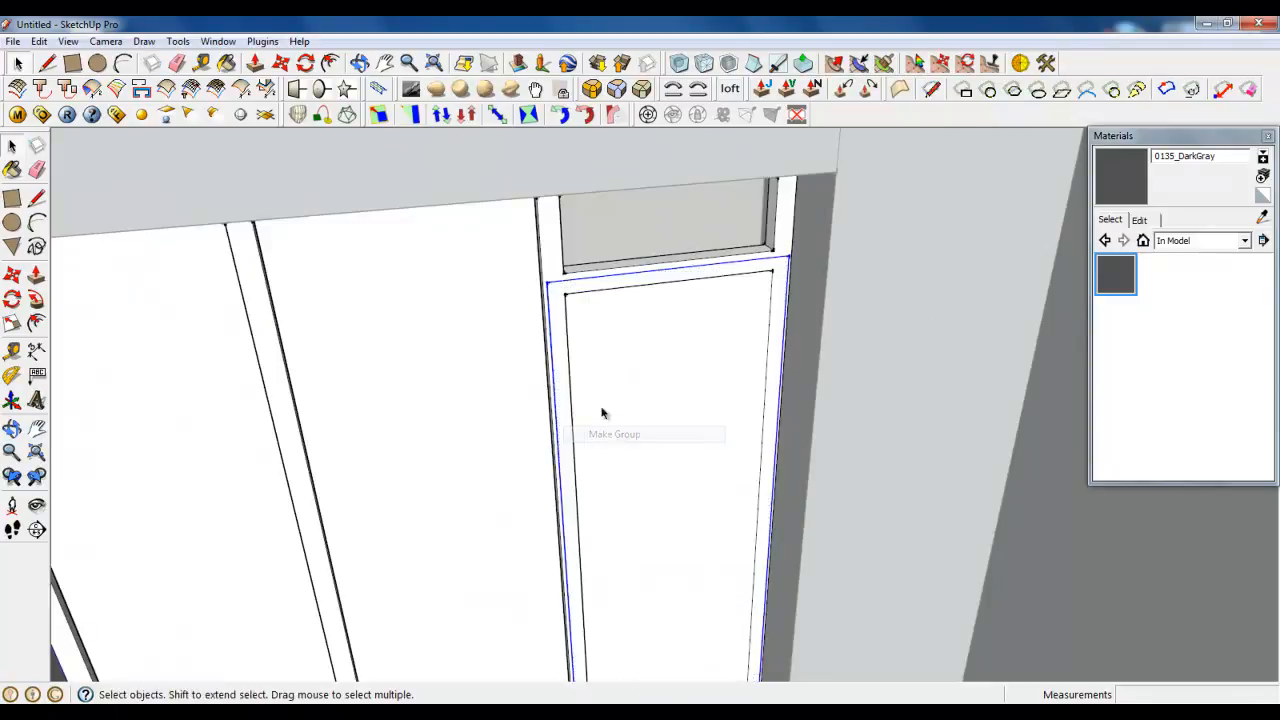
Step: Open the door leaf group for editing and extrude its face 15 mm with Push/Pull
double_click(559, 294)
middle_drag(560, 294, 586, 354)
scroll(549, 237, up, 3)
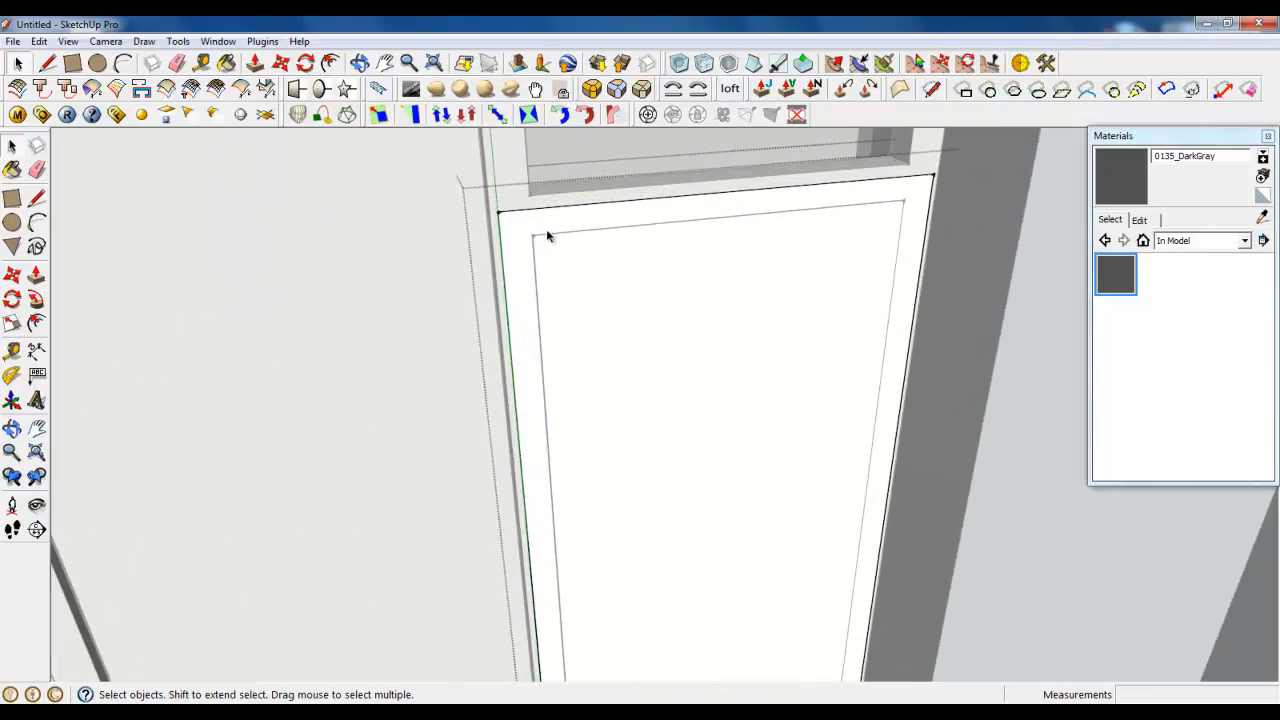
middle_drag(549, 237, 714, 248)
click(258, 66)
scroll(581, 260, up, 2)
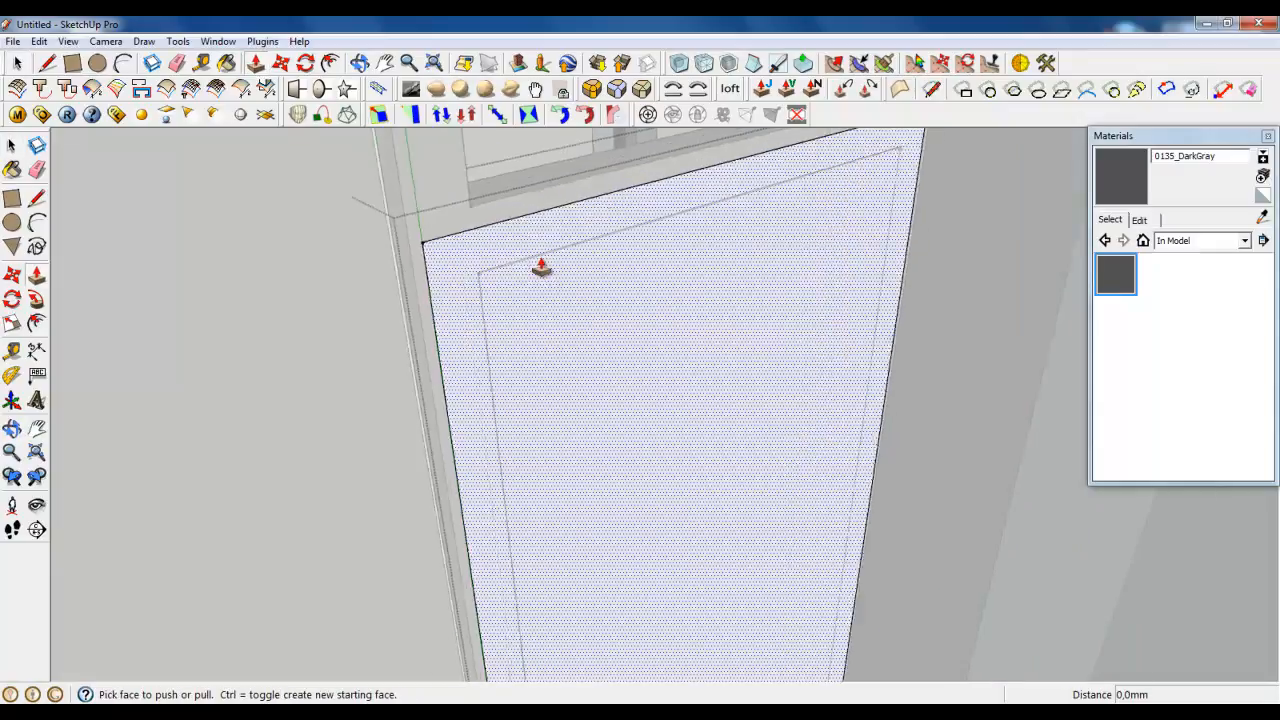
click(461, 251)
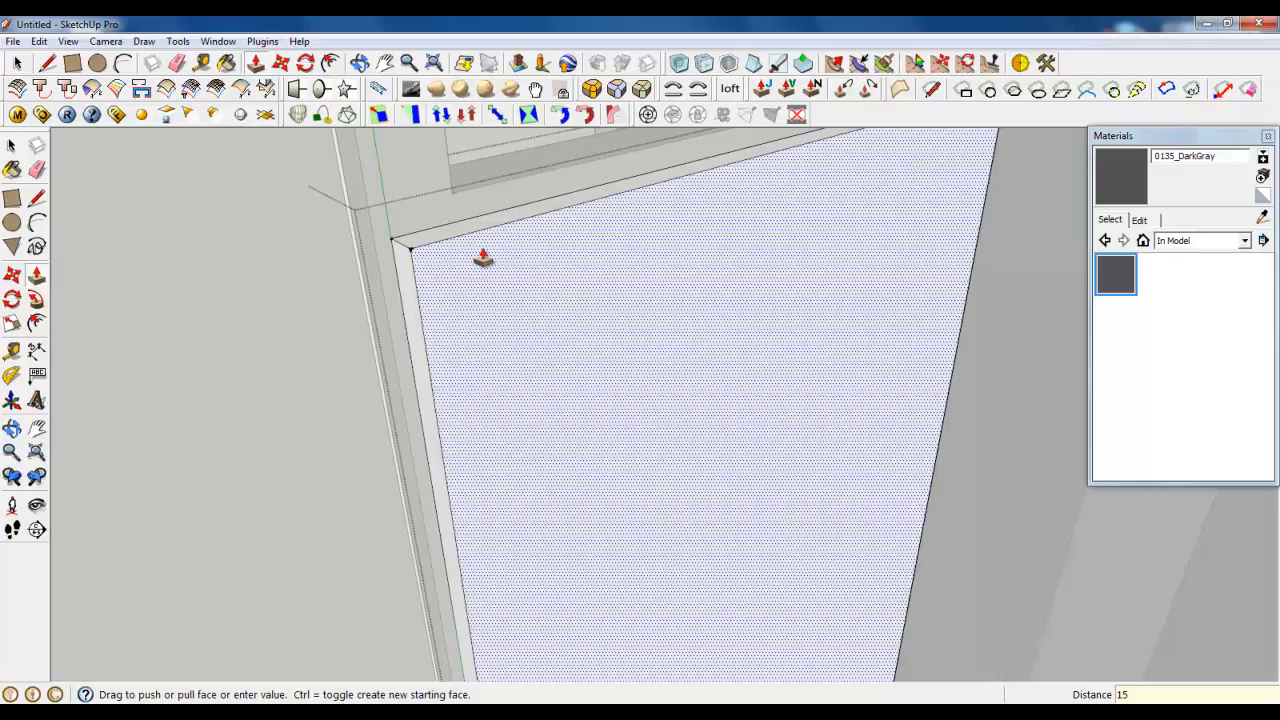
key(Return)
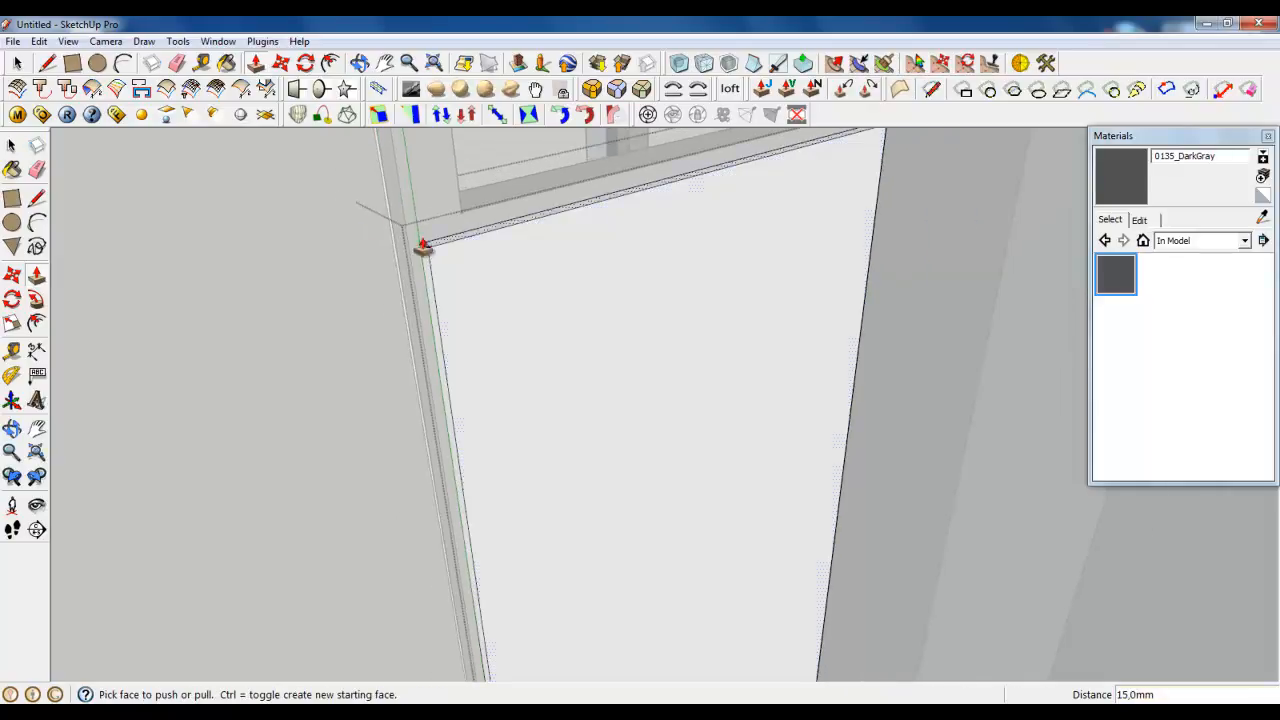
Step: From the other side of the wall, draw a 1900 mm high rectangle on the door leaf, filling the frame opening below the crossbar
scroll(423, 286, up, 4)
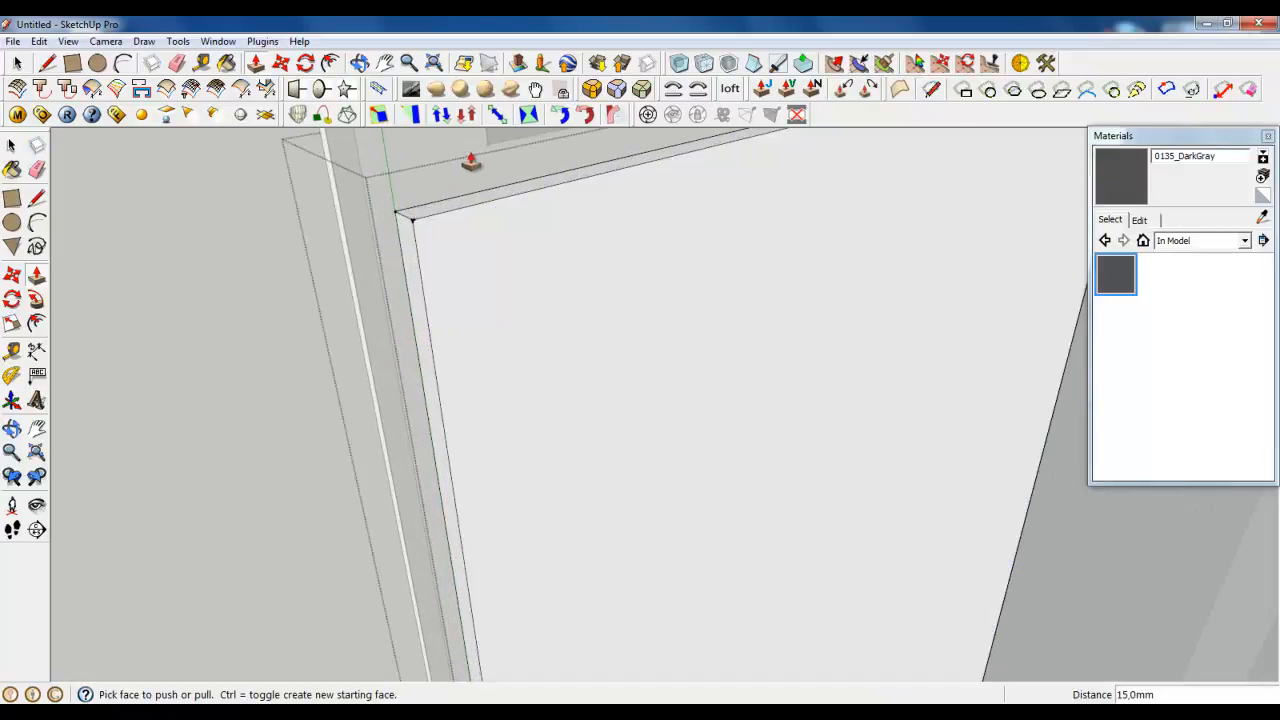
middle_drag(371, 234, 518, 250)
scroll(418, 271, up, 2)
middle_drag(418, 271, 980, 163)
scroll(757, 342, down, 2)
scroll(757, 342, down, 5)
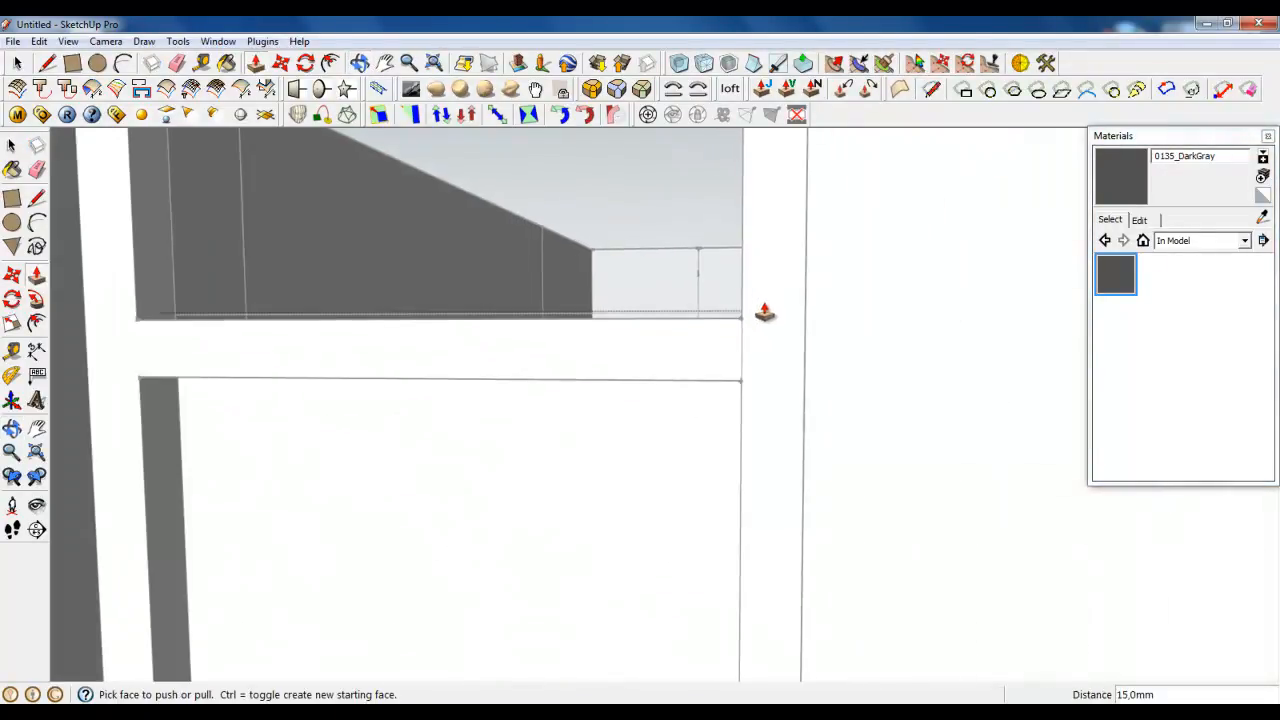
scroll(483, 372, up, 2)
scroll(483, 372, up, 2)
key(r)
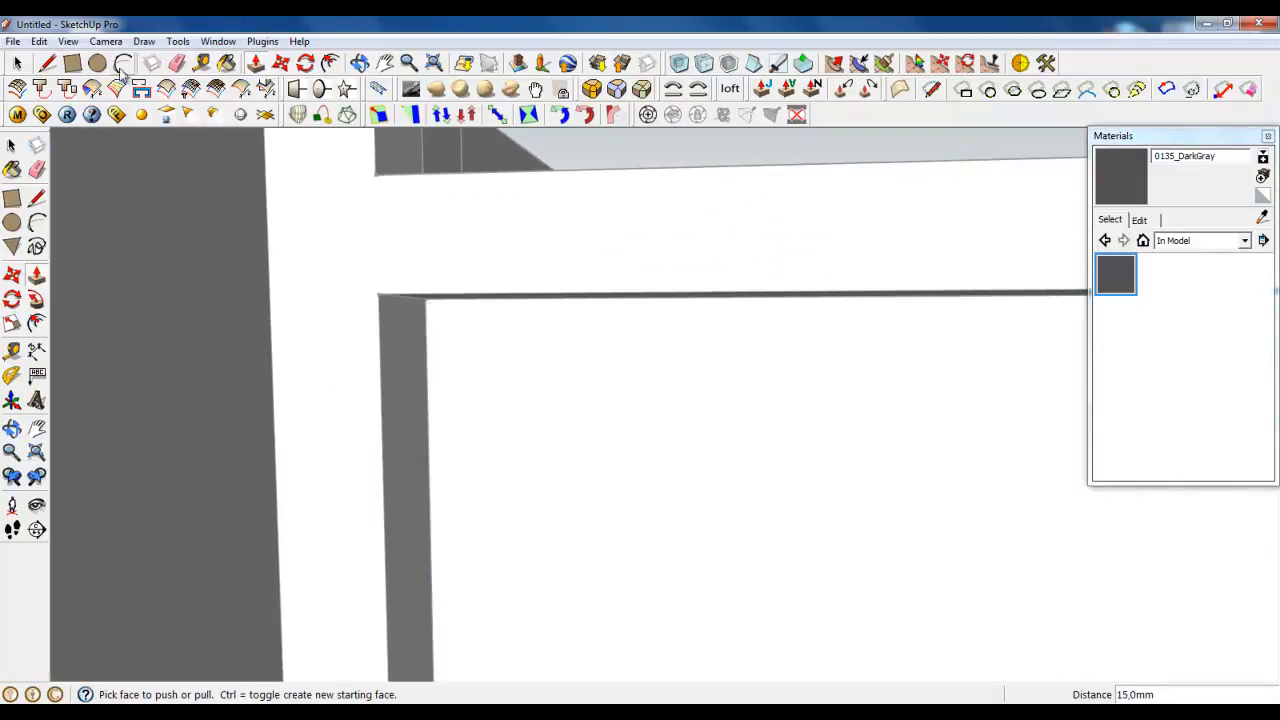
click(426, 298)
scroll(349, 212, down, 9)
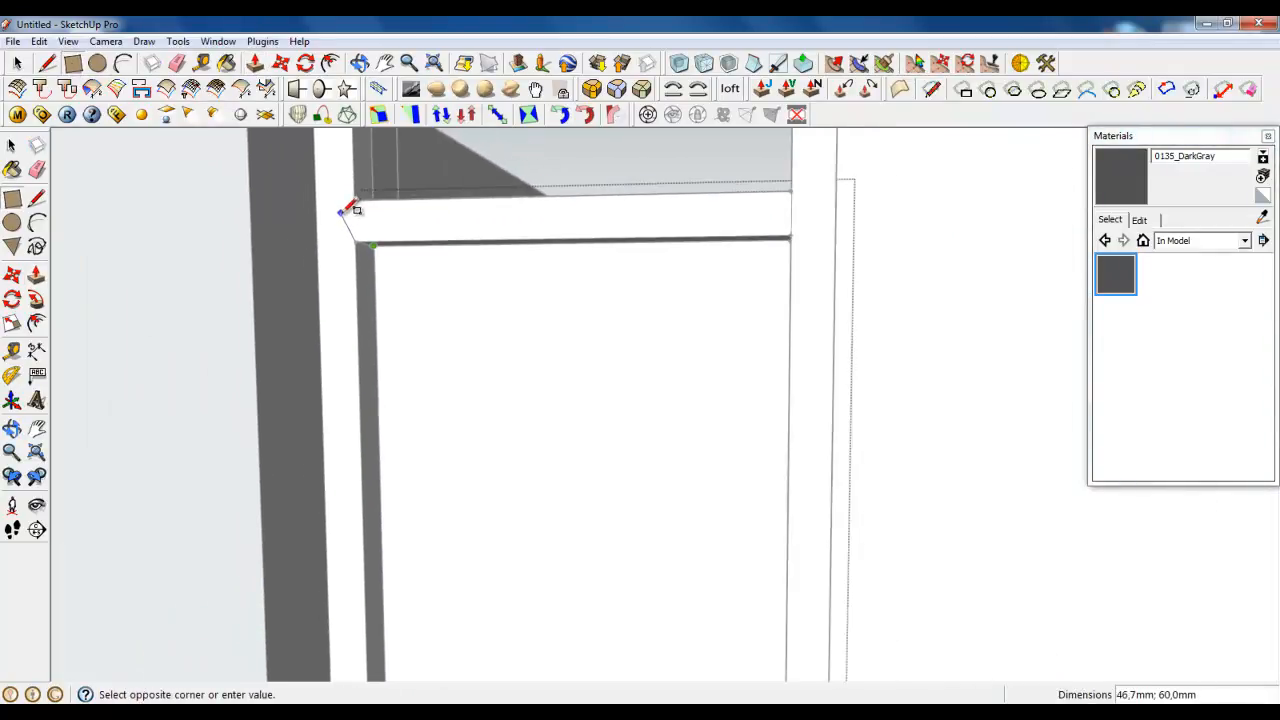
middle_drag(404, 472, 437, 490)
scroll(520, 640, up, 8)
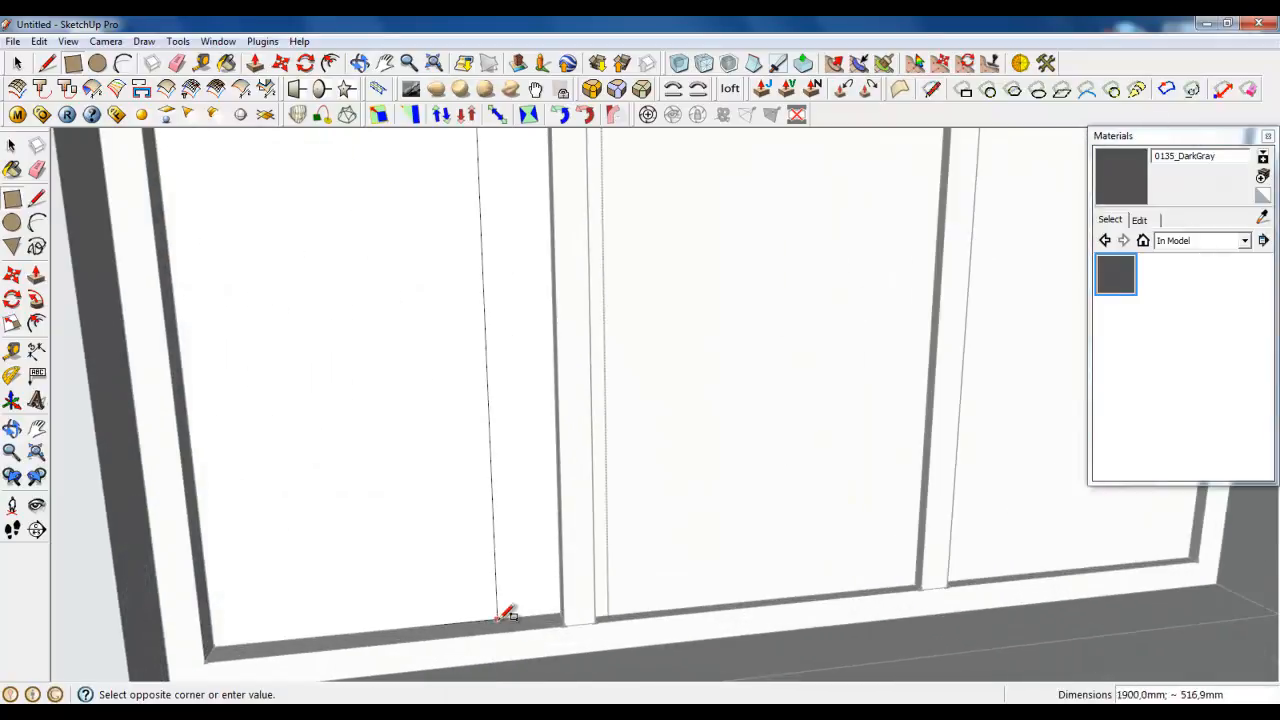
click(617, 601)
Step: Extrude the rectangle inside the frame opening 40 mm with Push/Pull
middle_drag(551, 594, 664, 631)
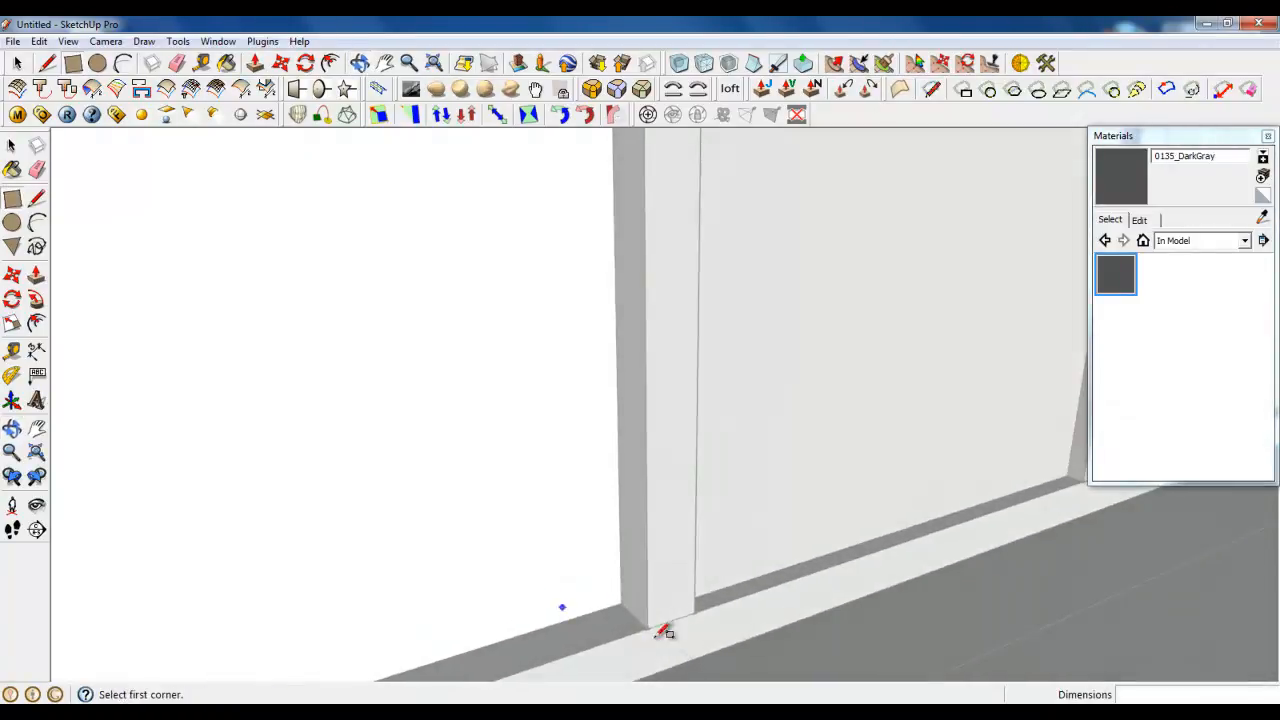
key(p)
drag(483, 457, 507, 468)
middle_drag(507, 468, 349, 374)
Step: Offset the border of the extruded door leaf face 40 mm inward
key(f)
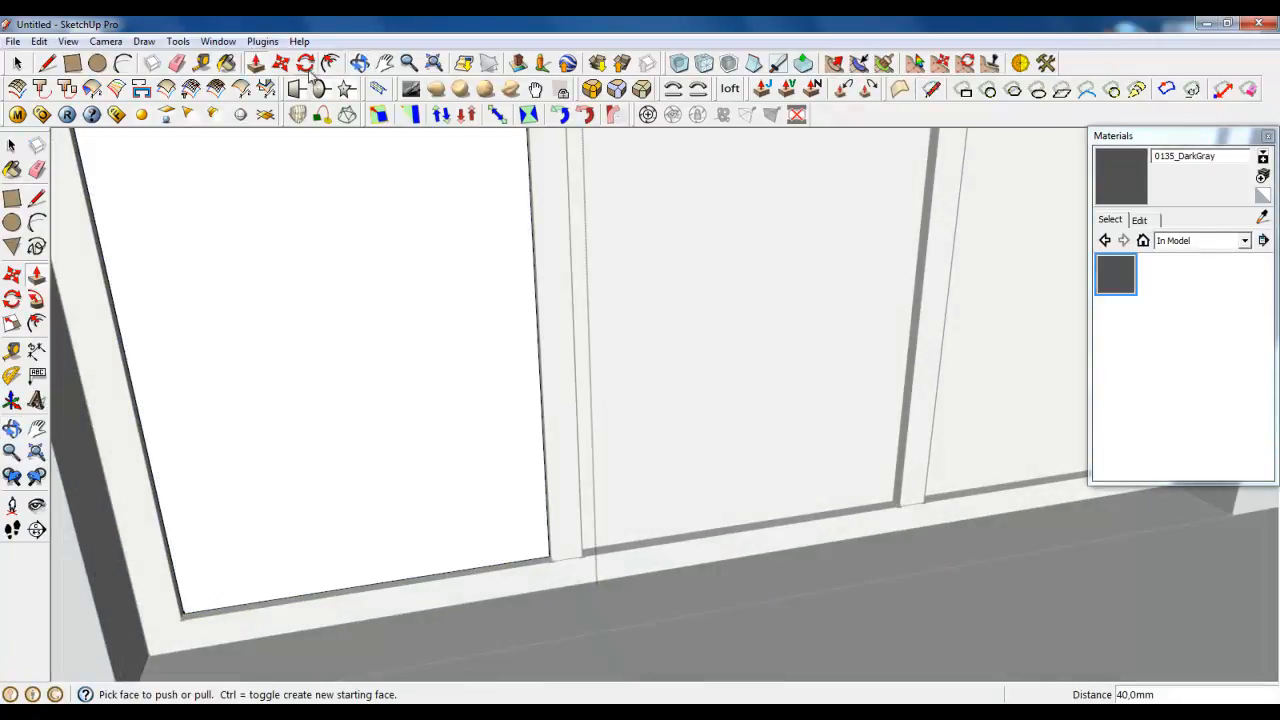
scroll(364, 559, up, 1)
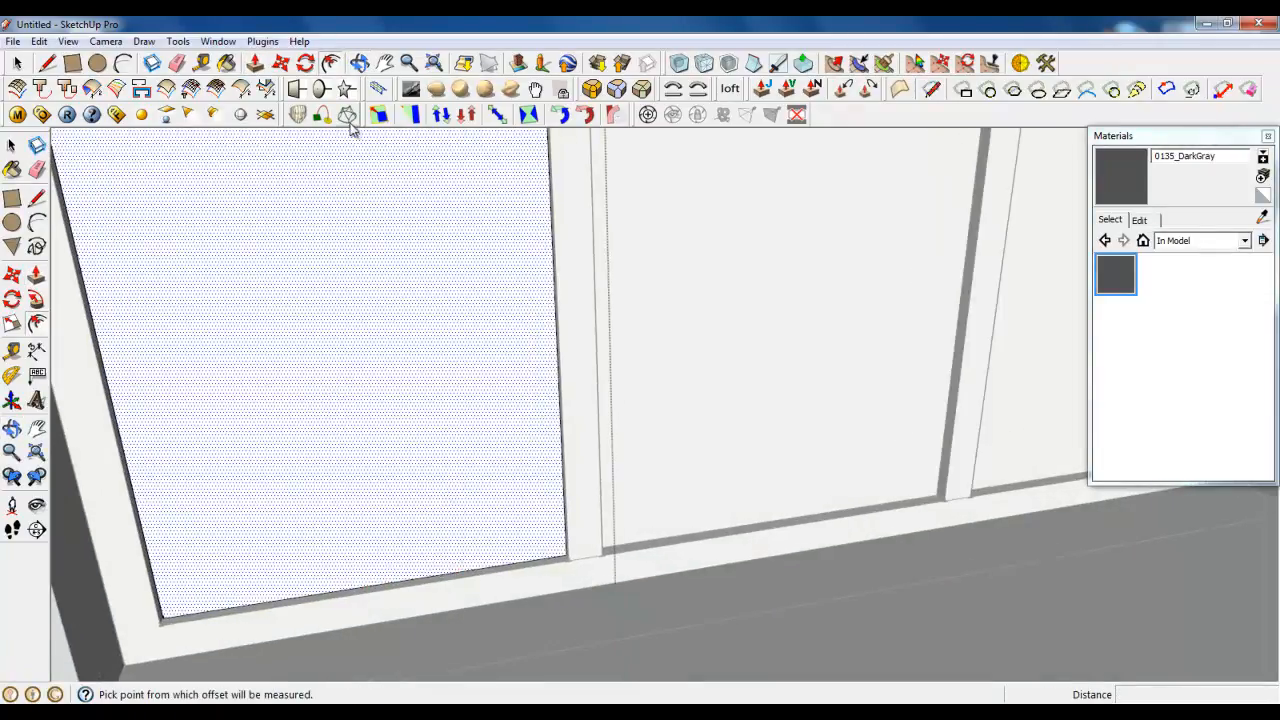
click(430, 431)
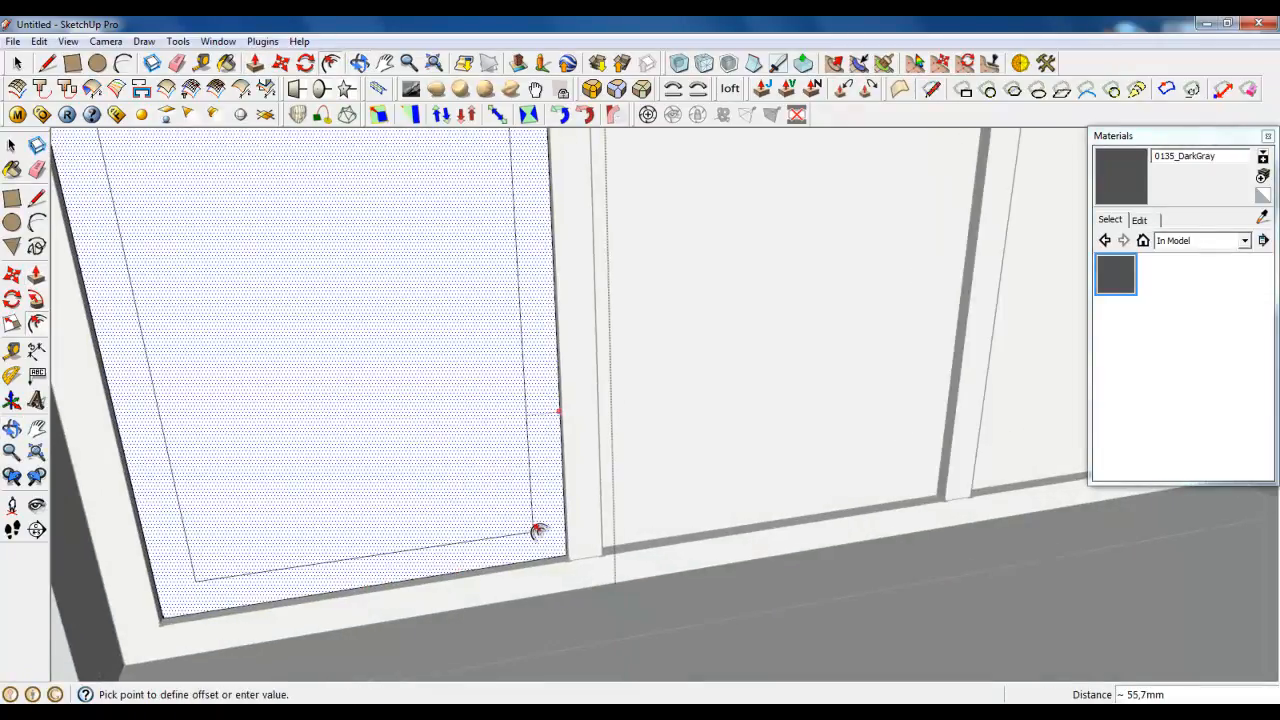
text(40)
key(Return)
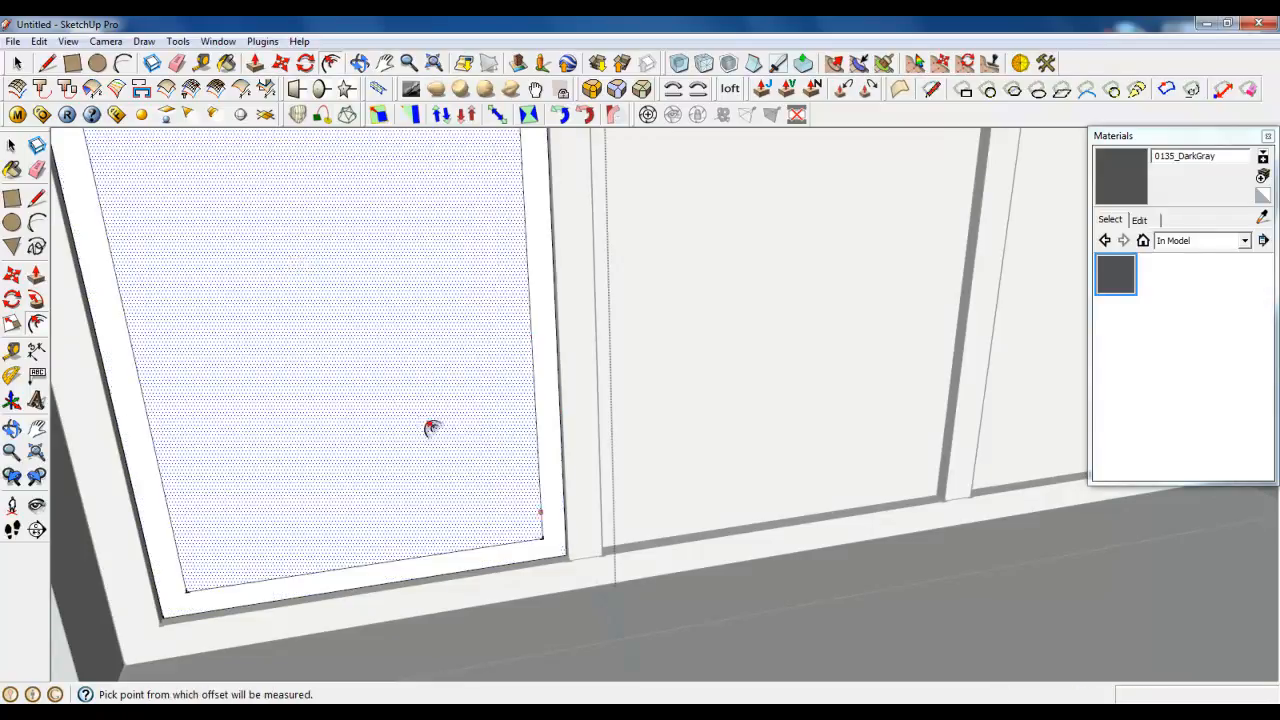
Step: Push the offset inner face of the door leaf 55 mm through to open it, leaving only the frame
click(255, 63)
click(427, 480)
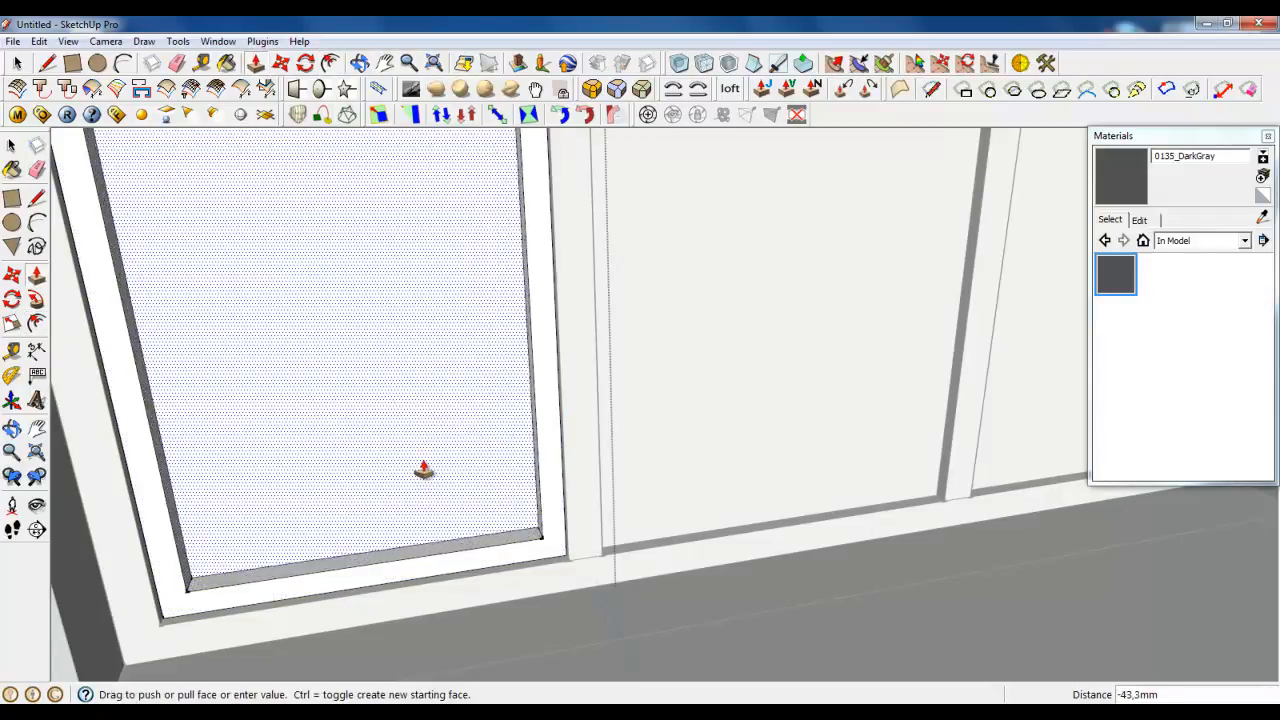
scroll(486, 506, up, 3)
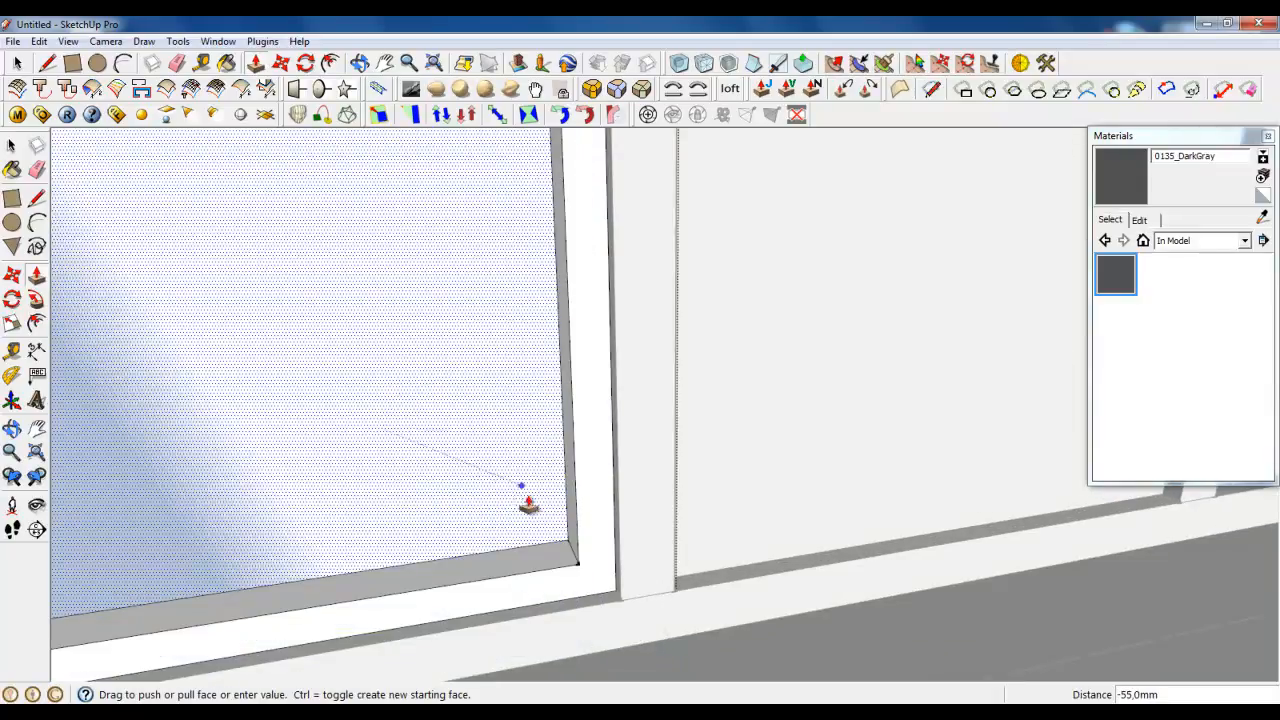
middle_drag(523, 491, 538, 513)
click(538, 513)
scroll(540, 560, down, 5)
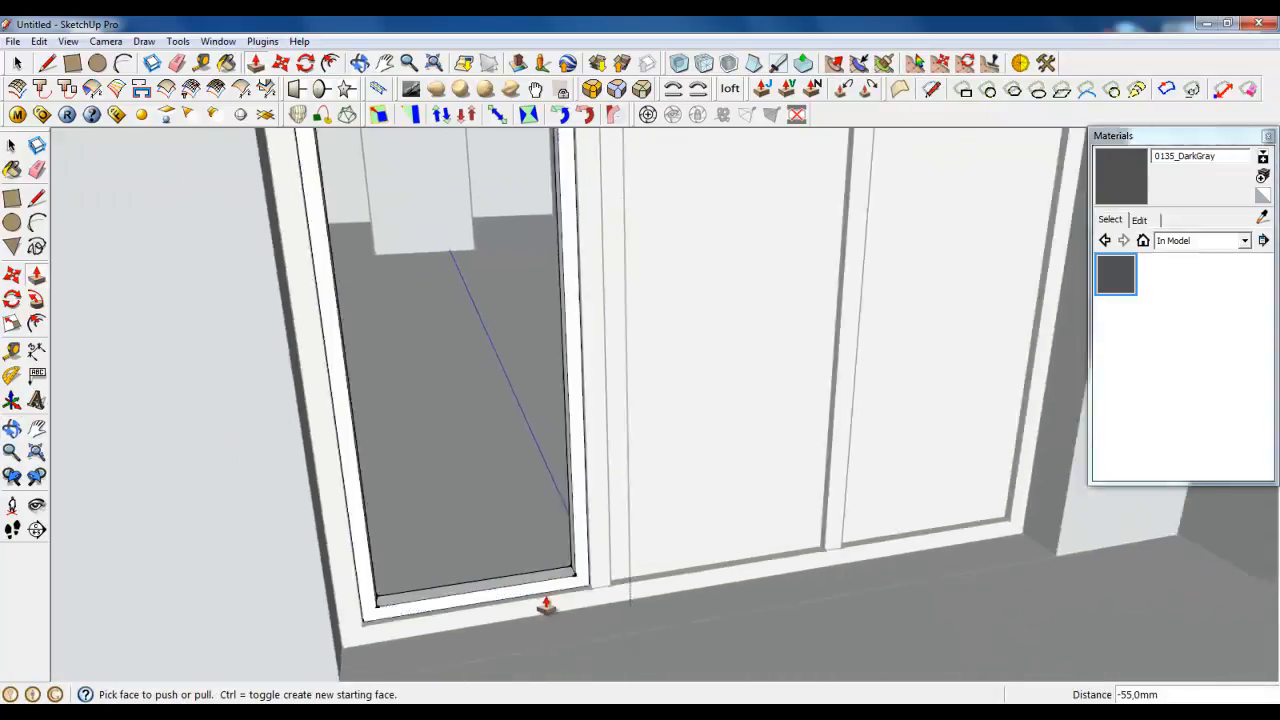
mouse_move(543, 603)
middle_down()
mouse_move(740, 437)
mouse_move(791, 475)
mouse_move(214, 566)
mouse_move(355, 390)
middle_up()
scroll(355, 390, down, 3)
click(18, 63)
Step: Draw diagonal mitre lines from the inner to the outer corners at both upper corners of the door frame
scroll(608, 209, up, 6)
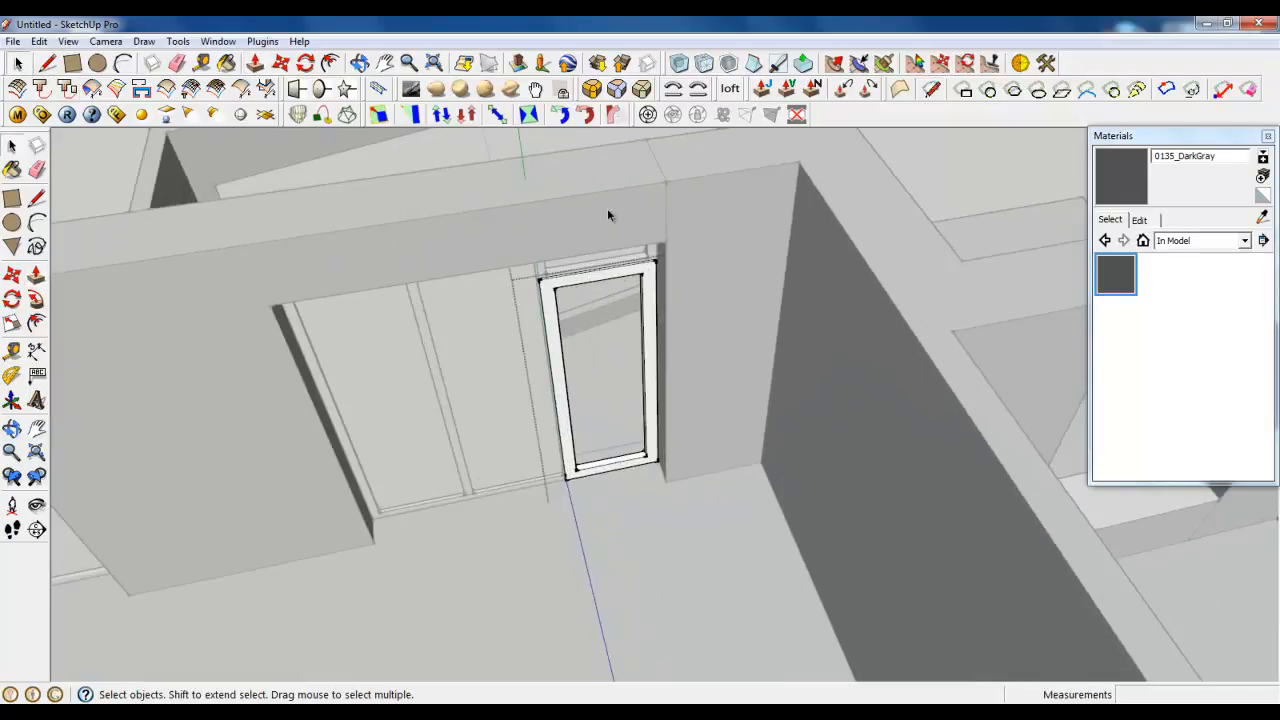
scroll(530, 328, down, 2)
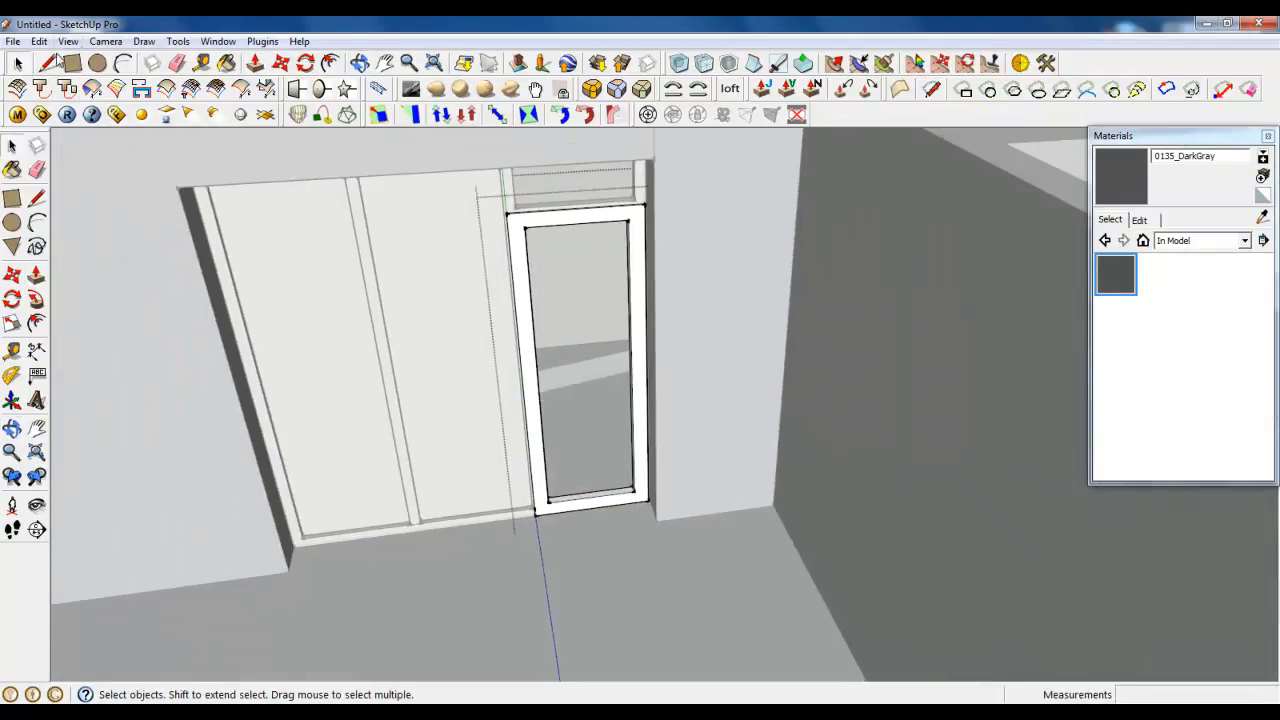
click(47, 63)
scroll(564, 191, up, 1)
scroll(516, 214, up, 4)
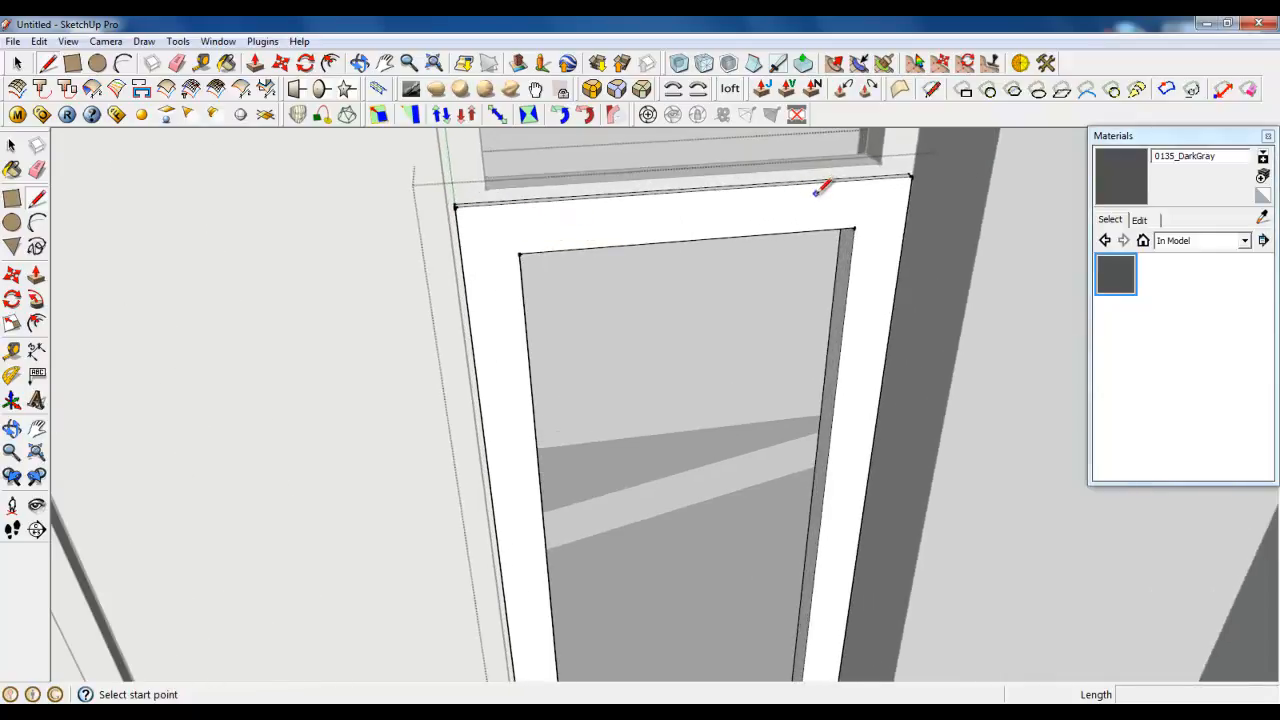
scroll(779, 363, down, 4)
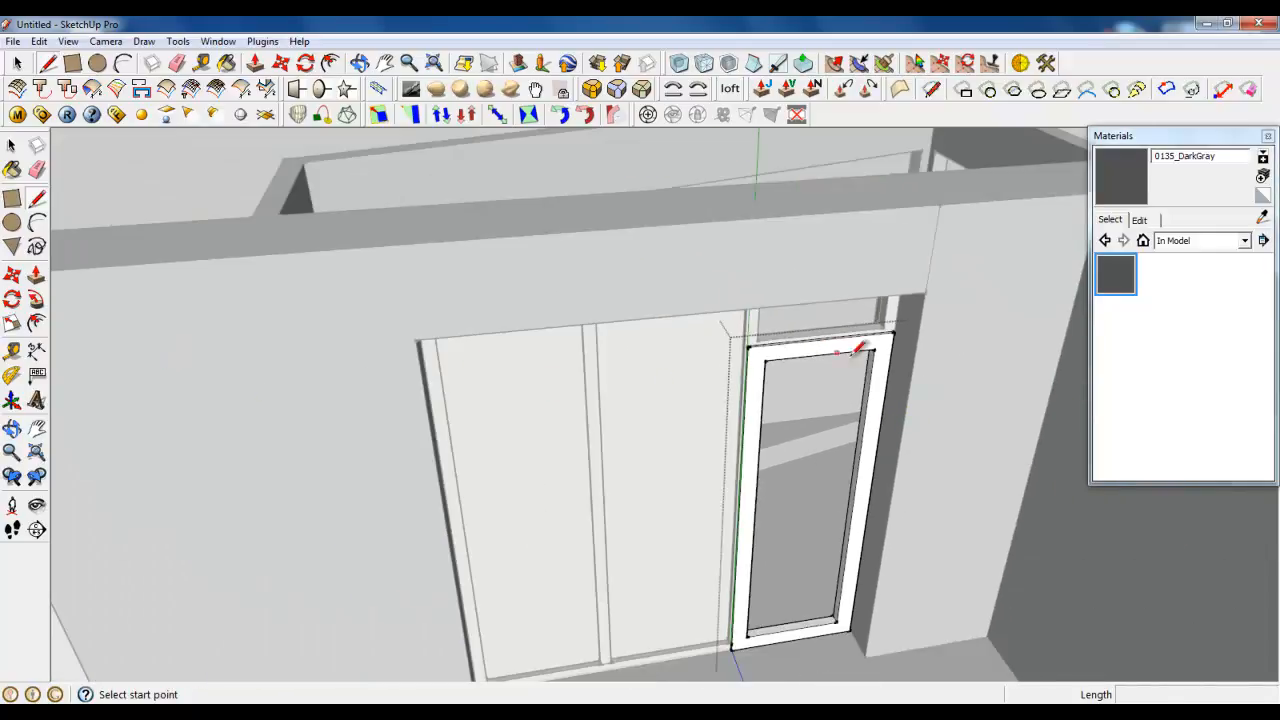
scroll(853, 352, up, 2)
click(886, 338)
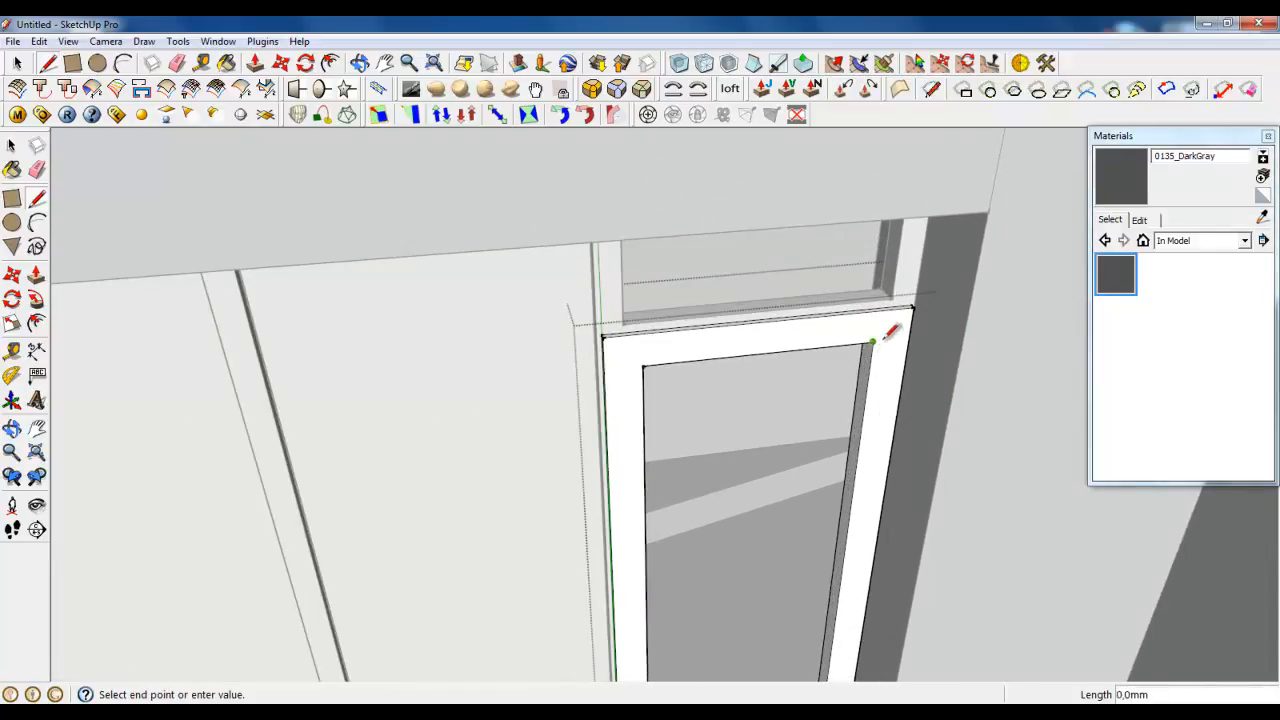
click(915, 305)
scroll(680, 340, up, 5)
click(568, 398)
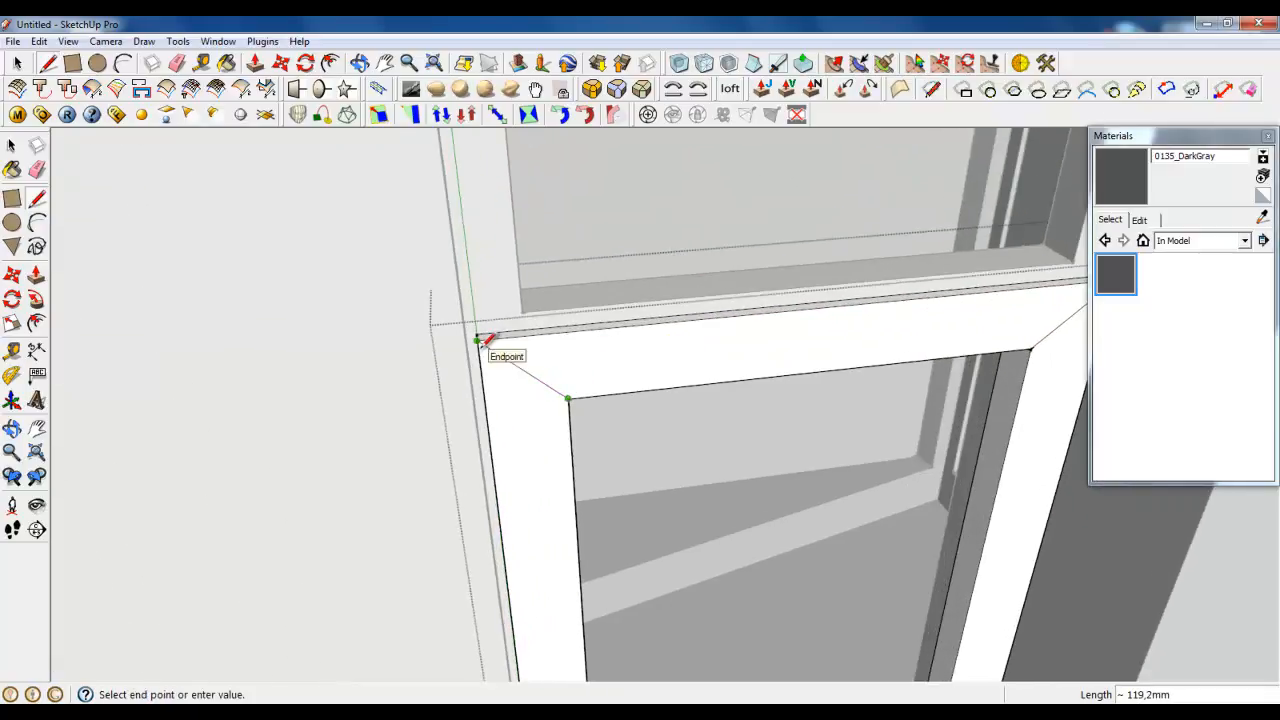
click(477, 340)
Step: Draw diagonal mitre lines from the inner to the outer corners at both lower corners of the door frame
scroll(520, 320, down, 6)
scroll(620, 600, up, 5)
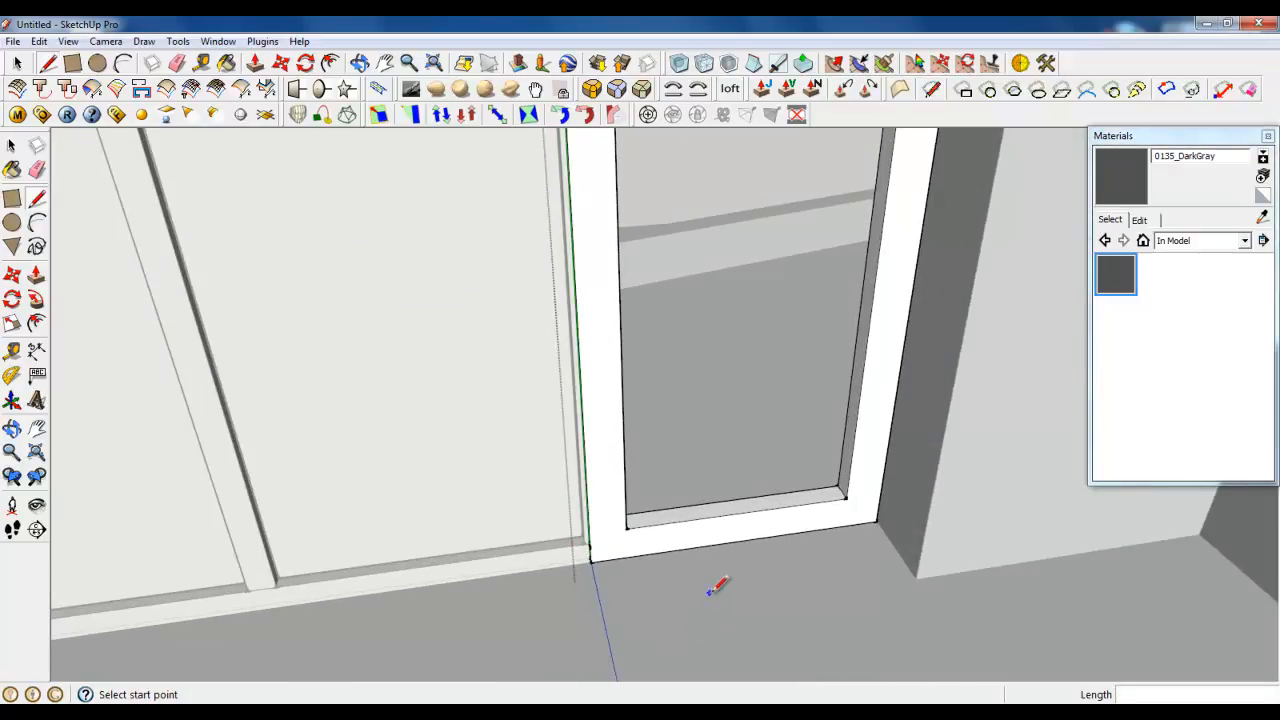
scroll(716, 587, up, 3)
click(561, 481)
click(497, 542)
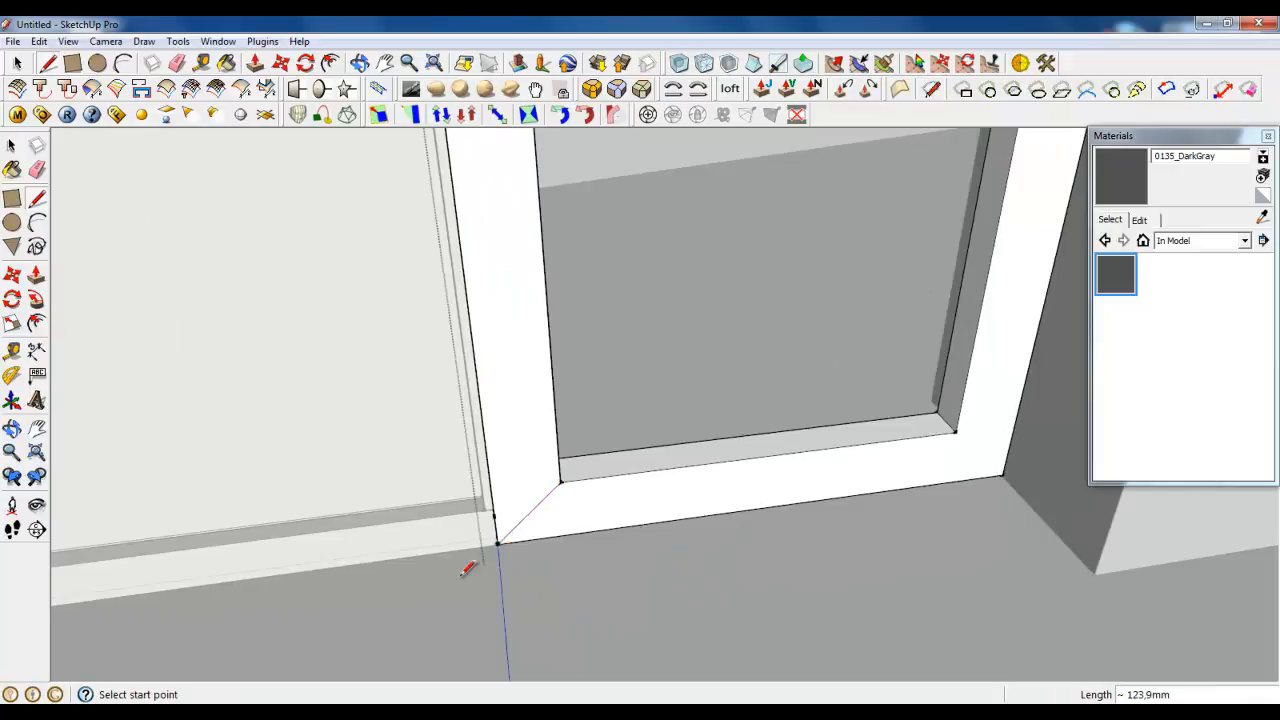
scroll(461, 576, down, 2)
scroll(856, 534, up, 2)
click(791, 438)
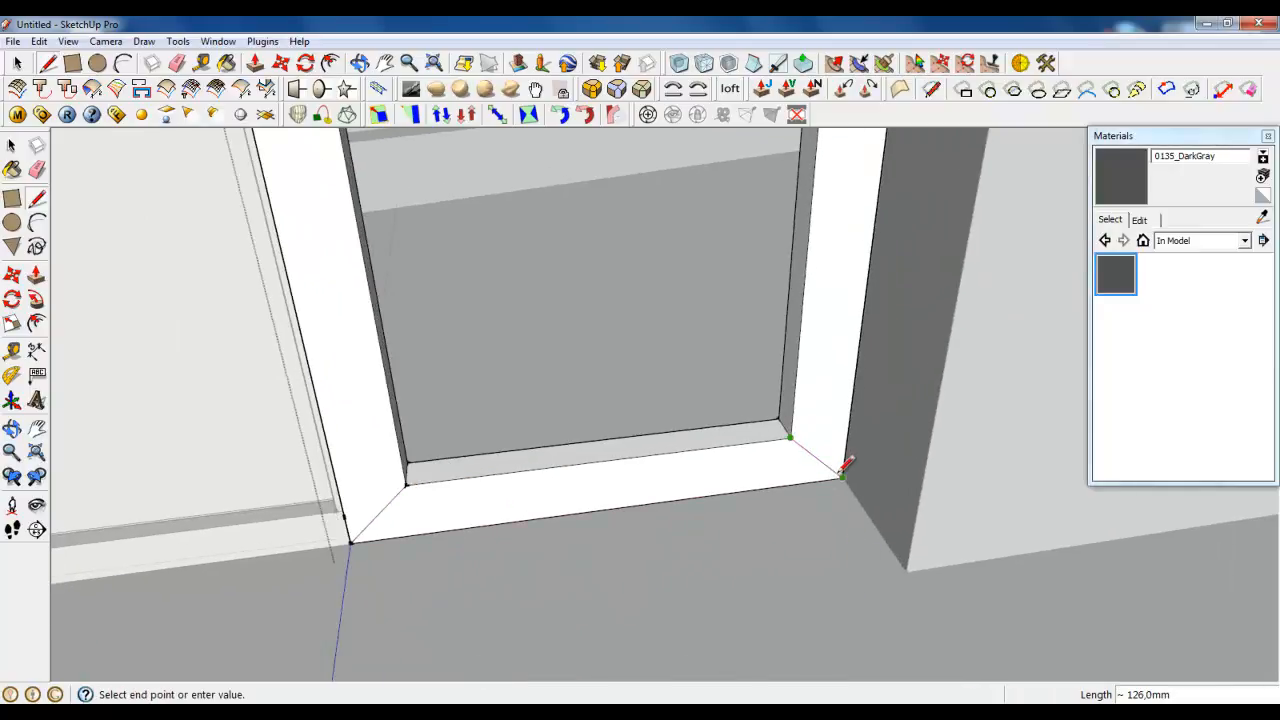
click(843, 474)
key(space)
scroll(488, 640, down, 2)
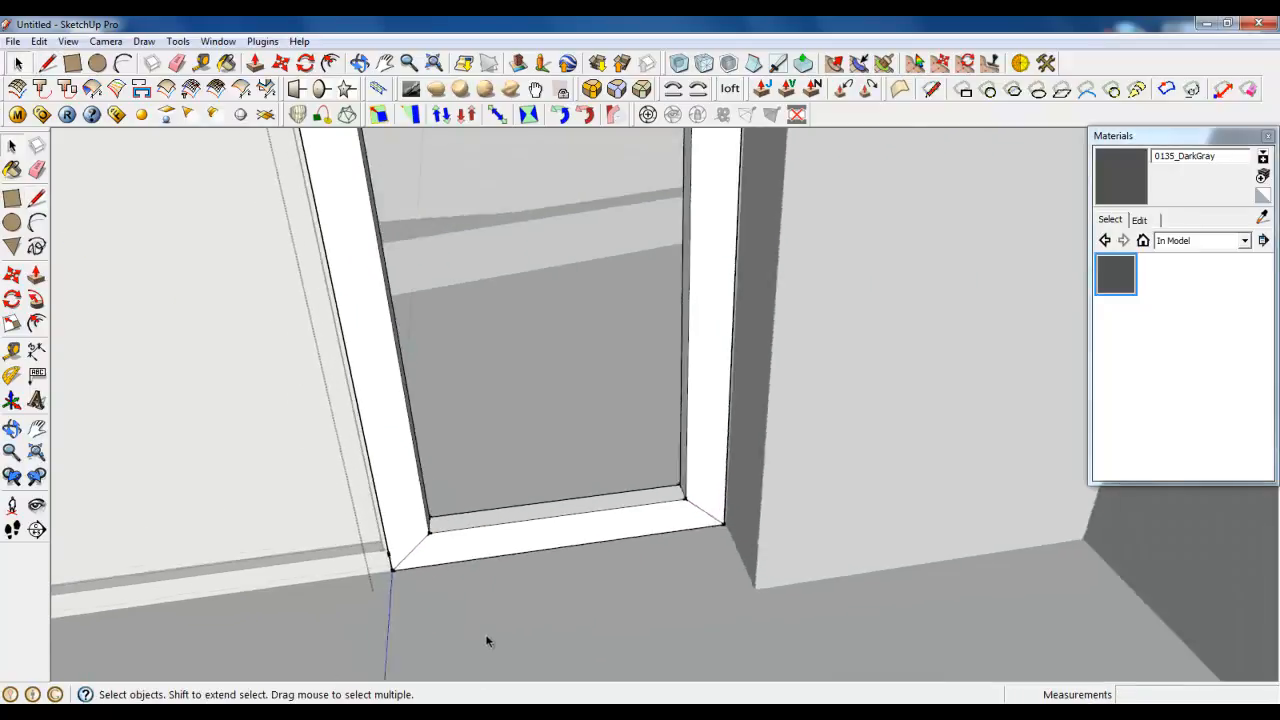
Step: Draw a line lengthwise along the frame's bottom inner reveal, from the midpoint of one short edge to the opposite short edge
scroll(660, 648, down, 3)
middle_drag(660, 648, 578, 522)
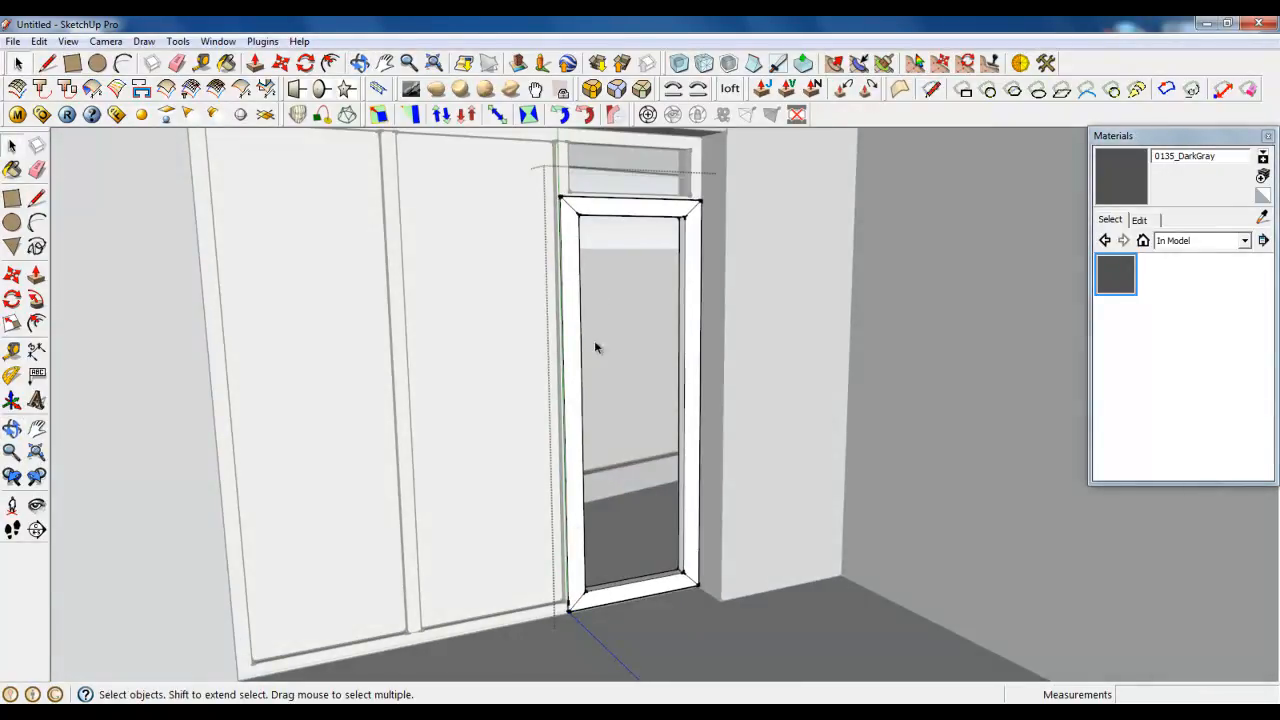
click(47, 63)
scroll(717, 650, up, 1)
scroll(657, 617, up, 7)
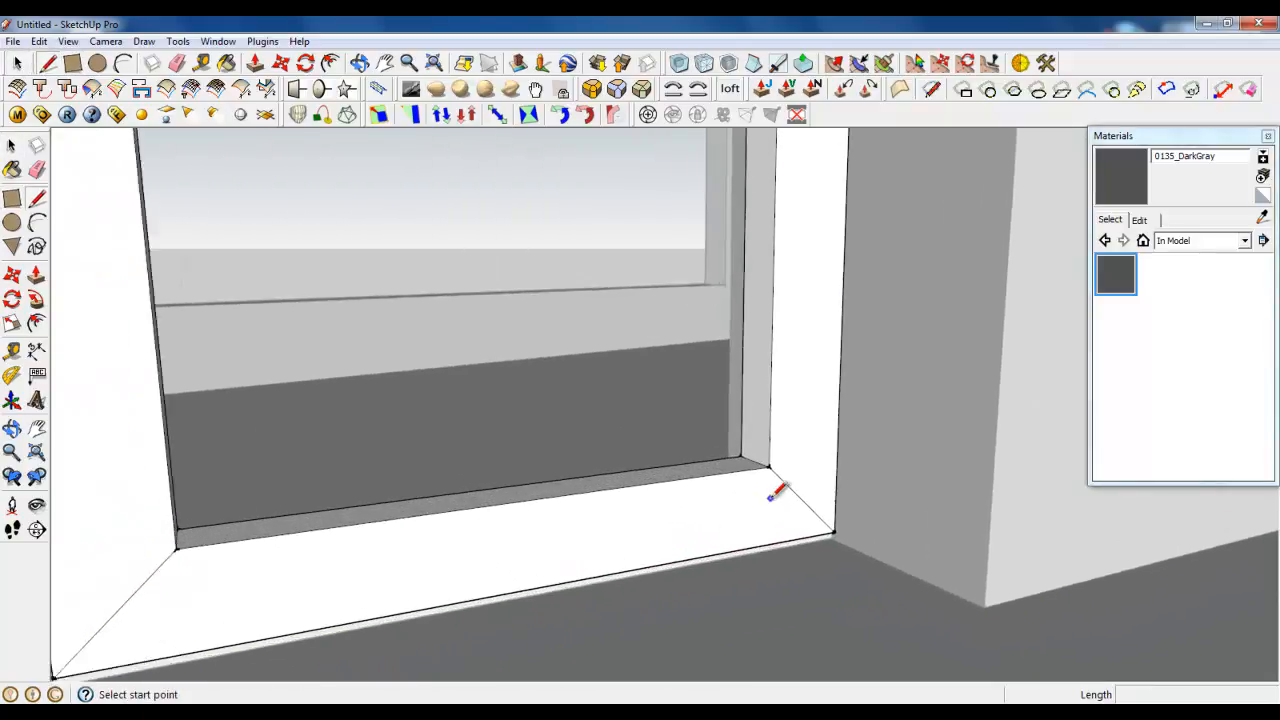
middle_drag(771, 496, 843, 606)
scroll(780, 510, up, 3)
click(762, 401)
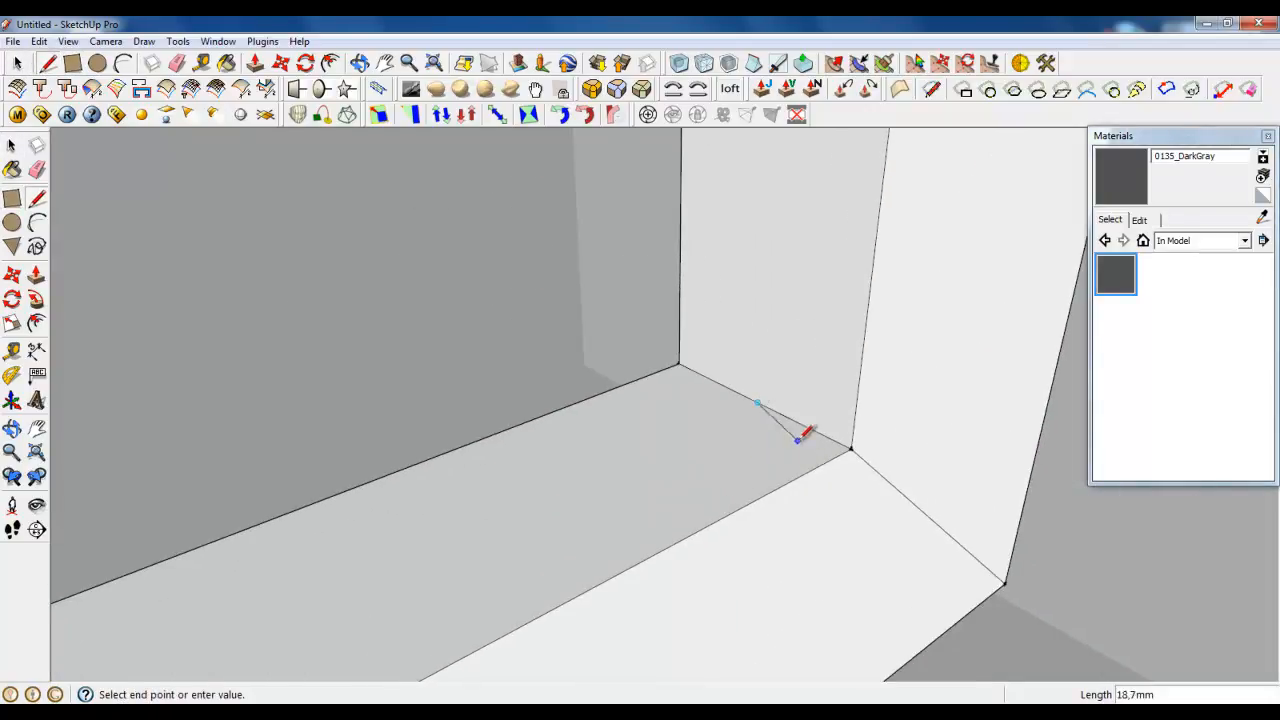
scroll(783, 406, down, 4)
scroll(330, 525, up, 8)
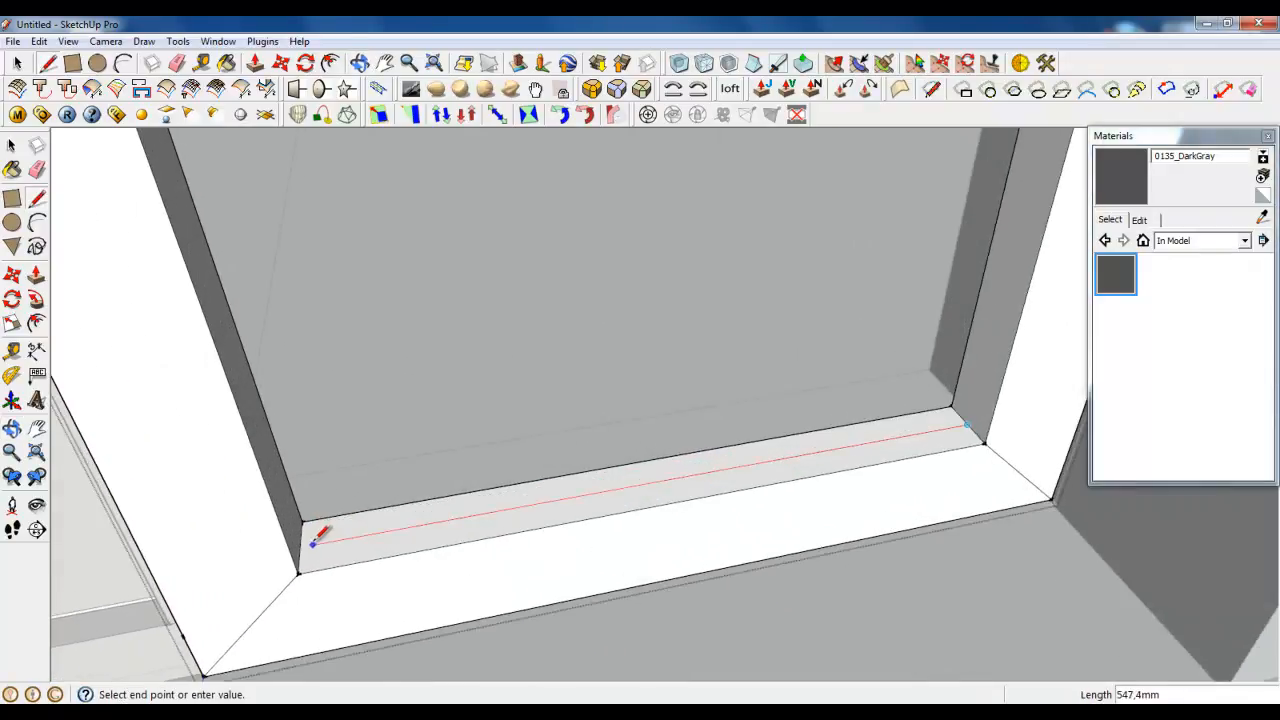
click(291, 547)
Step: Draw a second line along the bottom reveal, about 2 mm from the first, to enclose a narrow strip
scroll(291, 547, up, 2)
click(293, 540)
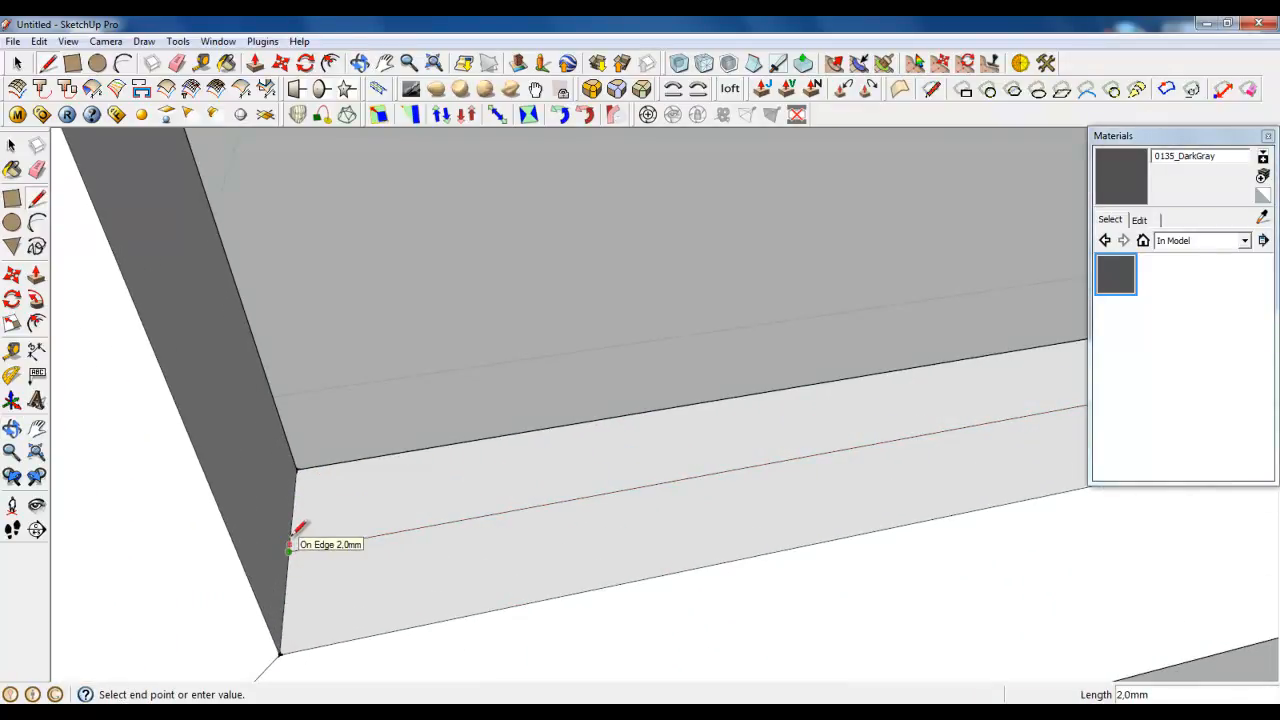
key(Return)
click(290, 548)
scroll(212, 603, down, 6)
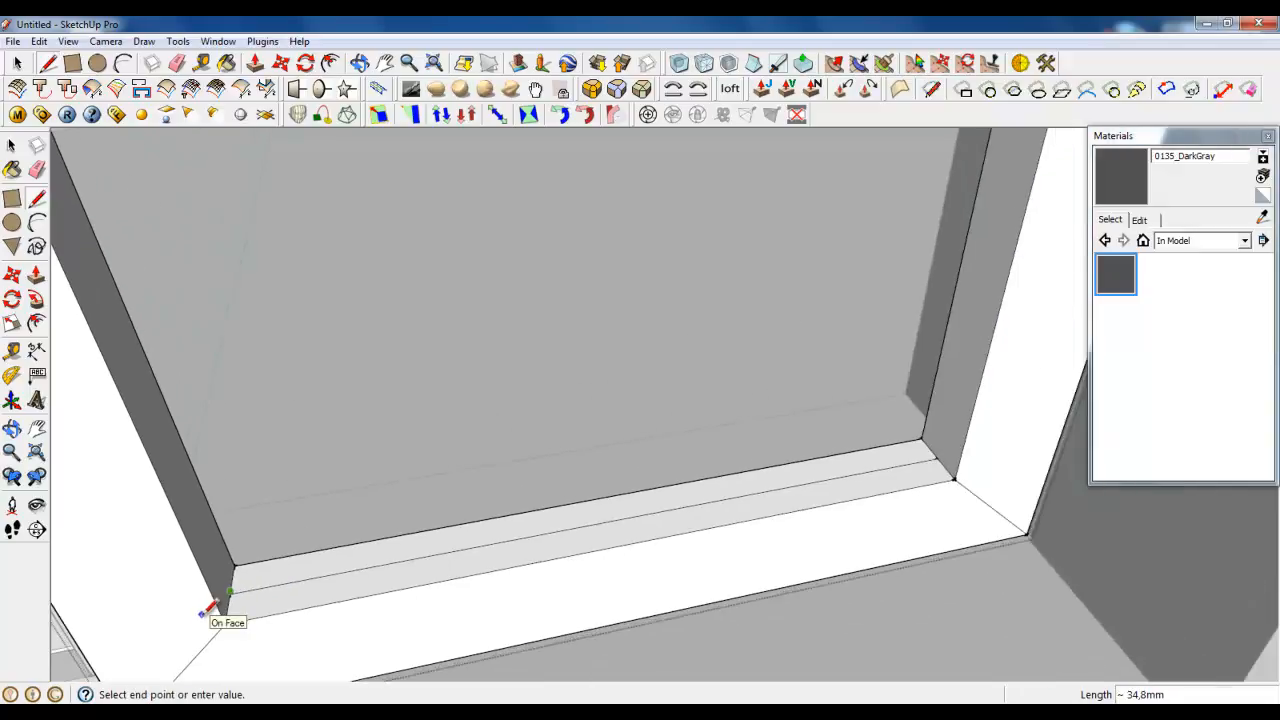
scroll(794, 486, up, 5)
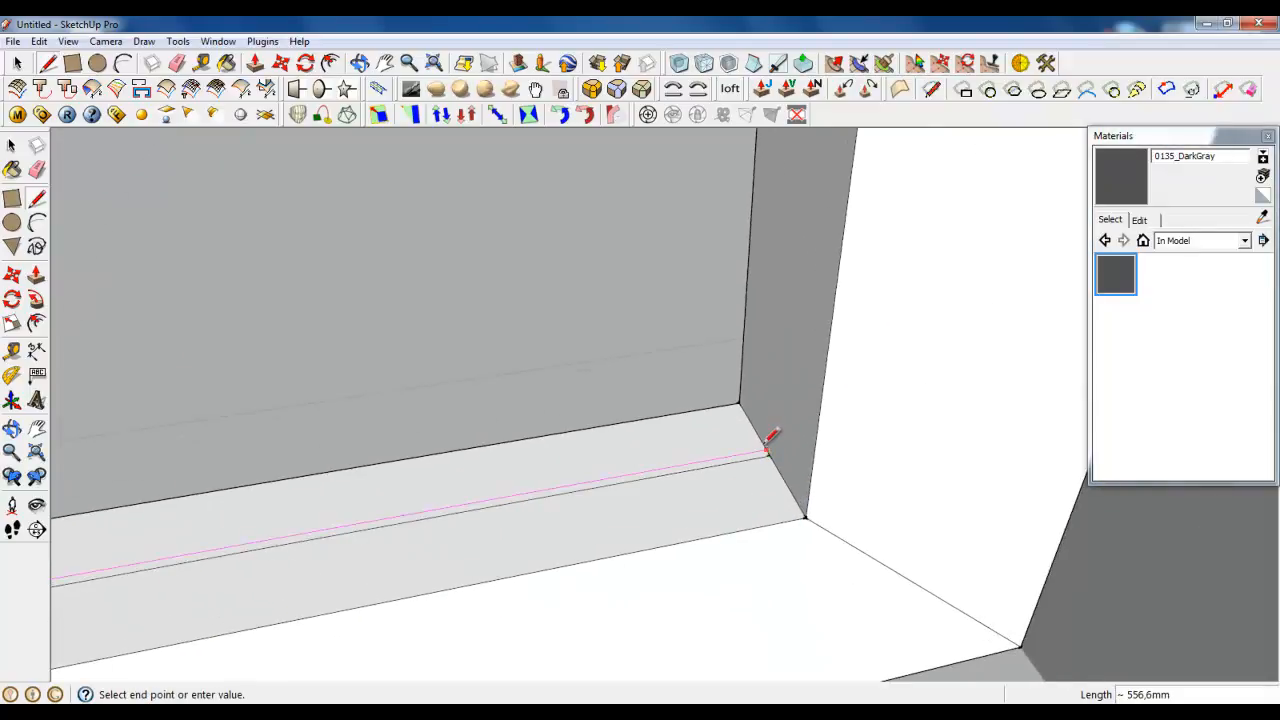
click(768, 452)
Step: Group the narrow strip face with its edges on the bottom reveal and open the group for editing
key(space)
scroll(770, 483, up, 3)
click(770, 483)
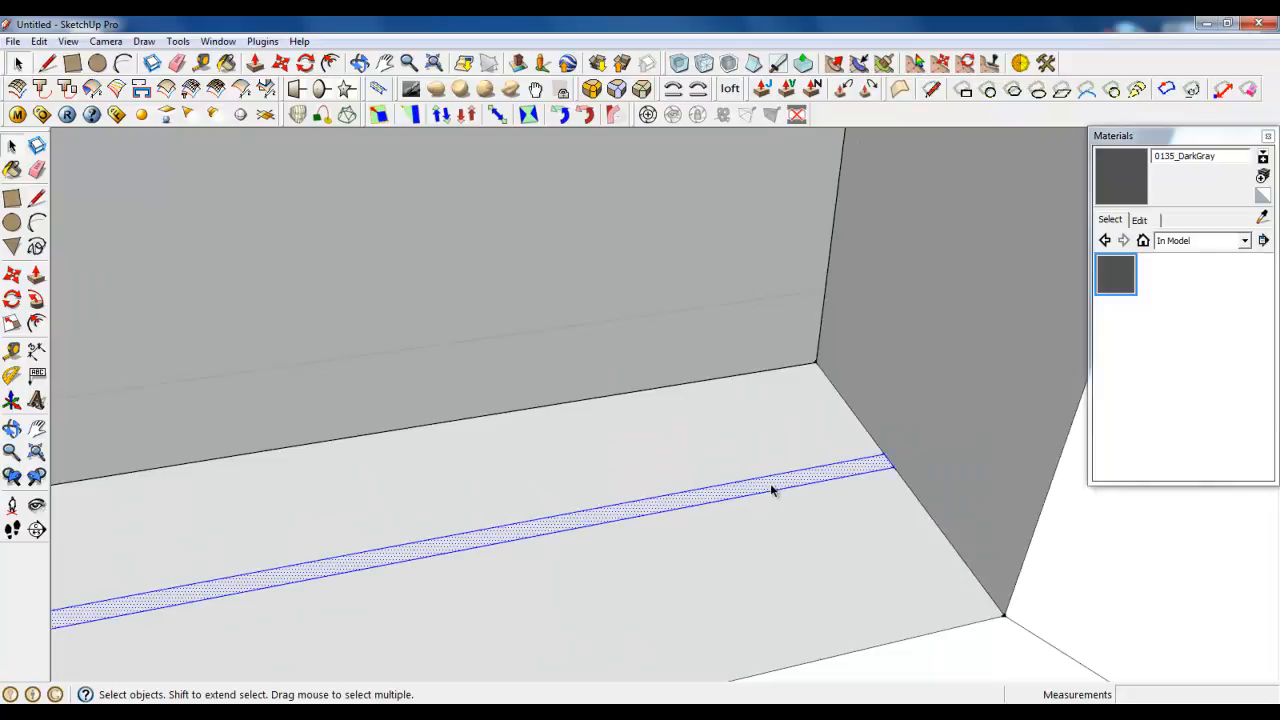
right_click(770, 483)
click(826, 261)
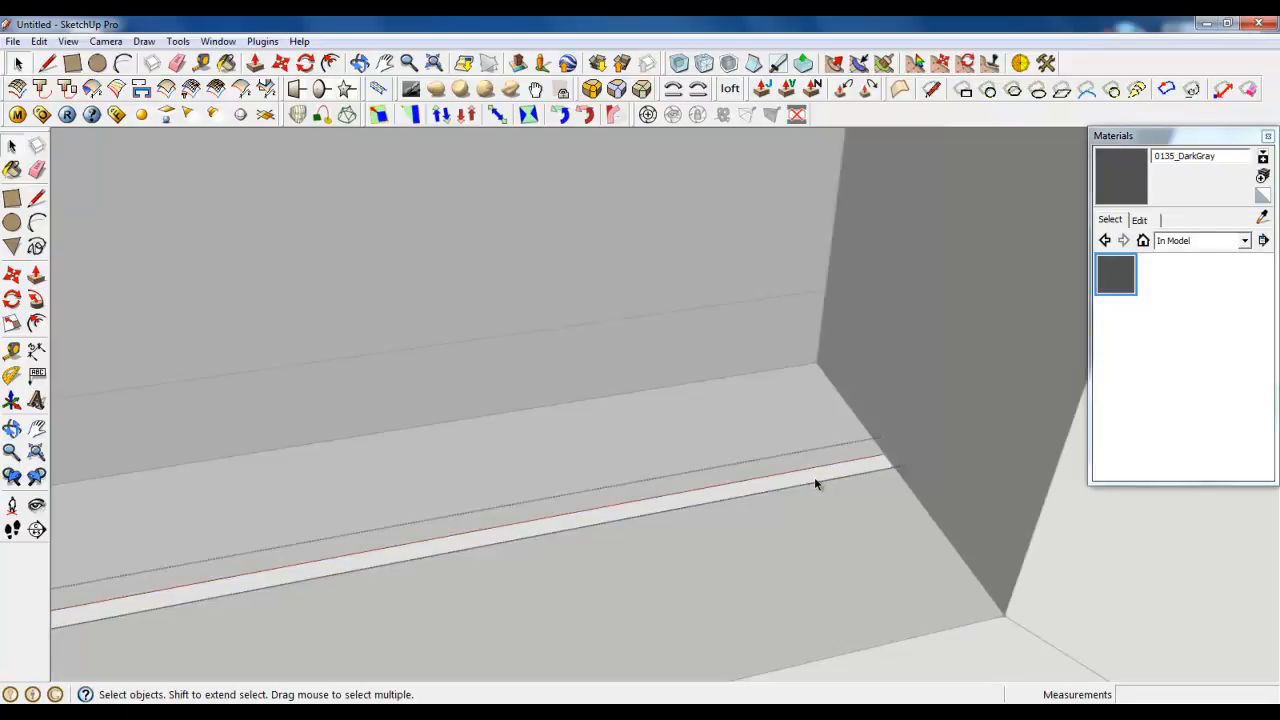
Step: Extrude the grouped strip 1820 mm up to the frame's upper inner edge to form the glass pane
click(256, 63)
click(623, 515)
scroll(692, 680, down, 5)
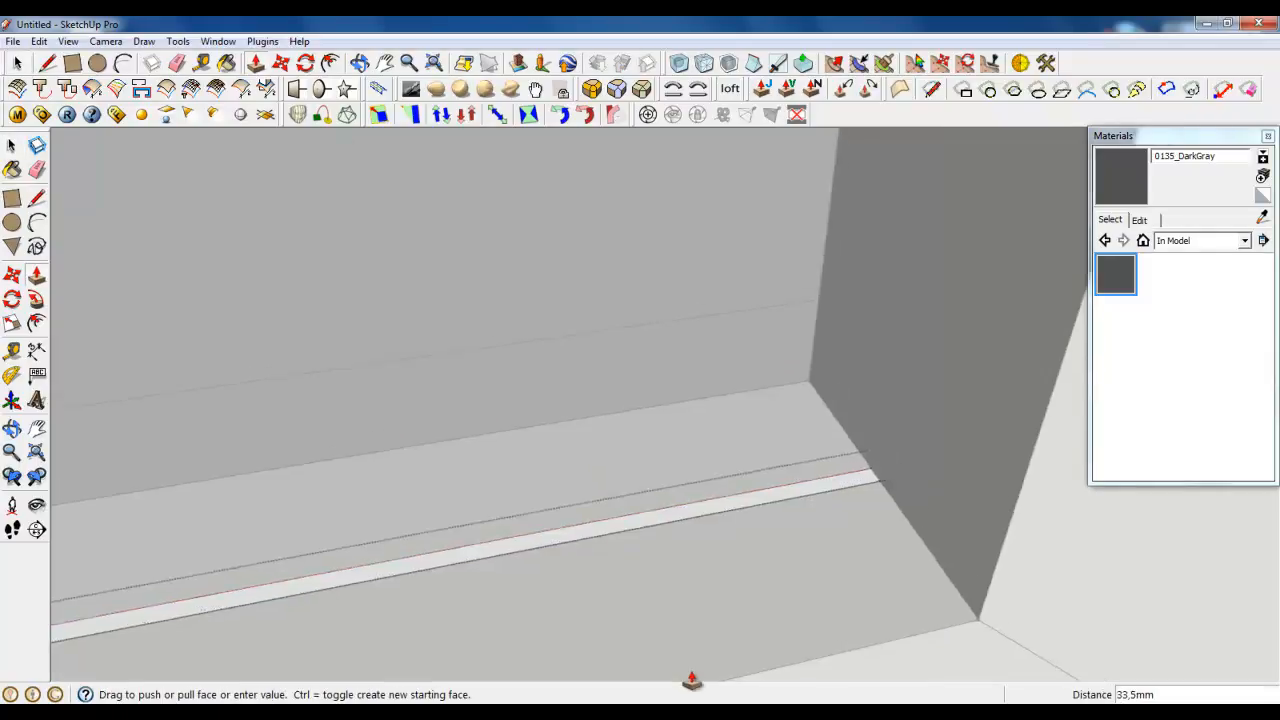
scroll(692, 680, down, 8)
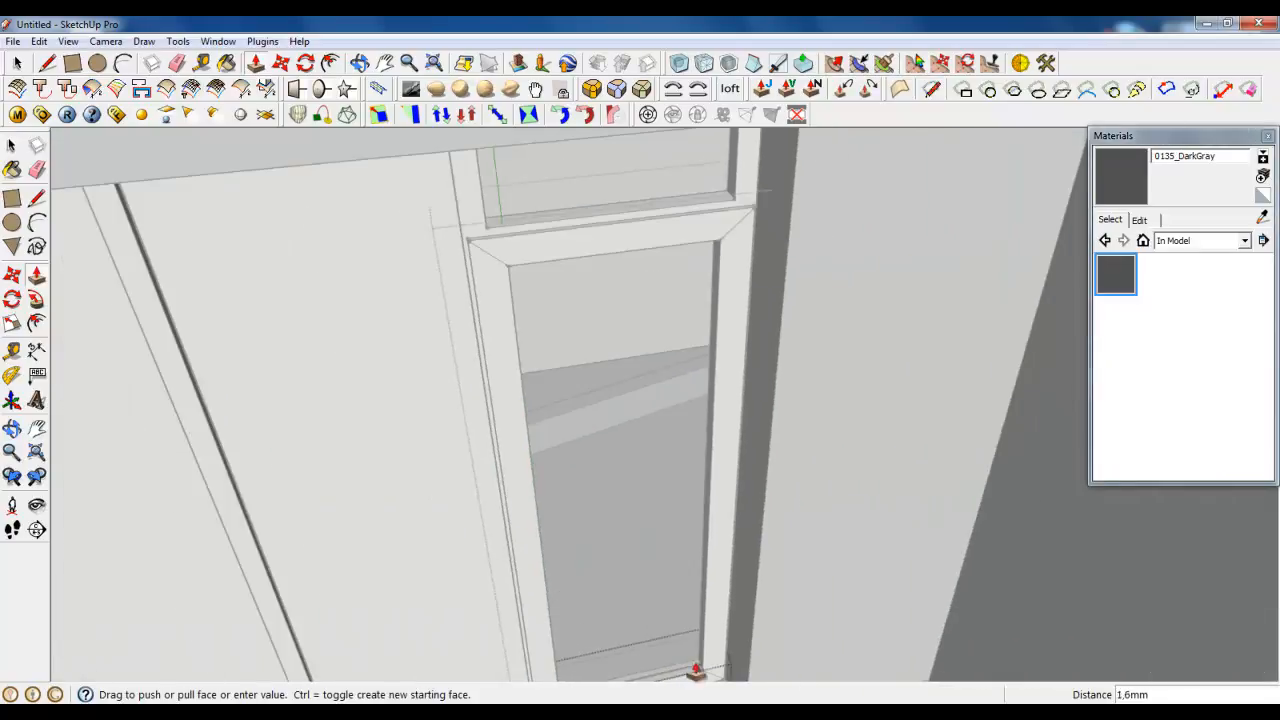
scroll(716, 192, up, 10)
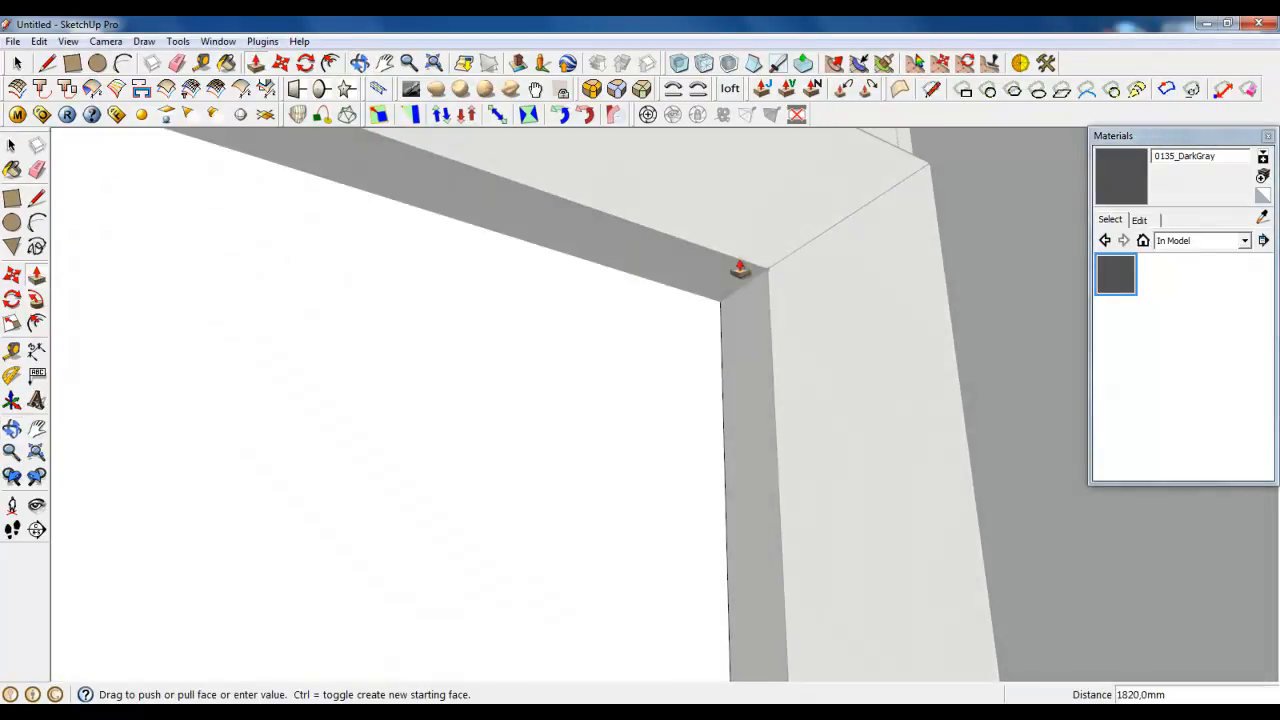
click(723, 277)
Step: Draw a triangular bevel profile at the pane's upper corner with a 2 mm leg across the thickness and a diagonal of about 2.8 mm
middle_drag(723, 277, 689, 300)
click(57, 63)
scroll(703, 298, up, 3)
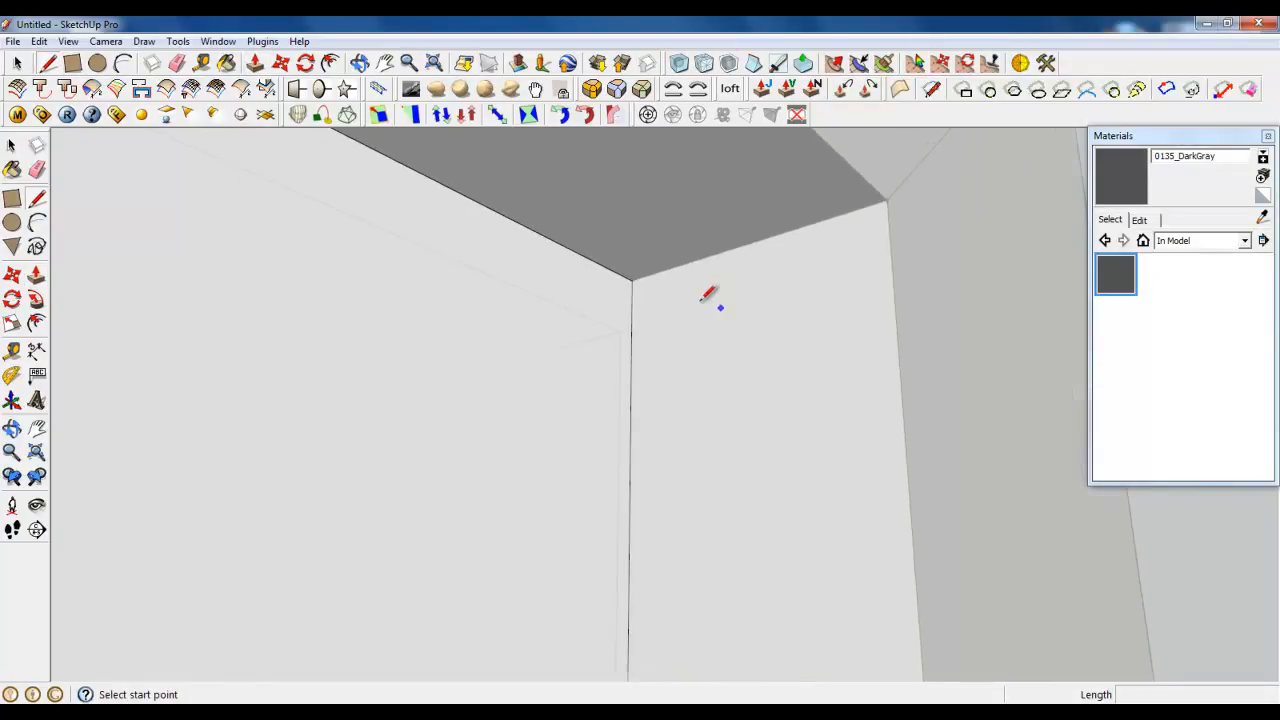
click(632, 279)
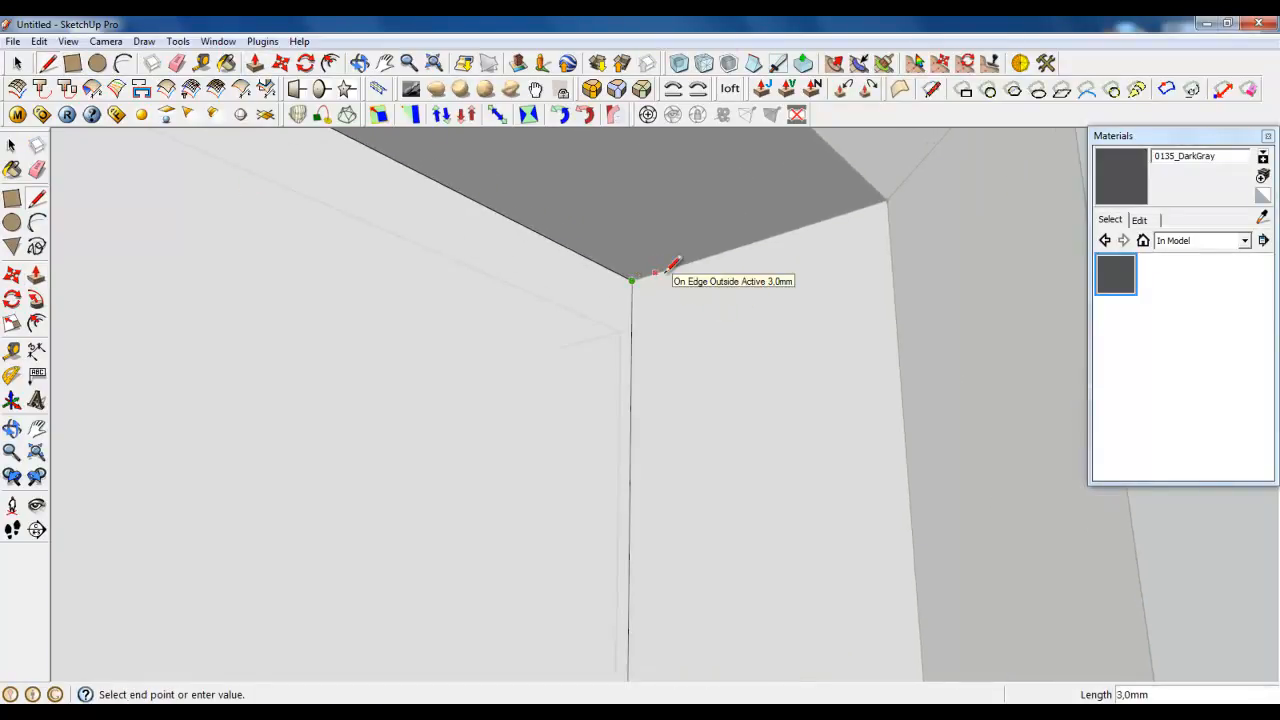
text(2)
key(Return)
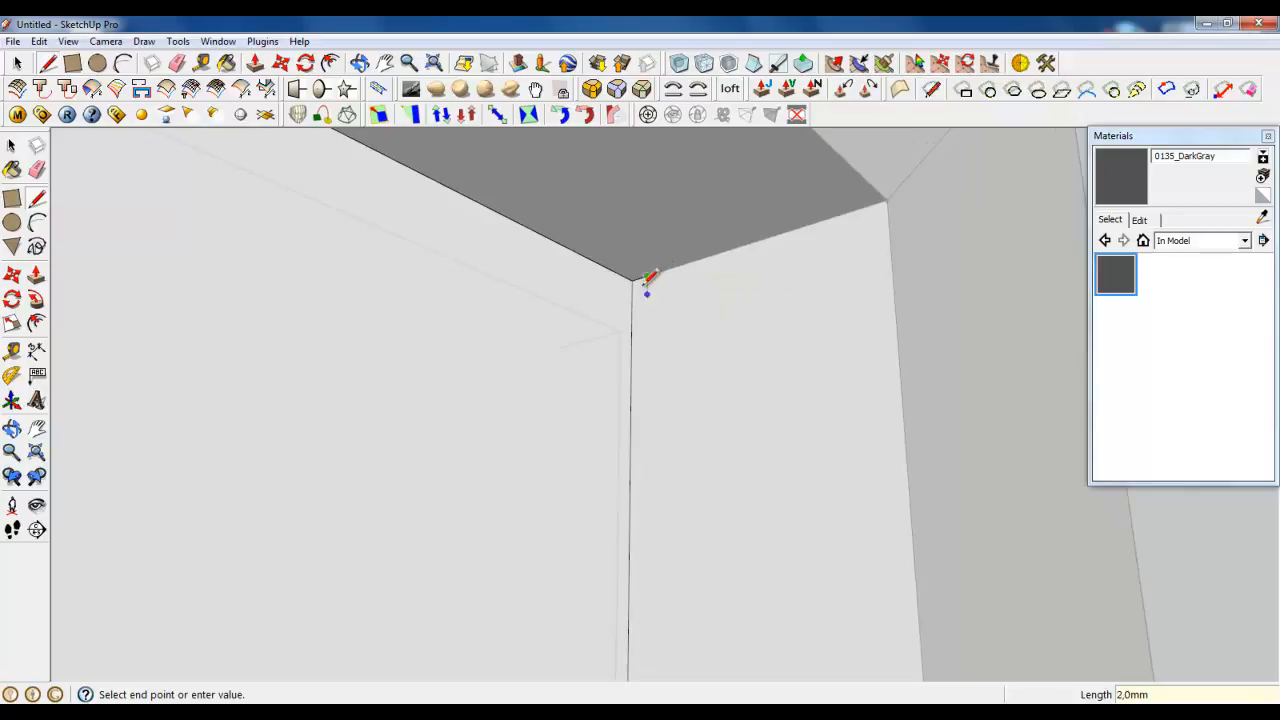
scroll(645, 284, up, 2)
click(629, 303)
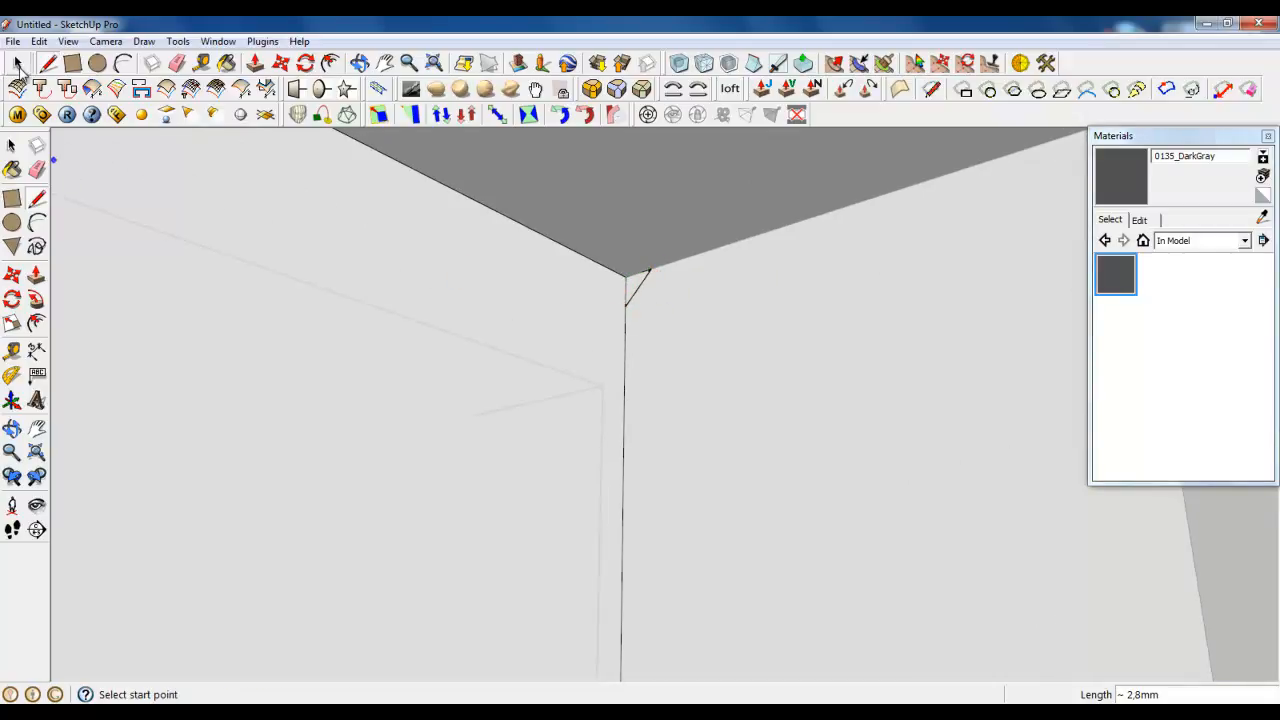
Step: Try to sweep the triangular profile around the pane's face edges with Follow Me, and undo it
click(18, 63)
scroll(678, 347, up, 2)
click(561, 293)
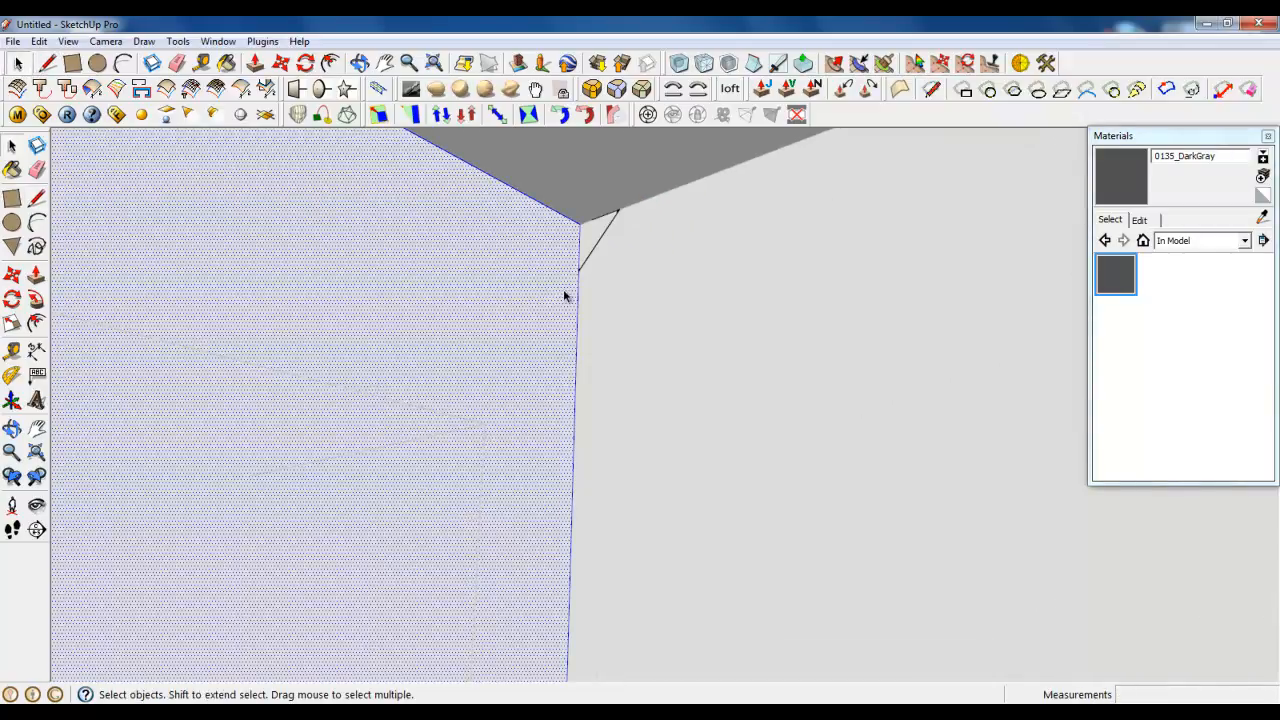
key(Delete)
middle_drag(549, 286, 475, 246)
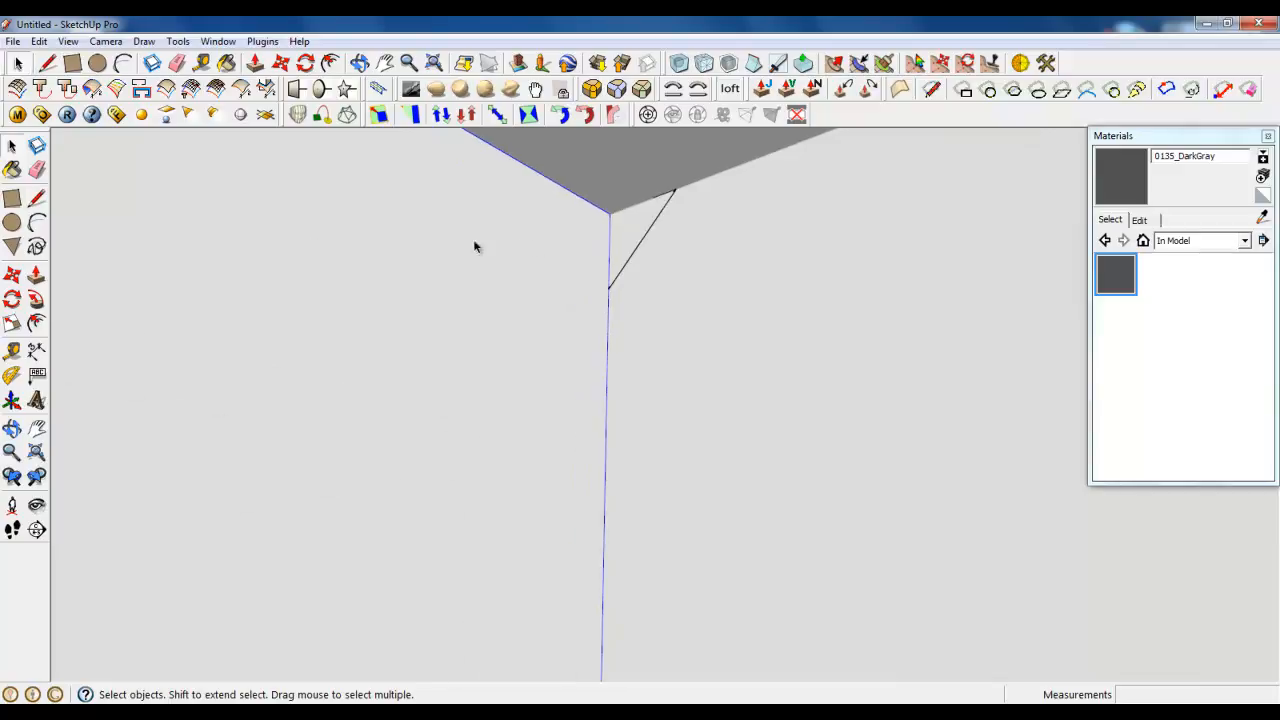
click(42, 294)
click(610, 241)
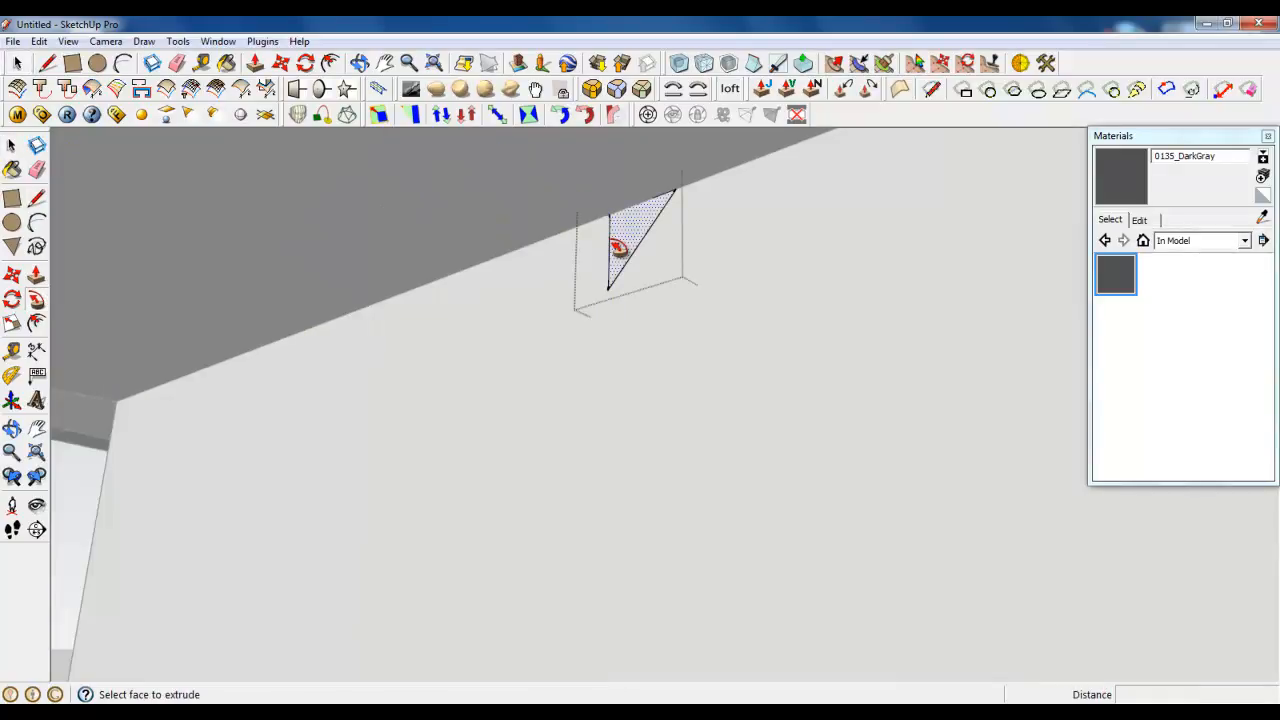
key(ctrl+z)
click(447, 285)
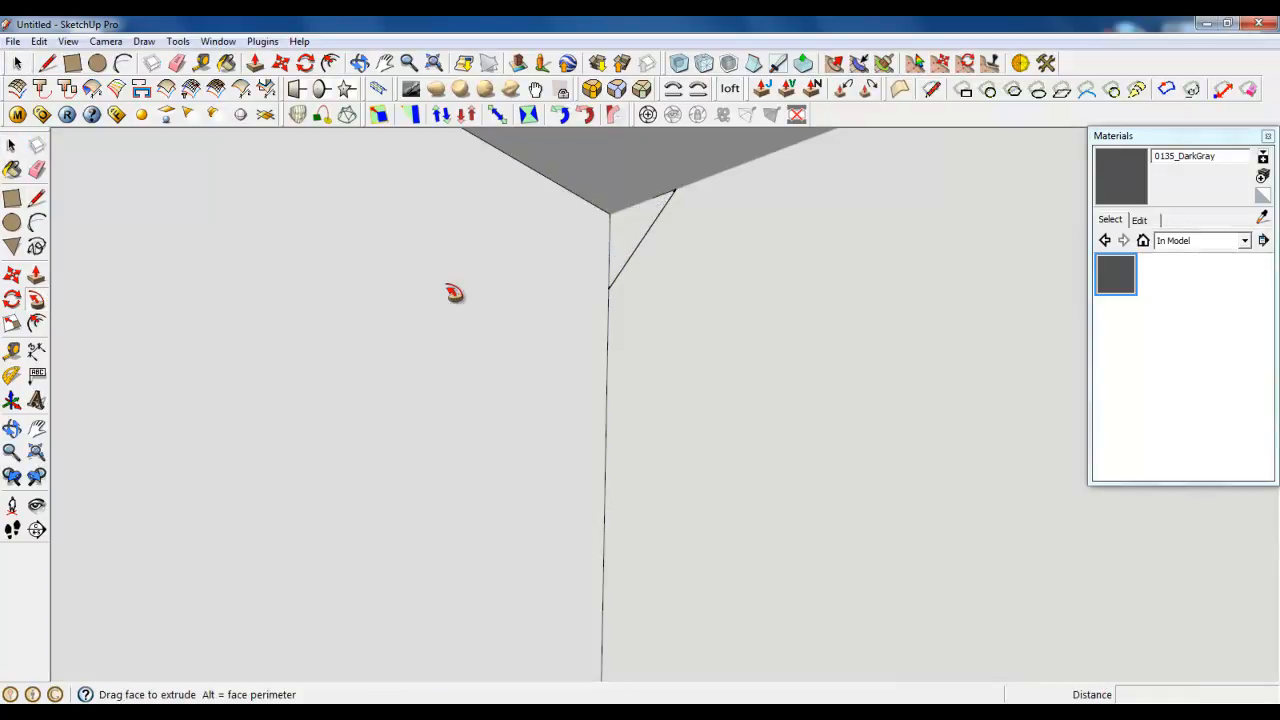
Step: Sweep the triangular bevel profile around the glass pane with Follow Me, using only the face's perimeter edges as the path
click(17, 63)
click(511, 322)
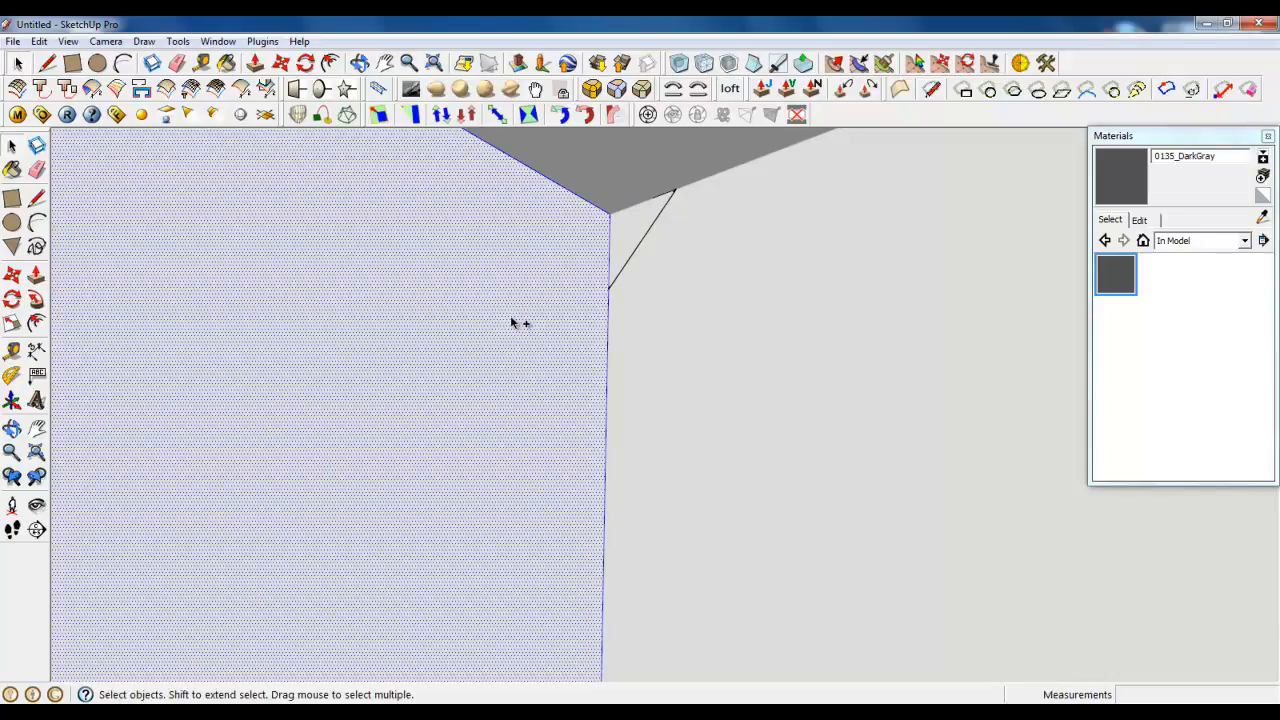
key(Delete)
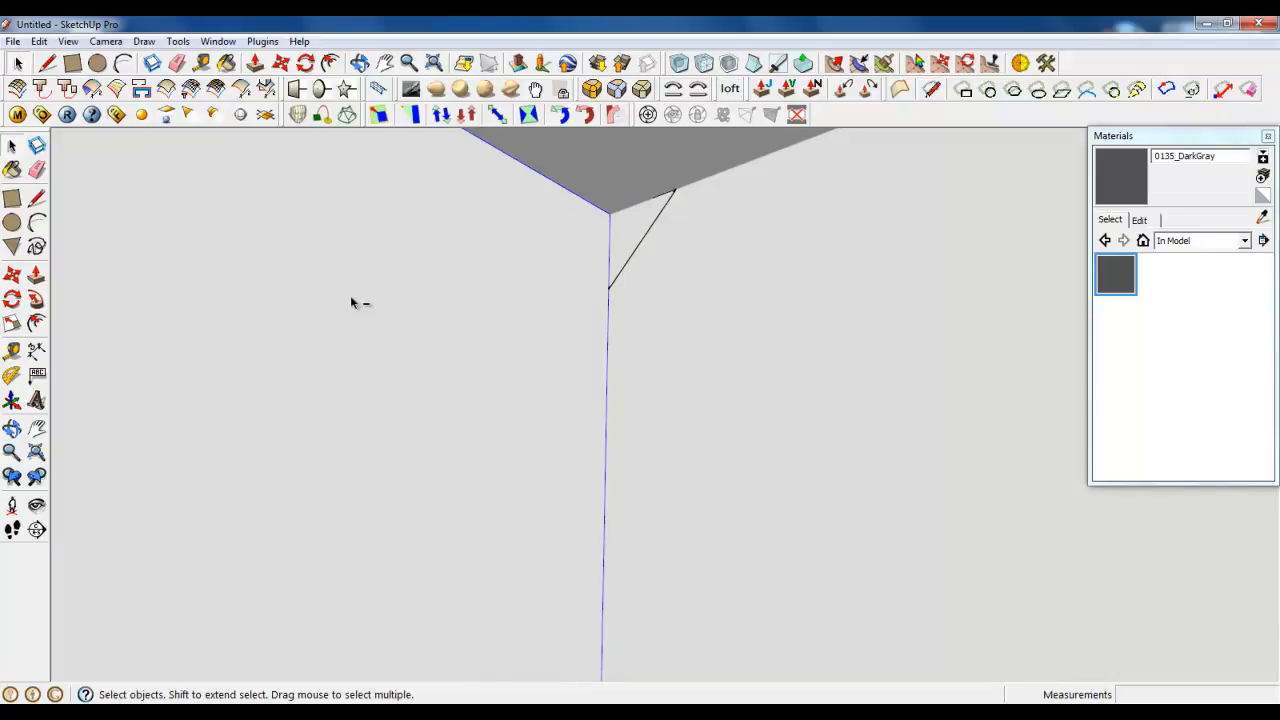
click(33, 305)
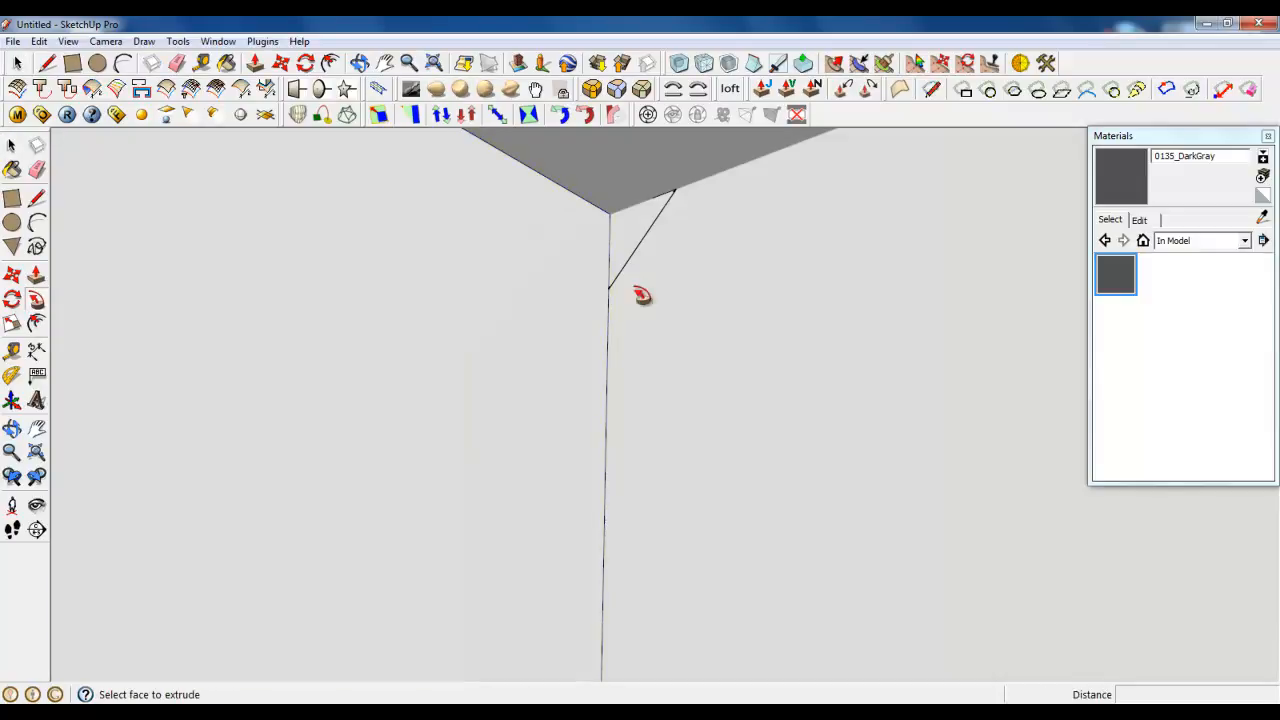
drag(643, 249, 677, 294)
middle_drag(677, 294, 563, 597)
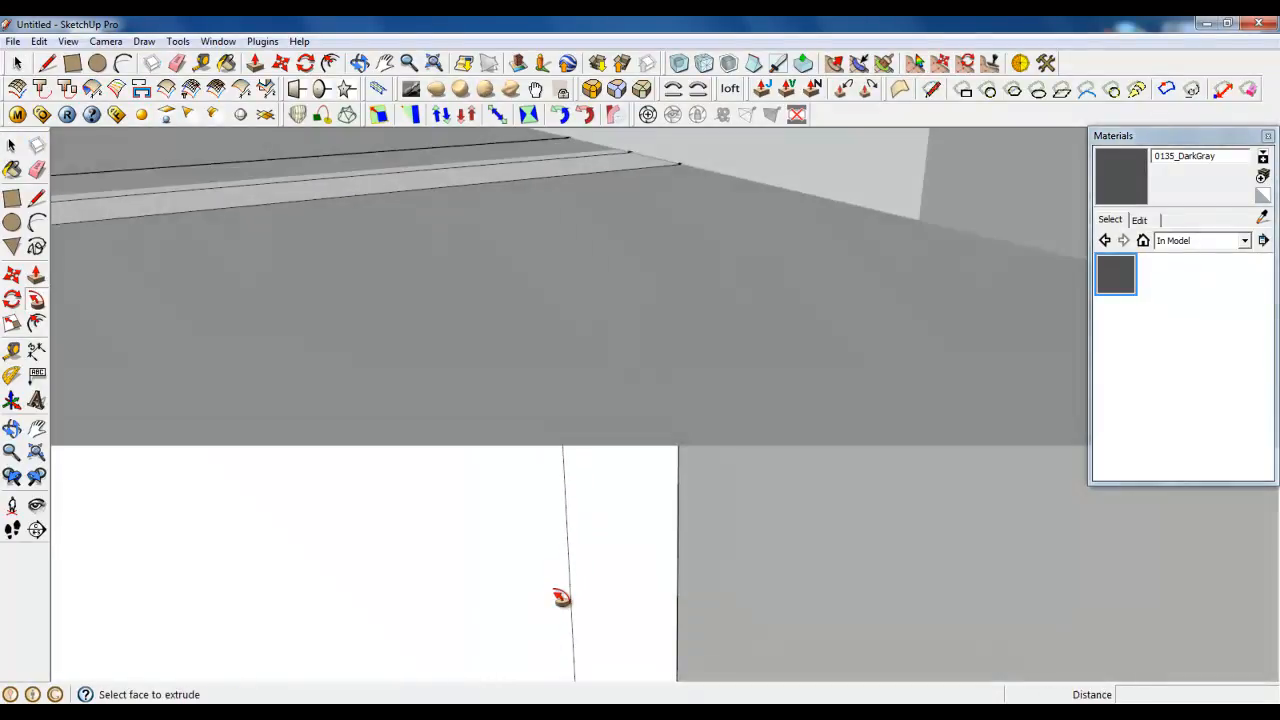
Step: Close the glass pane group to return to the surrounding door frame
scroll(654, 380, down, 4)
scroll(712, 300, up, 3)
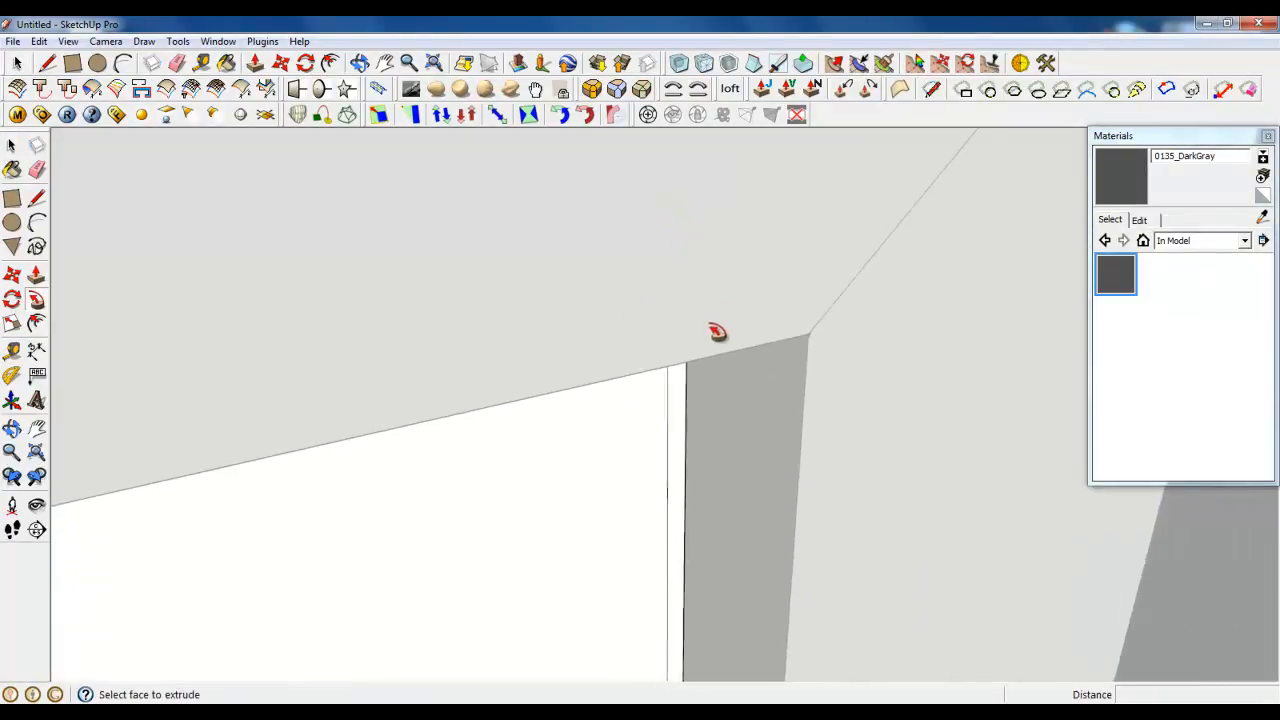
key(space)
scroll(690, 275, up, 3)
scroll(707, 265, down, 2)
right_click(709, 264)
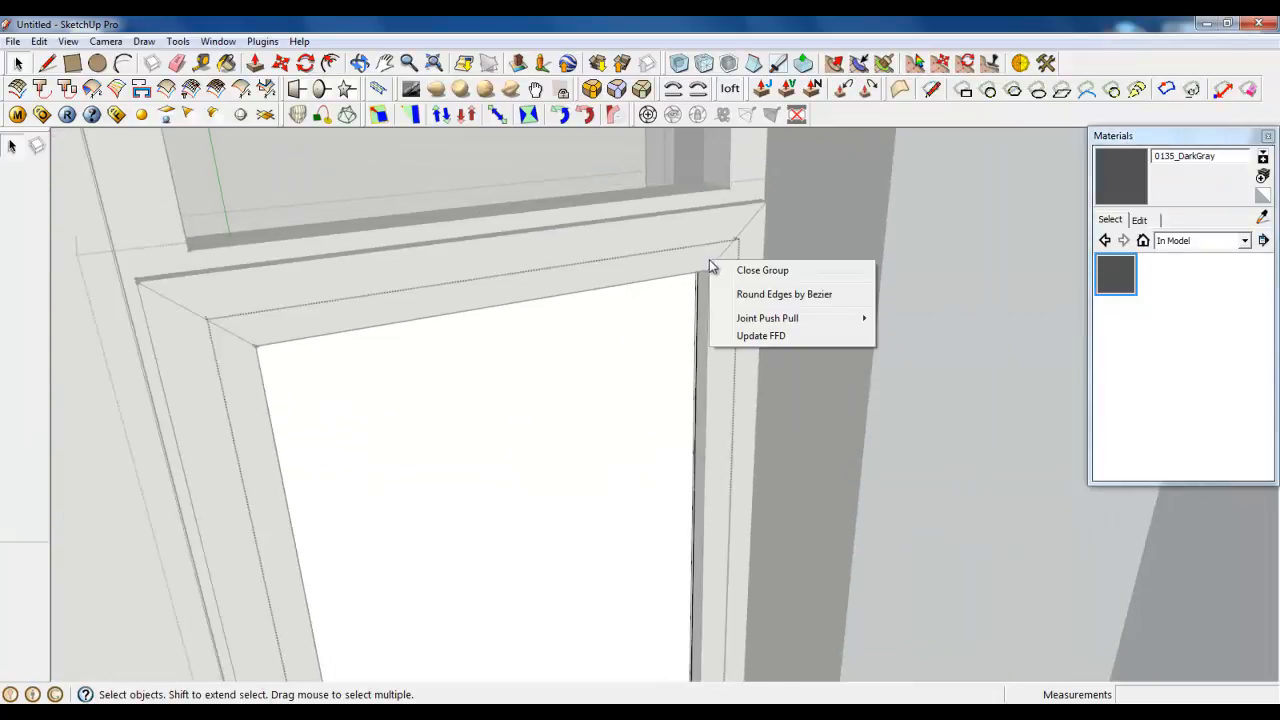
click(732, 271)
Step: Select the inner and outer perimeter edges of the frame's front face, leaving the faces and mitre lines out
middle_drag(717, 271, 490, 215)
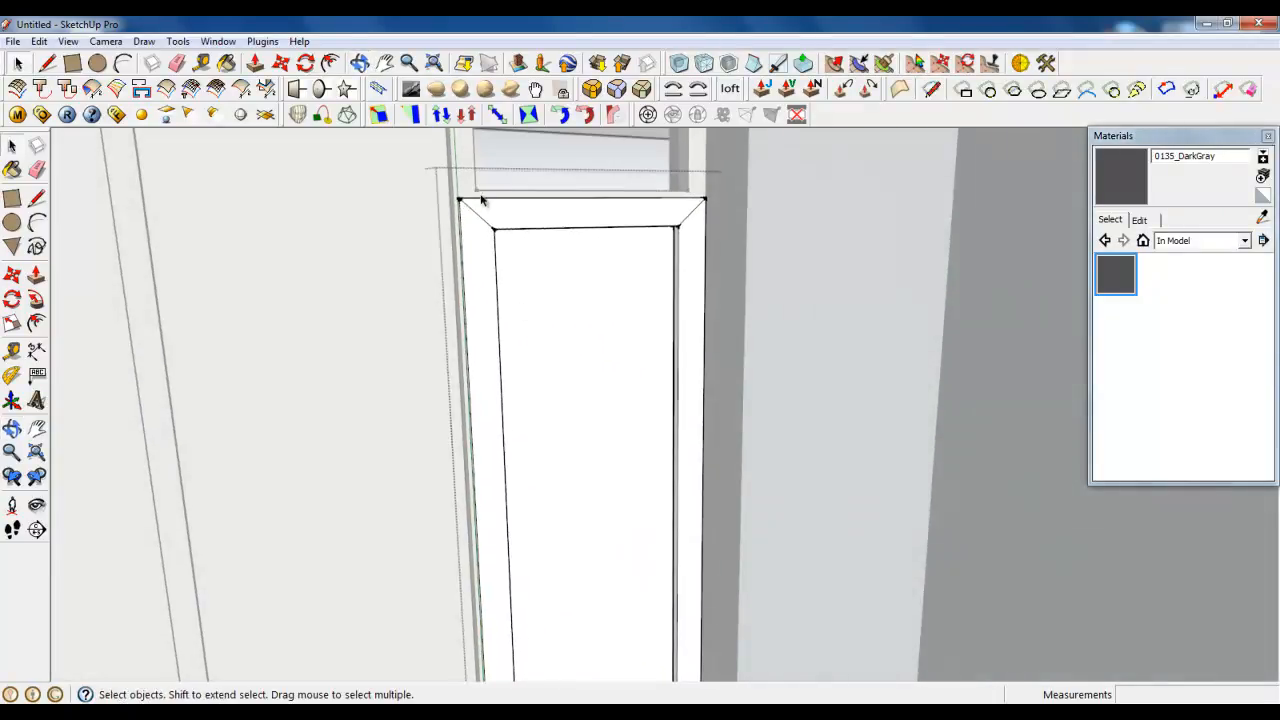
scroll(486, 214, up, 5)
scroll(452, 226, up, 2)
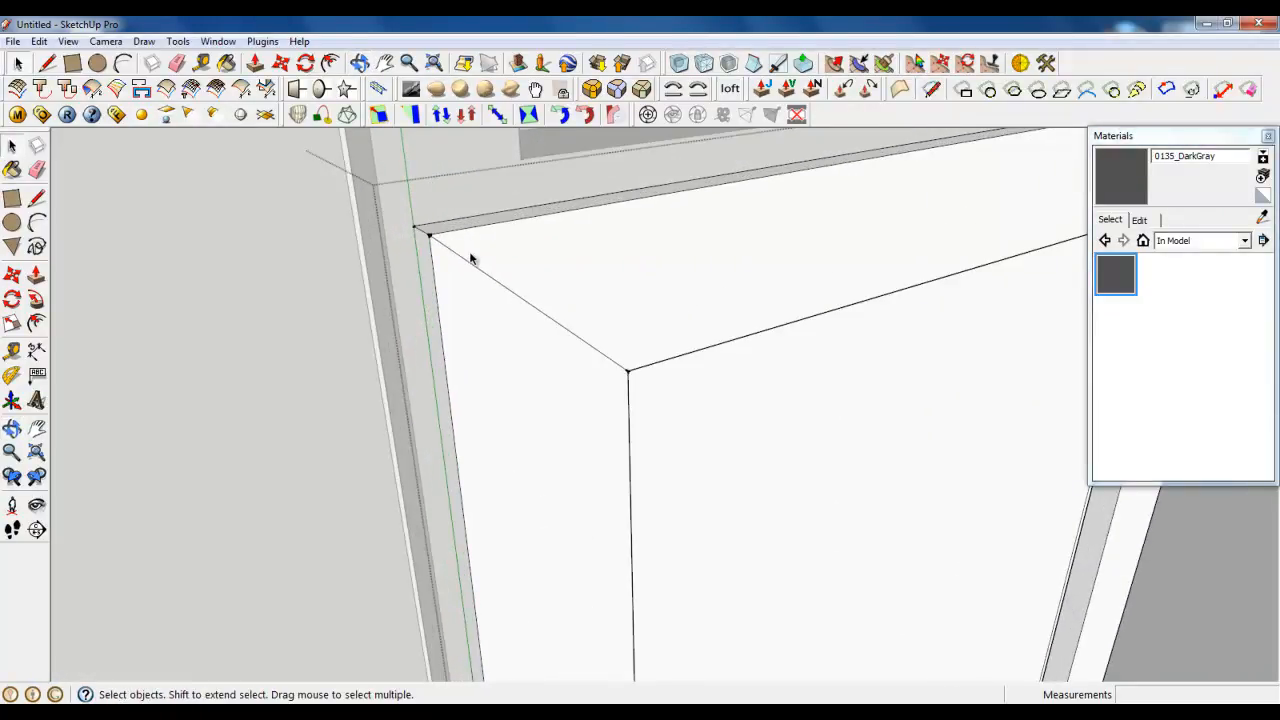
click(470, 258)
shift+click(479, 298)
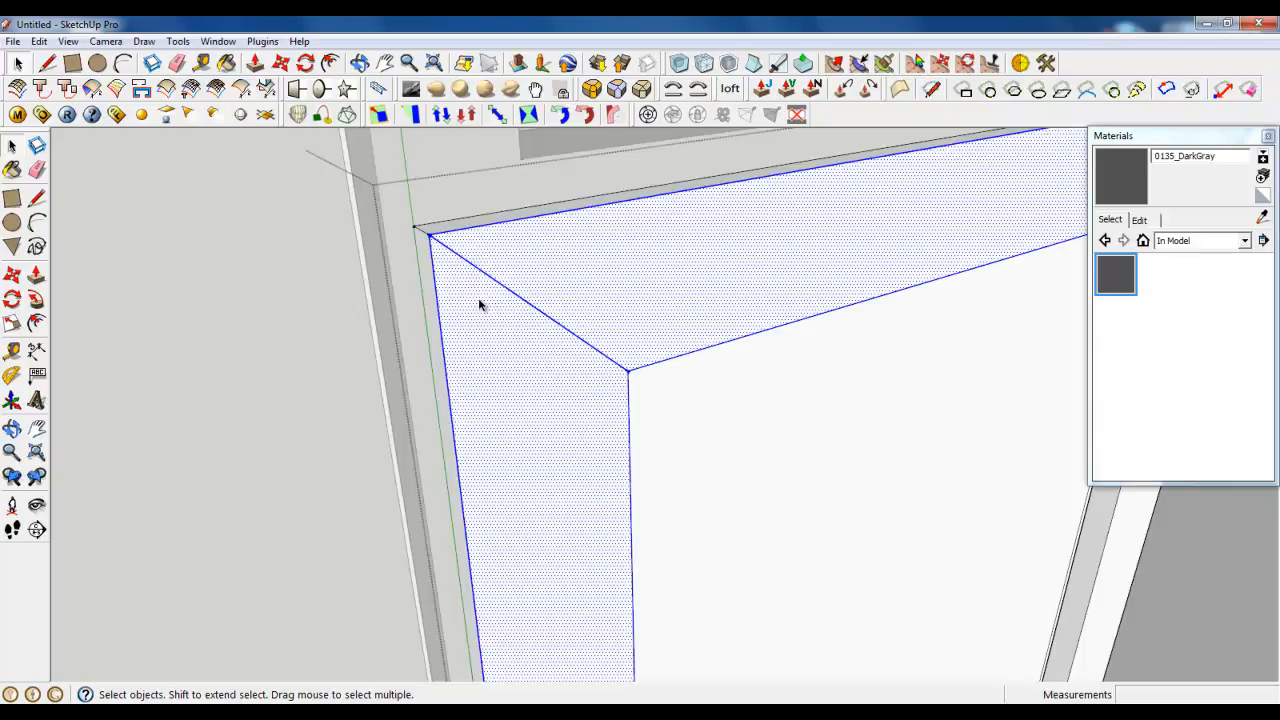
scroll(458, 280, down, 1)
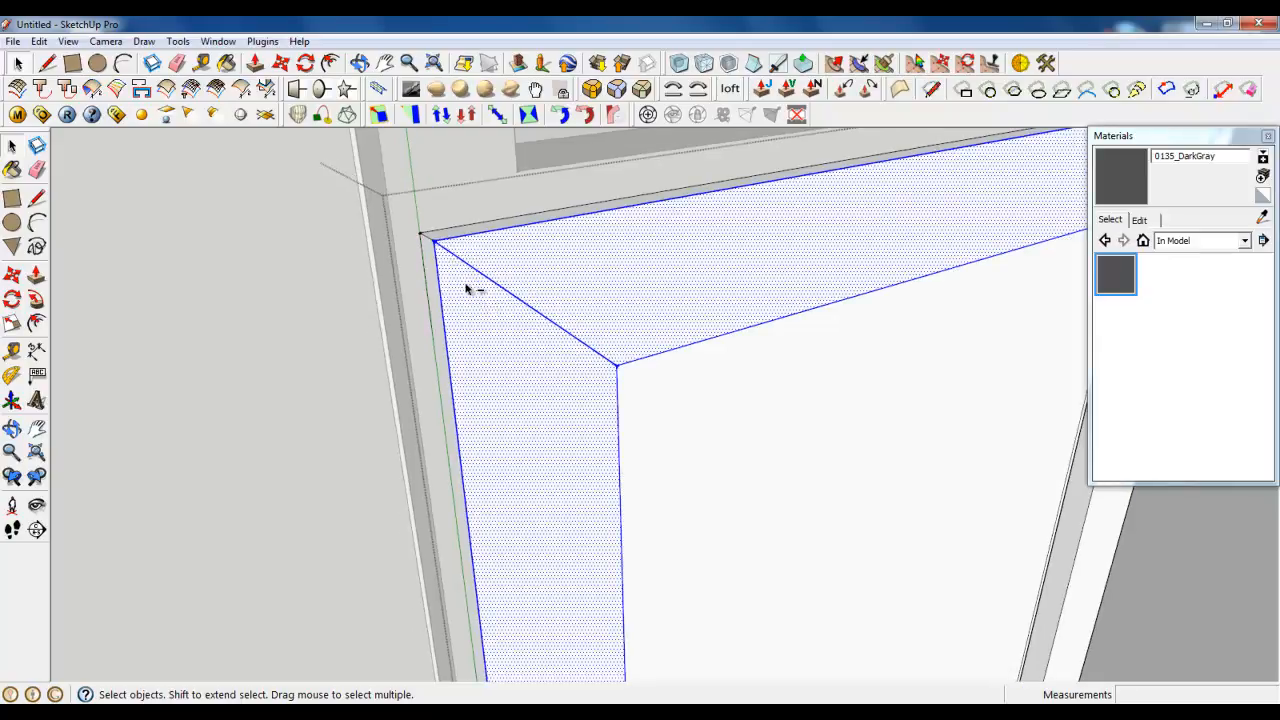
shift+click(466, 289)
shift+click(505, 284)
scroll(285, 320, down, 1)
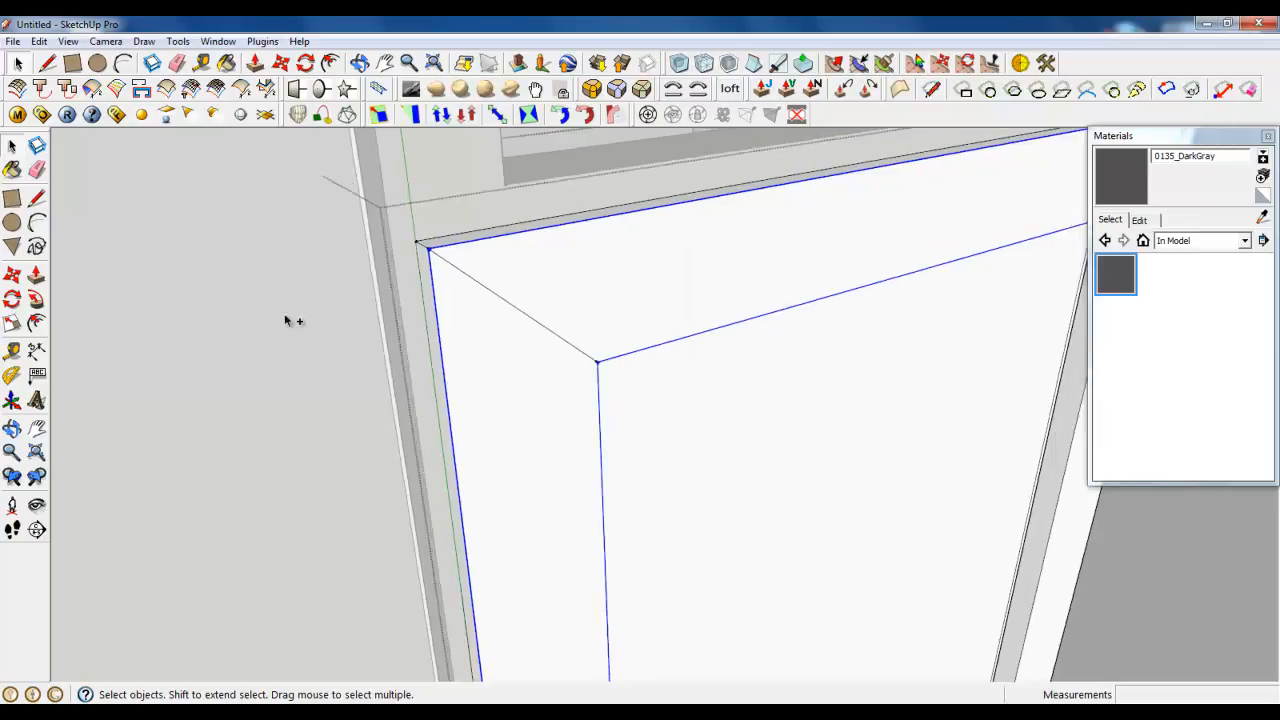
scroll(200, 309, down, 2)
scroll(643, 250, up, 3)
shift+click(617, 302)
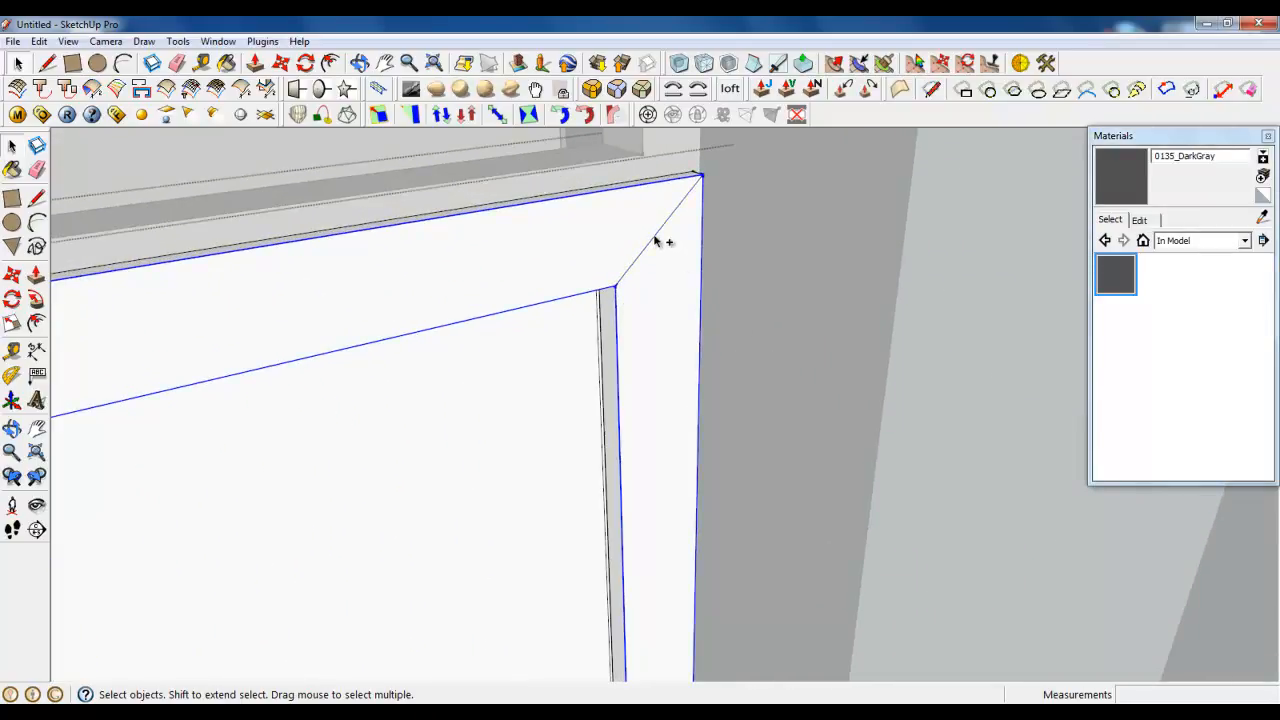
scroll(658, 243, down, 4)
scroll(517, 537, up, 4)
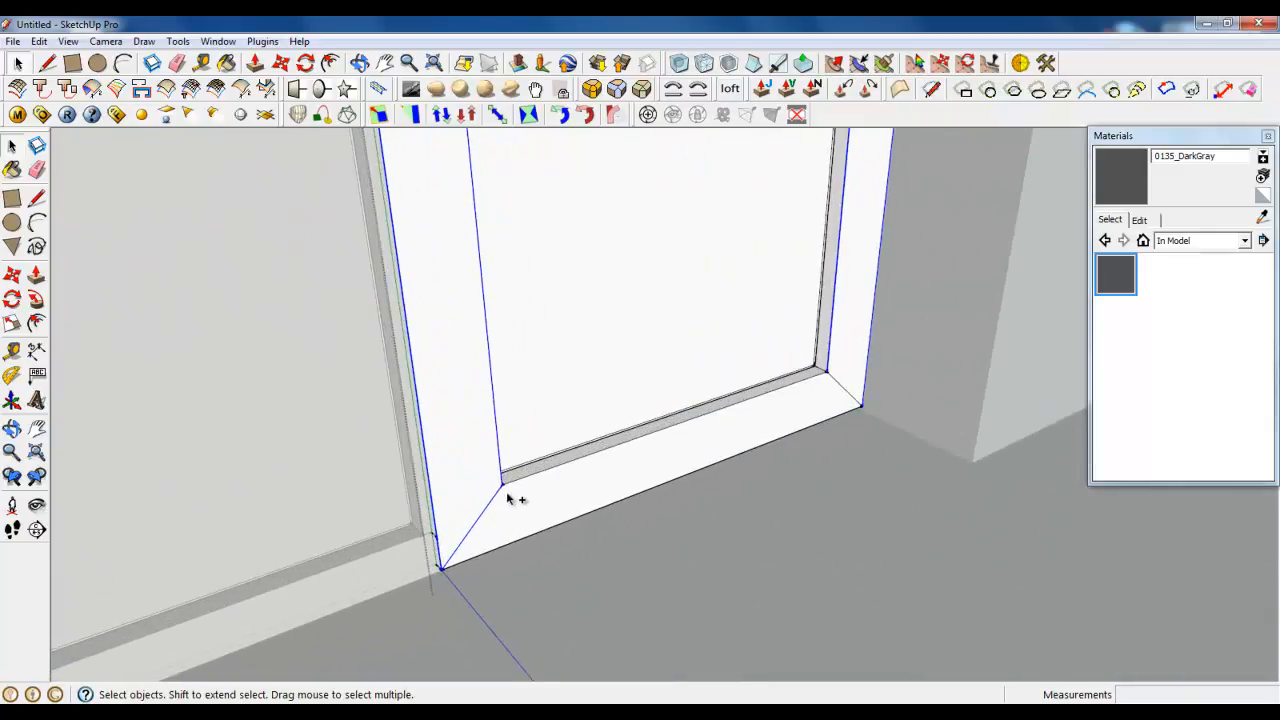
shift+click(511, 489)
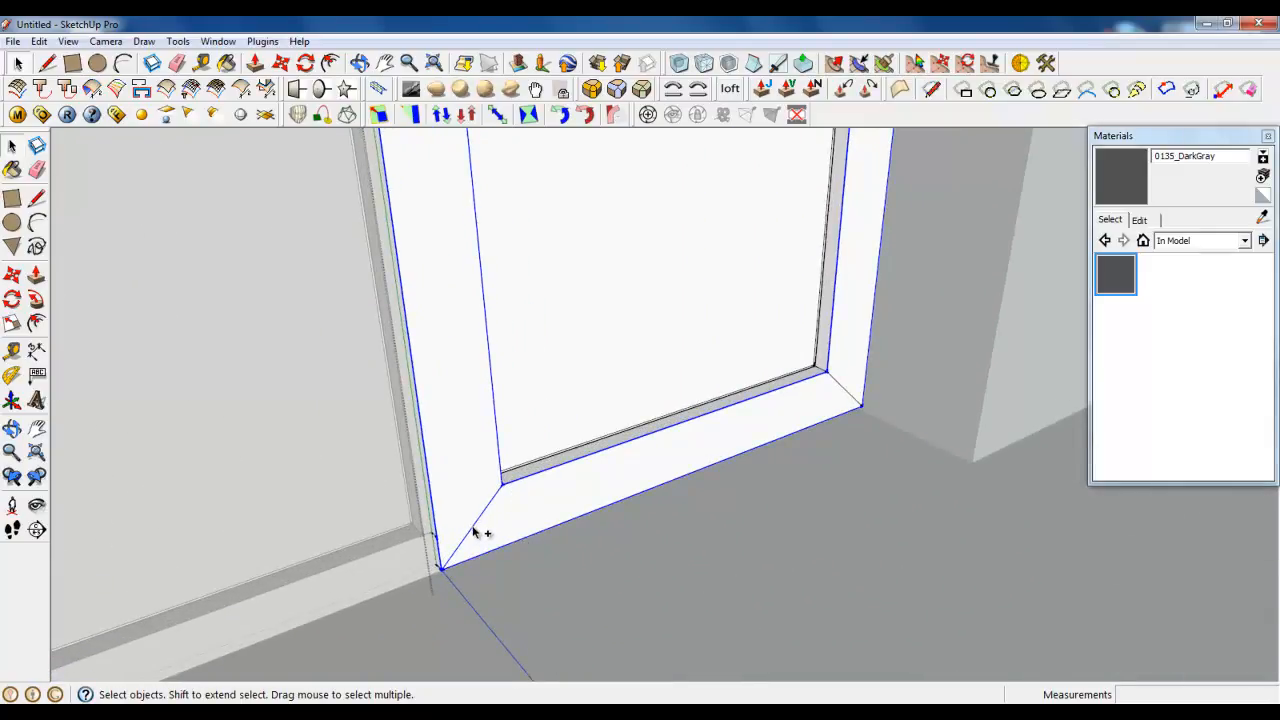
middle_drag(476, 531, 312, 543)
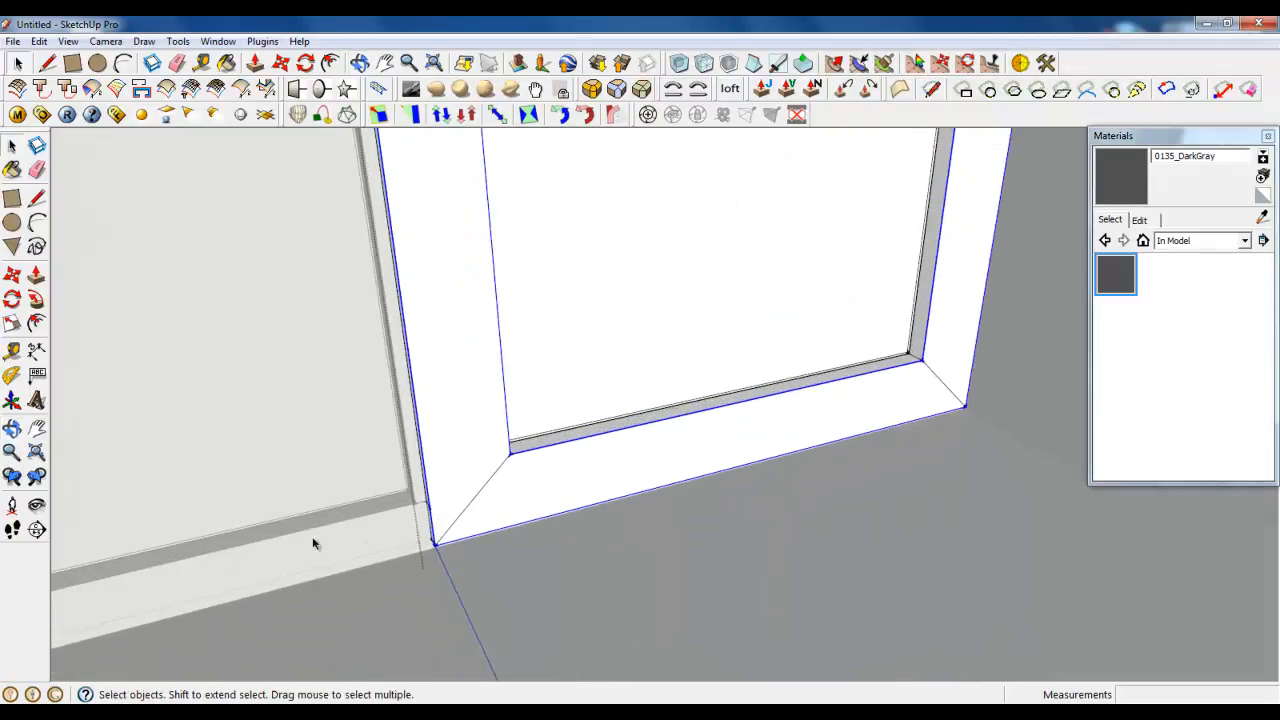
Step: Round the selected frame edges with Round Corner at a 4 mm offset and 5 segments
click(591, 89)
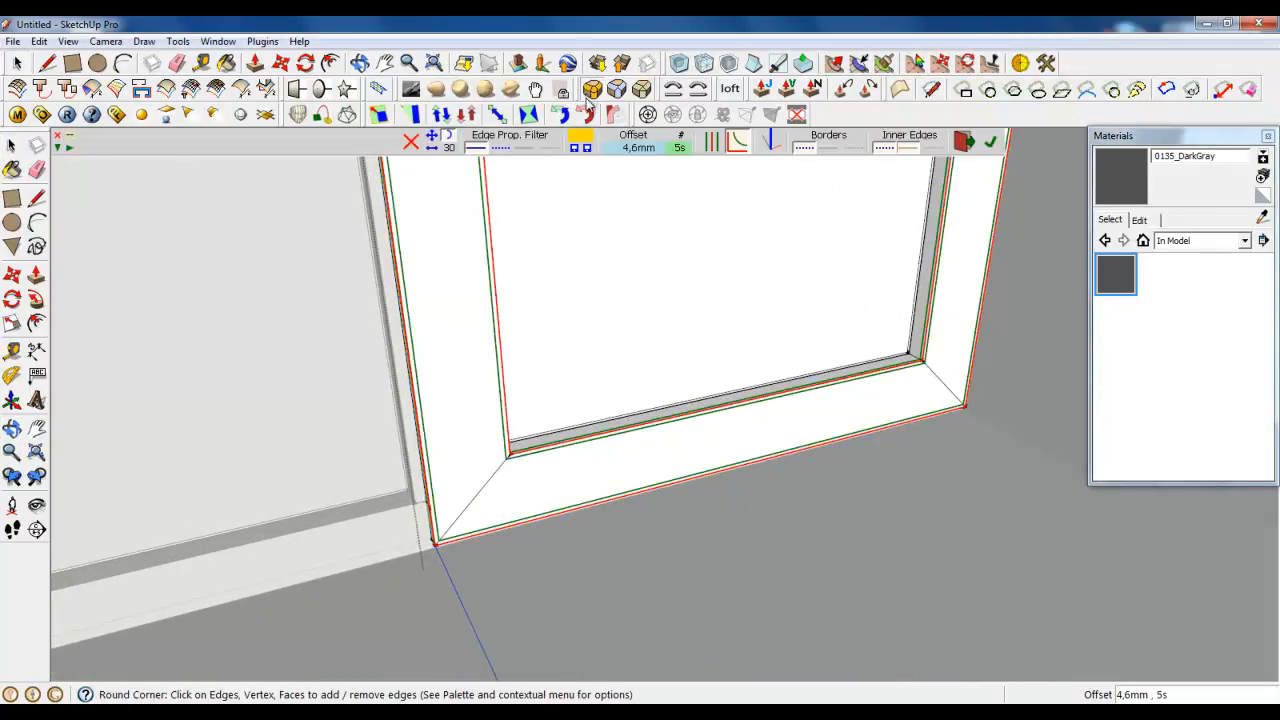
scroll(440, 545, up, 4)
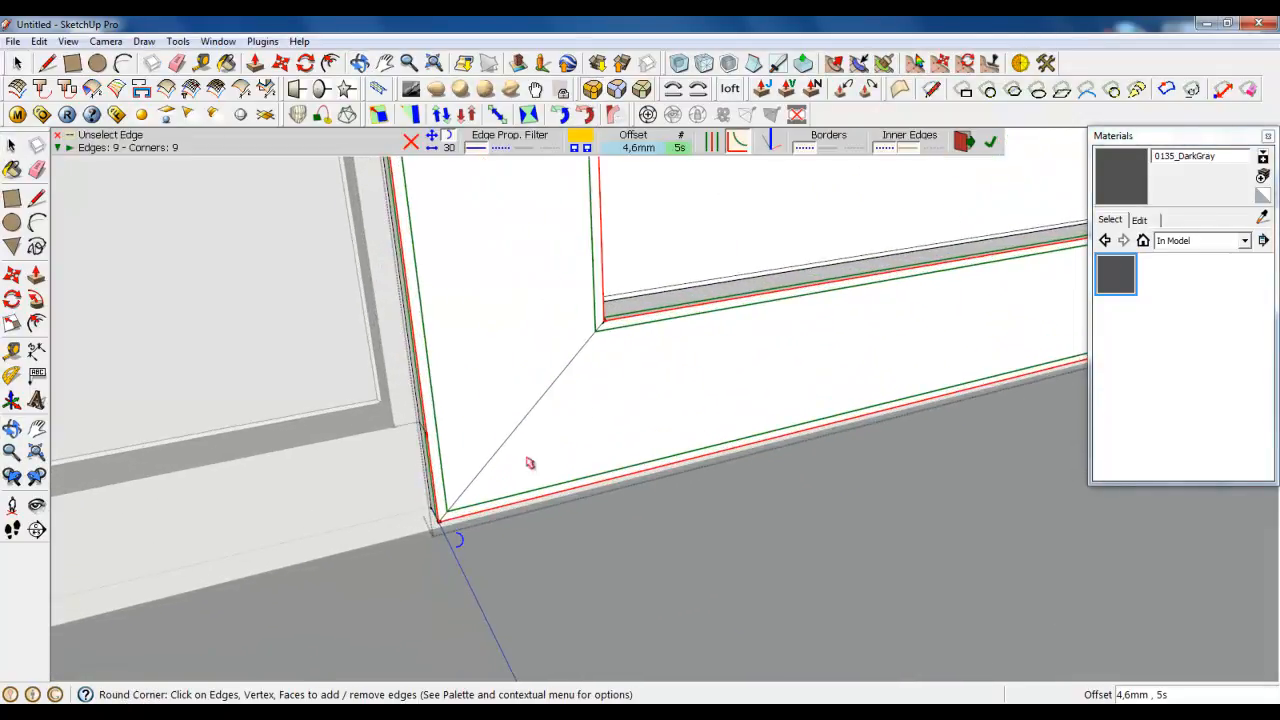
click(630, 148)
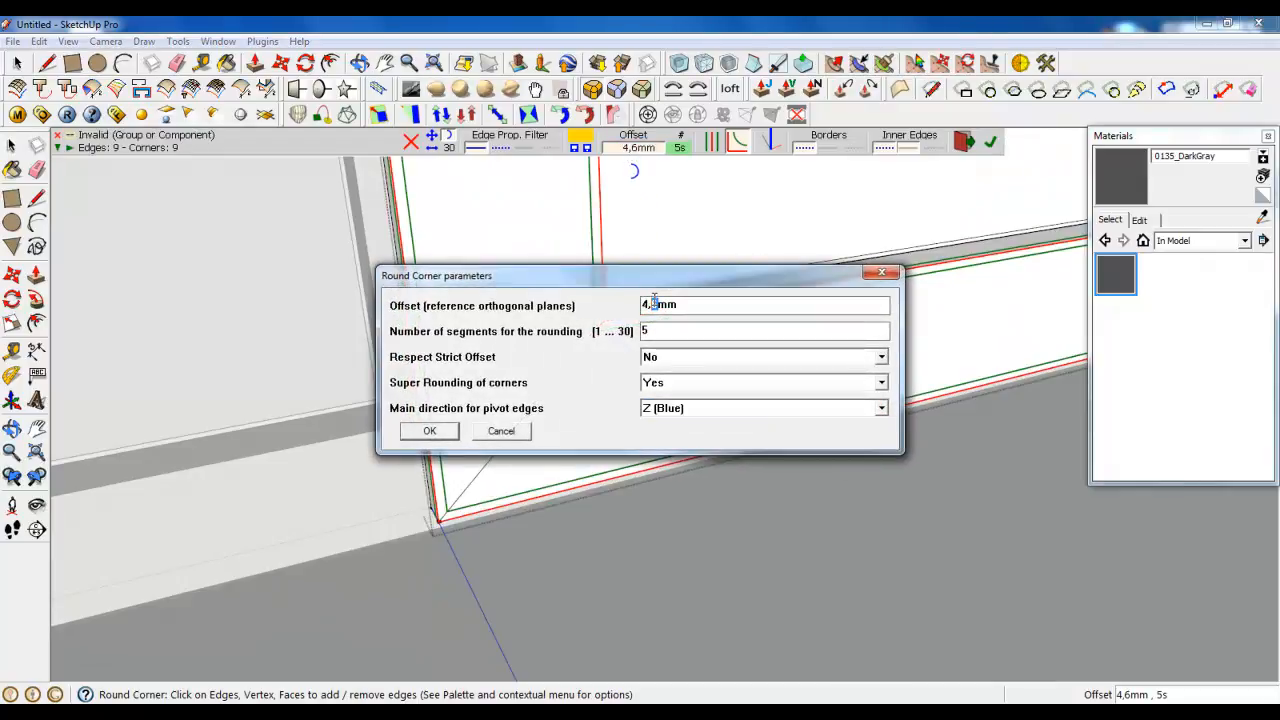
click(430, 431)
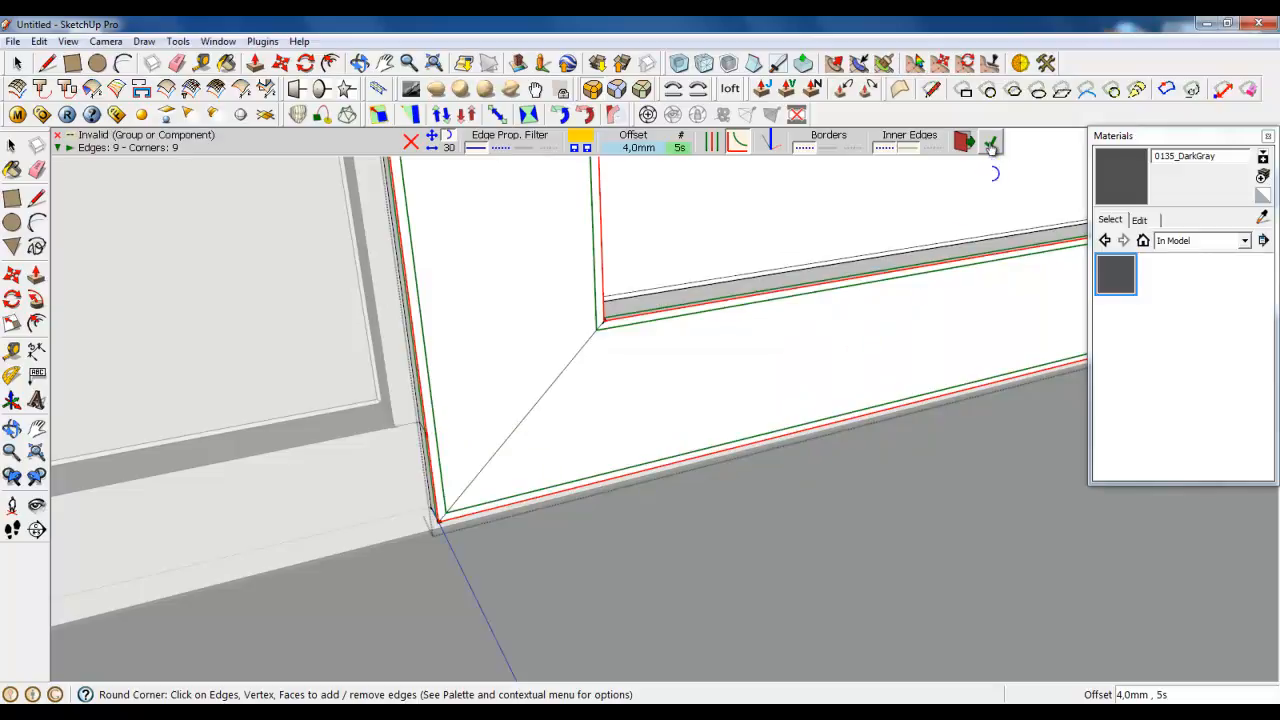
click(989, 143)
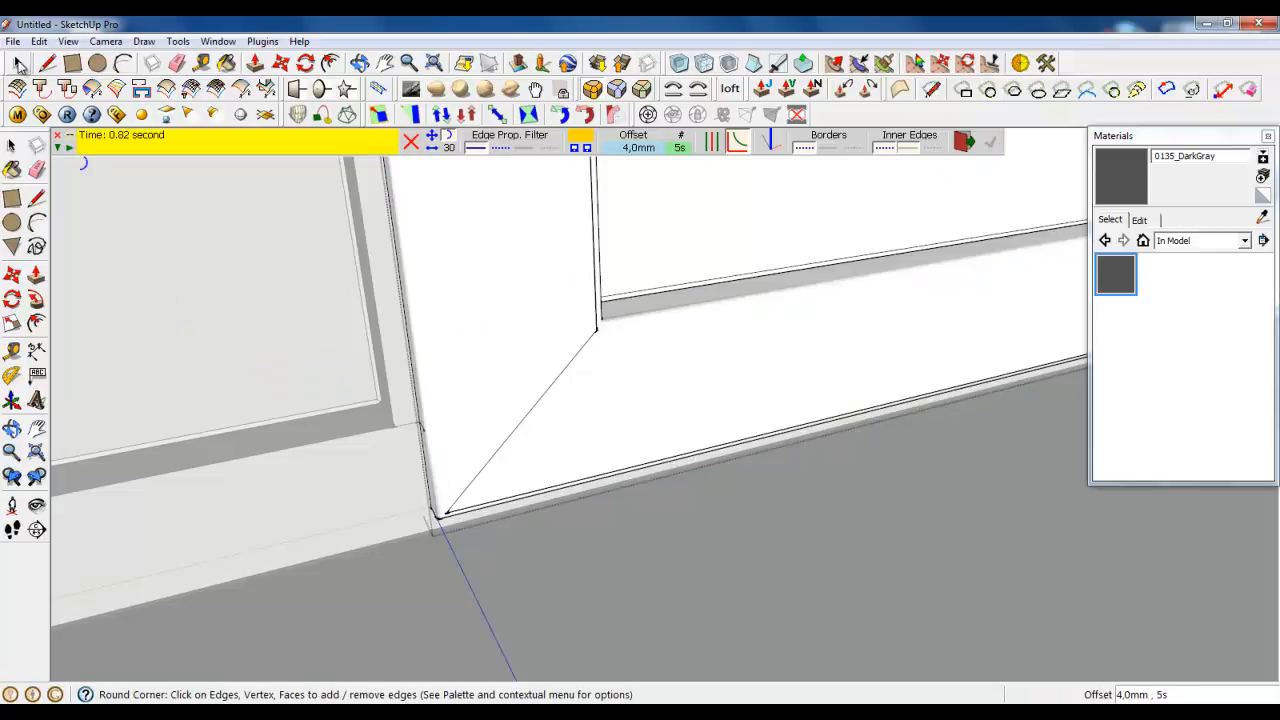
click(16, 60)
Step: Examine the rounded edges around the frame's lower mitred corner from close up and from several angles
scroll(268, 446, down, 2)
middle_drag(412, 451, 547, 340)
scroll(356, 339, up, 3)
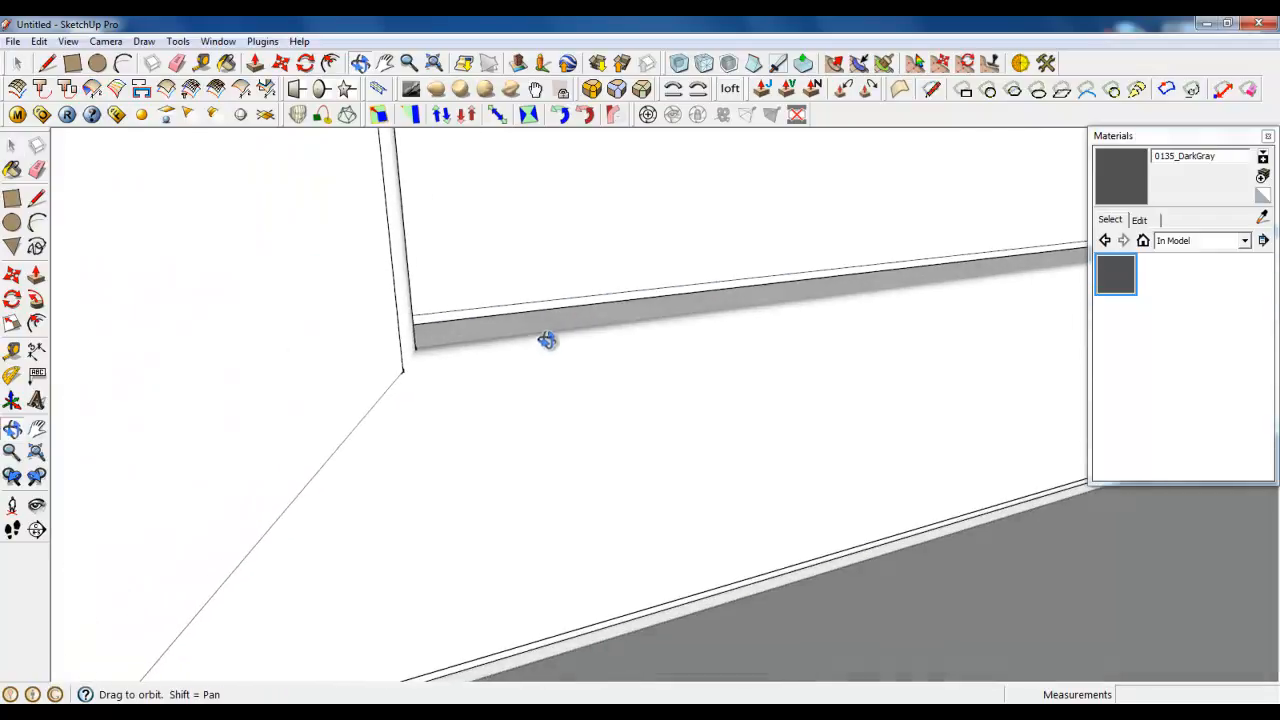
scroll(430, 480, down, 5)
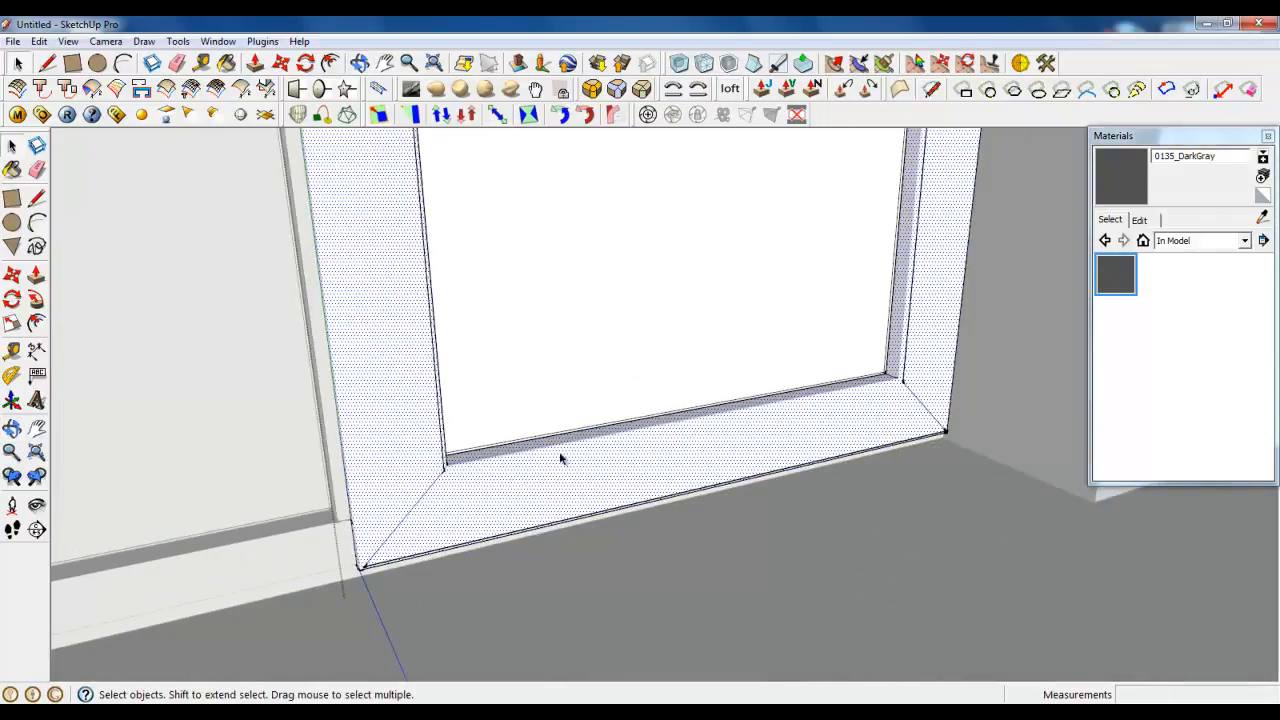
scroll(349, 521, up, 2)
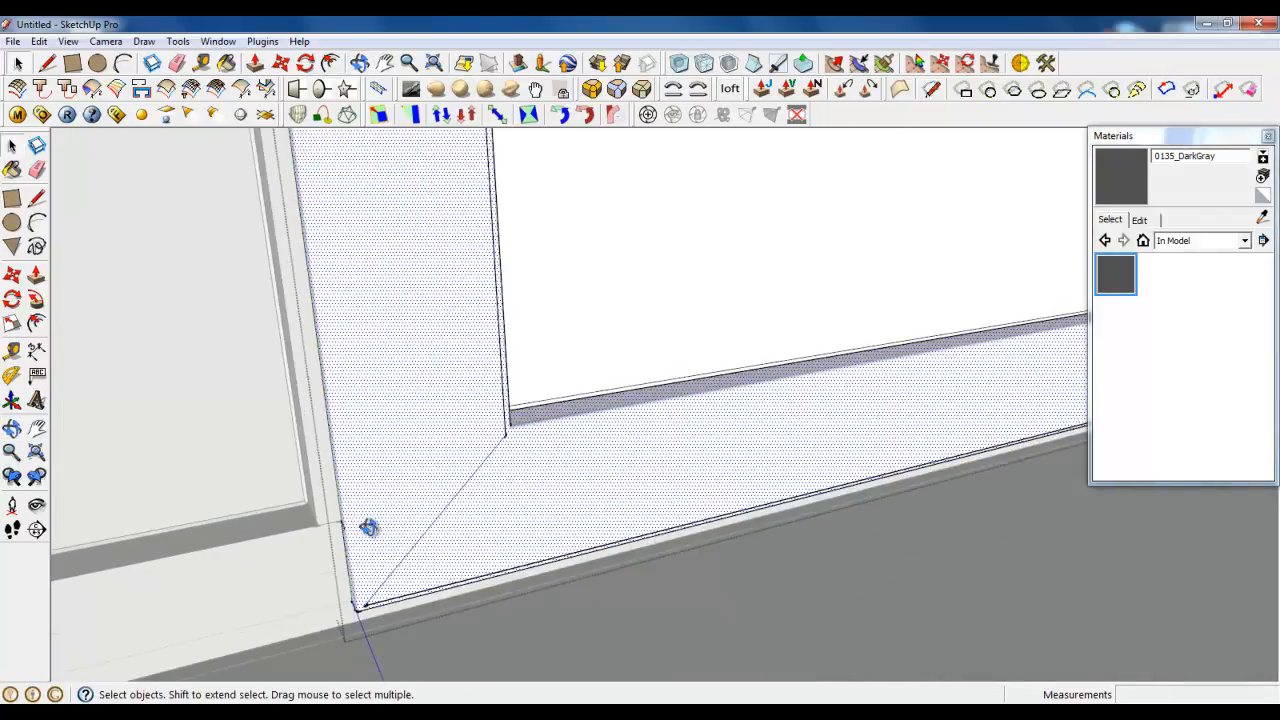
middle_drag(366, 529, 500, 503)
scroll(587, 545, up, 2)
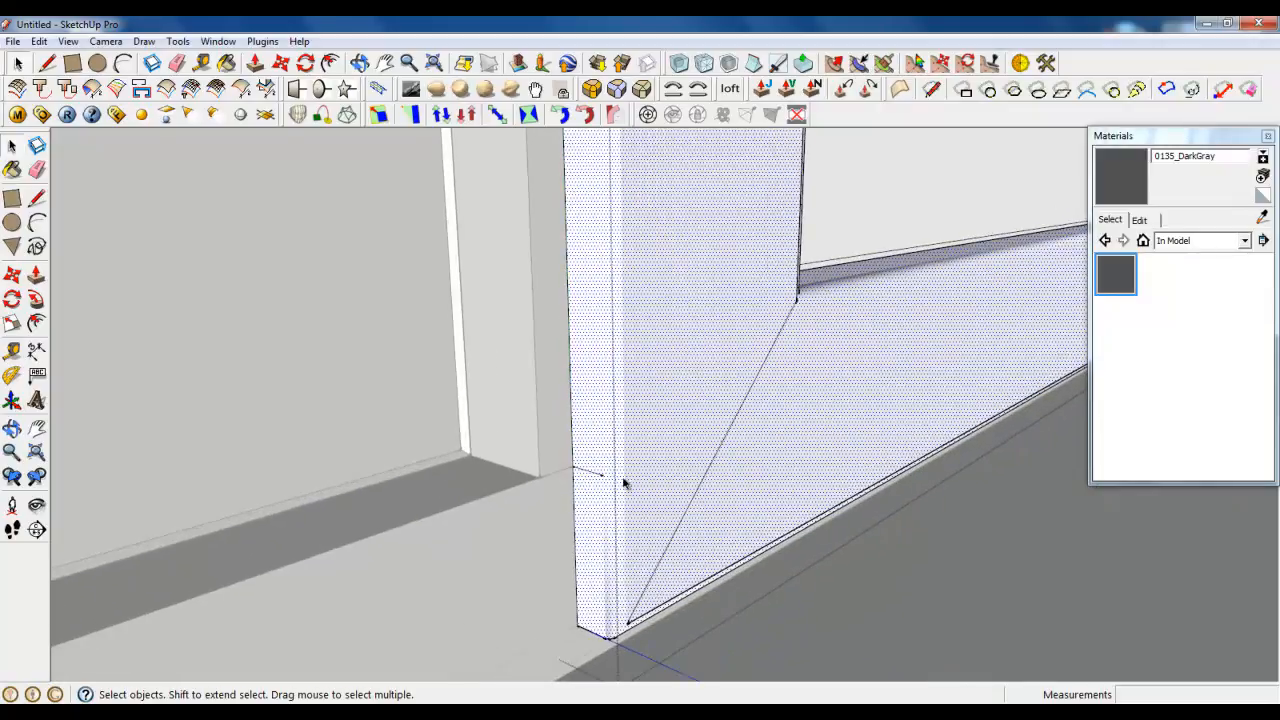
scroll(288, 599, down, 2)
scroll(642, 557, up, 2)
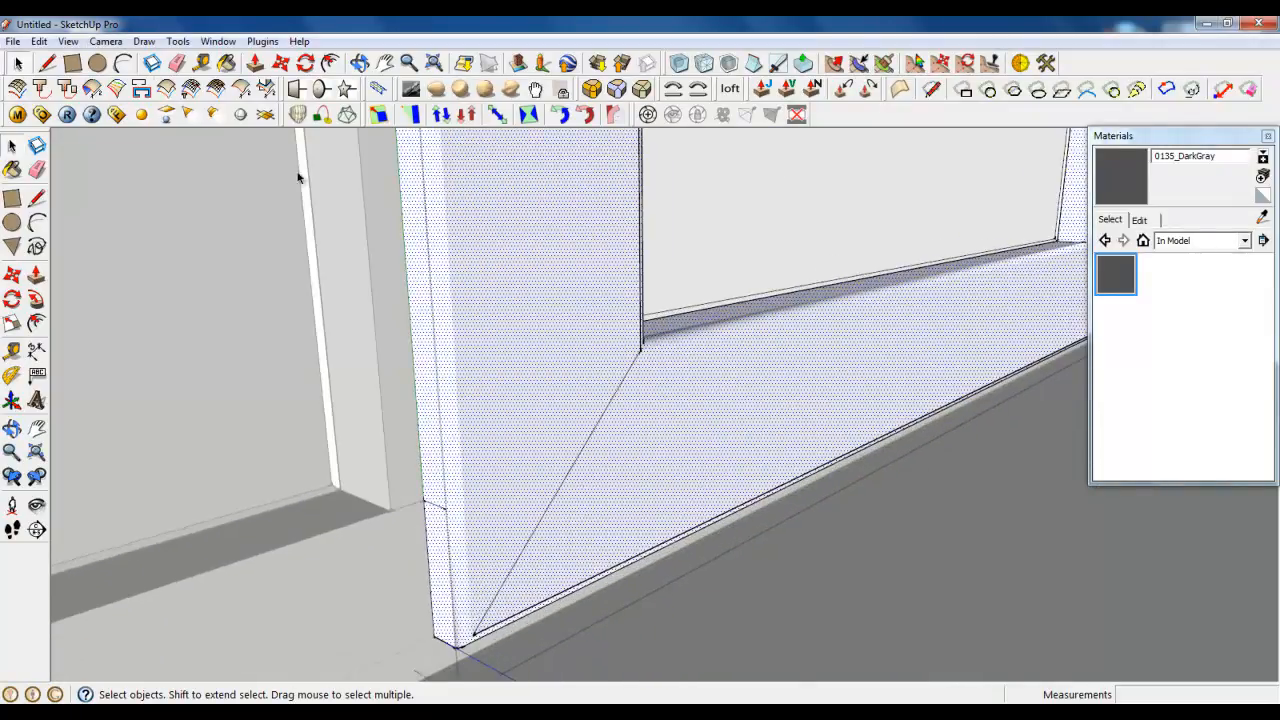
scroll(315, 512, down, 1)
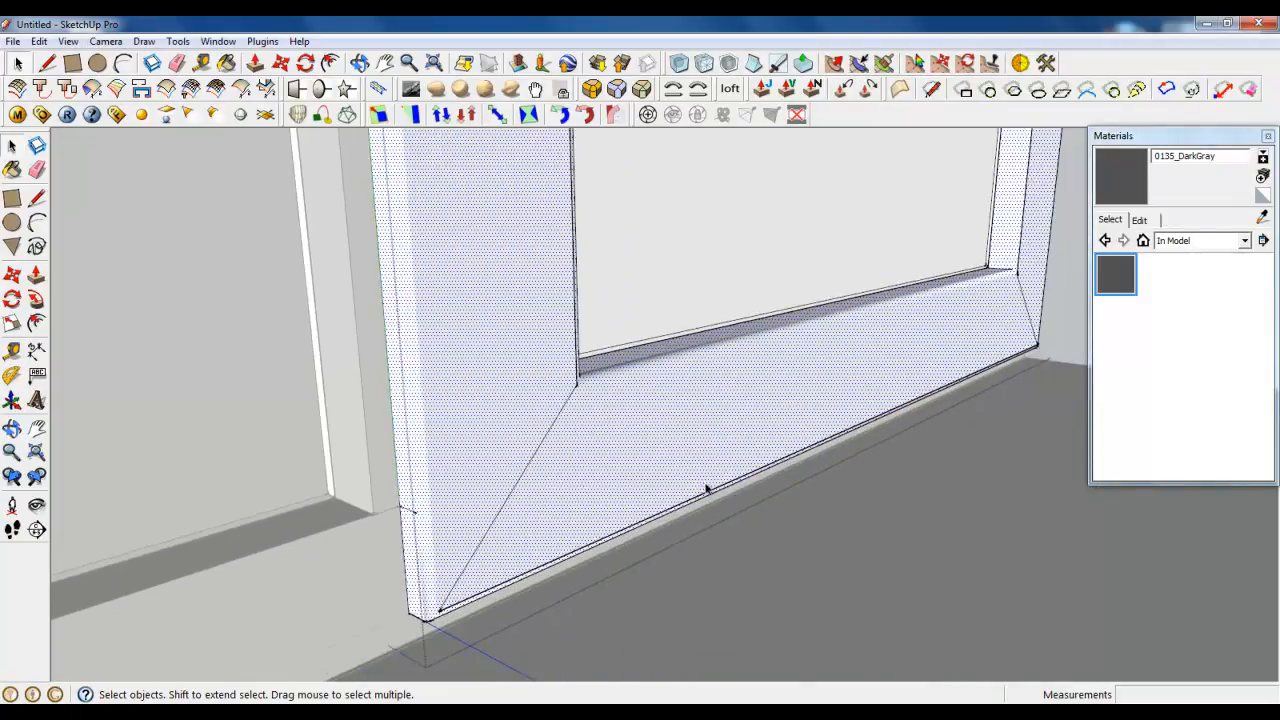
middle_drag(689, 490, 634, 520)
scroll(634, 520, down, 3)
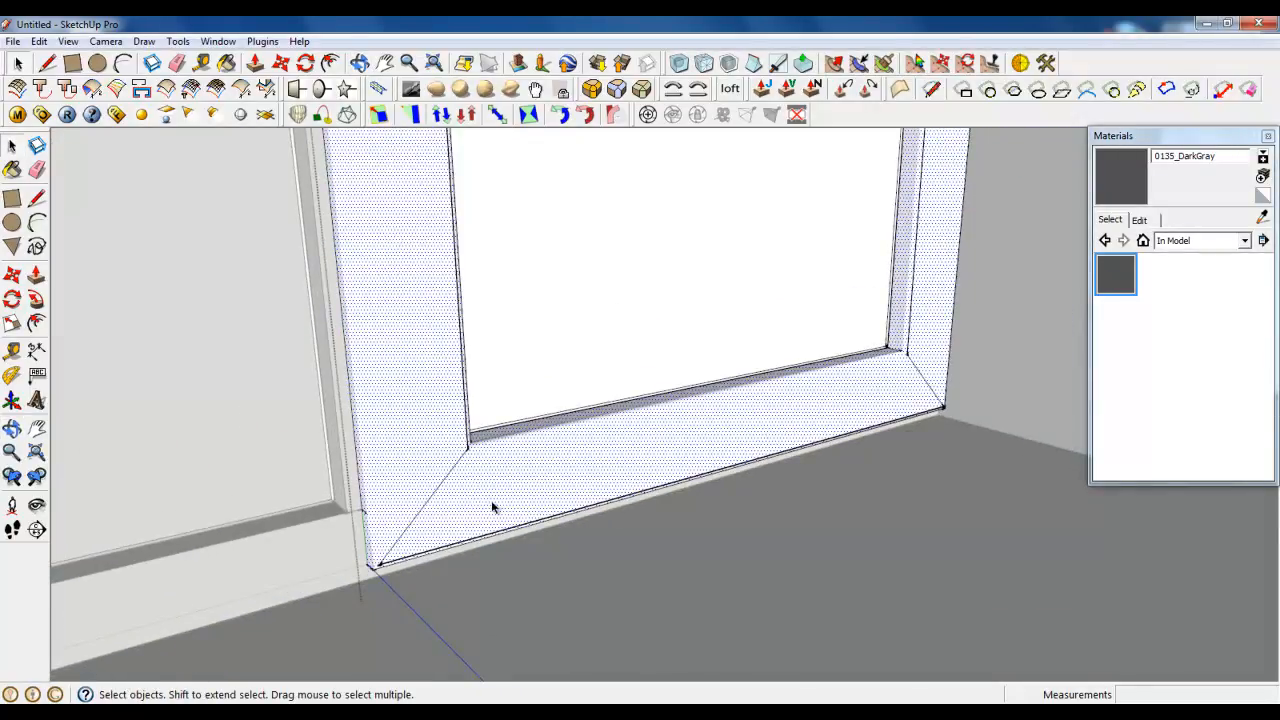
Step: Show the hidden geometry to check the frame's rounded edges, and hide it again
click(69, 42)
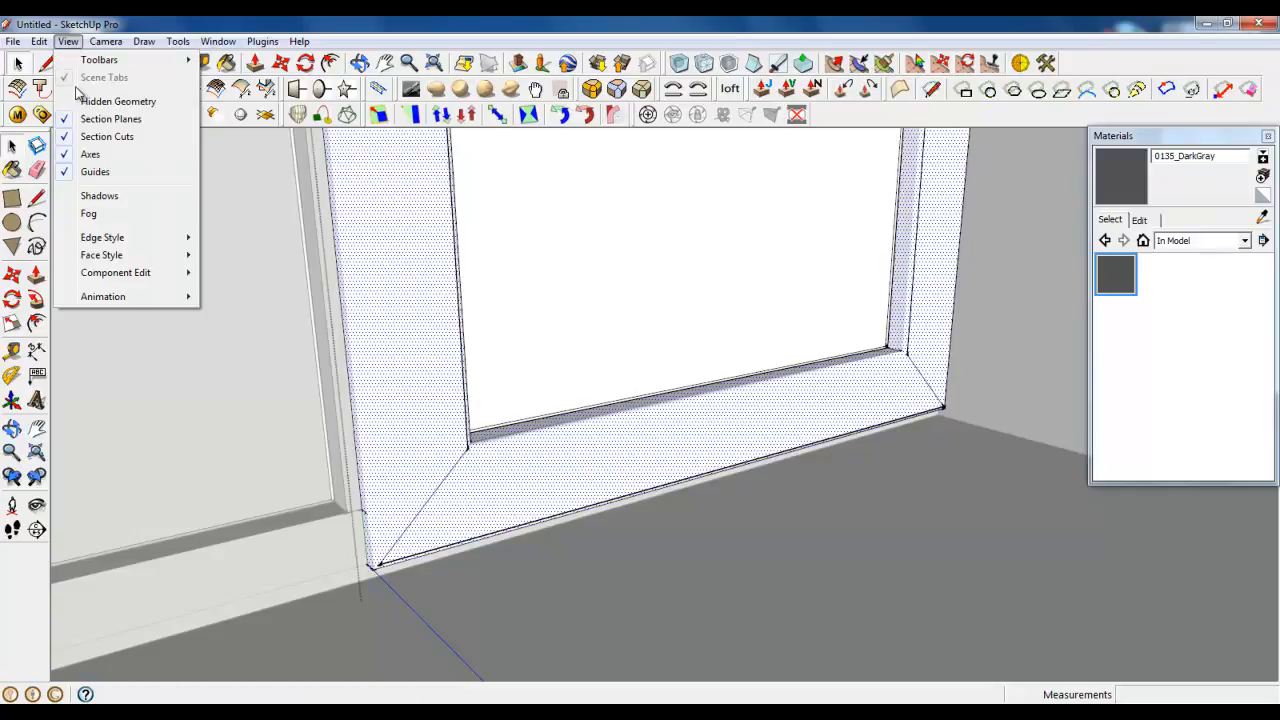
click(80, 94)
scroll(385, 440, up, 3)
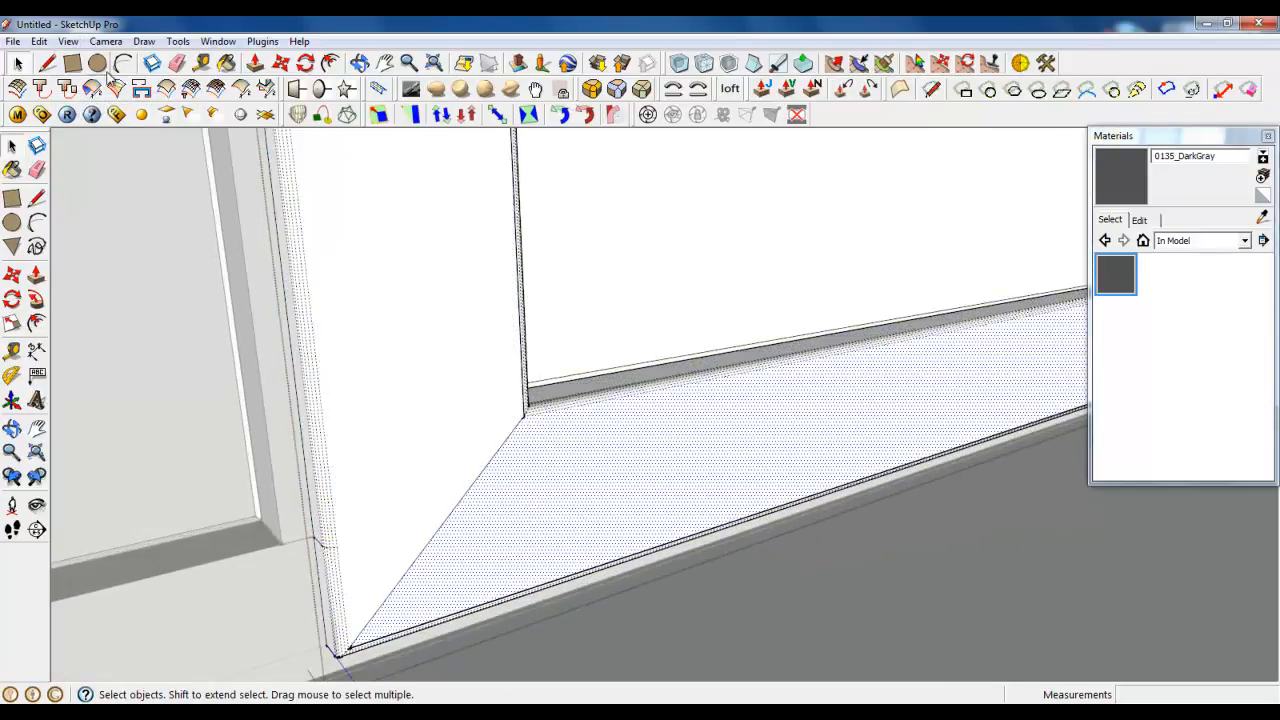
click(68, 42)
click(100, 98)
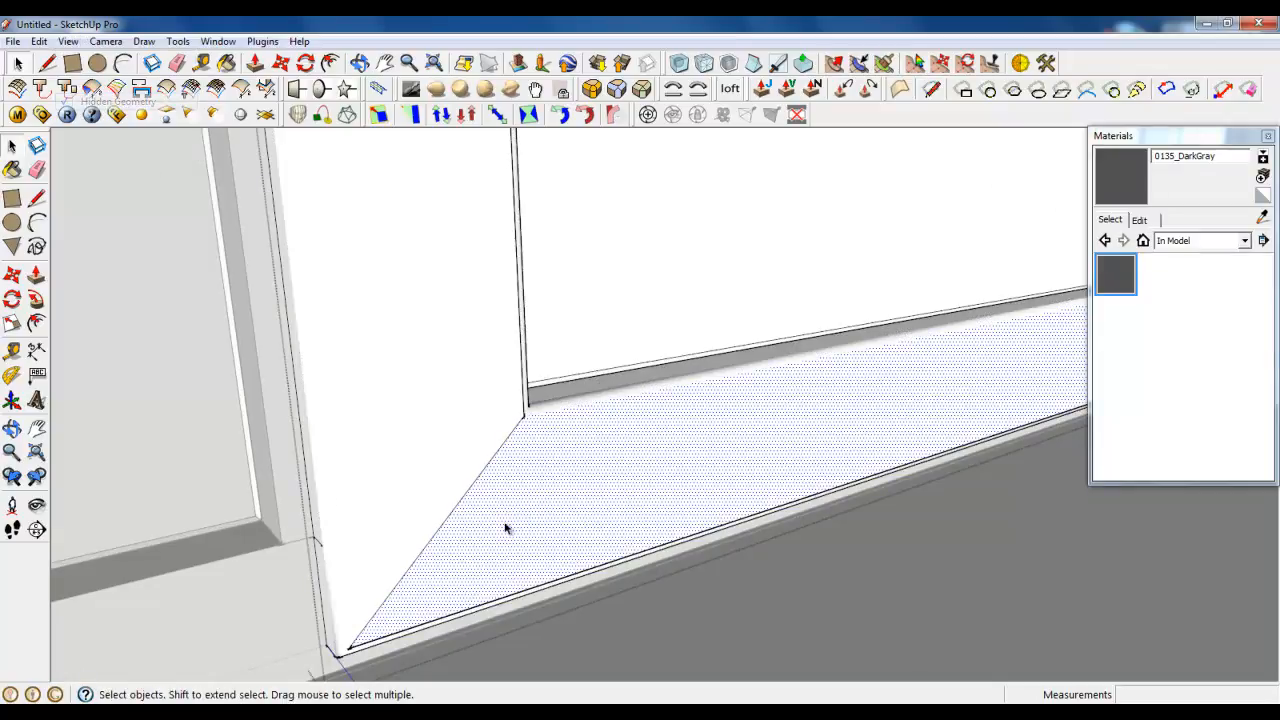
Step: Examine the whole door leaf in the wall opening and select the frame's smooth surface
middle_drag(506, 523, 441, 562)
scroll(407, 606, down, 10)
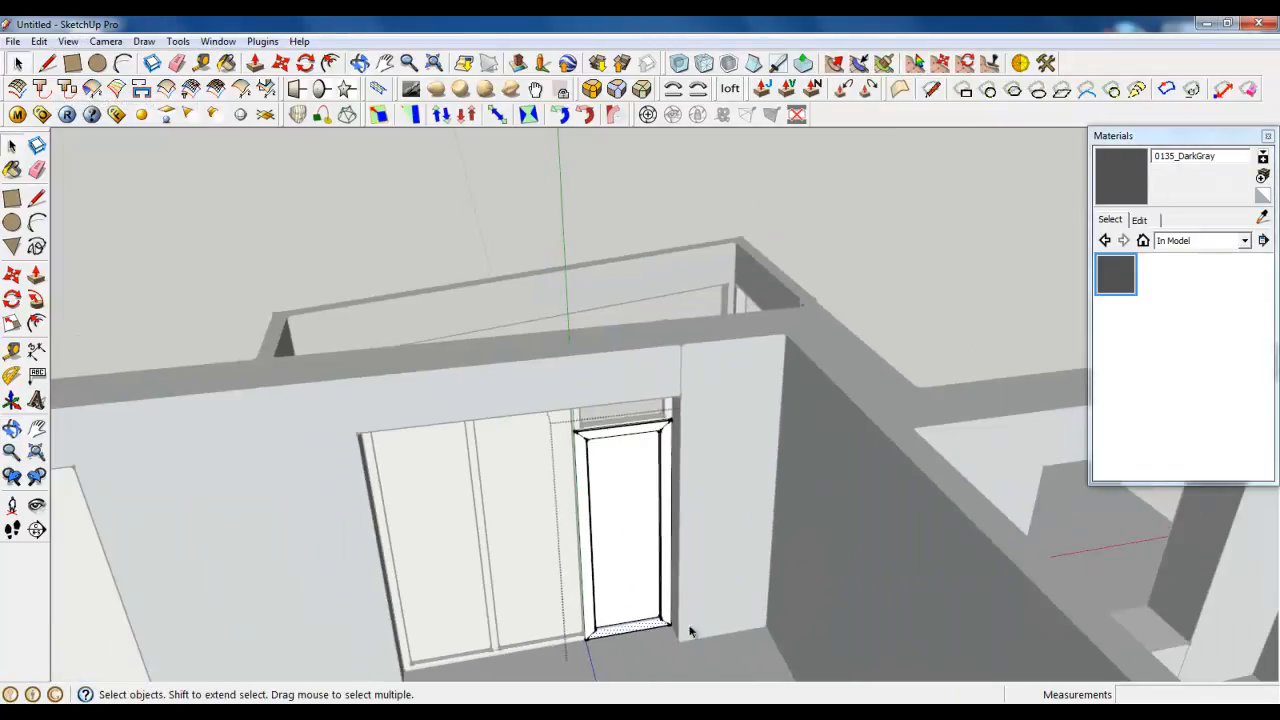
middle_drag(689, 631, 586, 614)
scroll(575, 620, up, 5)
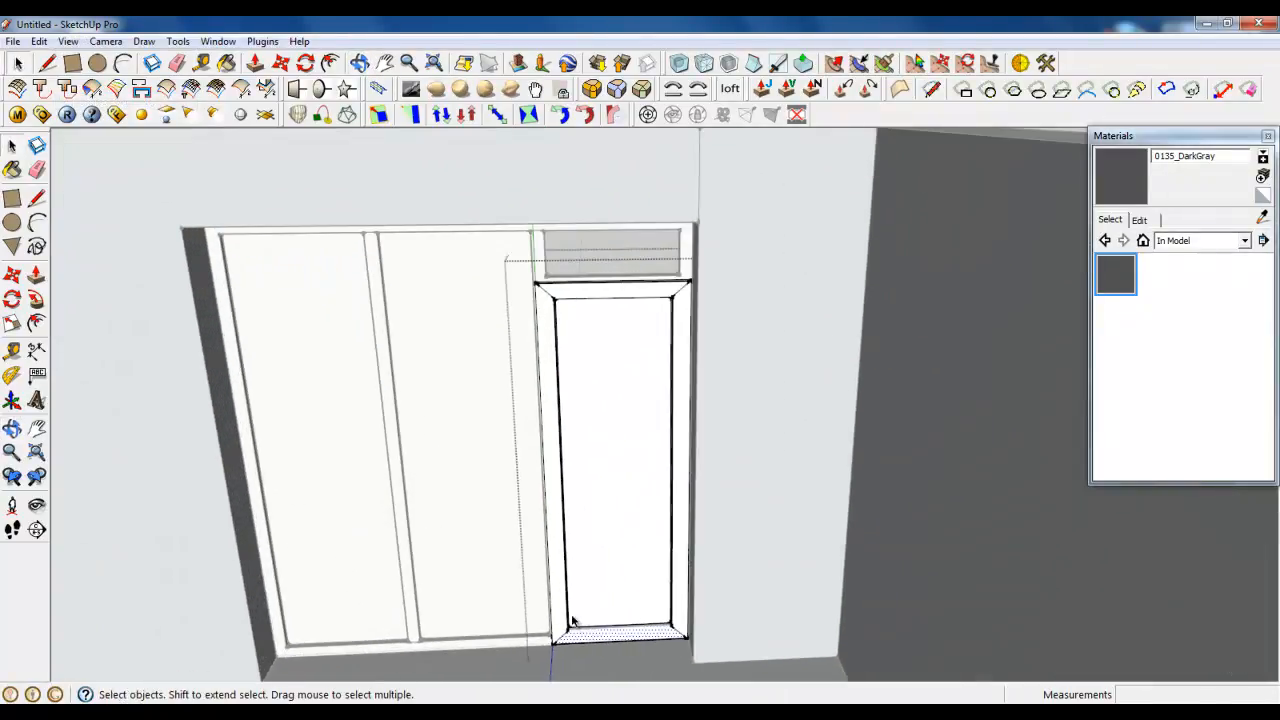
scroll(529, 663, up, 4)
scroll(554, 676, down, 4)
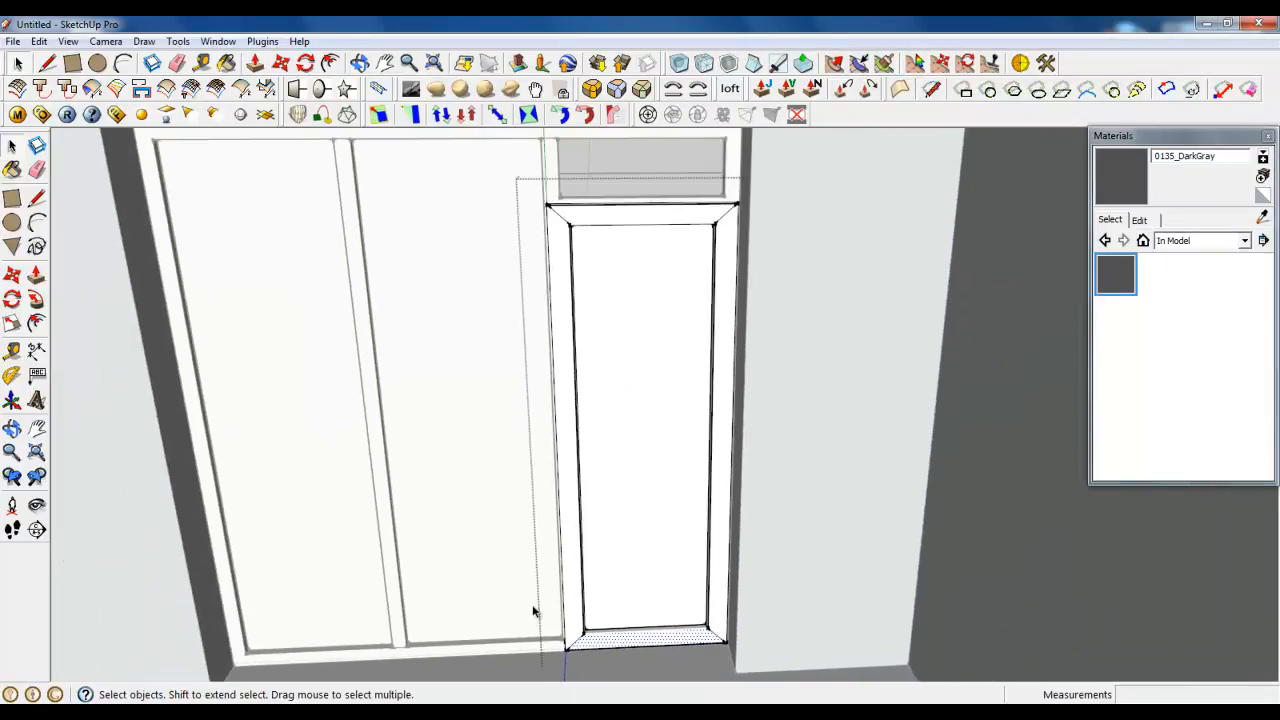
middle_drag(534, 609, 636, 611)
click(625, 462)
scroll(600, 500, down, 3)
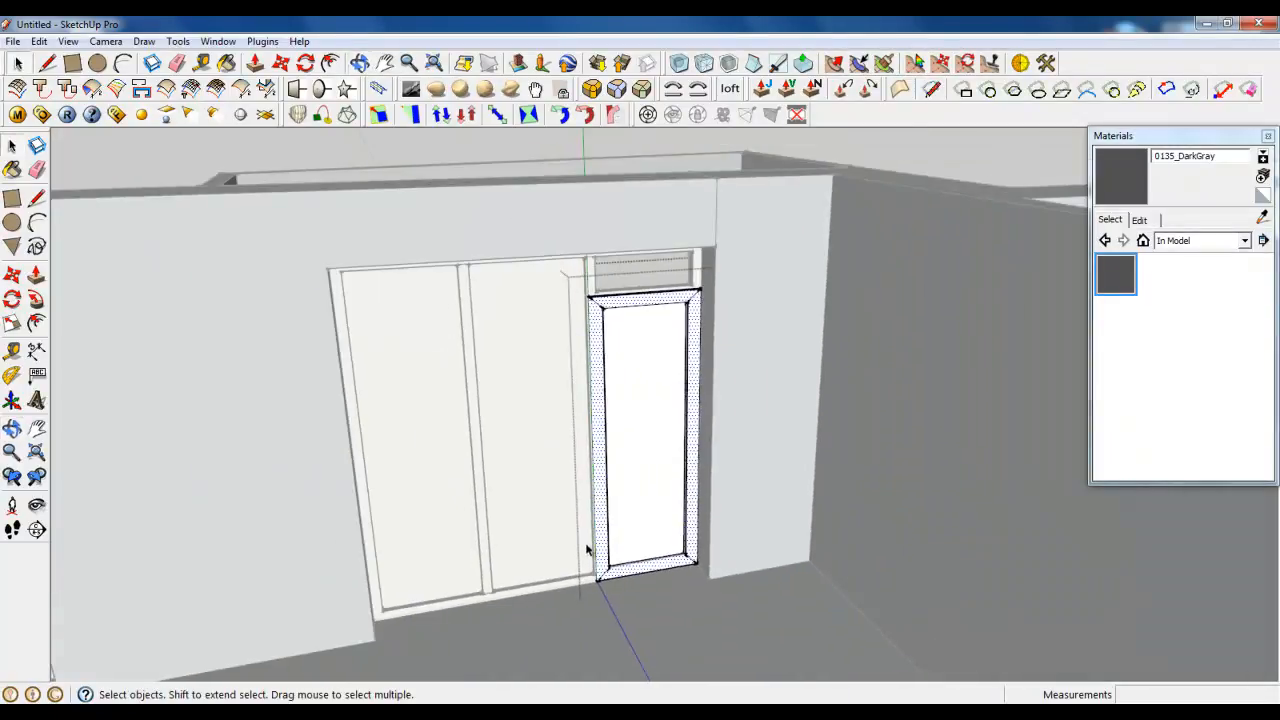
scroll(605, 457, up, 1)
scroll(605, 457, up, 3)
scroll(563, 449, down, 3)
scroll(571, 423, up, 4)
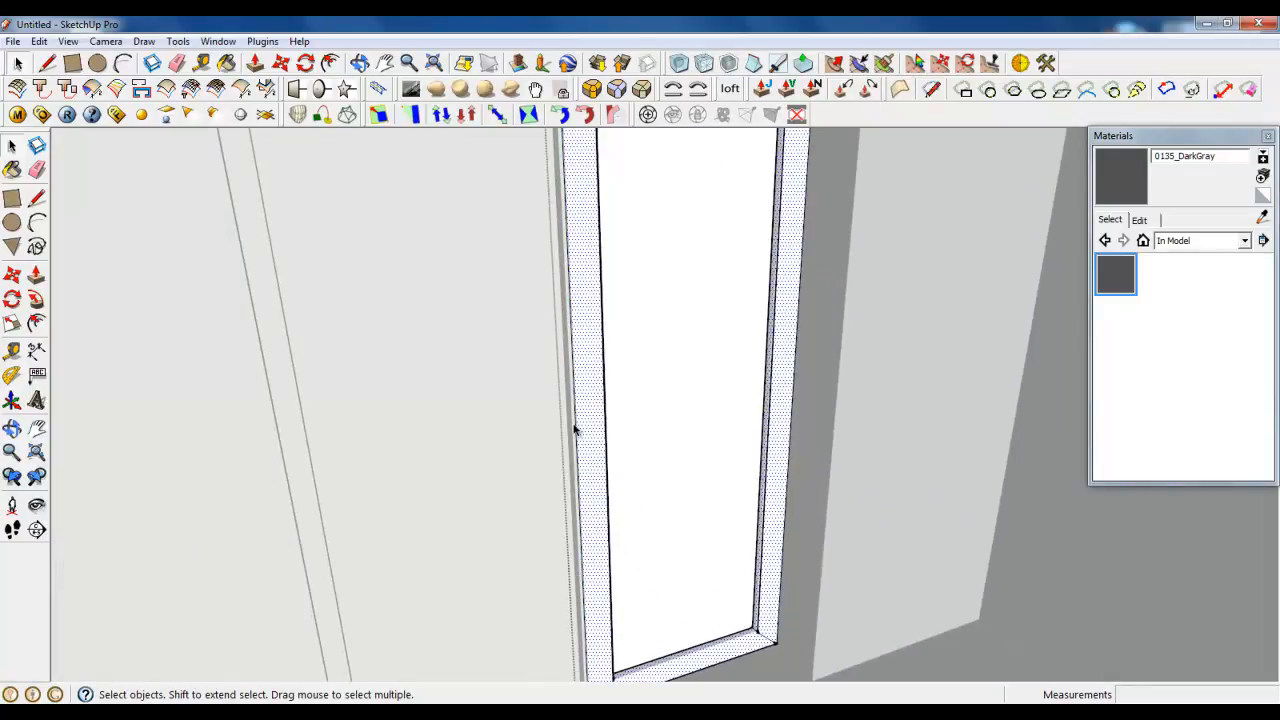
Step: Draw a small rectangle about 16.8 by 10.4 mm on the front face of the door frame's left stile, around mid-height
scroll(590, 443, up, 2)
scroll(594, 440, down, 4)
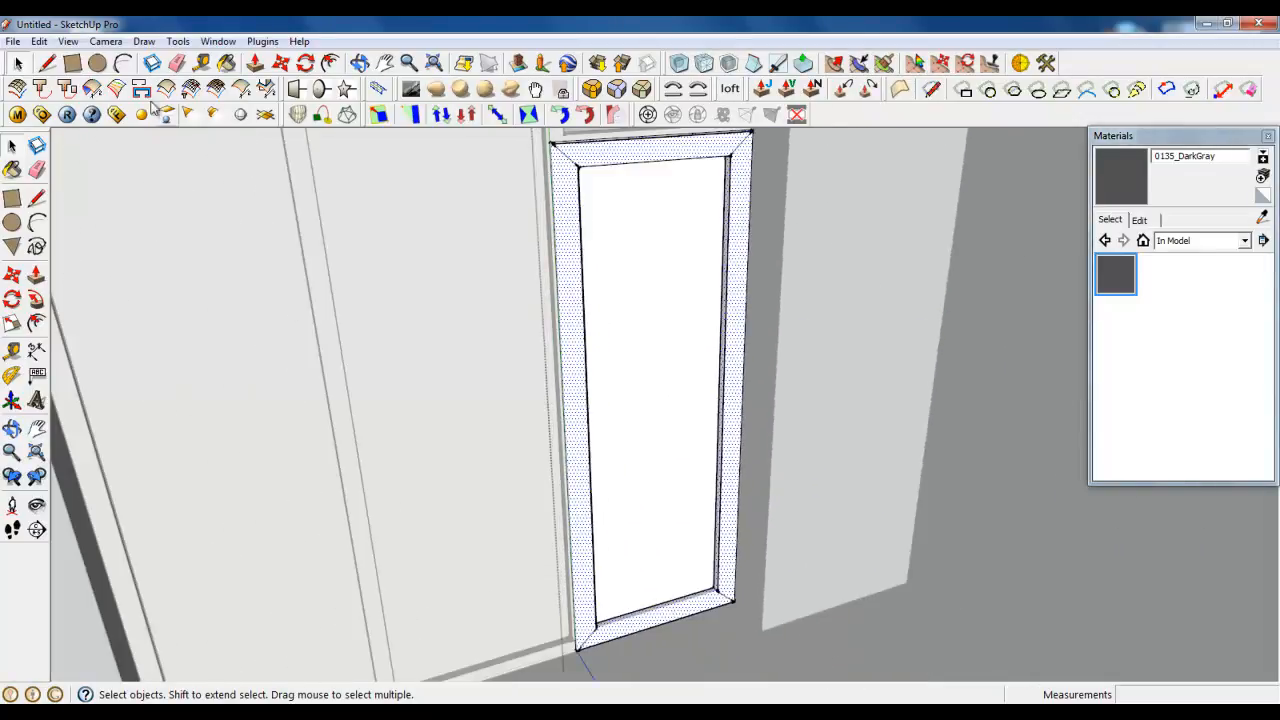
click(97, 63)
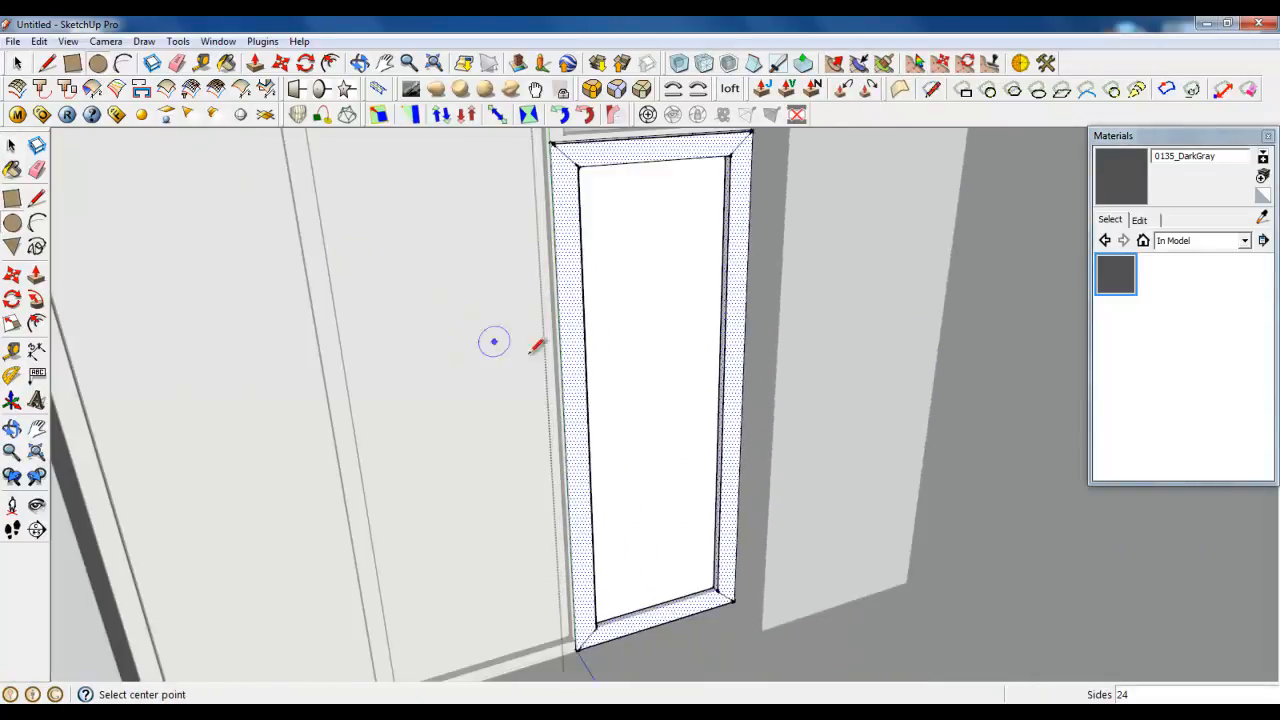
click(72, 63)
scroll(590, 403, up, 2)
scroll(588, 400, up, 2)
scroll(608, 449, down, 4)
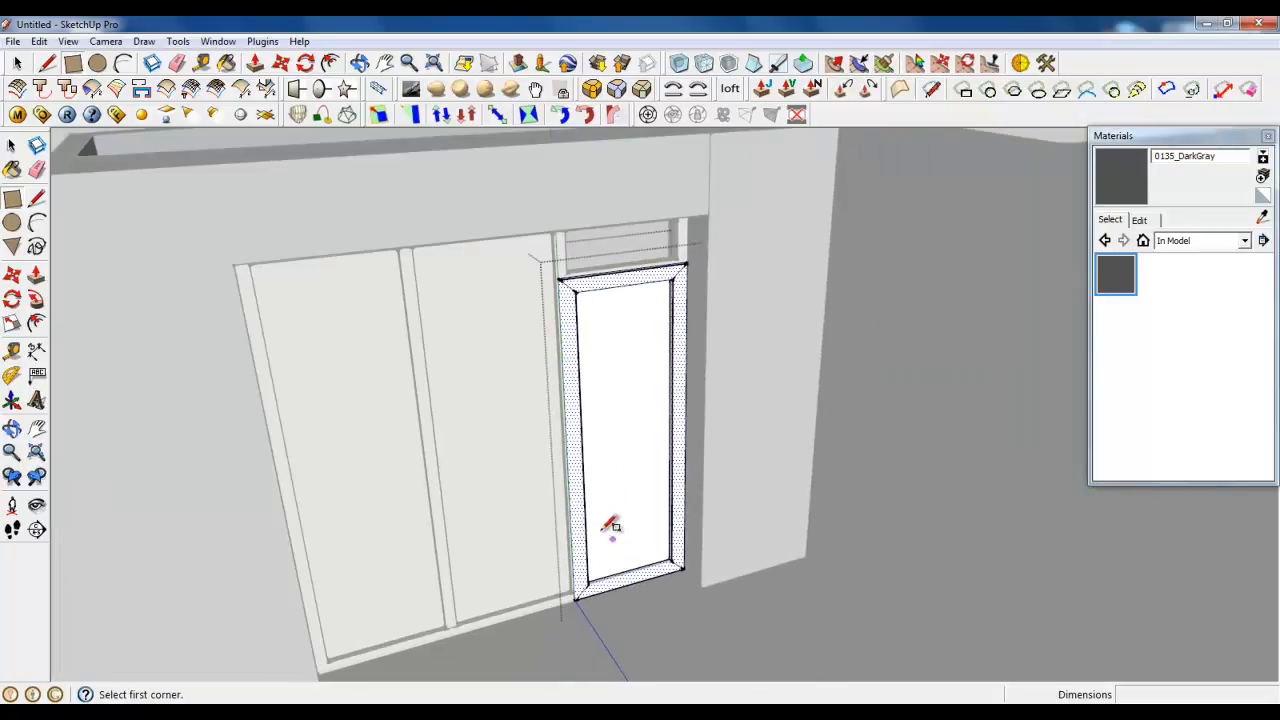
scroll(580, 455, up, 1)
middle_drag(593, 484, 485, 372)
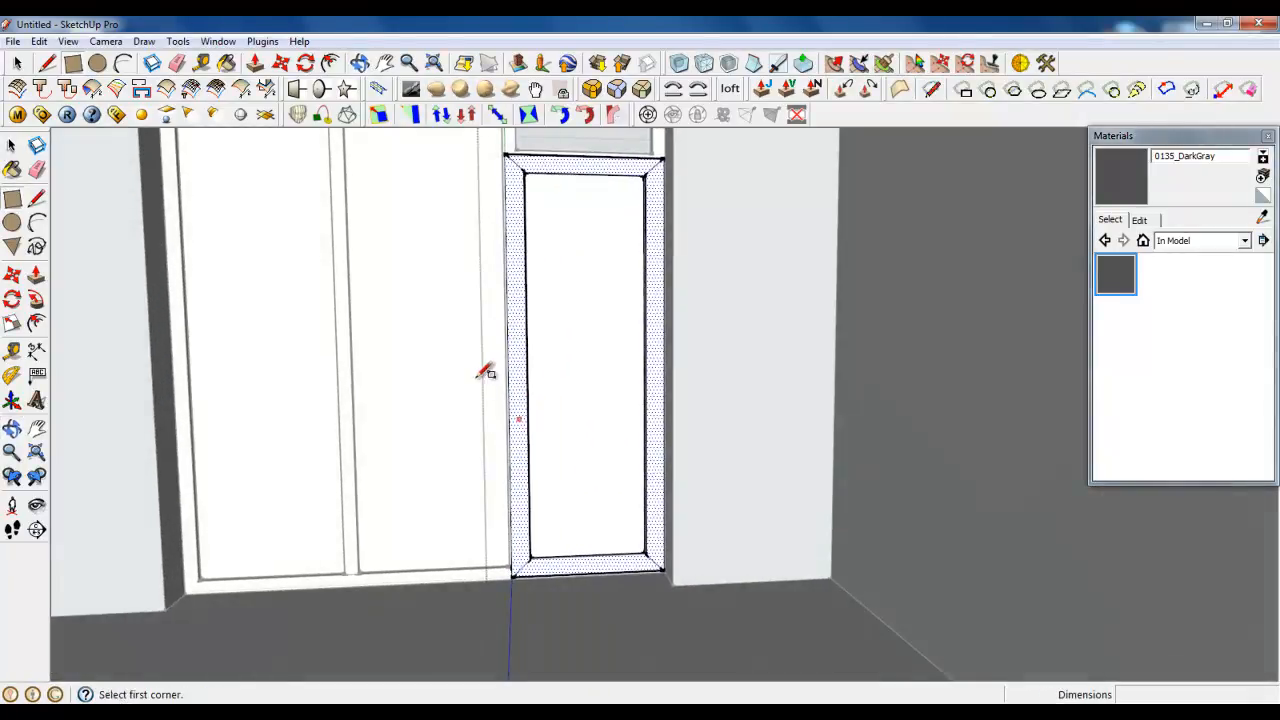
scroll(524, 383, up, 5)
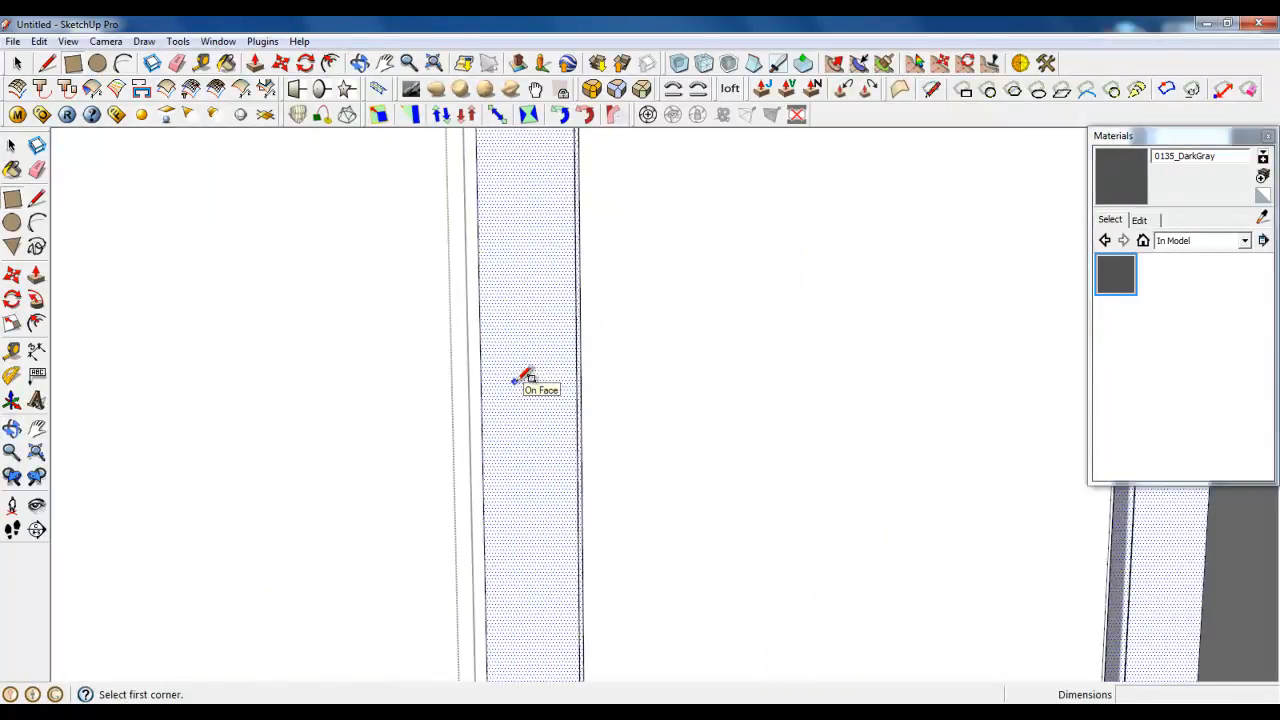
click(514, 362)
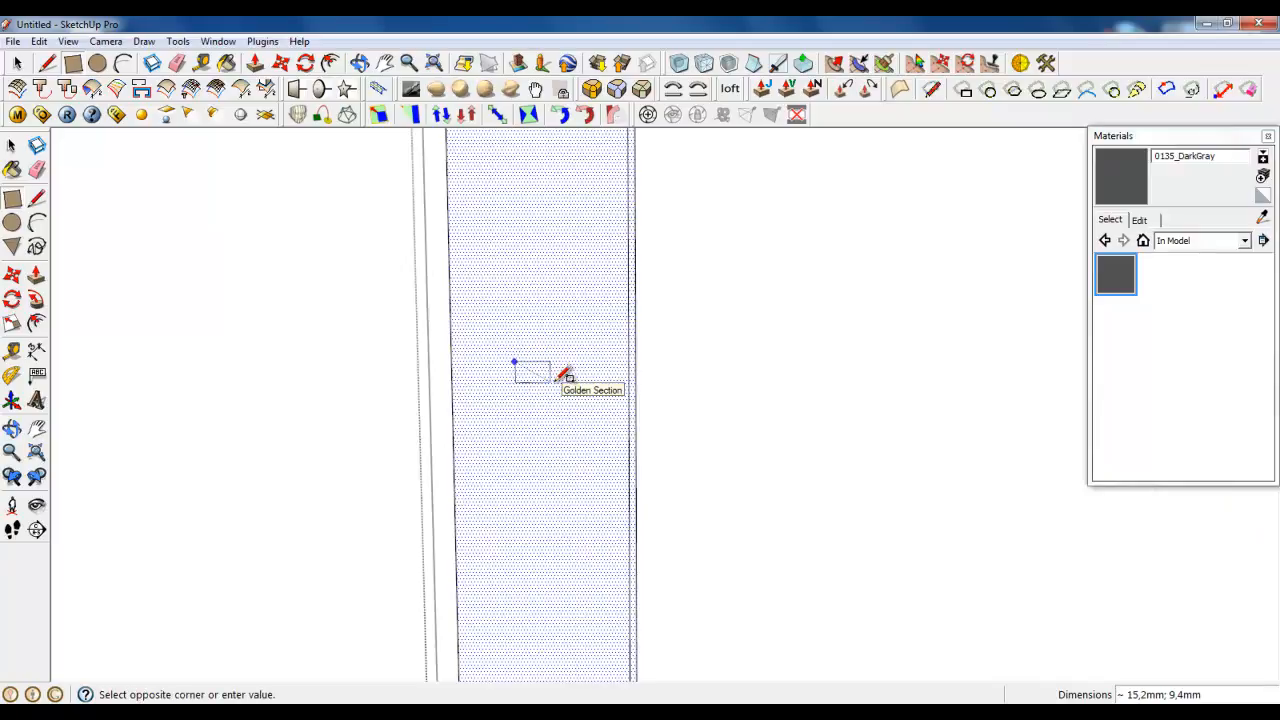
scroll(566, 376, up, 3)
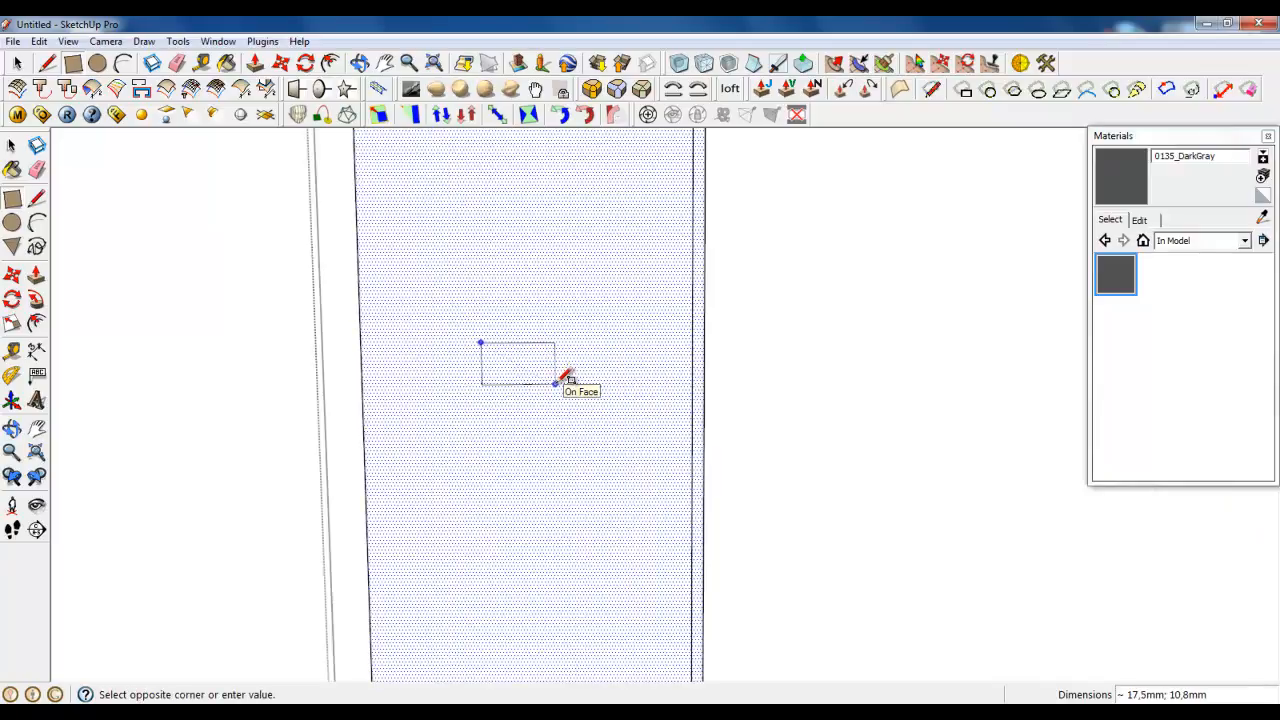
click(559, 376)
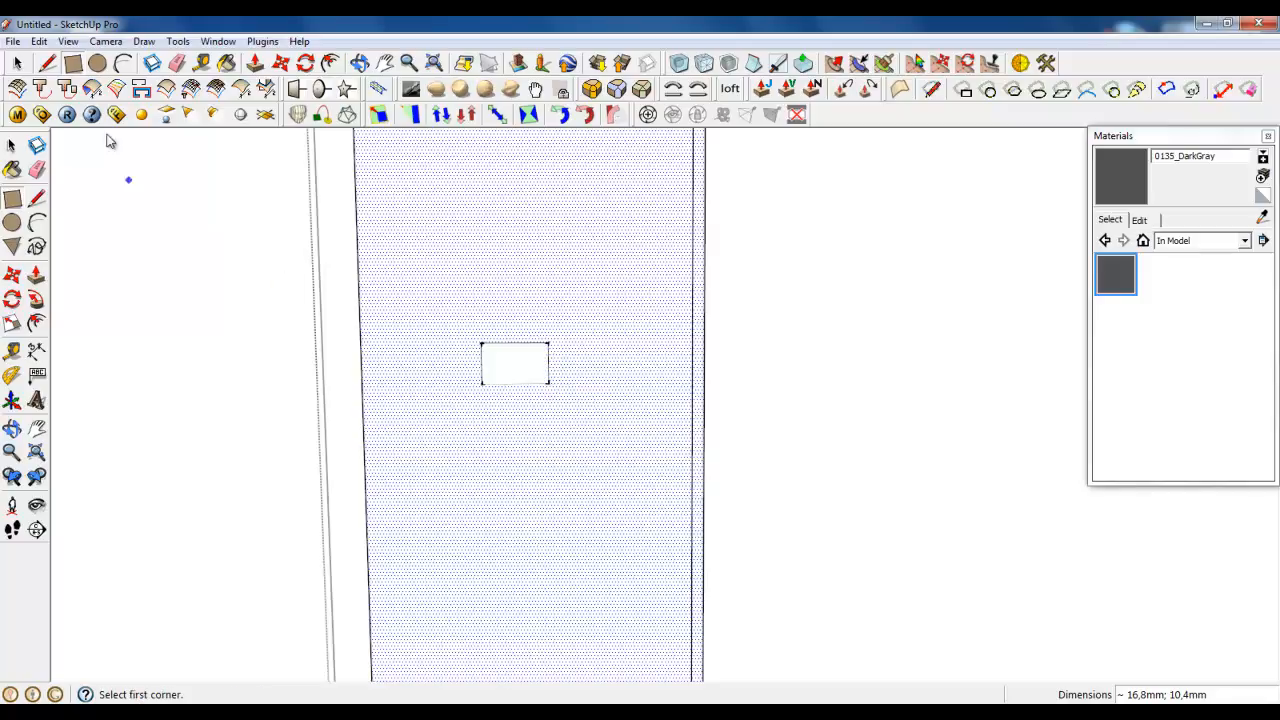
Step: Make the small rectangle on the stile a group and open that group for editing
click(17, 62)
scroll(449, 357, down, 6)
scroll(471, 374, down, 5)
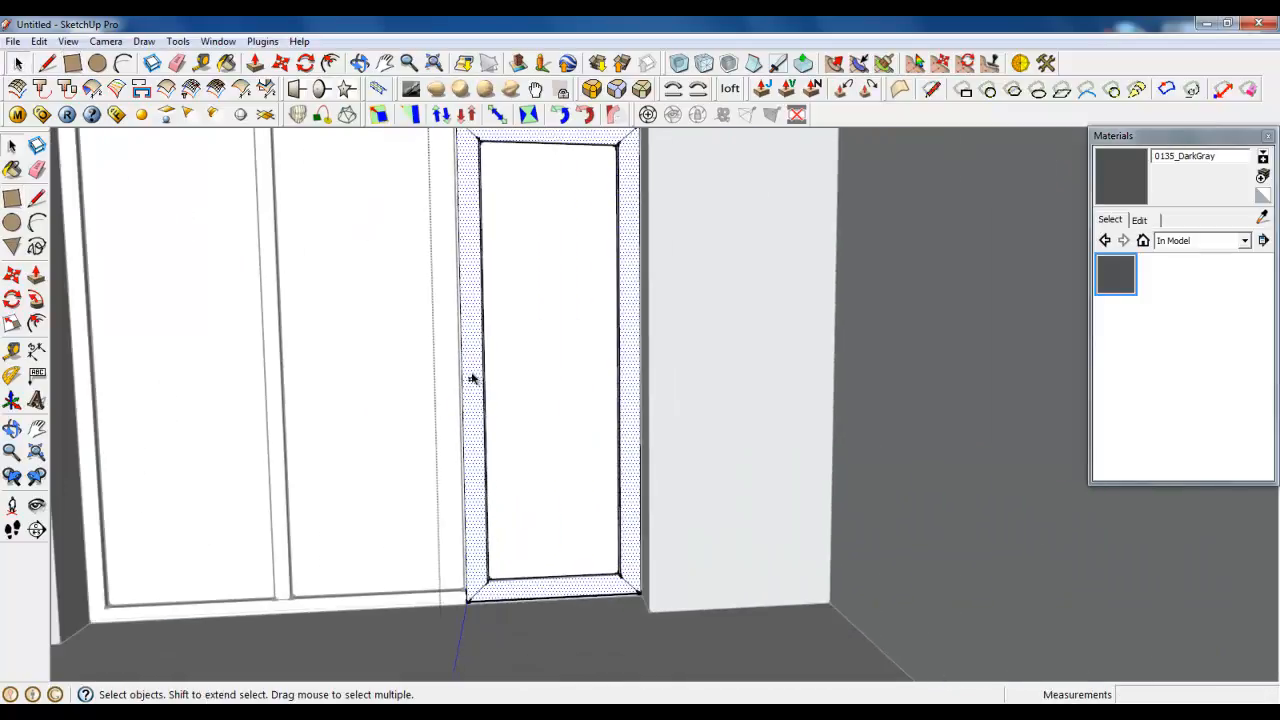
scroll(466, 374, up, 6)
scroll(481, 392, up, 5)
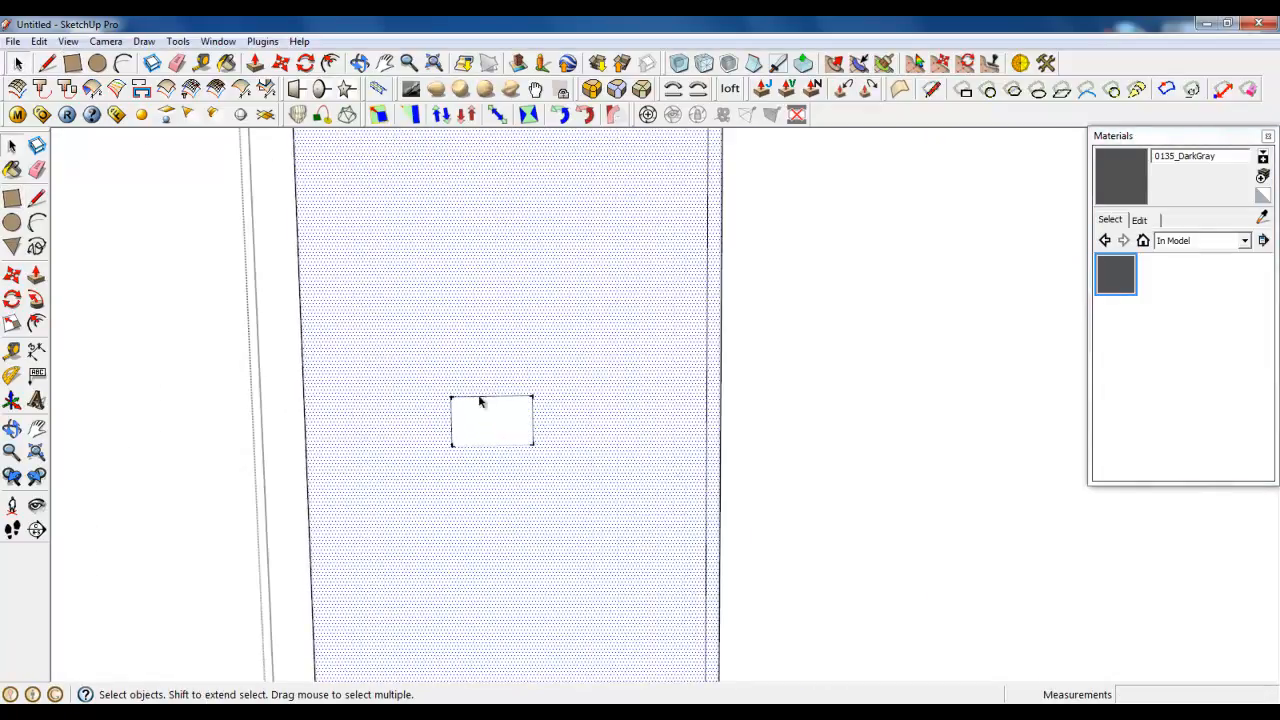
click(480, 407)
right_click(481, 406)
click(535, 183)
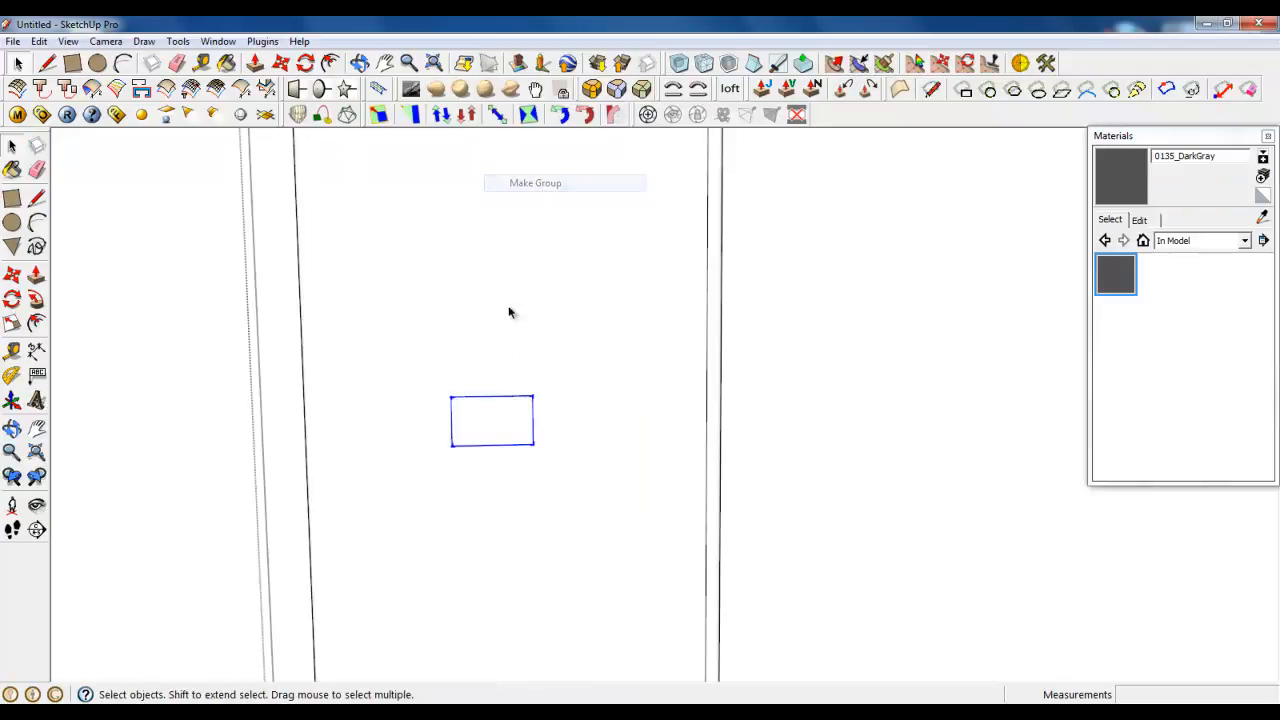
middle_drag(511, 309, 511, 449)
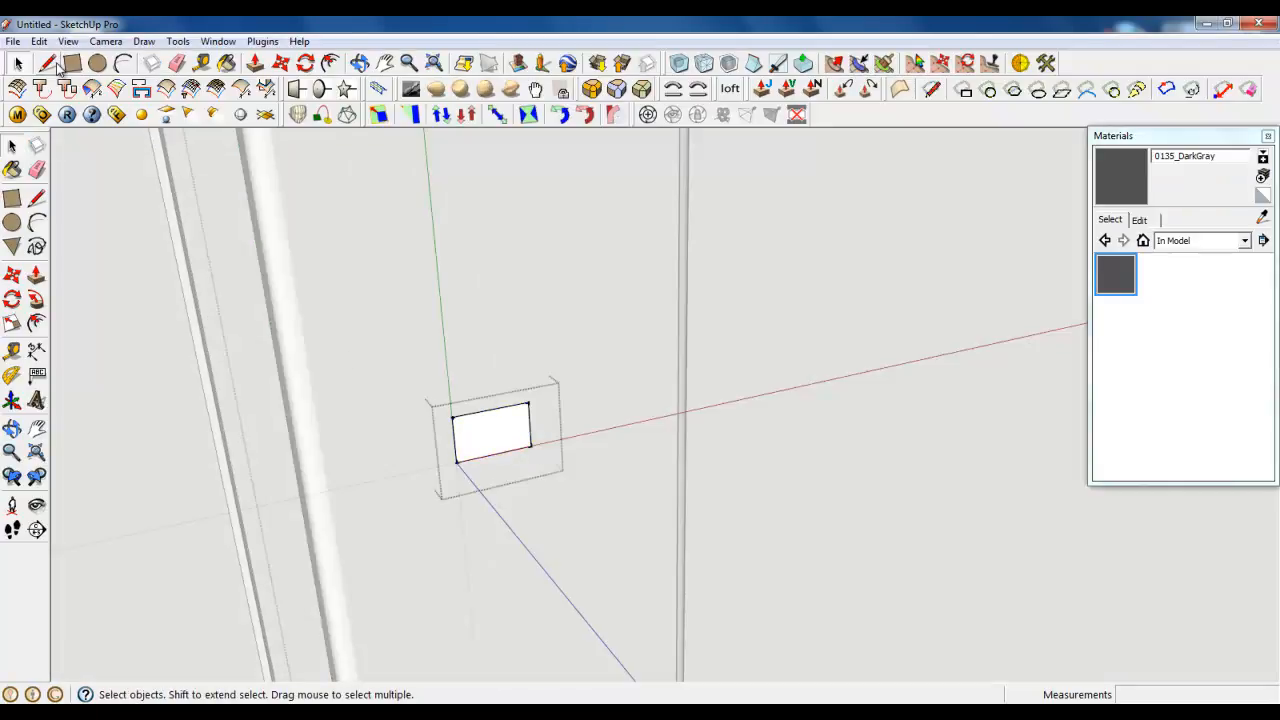
Step: Draw the handle path from the rectangle's lower corner, straight out from the door along the blue axis and 110 mm downward
click(57, 63)
middle_drag(360, 330, 491, 366)
scroll(432, 427, up, 2)
click(421, 405)
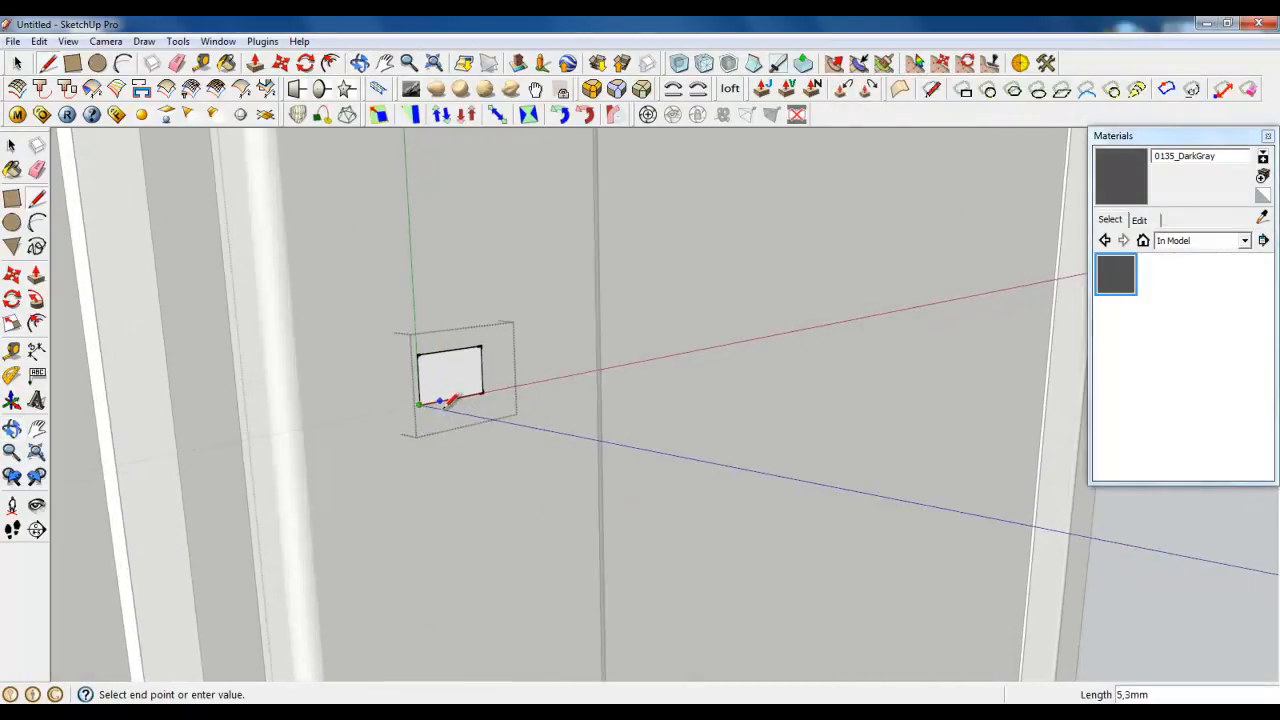
scroll(495, 405, down, 3)
middle_drag(494, 397, 540, 400)
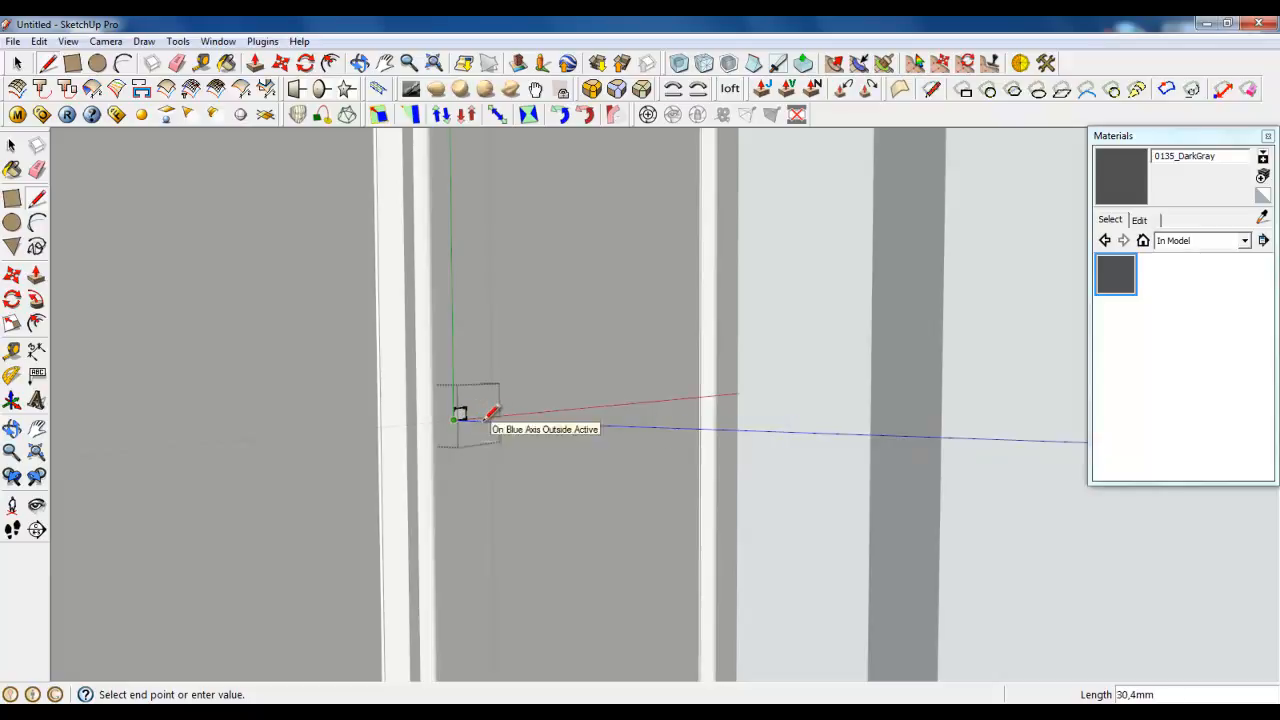
mouse_move(460, 415)
middle_down()
mouse_move(490, 416)
mouse_move(484, 395)
mouse_move(548, 314)
middle_up()
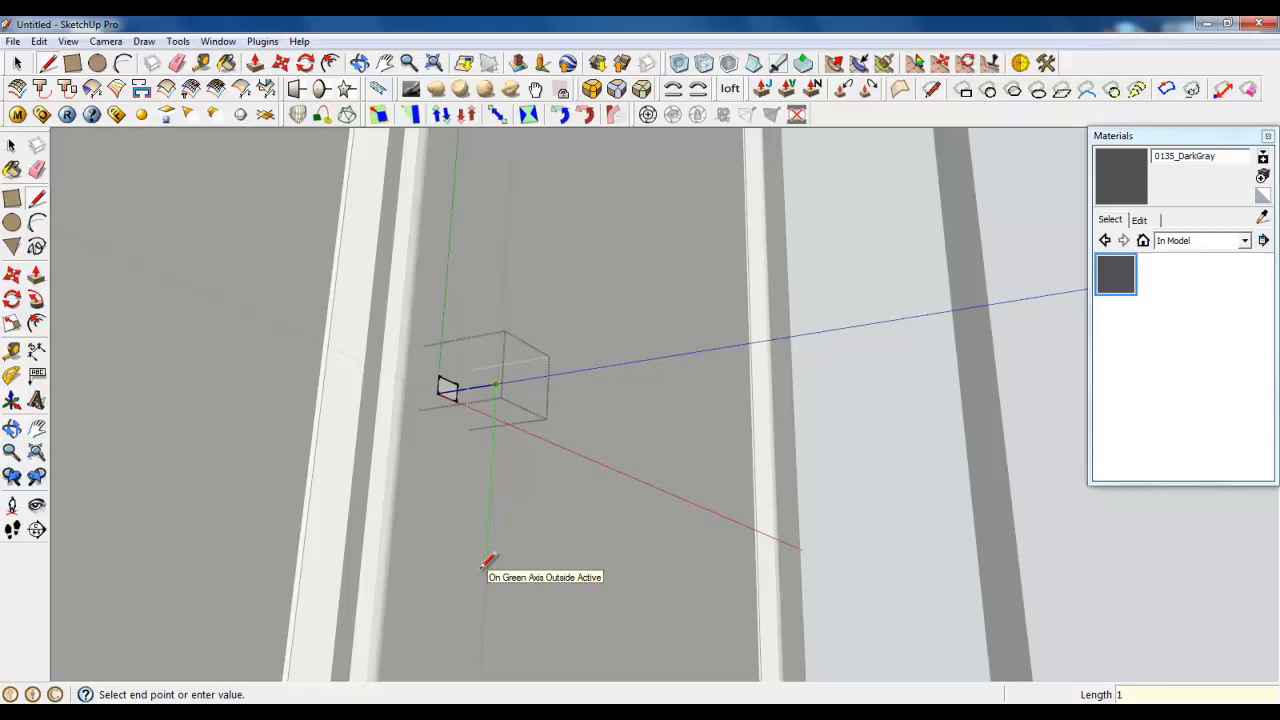
text(0)
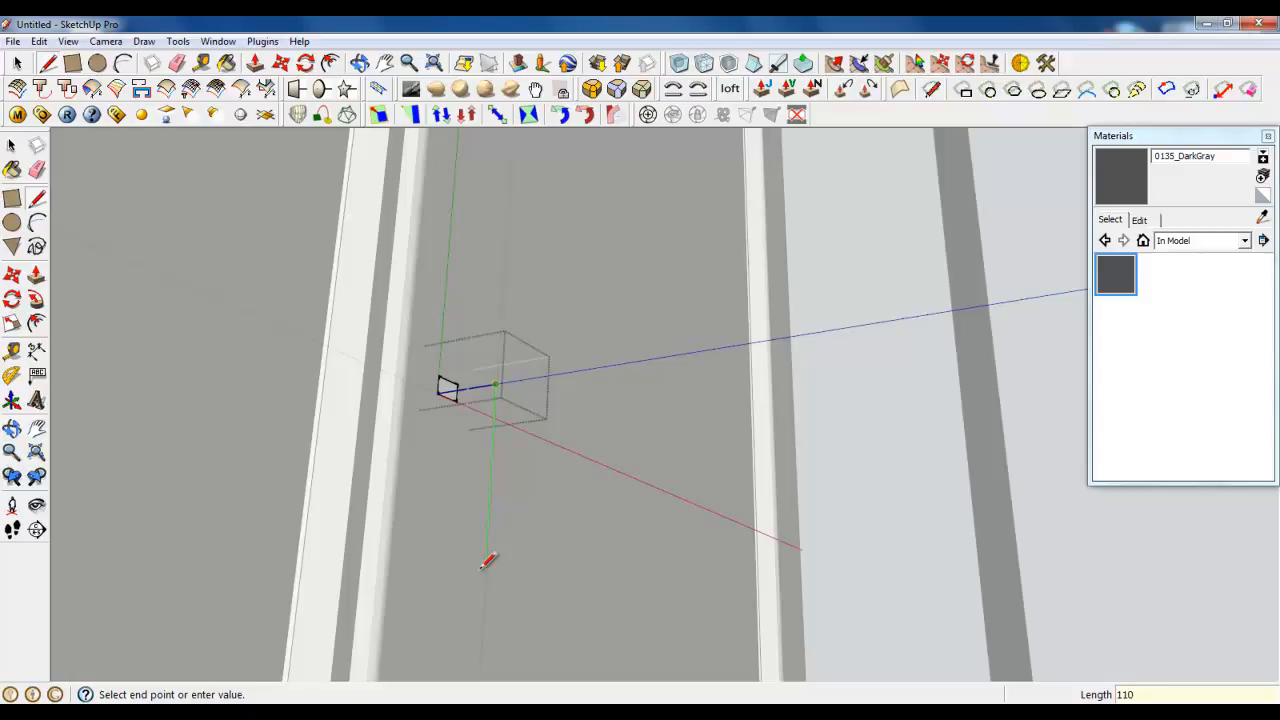
key(Return)
click(17, 62)
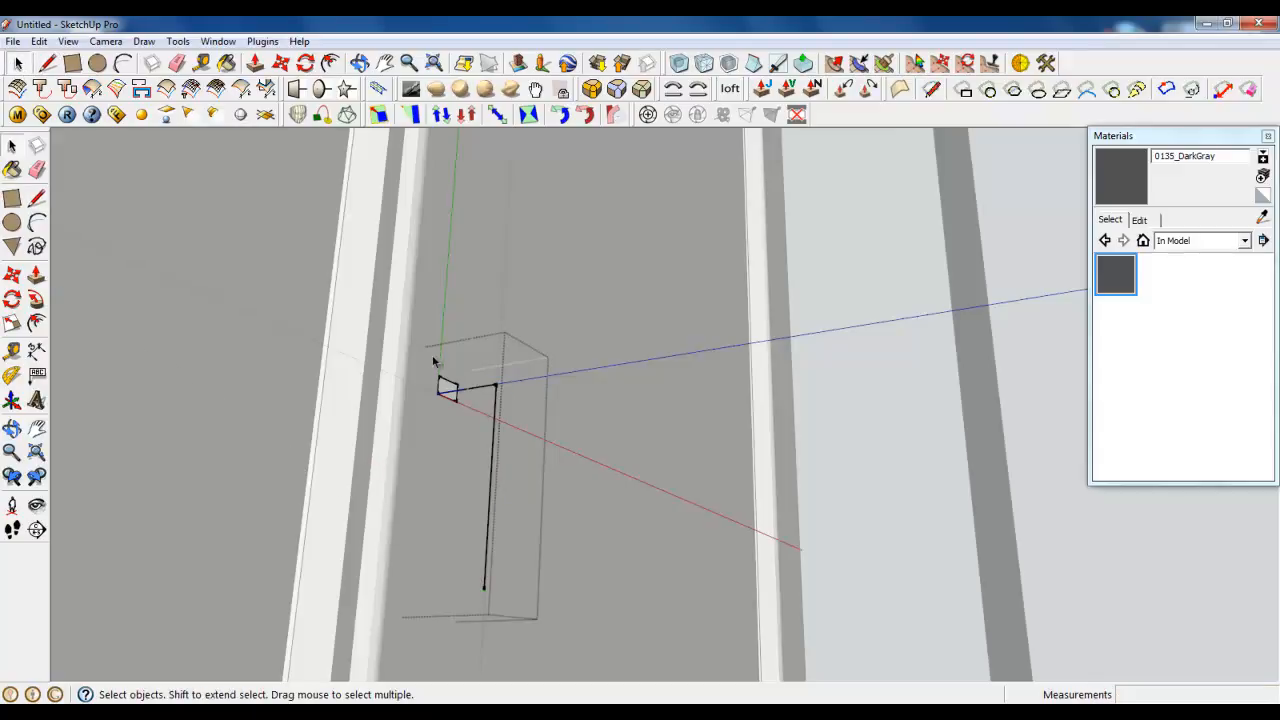
Step: Round the path's corner with a tangent arc of about 28.2 mm radius and erase the sharp corner edges
scroll(433, 361, up, 3)
click(122, 63)
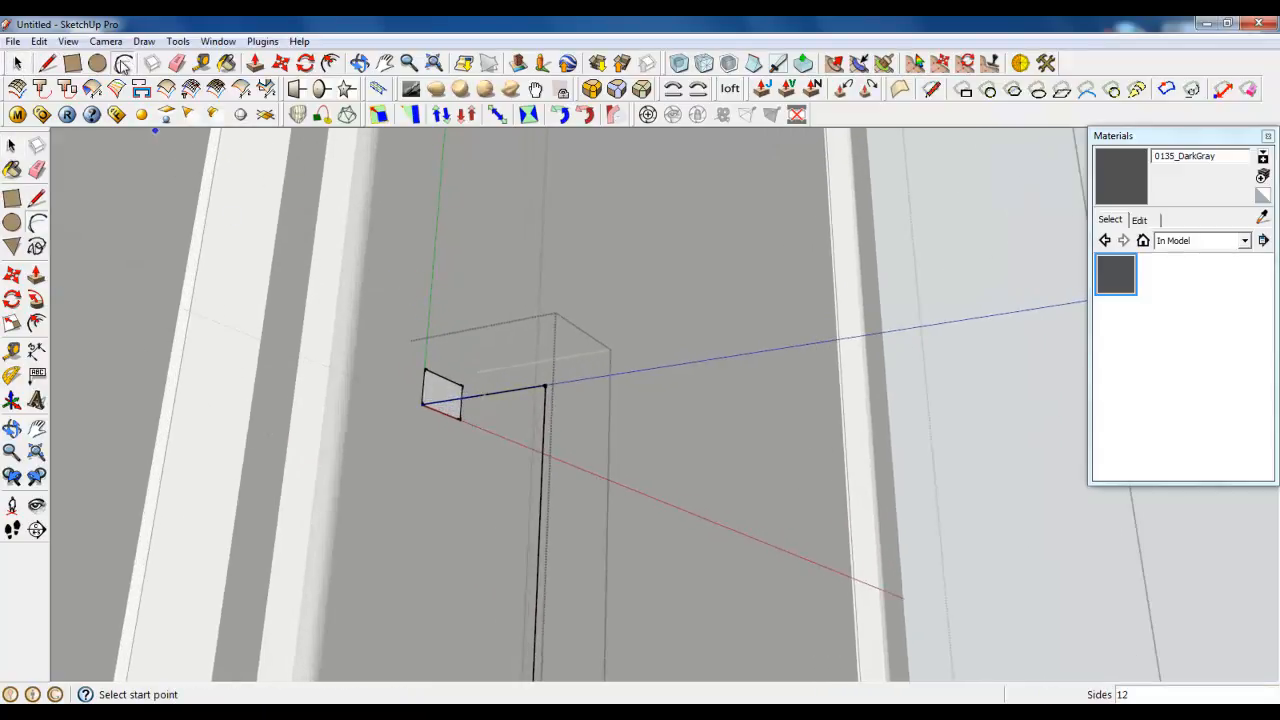
click(480, 395)
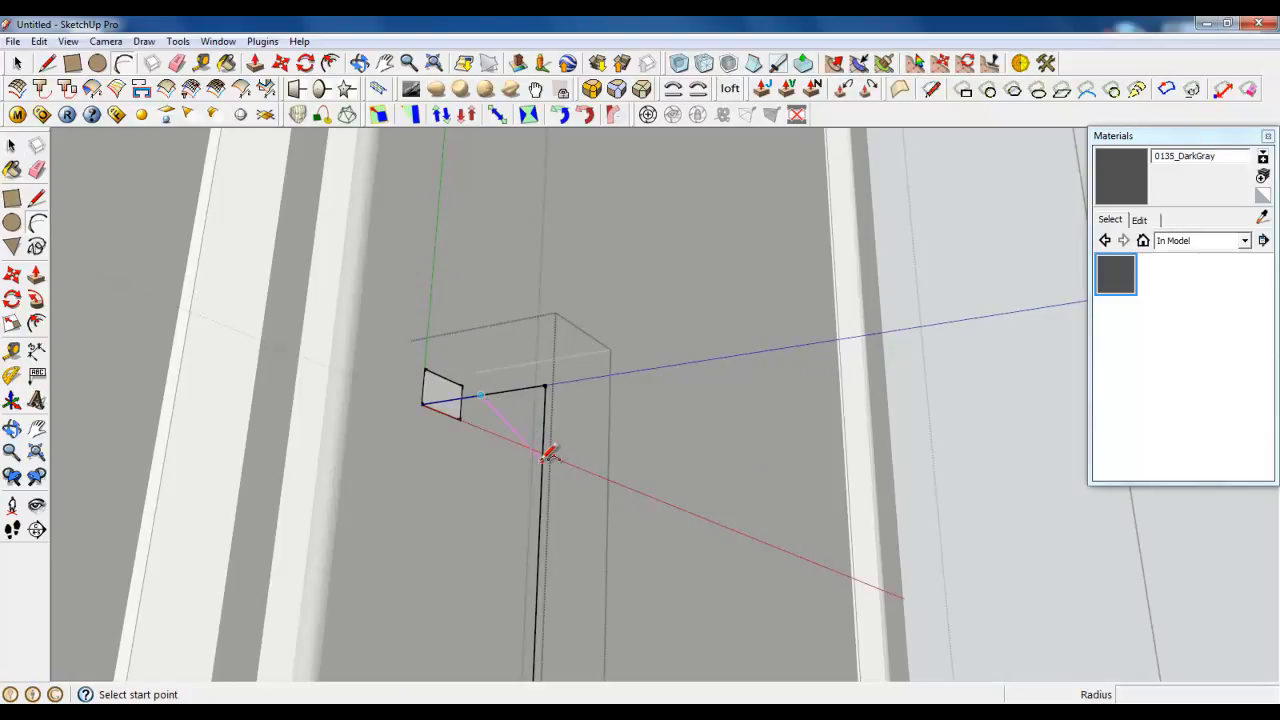
click(542, 458)
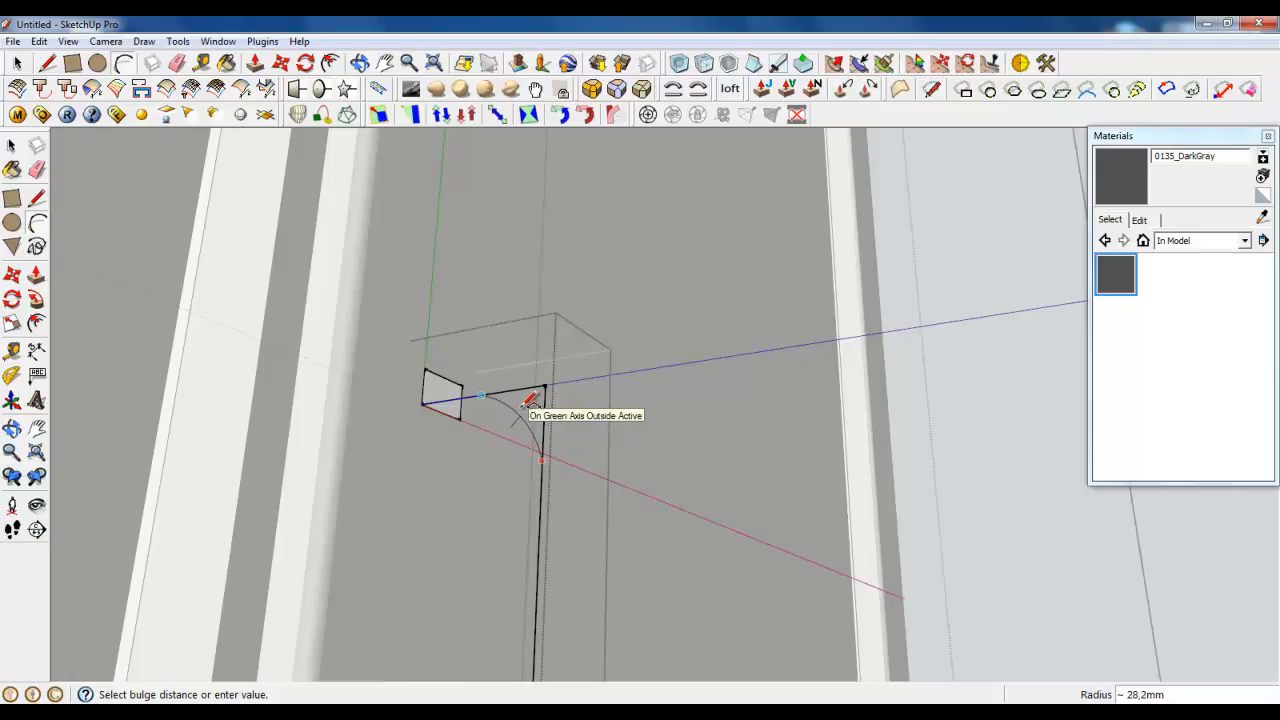
click(525, 406)
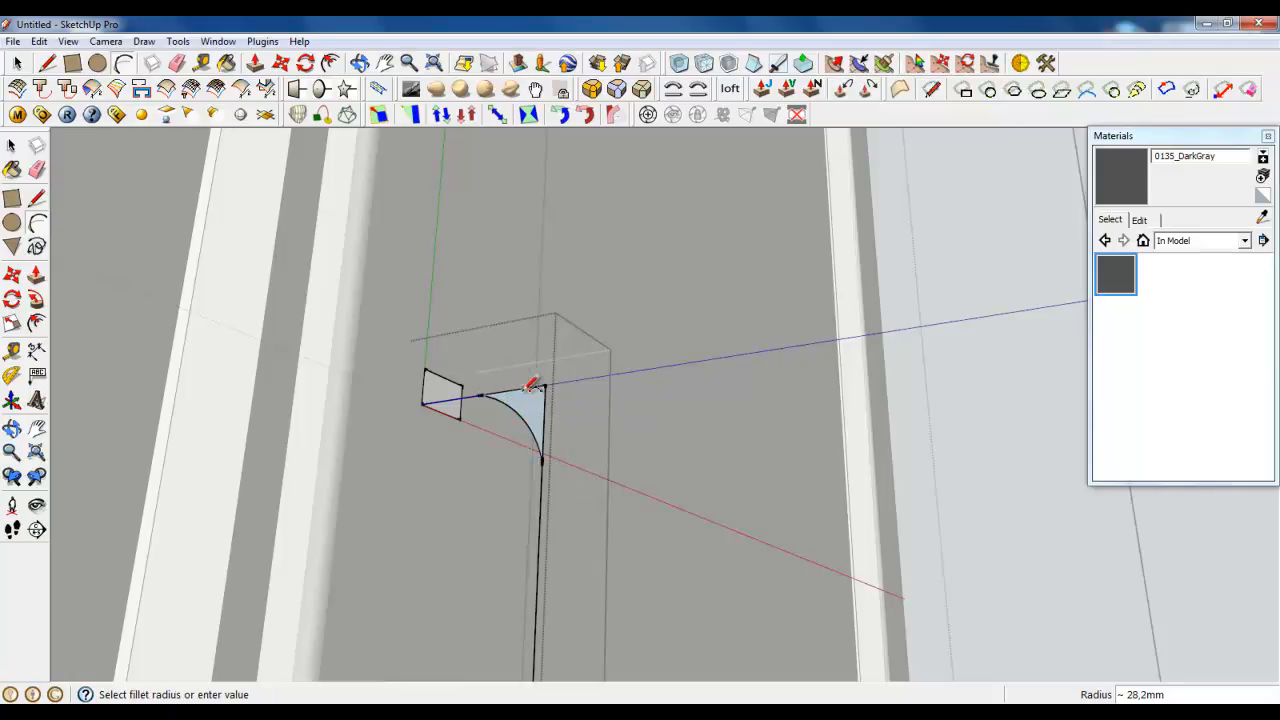
click(178, 63)
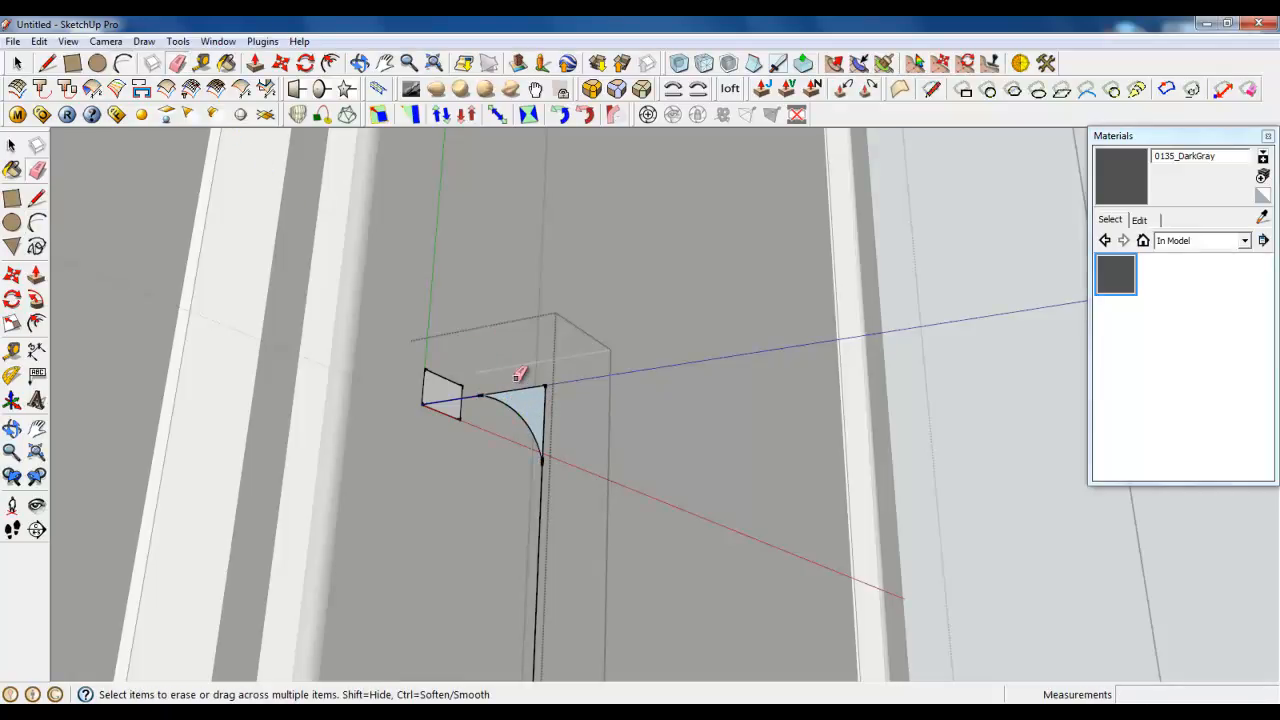
drag(516, 378, 560, 421)
middle_drag(464, 448, 214, 574)
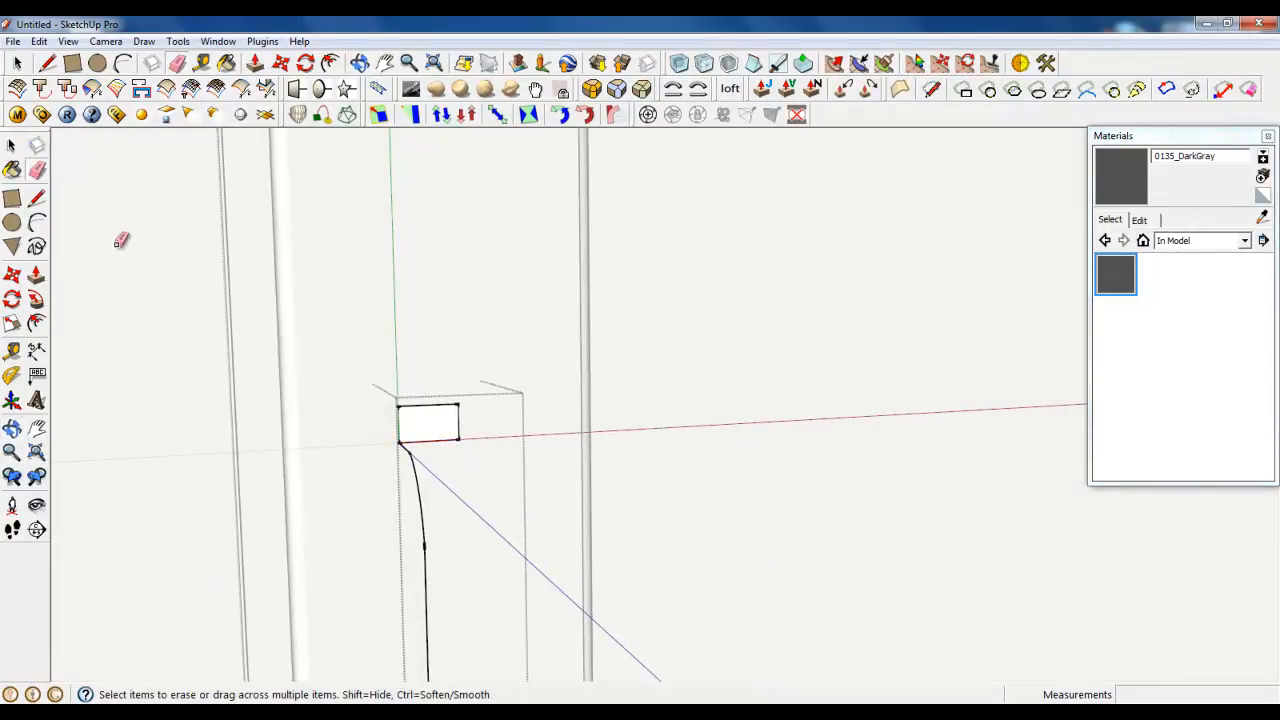
Step: Select the straight and curved path edges and sweep the rectangle along them with Follow Me to form the handle
click(17, 63)
scroll(416, 429, up, 4)
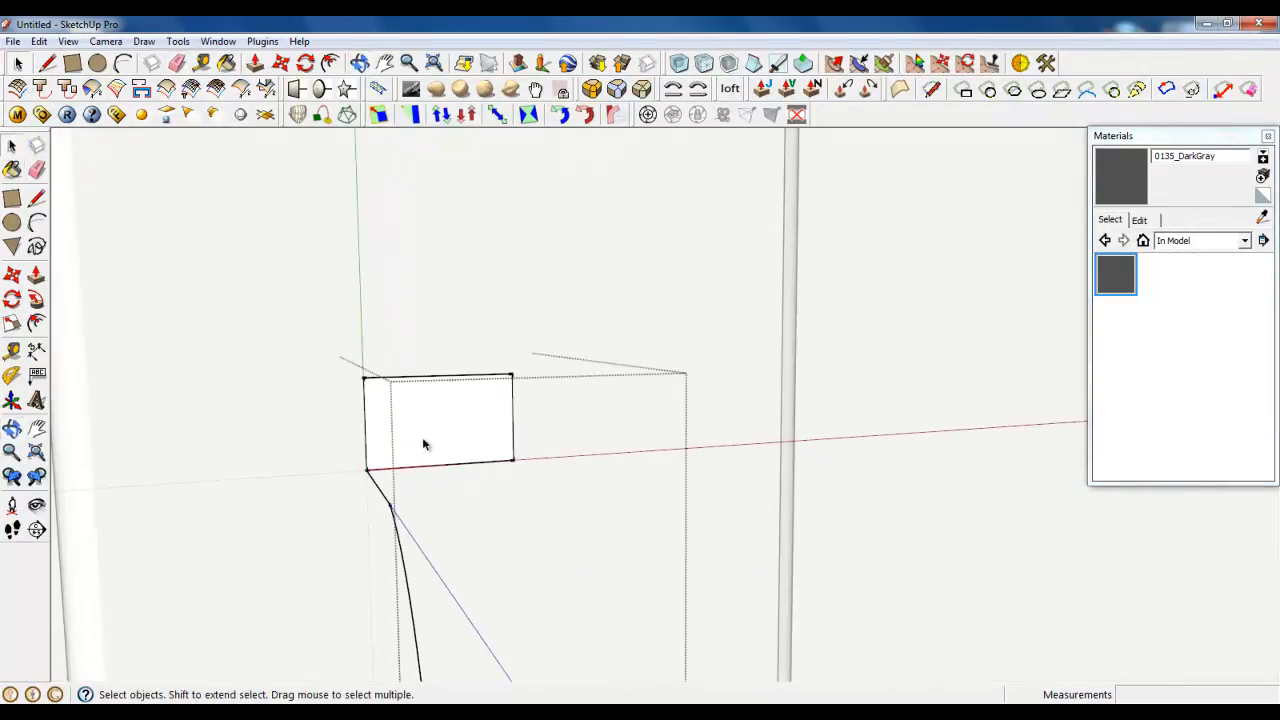
scroll(420, 433, up, 3)
middle_drag(406, 434, 487, 445)
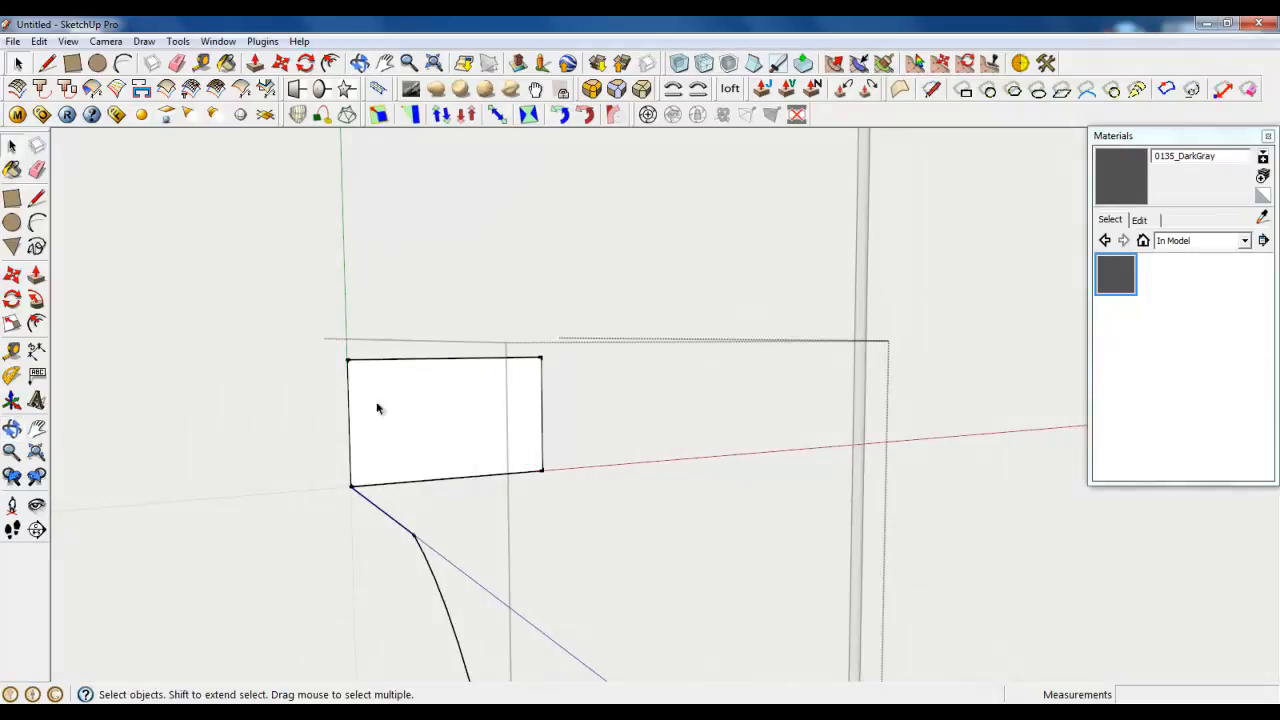
scroll(380, 405, down, 5)
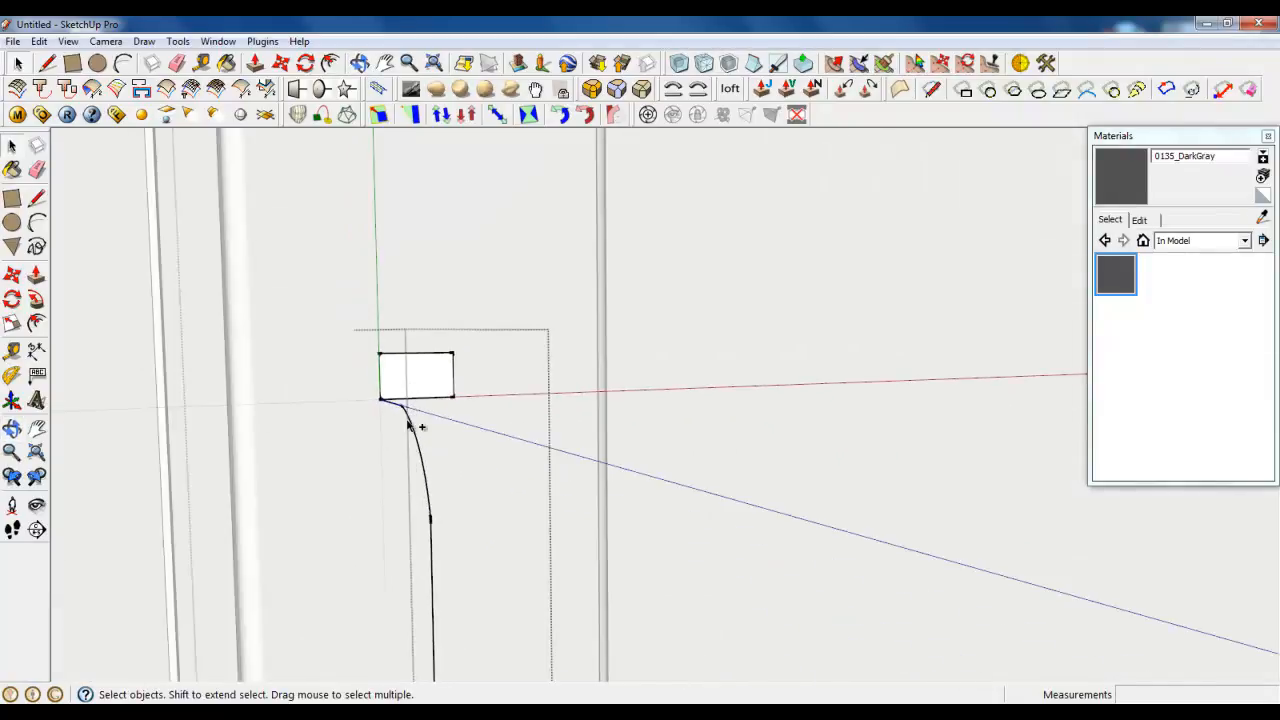
scroll(422, 268, down, 3)
scroll(409, 380, up, 2)
middle_drag(449, 392, 524, 401)
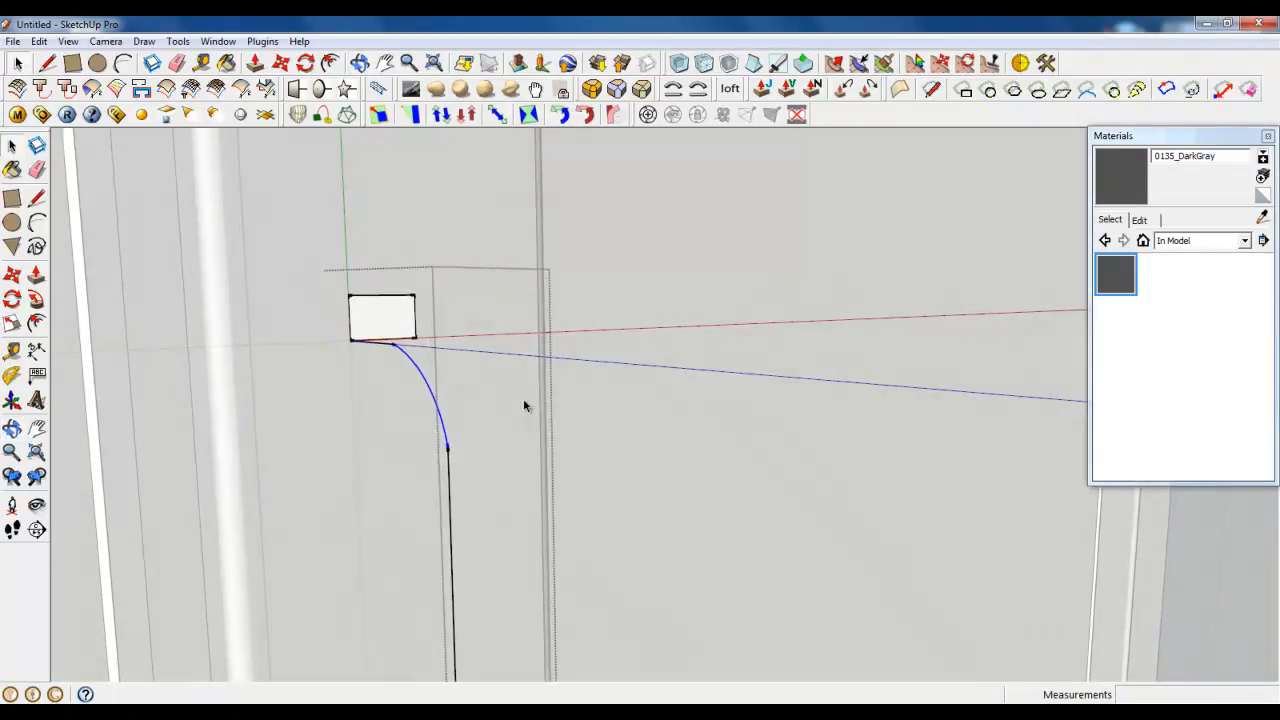
ctrl+scroll(414, 248, down, 2)
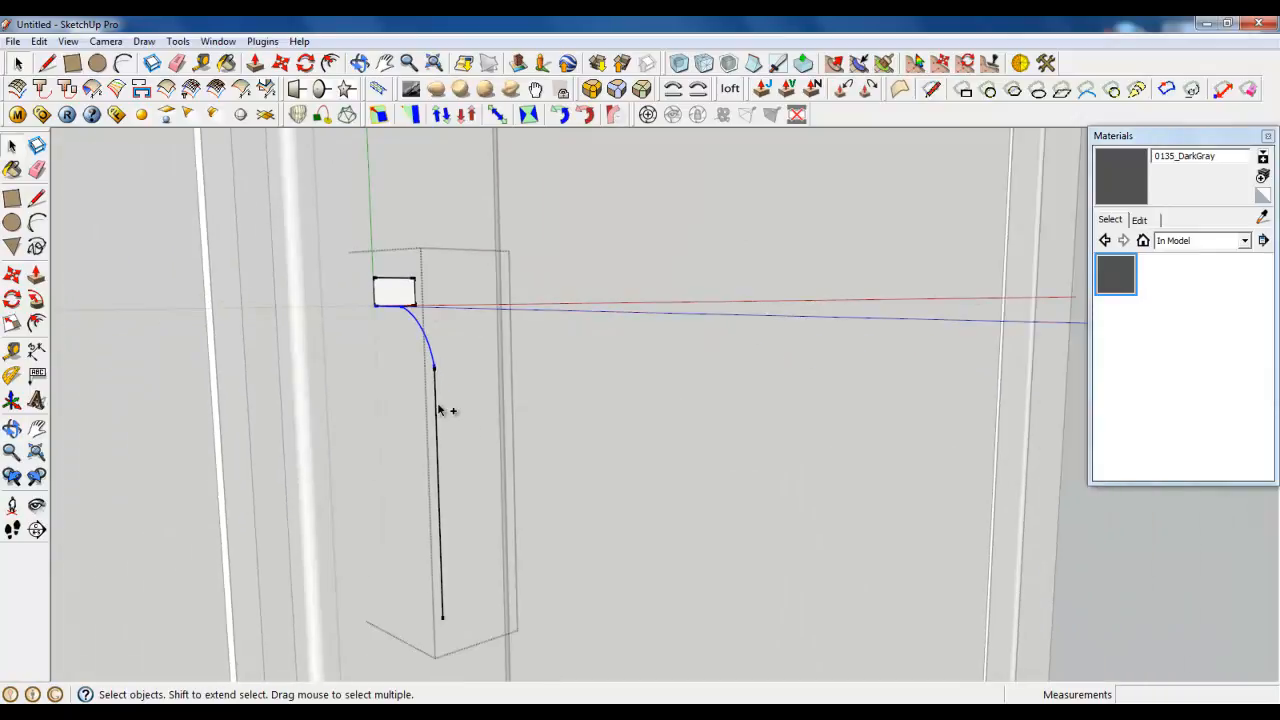
ctrl+click(437, 404)
click(36, 299)
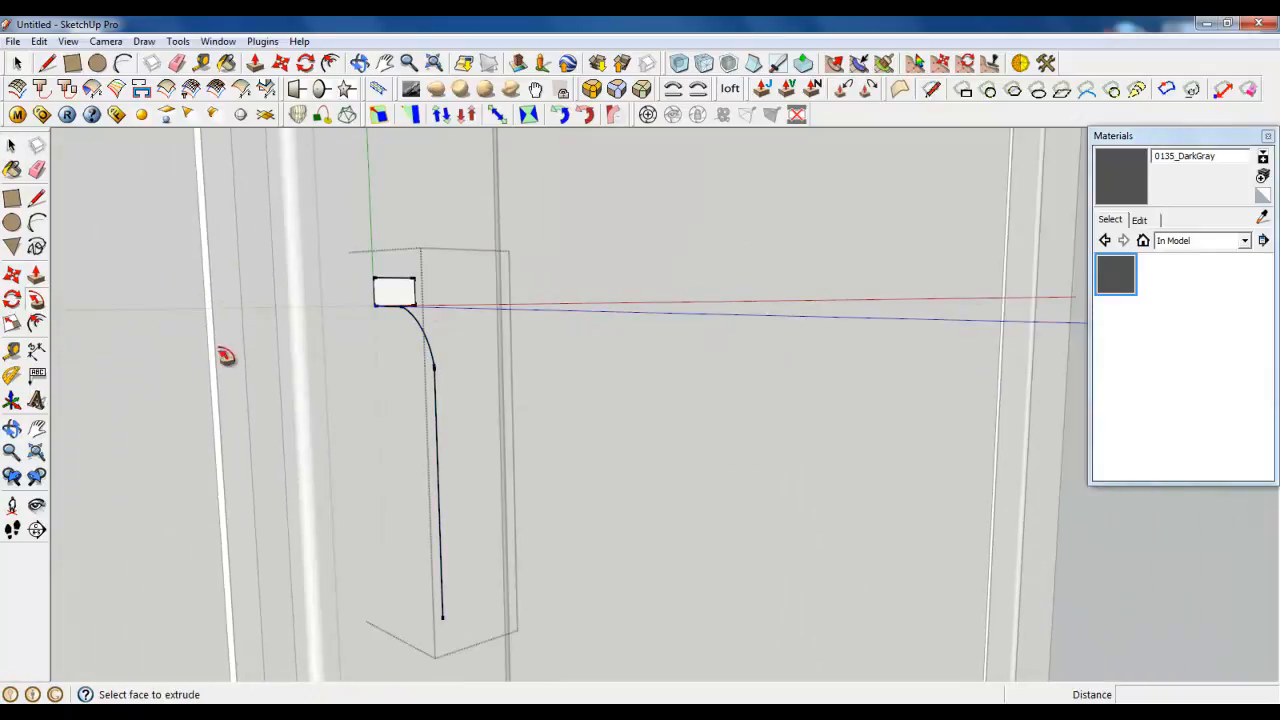
click(395, 305)
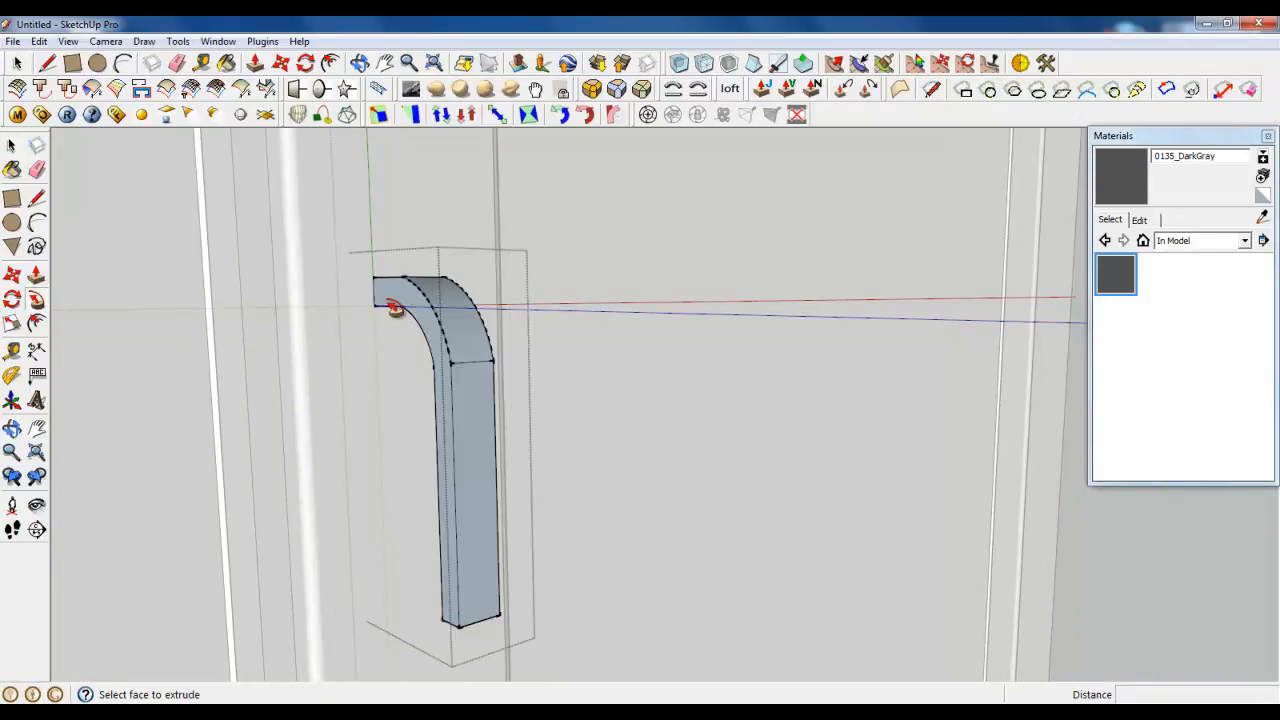
click(17, 63)
Step: Select the whole swept handle and round its edges with Round Corner at a 1.0 mm offset and 3 segments
middle_drag(110, 175, 551, 391)
scroll(475, 377, up, 3)
scroll(523, 480, up, 4)
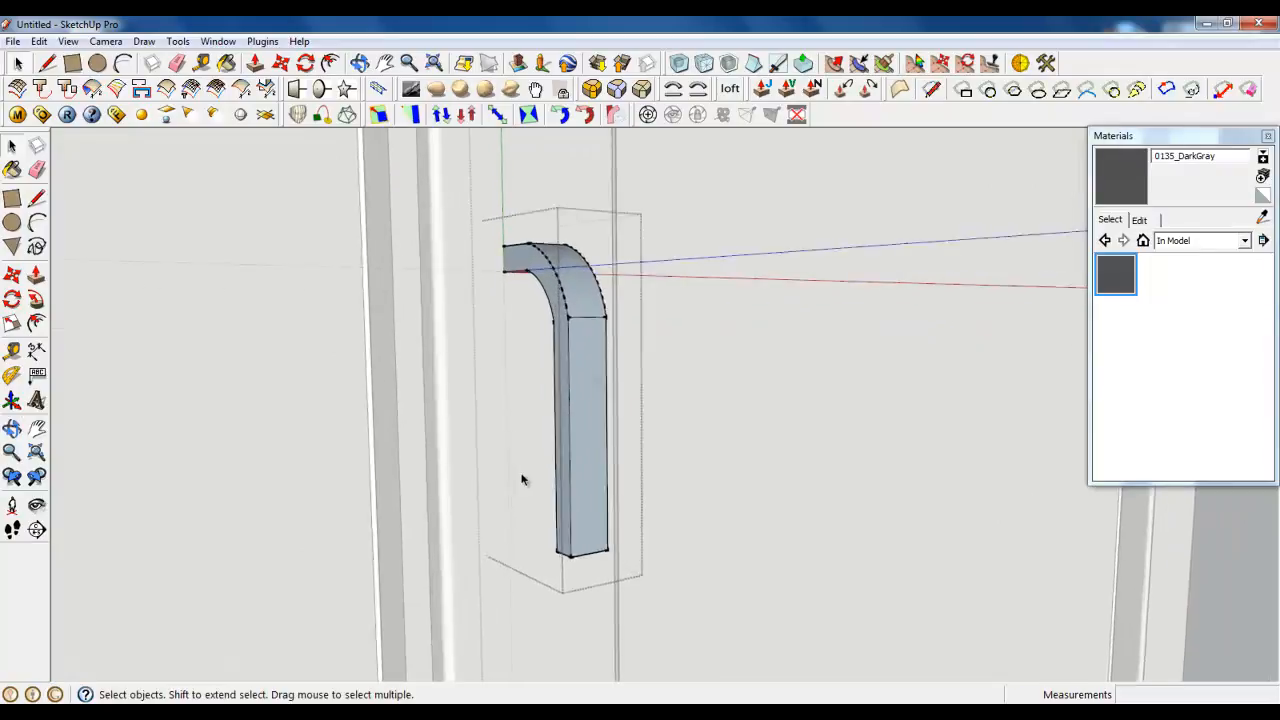
scroll(700, 475, down, 5)
mouse_move(680, 463)
middle_down()
mouse_move(667, 158)
mouse_move(663, 549)
mouse_move(666, 451)
middle_up()
scroll(665, 383, up, 3)
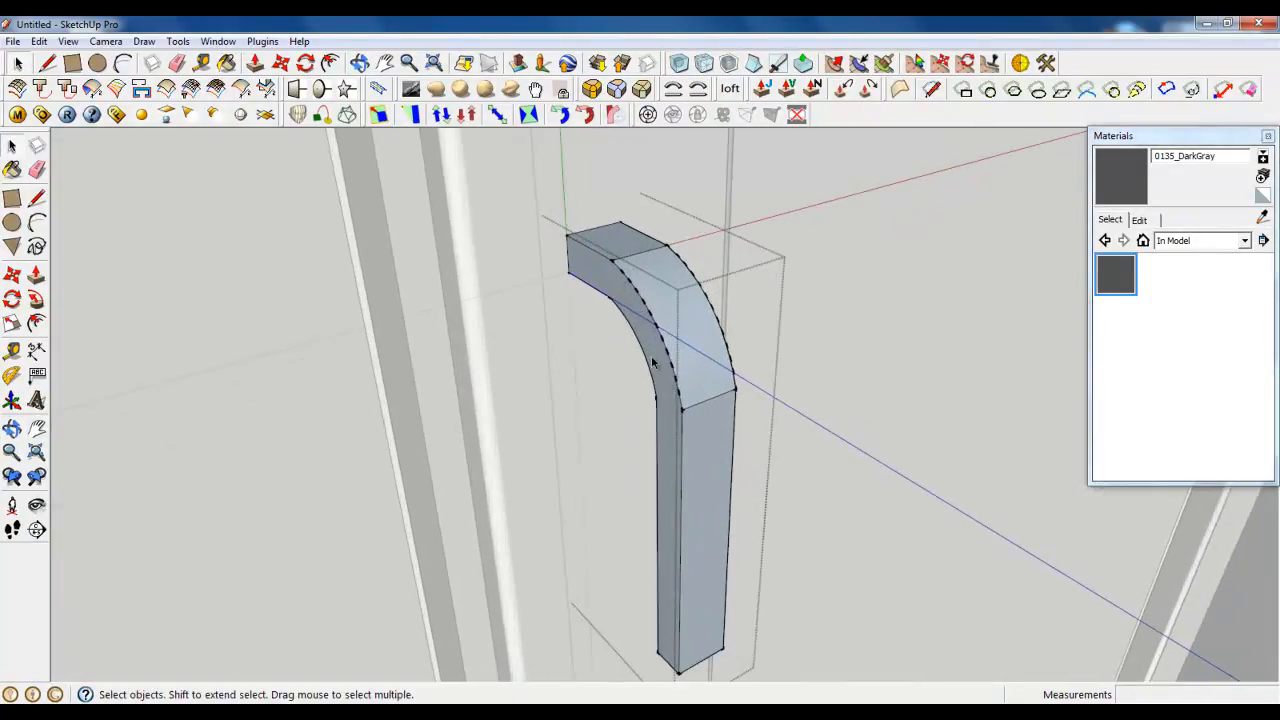
triple_click(652, 362)
scroll(636, 310, down, 3)
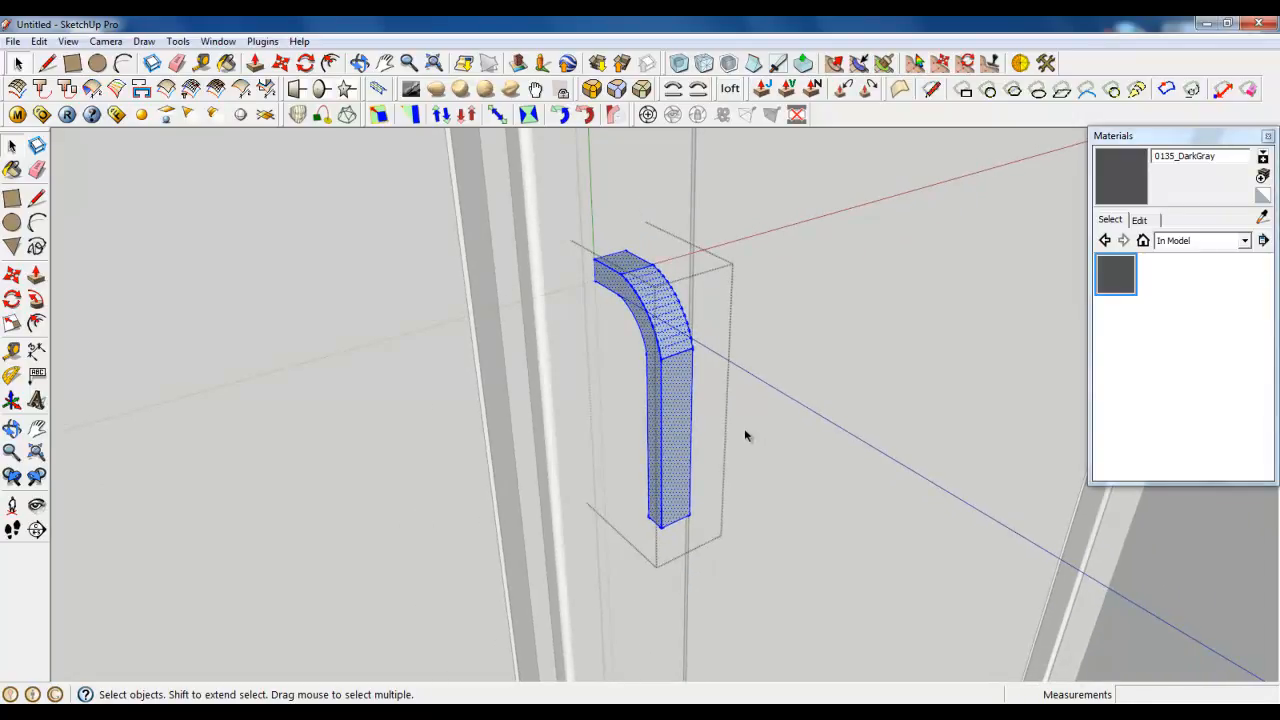
drag(550, 214, 775, 589)
click(592, 90)
scroll(604, 303, up, 4)
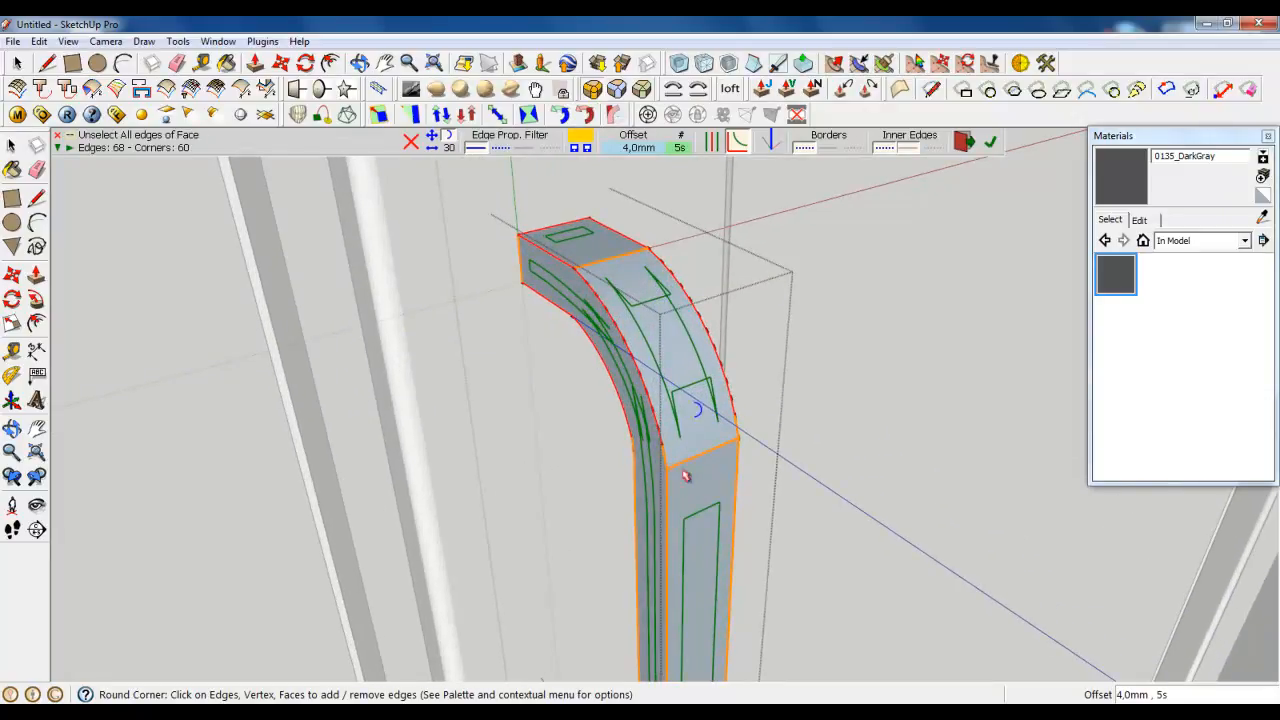
click(634, 149)
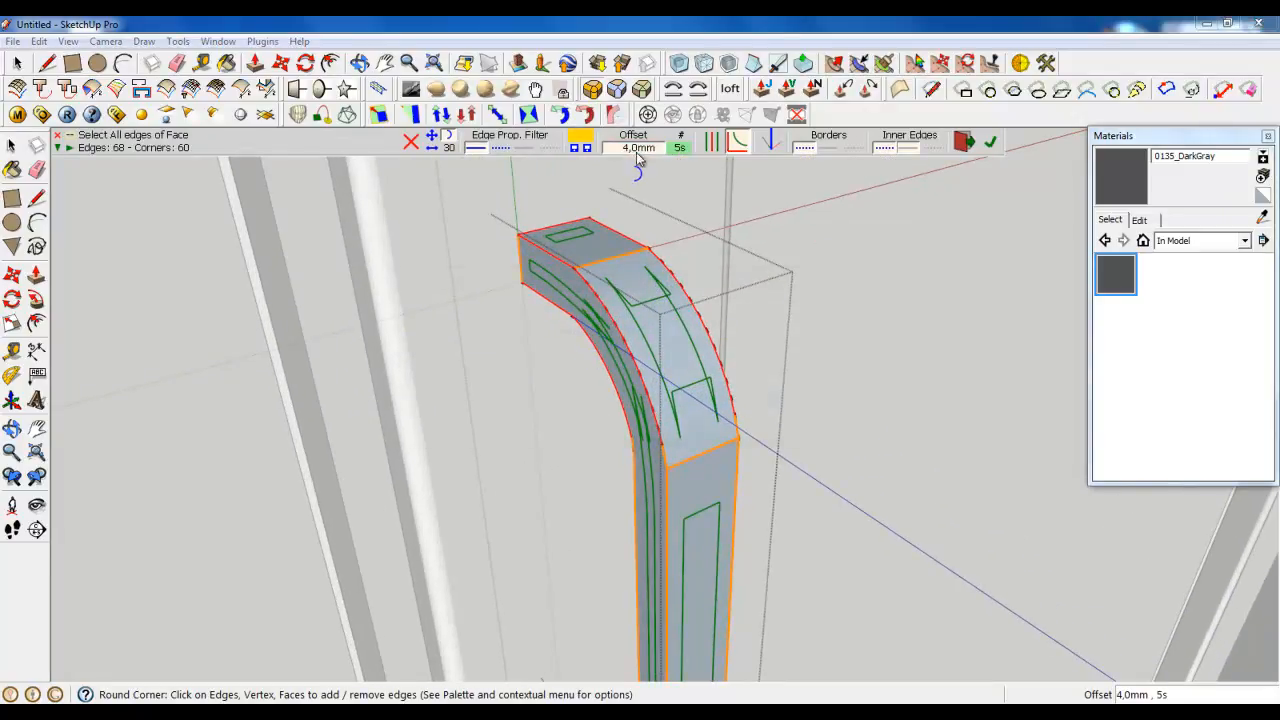
drag(648, 299, 640, 304)
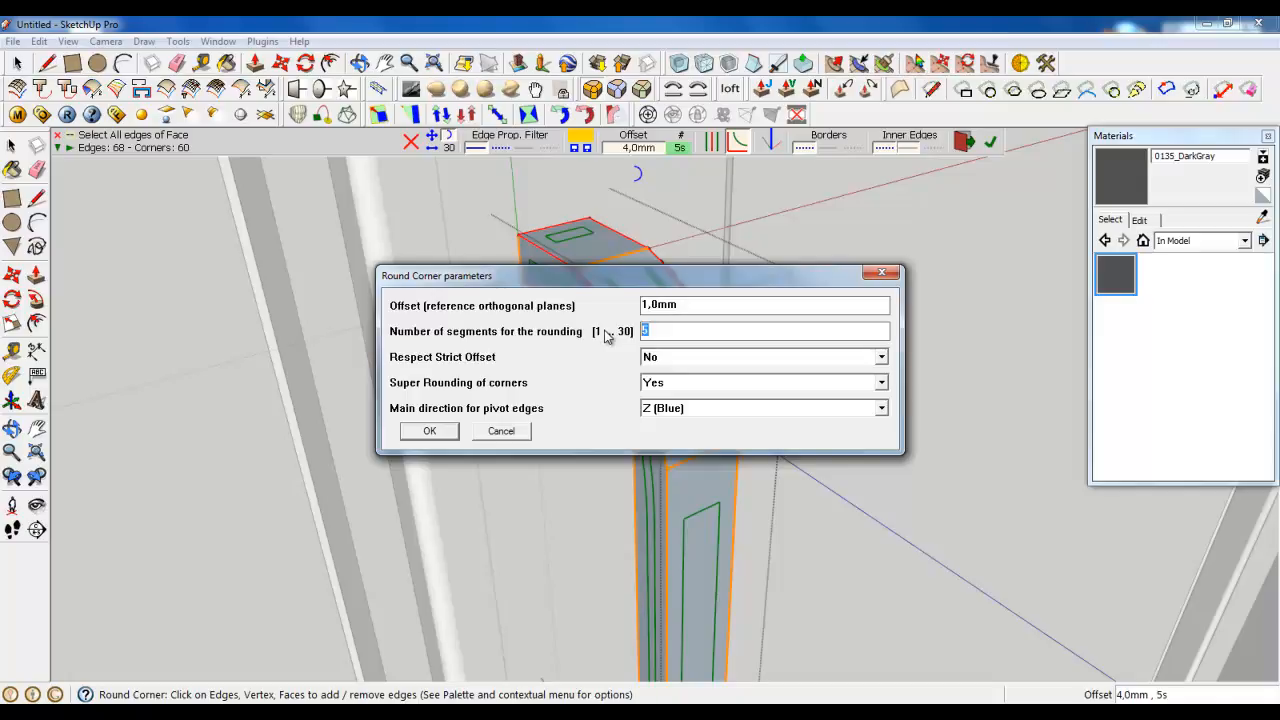
click(429, 431)
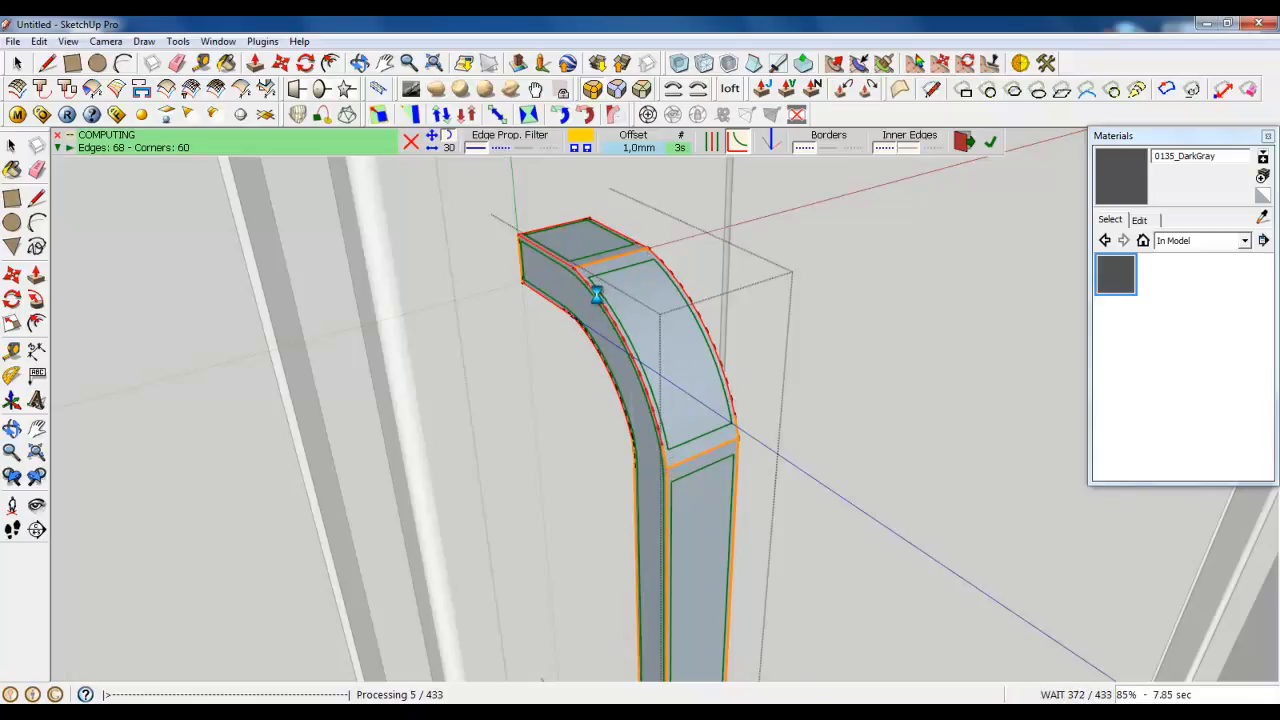
key(space)
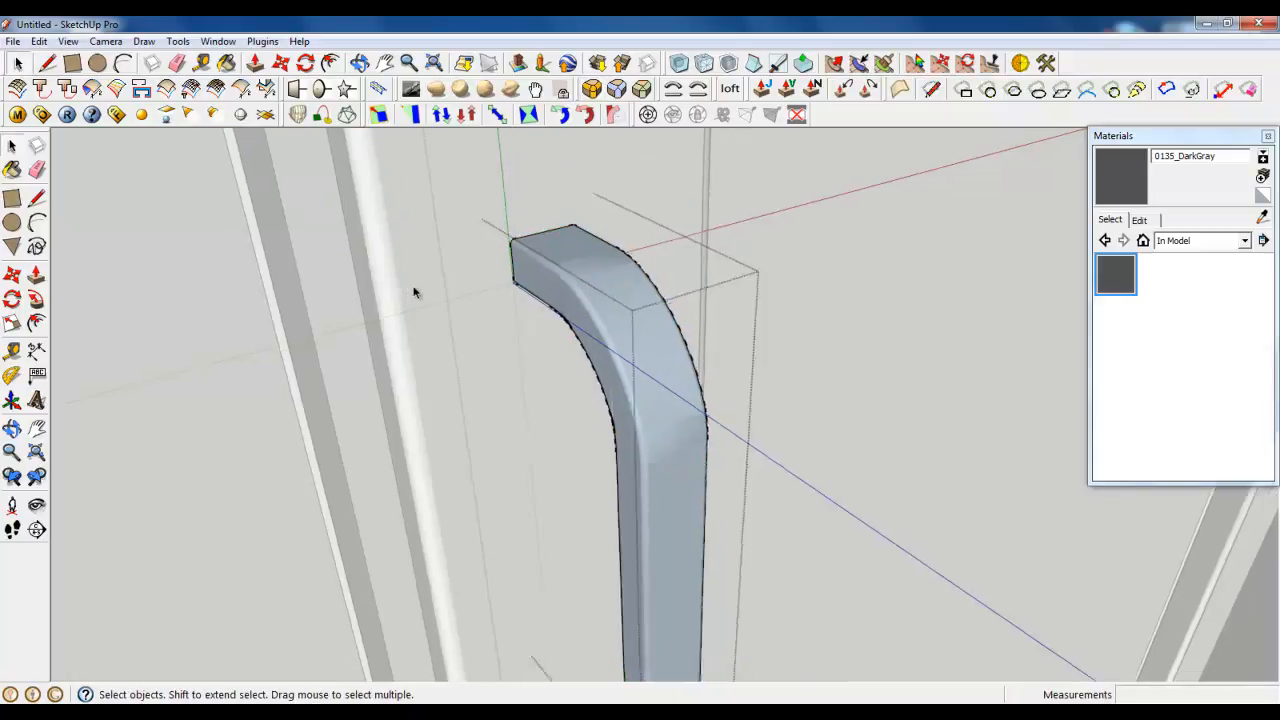
Step: Display hidden geometry and examine the segments along the handle's rounded edges and bend
middle_drag(414, 286, 234, 171)
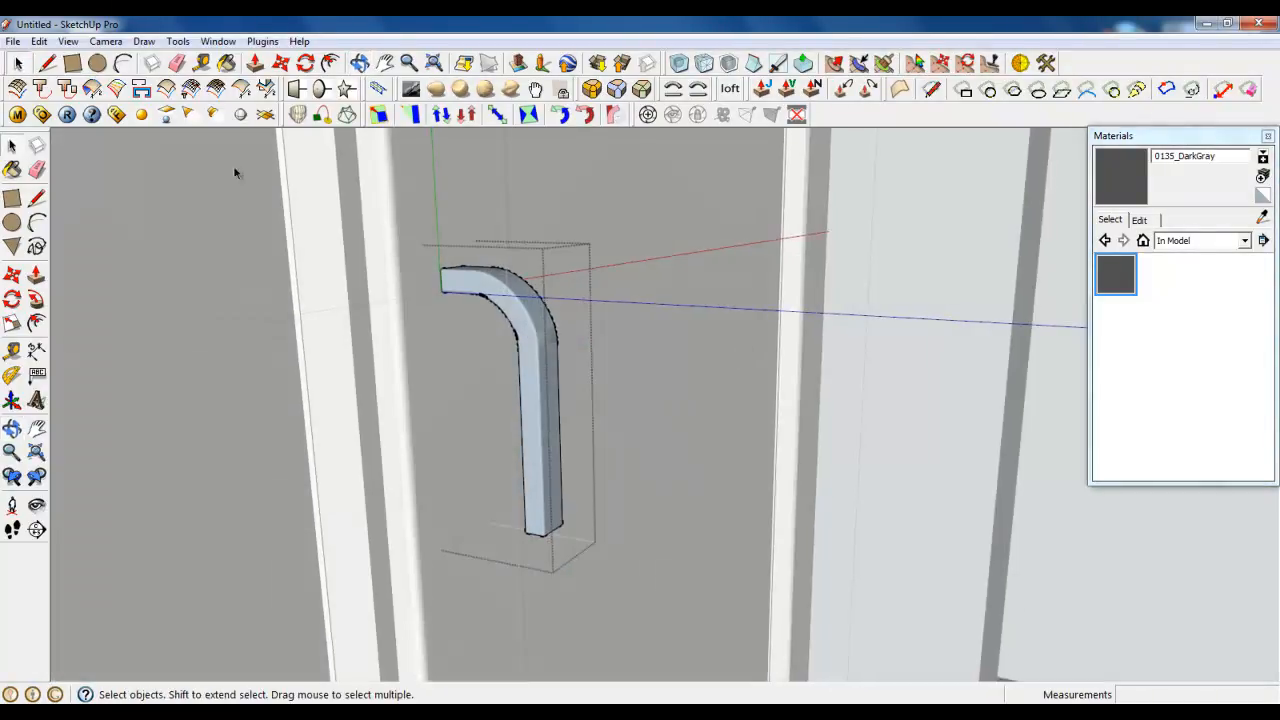
click(68, 41)
click(83, 101)
scroll(446, 344, up, 5)
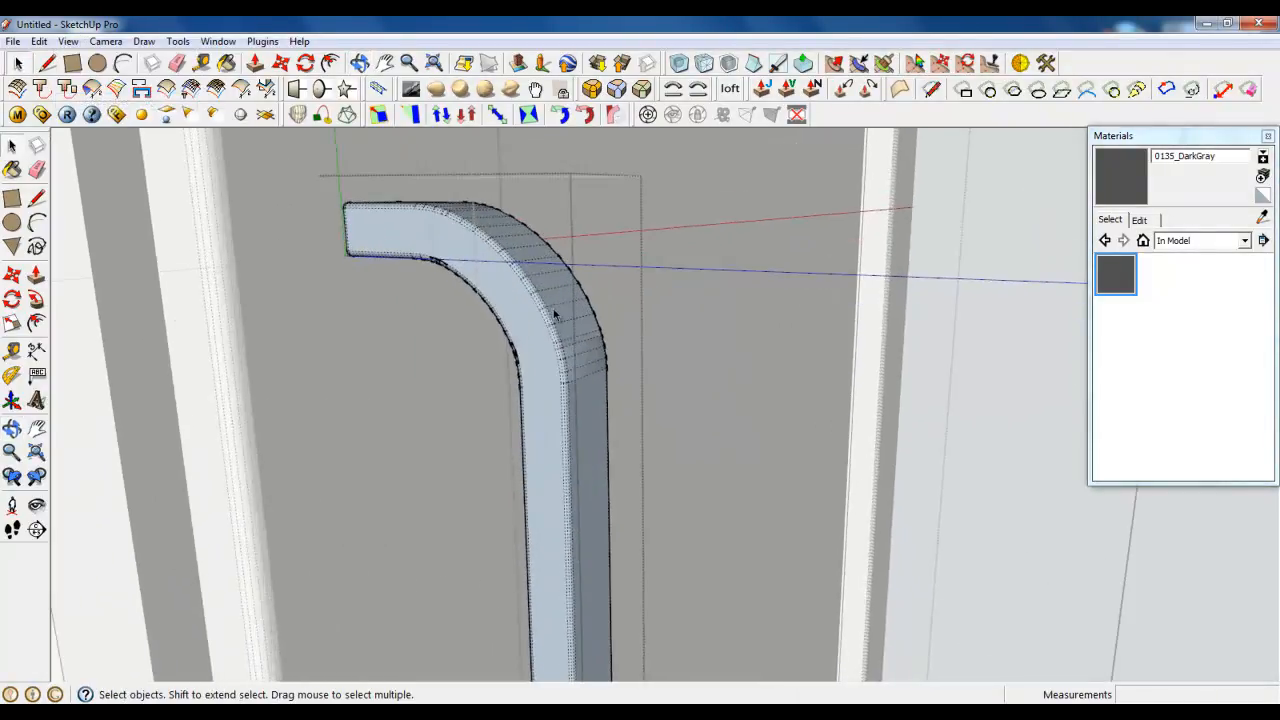
middle_drag(446, 344, 413, 283)
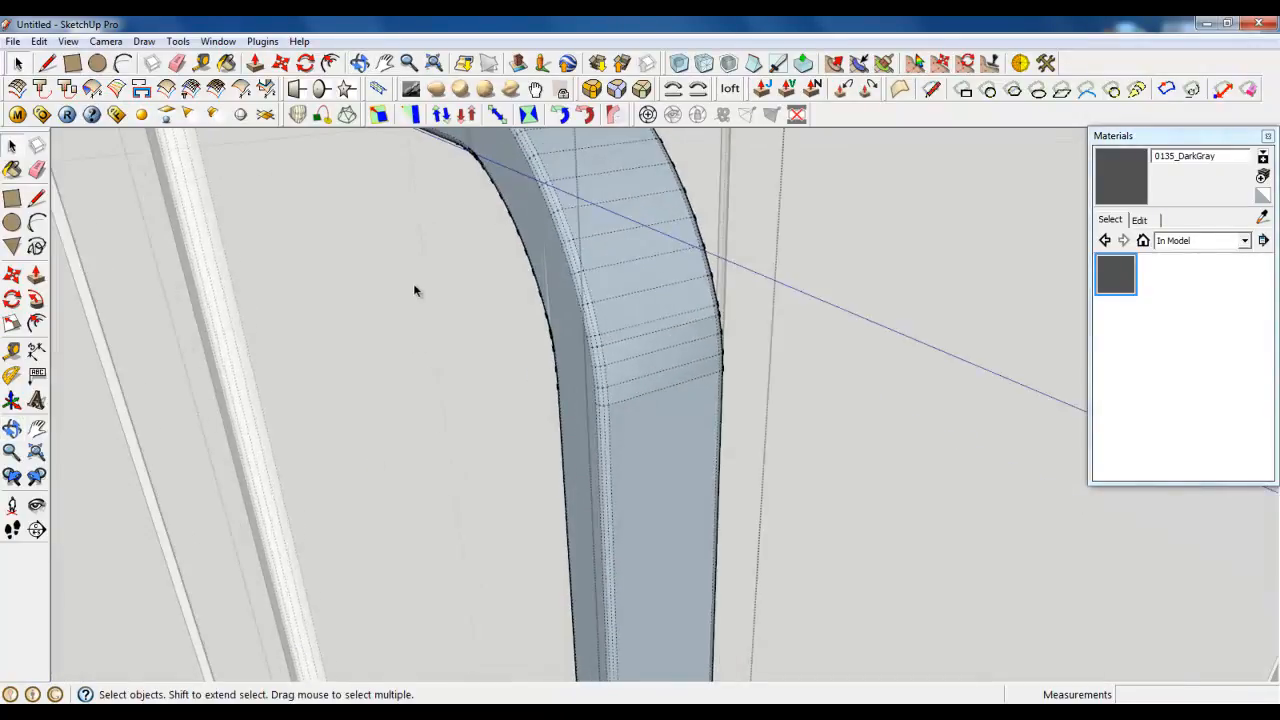
scroll(413, 283, down, 3)
Step: Close the open handle and door leaf groups and turn off the hidden geometry display
right_click(411, 278)
click(426, 294)
click(428, 296)
right_click(278, 373)
click(306, 380)
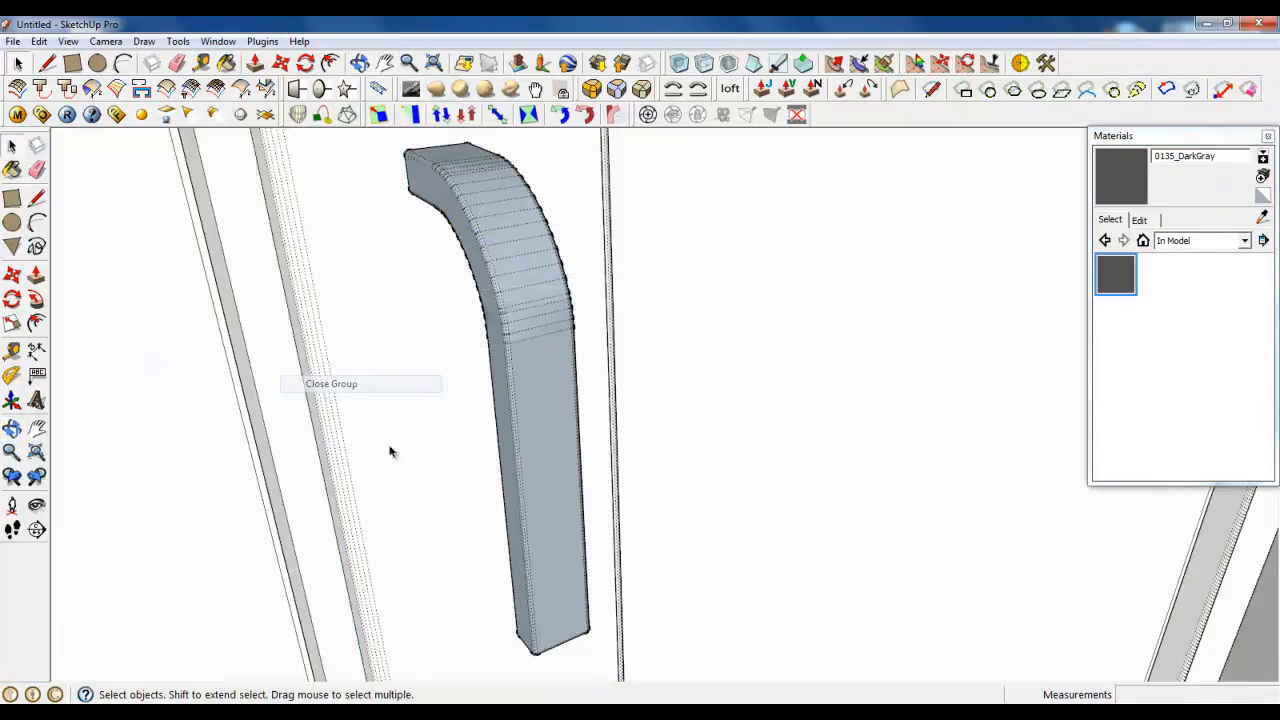
scroll(518, 620, down, 5)
scroll(518, 620, down, 5)
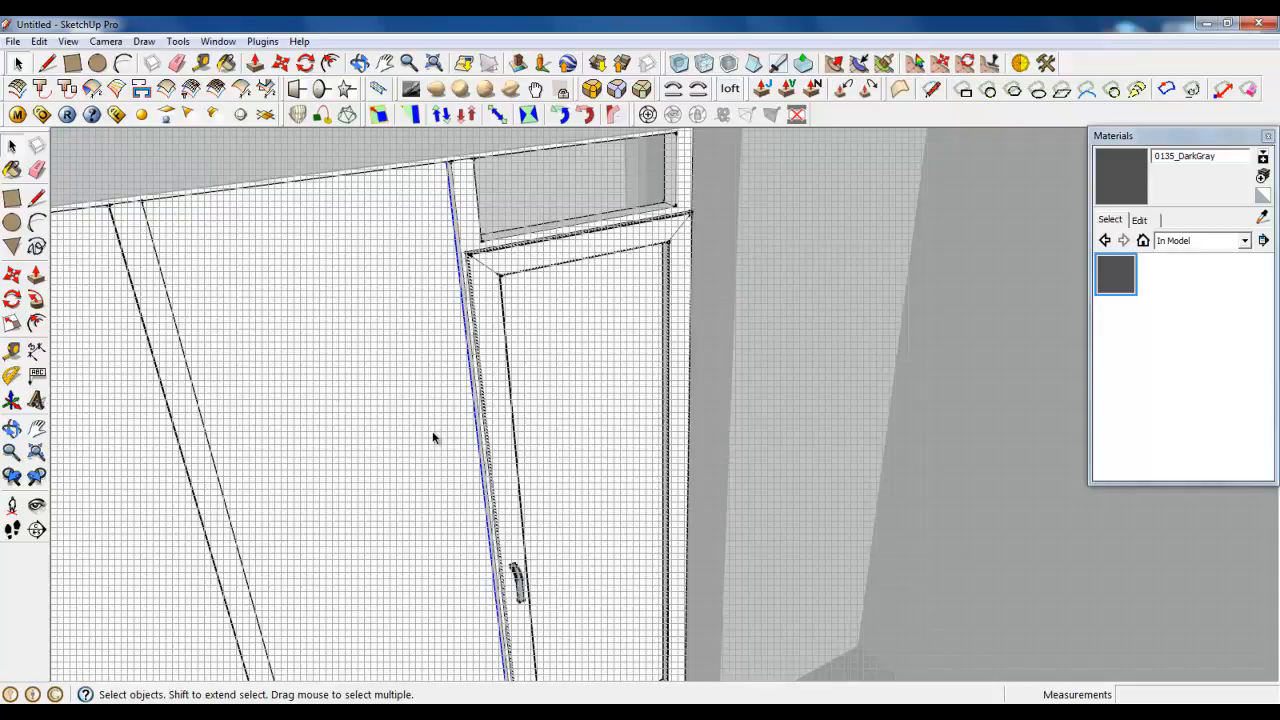
click(68, 41)
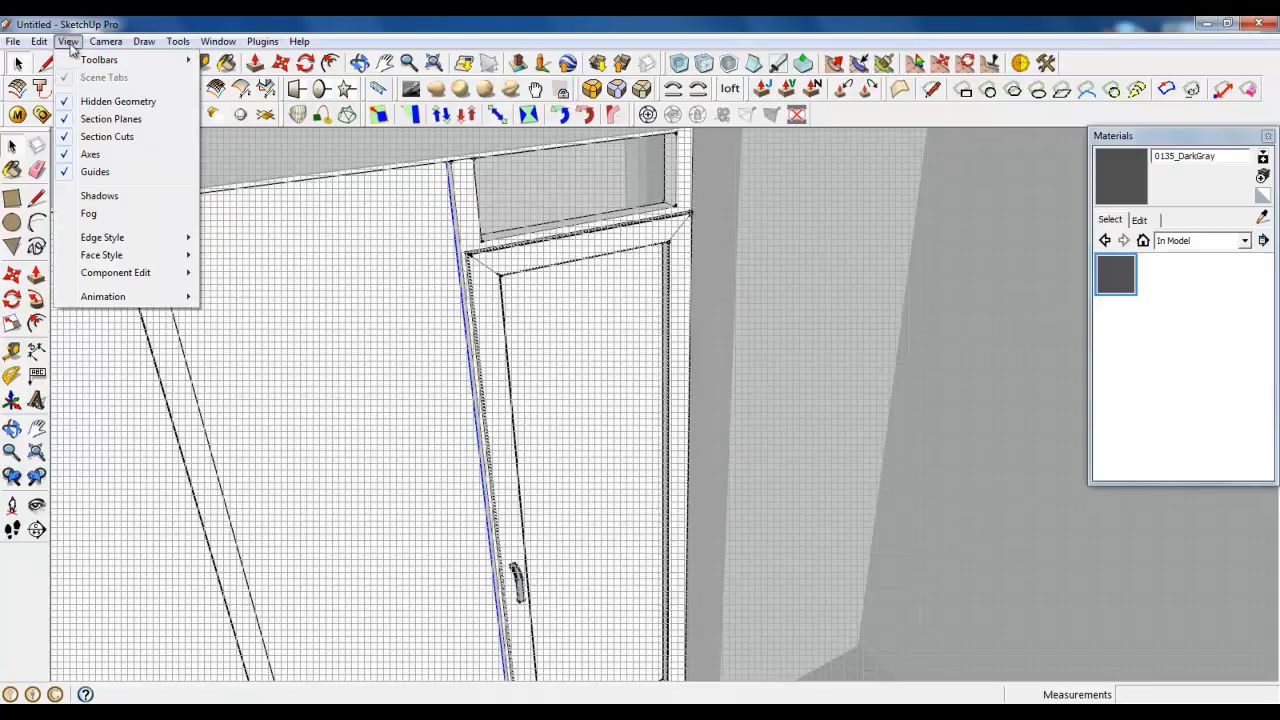
click(112, 103)
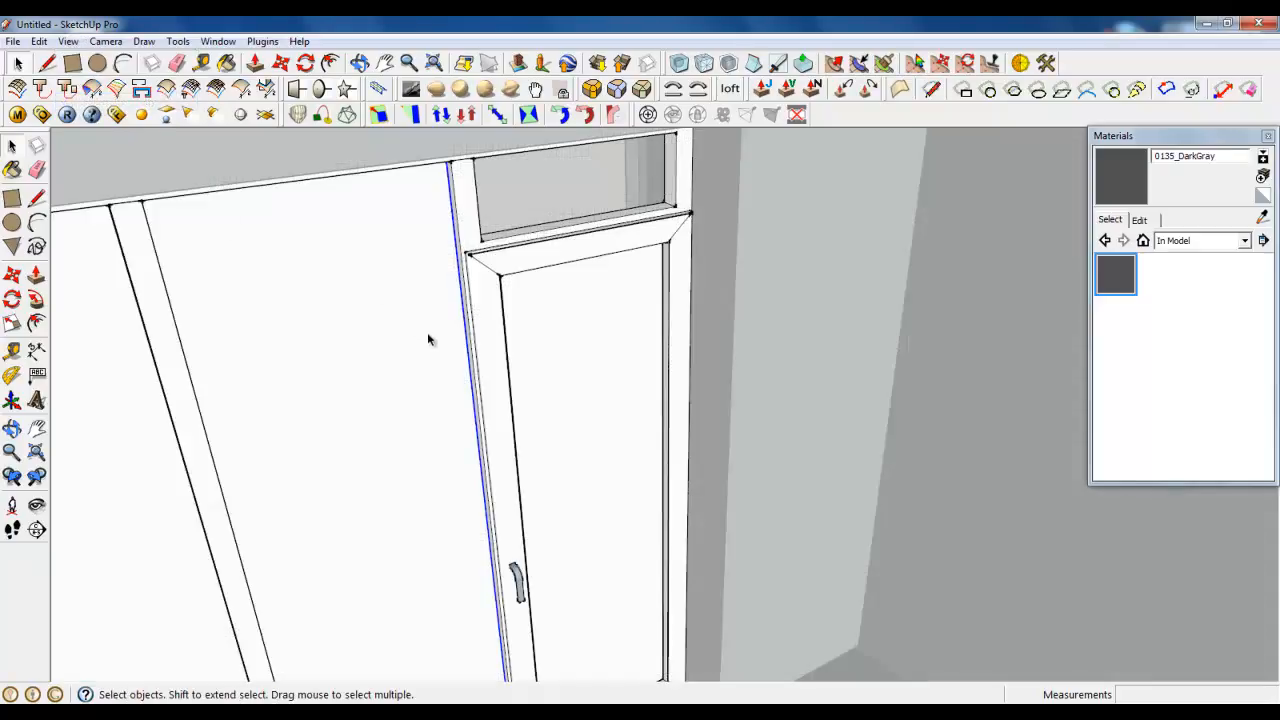
Step: Examine the door leaf and its handle within the glazed opening and the surrounding room
scroll(428, 336, down, 10)
middle_drag(428, 336, 630, 452)
scroll(626, 460, up, 7)
middle_drag(581, 535, 614, 631)
scroll(543, 333, down, 5)
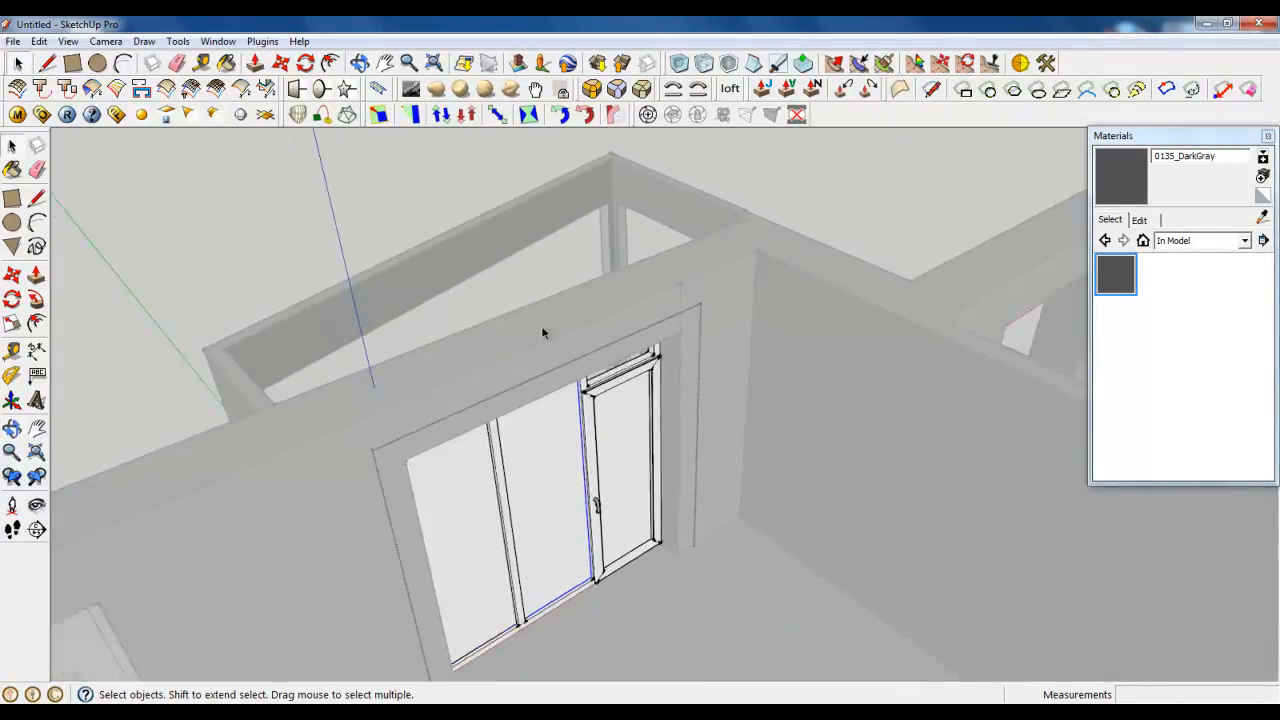
scroll(543, 333, down, 3)
middle_drag(530, 387, 578, 348)
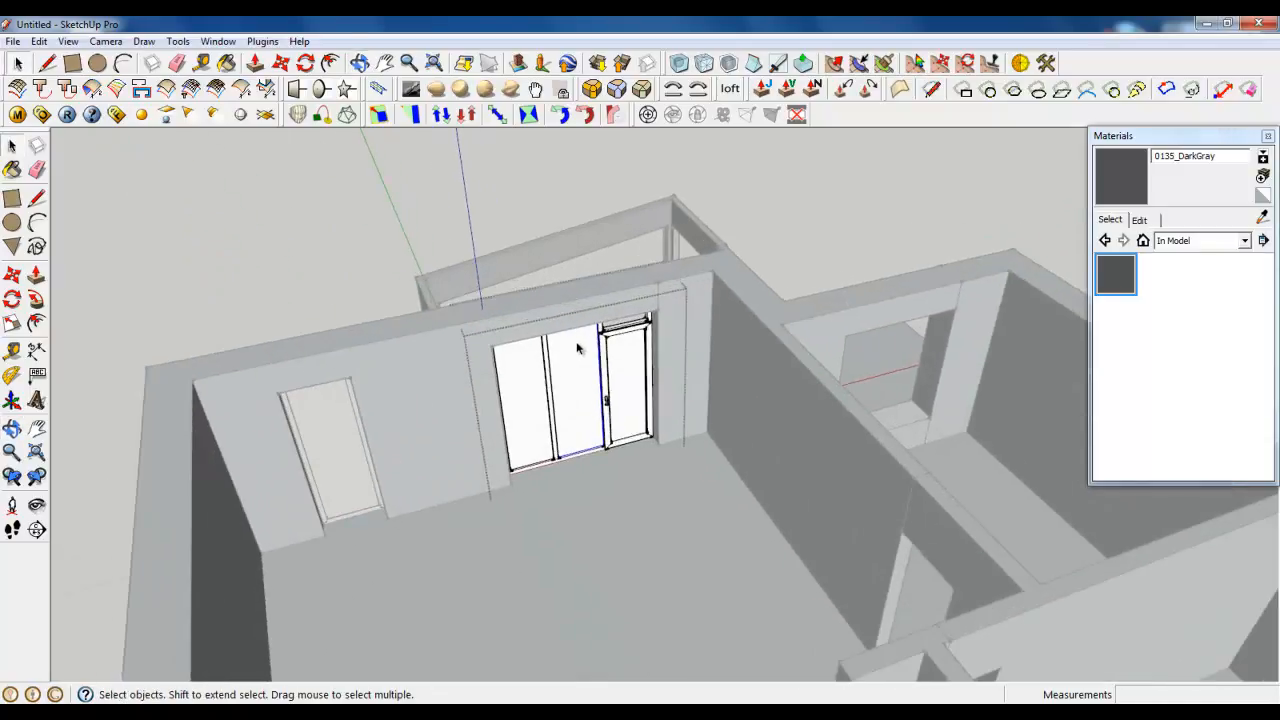
scroll(577, 347, up, 6)
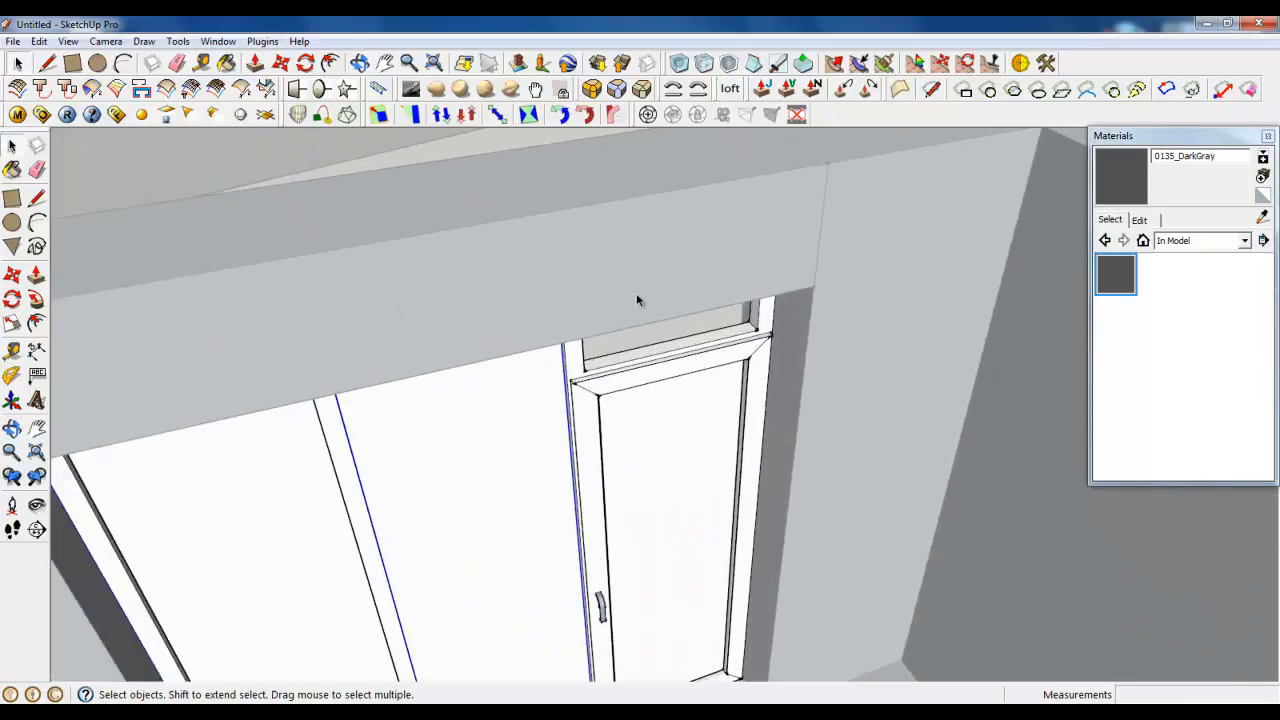
middle_drag(636, 293, 753, 177)
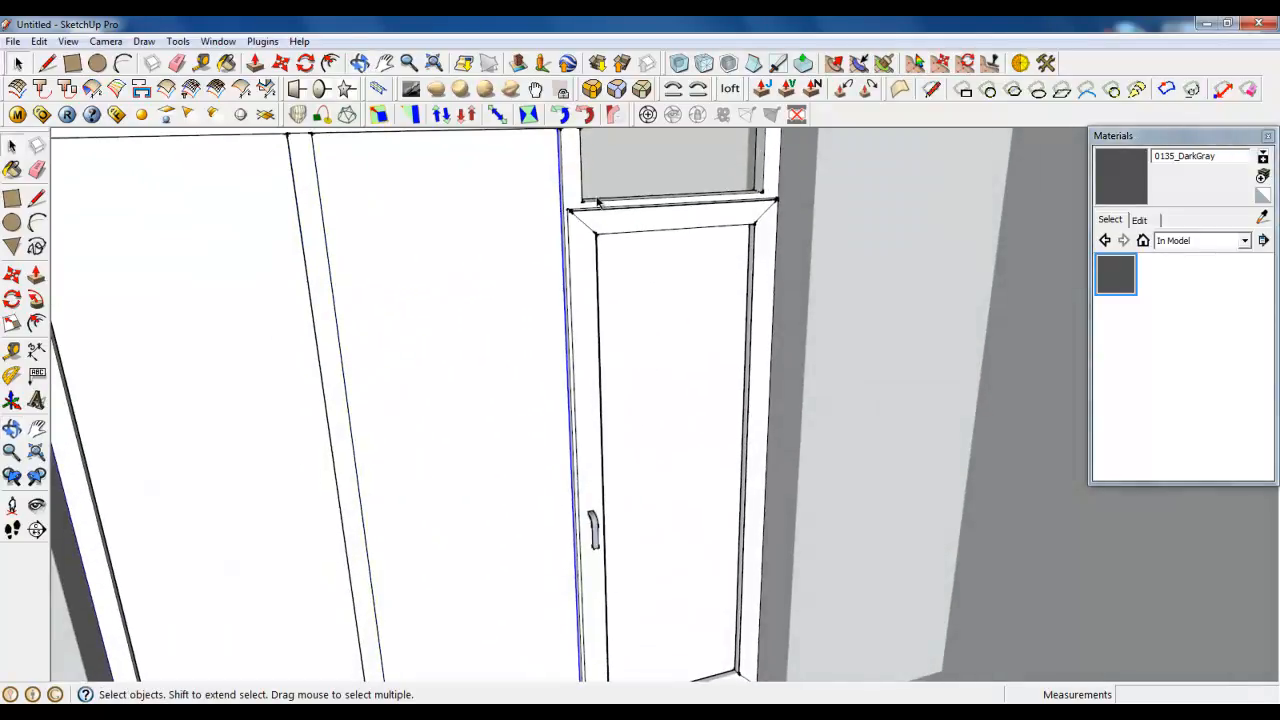
Step: Select the front inner edges of the fixed frame around both tall panes and the small opening above the door
scroll(660, 418, down, 4)
scroll(508, 651, up, 8)
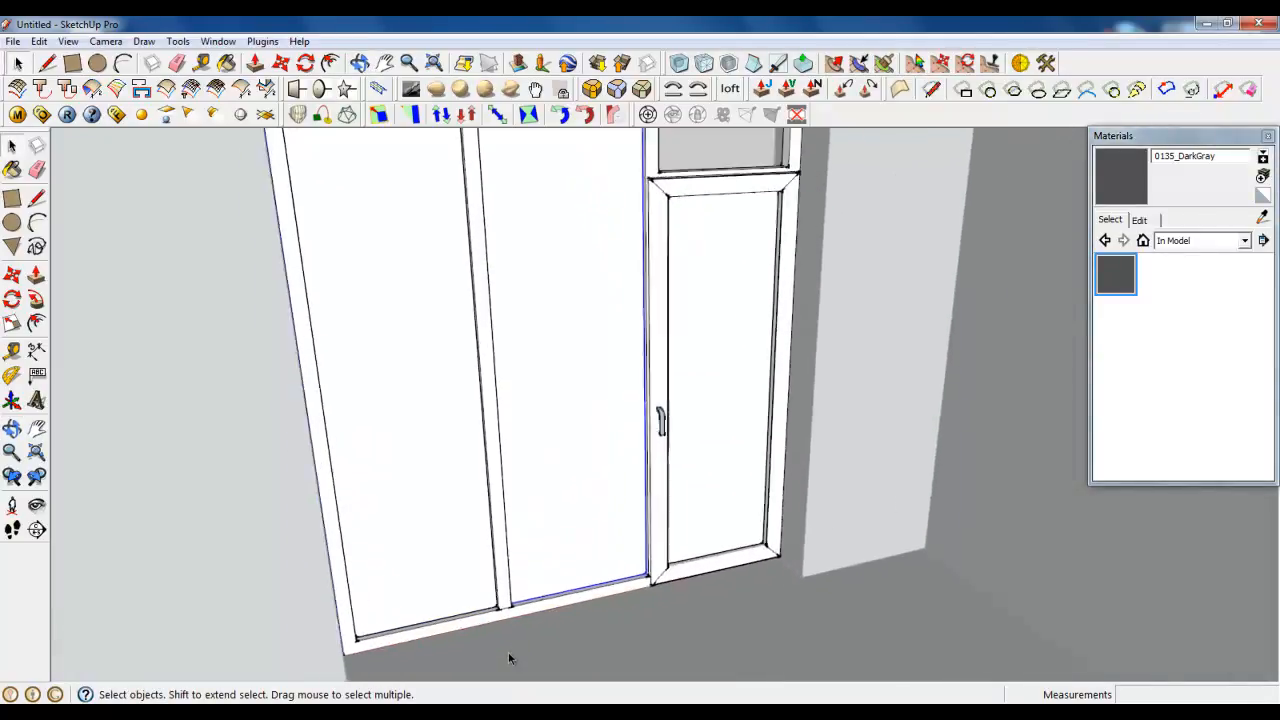
scroll(258, 620, up, 1)
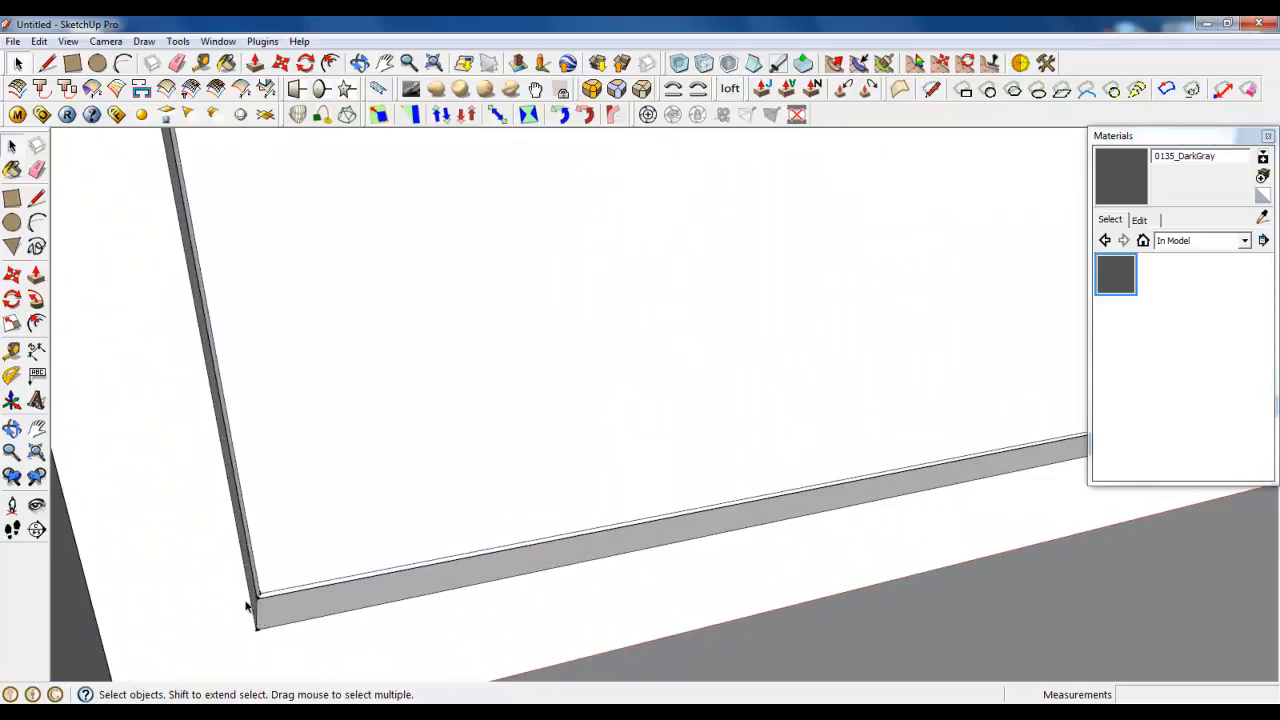
scroll(265, 635, down, 3)
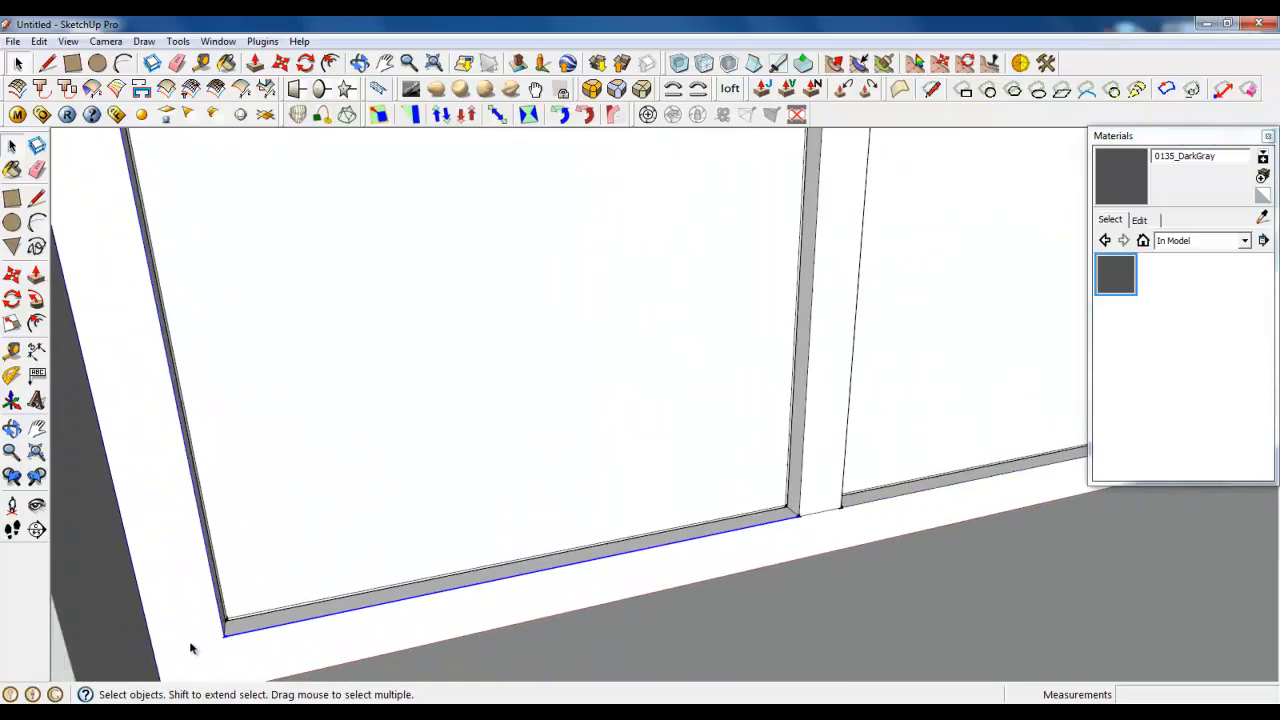
scroll(694, 443, up, 3)
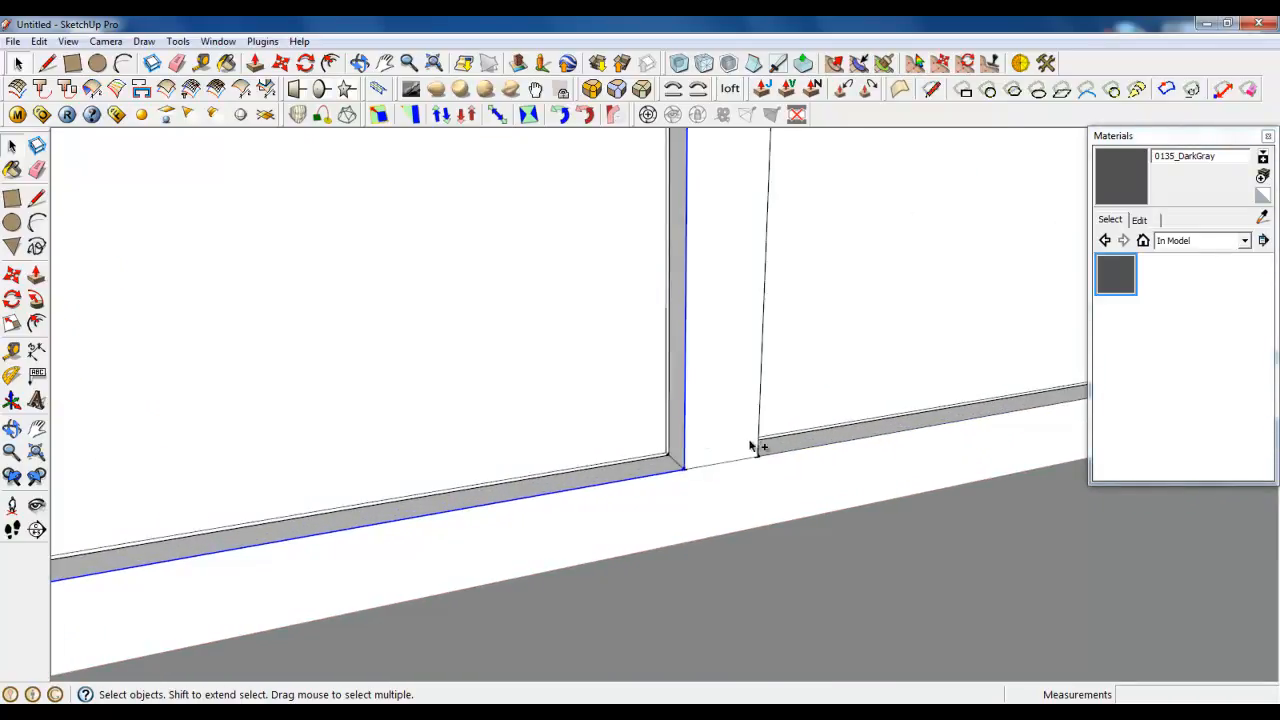
scroll(263, 629, down, 8)
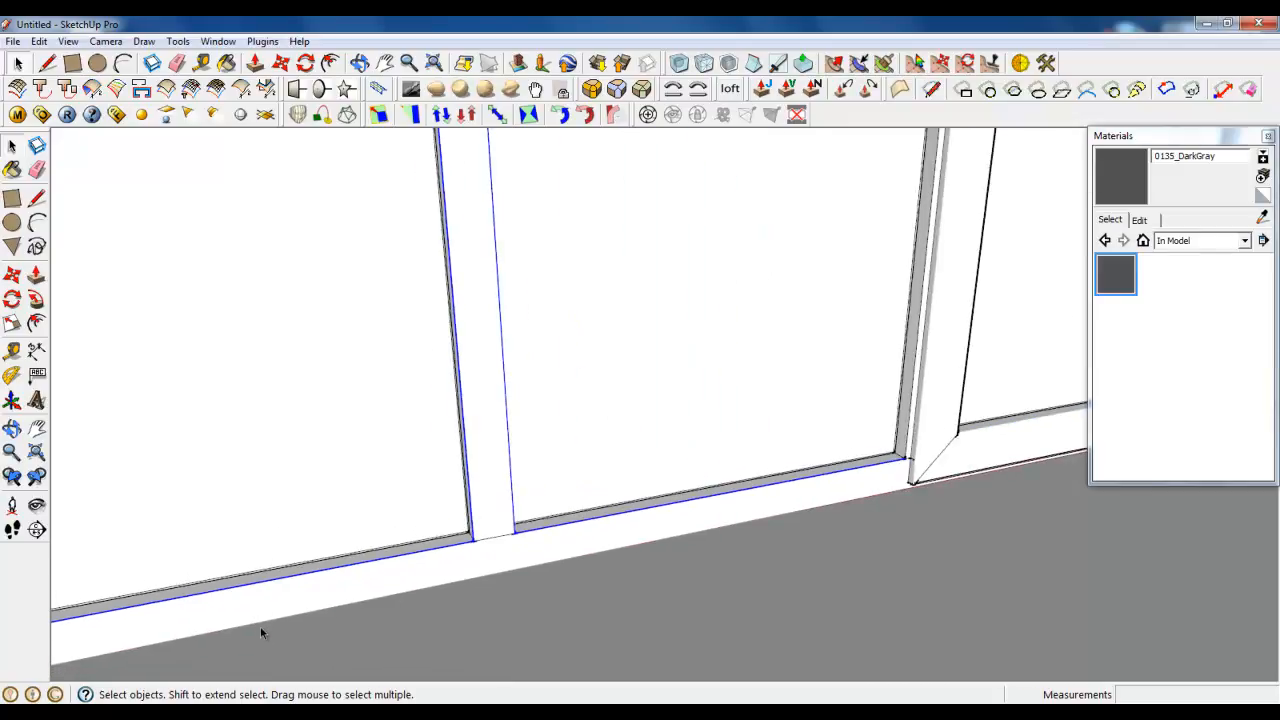
scroll(376, 212, up, 5)
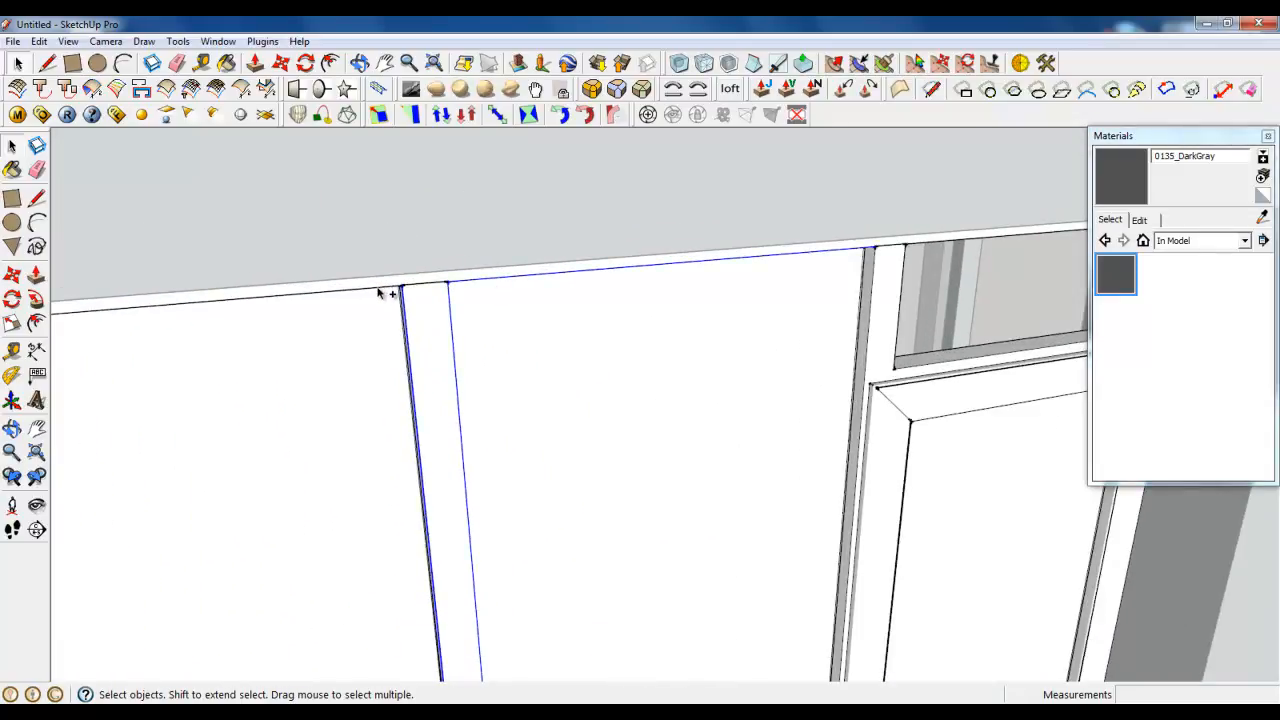
scroll(383, 296, down, 3)
scroll(645, 303, up, 3)
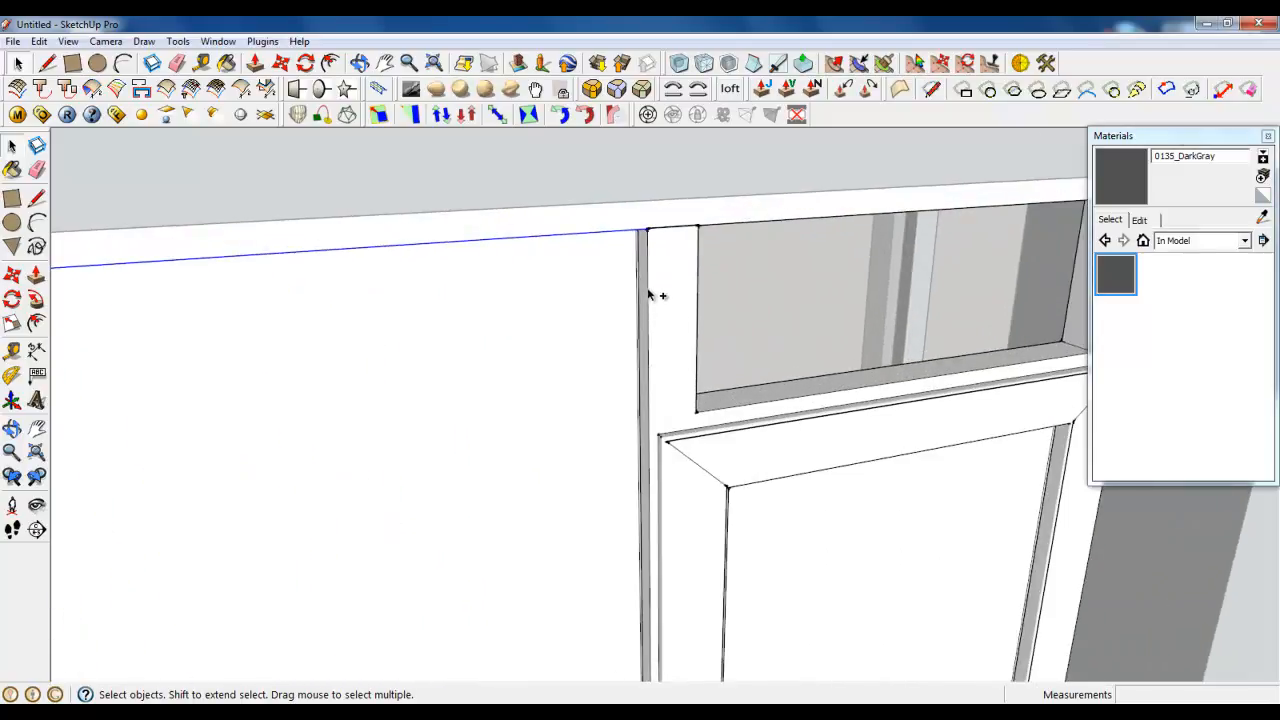
shift+click(648, 293)
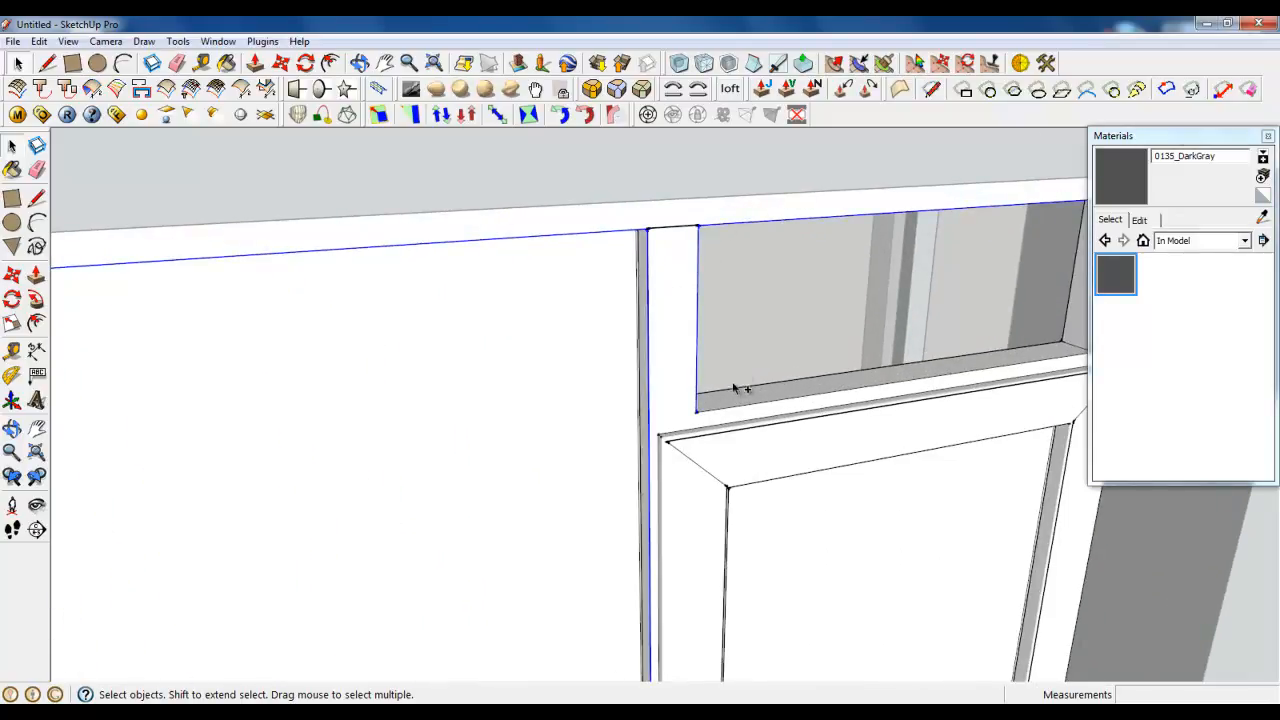
ctrl+click(733, 406)
ctrl+scroll(504, 405, down, 3)
ctrl+scroll(908, 329, up, 5)
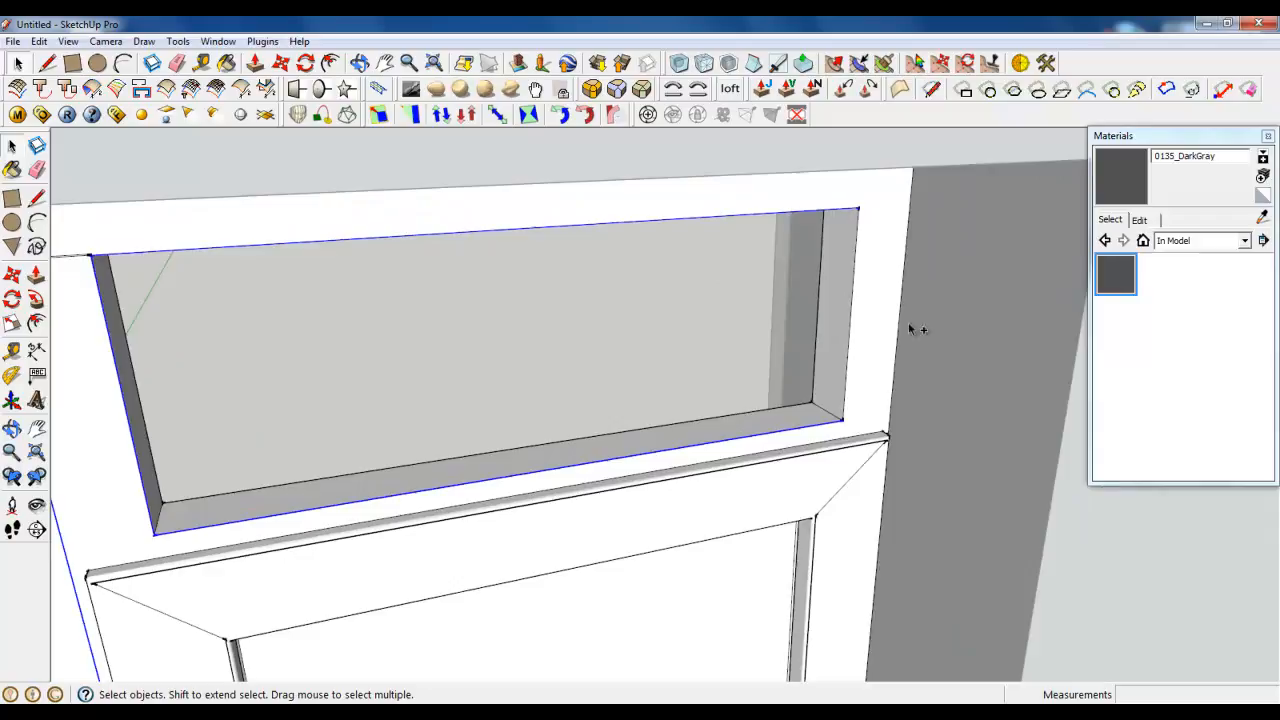
ctrl+click(852, 320)
Step: Round the selected frame edges with Round Corner at a 4.6 mm offset and 5 segments
scroll(852, 314, down, 6)
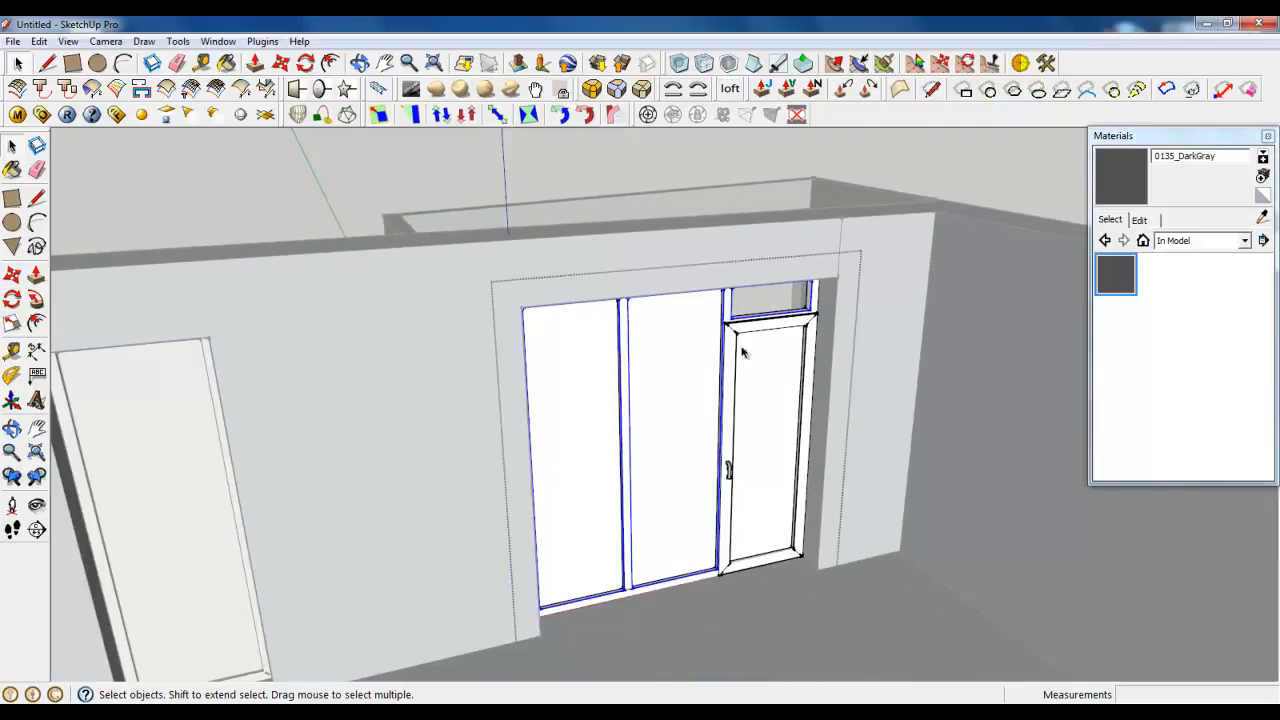
scroll(612, 447, up, 3)
click(591, 89)
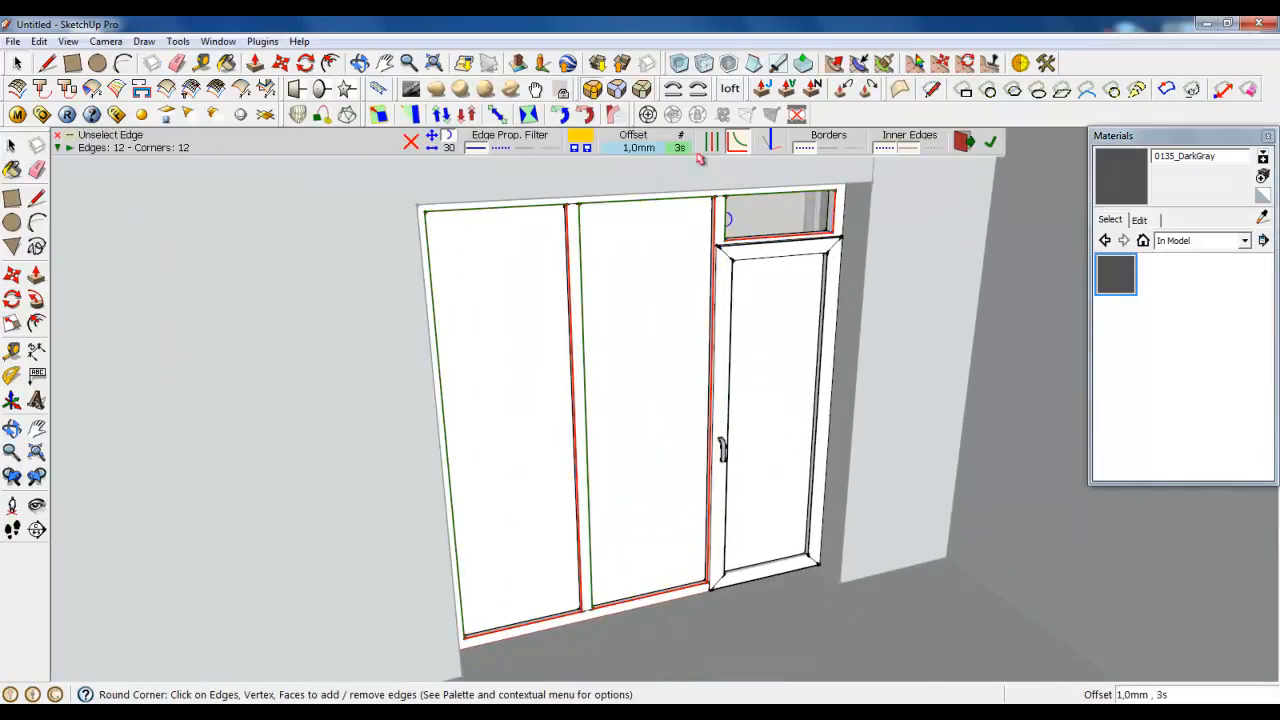
click(638, 147)
click(647, 303)
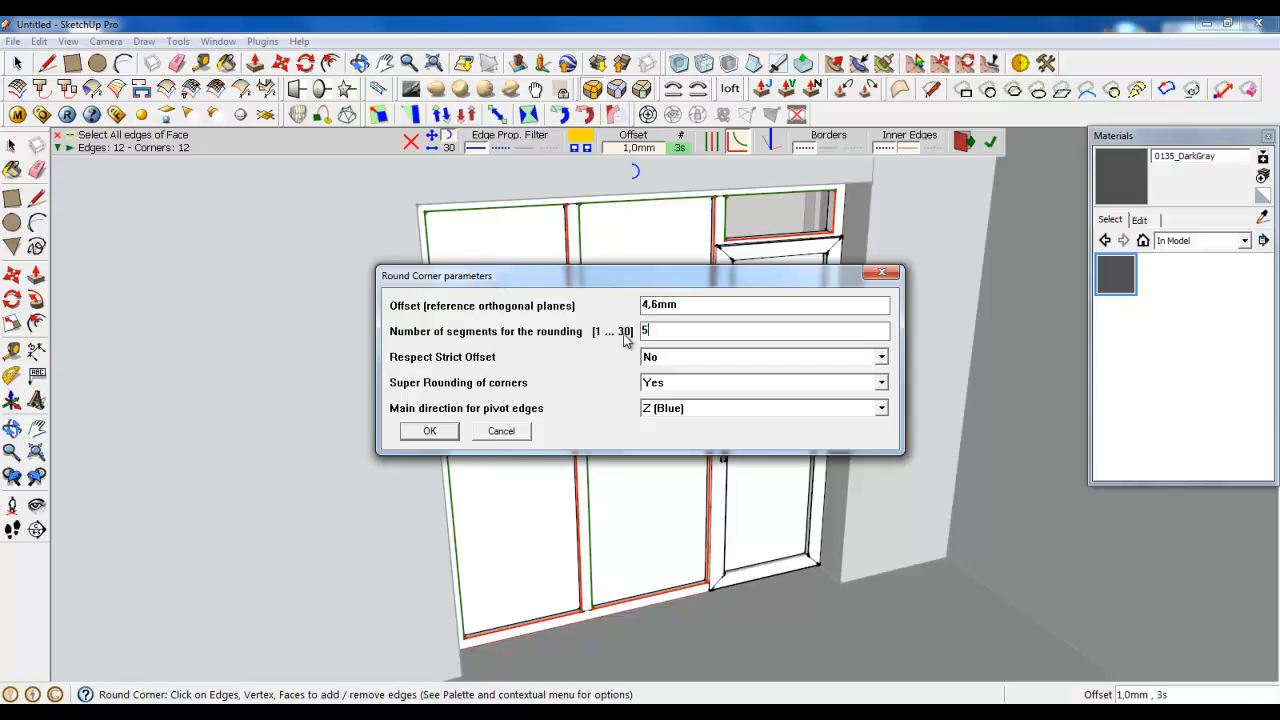
click(450, 438)
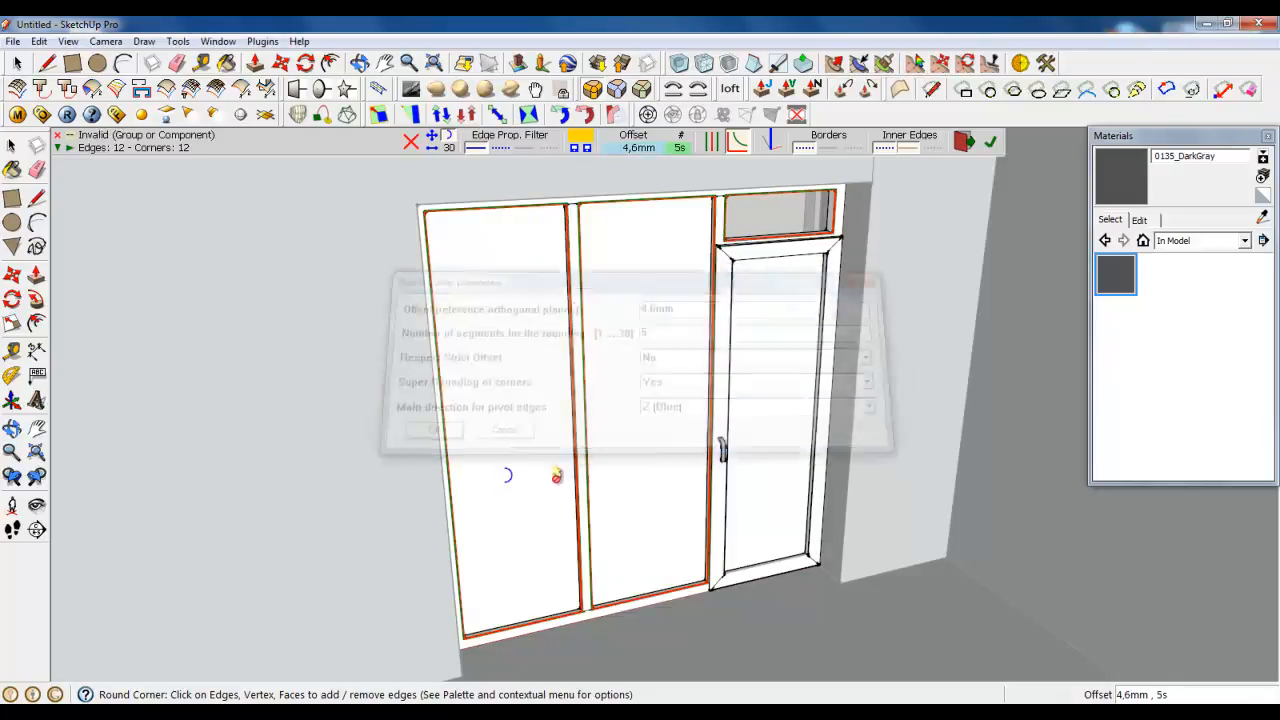
click(988, 145)
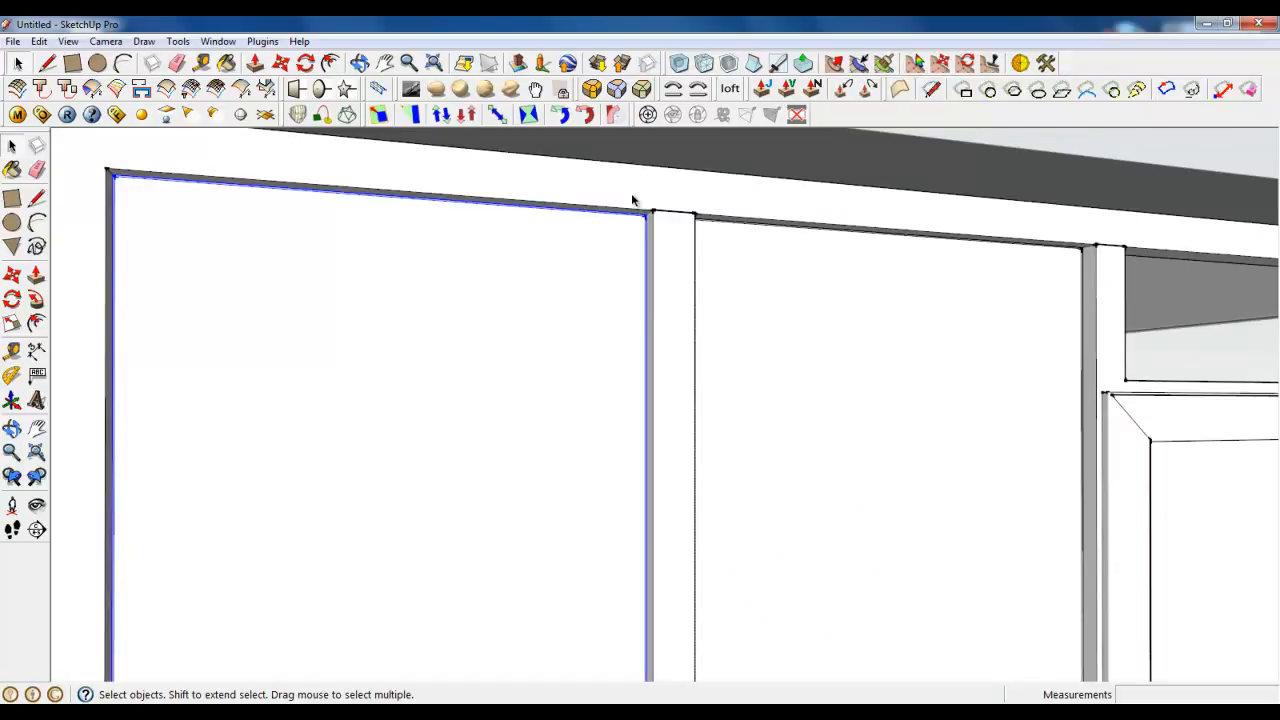
Step: Push the raised face at one mullion joint inside the frame in by 0.8 mm, flush with the adjoining surface
scroll(1085, 240, up, 5)
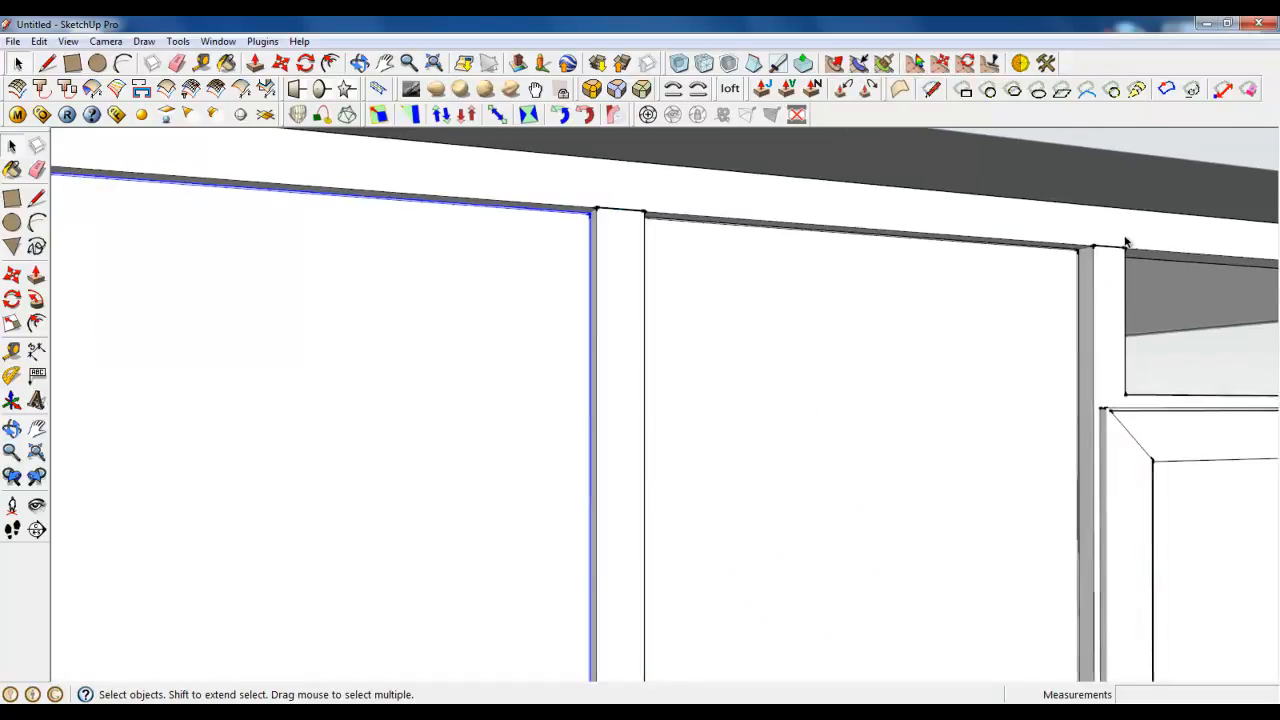
middle_drag(665, 236, 1020, 300)
click(354, 333)
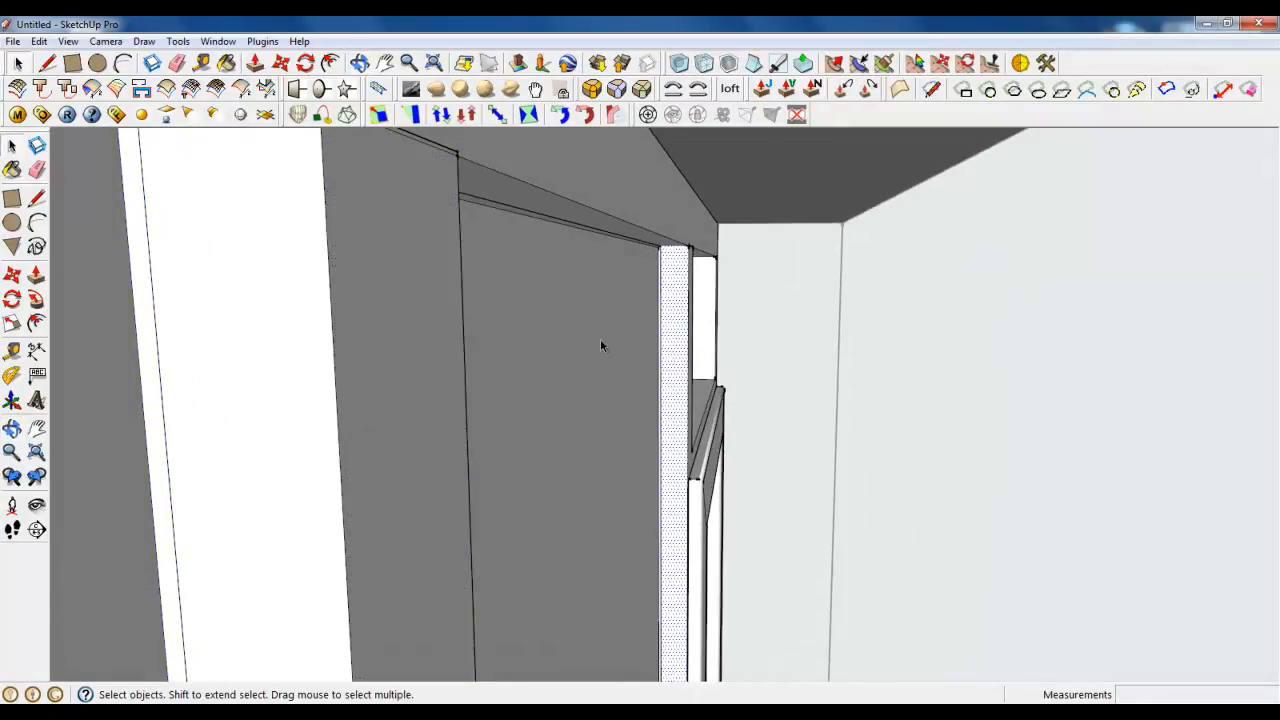
middle_drag(600, 346, 629, 212)
scroll(590, 195, up, 2)
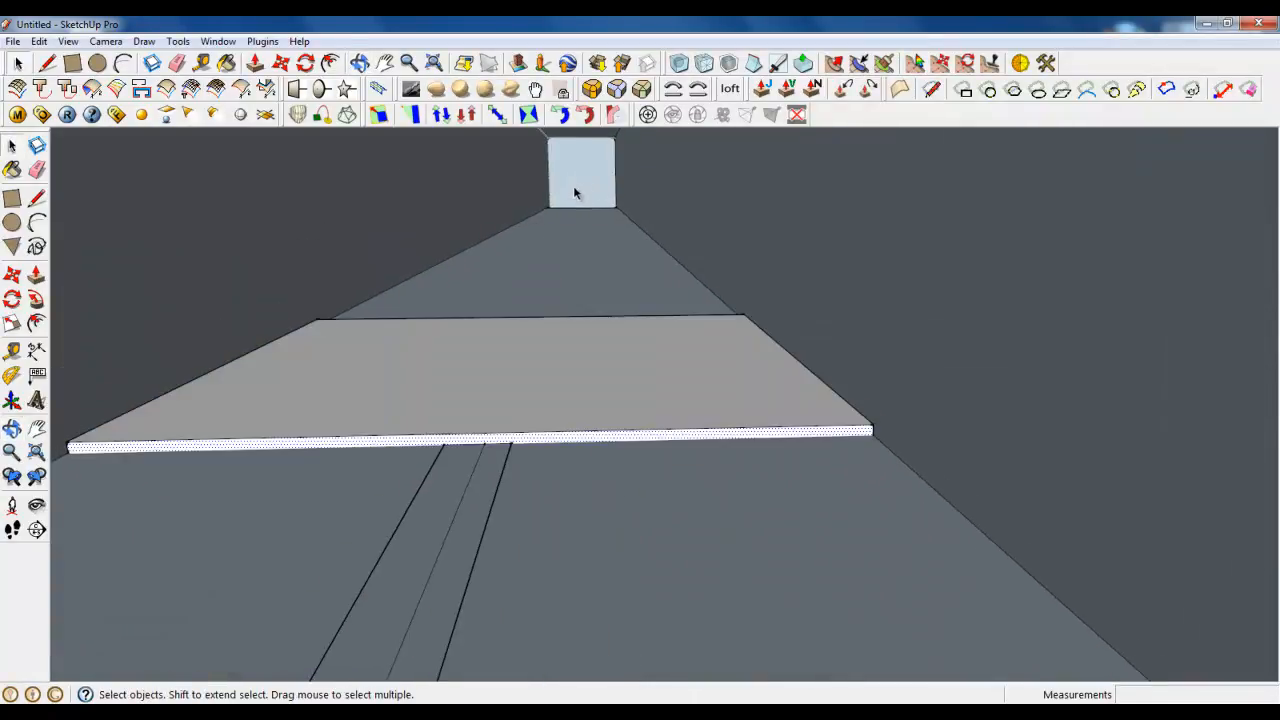
key(p)
click(866, 436)
click(868, 437)
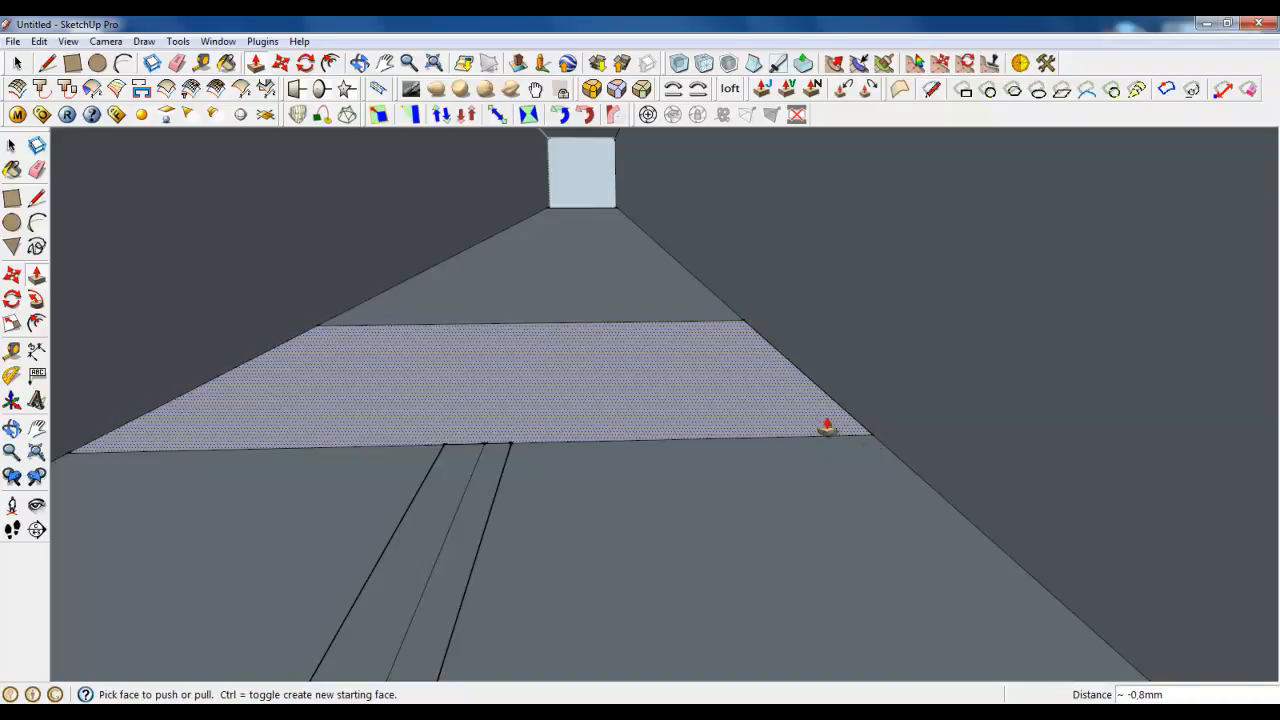
scroll(743, 346, down, 3)
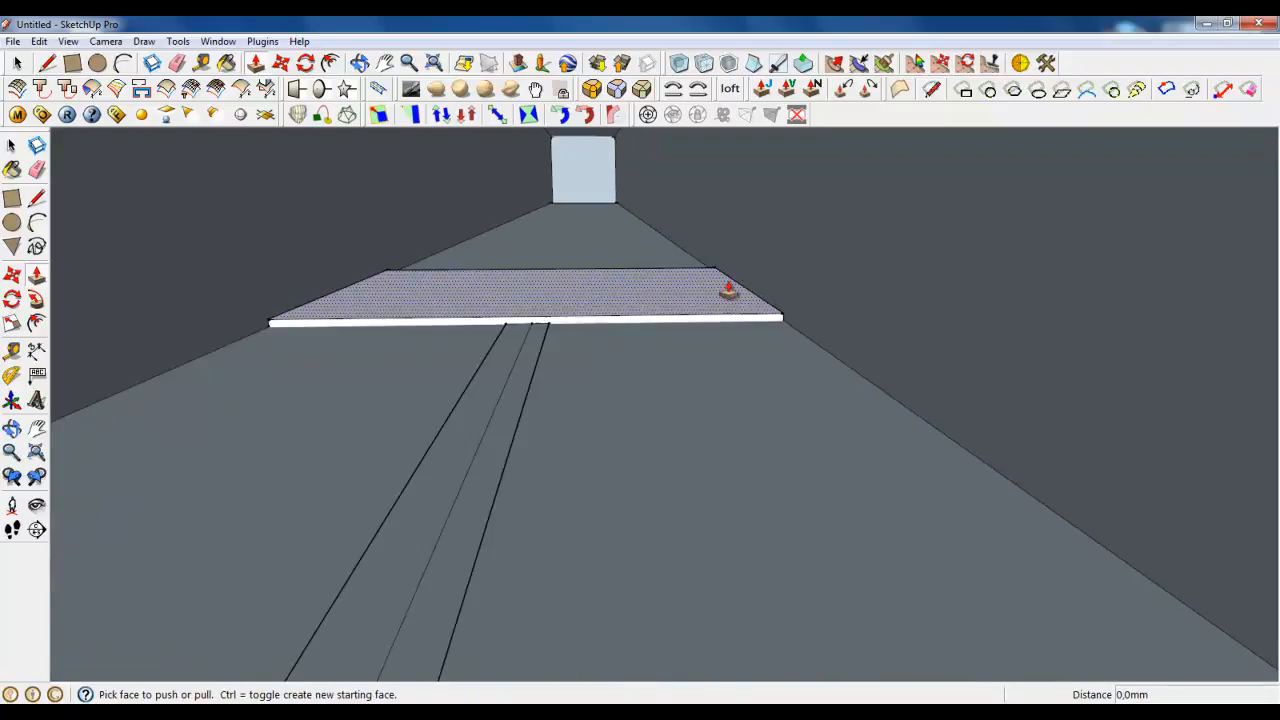
middle_drag(723, 286, 663, 234)
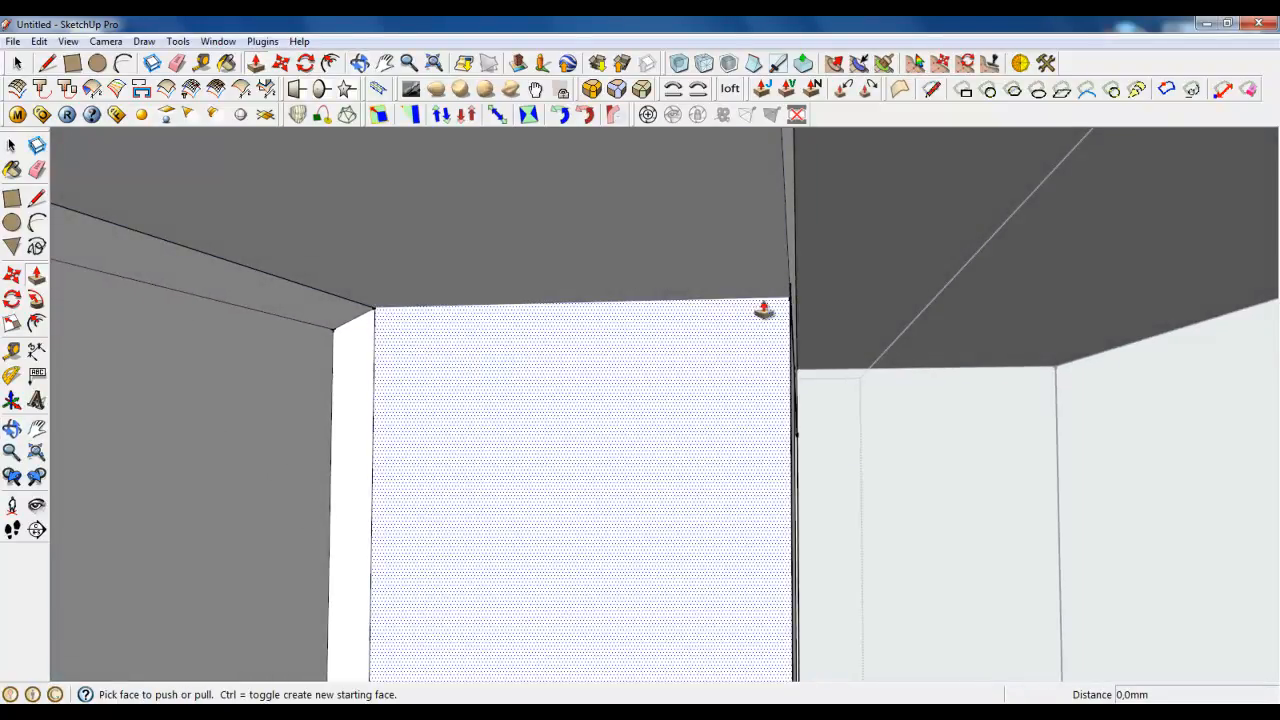
middle_drag(489, 314, 755, 340)
click(734, 287)
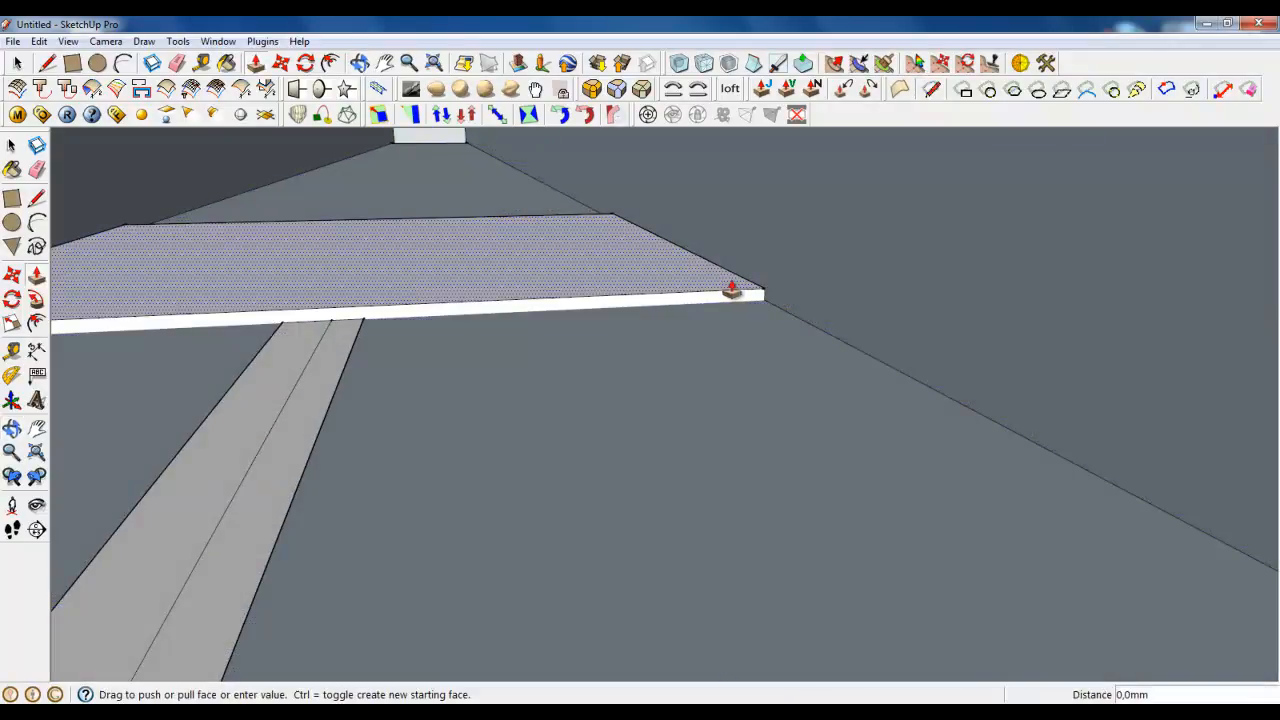
click(766, 304)
scroll(341, 213, down, 2)
scroll(341, 213, up, 3)
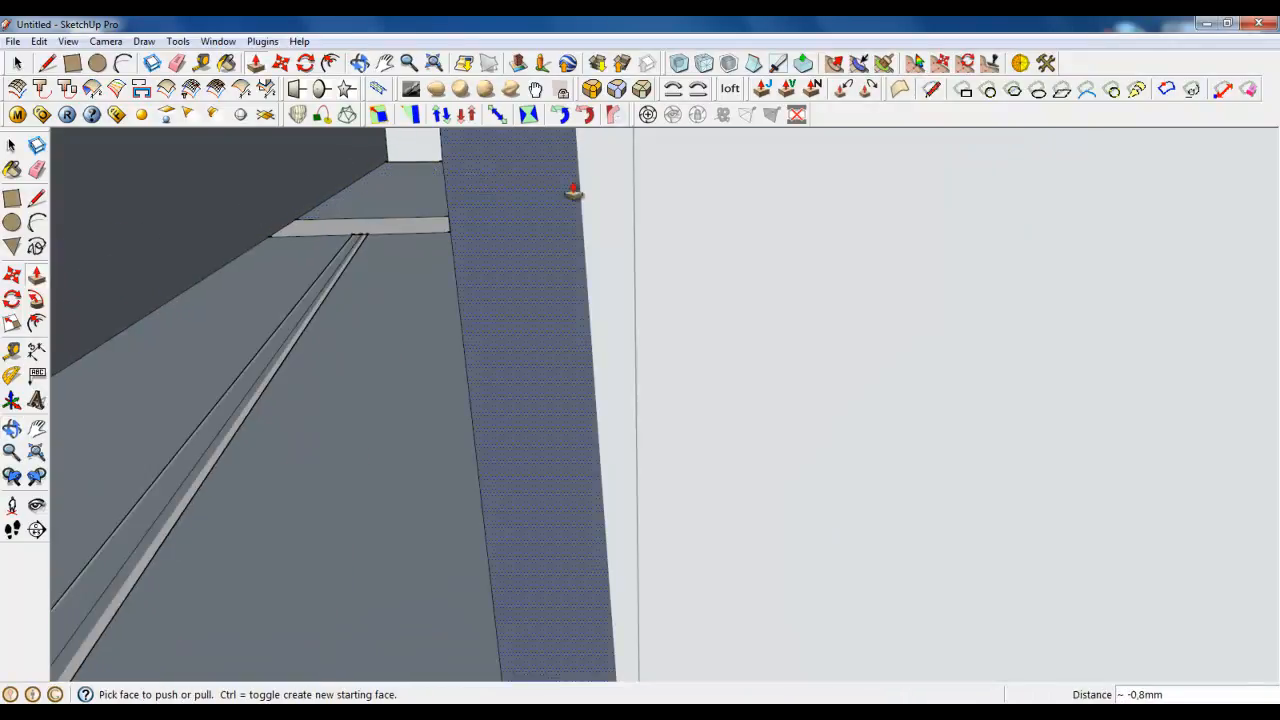
Step: Push the matching raised face at the other mullion joint in by 0.8 mm so it sits flush
scroll(586, 186, down, 3)
middle_drag(480, 279, 460, 241)
scroll(460, 241, down, 4)
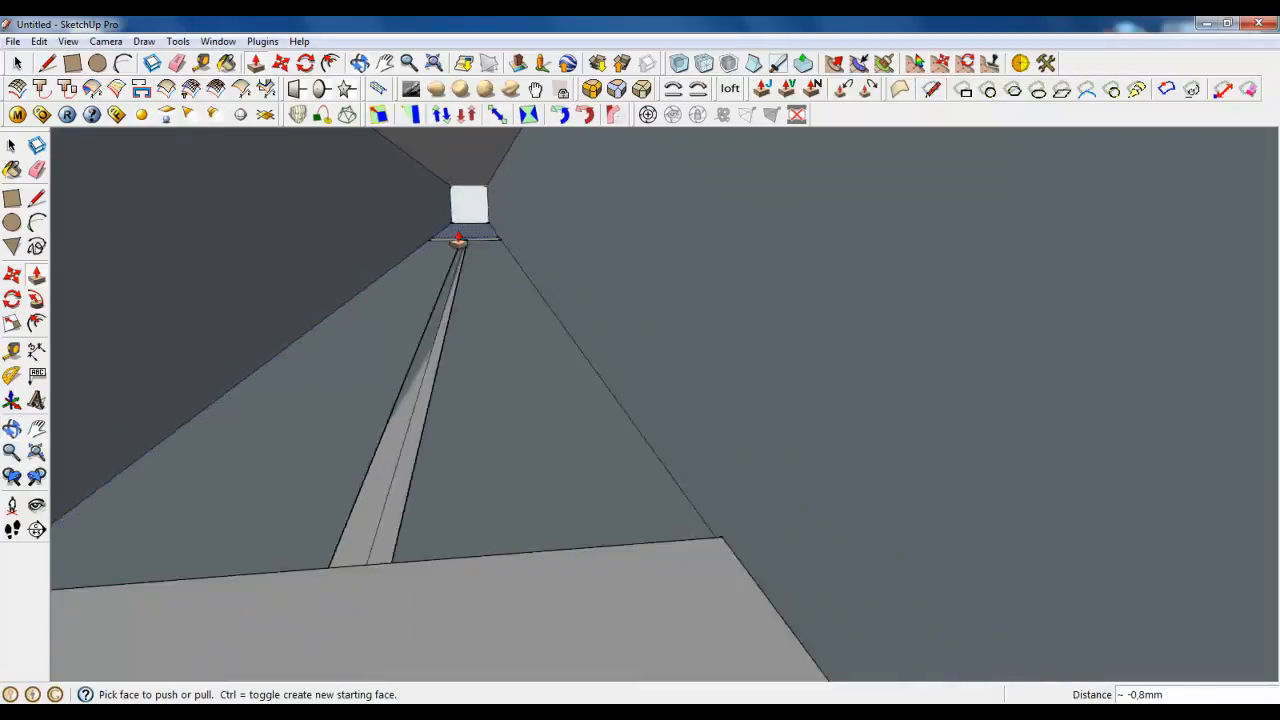
scroll(510, 281, up, 3)
click(510, 331)
click(528, 356)
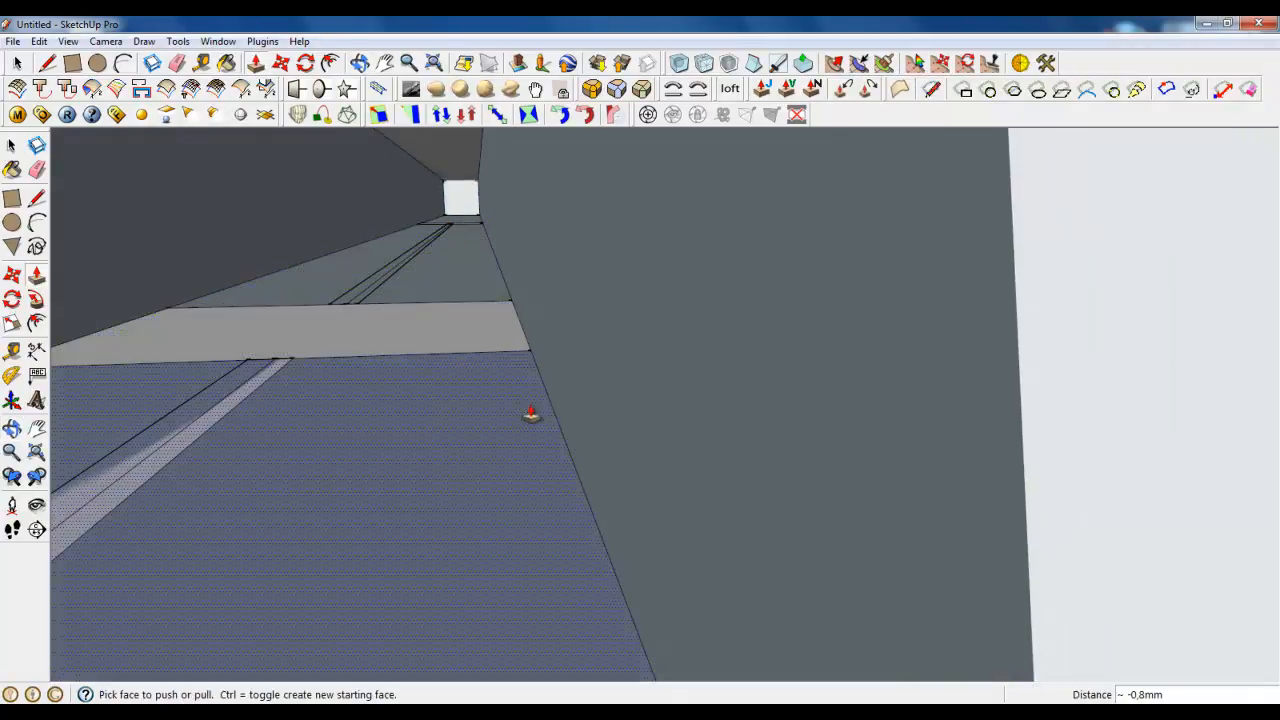
middle_drag(531, 414, 234, 354)
scroll(250, 231, down, 2)
click(18, 63)
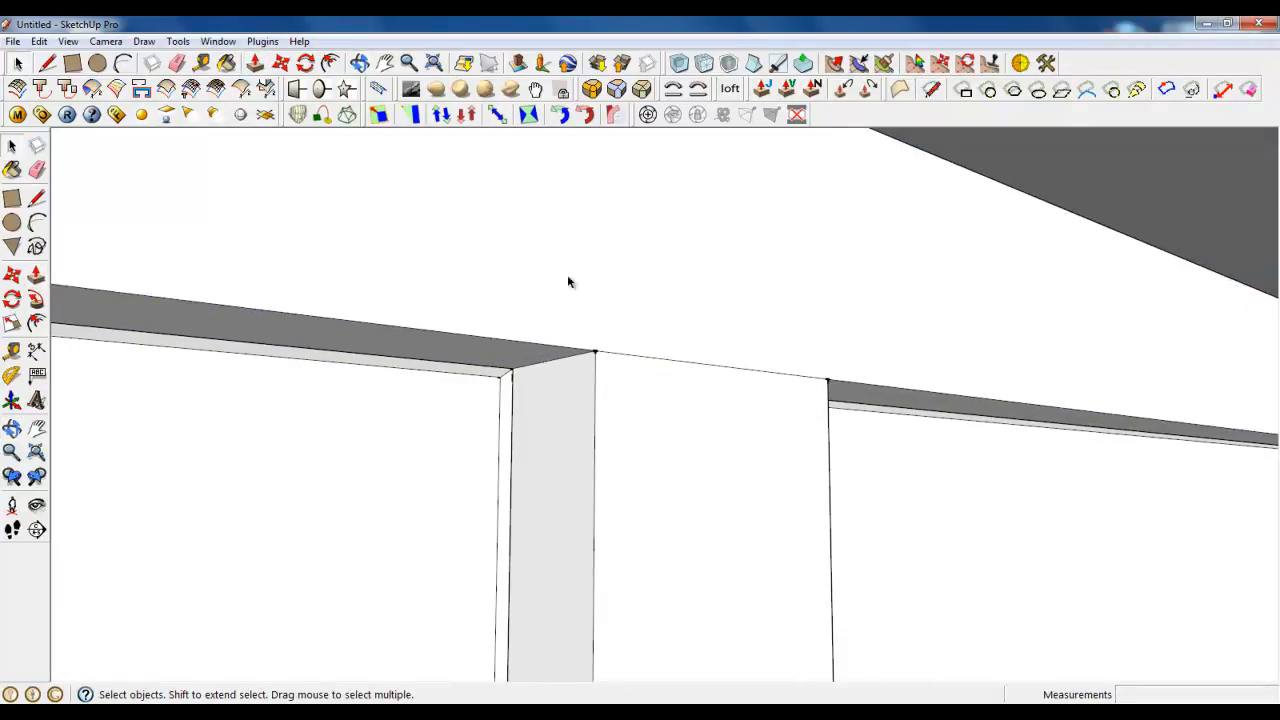
Step: Draw a diagonal mitre line across the frame's upper corner beside the tall pane farthest from the door, from inner to outer corner
scroll(414, 355, down, 2)
middle_drag(414, 355, 811, 363)
scroll(811, 363, down, 2)
middle_drag(600, 363, 760, 360)
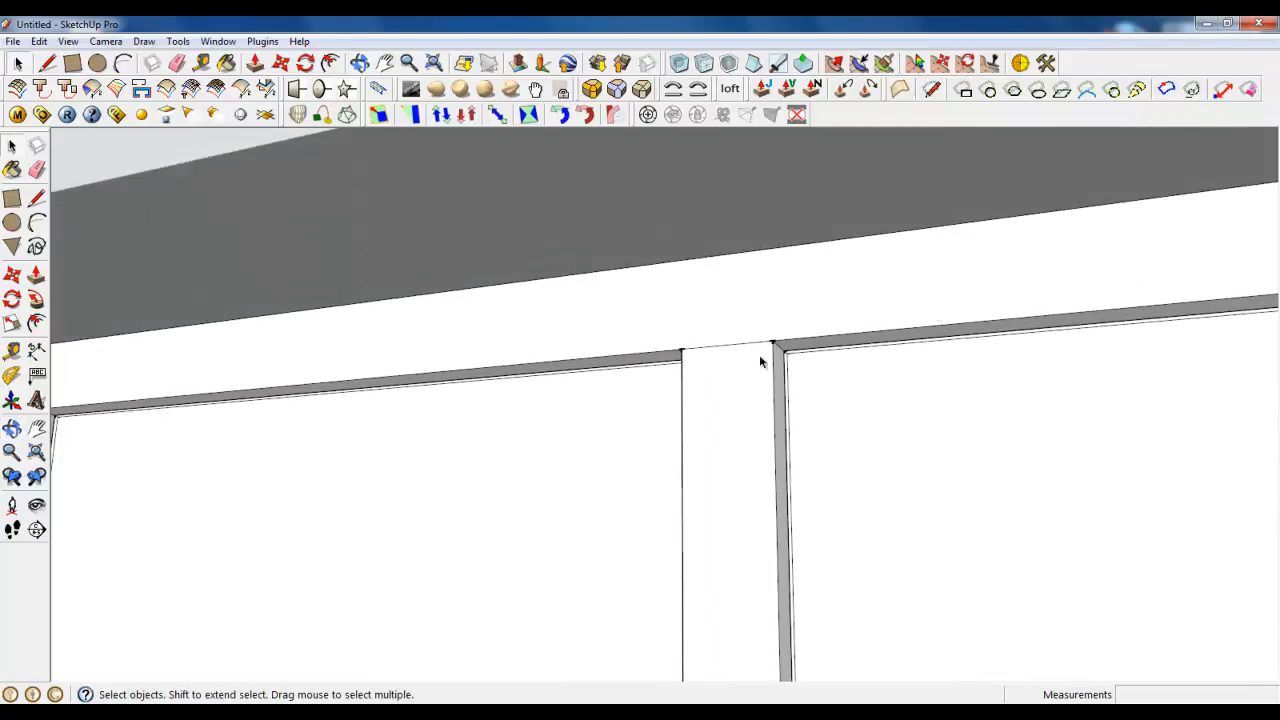
scroll(760, 360, down, 2)
scroll(353, 370, up, 2)
scroll(353, 358, up, 2)
key(l)
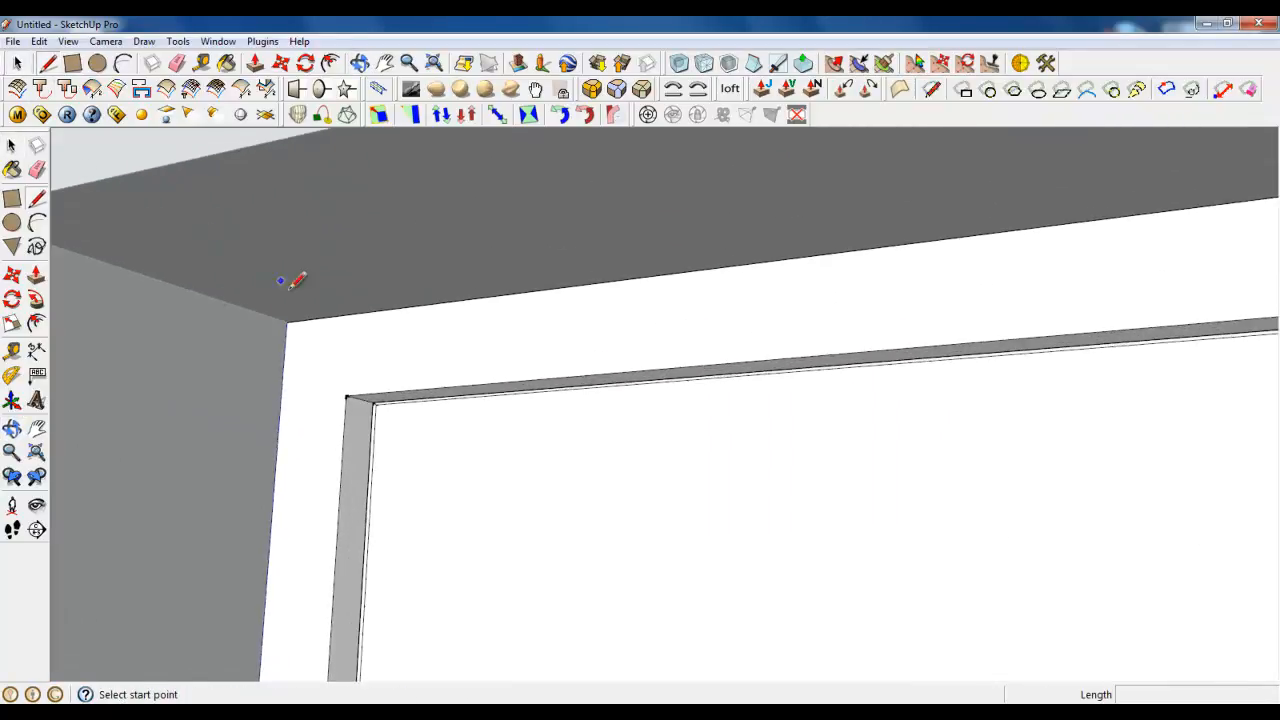
click(345, 395)
click(286, 322)
Step: Draw a diagonal mitre line about 85 mm long across the frame's upper corner above the door, from inner to outer corner
scroll(433, 330, down, 3)
middle_drag(433, 330, 571, 414)
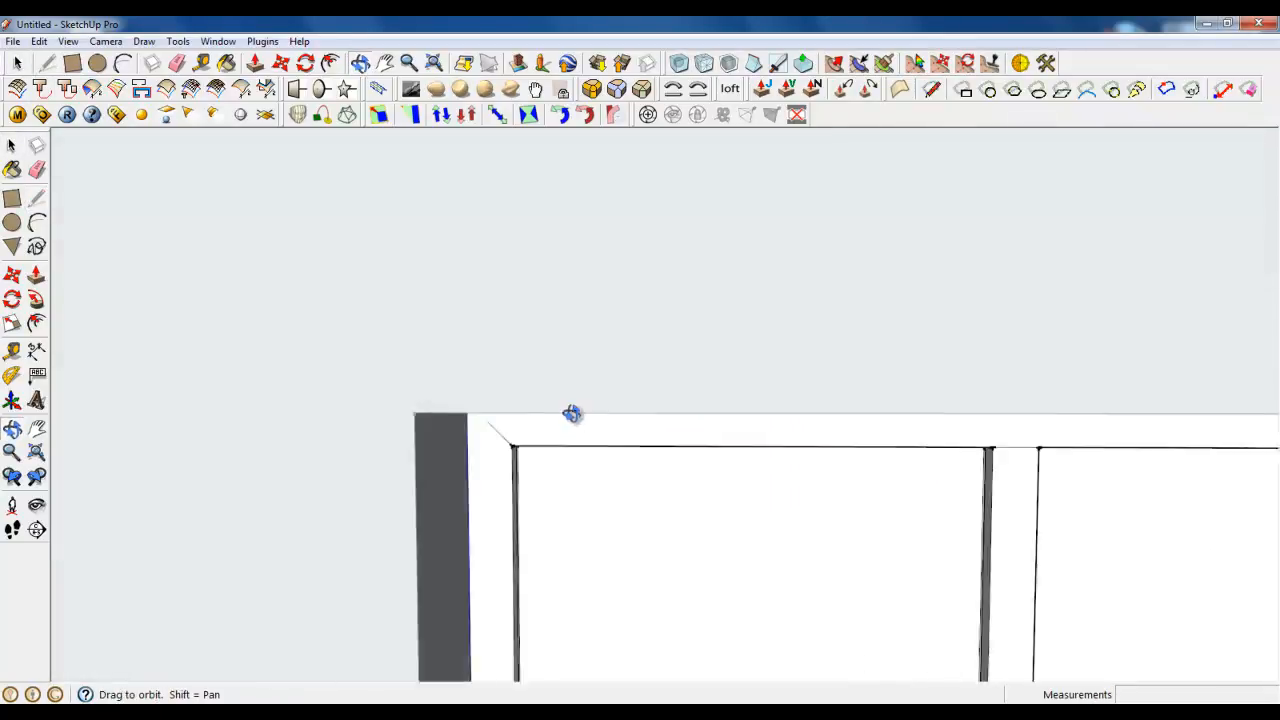
scroll(340, 260, down, 4)
scroll(723, 271, down, 3)
scroll(668, 275, up, 5)
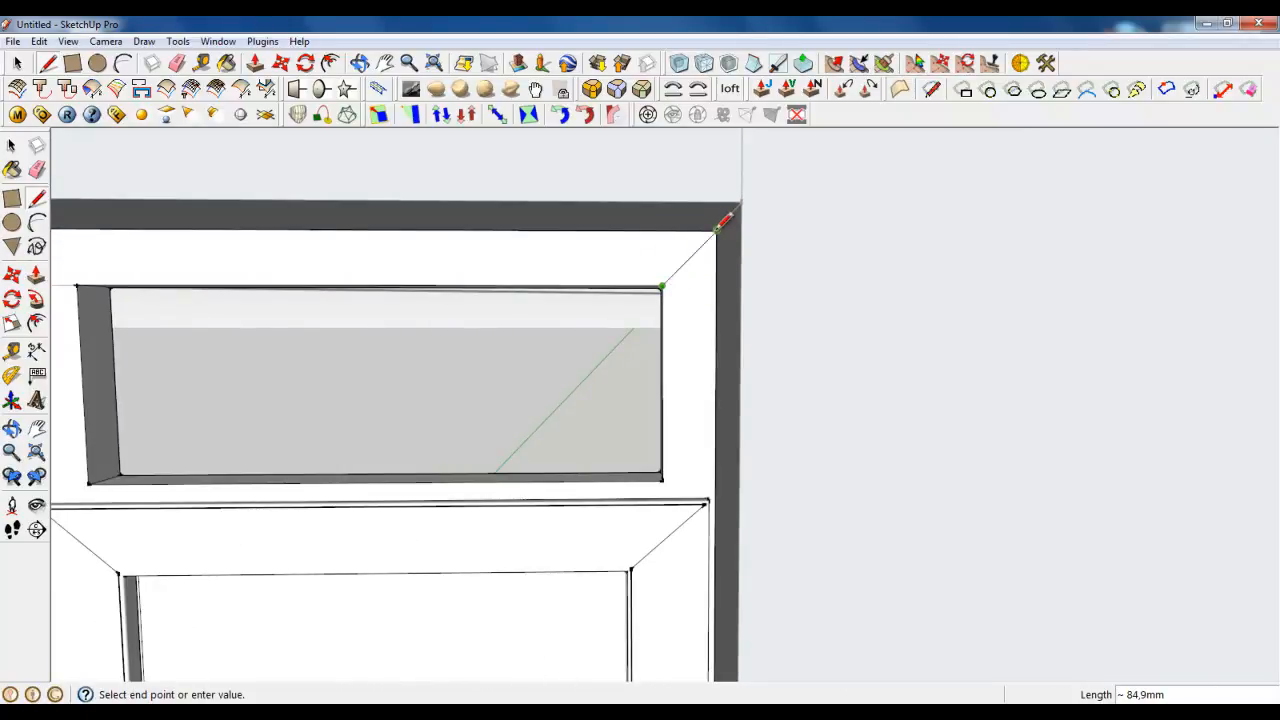
scroll(718, 229, up, 4)
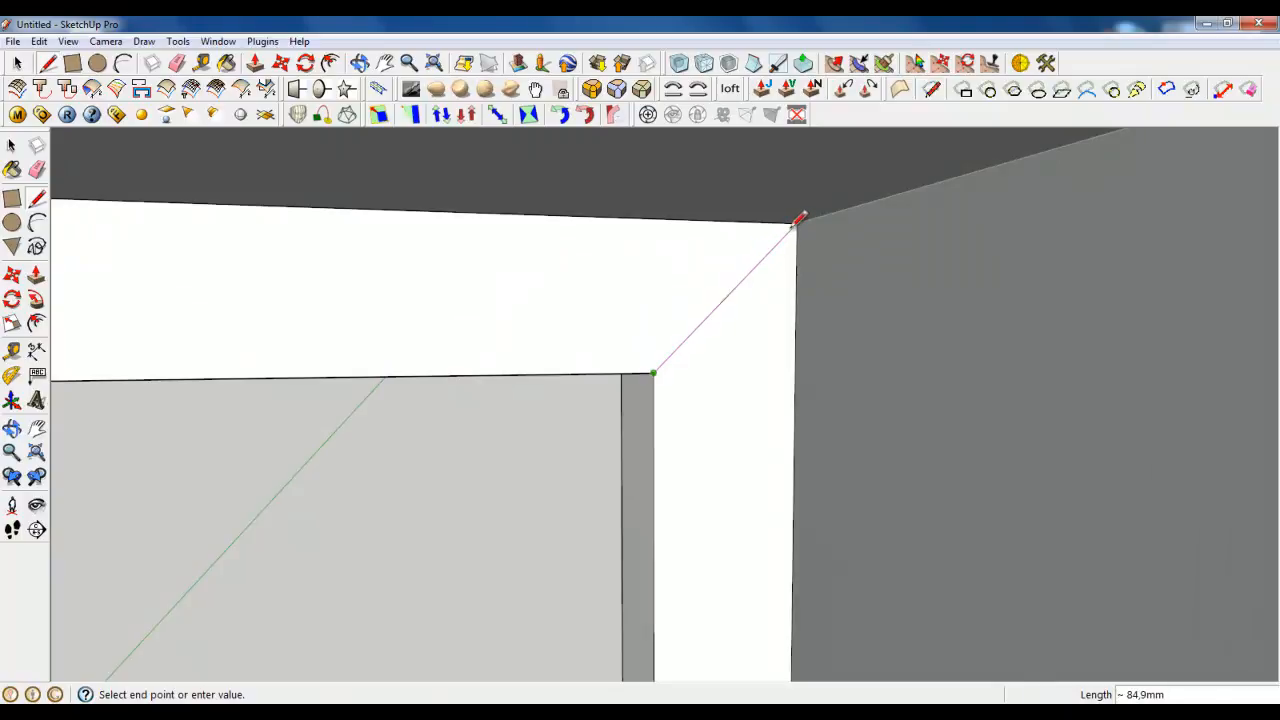
click(28, 63)
Step: Hide the door leaf group and draw 60 mm lines across both ends of the transom above the door opening
scroll(691, 185, down, 4)
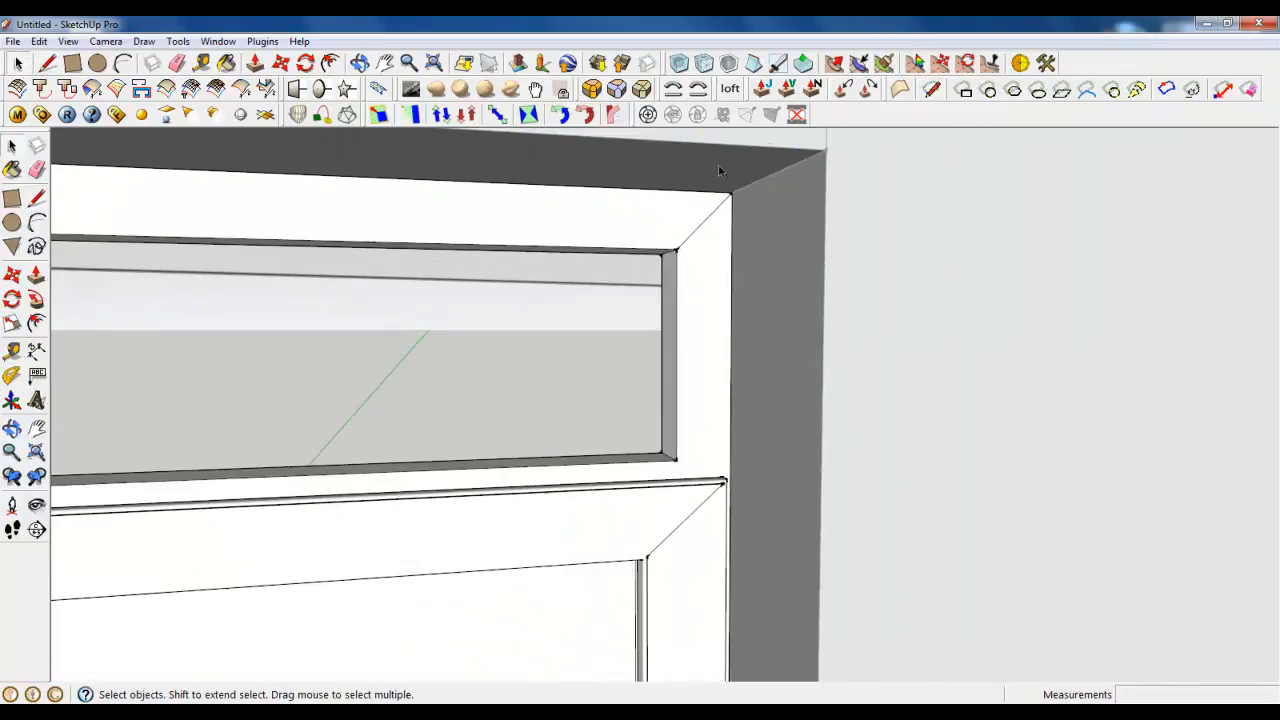
right_click(314, 405)
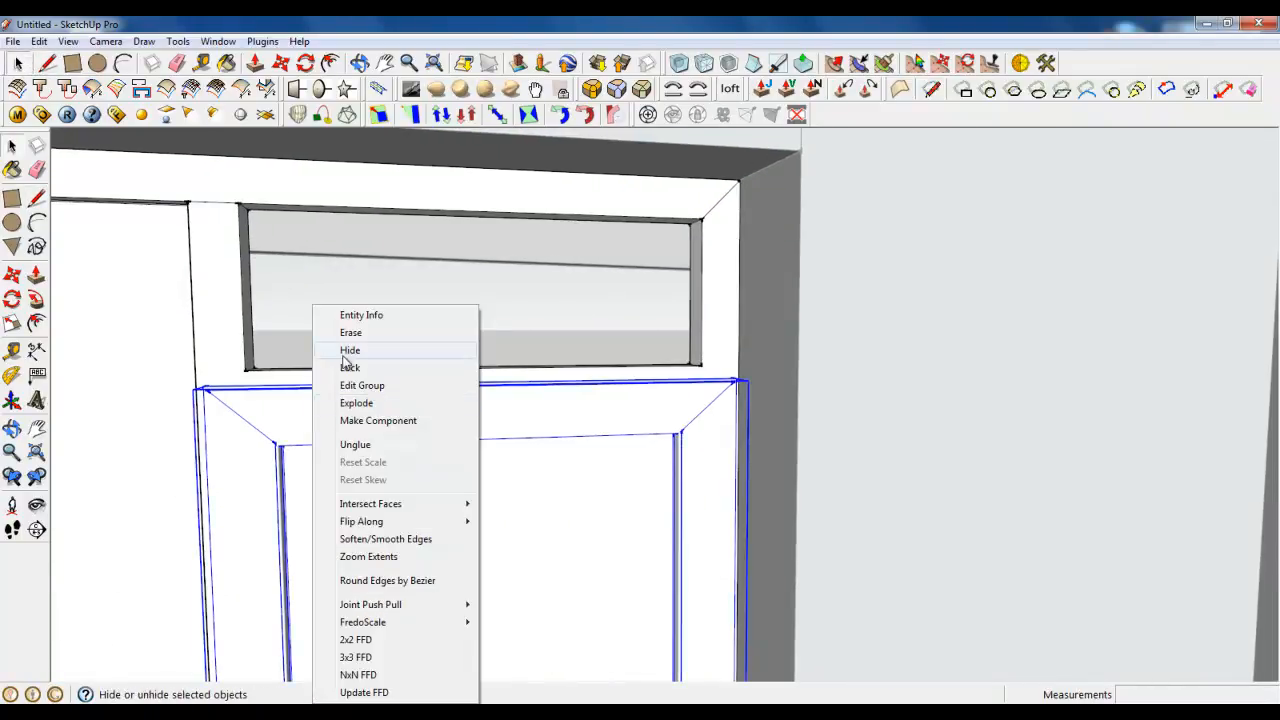
click(347, 352)
click(47, 63)
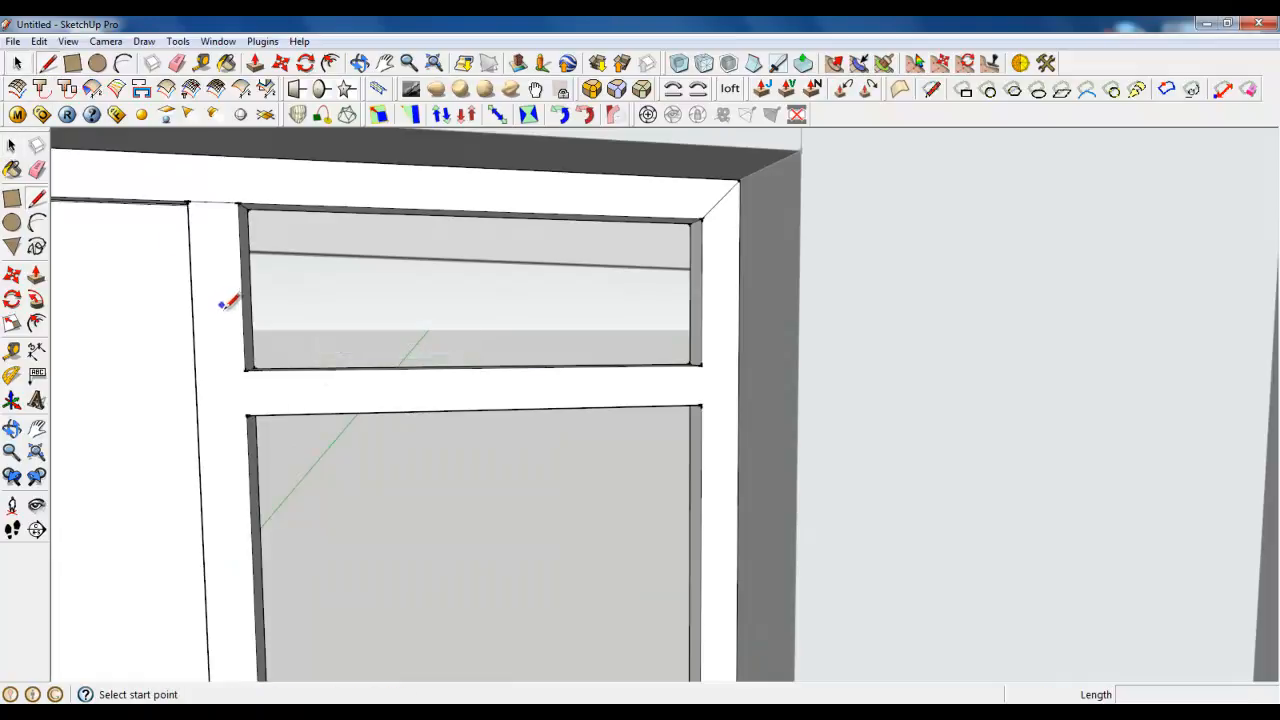
click(248, 372)
click(250, 411)
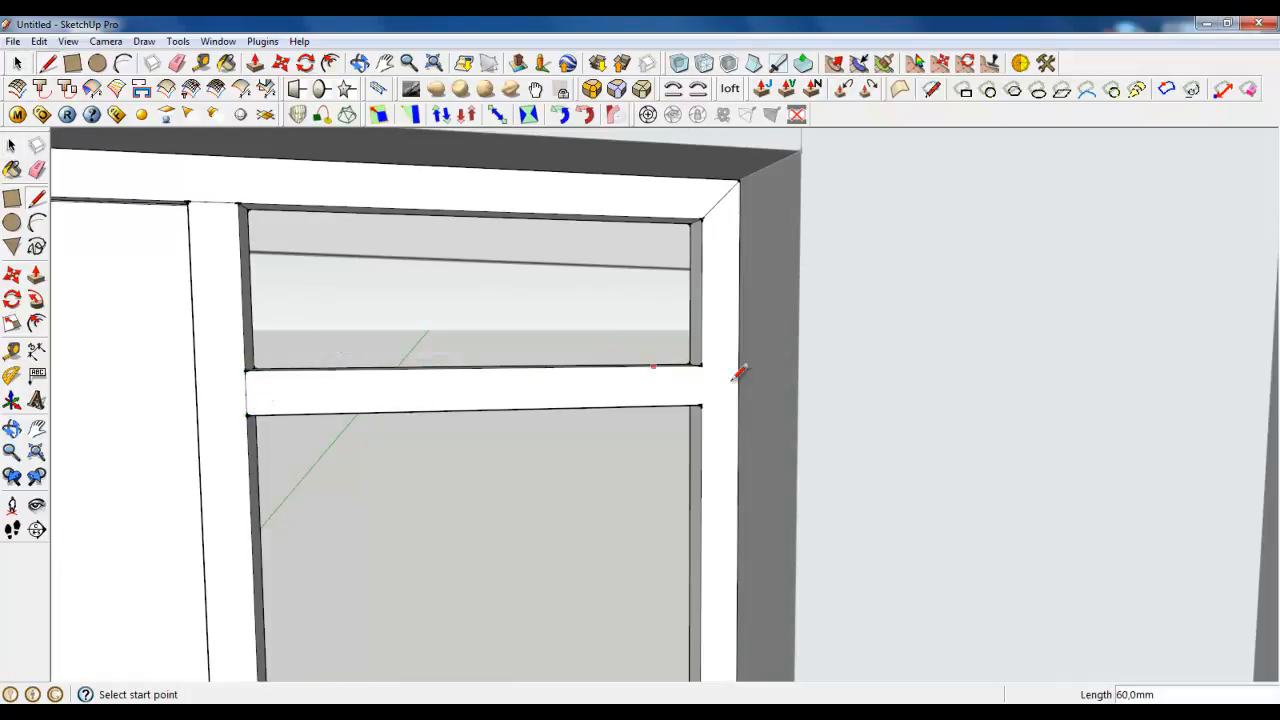
click(702, 364)
click(702, 404)
Step: Draw a diagonal mitre line across the frame's lower corner at the door opening
scroll(757, 266, down, 5)
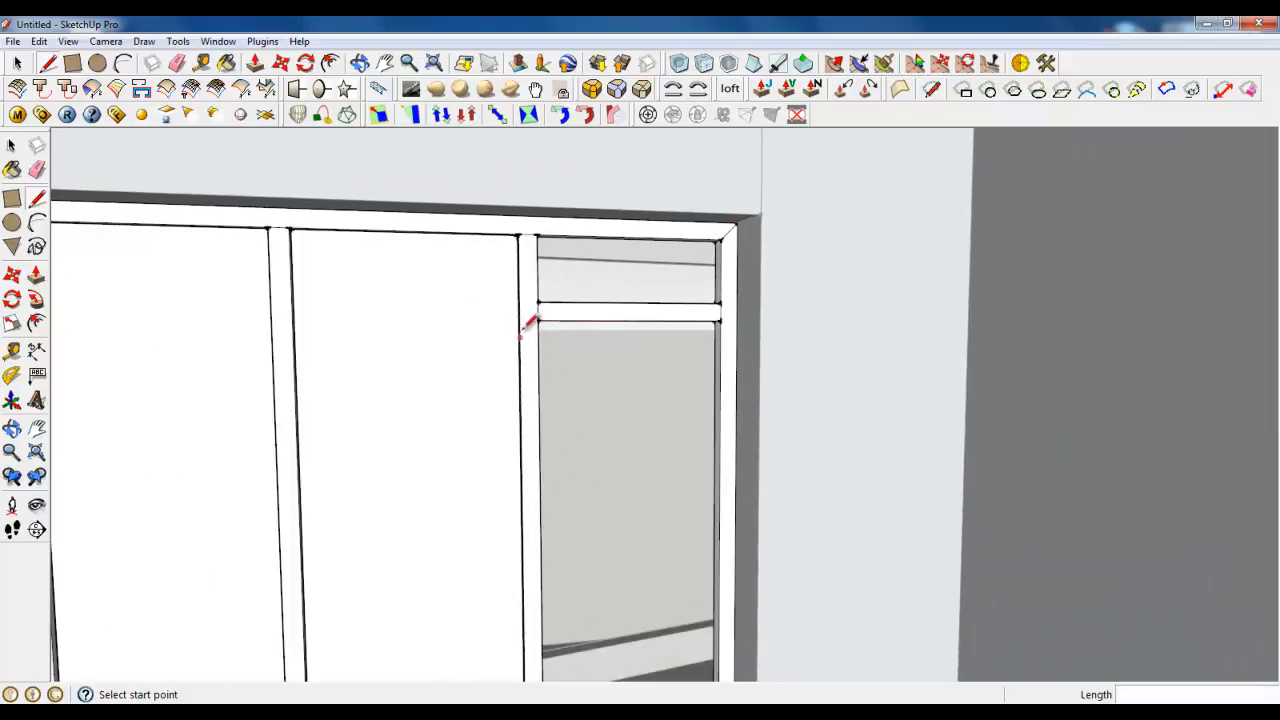
middle_drag(528, 304, 591, 350)
scroll(606, 267, down, 5)
scroll(750, 656, up, 6)
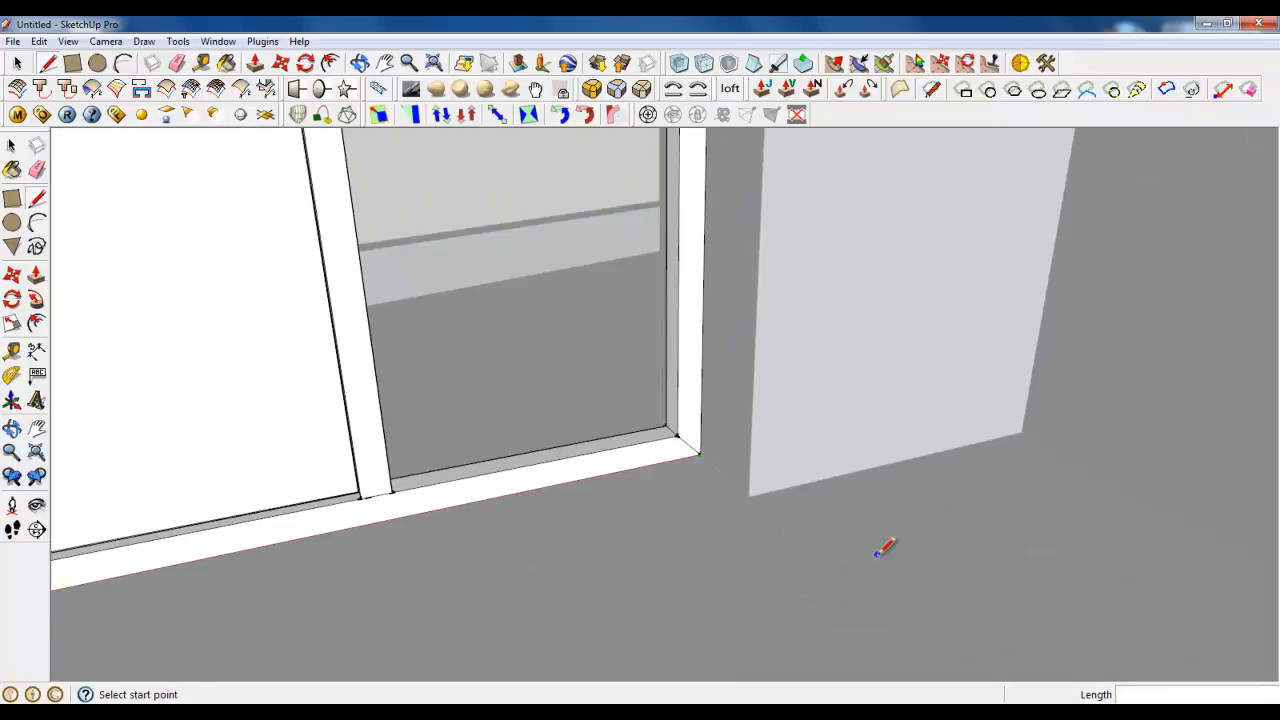
Step: Draw a diagonal mitre line about 85 mm long across the frame's lower corner at the tall pane farthest from the door
scroll(878, 553, down, 4)
scroll(243, 674, up, 3)
click(363, 548)
scroll(364, 551, up, 3)
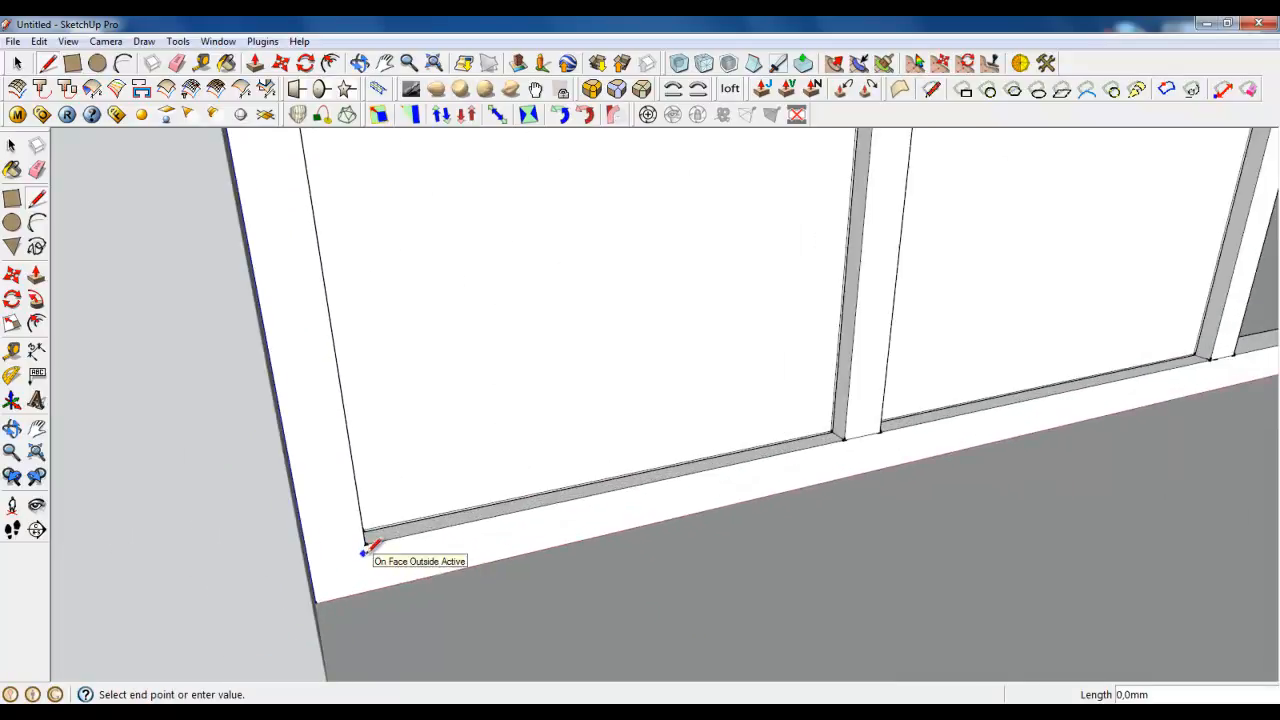
middle_drag(366, 552, 270, 512)
click(72, 63)
click(47, 63)
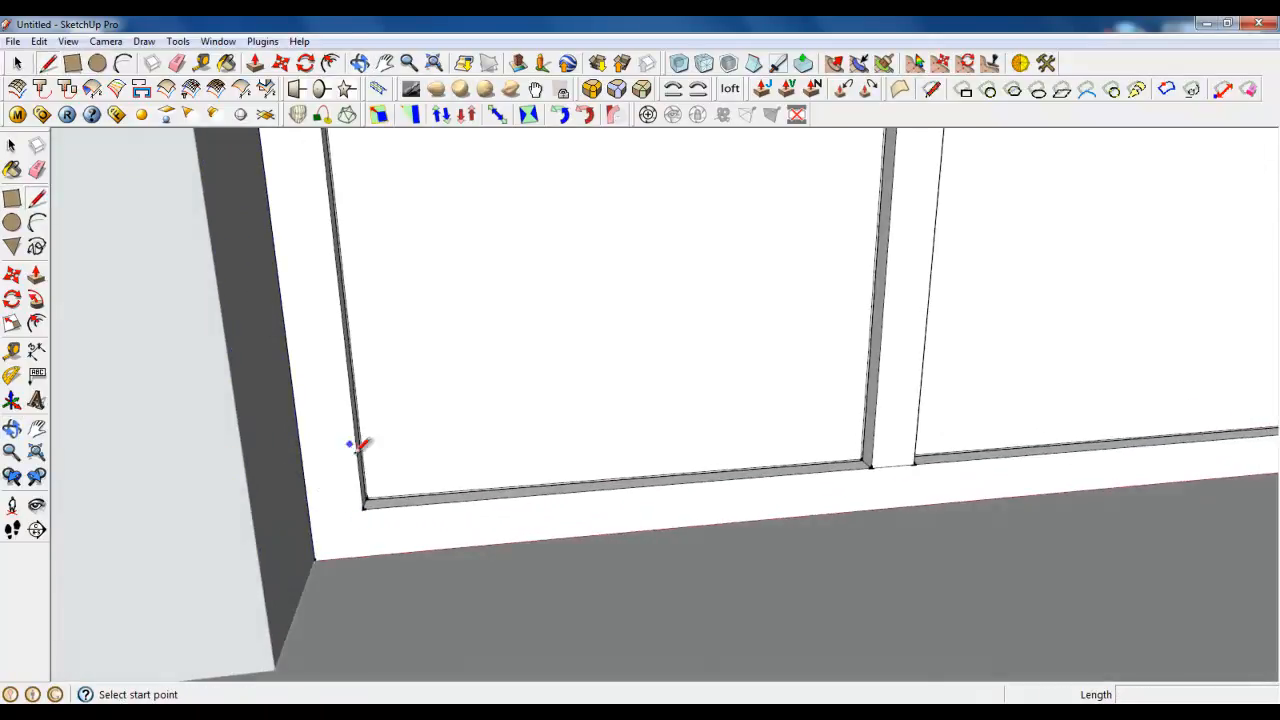
click(363, 506)
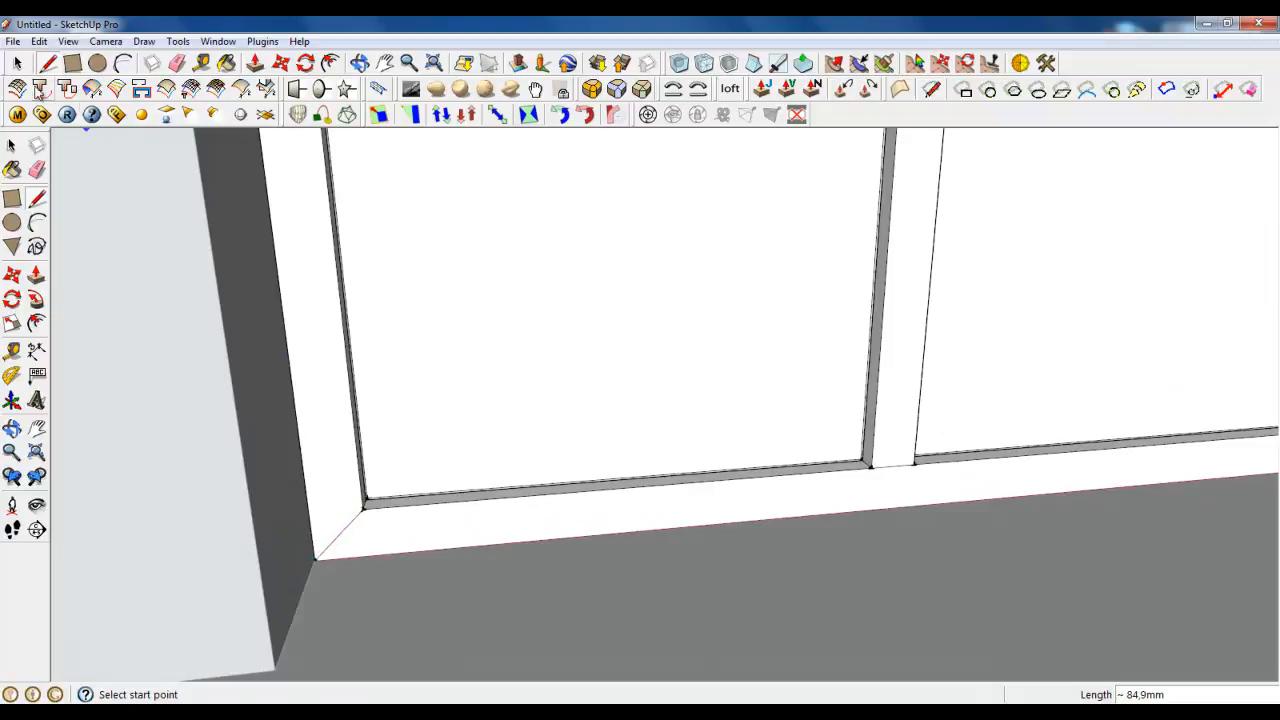
Step: Select the front frame edges along both sides and the bottom of the tall pane farthest from the door
click(17, 63)
scroll(423, 457, up, 2)
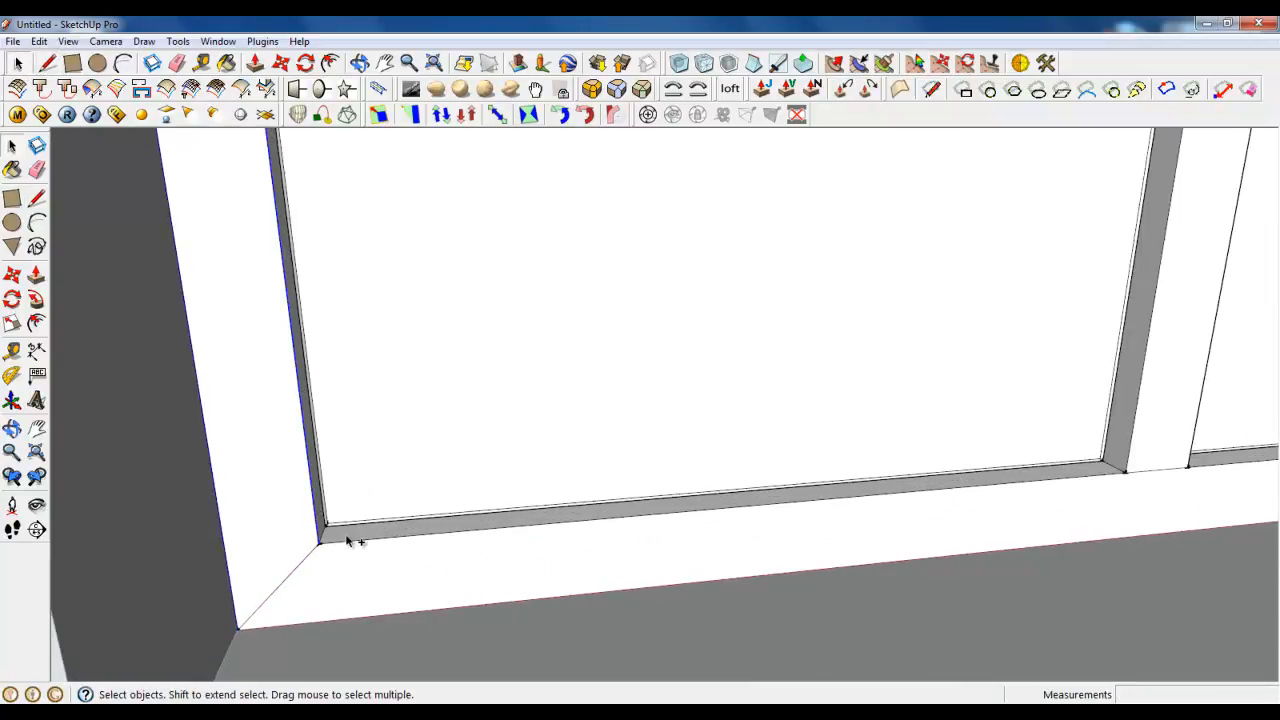
click(348, 541)
shift+click(346, 541)
shift+click(346, 532)
scroll(346, 532, down, 3)
scroll(831, 505, up, 4)
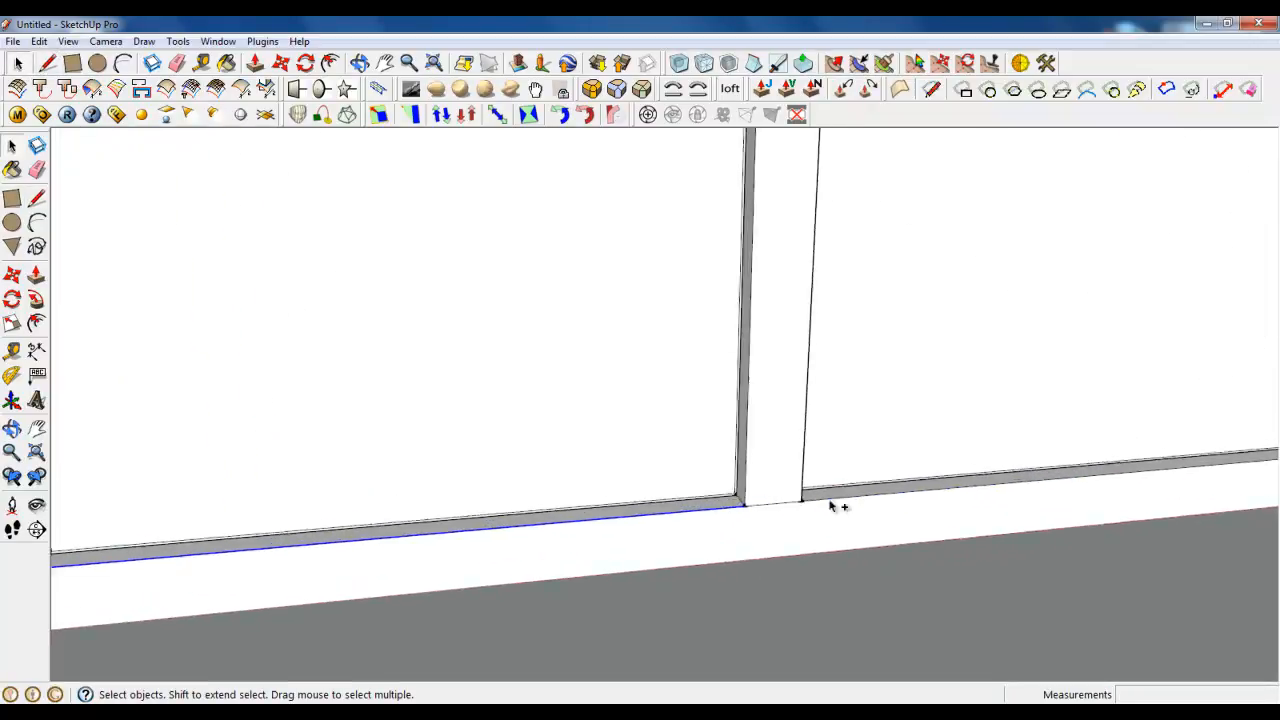
shift+click(712, 489)
scroll(780, 525, down, 1)
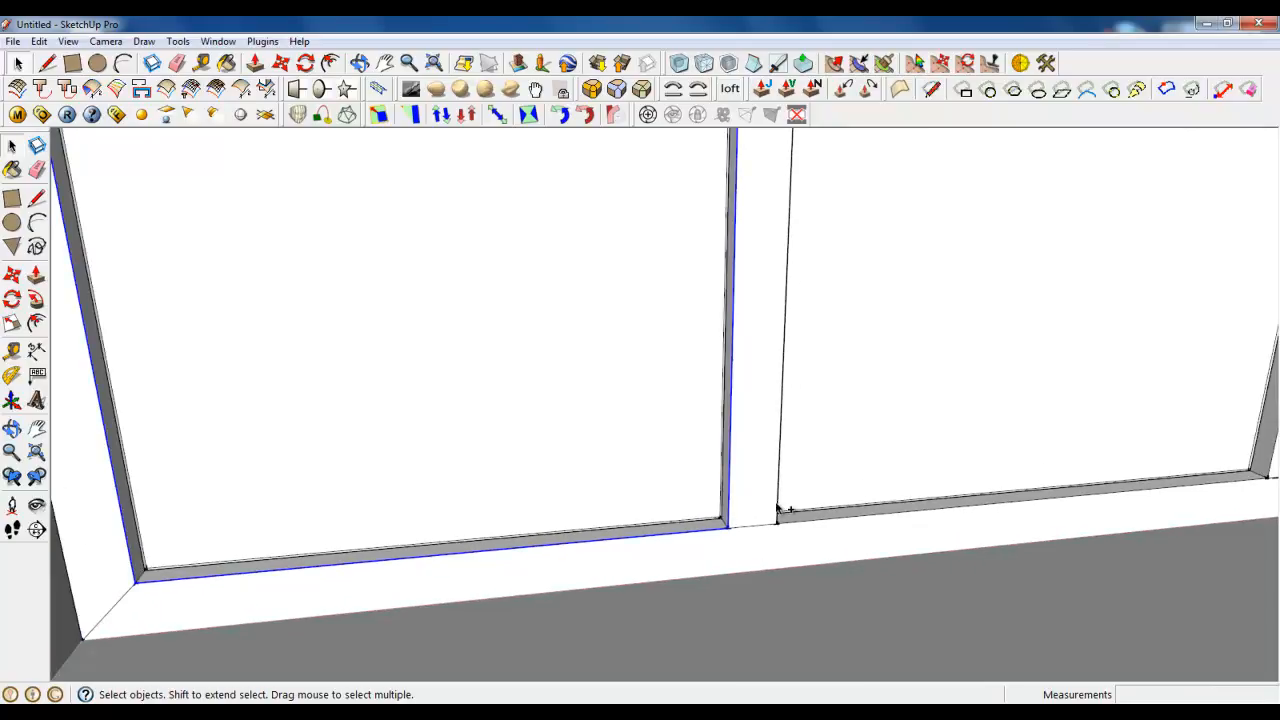
Step: Add the front edges around the middle pane and the upper edge of the first tall pane to the selection
shift+click(788, 523)
scroll(572, 550, down, 3)
scroll(935, 462, up, 4)
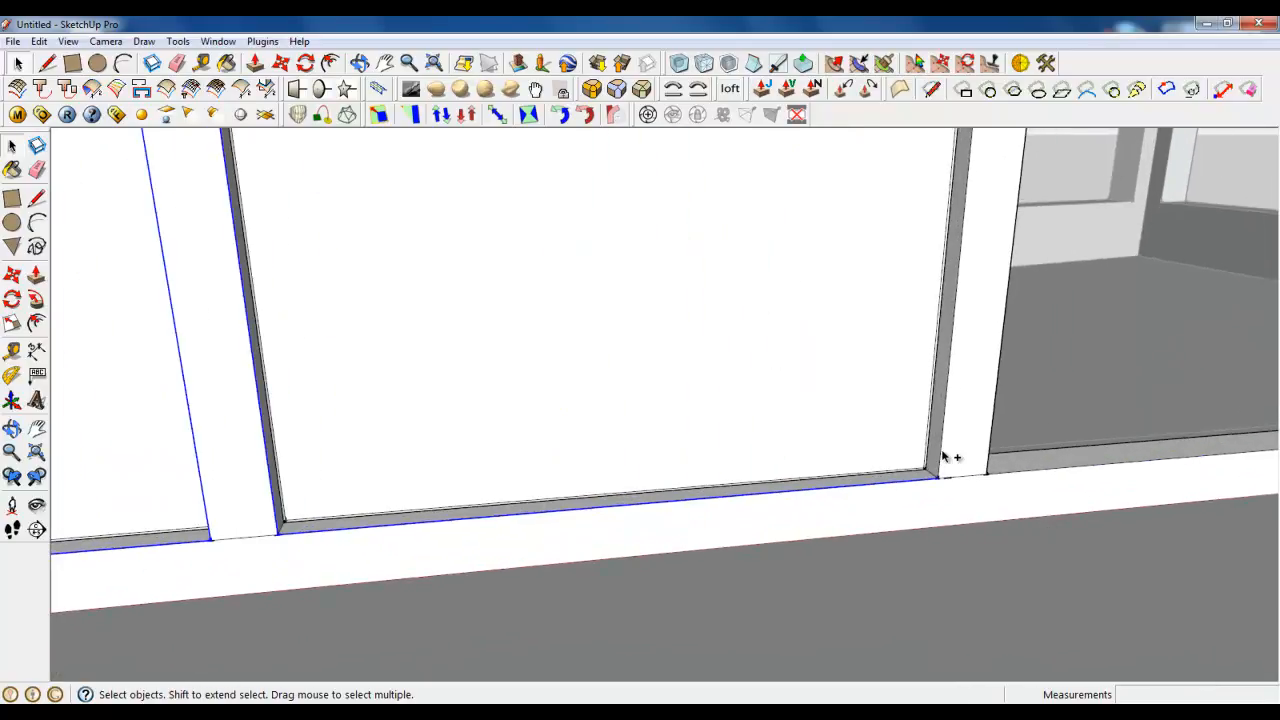
scroll(921, 580, down, 5)
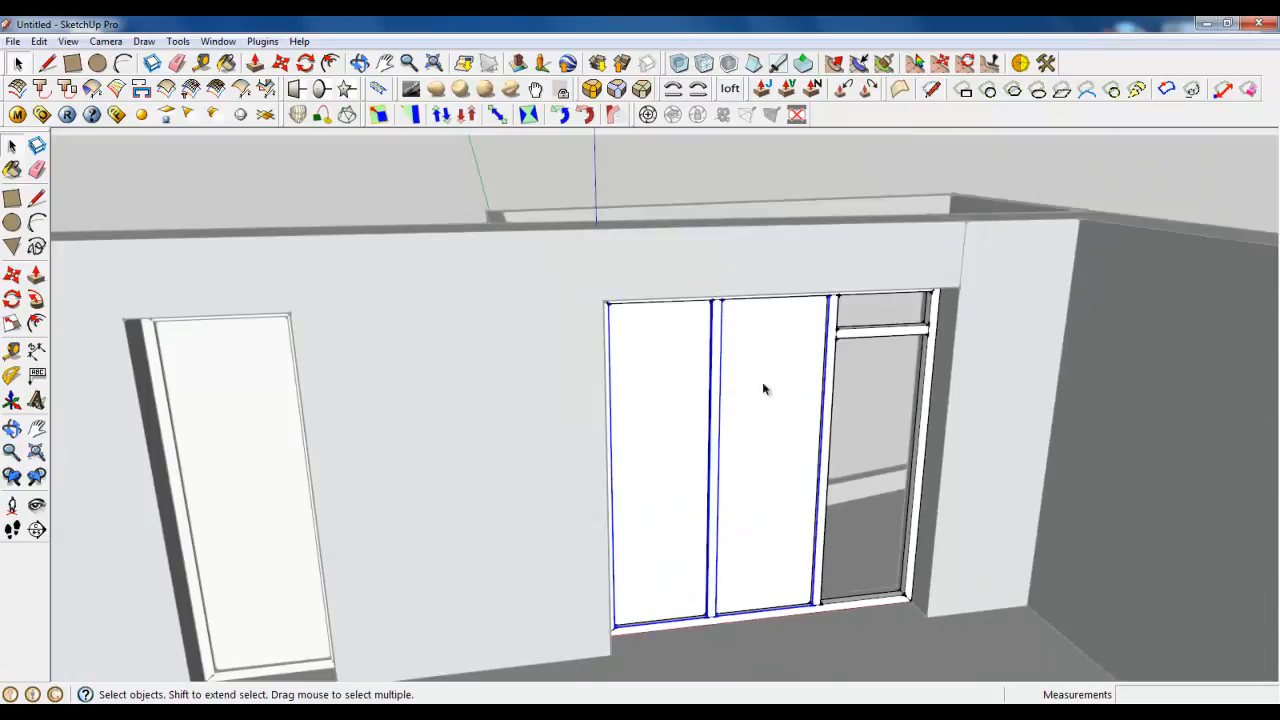
scroll(691, 332, up, 3)
scroll(691, 332, up, 4)
shift+click(647, 290)
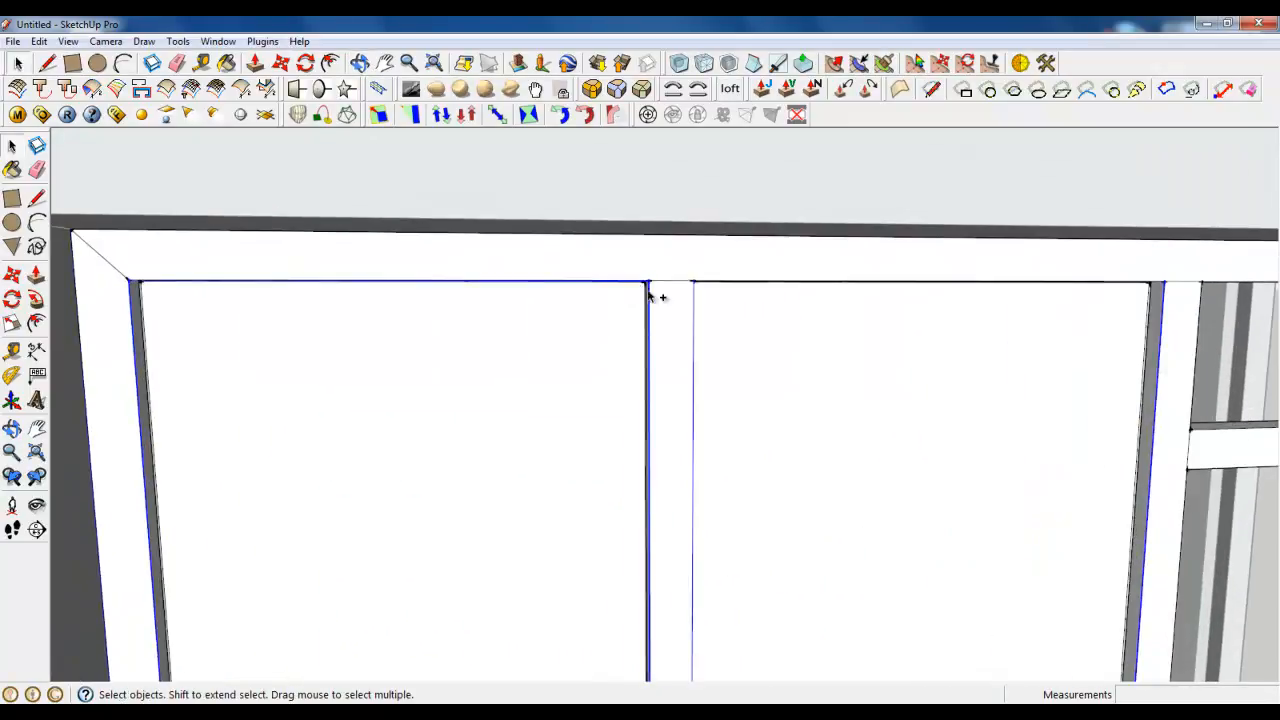
scroll(374, 317, down, 3)
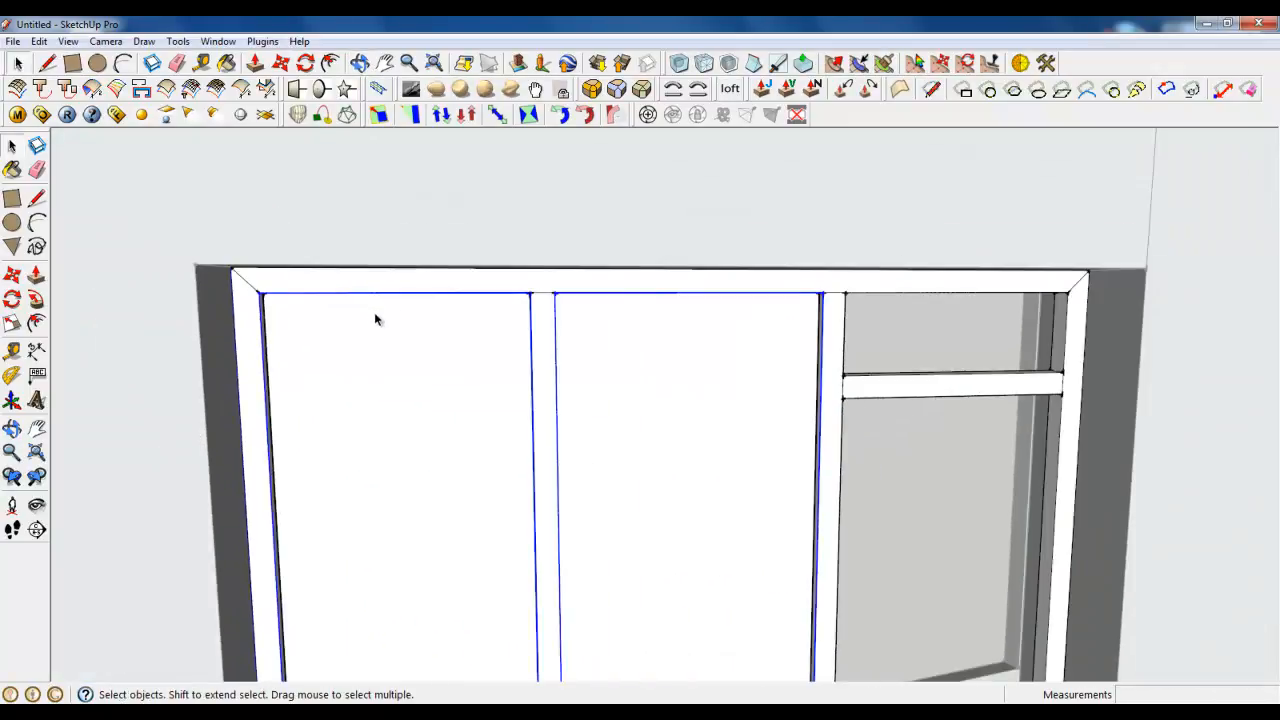
Step: Add the four front inner edges of the small opening above the door to the selection
scroll(957, 349, up, 5)
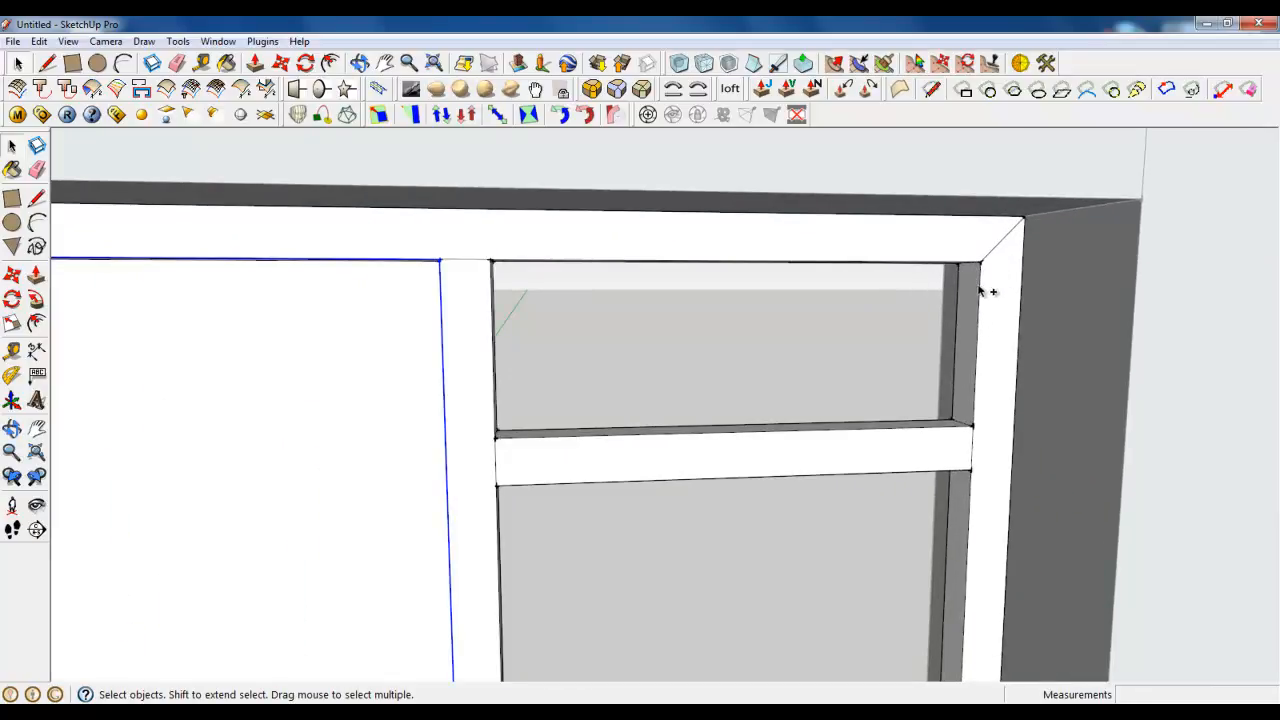
middle_drag(824, 257, 820, 150)
scroll(606, 261, up, 1)
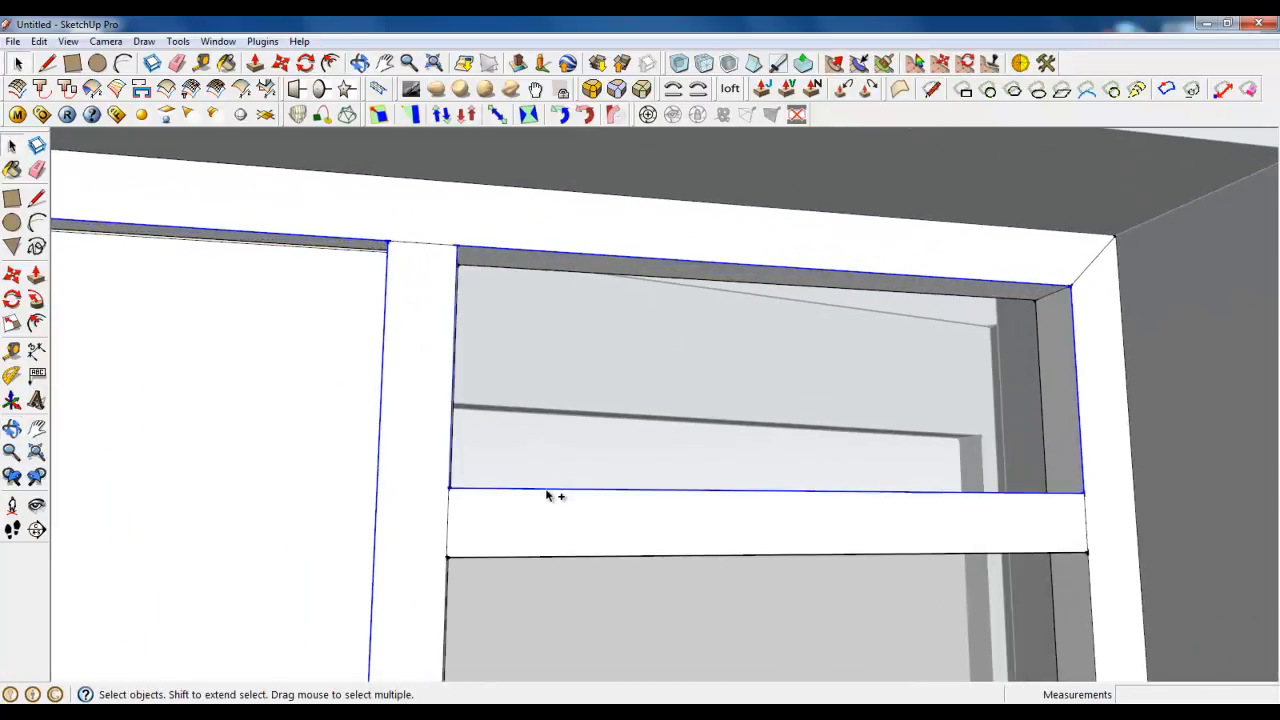
middle_drag(548, 497, 415, 463)
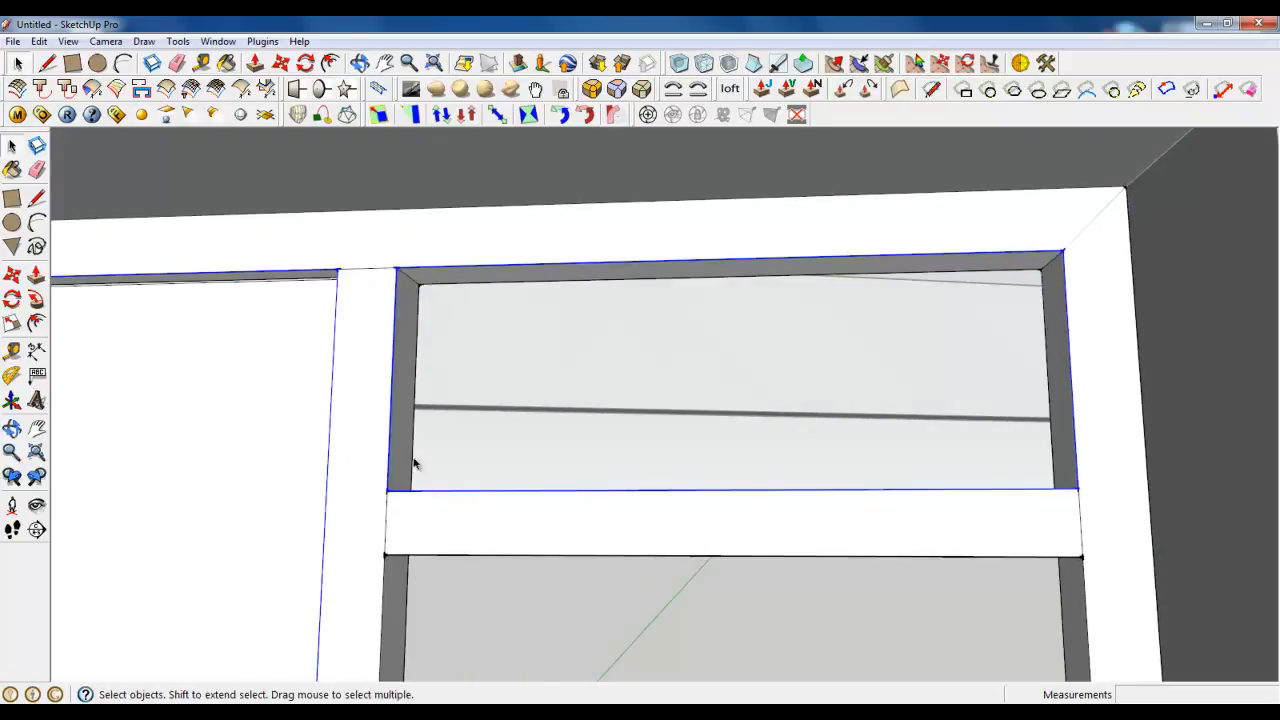
Step: Round the selected front frame edges with a 4.6 mm offset and 5 segments
click(594, 91)
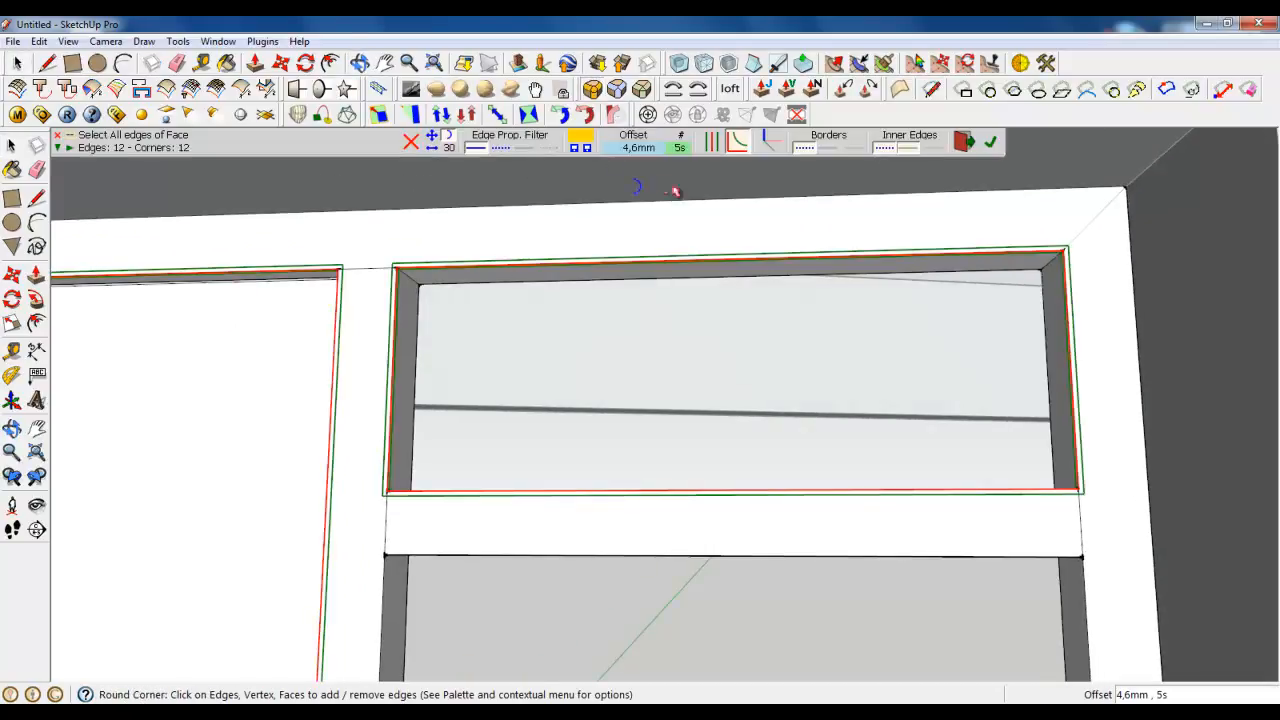
click(991, 143)
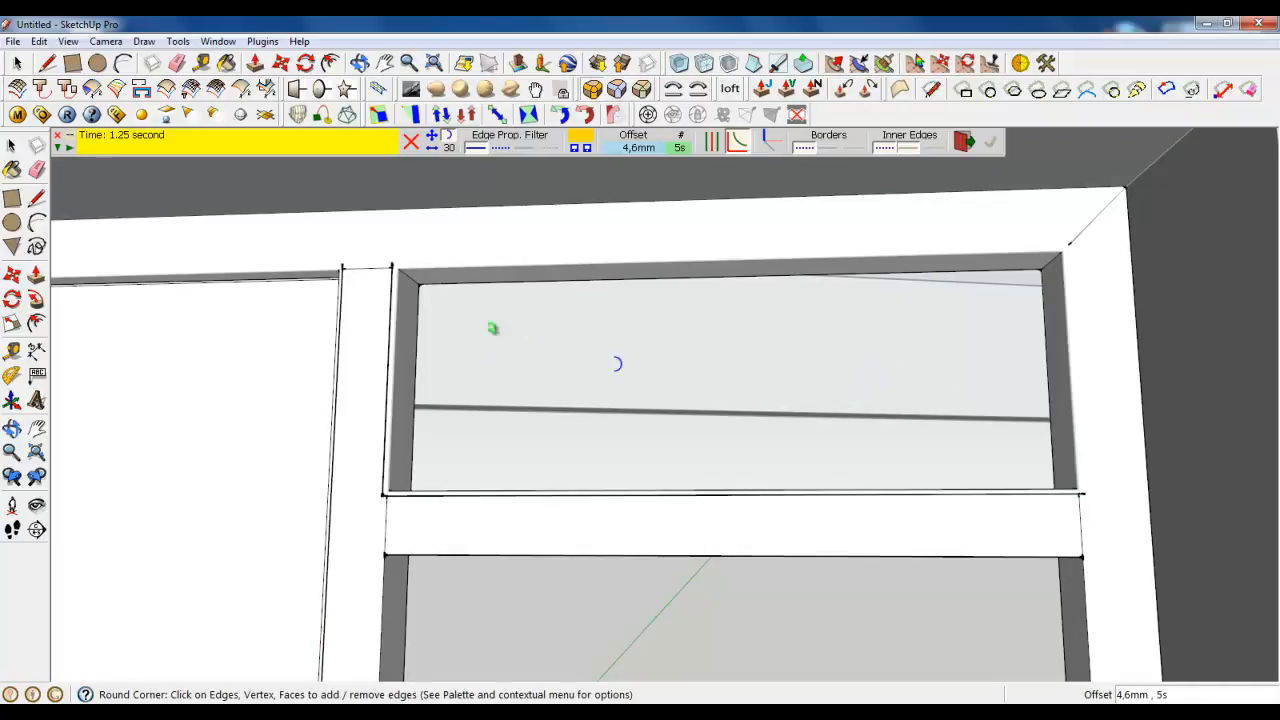
middle_drag(434, 263, 543, 446)
scroll(746, 300, down, 3)
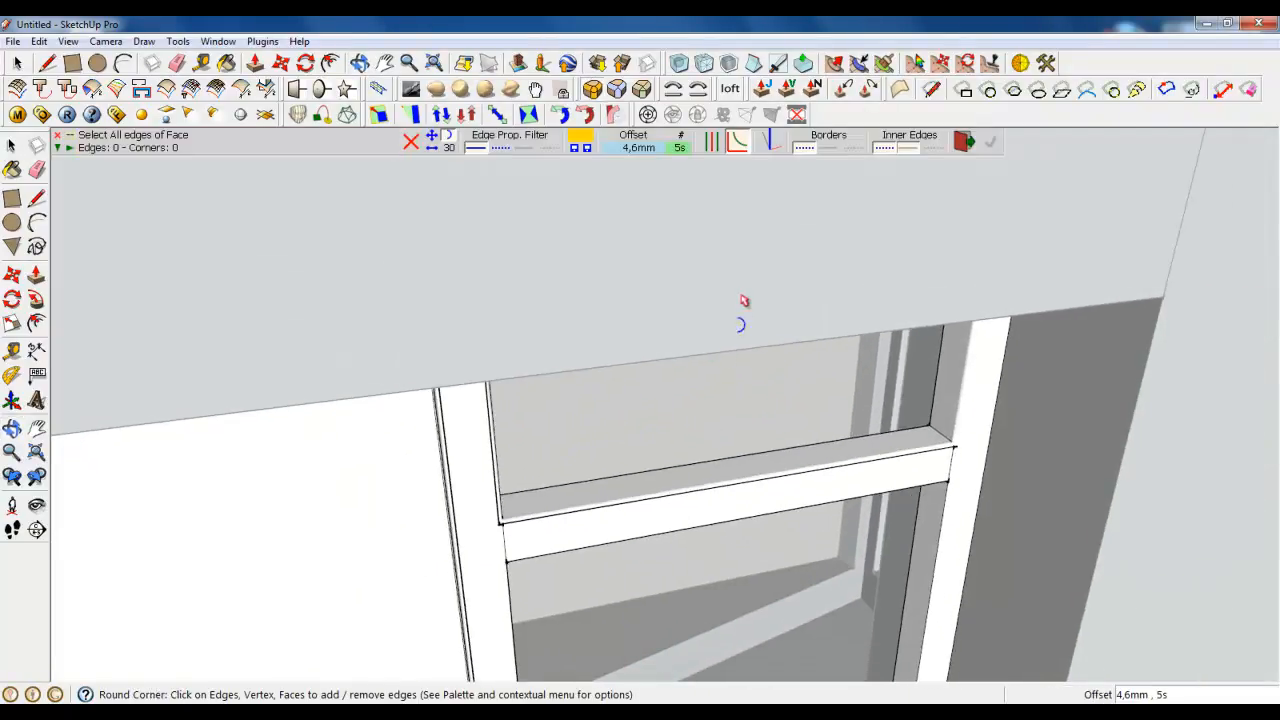
key(space)
scroll(626, 249, down, 8)
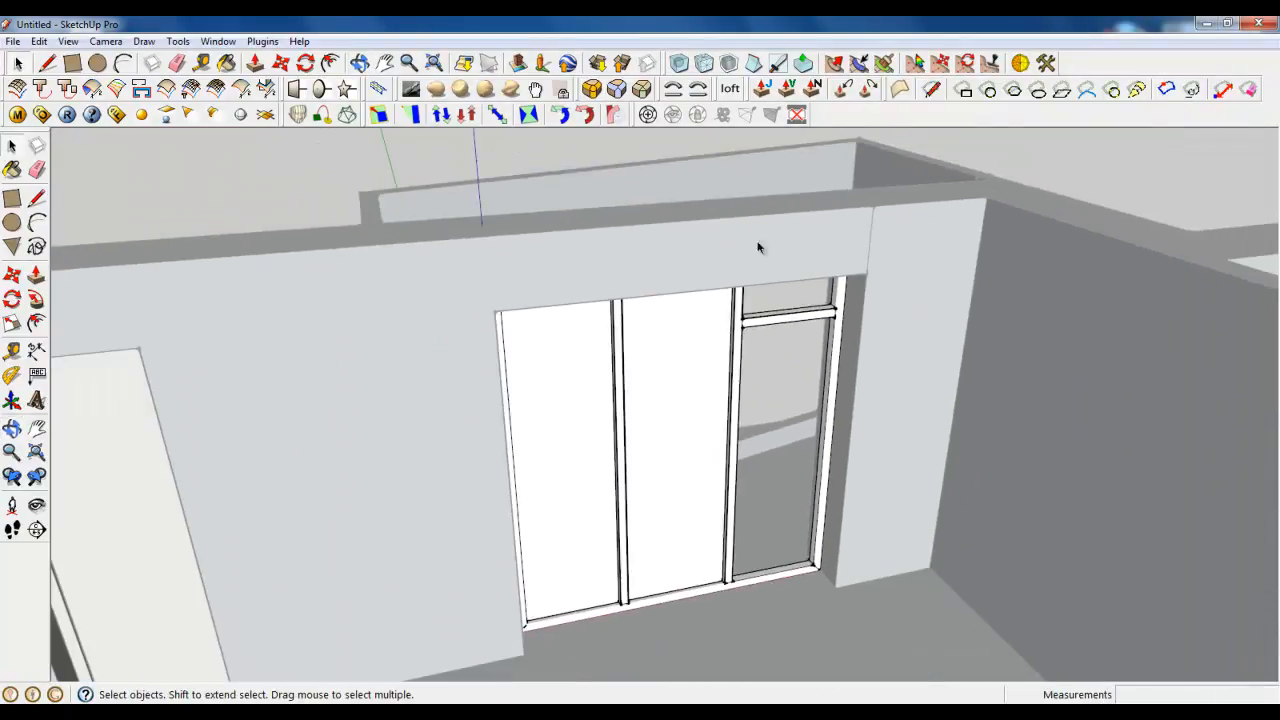
Step: Turn on the display of hidden geometry and unhide the door leaf group below the small opening
scroll(729, 243, up, 8)
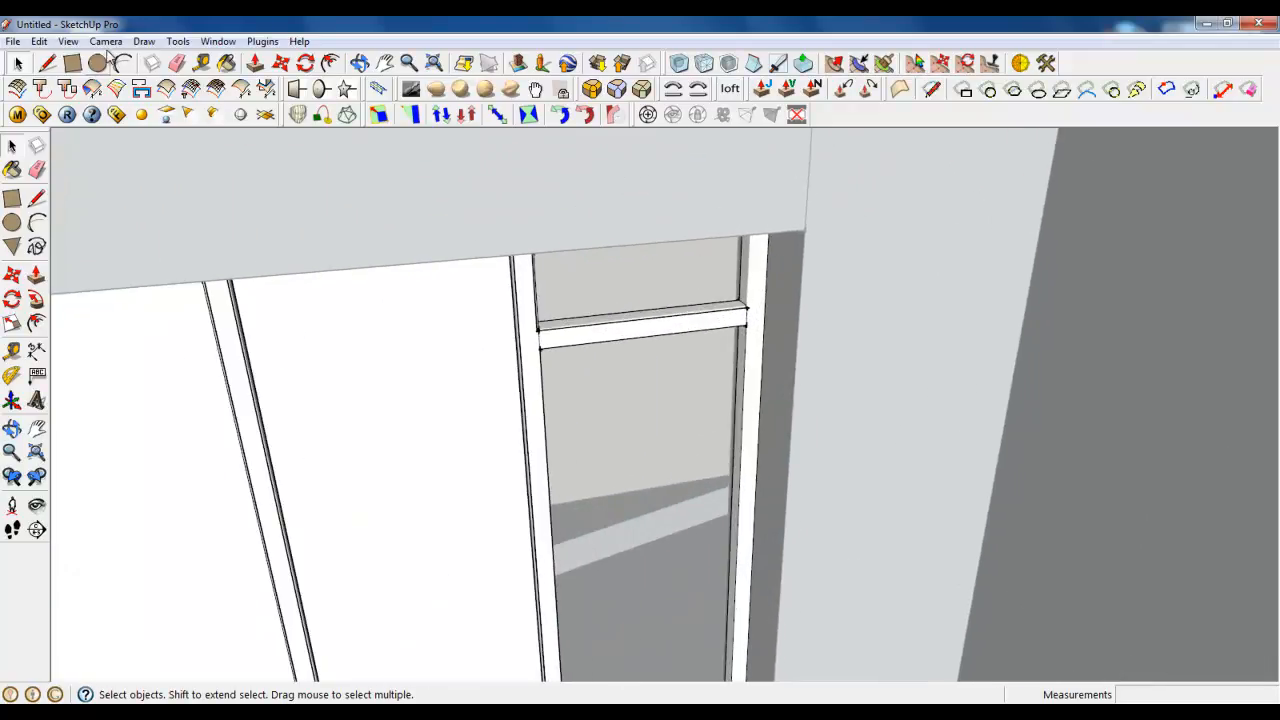
click(68, 41)
click(116, 101)
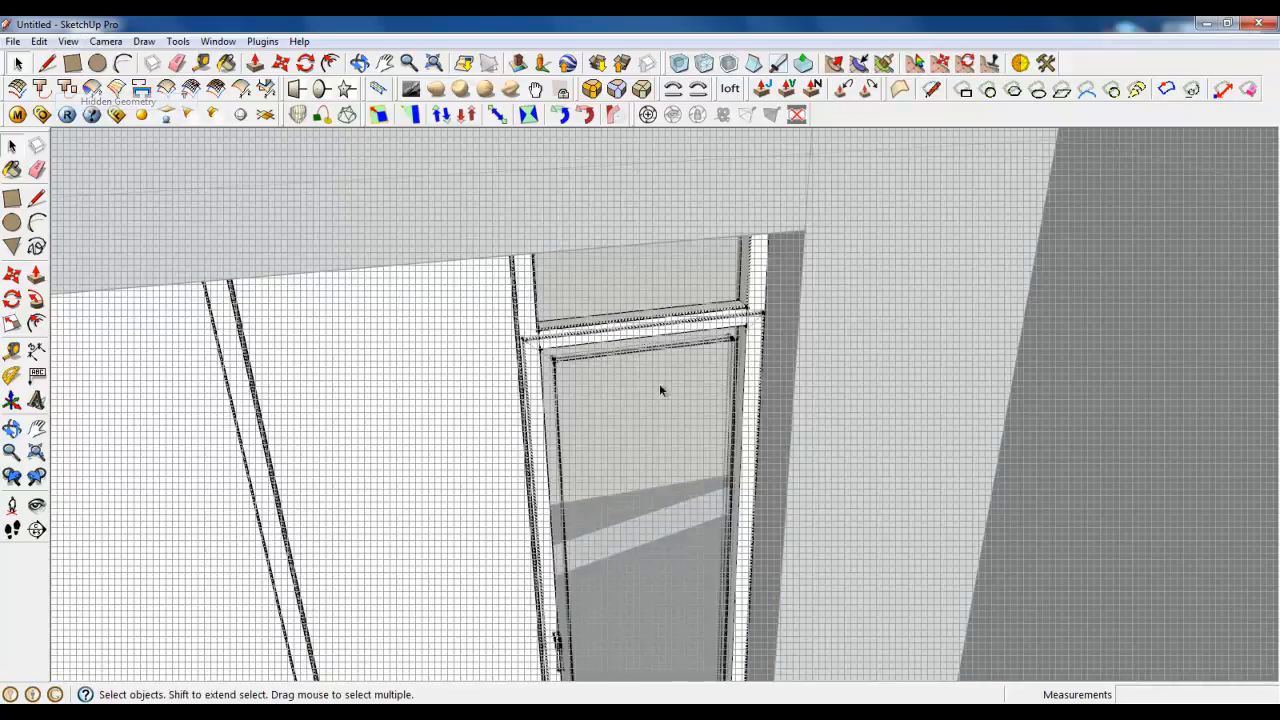
right_click(726, 352)
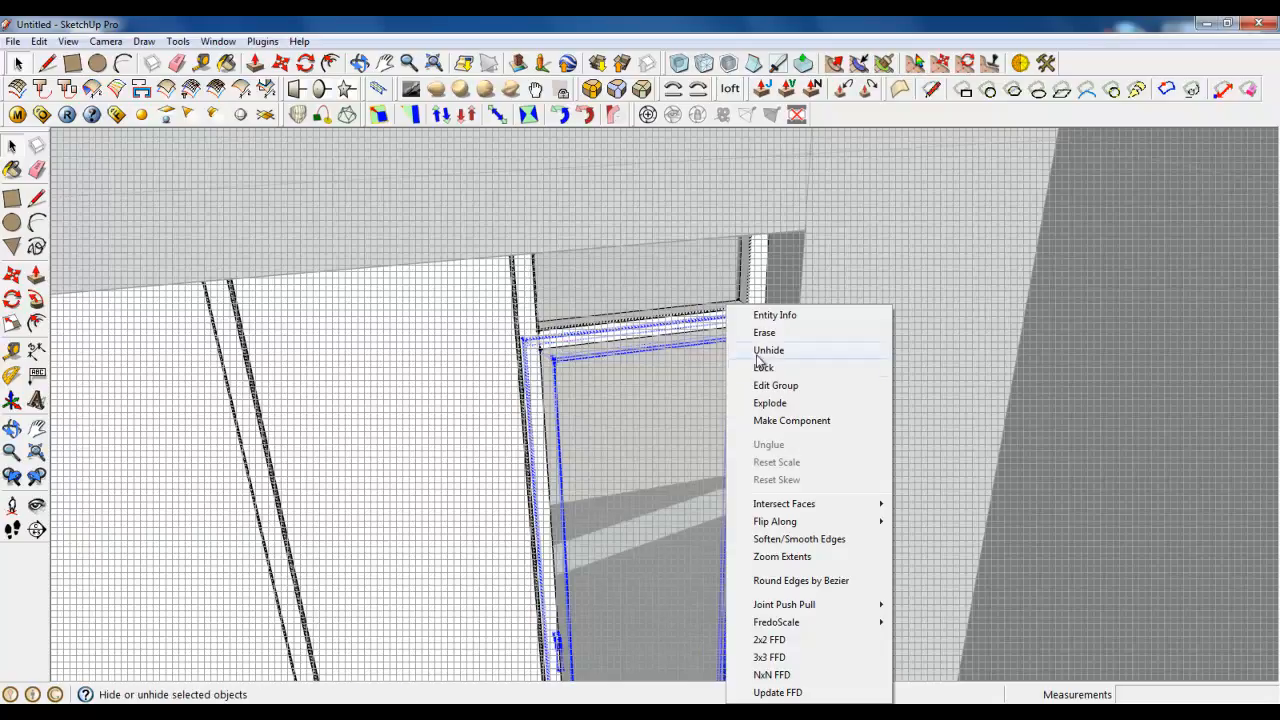
click(760, 350)
click(1031, 429)
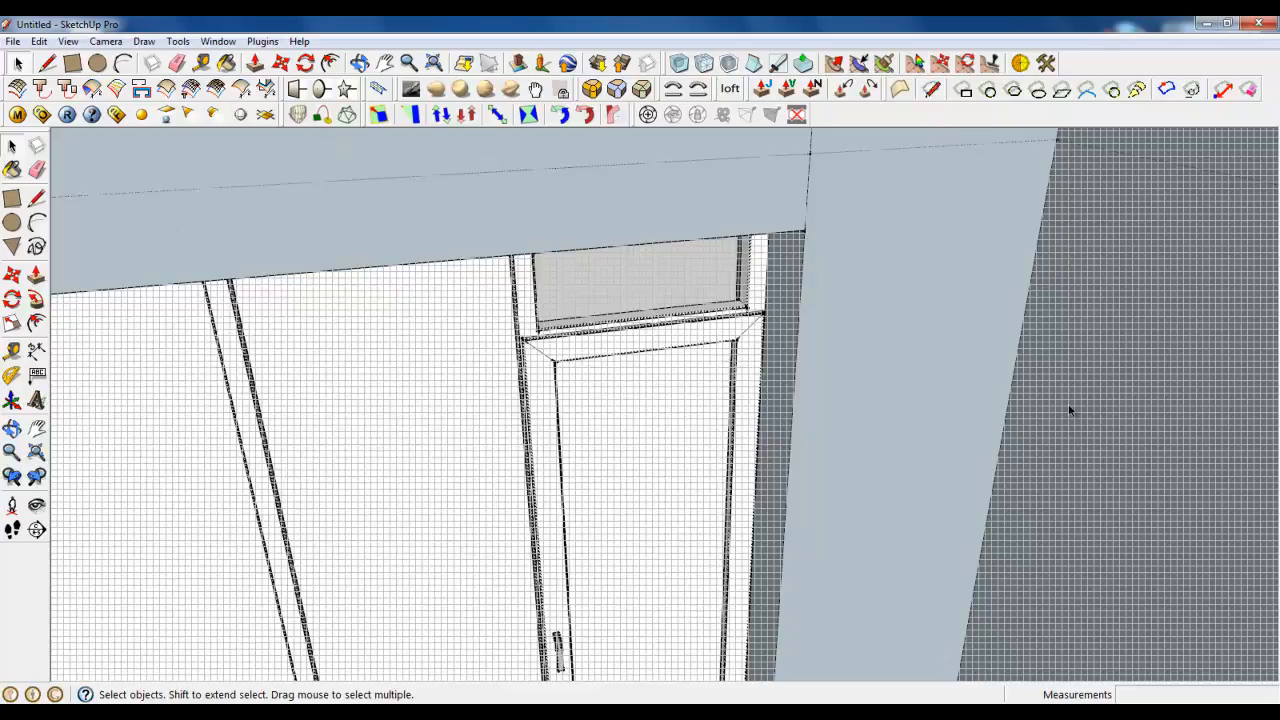
Step: Turn off the display of hidden geometry
scroll(834, 343, down, 5)
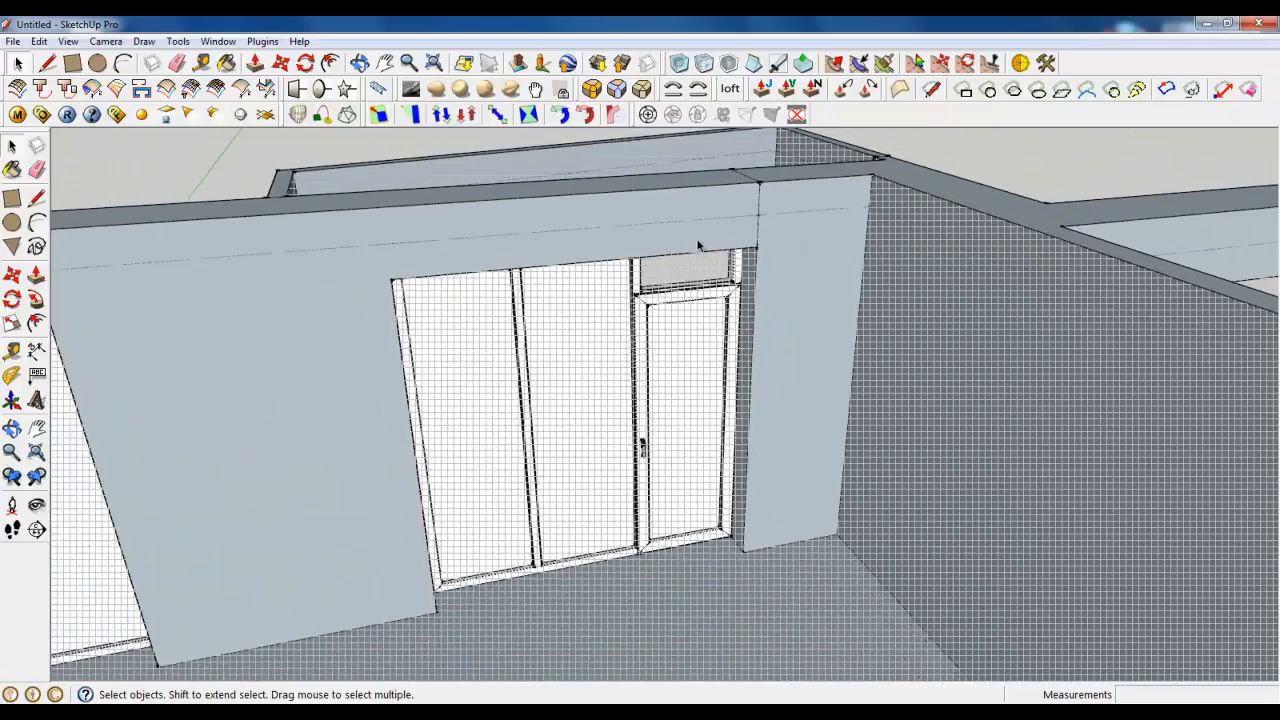
scroll(698, 245, down, 5)
middle_drag(698, 245, 634, 443)
scroll(619, 250, up, 3)
click(67, 41)
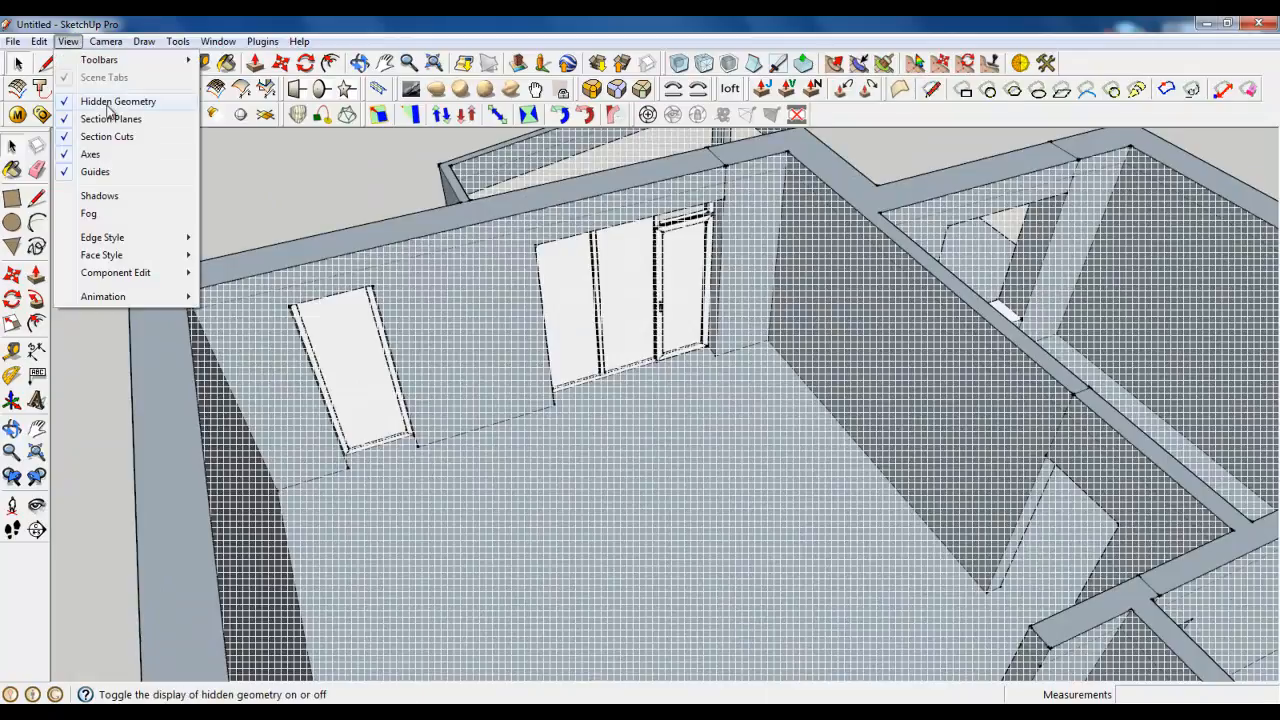
click(105, 103)
Step: Examine the completed door and window unit, the narrow window beside it and the neighbouring room's empty window opening
scroll(759, 295, down, 6)
middle_drag(759, 295, 640, 300)
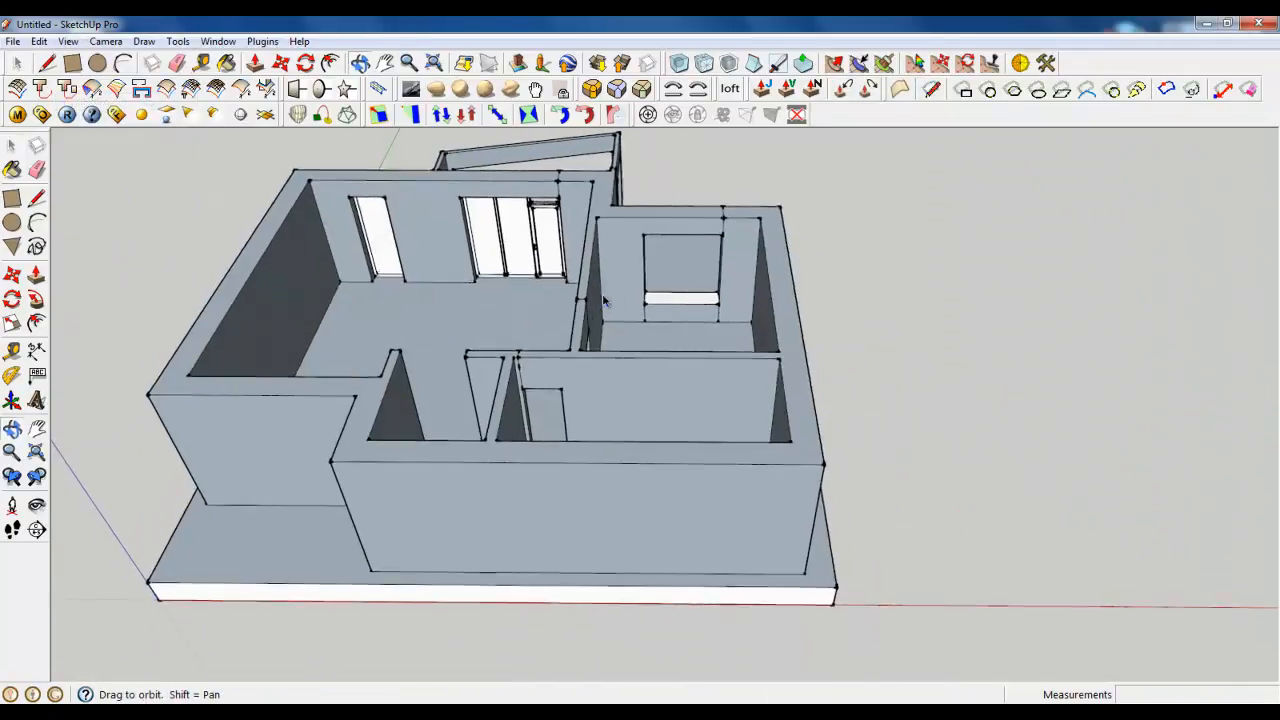
scroll(532, 167, up, 4)
middle_drag(532, 167, 519, 256)
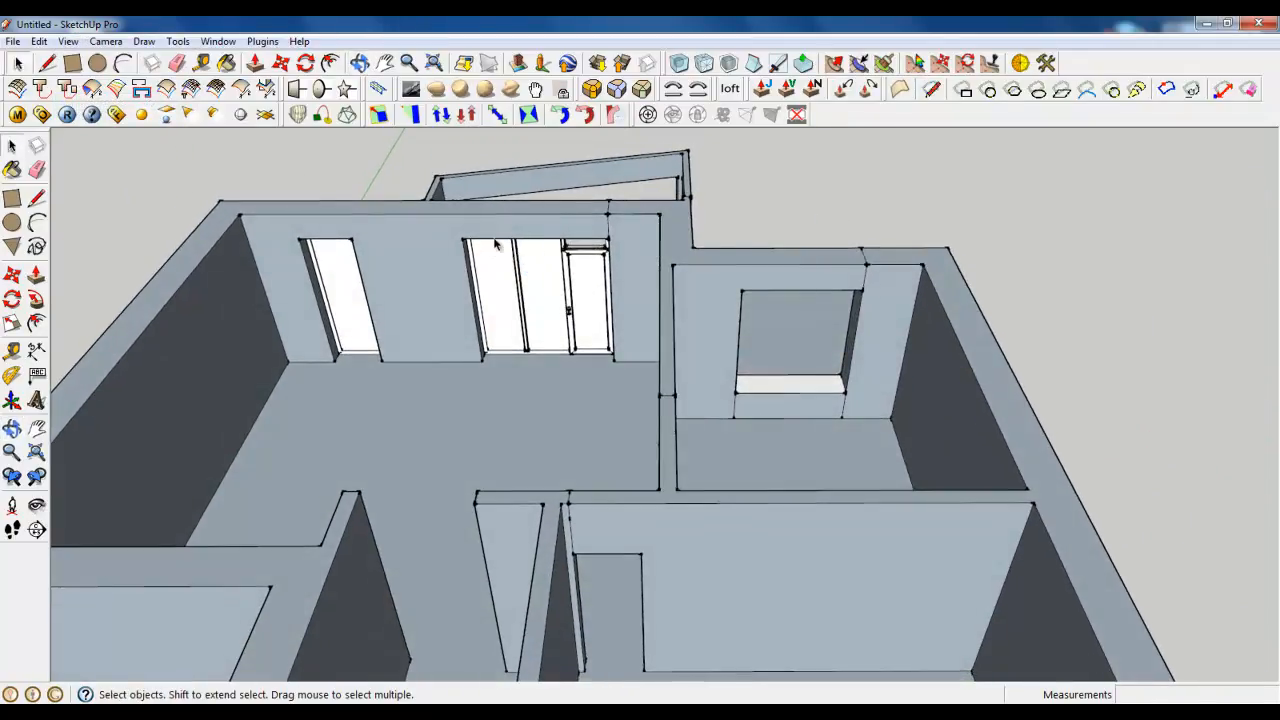
scroll(494, 244, up, 2)
click(522, 280)
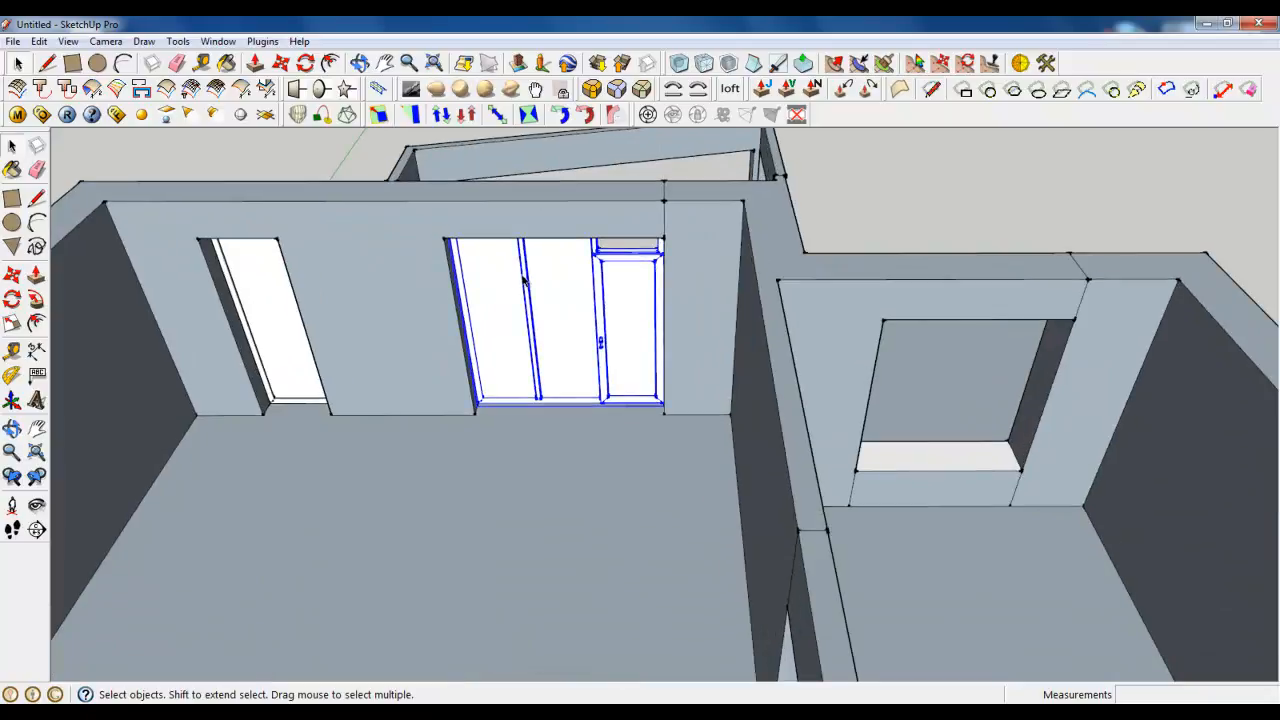
click(265, 297)
scroll(540, 314, down, 3)
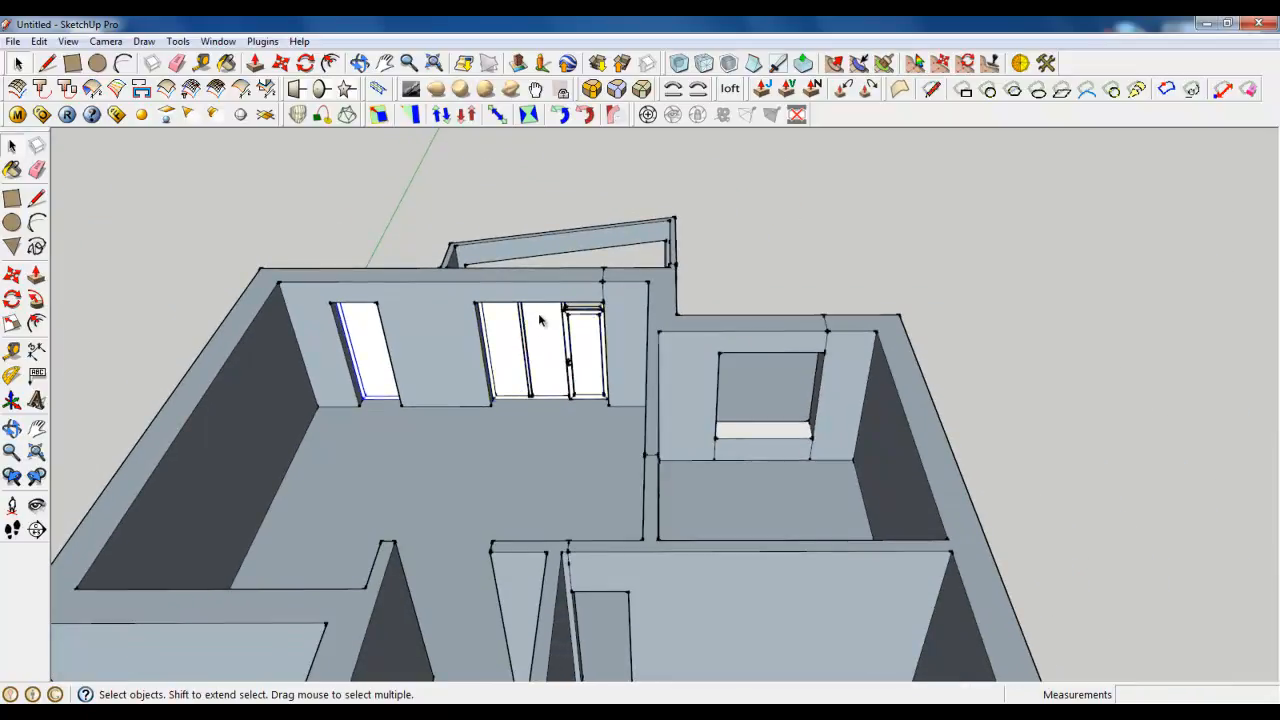
click(545, 322)
scroll(545, 322, up, 5)
middle_drag(575, 310, 669, 205)
scroll(669, 207, up, 3)
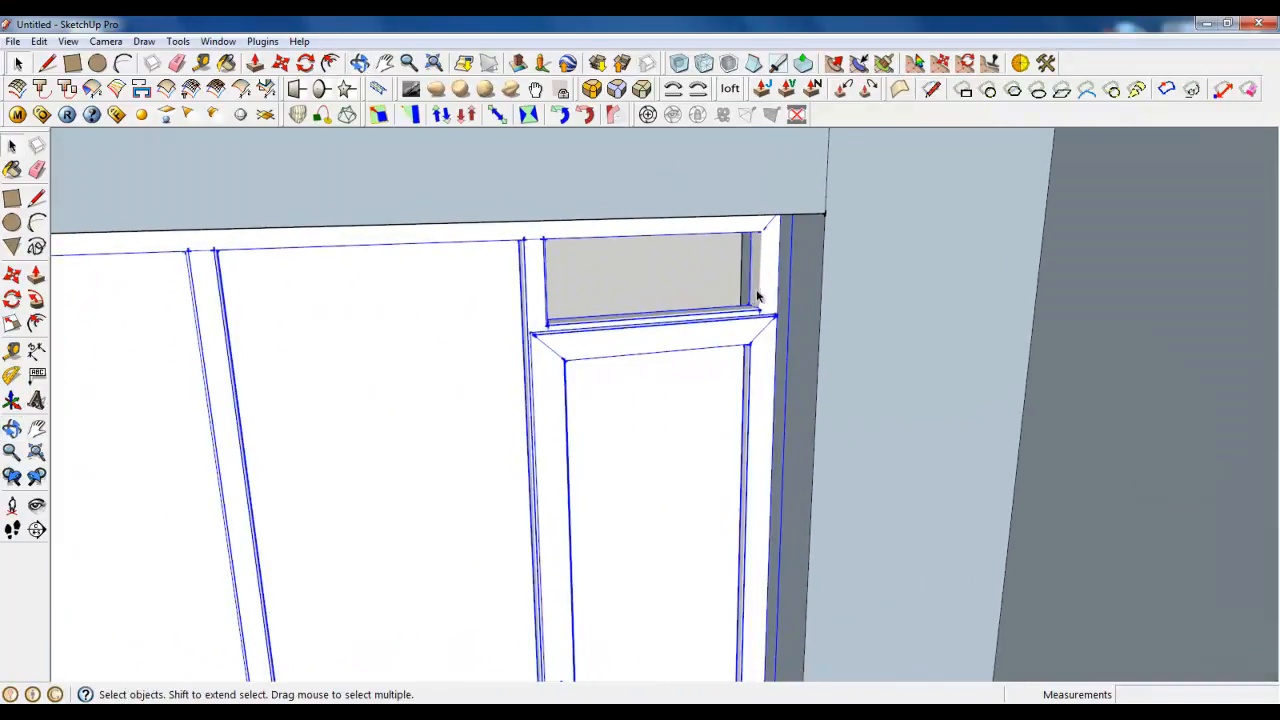
scroll(748, 232, down, 4)
middle_drag(748, 232, 440, 204)
scroll(445, 205, down, 2)
scroll(850, 509, down, 3)
middle_drag(850, 509, 749, 463)
scroll(848, 478, up, 3)
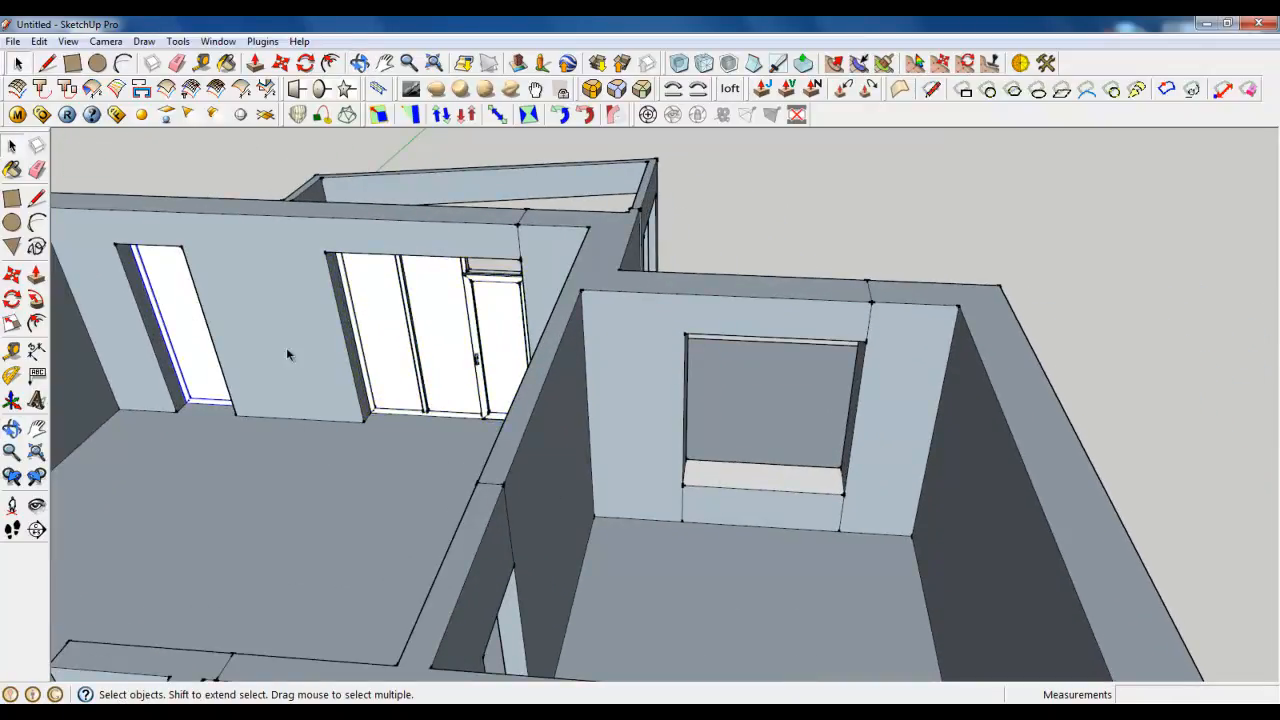
Step: Examine the projecting porch frame and its two openings from outside the building
scroll(286, 347, down, 5)
middle_drag(590, 405, 332, 432)
scroll(691, 214, up, 5)
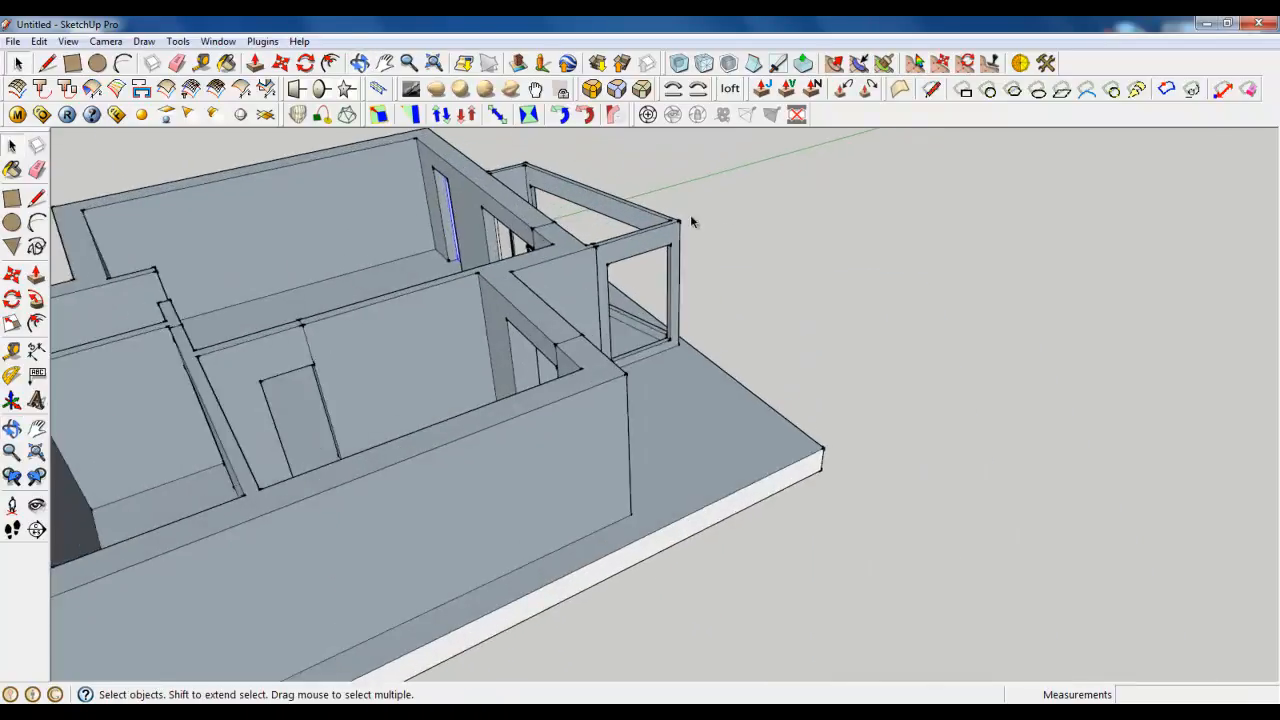
middle_drag(663, 251, 410, 289)
scroll(629, 304, down, 4)
middle_drag(629, 304, 400, 280)
scroll(553, 222, up, 3)
scroll(550, 467, down, 3)
middle_drag(586, 420, 593, 407)
scroll(590, 407, up, 3)
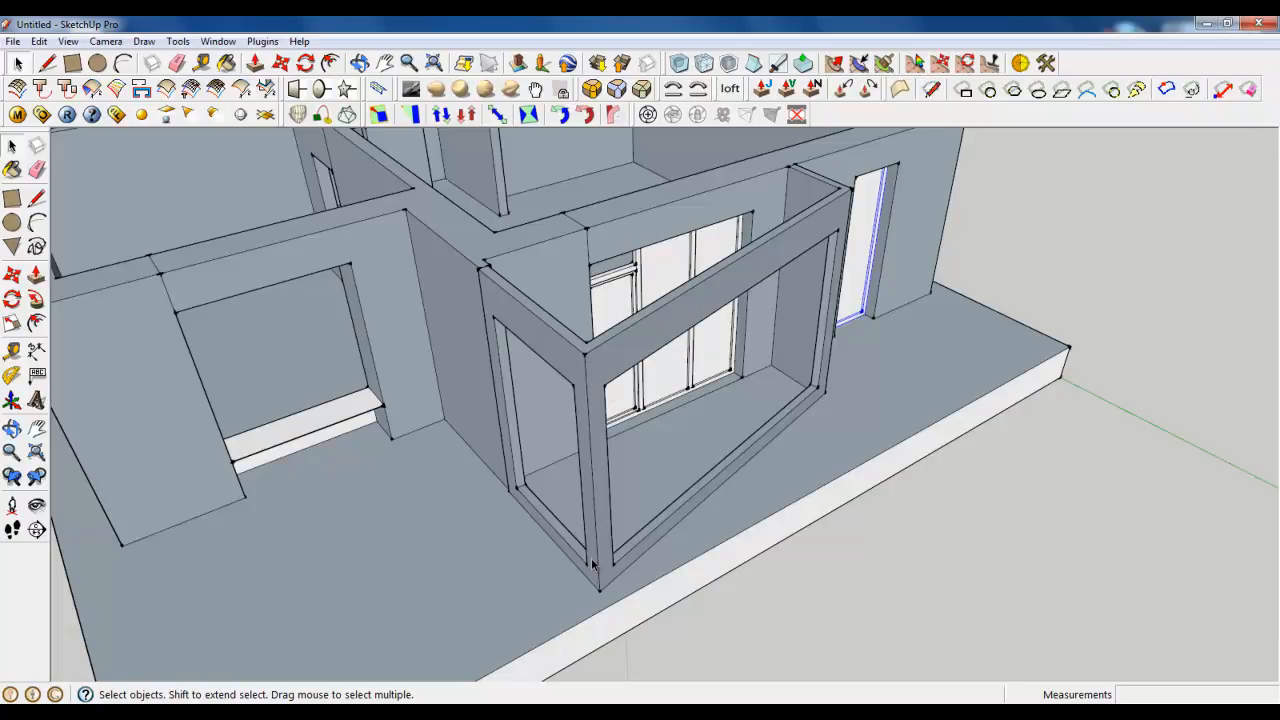
scroll(540, 520, up, 2)
middle_drag(540, 520, 566, 509)
scroll(566, 511, down, 2)
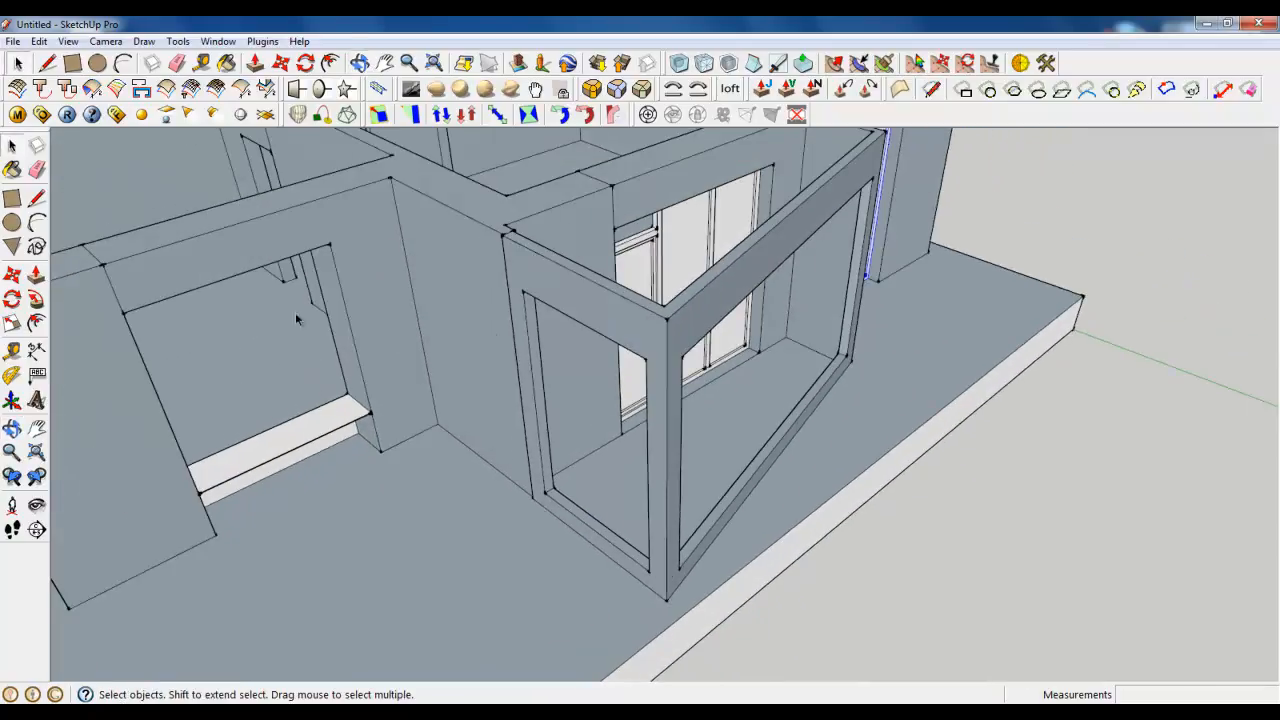
Step: Draw a rectangle of about 2100 by 1375.8 mm filling the porch's narrower side opening, from lower to opposite upper corner
click(90, 88)
scroll(586, 491, up, 6)
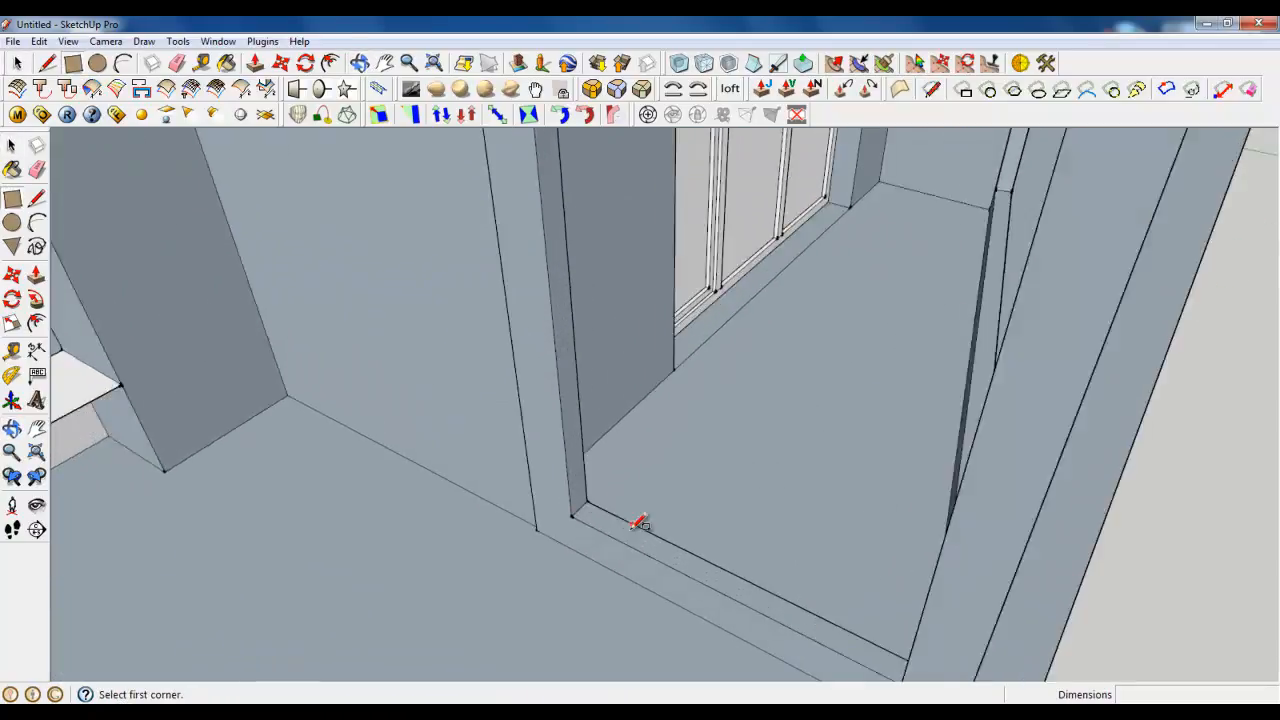
click(537, 480)
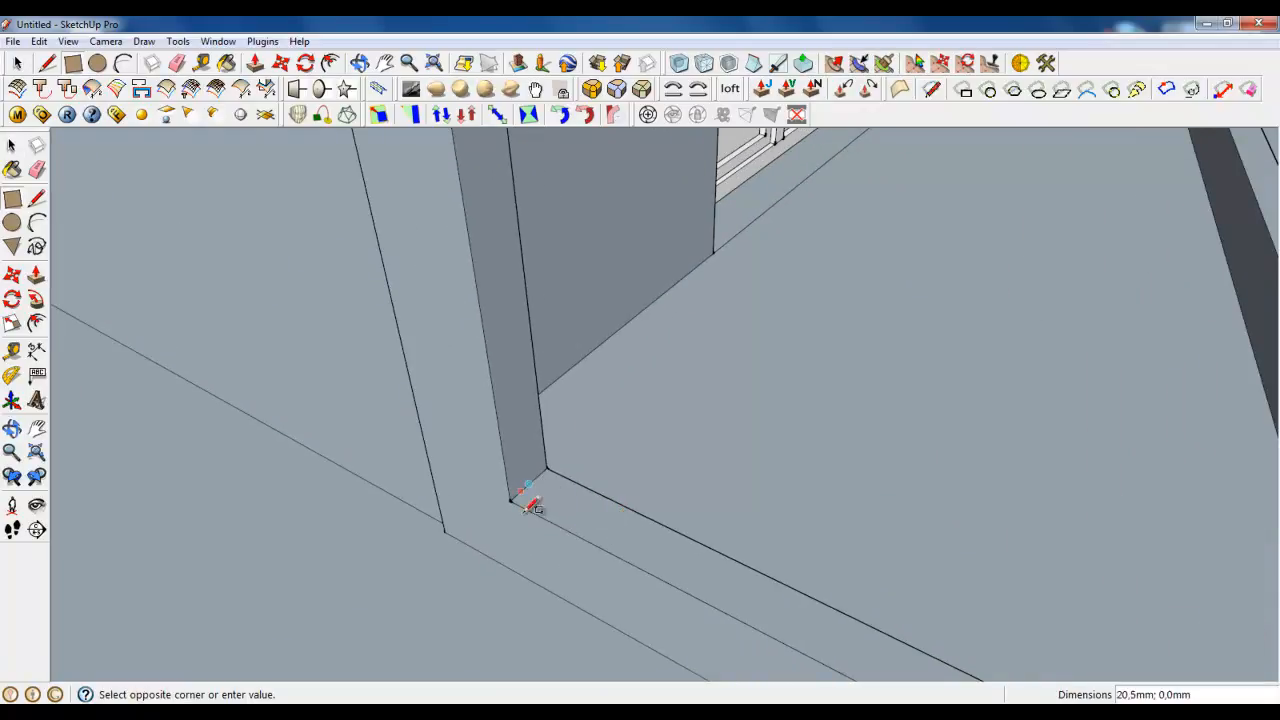
scroll(500, 530, down, 8)
scroll(750, 460, up, 10)
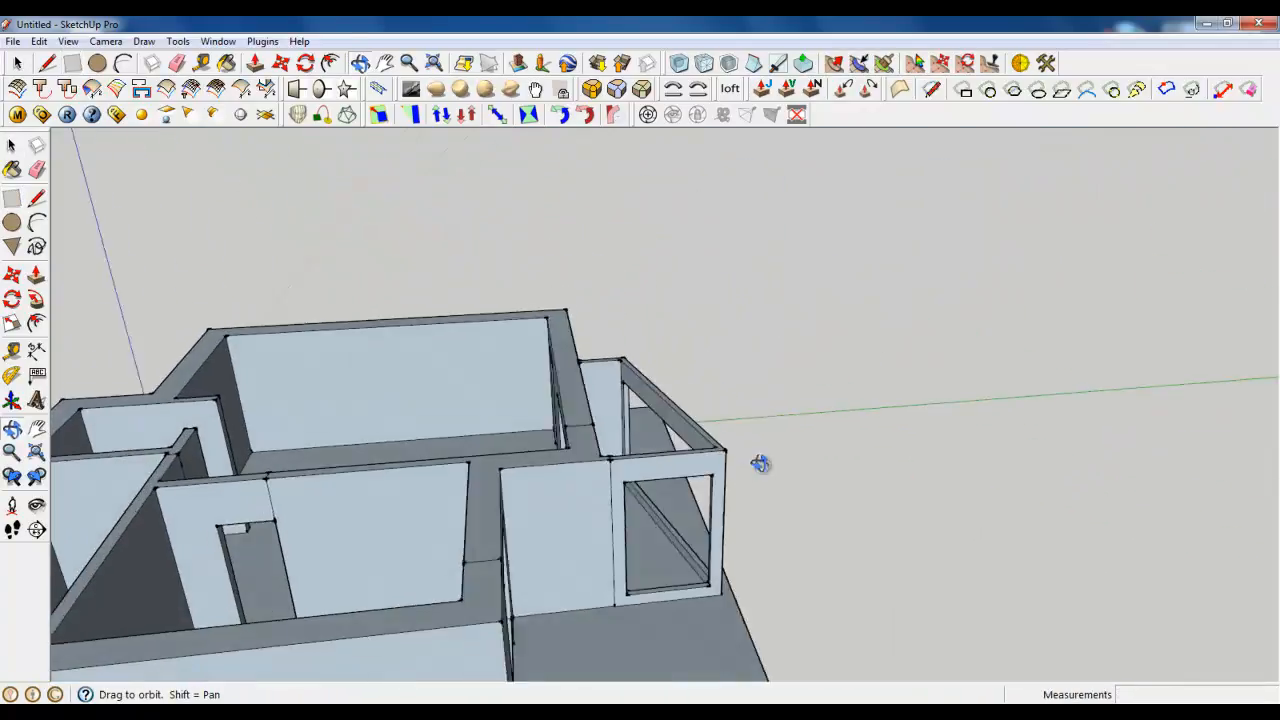
middle_drag(699, 538, 811, 229)
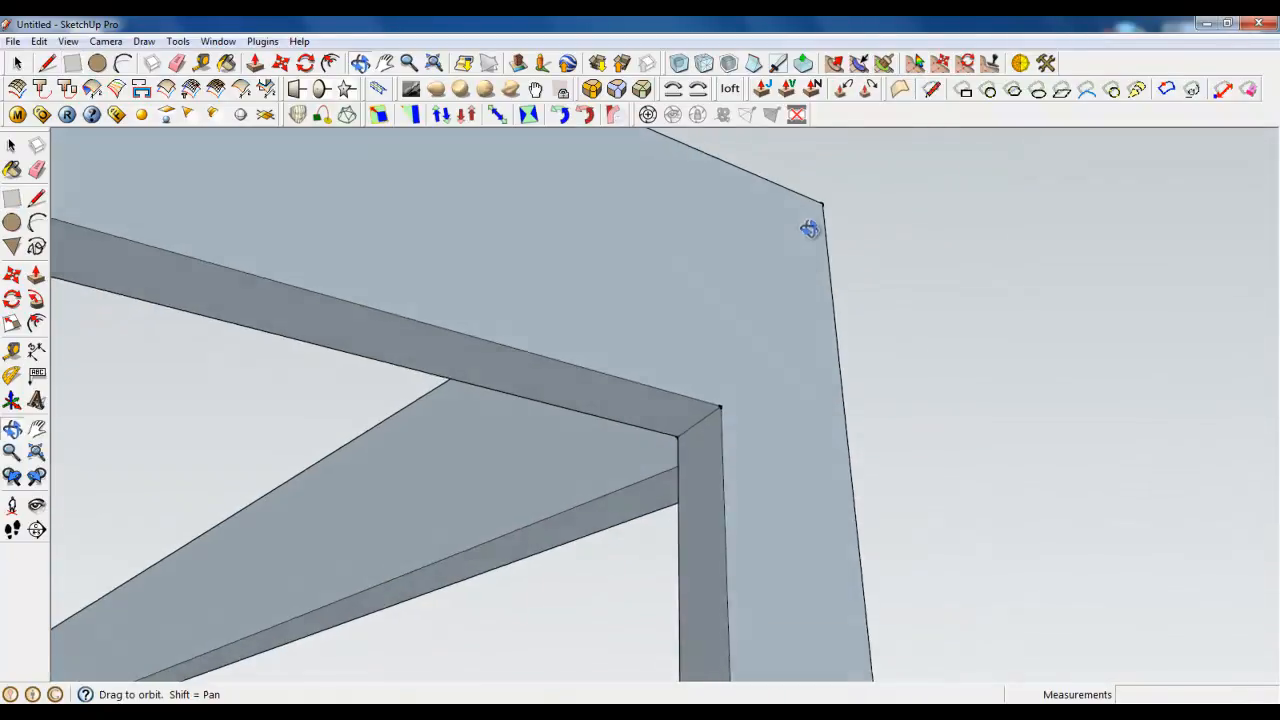
scroll(714, 434, up, 3)
click(700, 391)
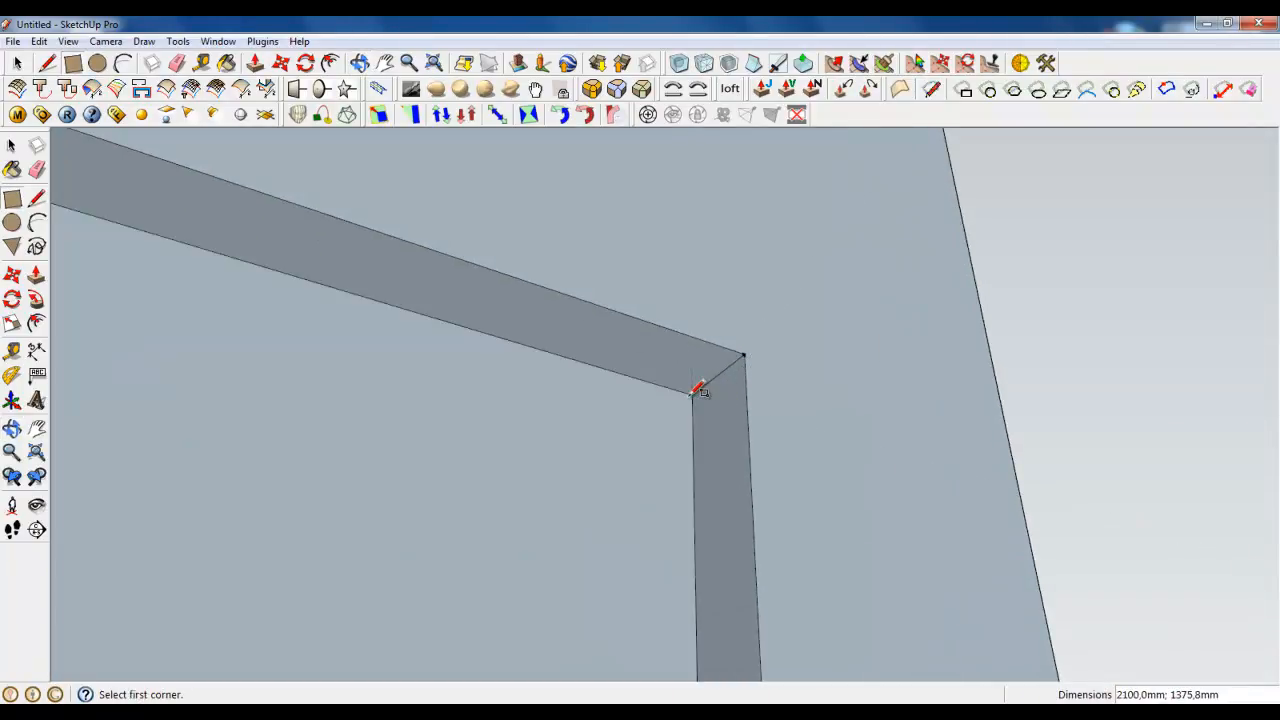
Step: Make the new rectangular face in the porch's side opening a group
click(17, 63)
click(643, 384)
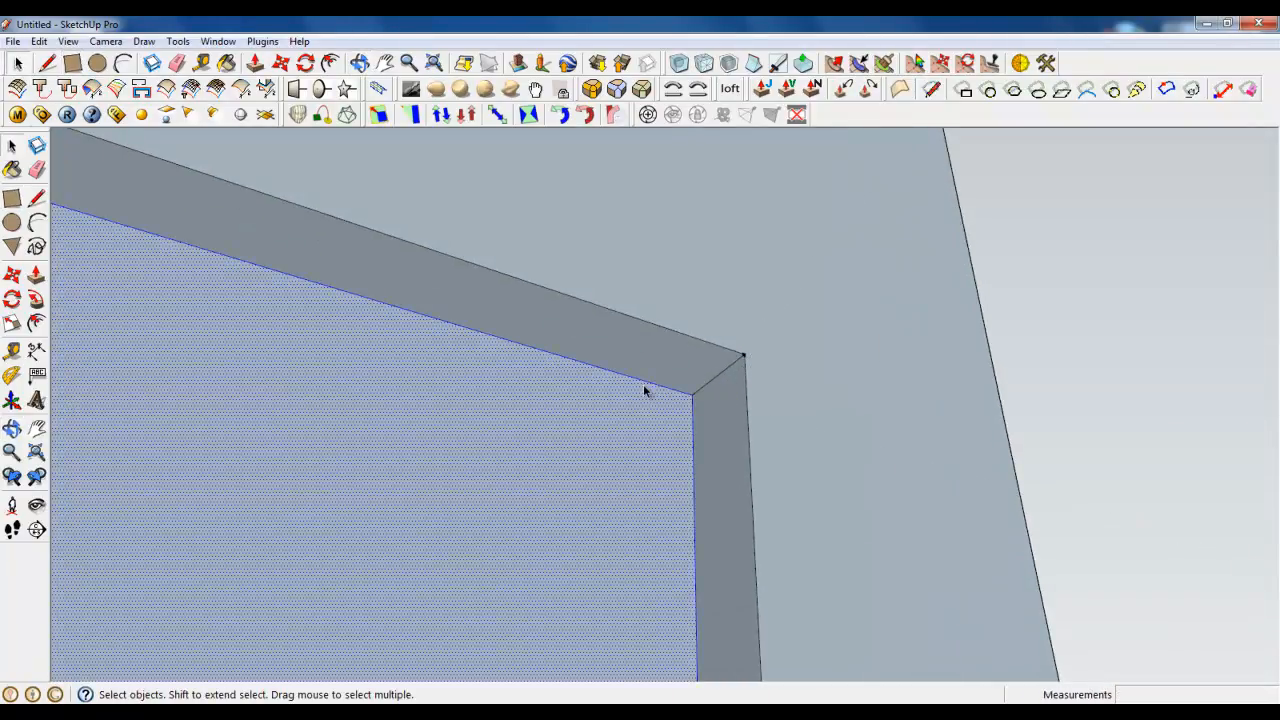
right_click(646, 393)
click(712, 180)
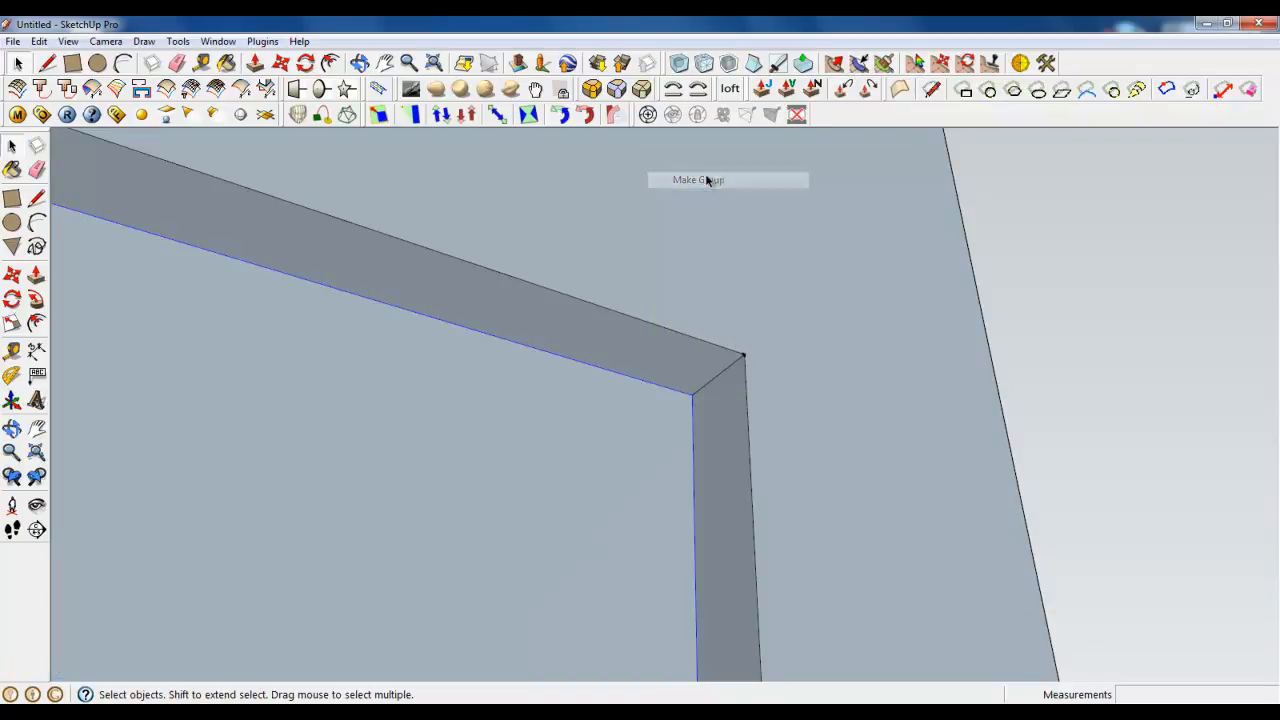
Step: Copy the side opening's pane face about 3 mm along the depth of the frame
mouse_move(699, 406)
middle_down()
mouse_move(757, 420)
mouse_move(634, 376)
mouse_move(752, 422)
mouse_move(1094, 446)
mouse_move(797, 420)
middle_up()
click(797, 420)
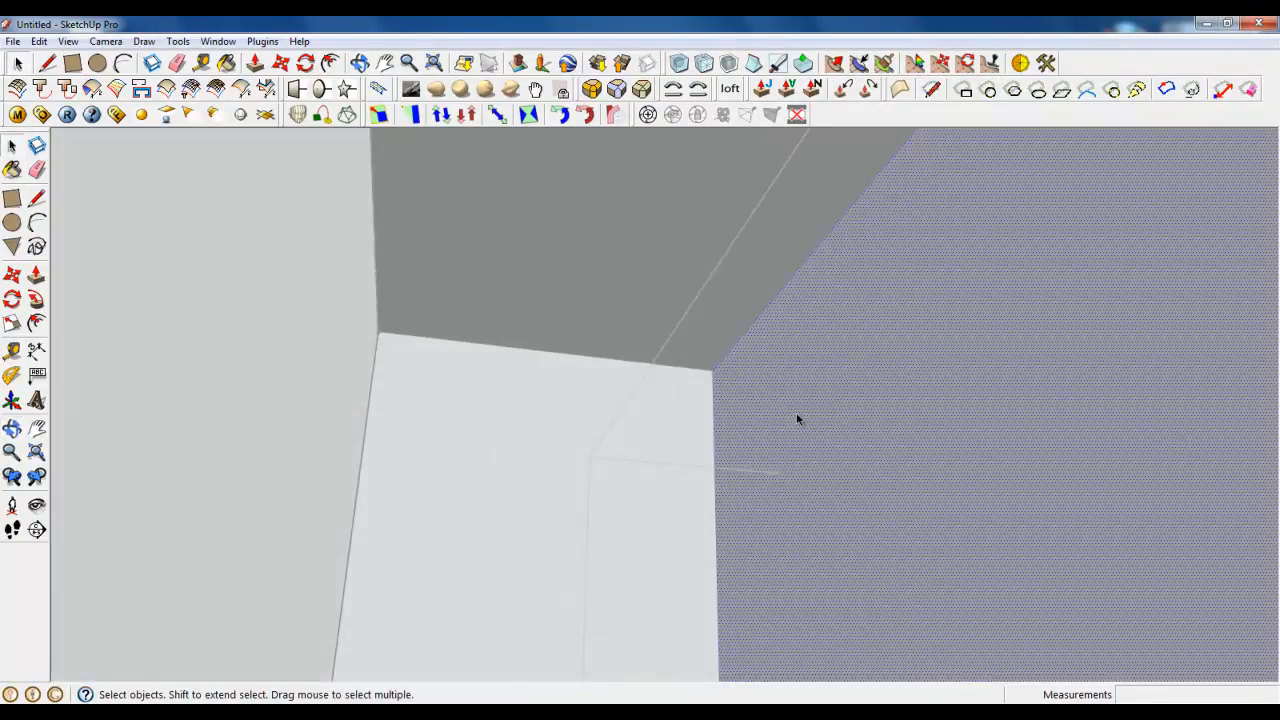
scroll(728, 439, up, 3)
click(281, 63)
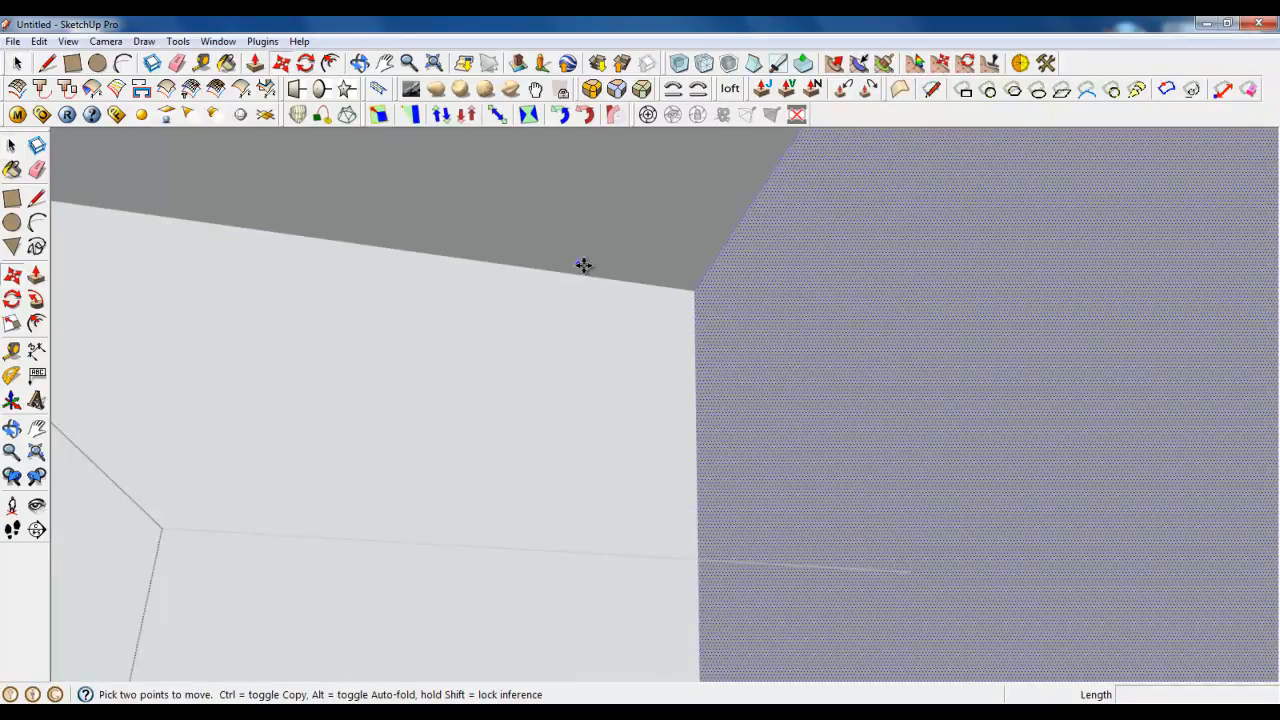
key(ctrl)
click(691, 291)
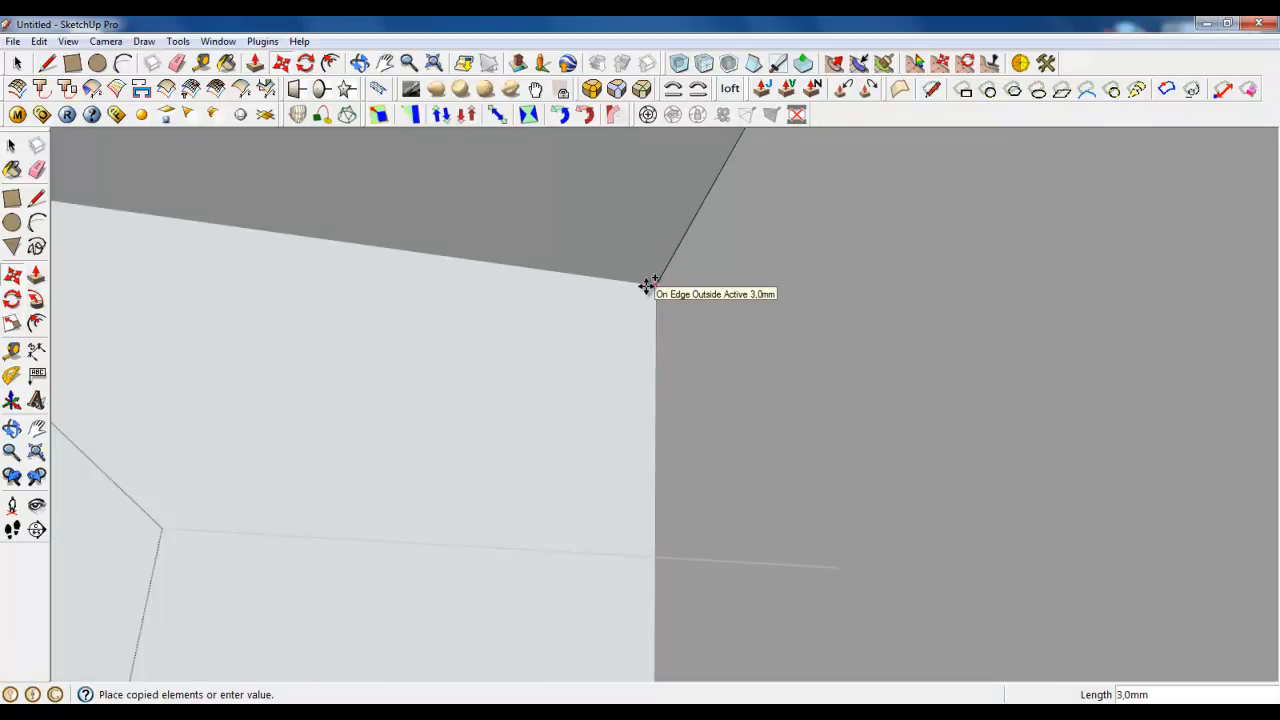
middle_drag(645, 287, 456, 580)
right_click(660, 352)
click(672, 363)
Step: Examine the filled side opening and the wide open front of the porch from outside
scroll(543, 327, down, 3)
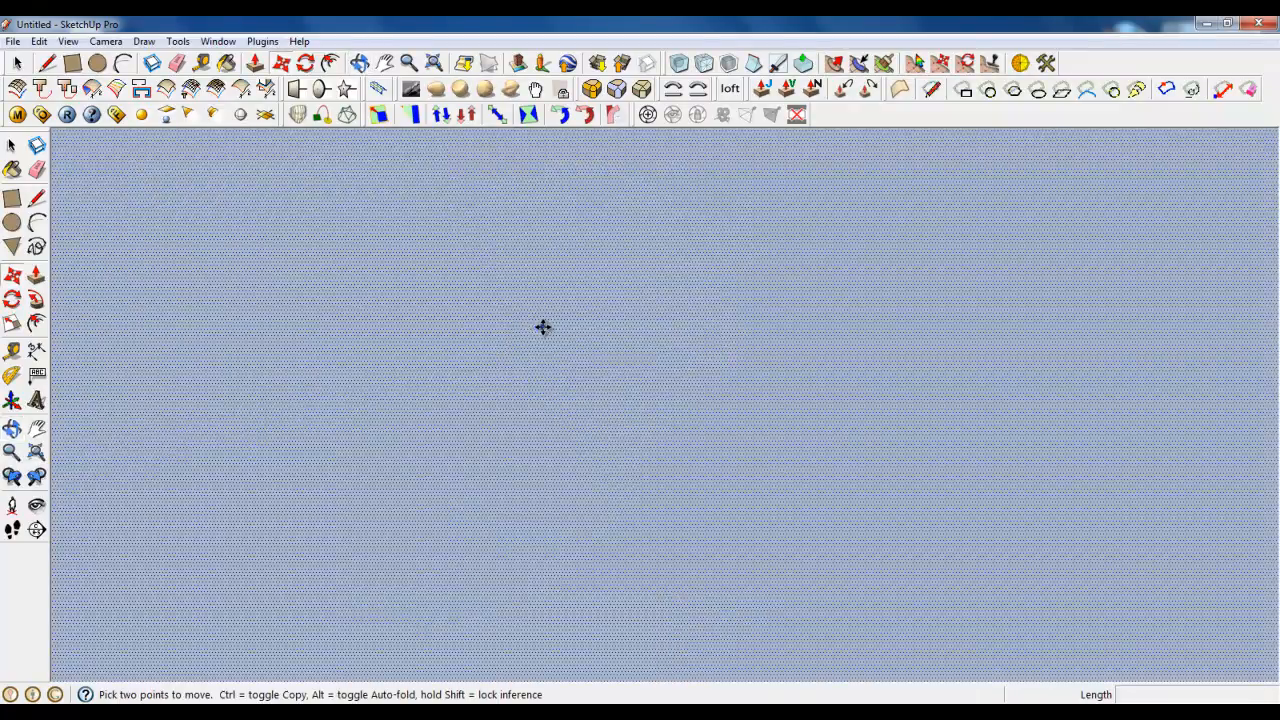
scroll(588, 380, down, 5)
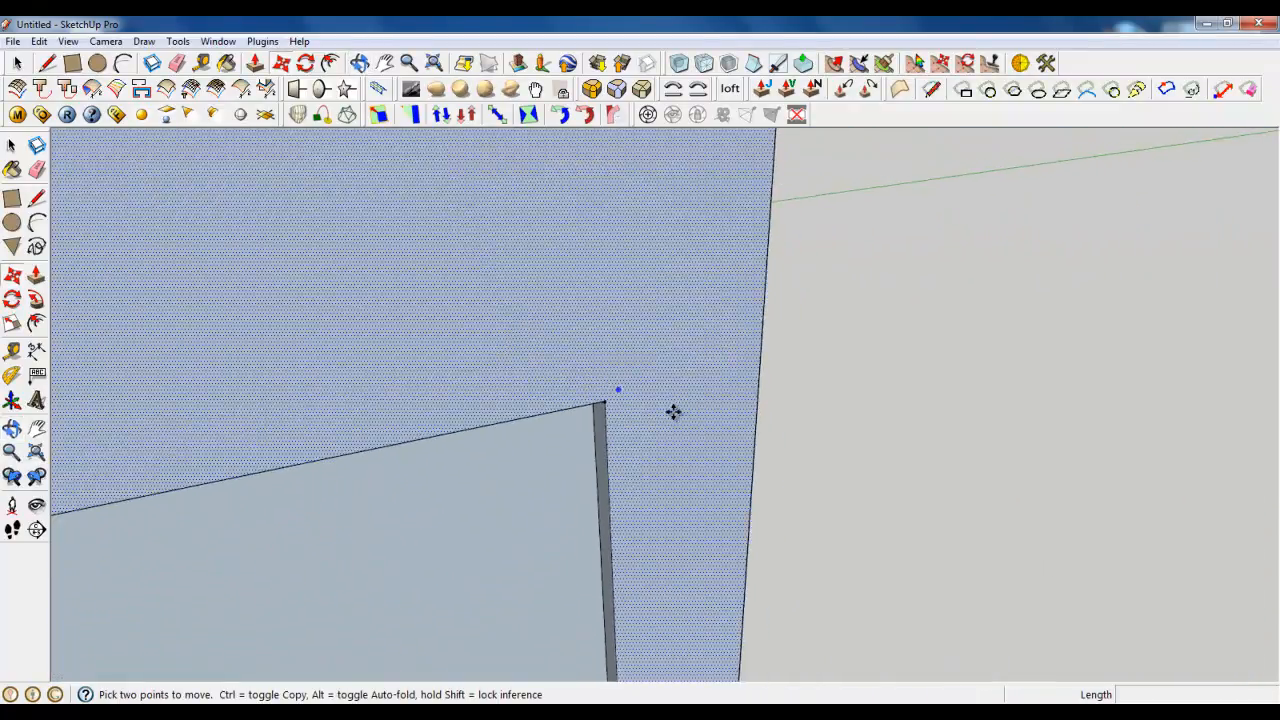
middle_drag(674, 411, 370, 425)
scroll(471, 394, down, 8)
middle_drag(663, 434, 623, 443)
click(17, 62)
scroll(503, 365, up, 3)
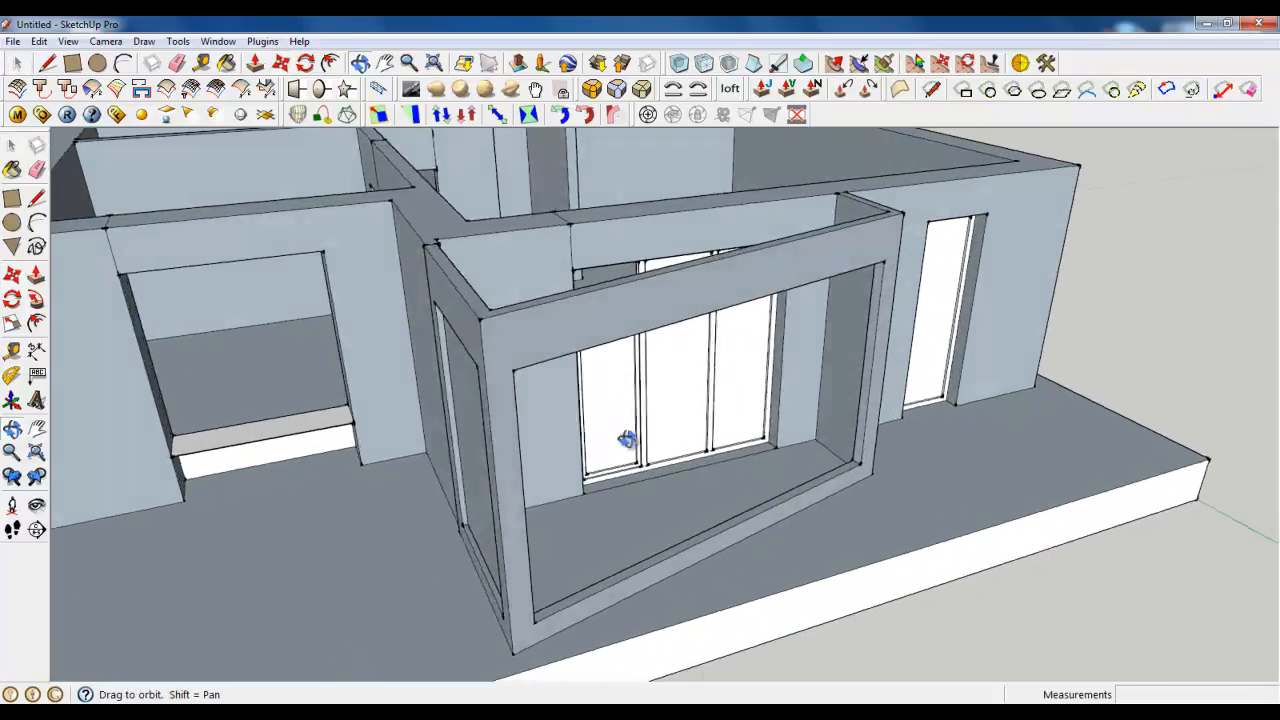
scroll(415, 453, up, 4)
scroll(415, 453, up, 2)
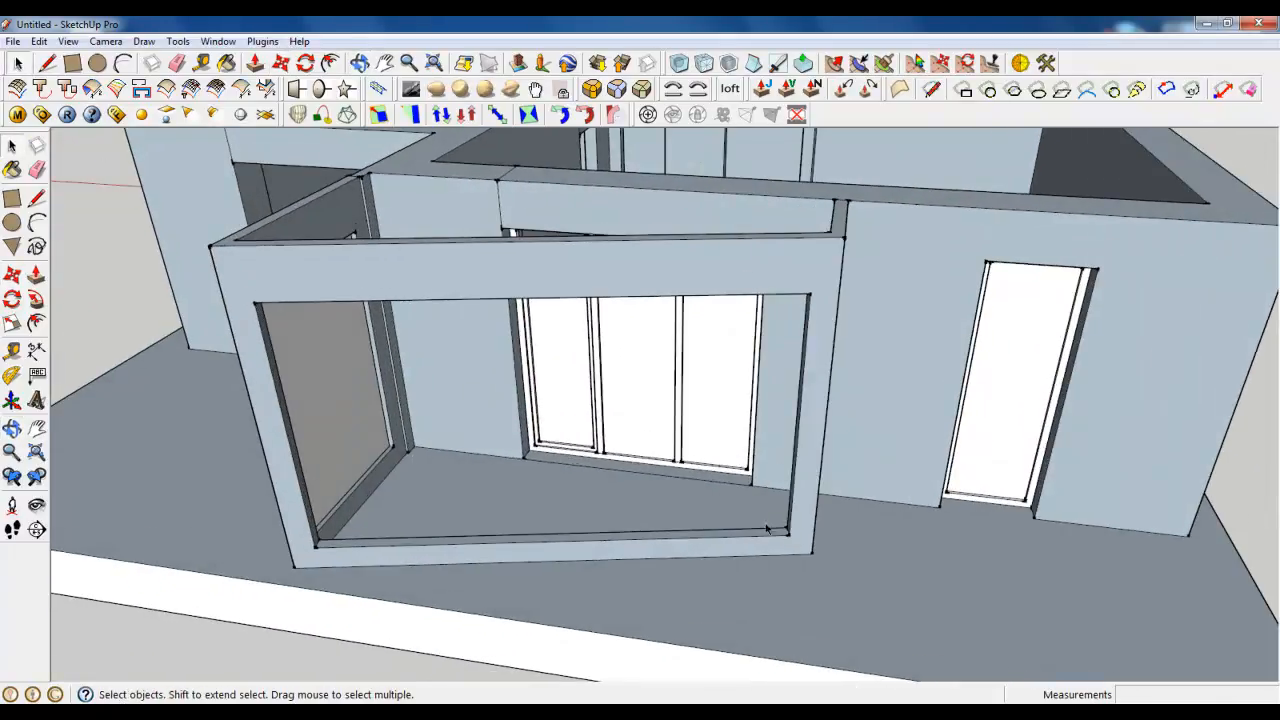
scroll(479, 541, down, 6)
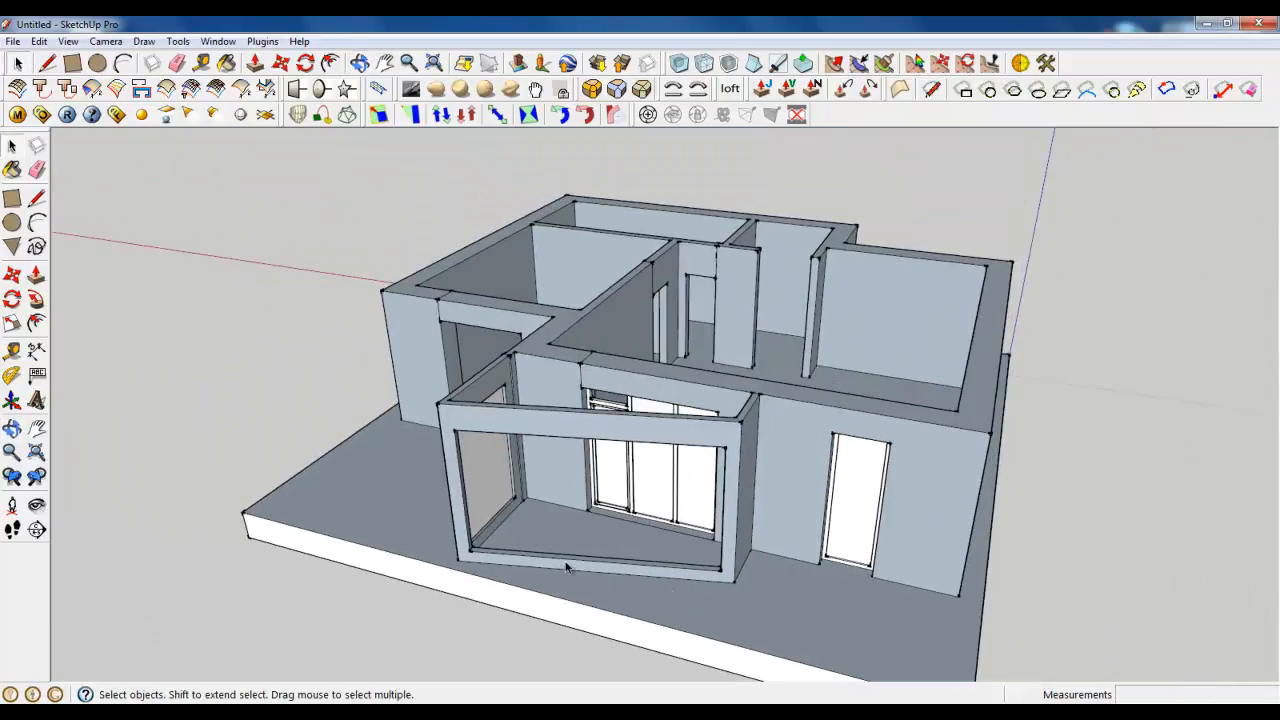
scroll(567, 567, up, 2)
scroll(566, 565, up, 3)
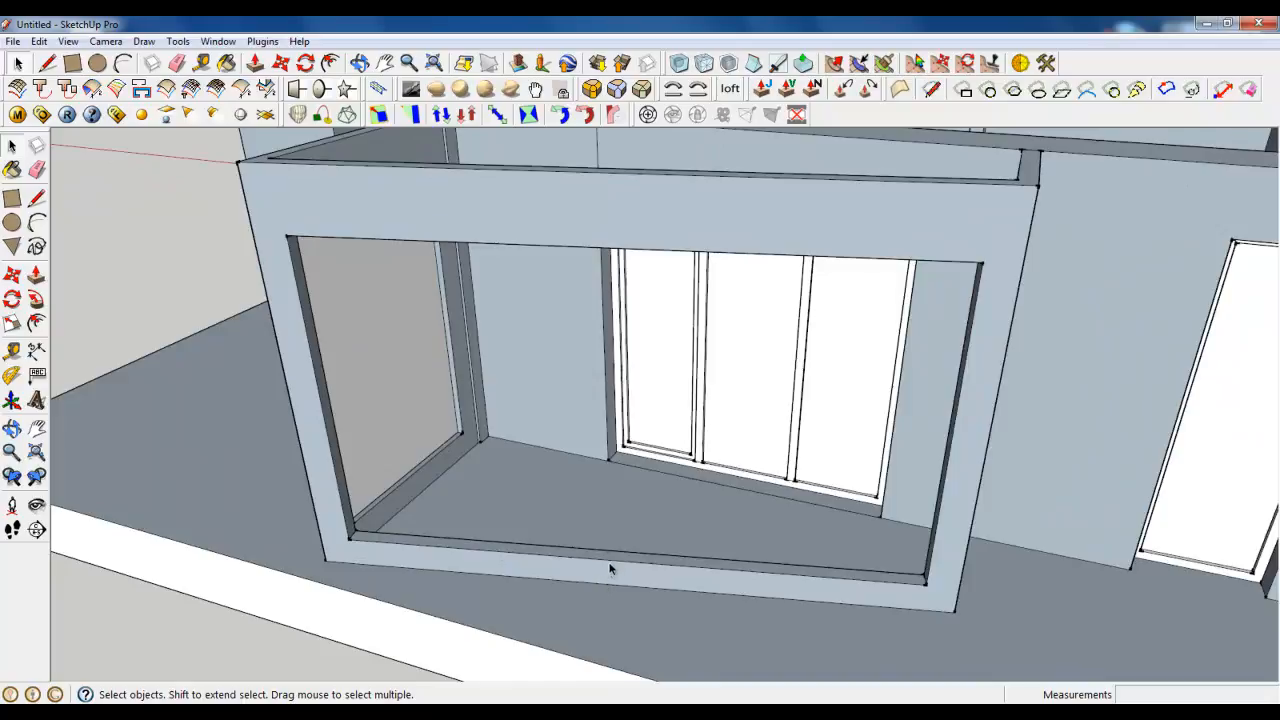
Step: Offset the outline of the front opening's sill face inward by about 17 mm
middle_drag(610, 568, 654, 611)
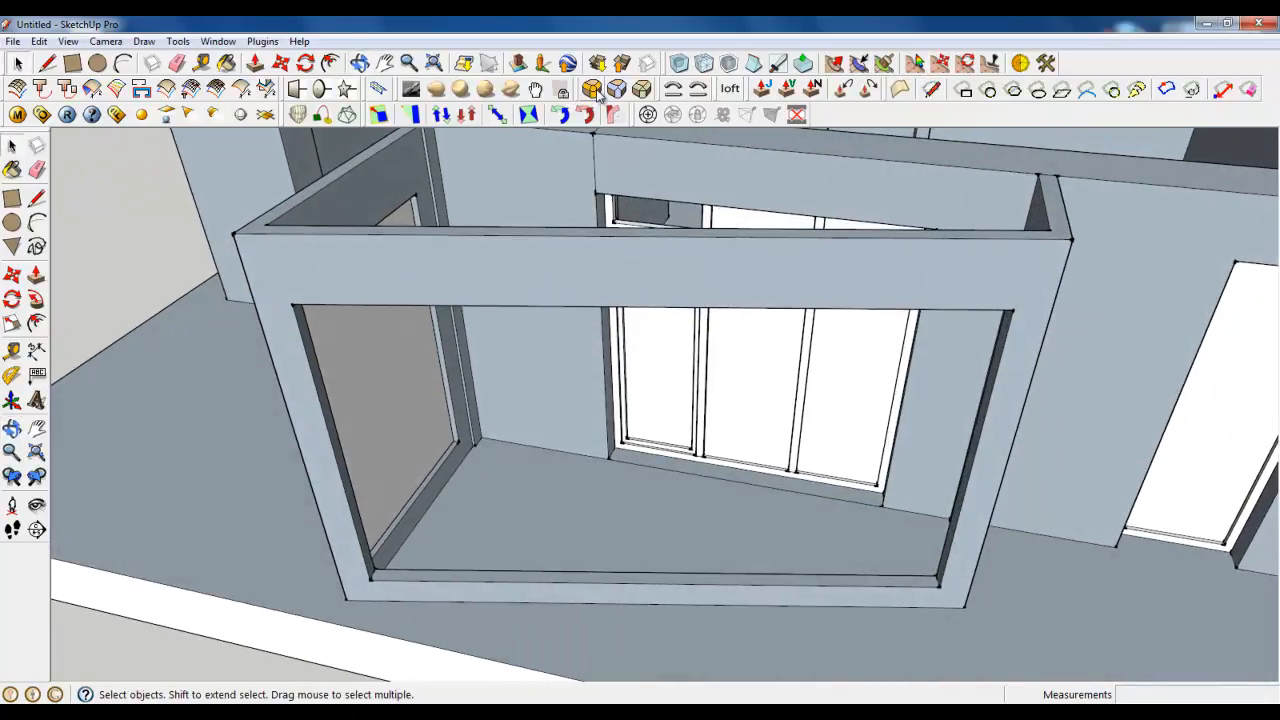
click(17, 63)
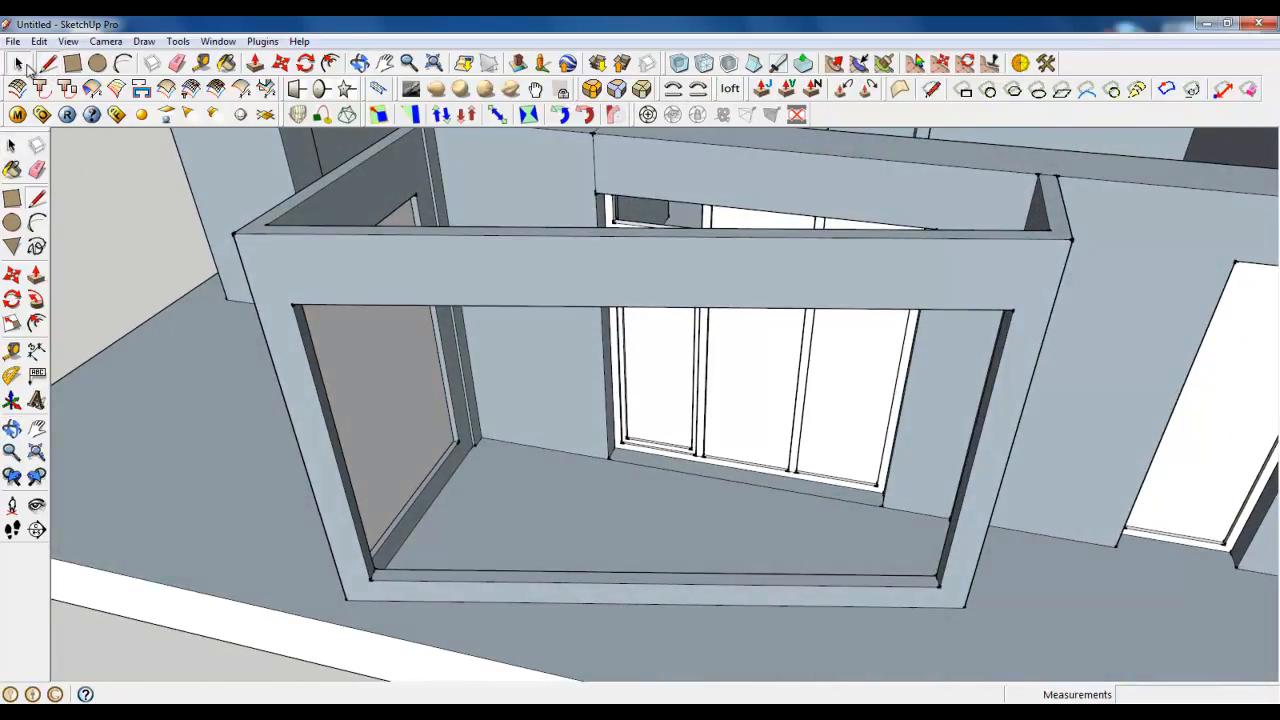
scroll(552, 577, up, 6)
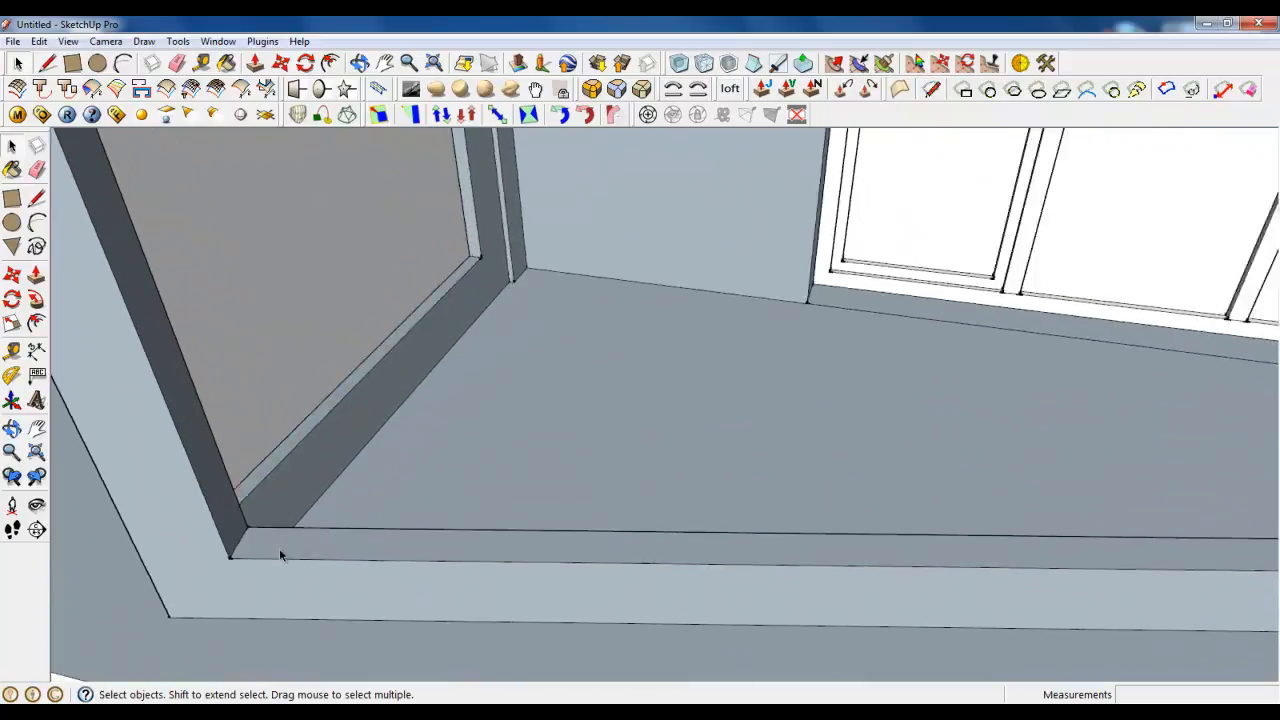
click(266, 545)
scroll(268, 540, up, 1)
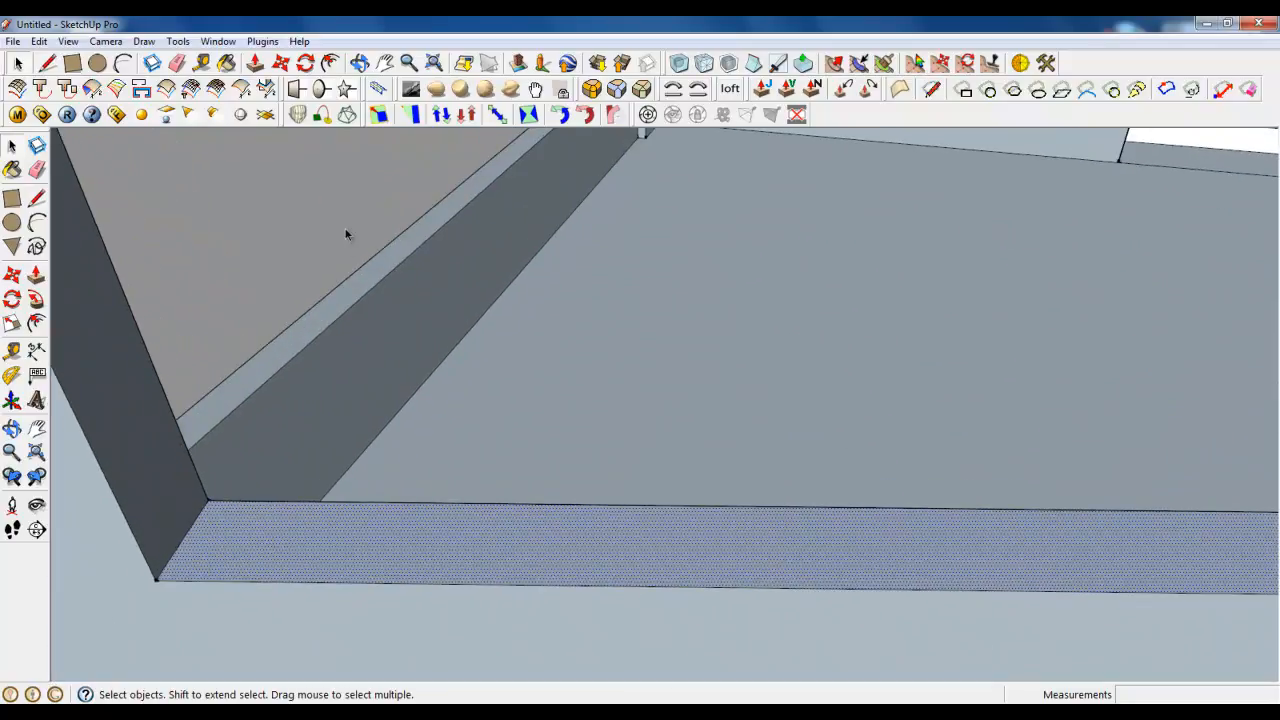
click(330, 62)
click(290, 543)
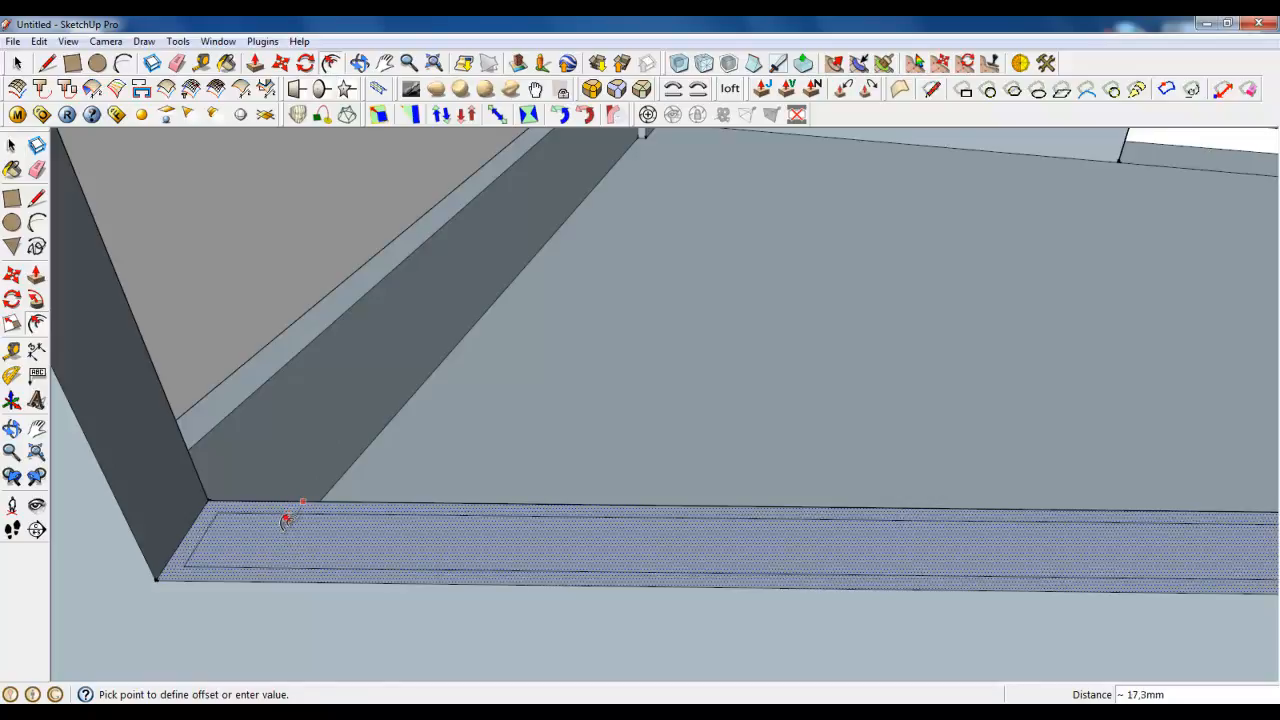
click(286, 517)
Step: Extend both long offset lines on the sill to the side jamb nearest the filled side opening
key(space)
key(l)
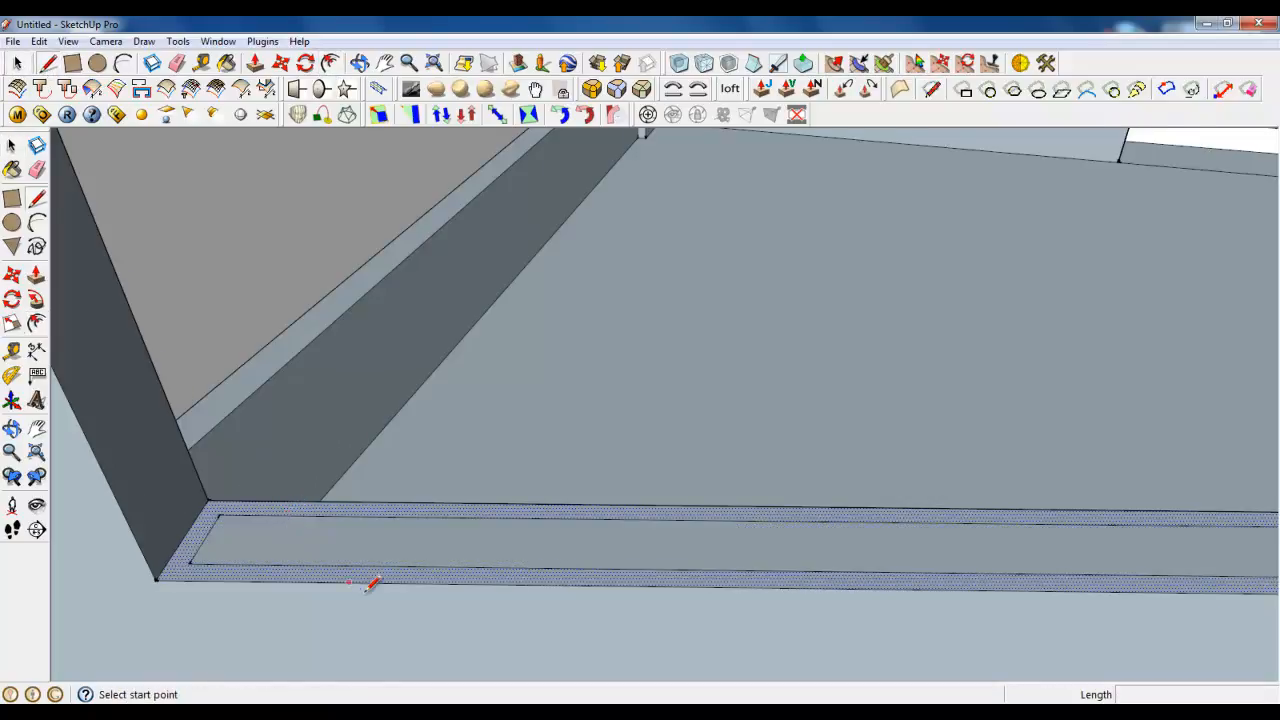
middle_drag(371, 586, 497, 440)
click(642, 430)
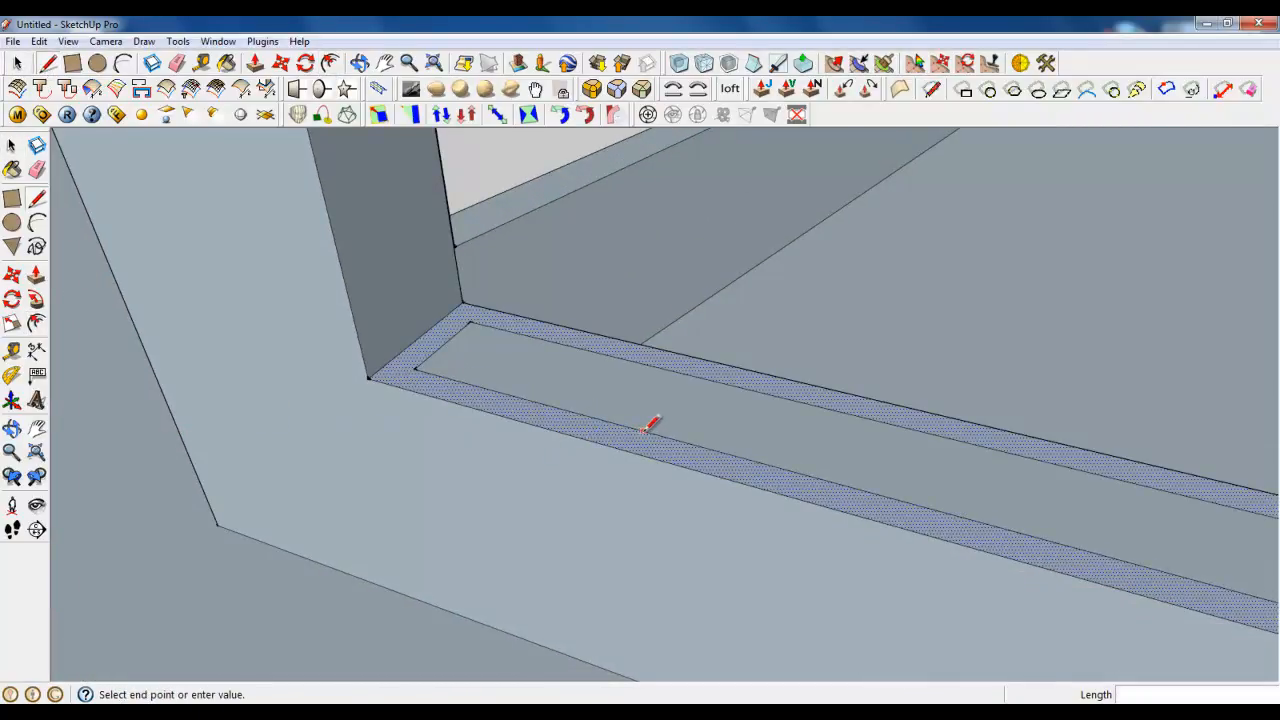
scroll(445, 358, up, 3)
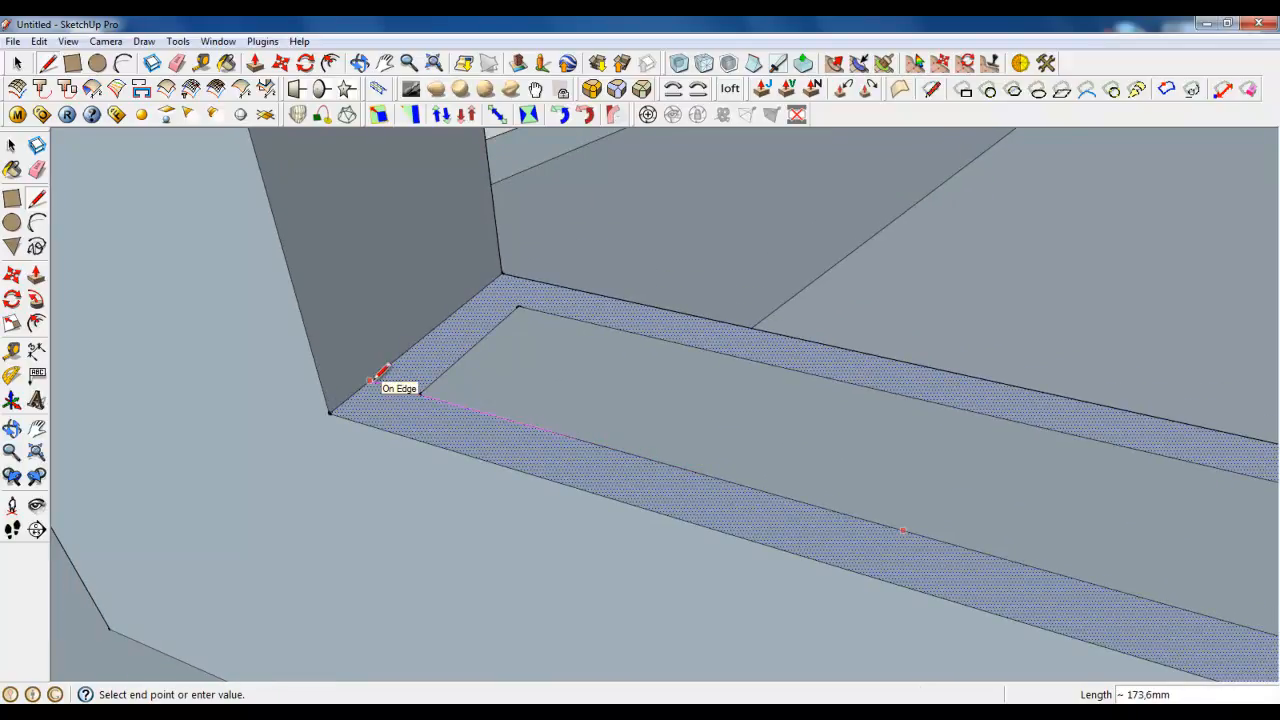
click(370, 380)
scroll(423, 465, down, 3)
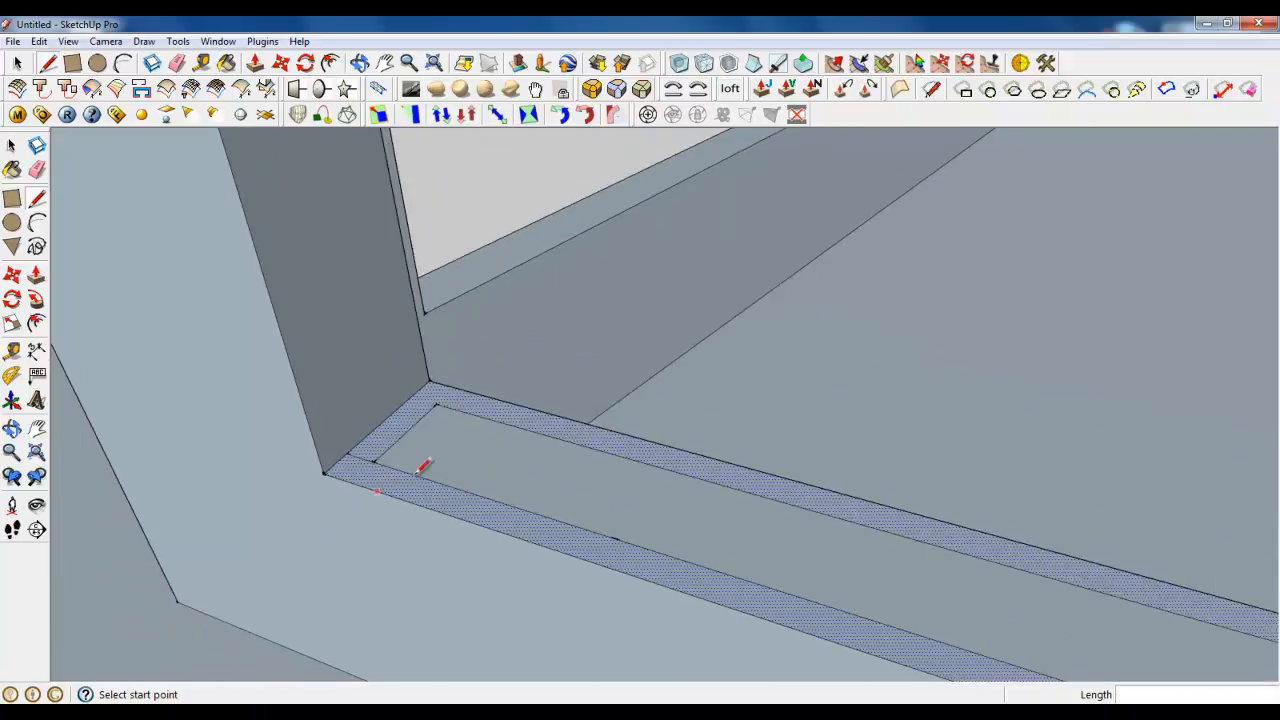
scroll(655, 422, up, 3)
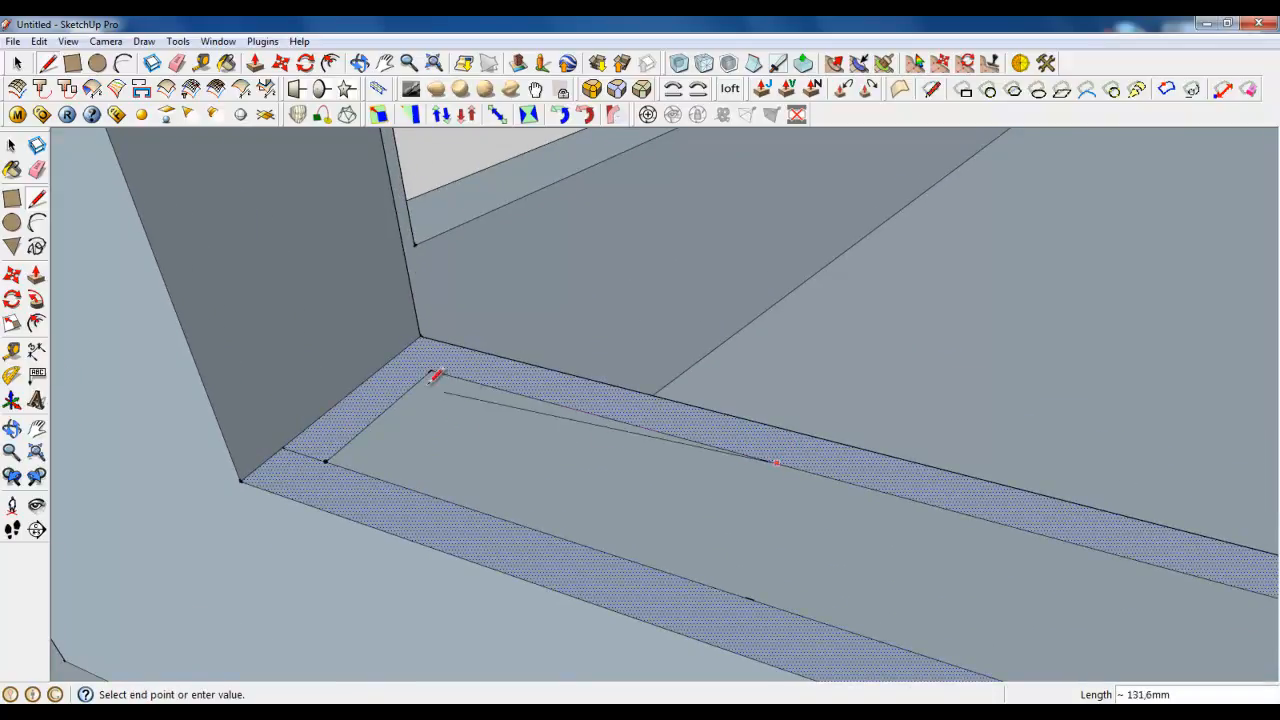
click(391, 358)
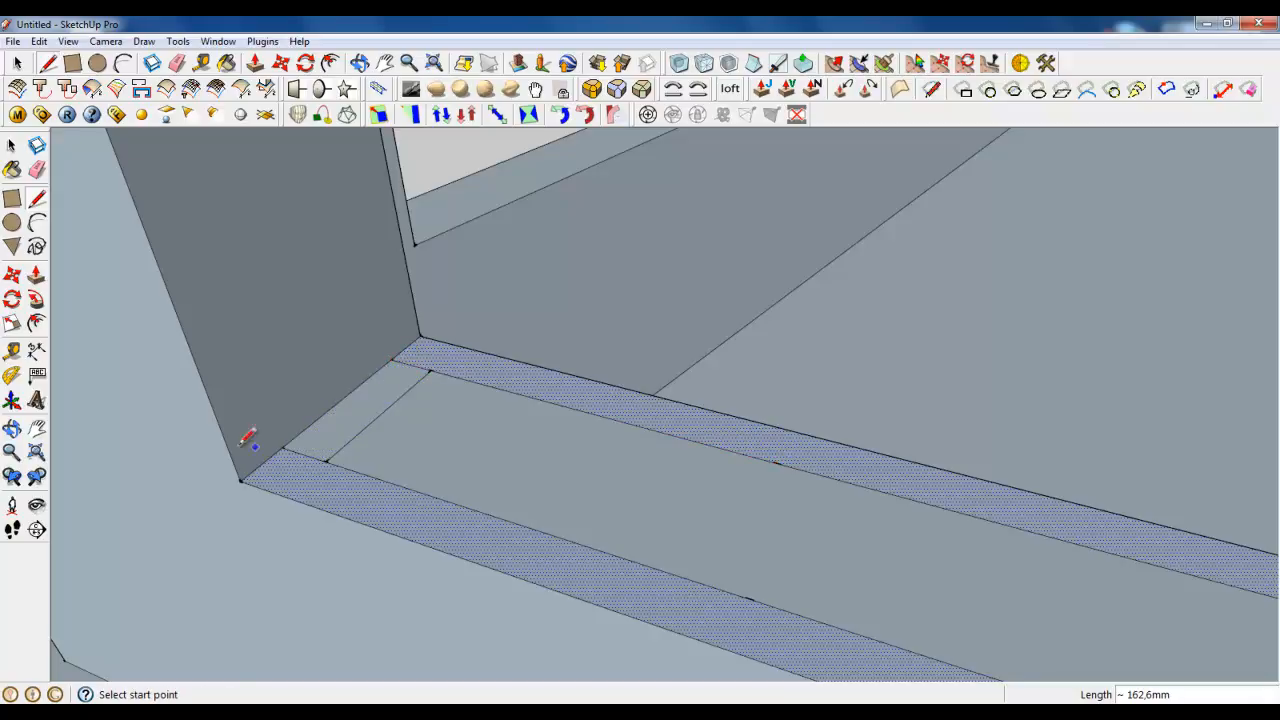
Step: Extend the two long offset lines to the jamb at the sill's opposite end
scroll(249, 434, down, 5)
middle_drag(205, 425, 1131, 420)
scroll(1131, 420, up, 5)
scroll(902, 465, up, 1)
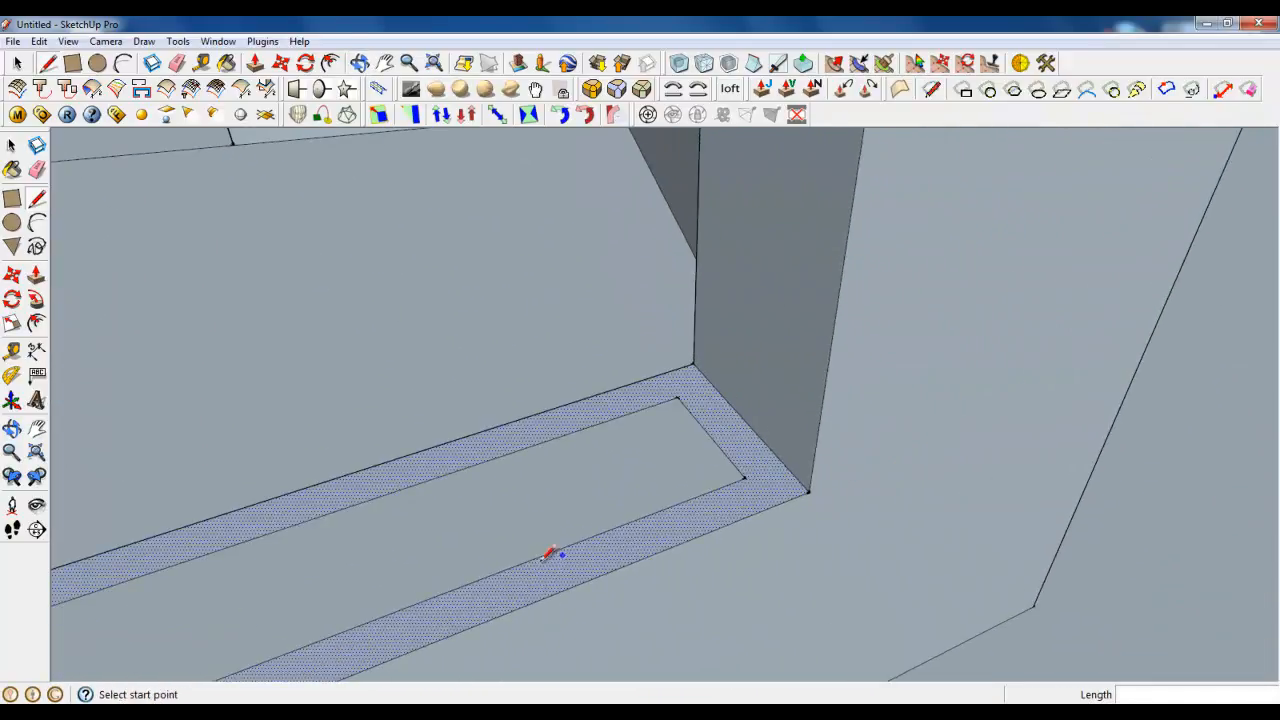
click(744, 478)
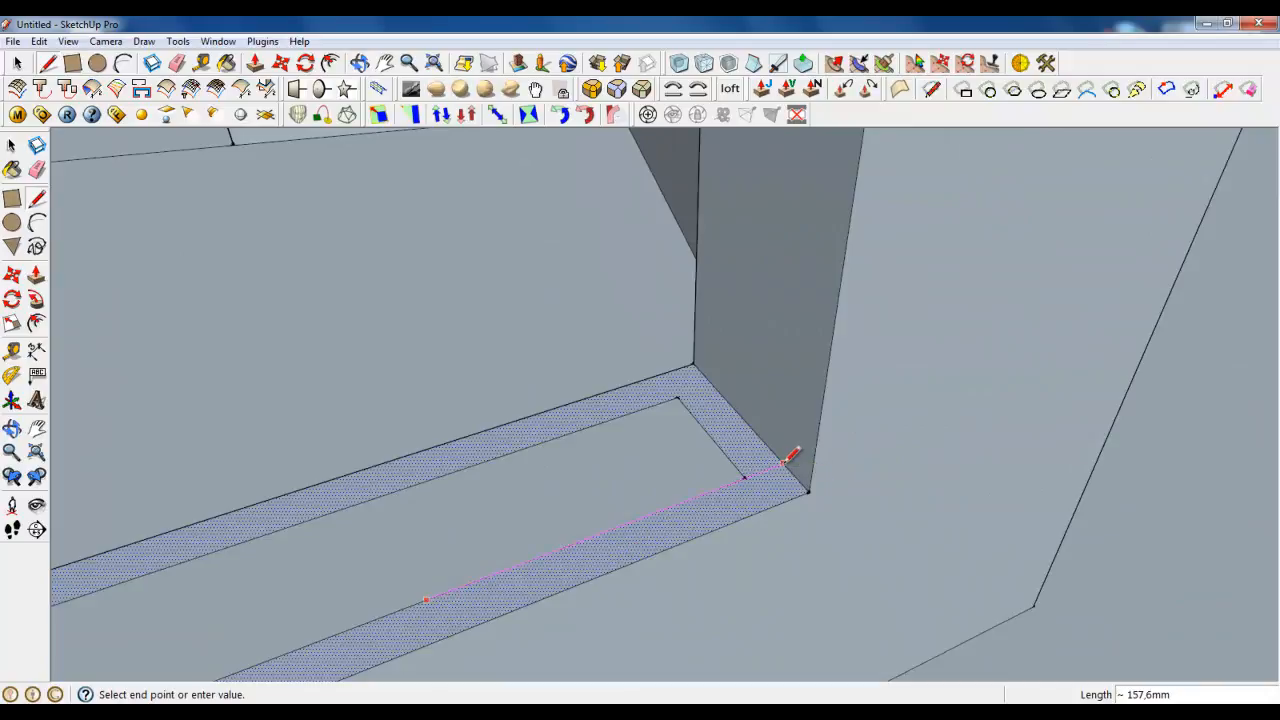
click(782, 465)
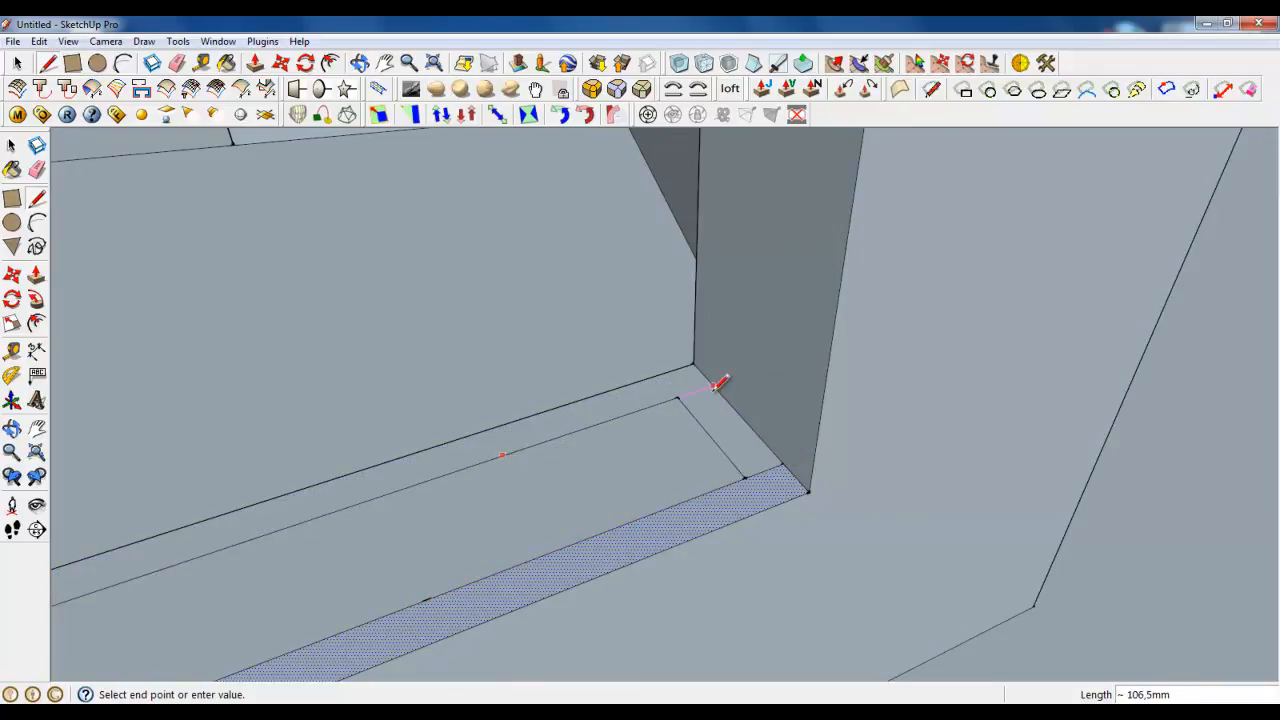
Step: Erase the leftover short offset edges at both ends of the sill to leave one continuous middle strip
click(22, 64)
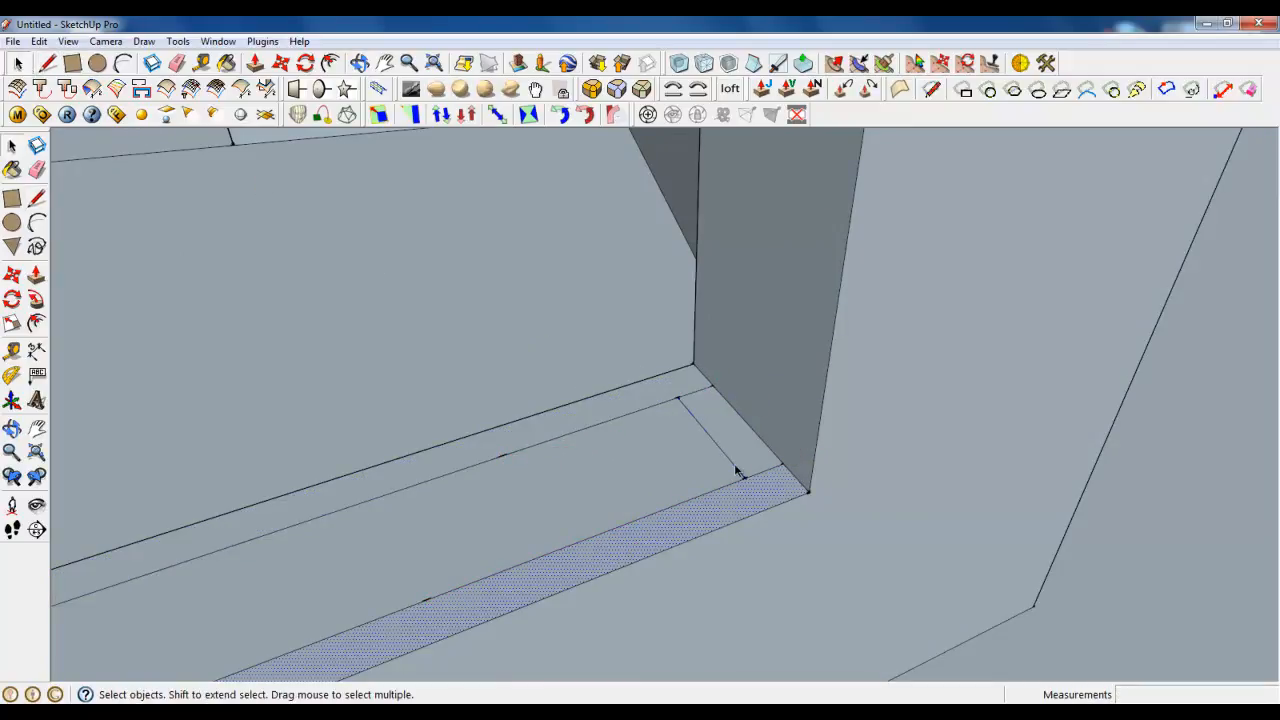
click(737, 470)
click(658, 466)
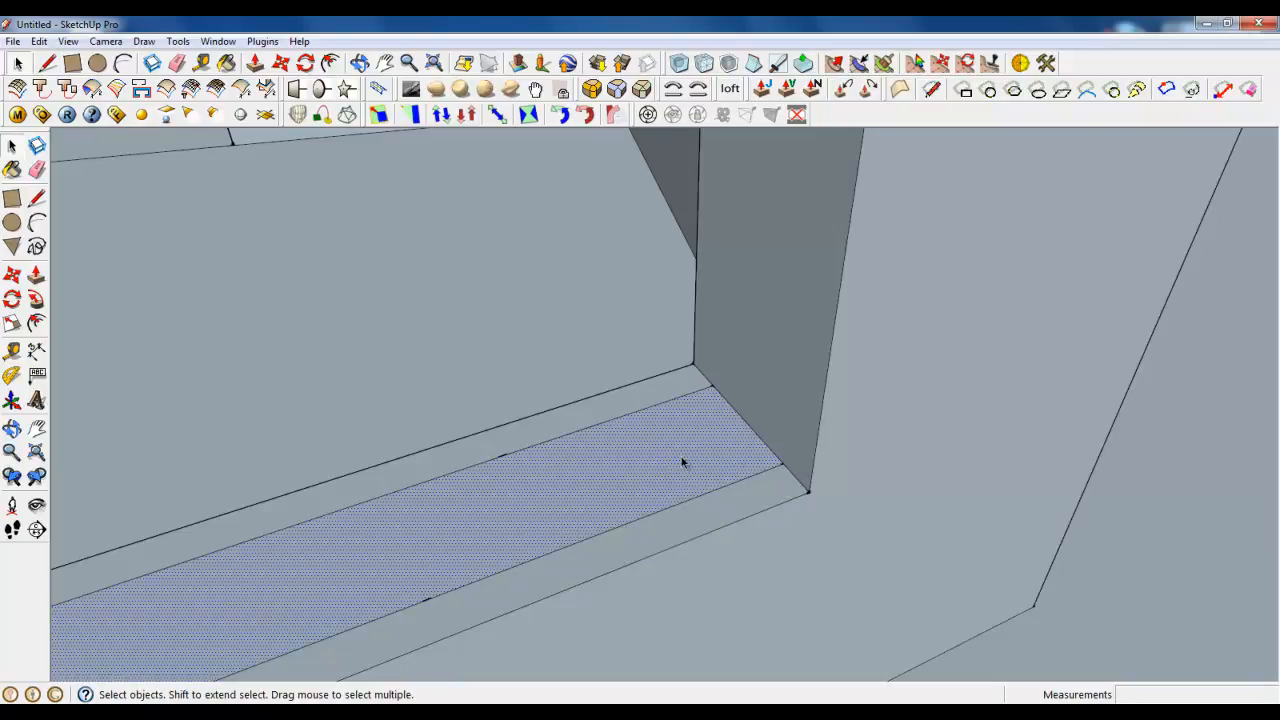
scroll(686, 463, down, 8)
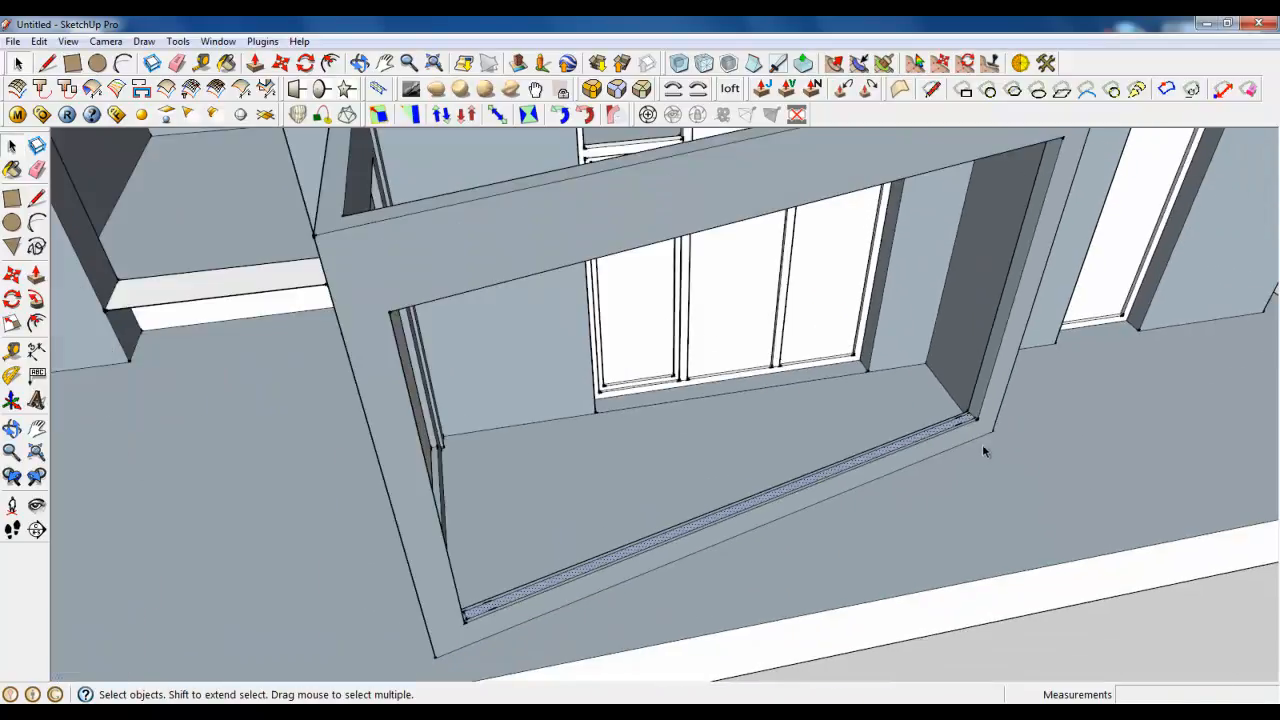
middle_drag(982, 444, 651, 600)
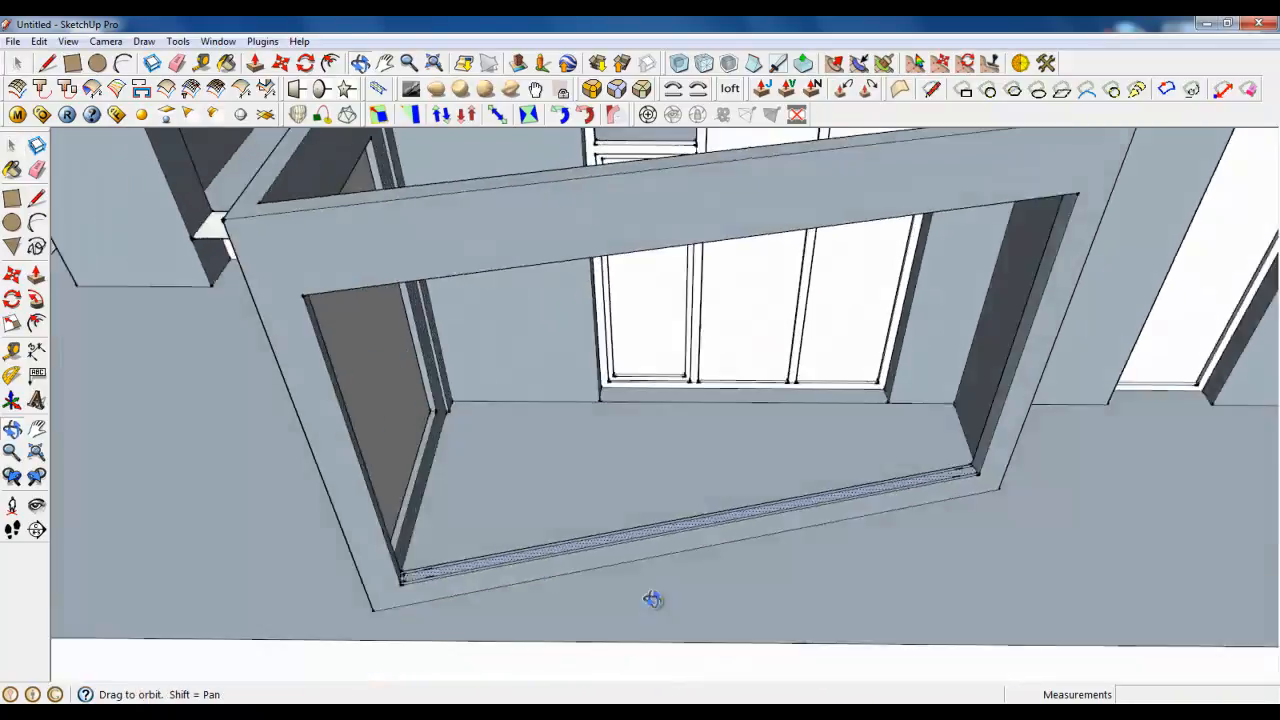
scroll(264, 499, up, 6)
click(236, 495)
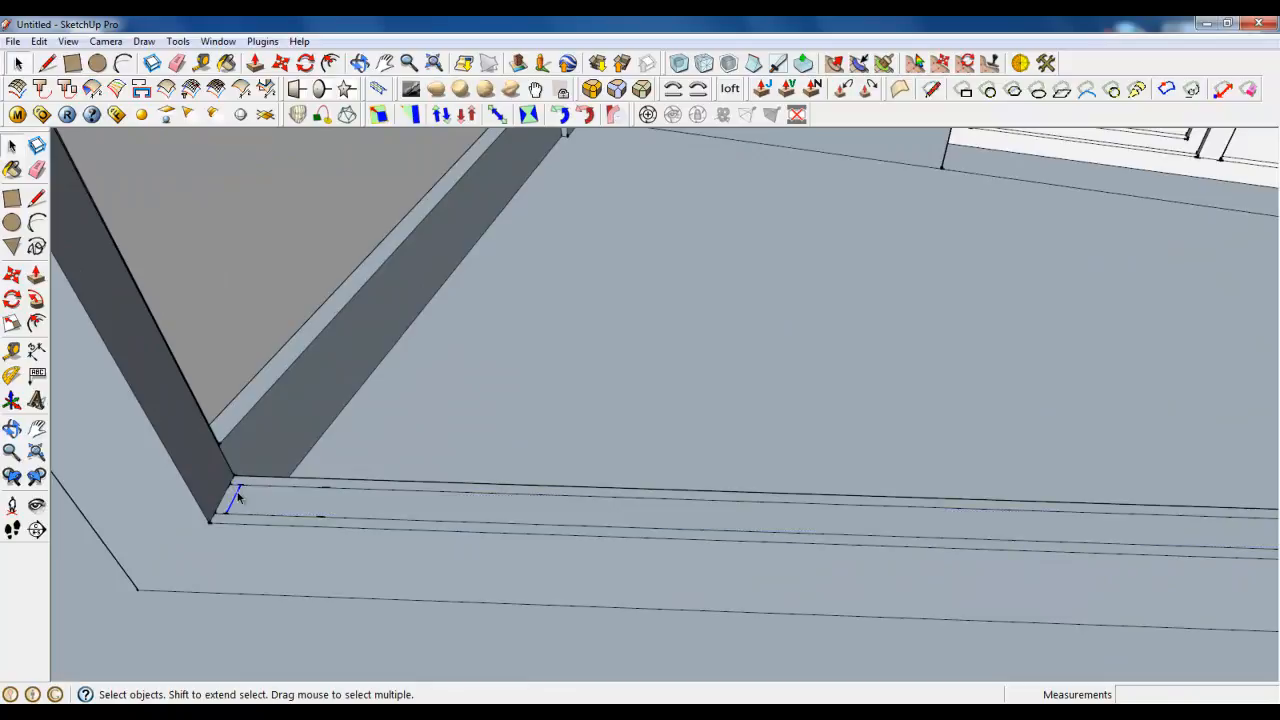
Step: Make the sill's middle strip with its edges a group and open that group for editing
right_click(251, 494)
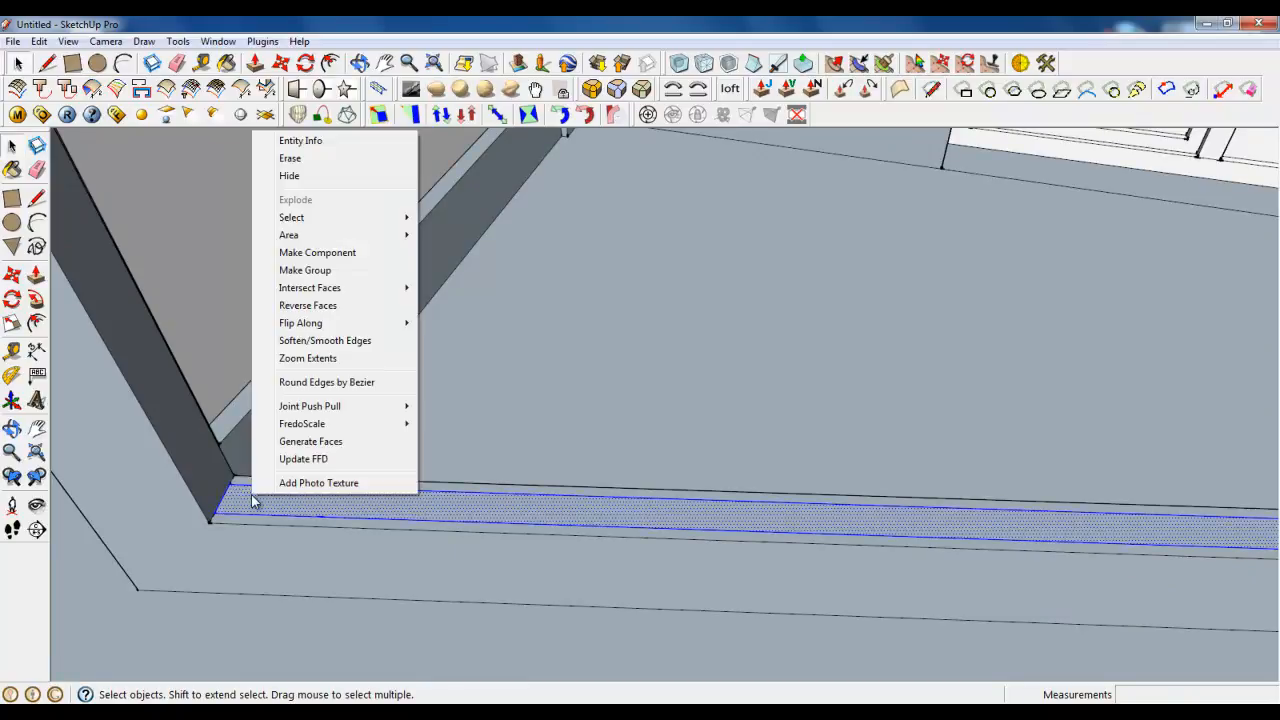
click(313, 271)
double_click(313, 497)
Step: Extrude the strip upward in two pulls, 1.9 mm and 2098.1 mm, to fill the front opening up to its upper corner
key(p)
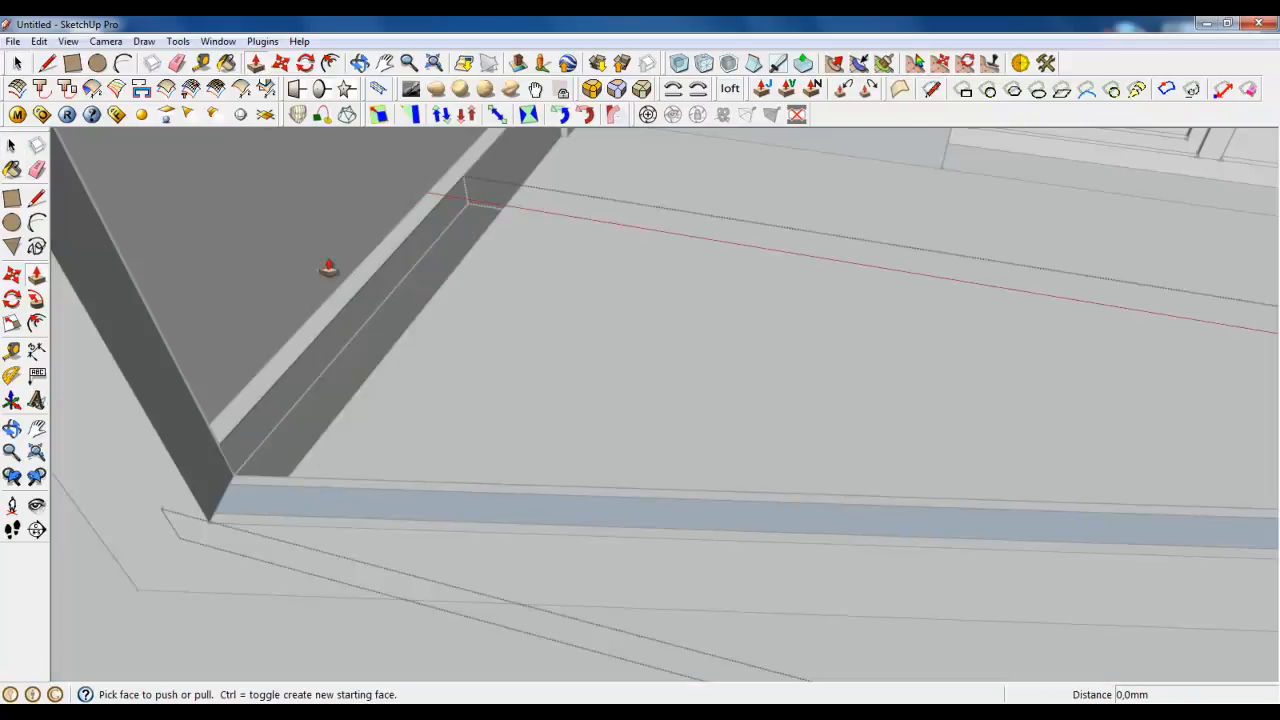
click(391, 520)
click(391, 486)
scroll(491, 600, down, 5)
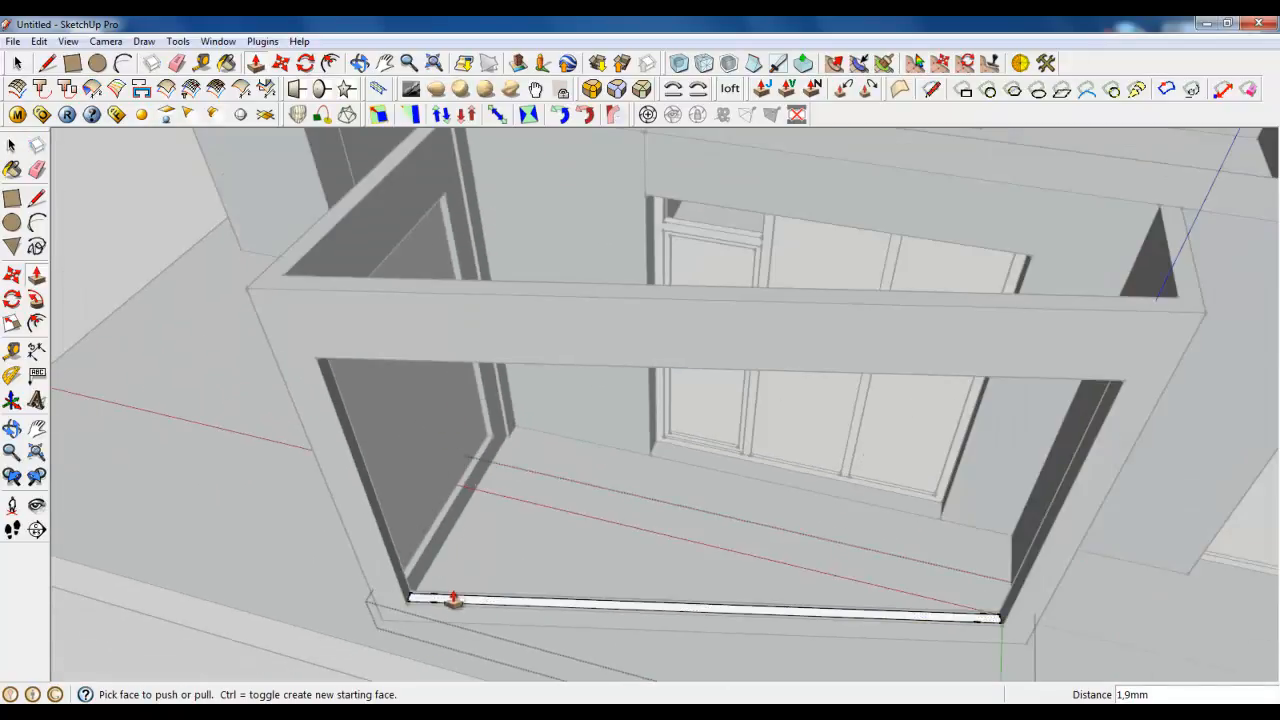
click(453, 598)
click(313, 366)
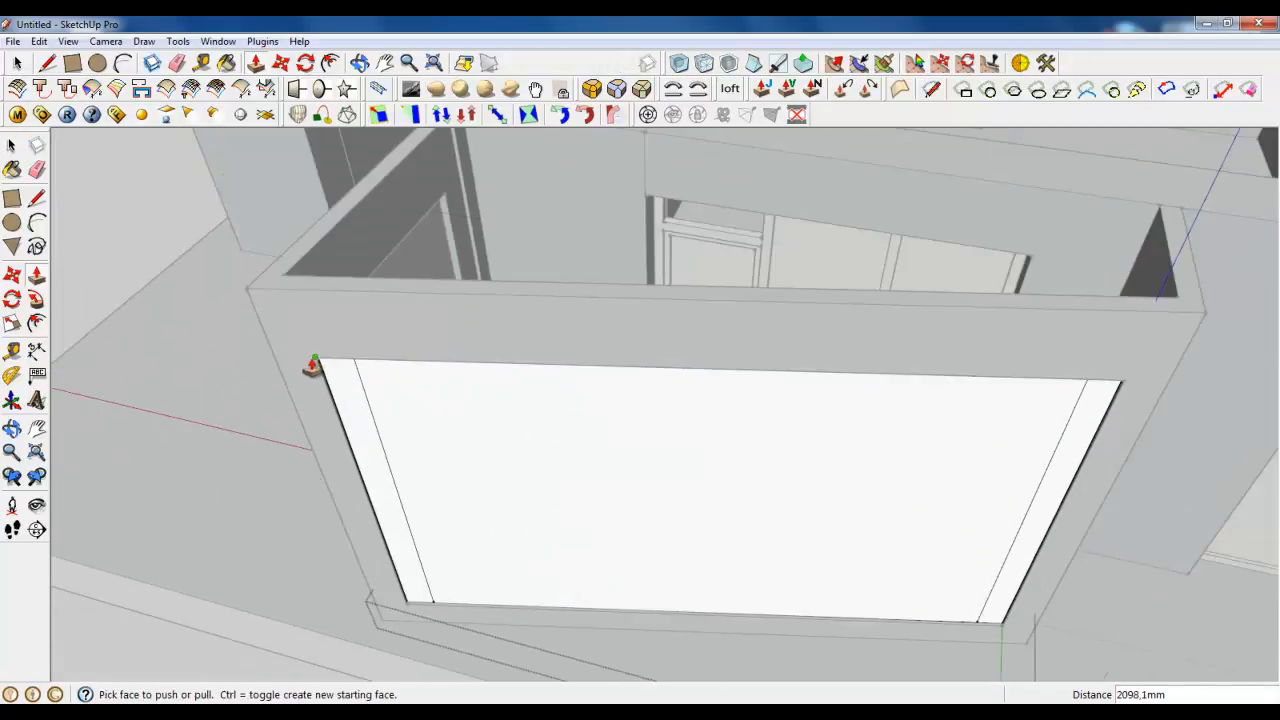
Step: Erase the stray vertical edges near both ends of the new panel's outer and inner faces
key(e)
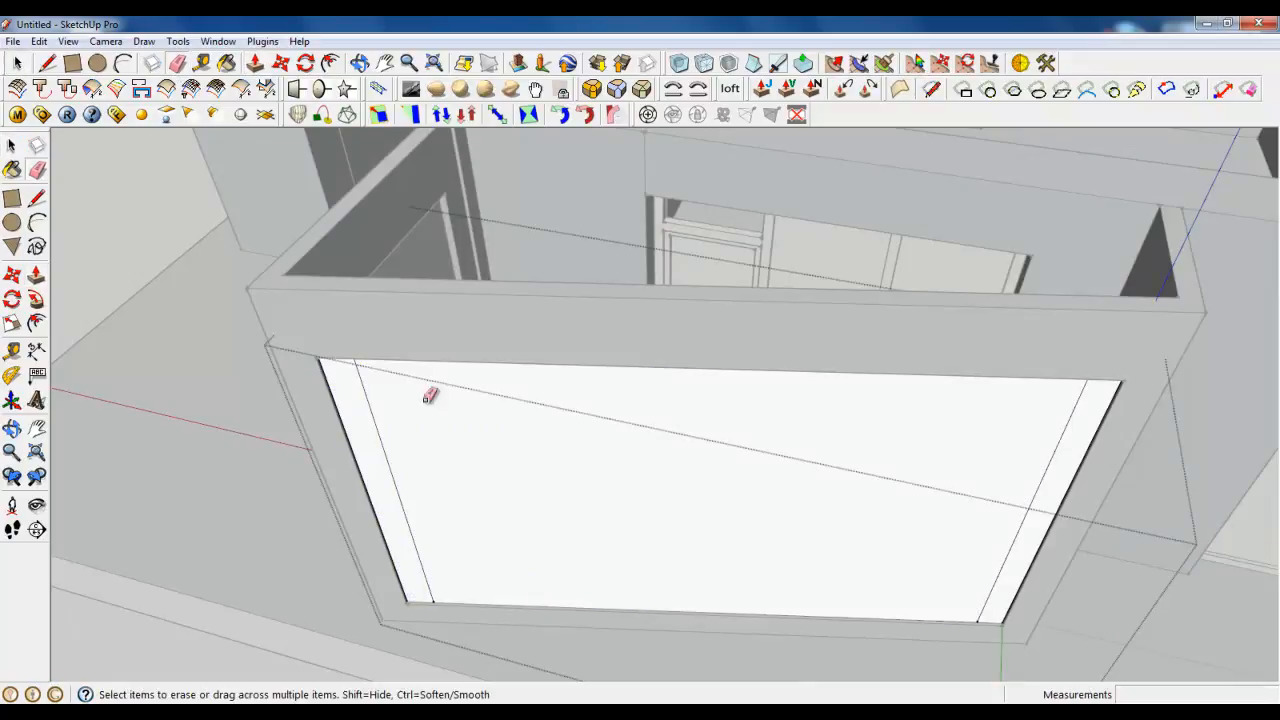
mouse_move(1033, 507)
middle_down()
mouse_move(814, 534)
mouse_move(417, 531)
middle_up()
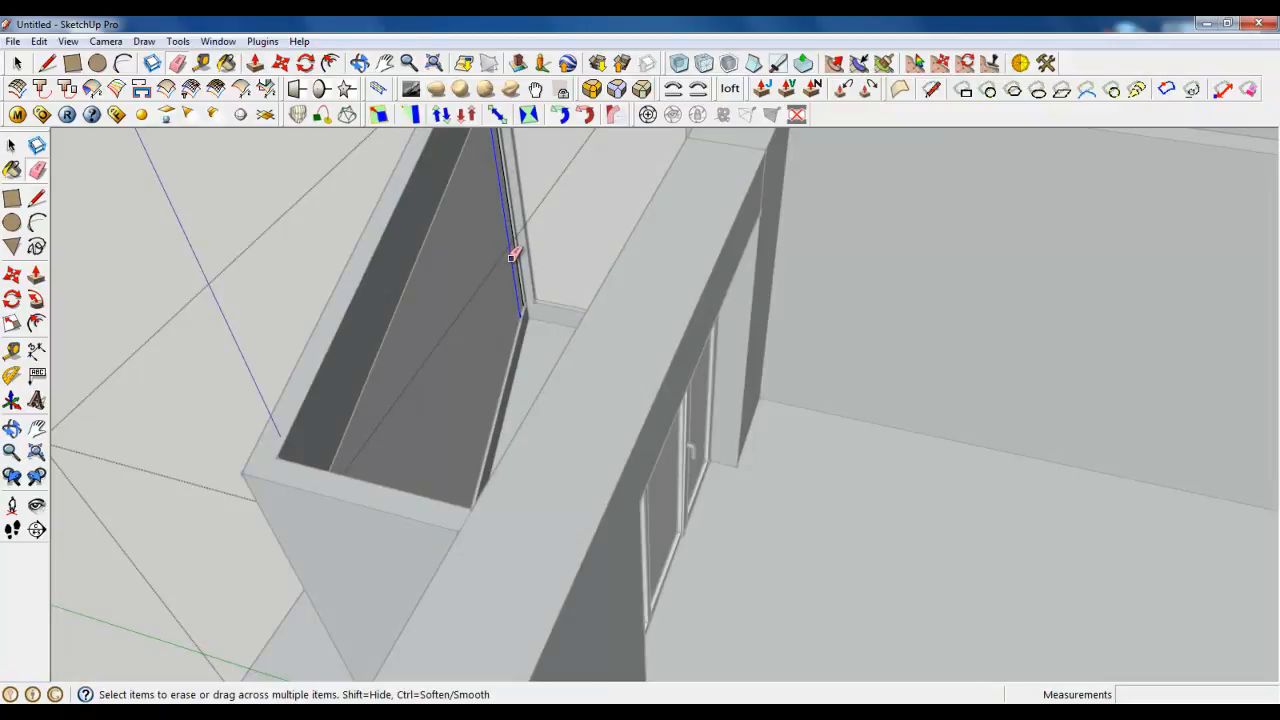
click(512, 256)
mouse_move(512, 256)
middle_down()
mouse_move(660, 449)
mouse_move(323, 351)
mouse_move(398, 418)
middle_up()
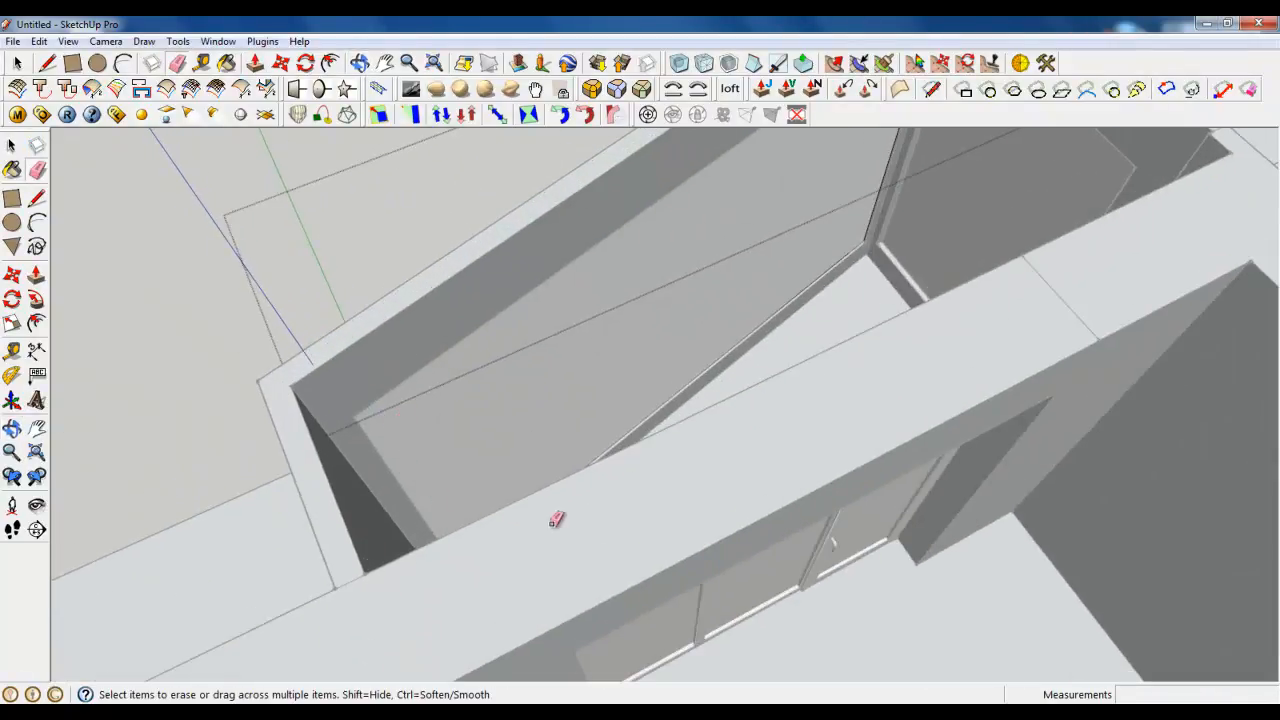
middle_drag(556, 519, 654, 569)
scroll(679, 519, up, 3)
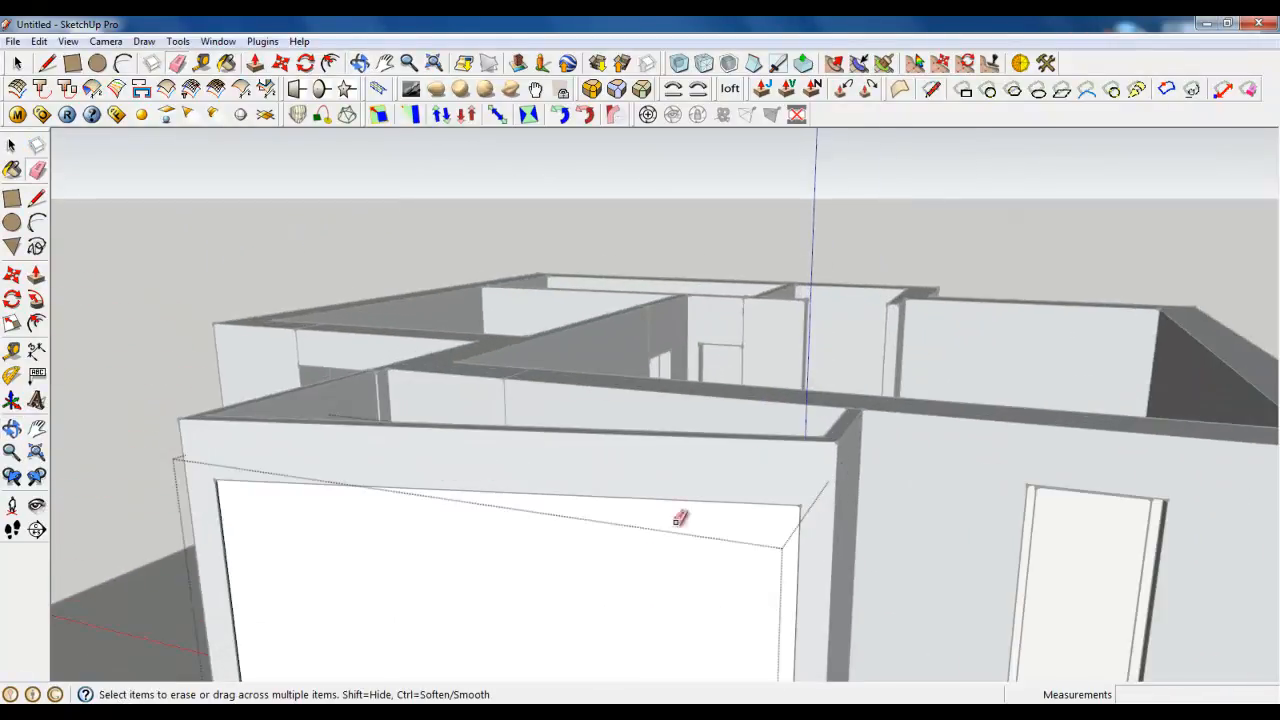
scroll(627, 359, down, 4)
scroll(569, 515, up, 4)
Step: Offset the outline of the panel's front face inward by 60 mm to form the frame border
click(329, 63)
scroll(406, 409, up, 5)
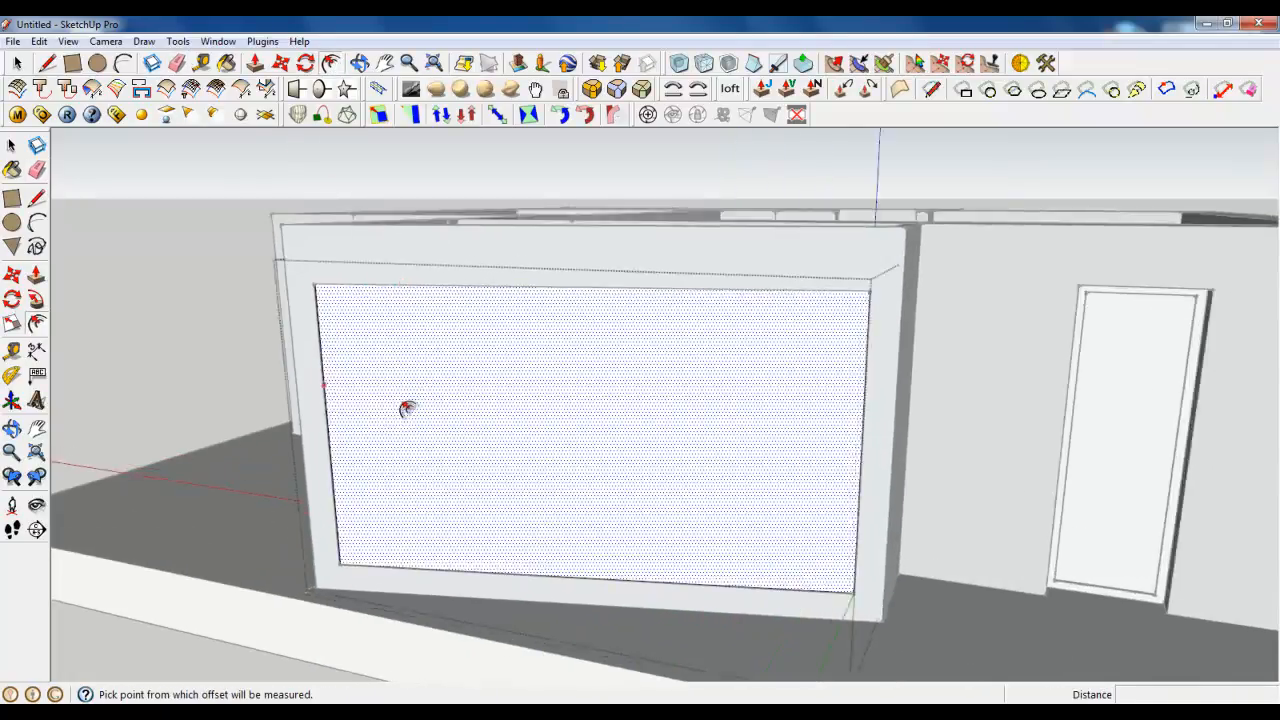
click(354, 371)
text(60)
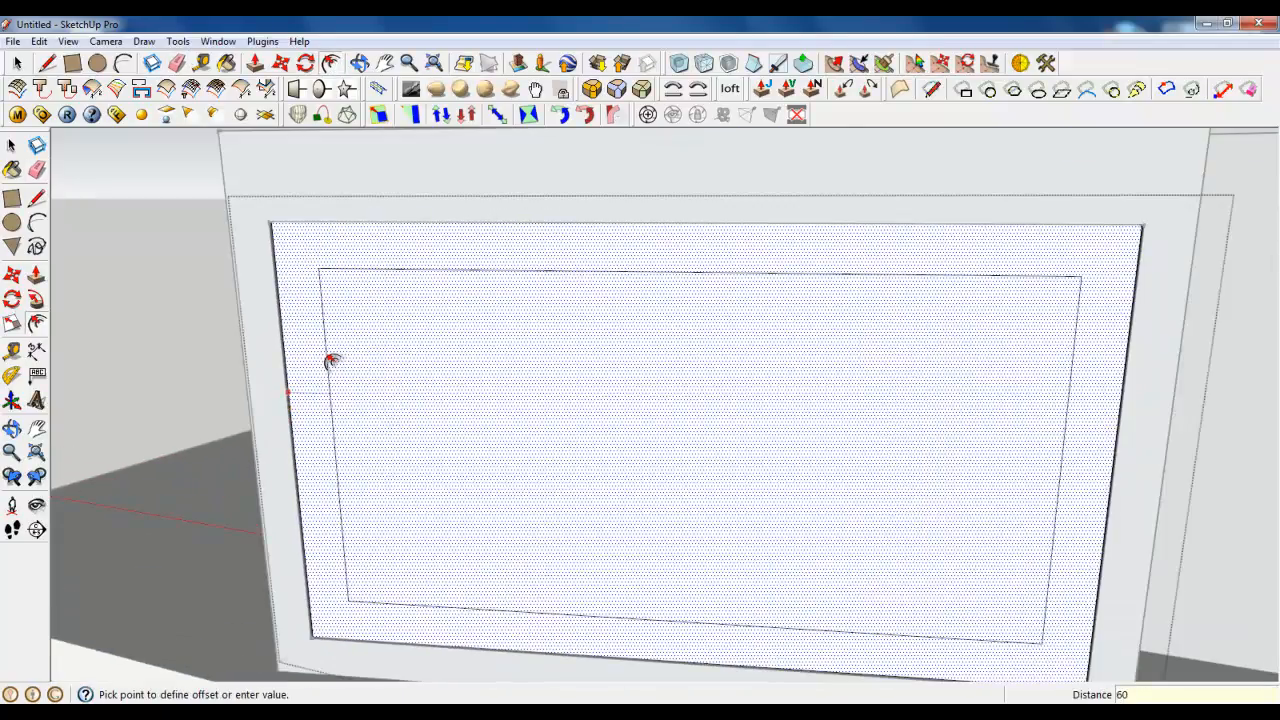
key(Return)
Step: Push the inner face back 58.5 mm and then about 61.1 mm through the panel, leaving an open frame
key(p)
click(329, 275)
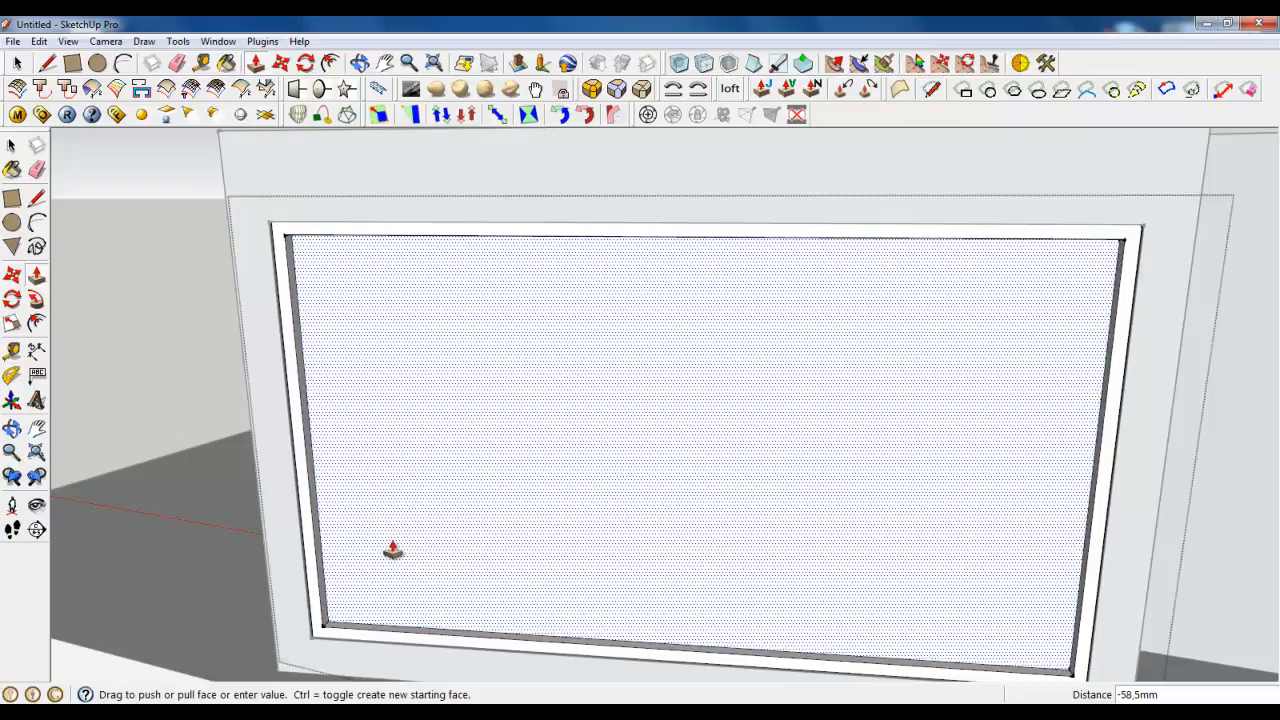
click(392, 549)
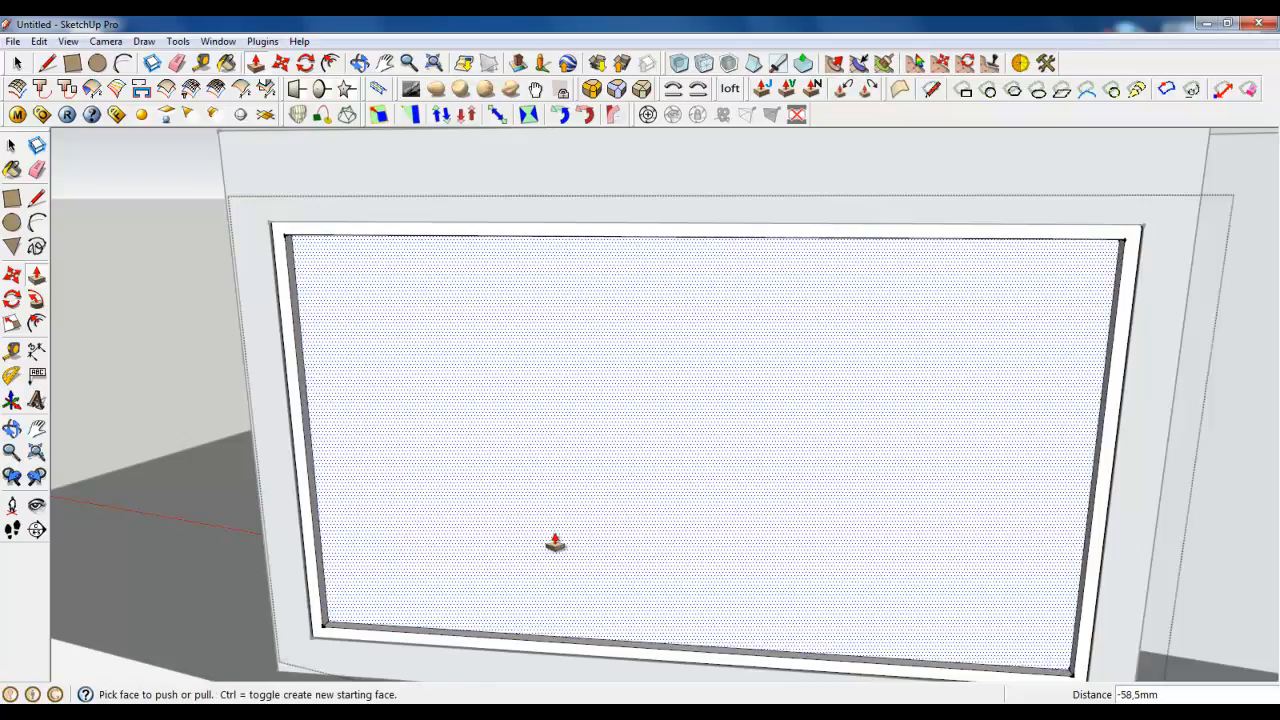
click(395, 572)
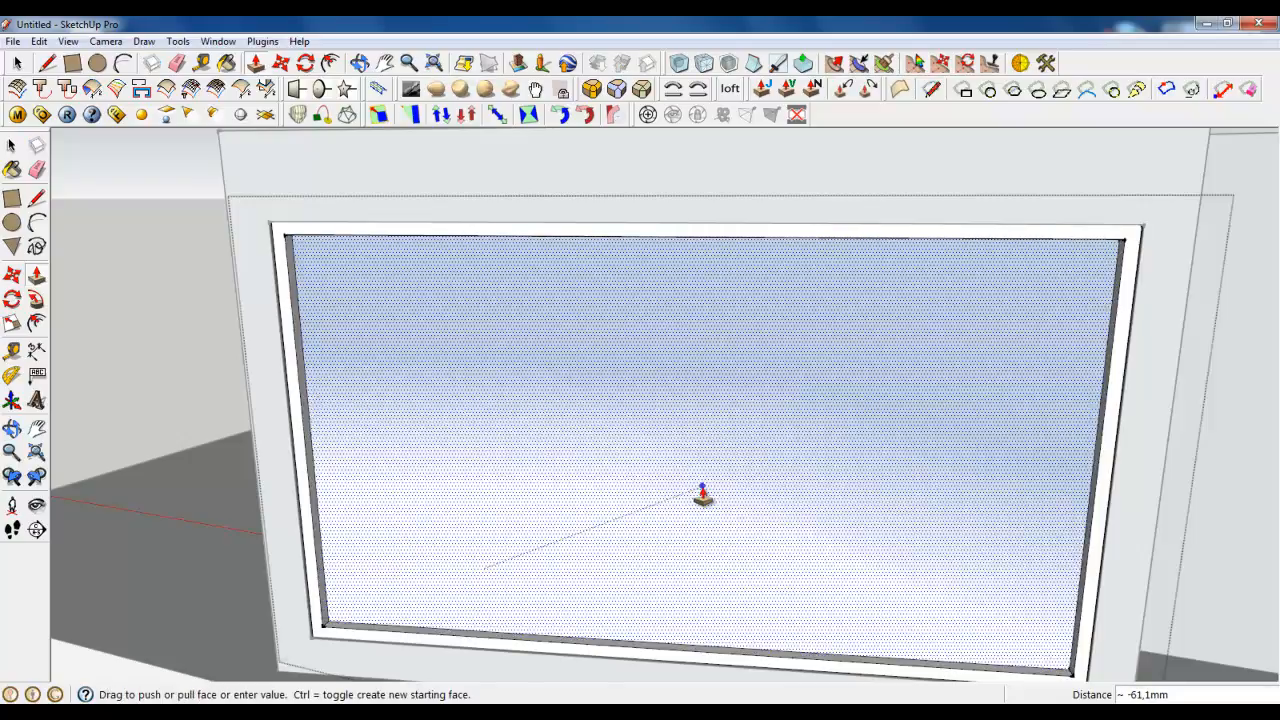
click(702, 493)
Step: Divide the lower inner edge of the front window frame into four equal segments
scroll(702, 493, down, 5)
middle_drag(686, 534, 372, 485)
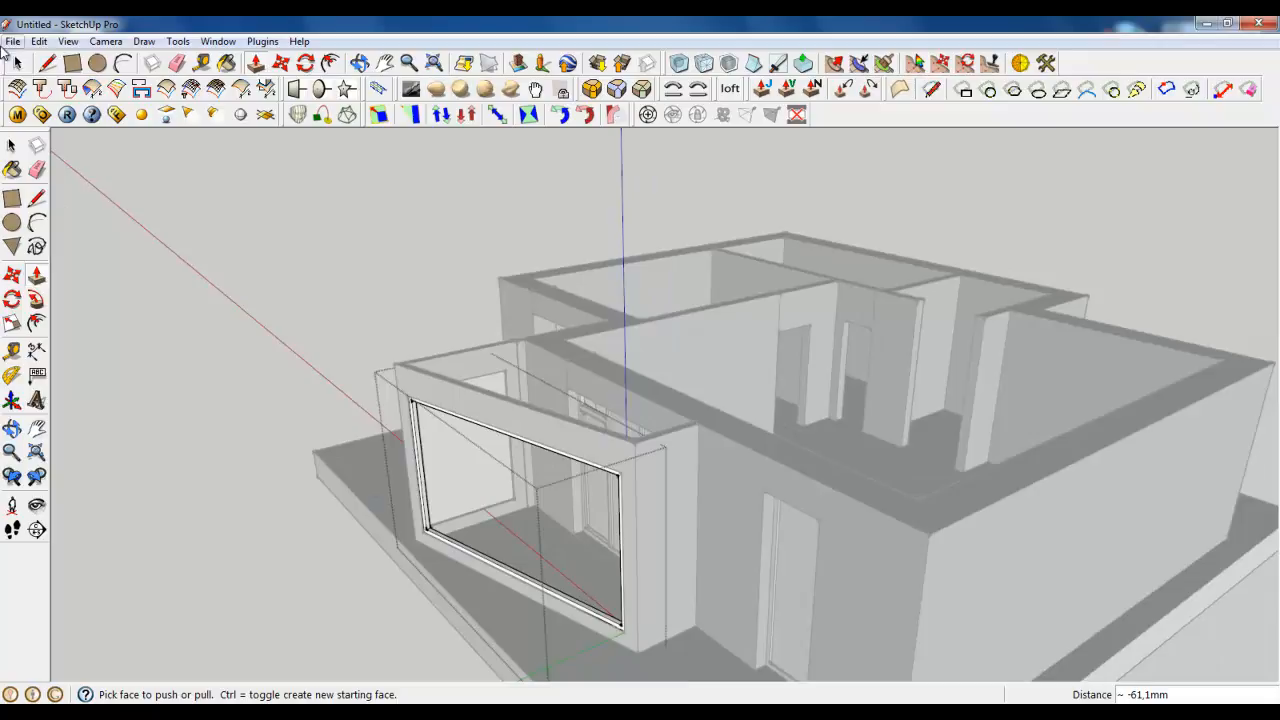
click(17, 62)
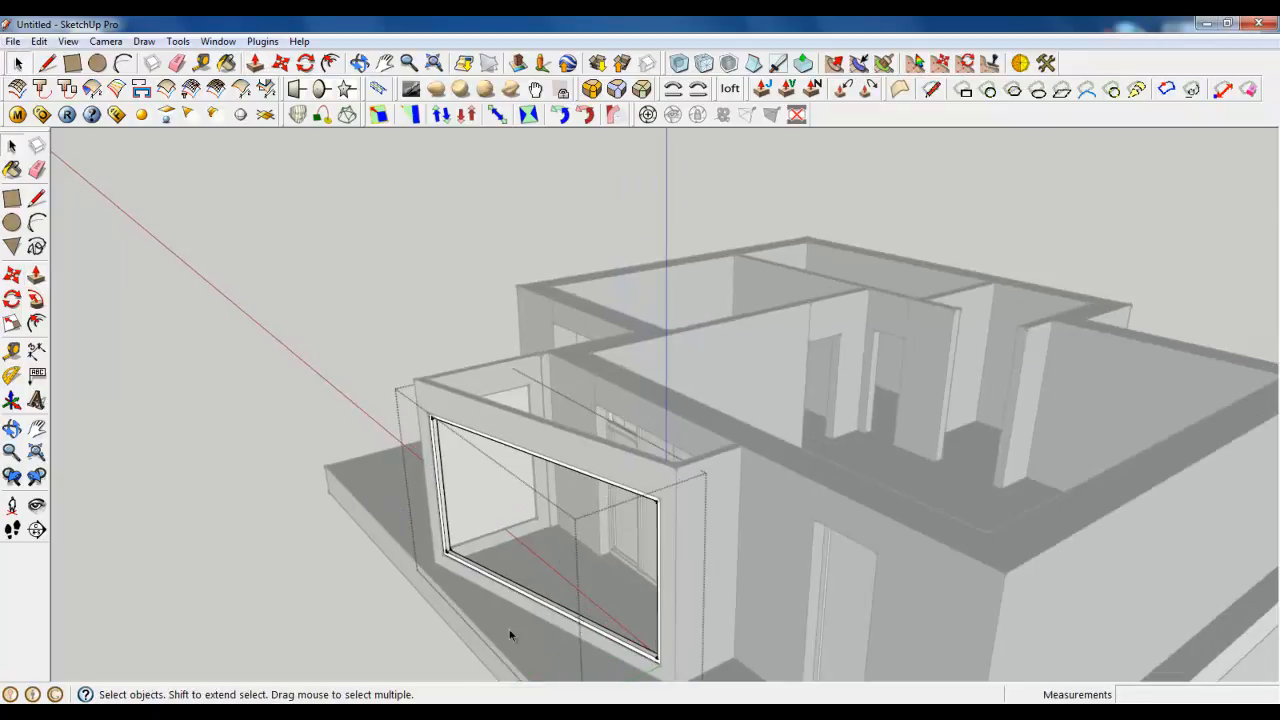
scroll(530, 600, up, 6)
right_click(557, 528)
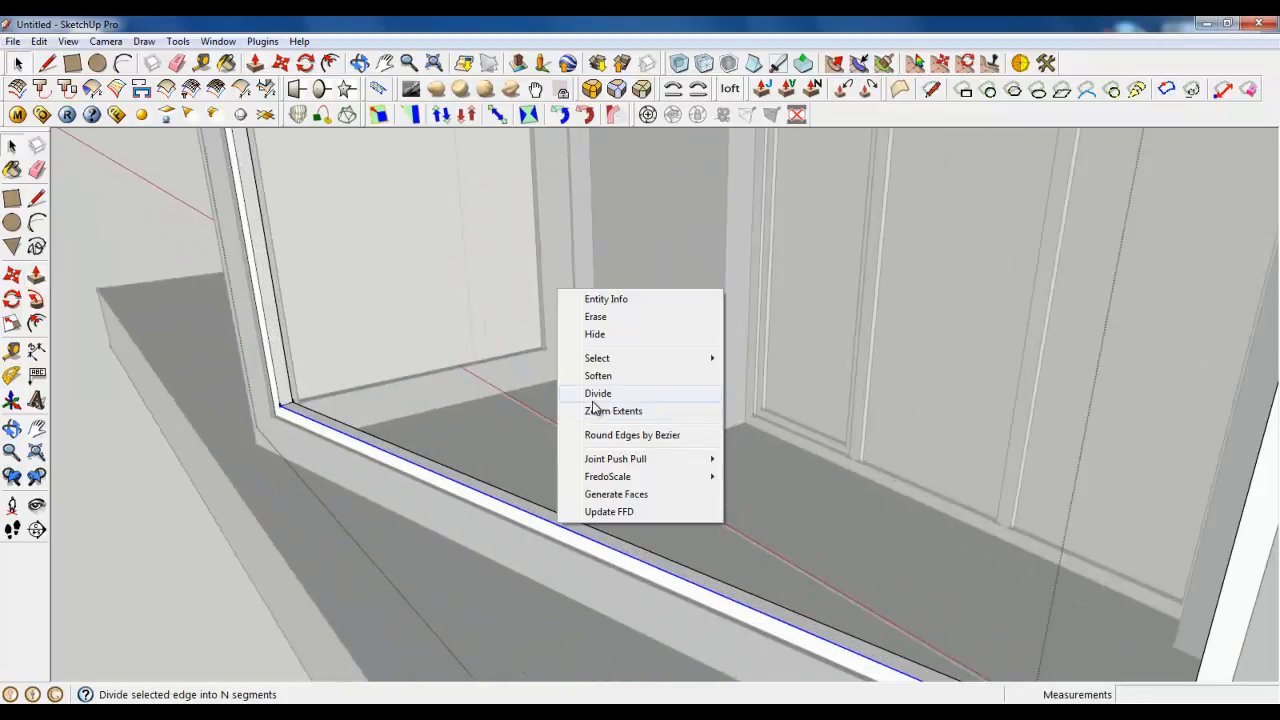
click(598, 393)
scroll(447, 489, down, 4)
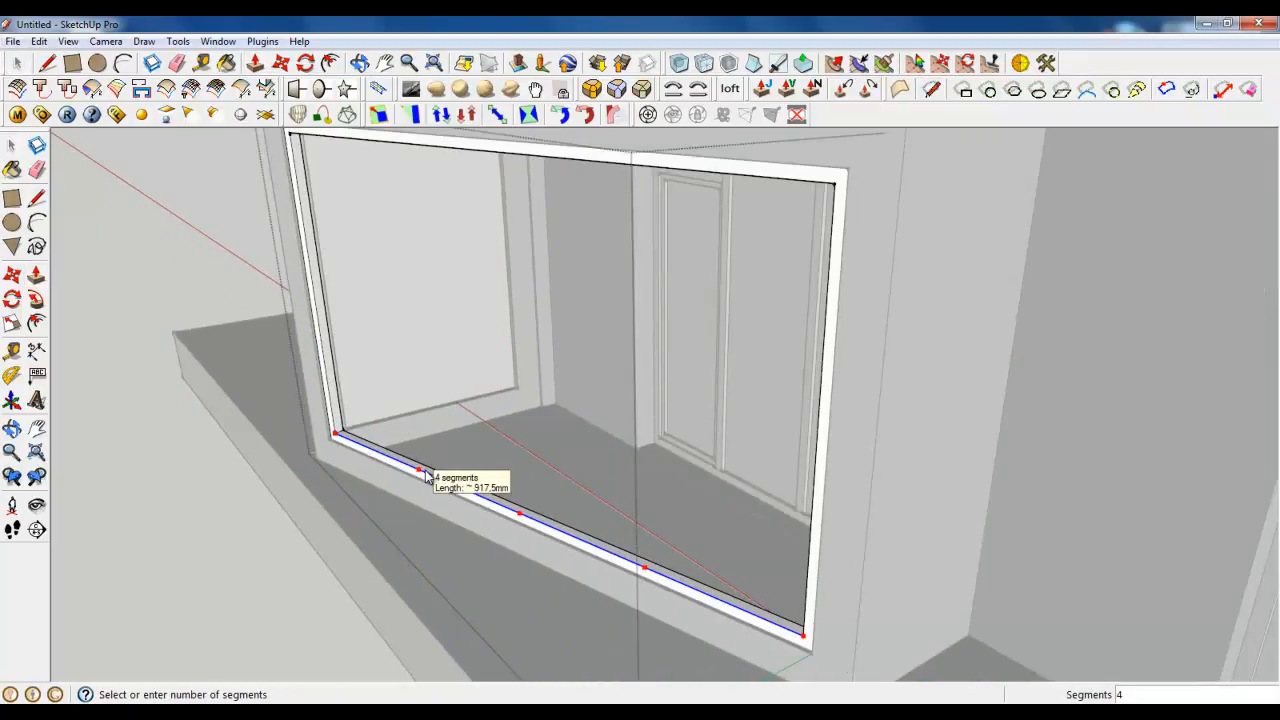
click(427, 476)
Step: Copy the inner face of the frame's left jamb along the sill to the first division point
scroll(357, 445, up, 4)
click(365, 445)
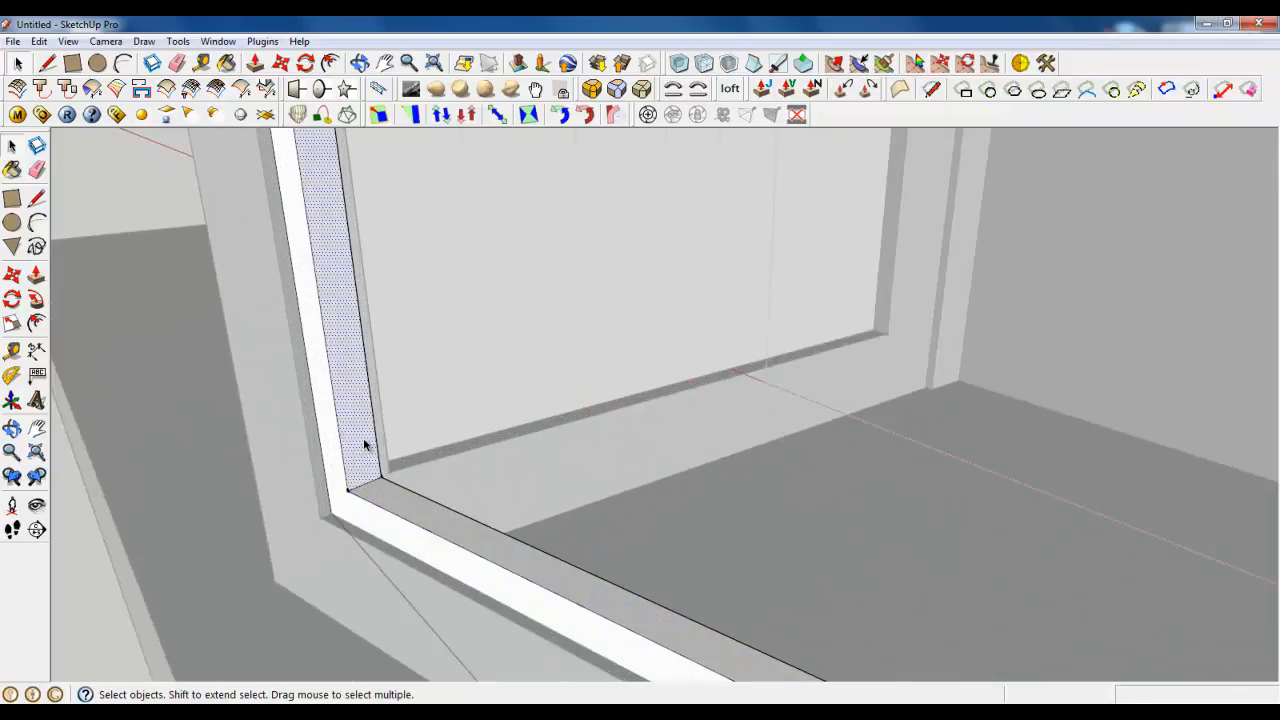
click(281, 63)
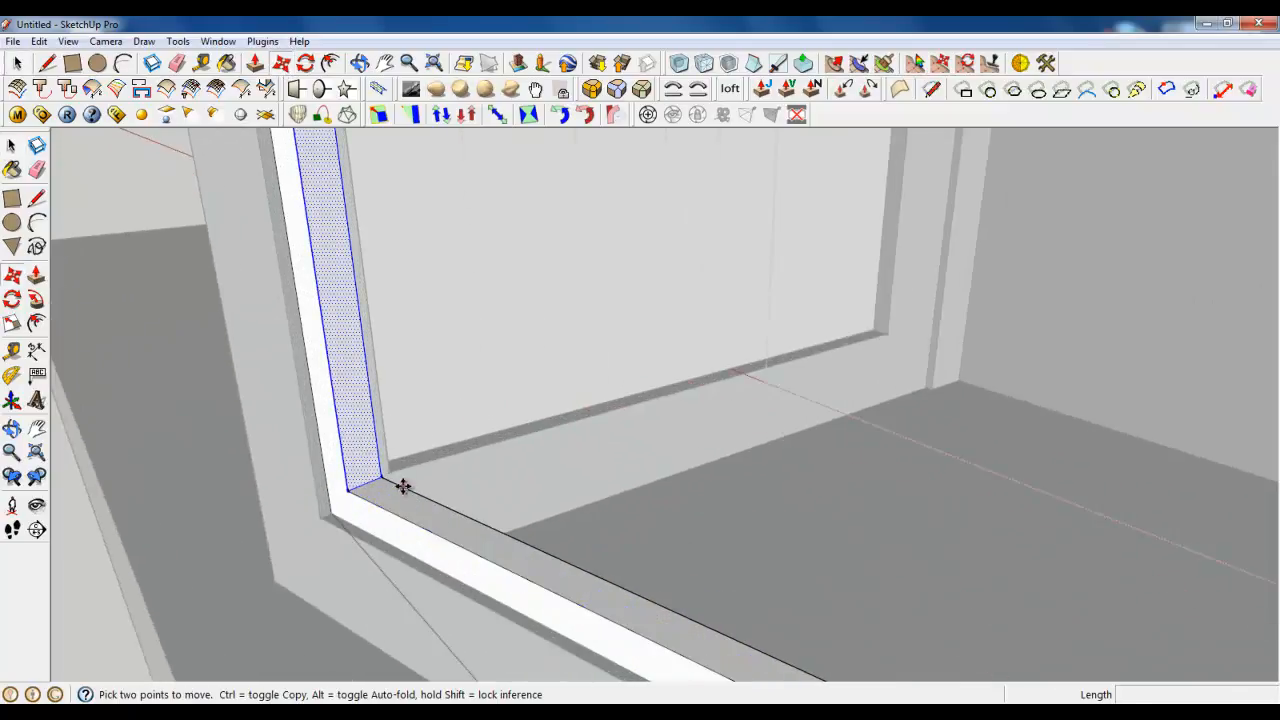
key(ctrl)
click(349, 486)
scroll(285, 320, down, 2)
click(583, 545)
Step: Copy the vertical strip face about 917.5 mm along the sill to the second and third division points
scroll(438, 466, down, 3)
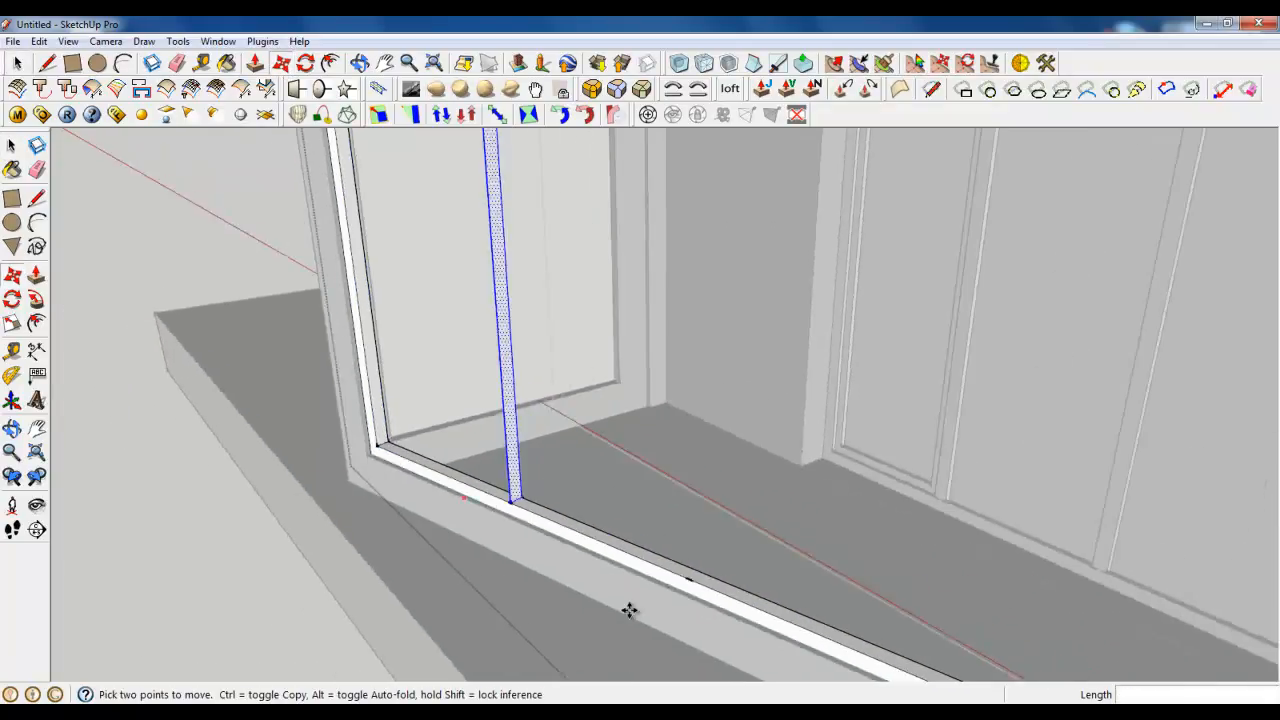
scroll(812, 668, up, 3)
key(ctrl)
click(313, 389)
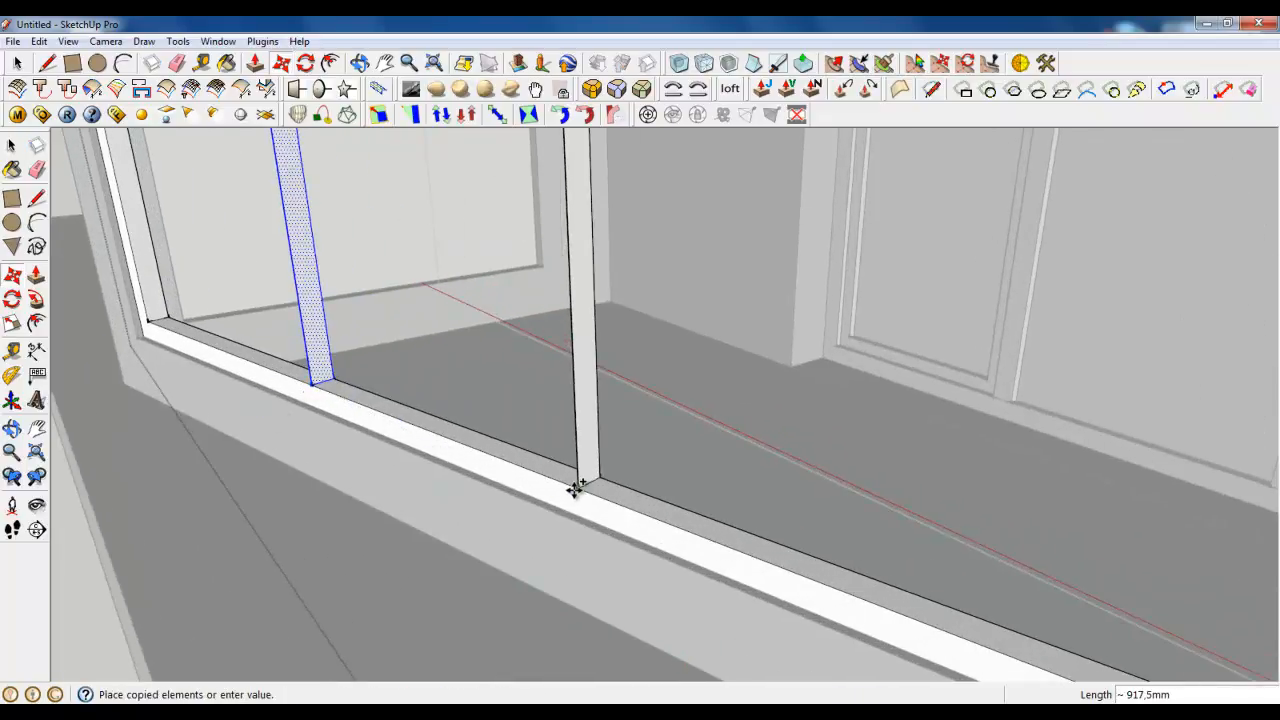
click(576, 489)
scroll(328, 394, down, 3)
scroll(868, 622, up, 3)
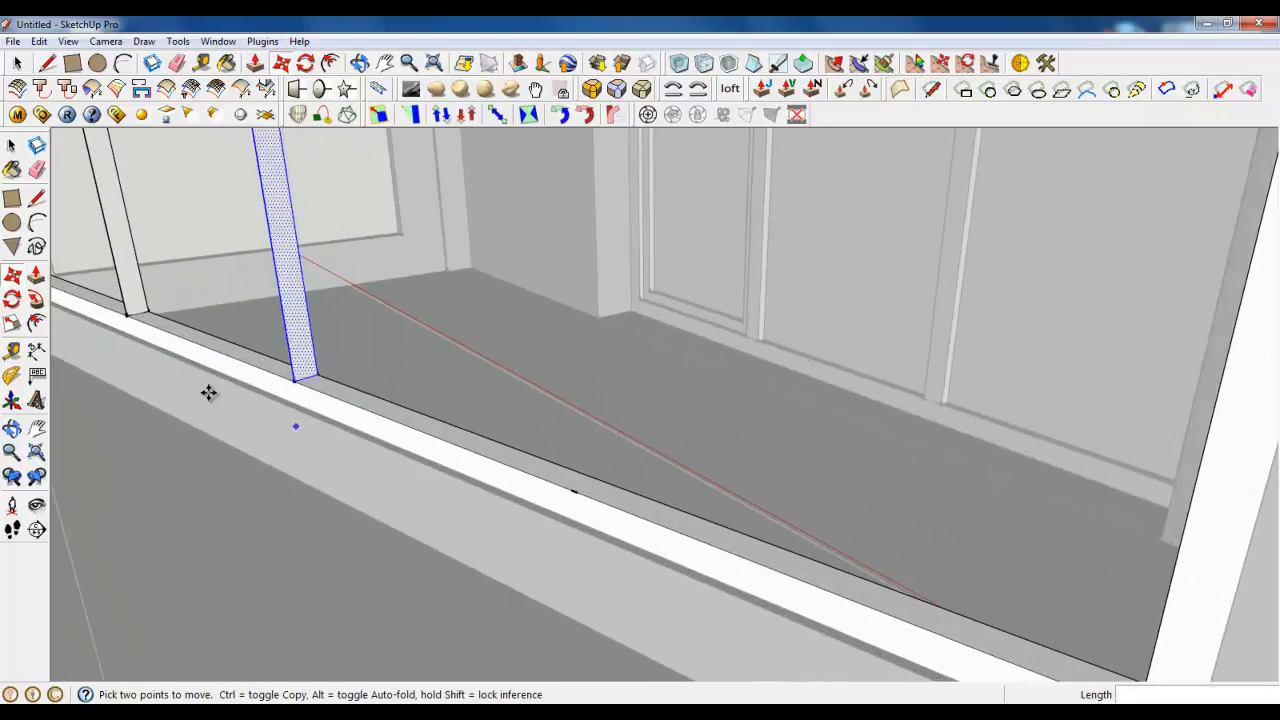
key(ctrl)
click(285, 383)
click(573, 490)
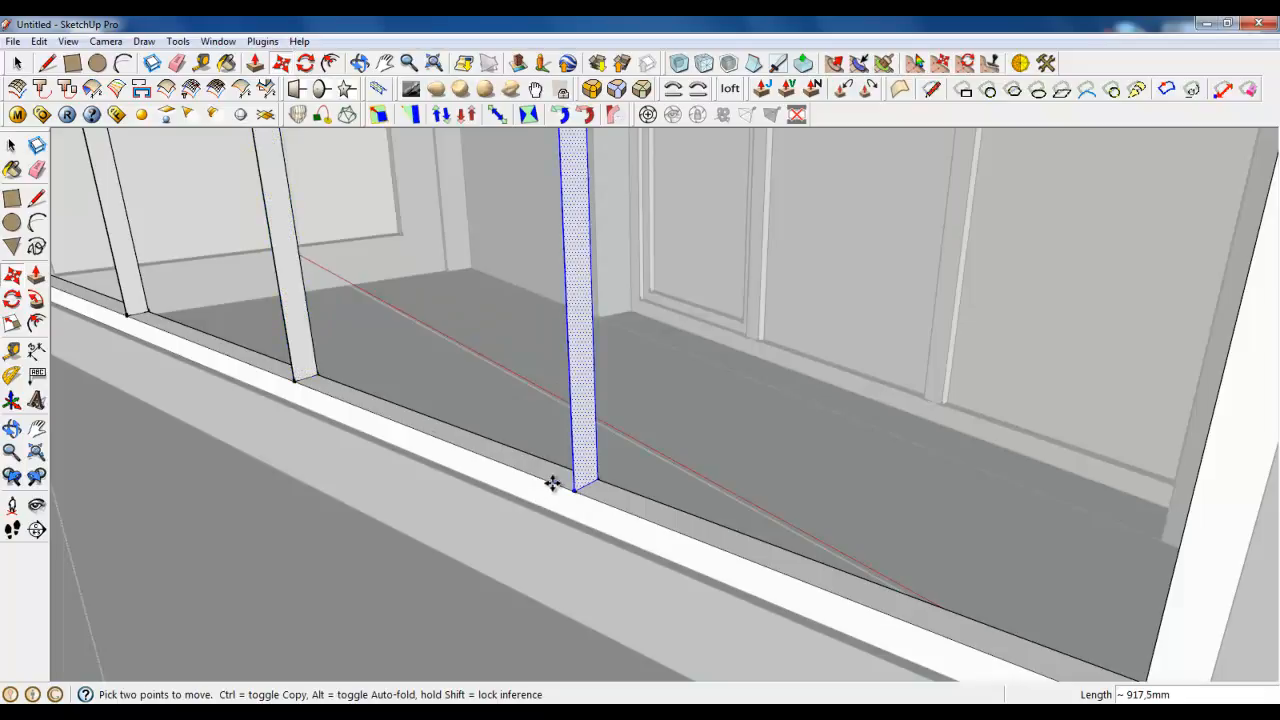
Step: Extrude the three vertical strips sideways into solid mullions, the third by about 58.2 mm
key(space)
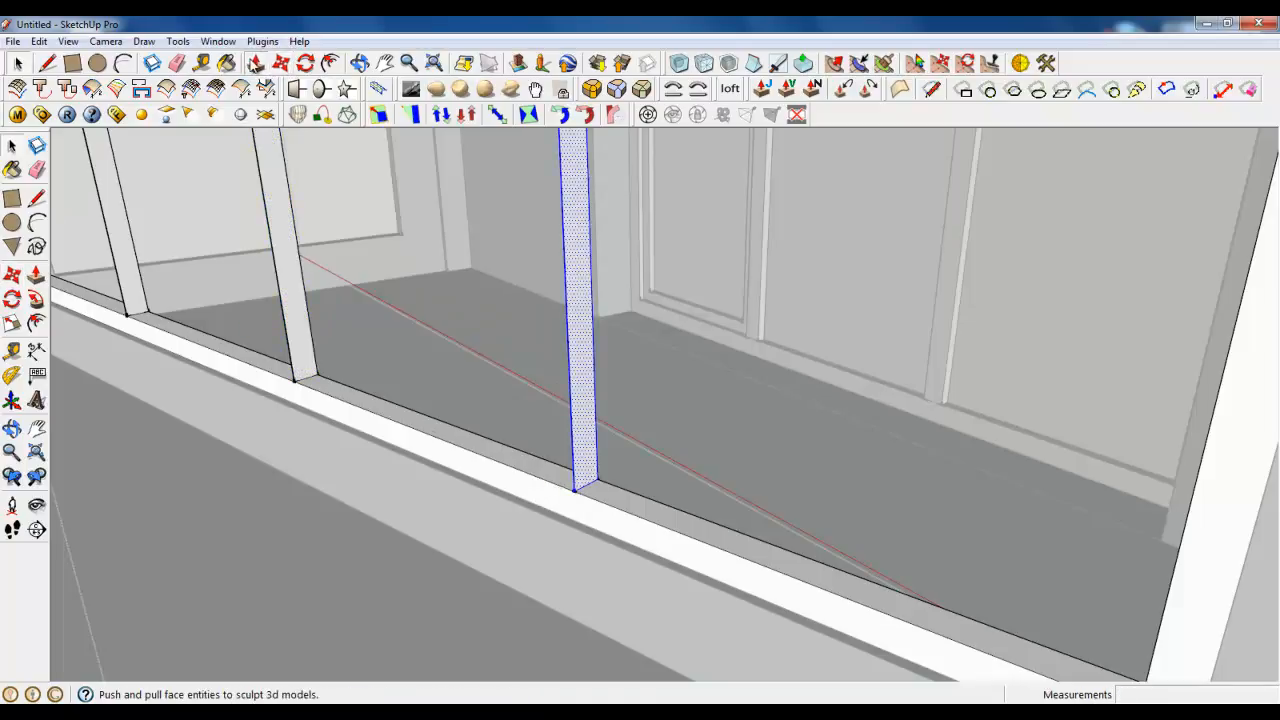
click(255, 63)
click(138, 305)
click(157, 318)
click(302, 377)
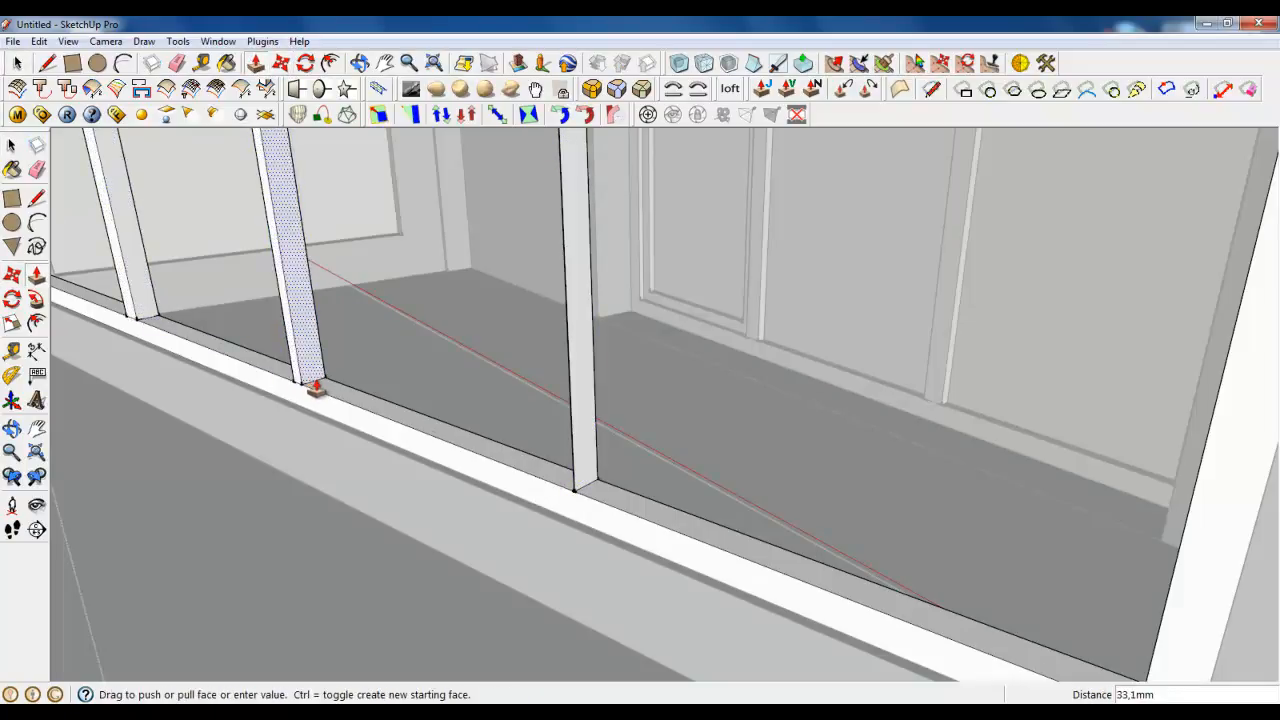
click(316, 390)
click(600, 497)
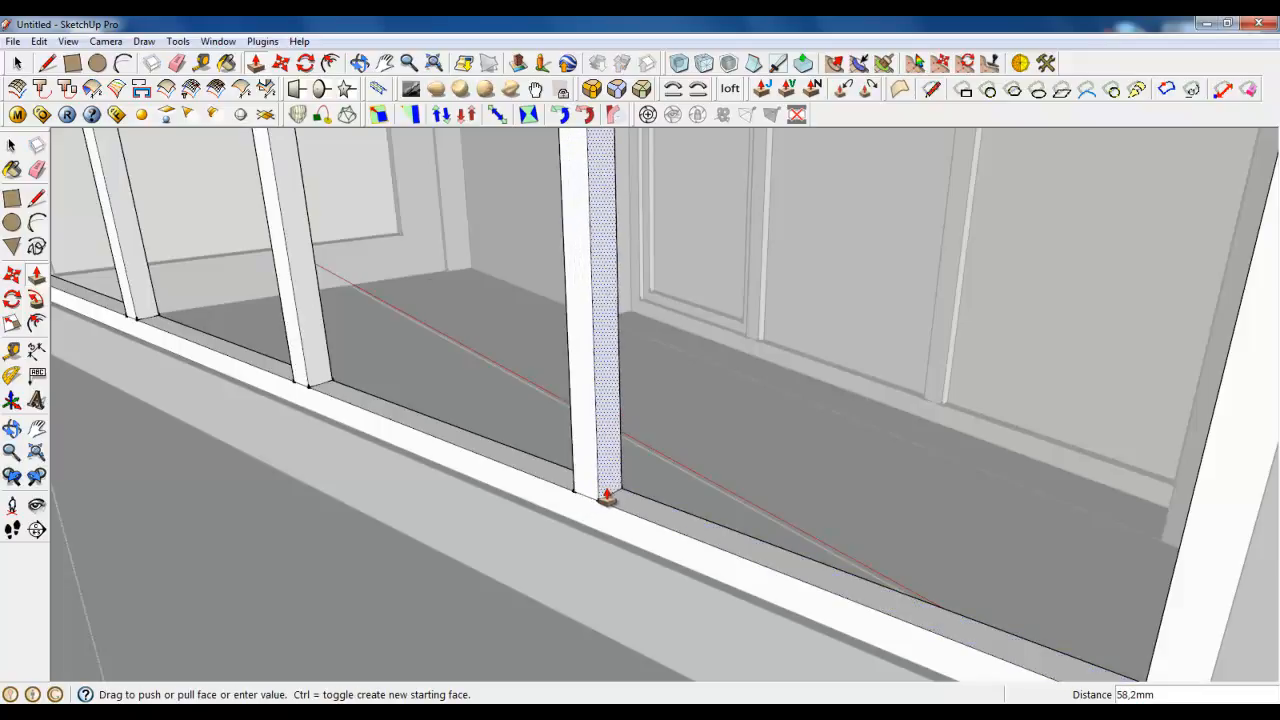
click(607, 497)
Step: Draw a 1980 mm vertical line up the middle of the right jamb's inner face, from sill to head
scroll(689, 598, down, 6)
middle_drag(586, 566, 771, 586)
scroll(750, 525, up, 2)
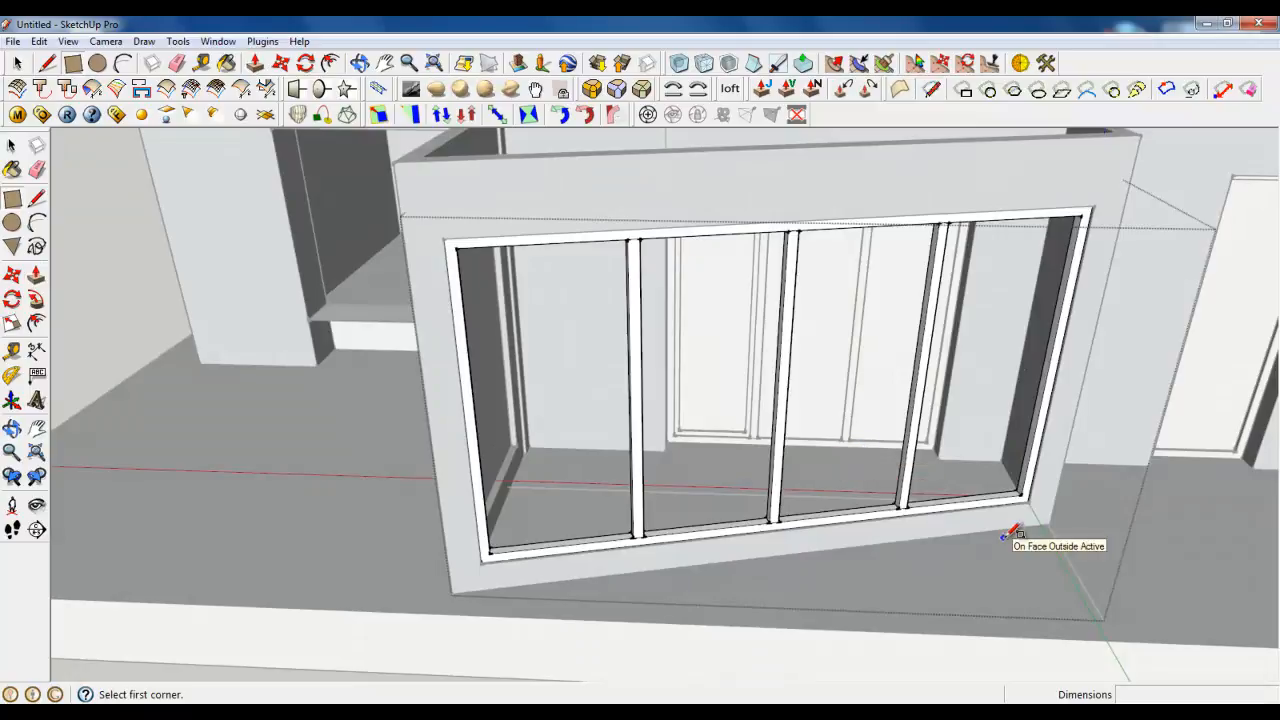
scroll(1020, 490, up, 6)
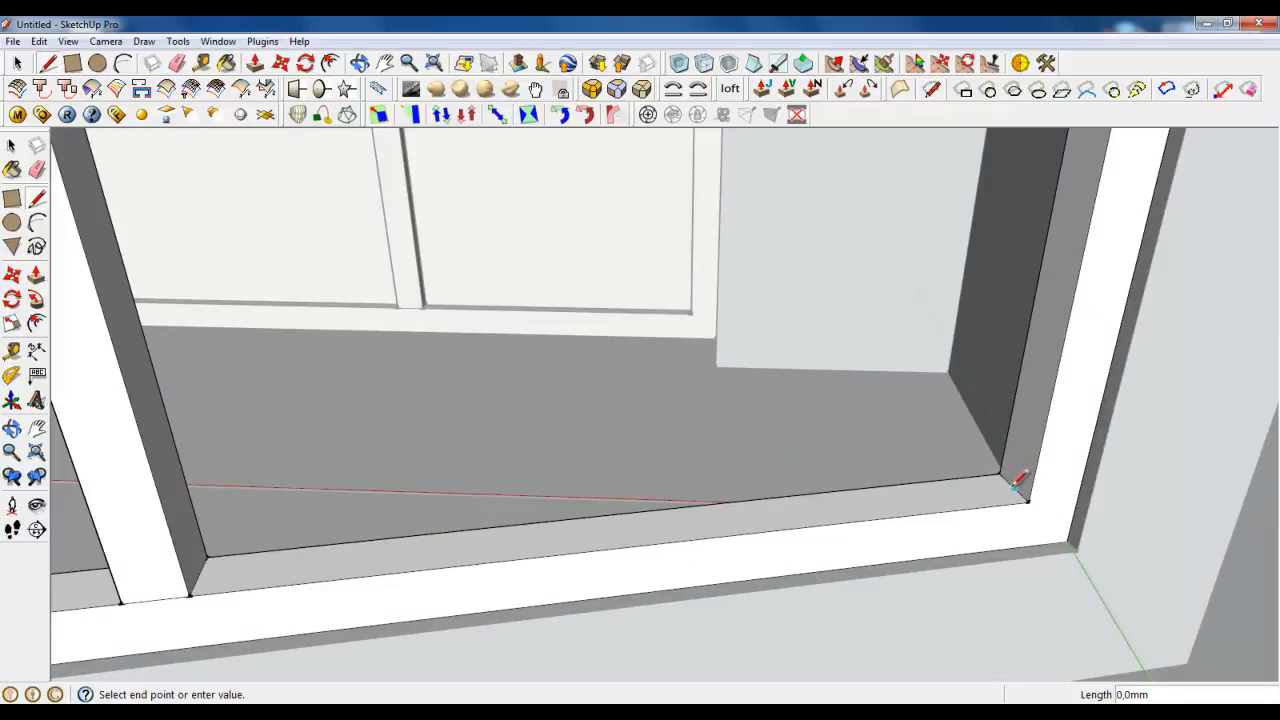
scroll(929, 609, down, 10)
scroll(880, 414, up, 5)
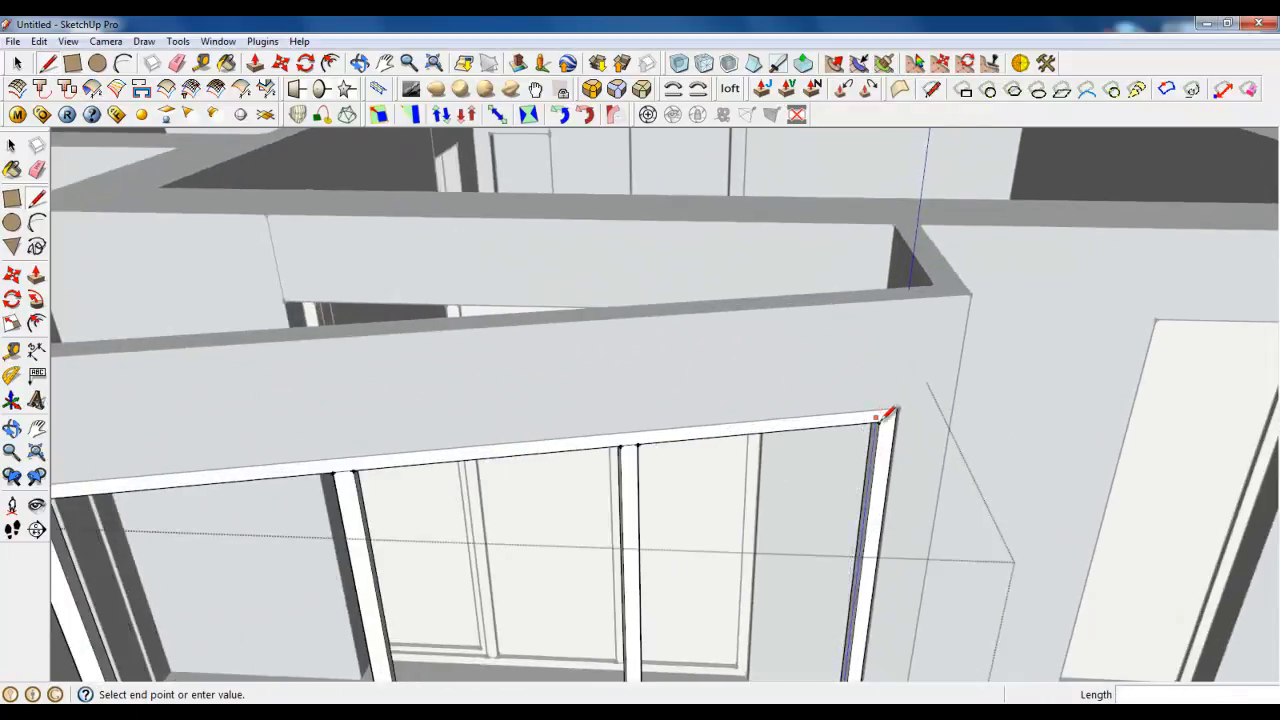
middle_drag(888, 412, 923, 317)
scroll(914, 254, up, 3)
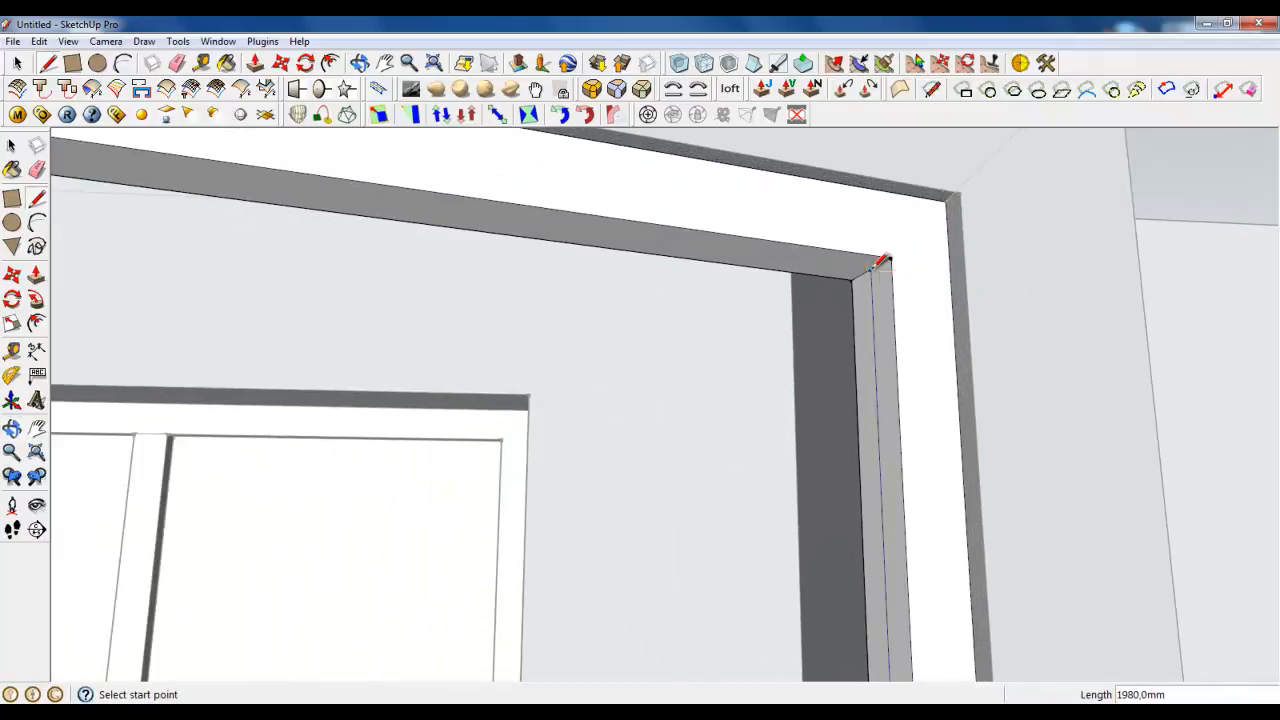
Step: Continue the lines midway through the head, left jamb and sill, closing the glass face with the 3669.9 mm sill line
scroll(877, 262, down, 8)
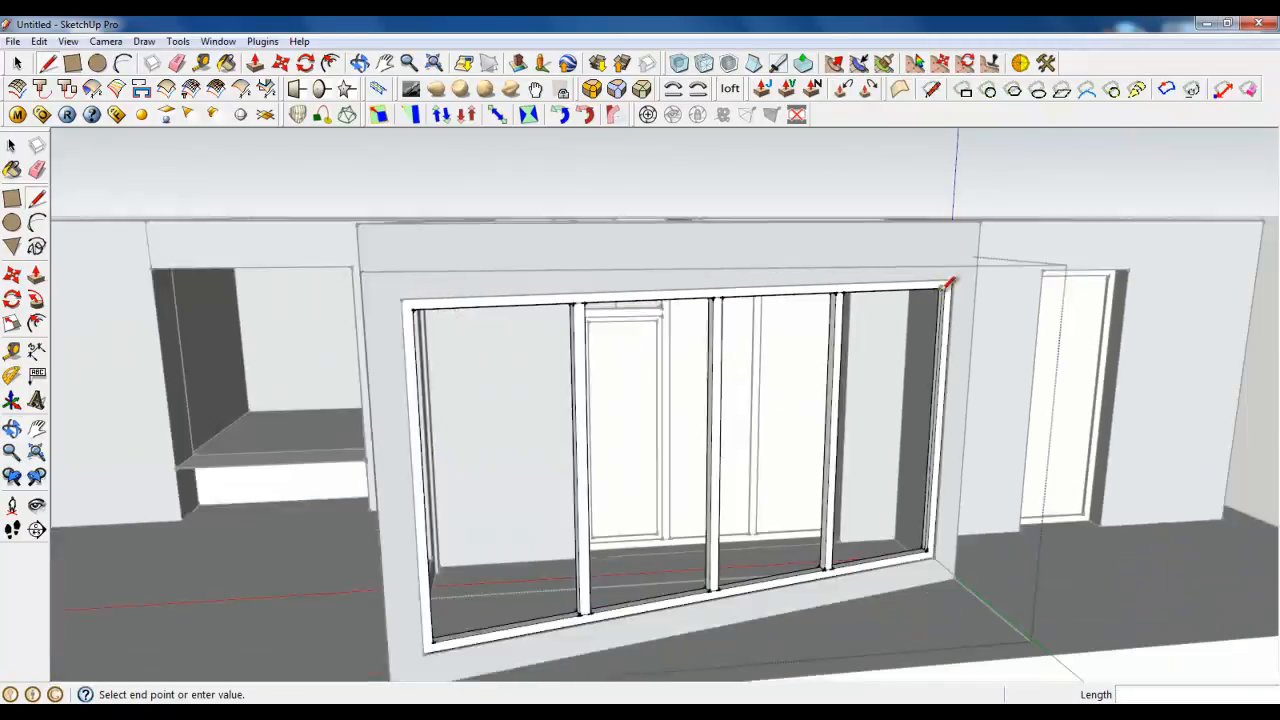
middle_drag(949, 277, 588, 316)
scroll(380, 277, up, 6)
middle_drag(349, 286, 343, 231)
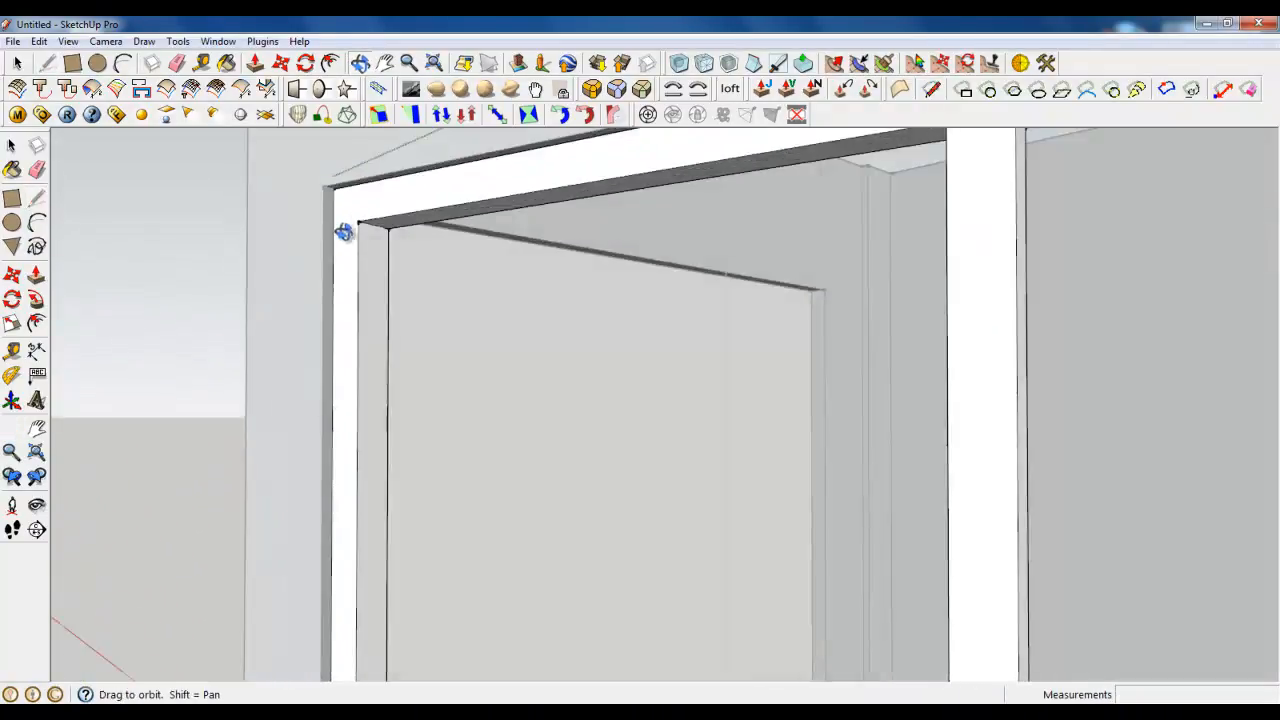
scroll(367, 188, up, 2)
middle_drag(396, 181, 397, 409)
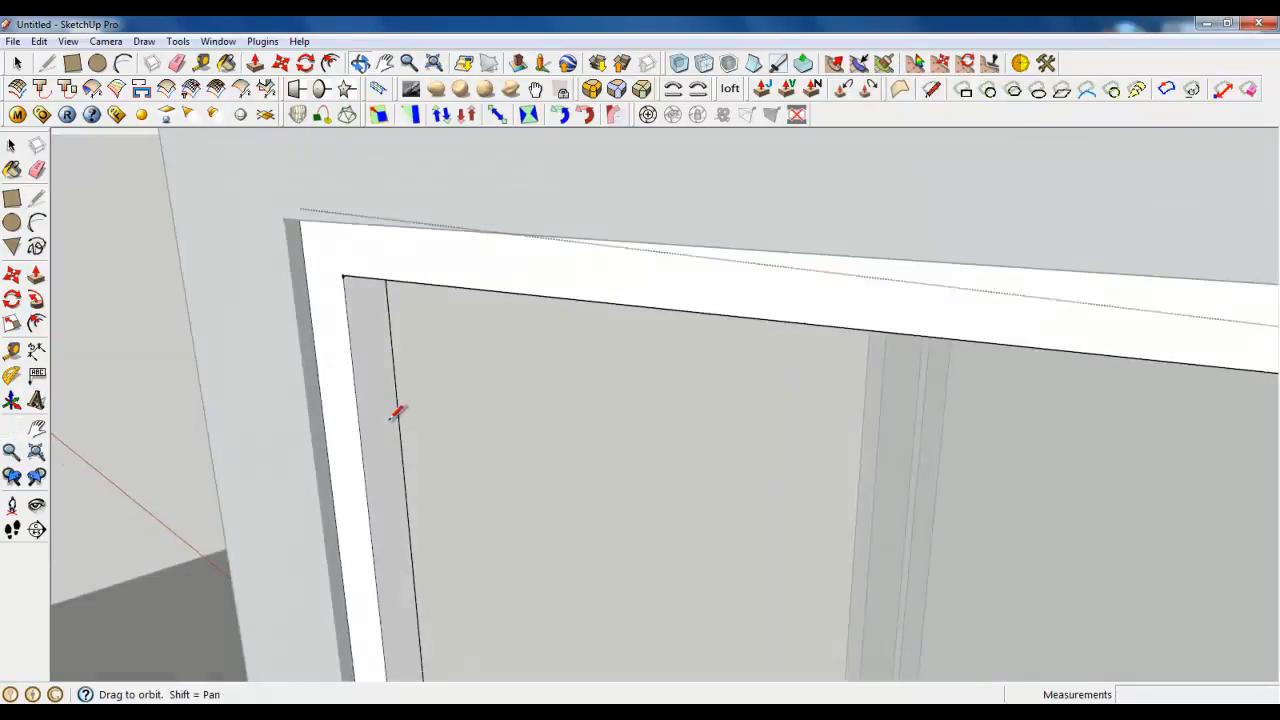
scroll(349, 223, down, 7)
scroll(380, 572, up, 5)
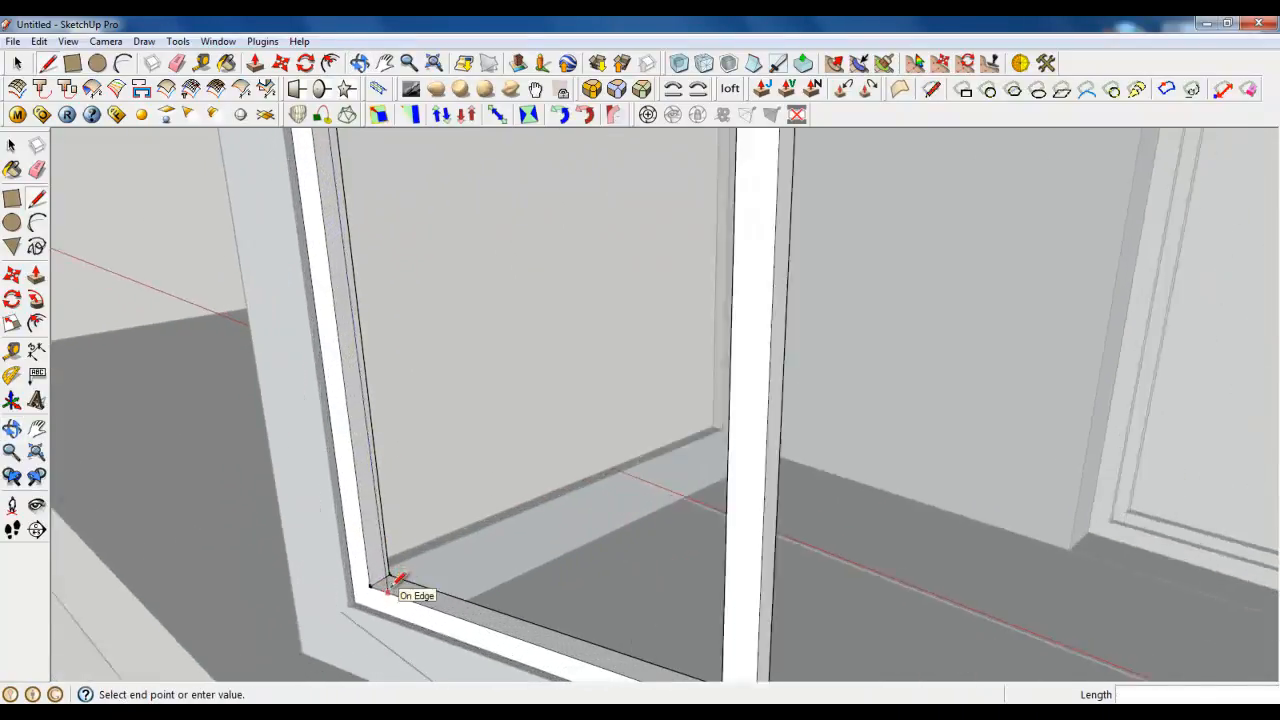
scroll(380, 570, down, 5)
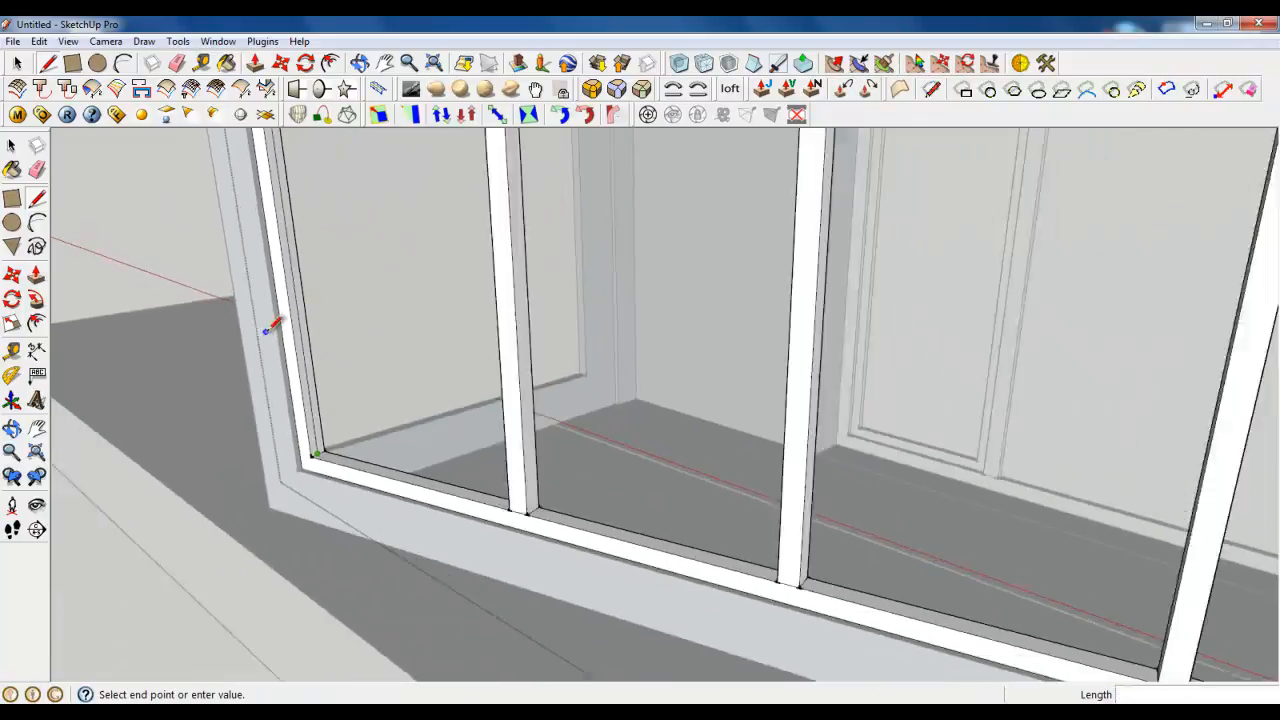
middle_drag(274, 320, 814, 586)
scroll(1111, 420, up, 7)
click(1150, 399)
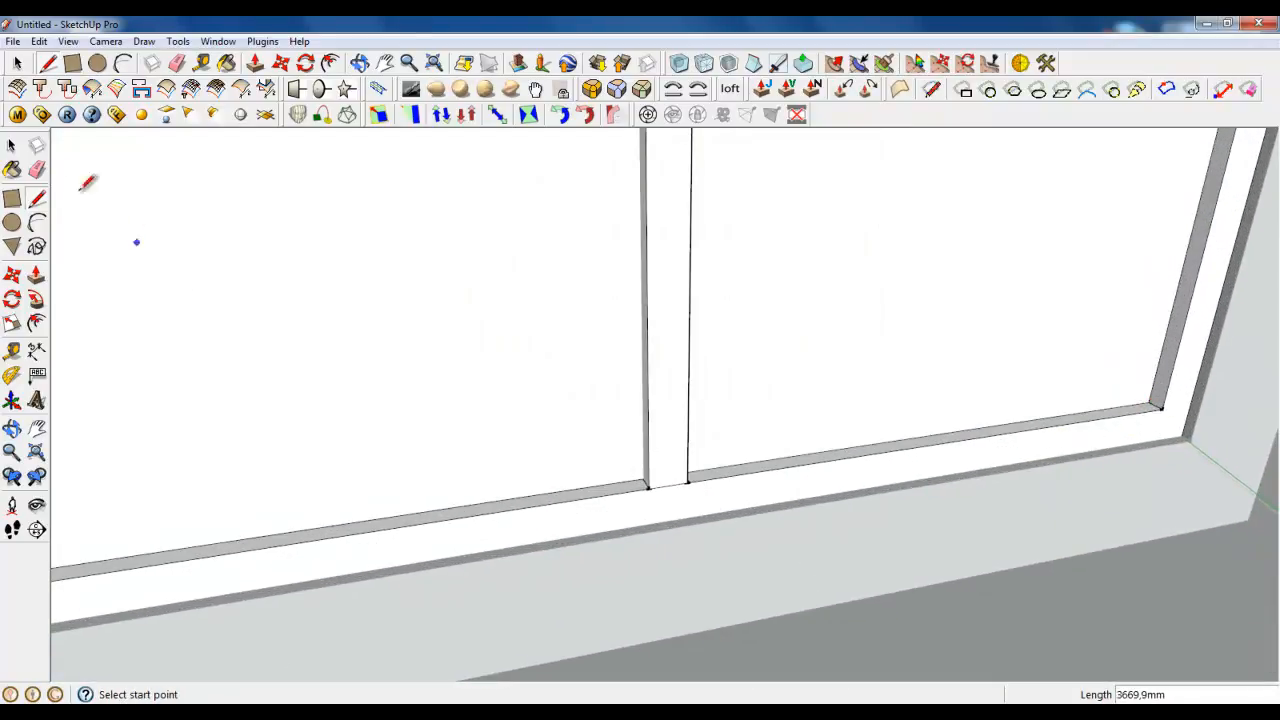
Step: Select the connected glass faces and edges within the front window frame and make them a group
click(15, 63)
scroll(651, 520, down, 10)
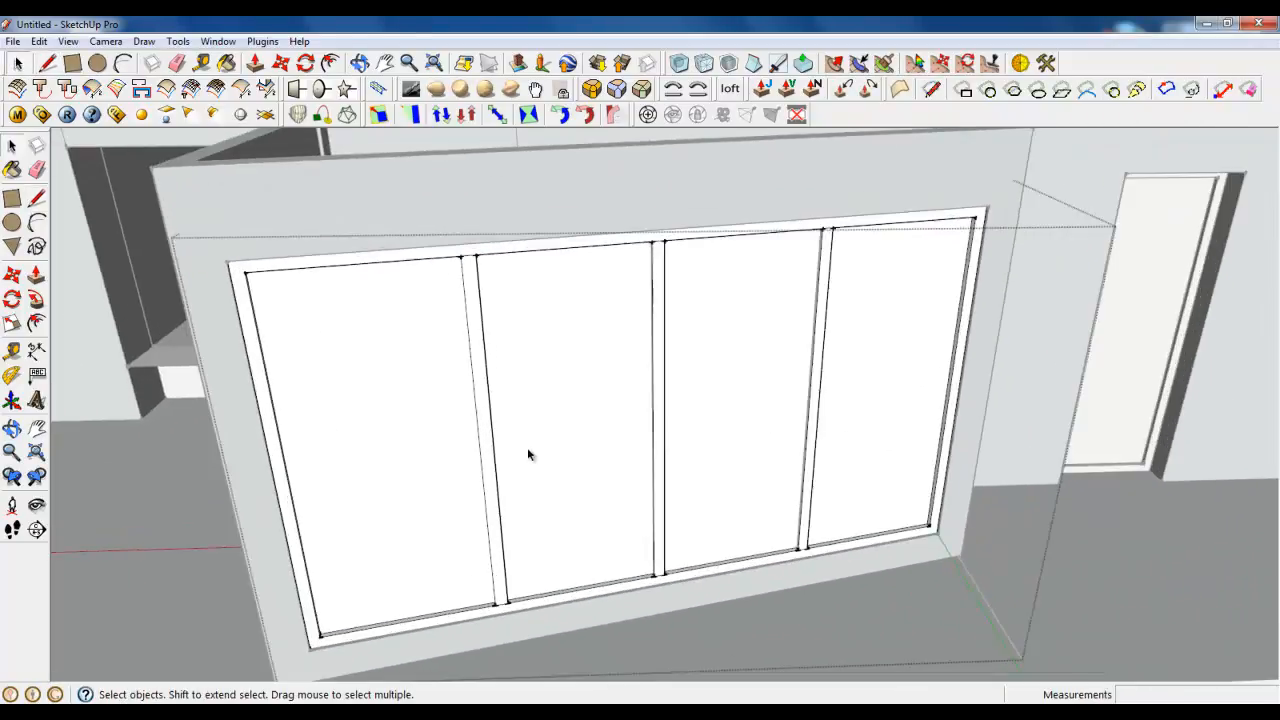
middle_drag(528, 450, 679, 330)
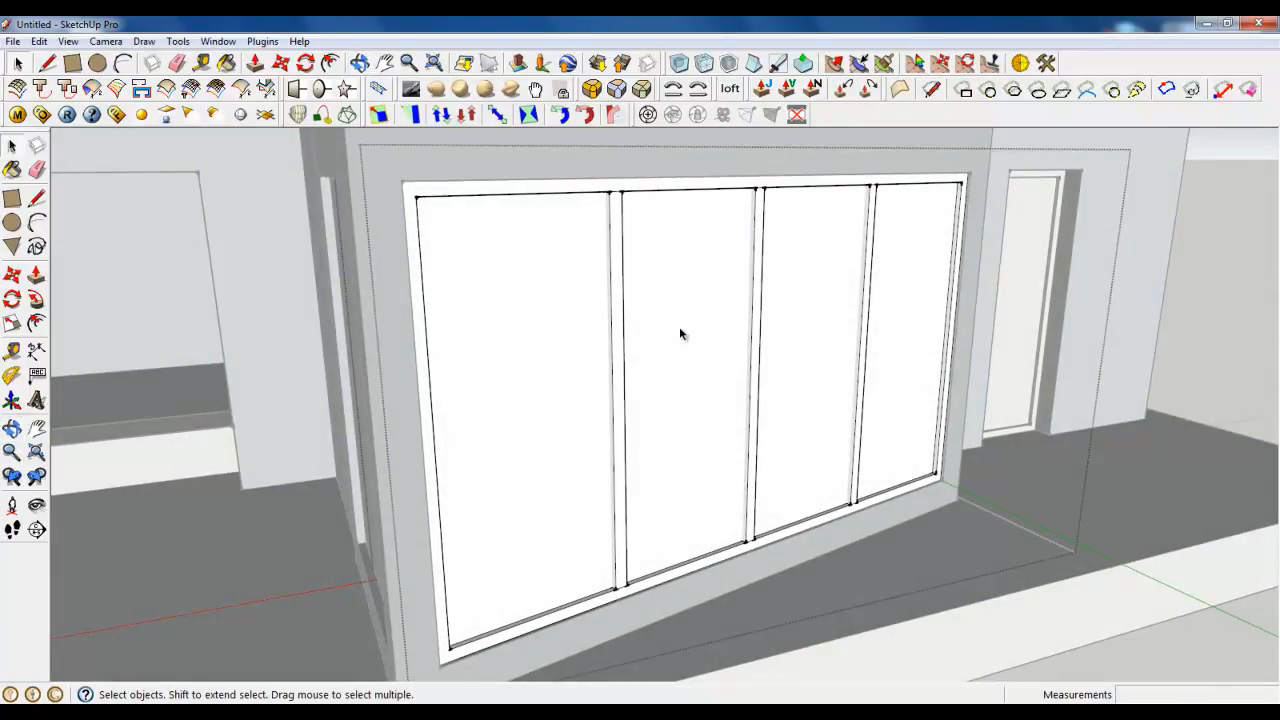
triple_click(681, 333)
right_click(684, 334)
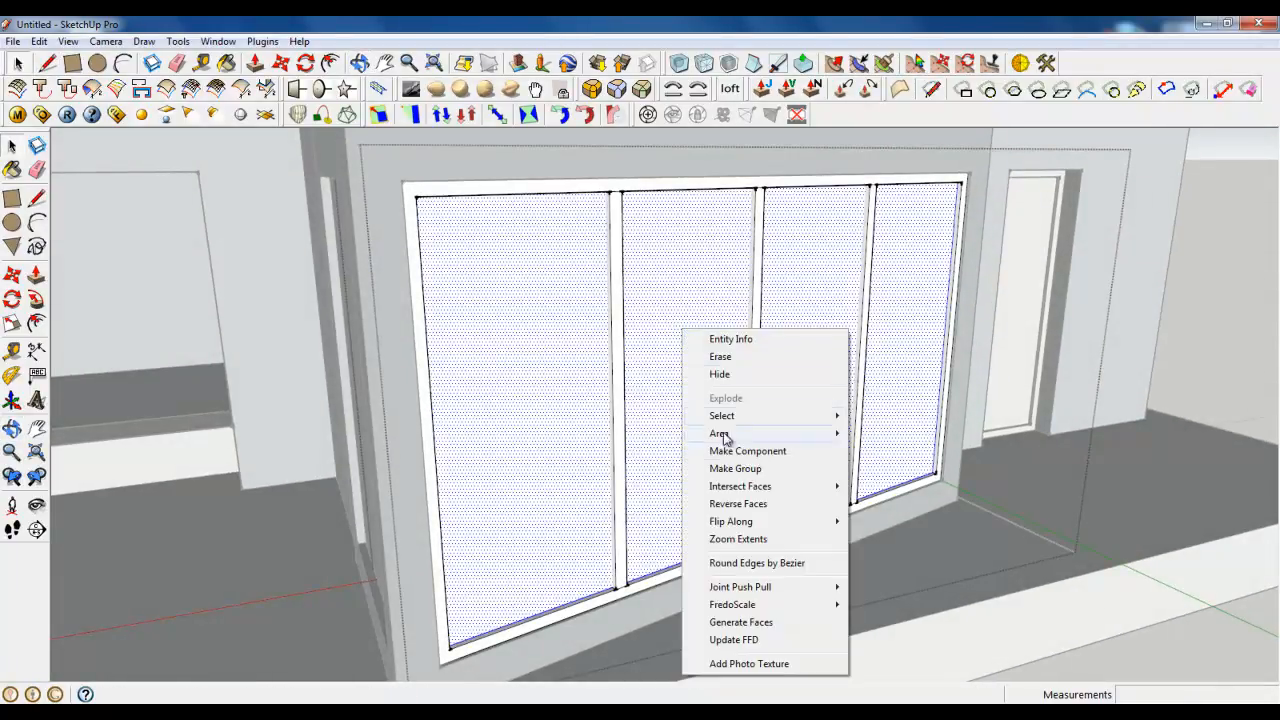
click(770, 468)
Step: Open the glass group and copy the pane face 3 mm toward the outside
scroll(880, 480, up, 8)
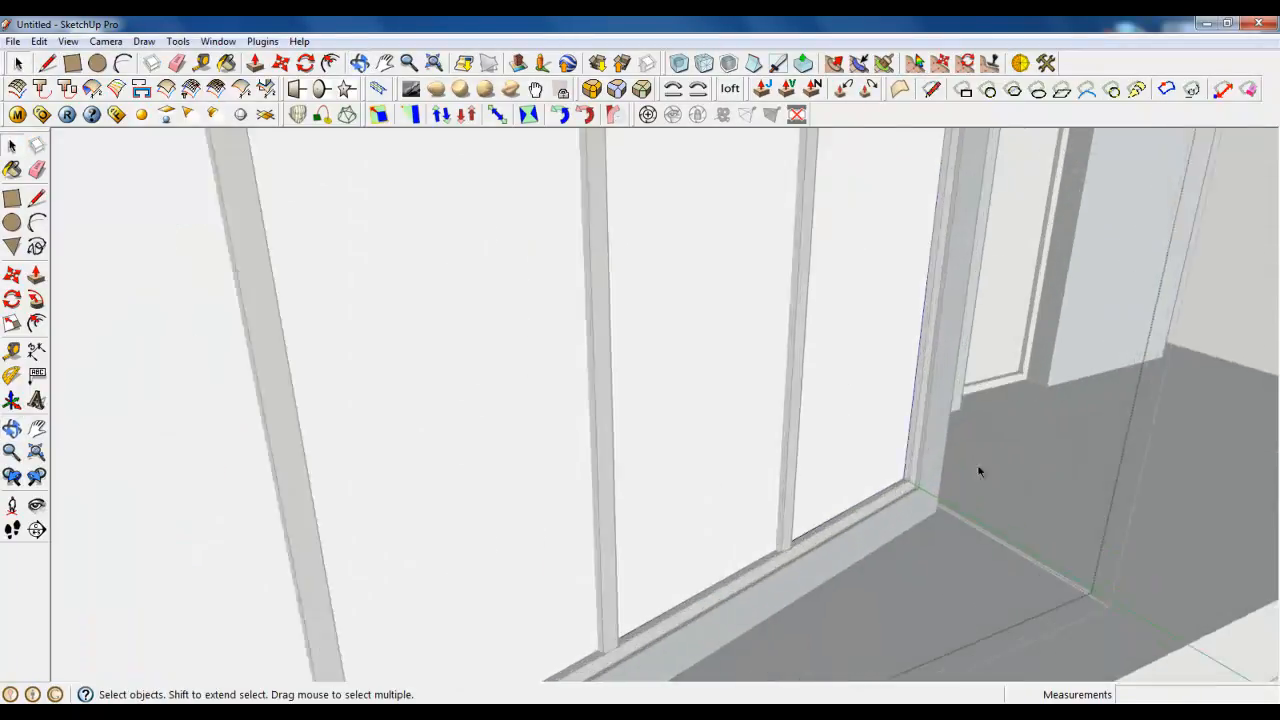
click(734, 445)
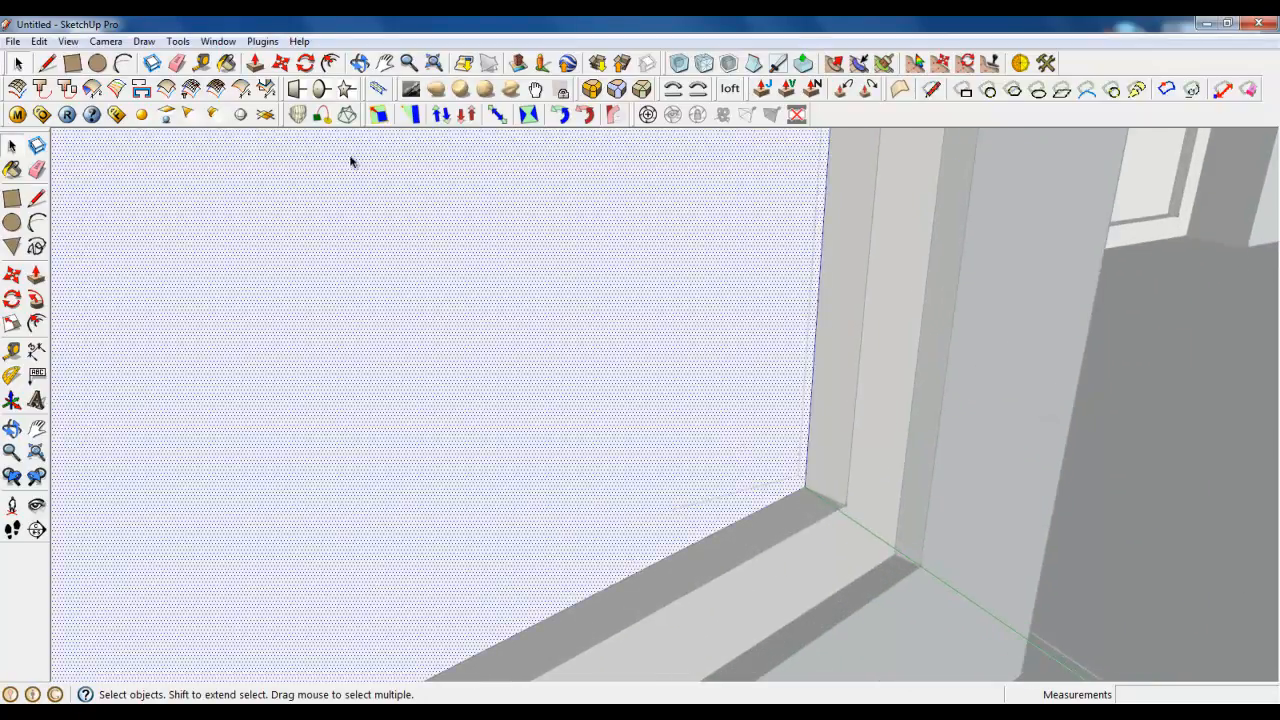
scroll(740, 485, up, 3)
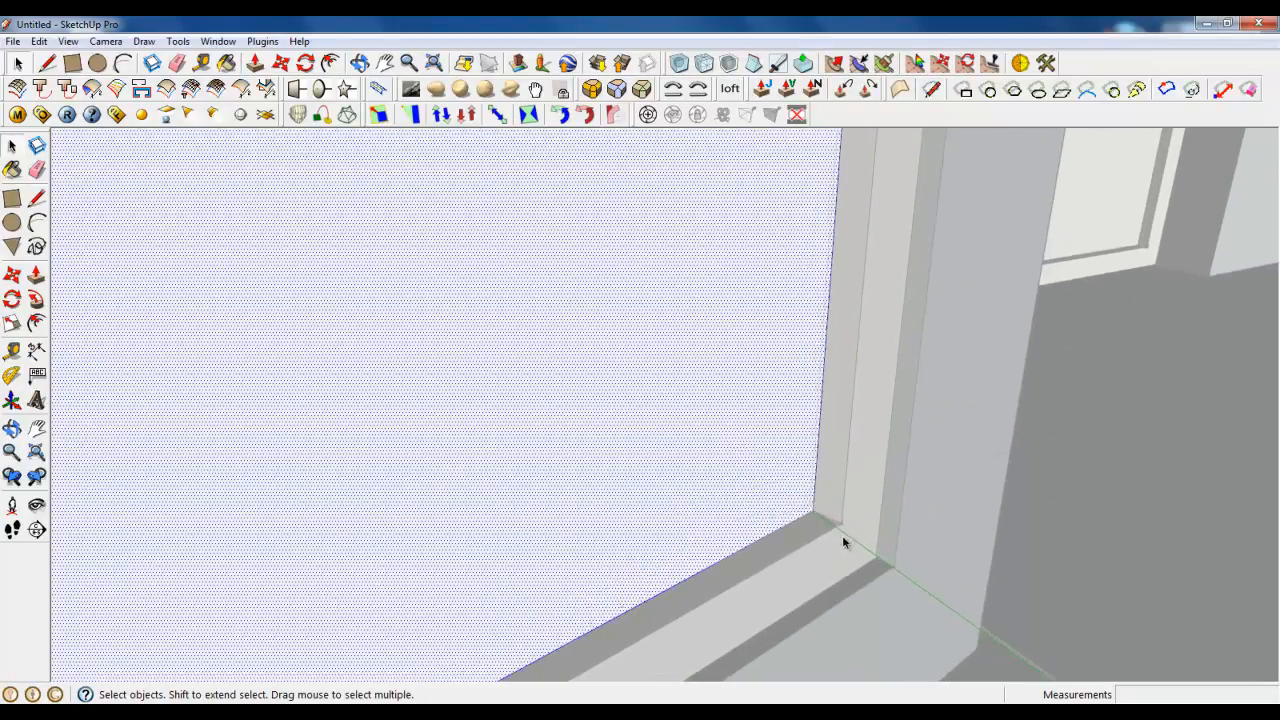
click(281, 62)
scroll(719, 510, up, 2)
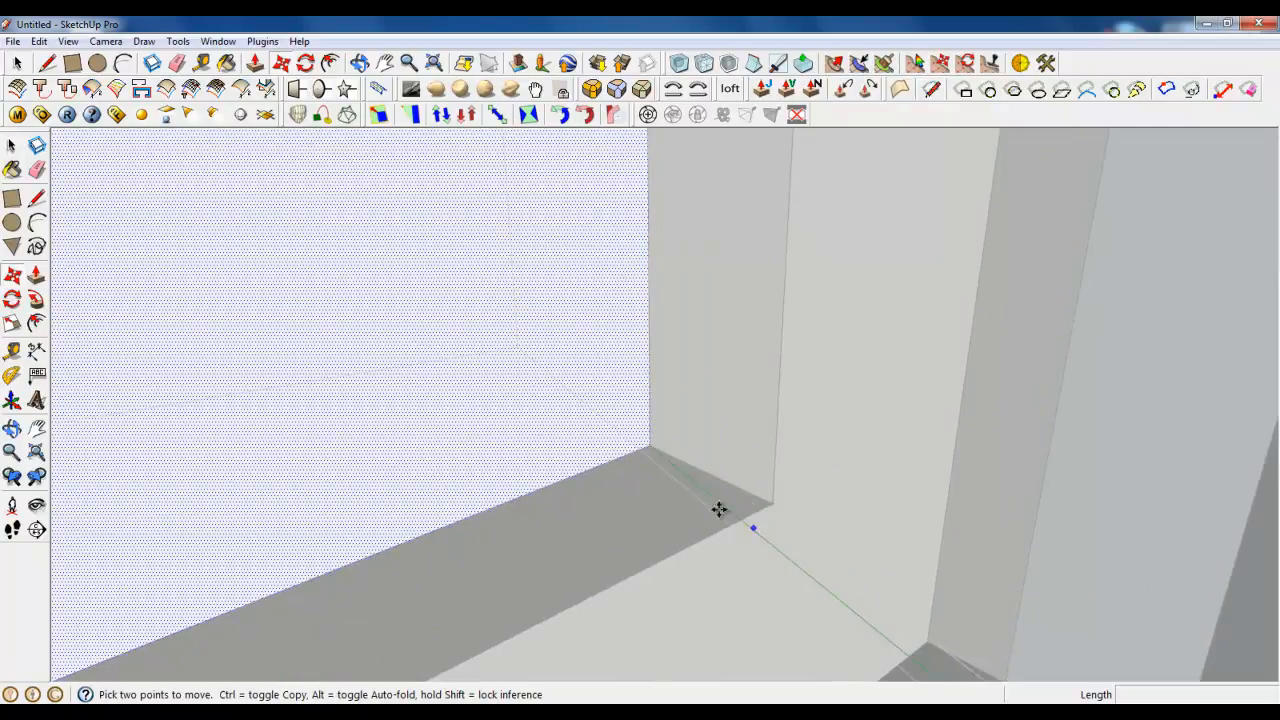
key(ctrl)
click(651, 450)
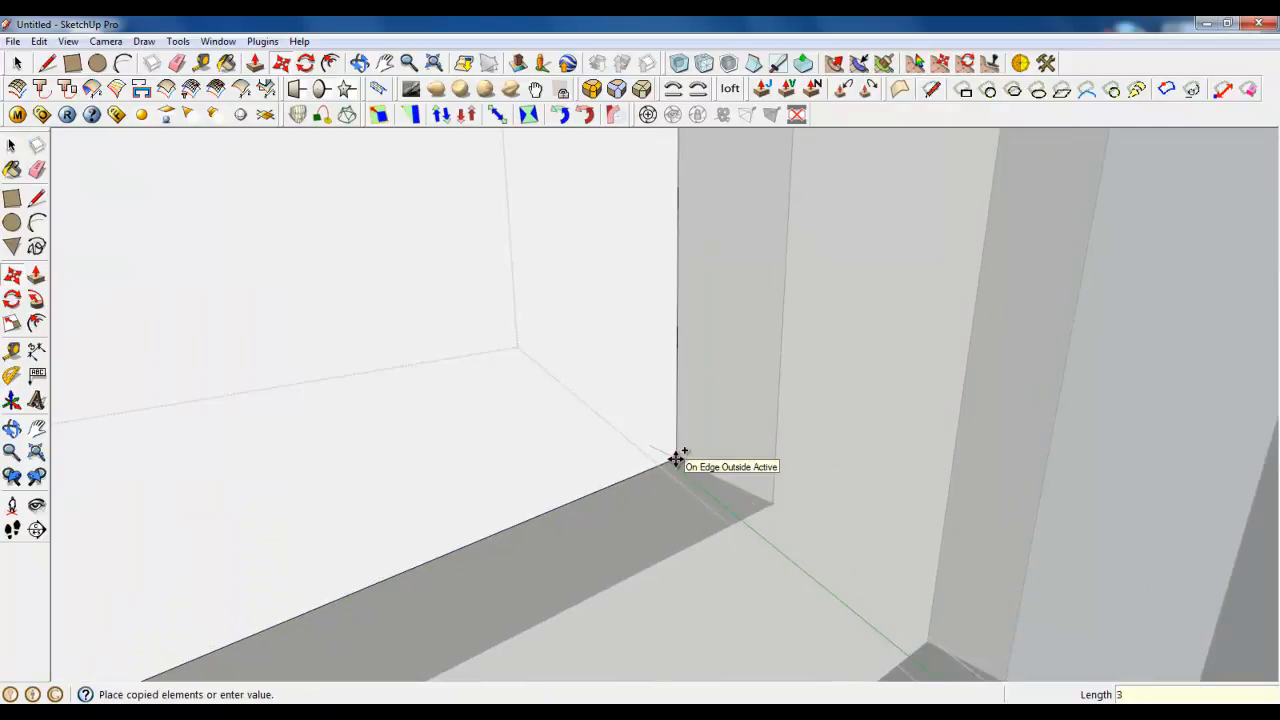
click(676, 459)
Step: Close the glass group and the enclosing window group, returning to the whole house model
click(17, 62)
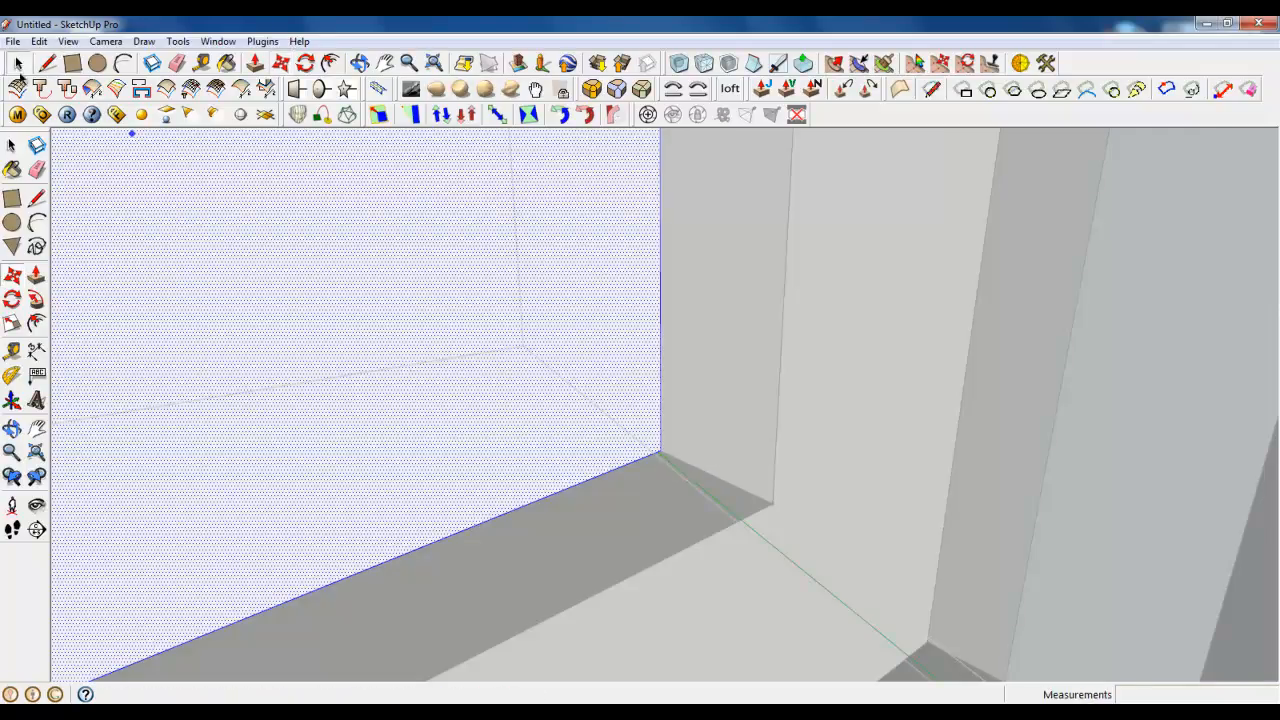
right_click(823, 365)
click(849, 374)
scroll(690, 545, down, 10)
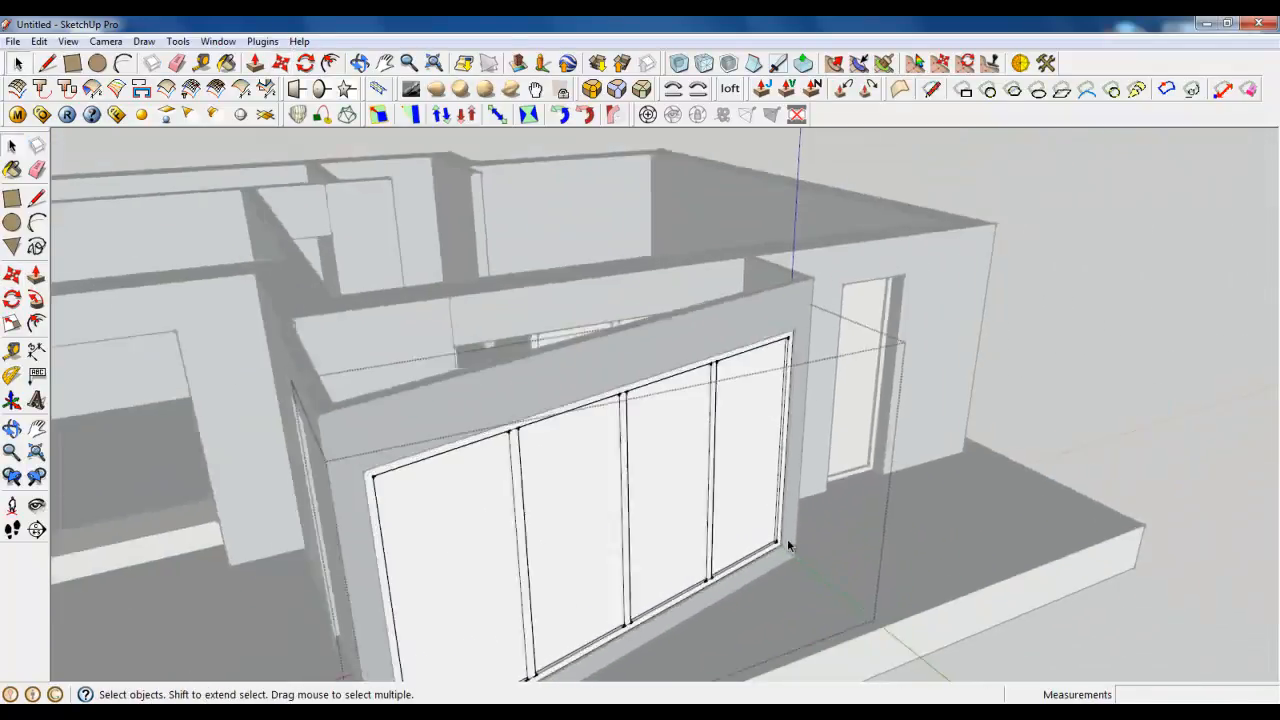
middle_drag(786, 543, 649, 503)
right_click(805, 498)
click(817, 508)
scroll(750, 475, down, 5)
scroll(505, 492, up, 3)
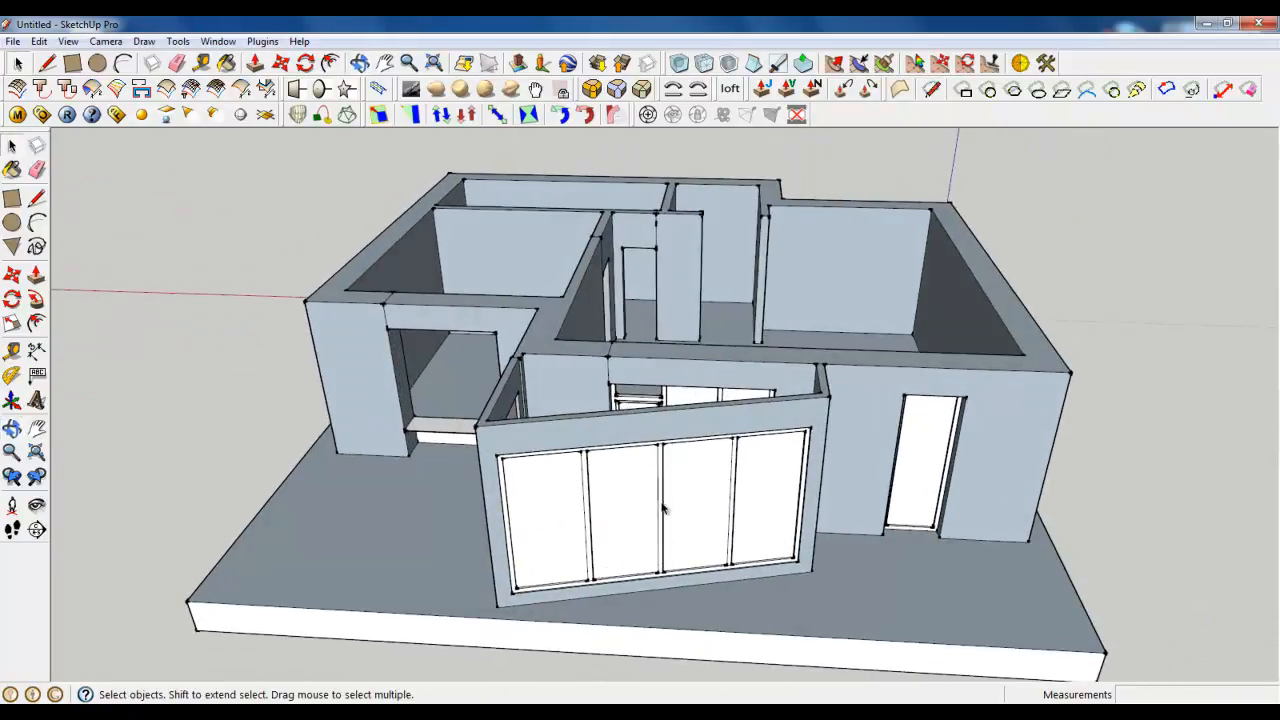